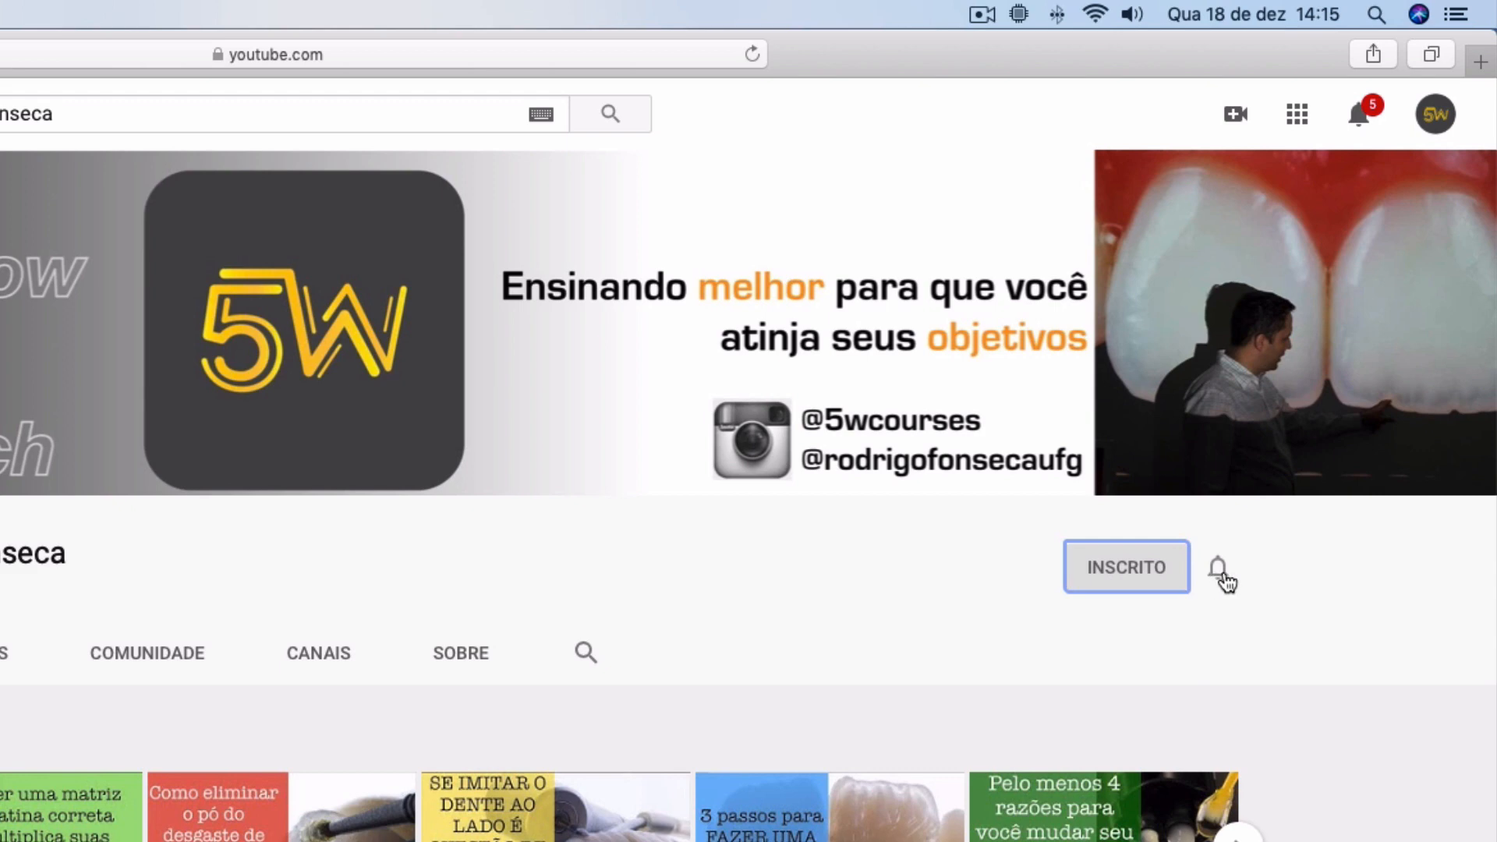
Turn on all notifications for the subscribed channel by choosing "Todas"
click(1226, 579)
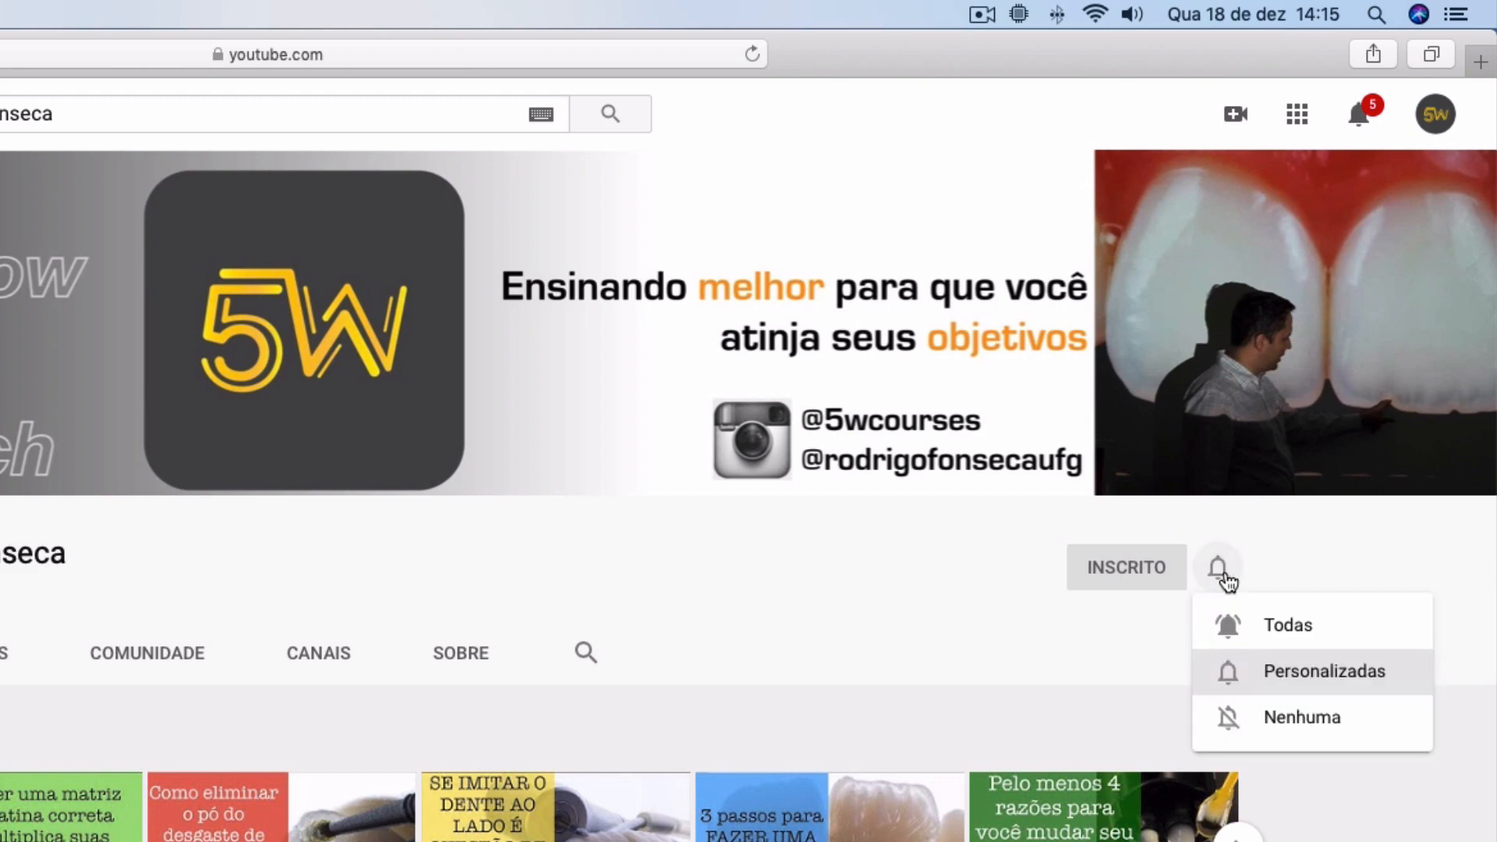
click(1271, 628)
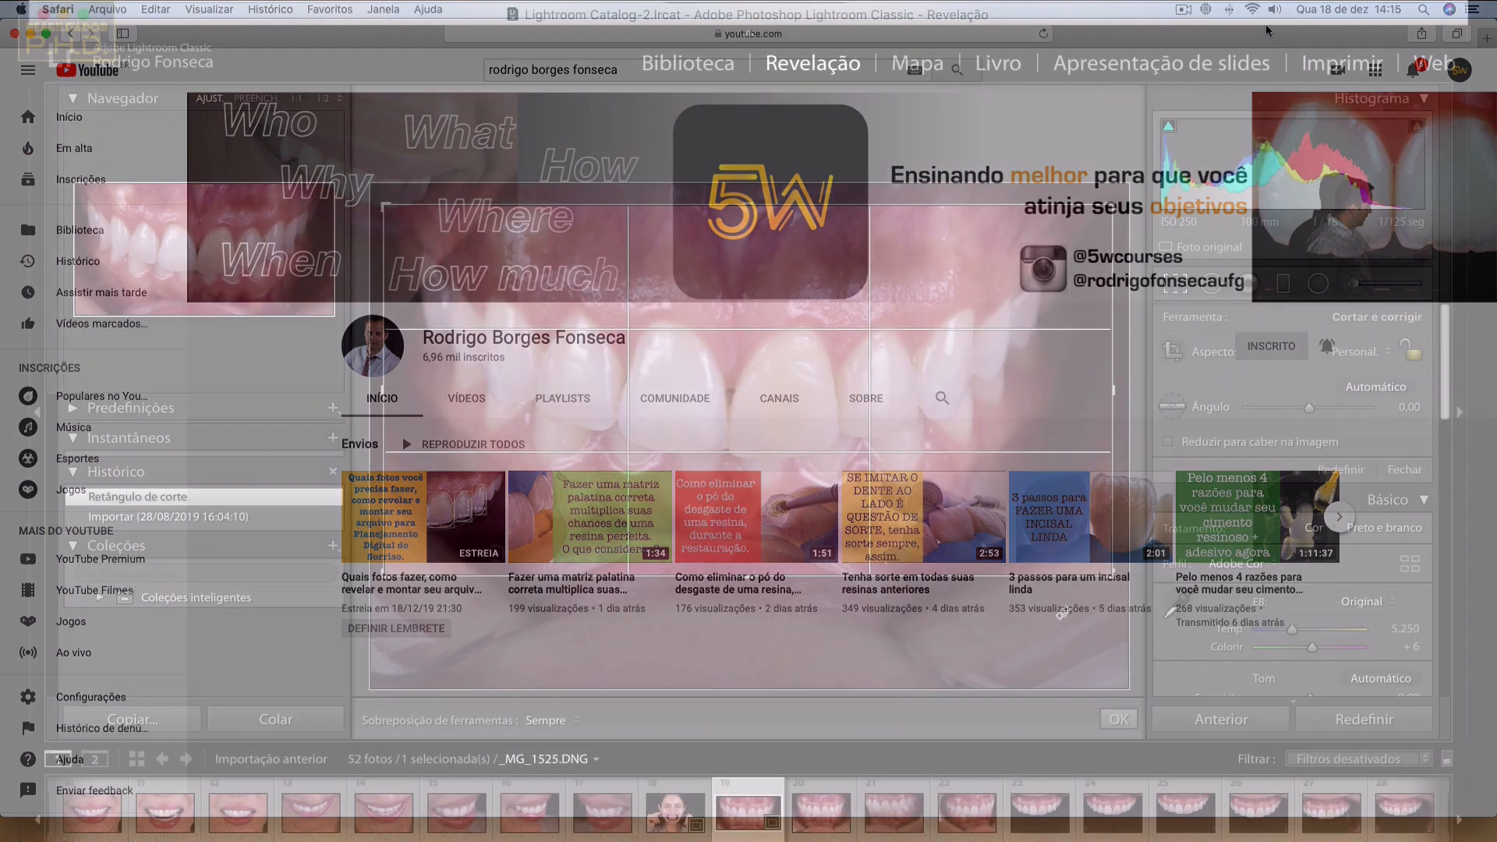
In Lightroom Classic, crop _MG_1526.DNG and _MG_1527.DNG tightly around the teeth, straightening the first by -1,49
key(Right)
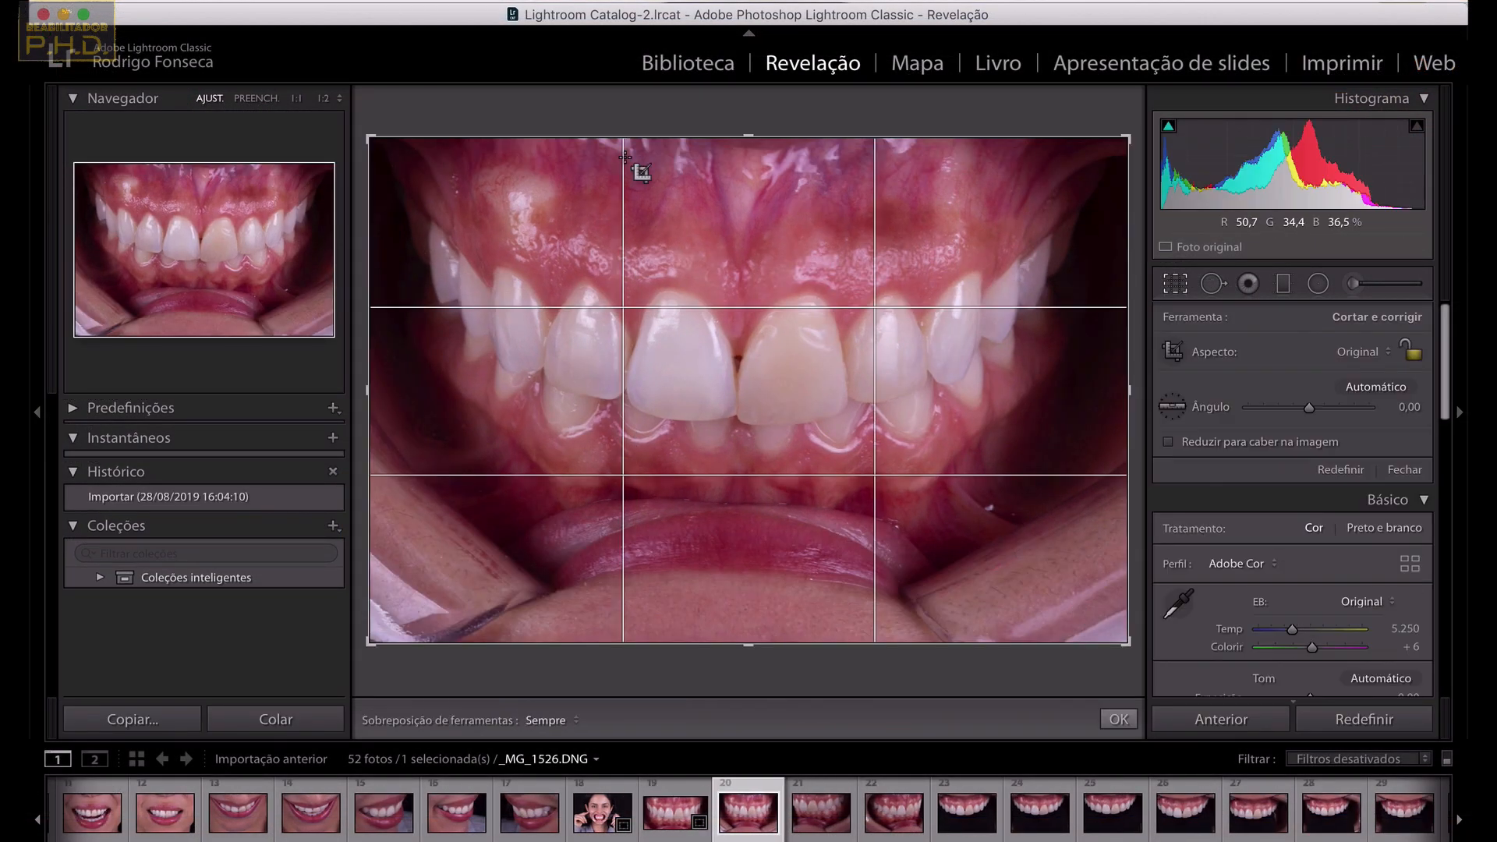
drag(1115, 571, 998, 597)
key(Right)
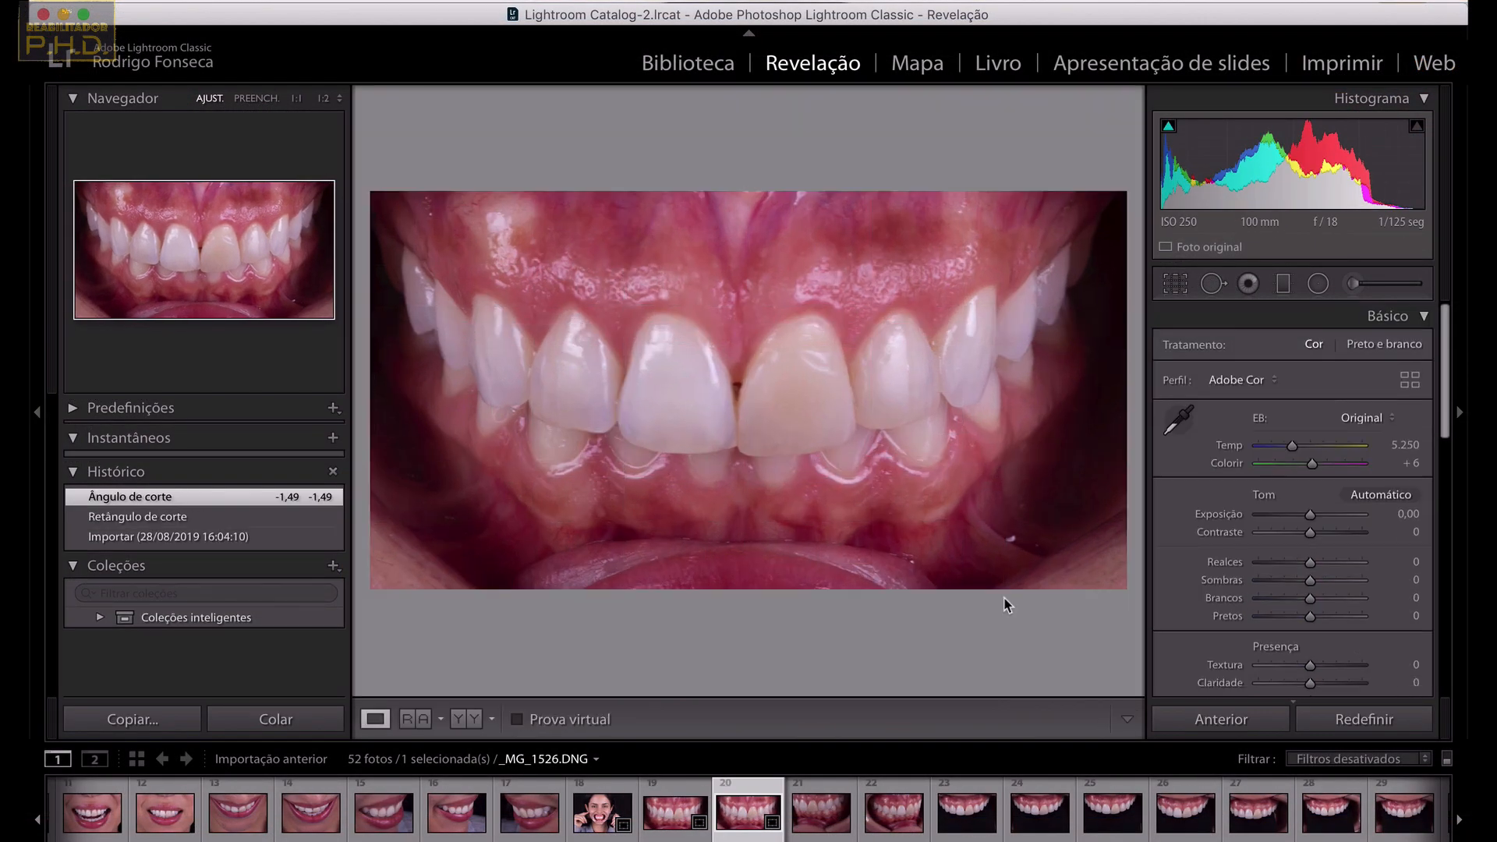
drag(1118, 634, 1068, 480)
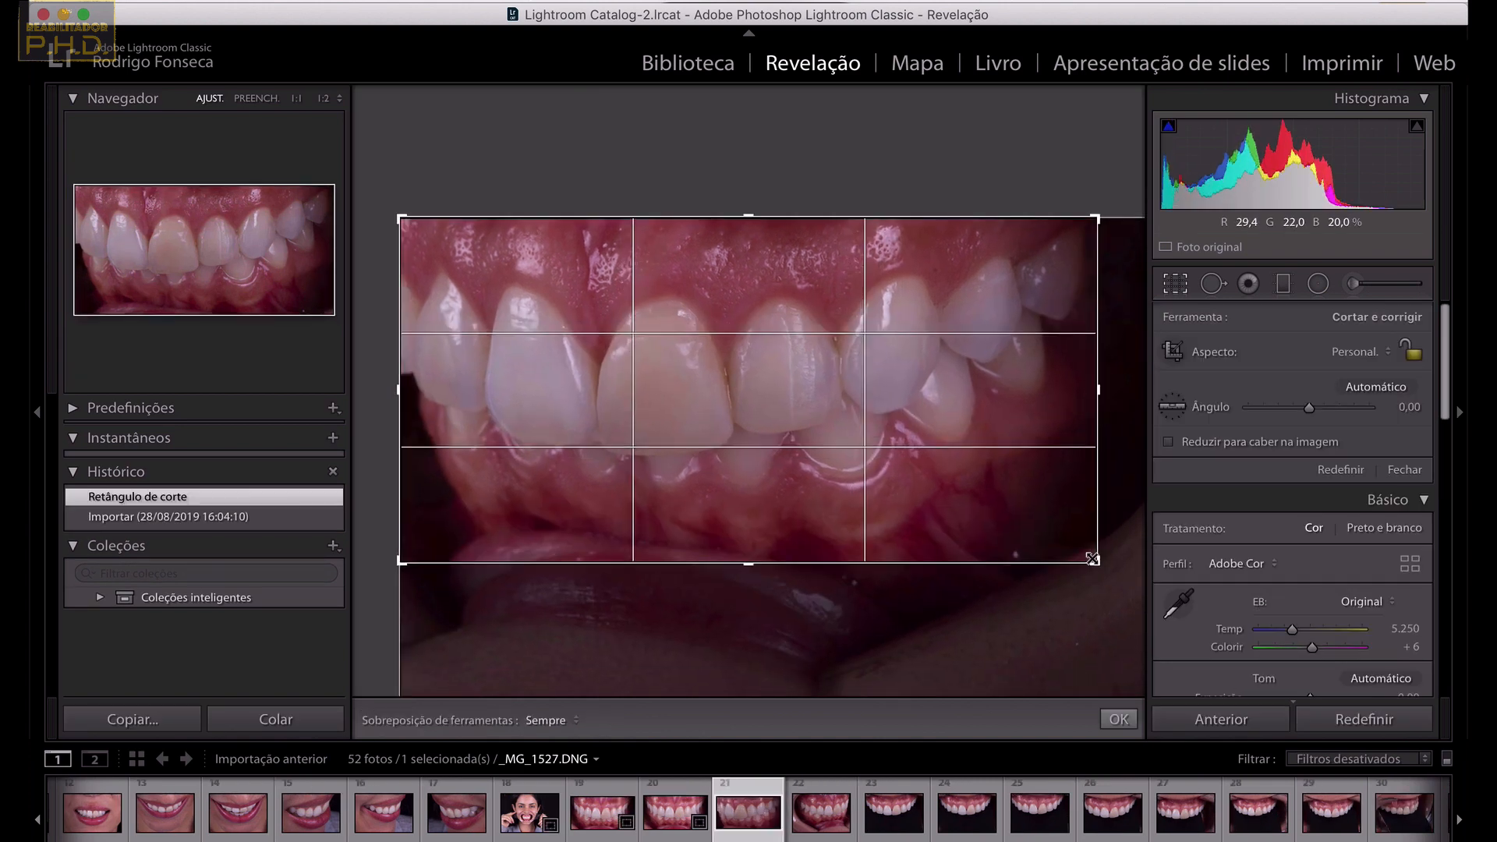
key(Return)
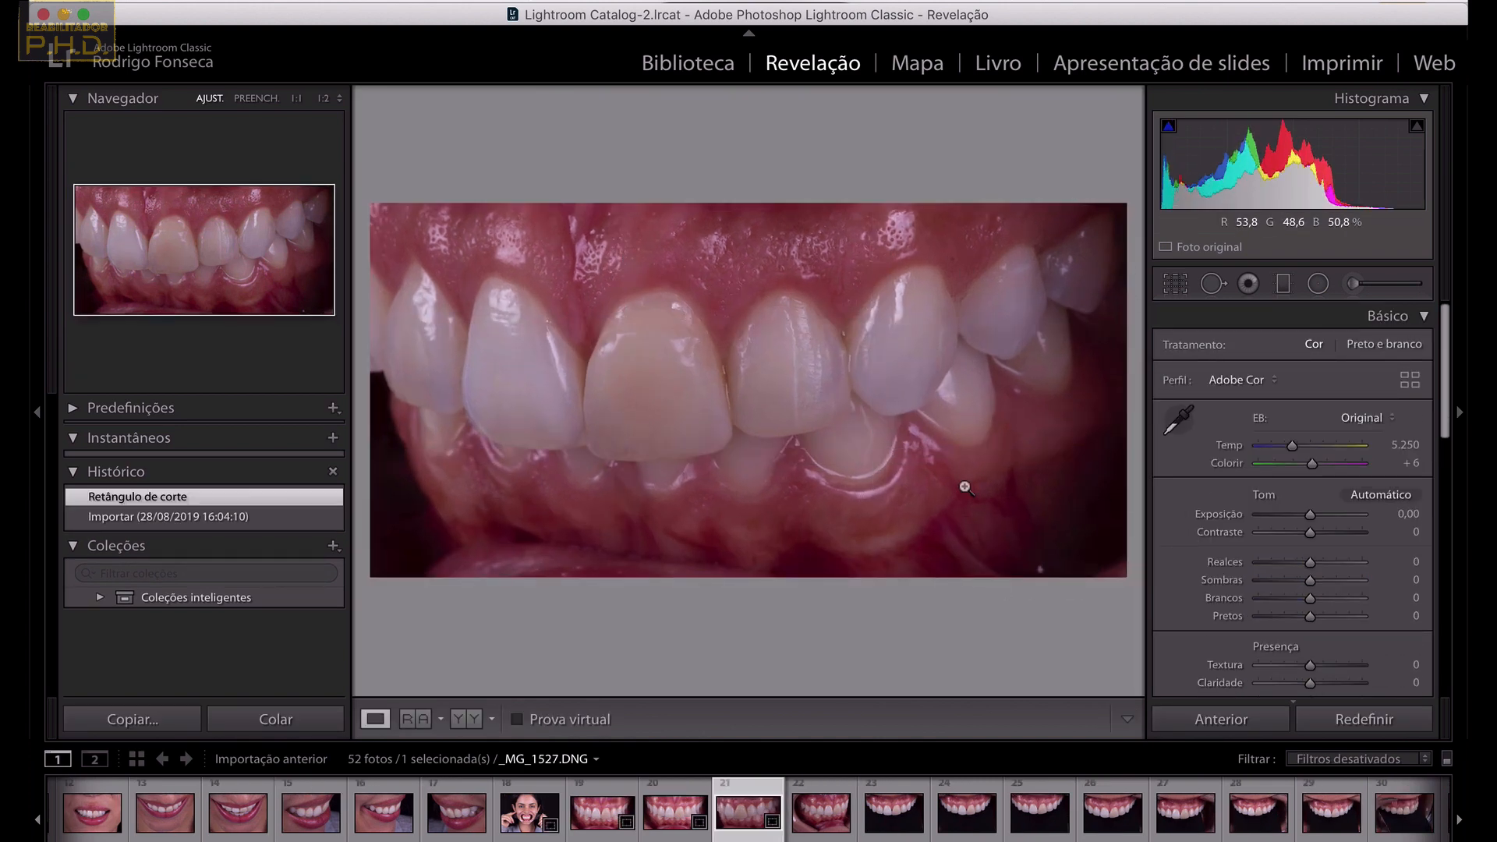
key(Right)
key(r)
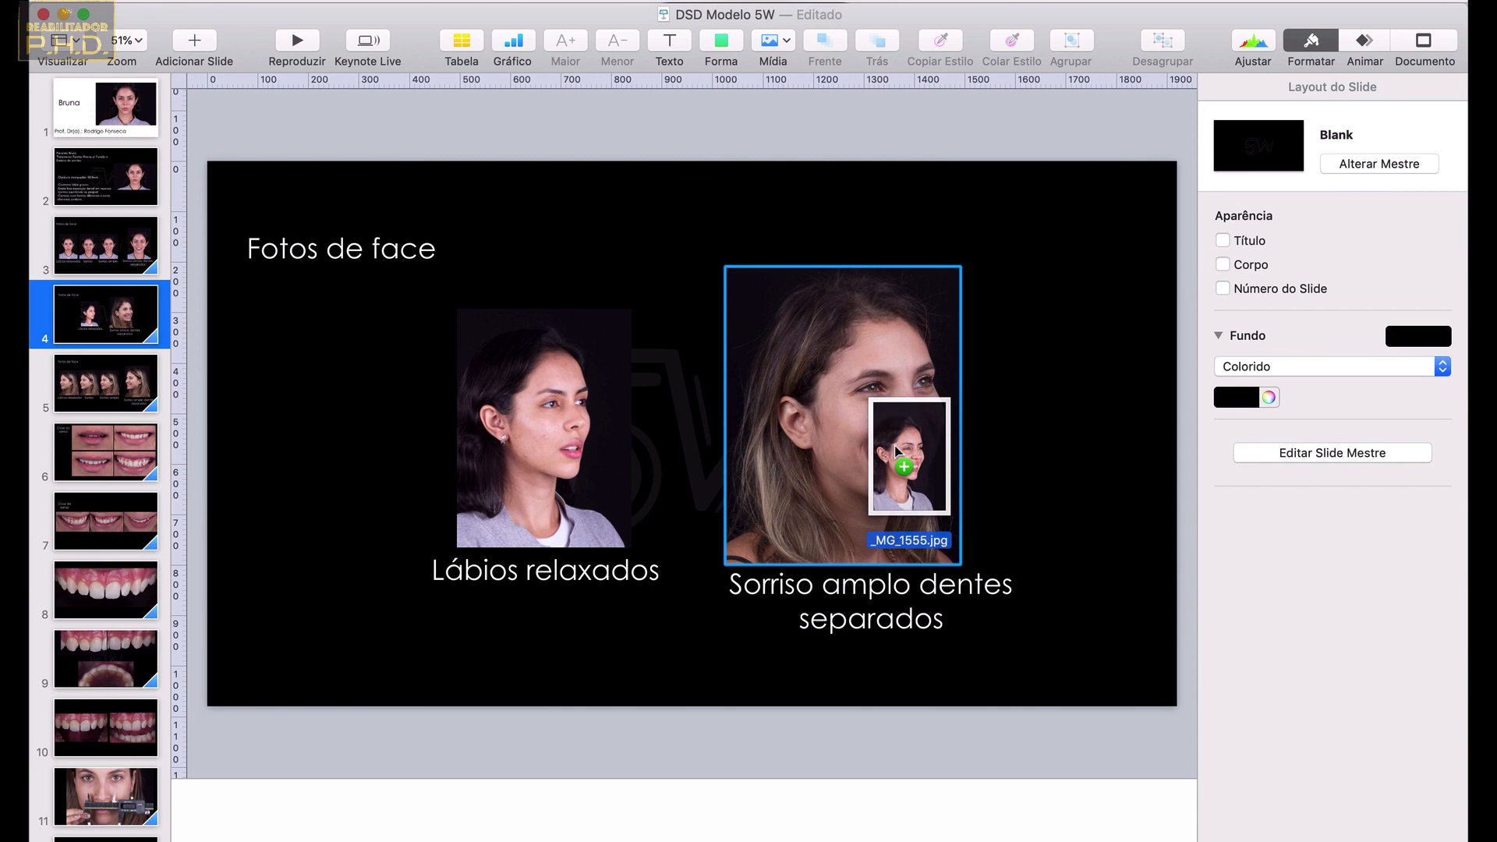
In Keynote, replace the "Sorriso amplo dentes separados" photo on slide 4 with _MG_1555.jpg
drag(913, 471, 895, 446)
On slide 5, delete the "Sorriso" and "Sorriso amplo" photos with their captions and move the "Lábios relaxados" pair toward the centre
click(148, 394)
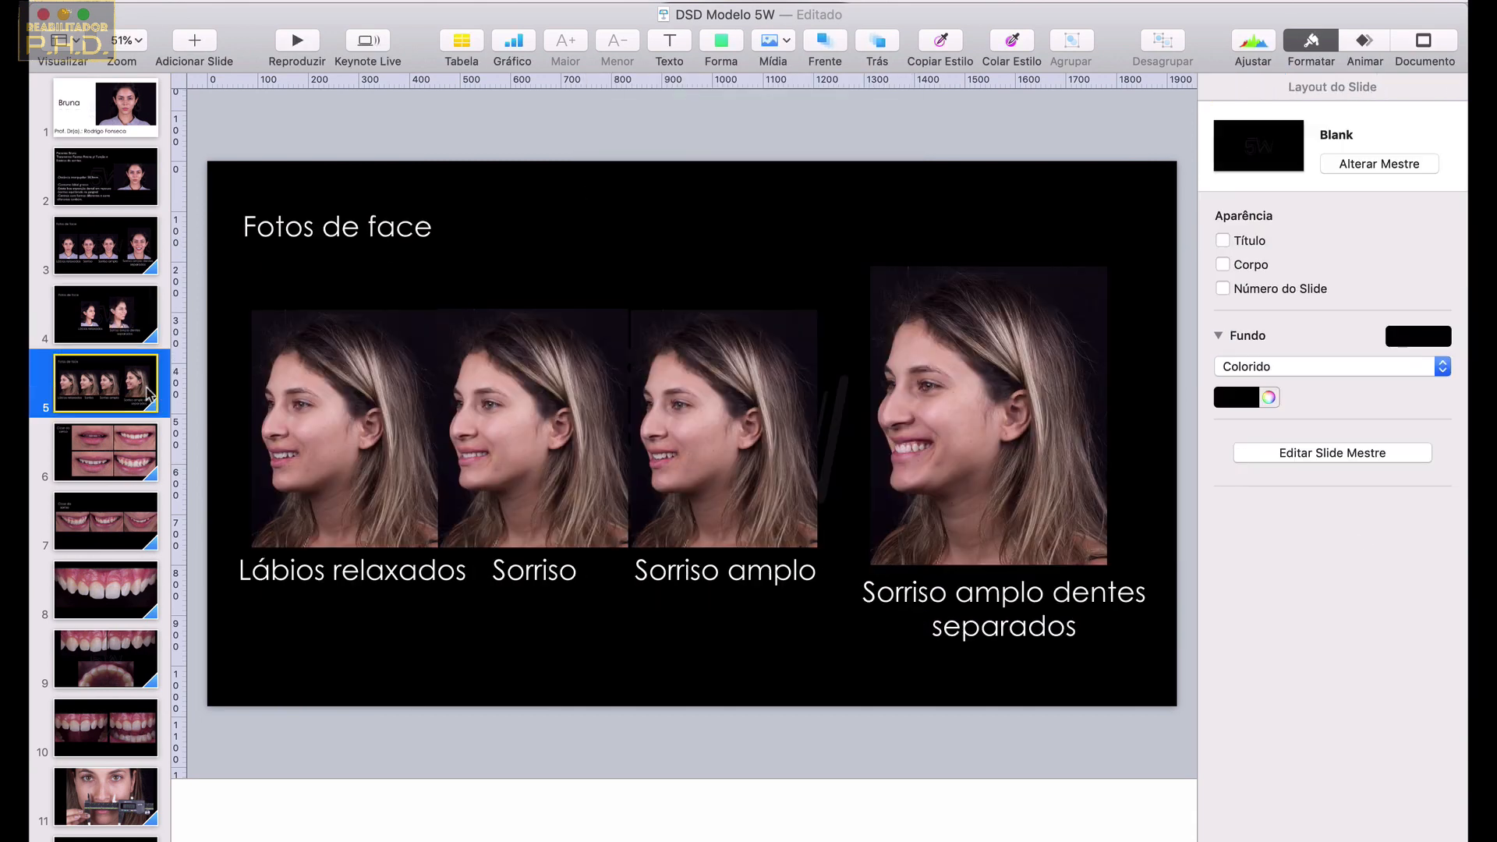
drag(766, 642, 520, 442)
key(Delete)
drag(521, 601, 550, 390)
click(778, 336)
Replace slide 5's "Lábios relaxados" photo with _MG_1557.jpg and its "Sorriso amplo dentes separados" photo with _MG_1558.jpg from the Finder folder
key(super+Tab)
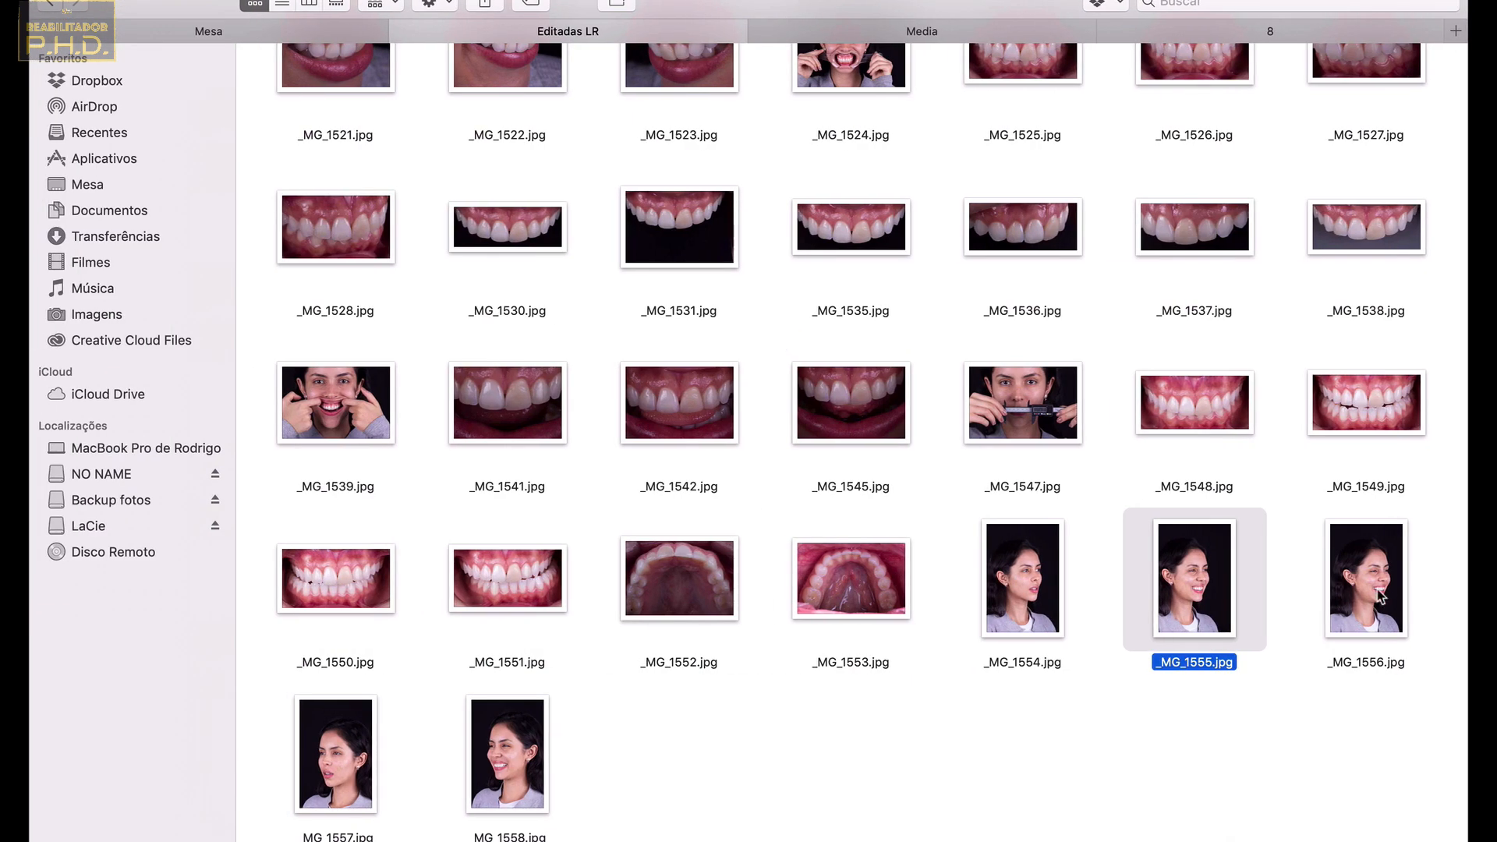
drag(336, 752, 569, 503)
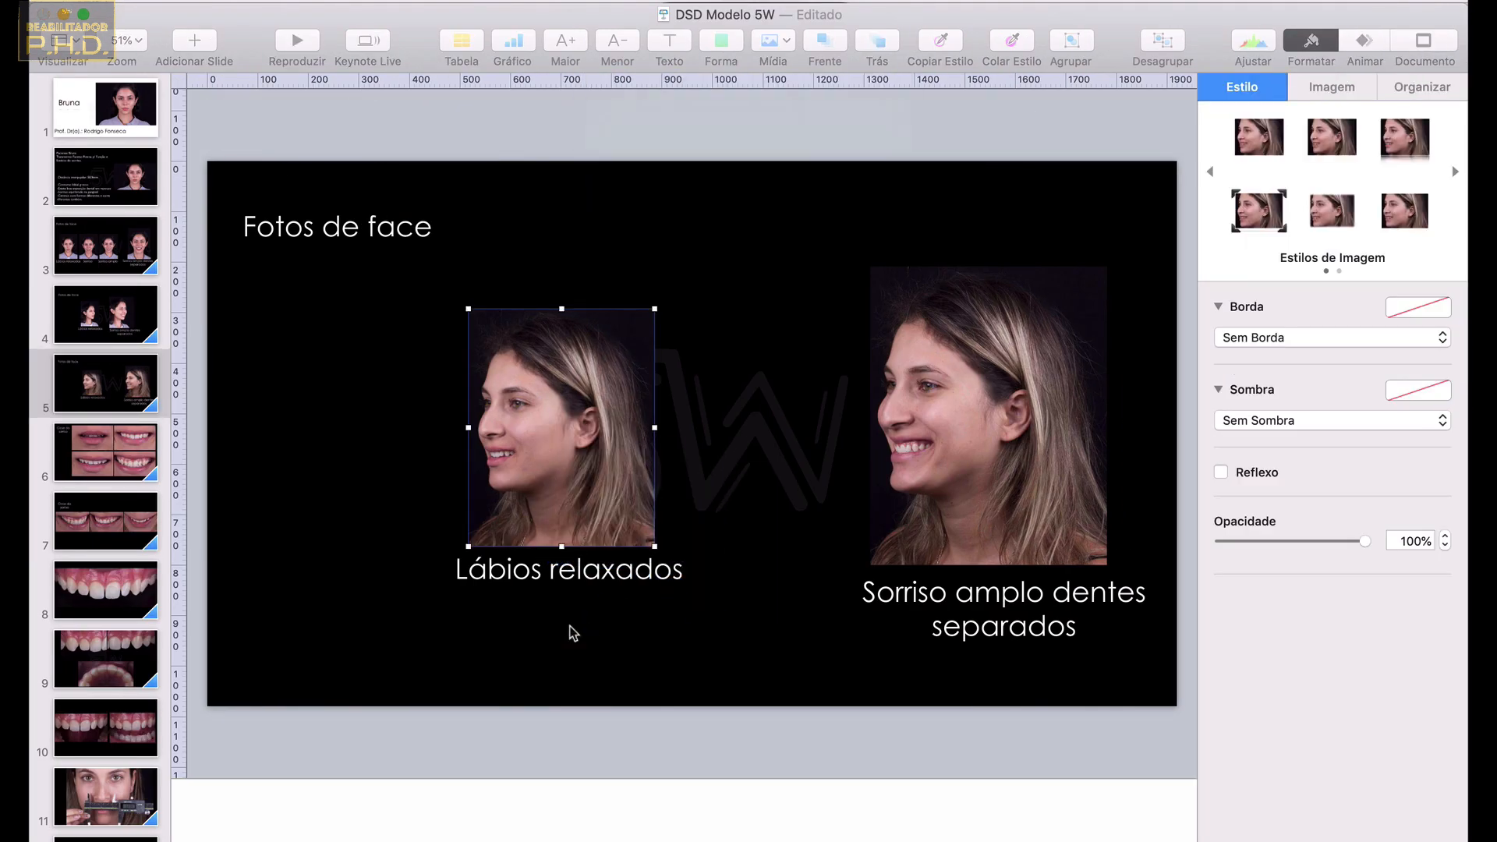
key(super+Tab)
drag(516, 751, 958, 411)
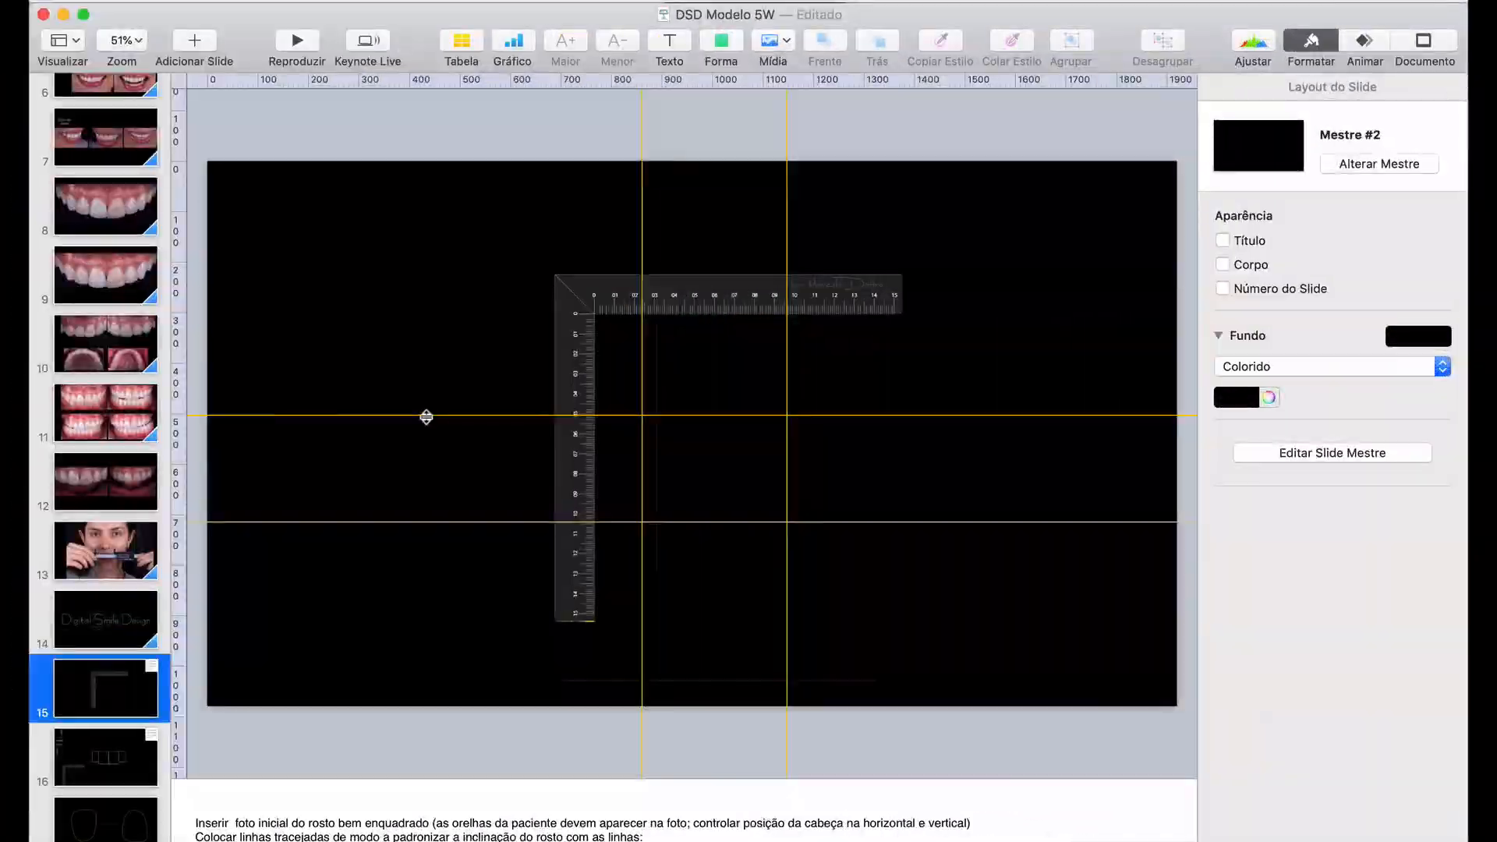
Remove the two horizontal and two vertical alignment guides from slide 15
drag(424, 414, 465, 64)
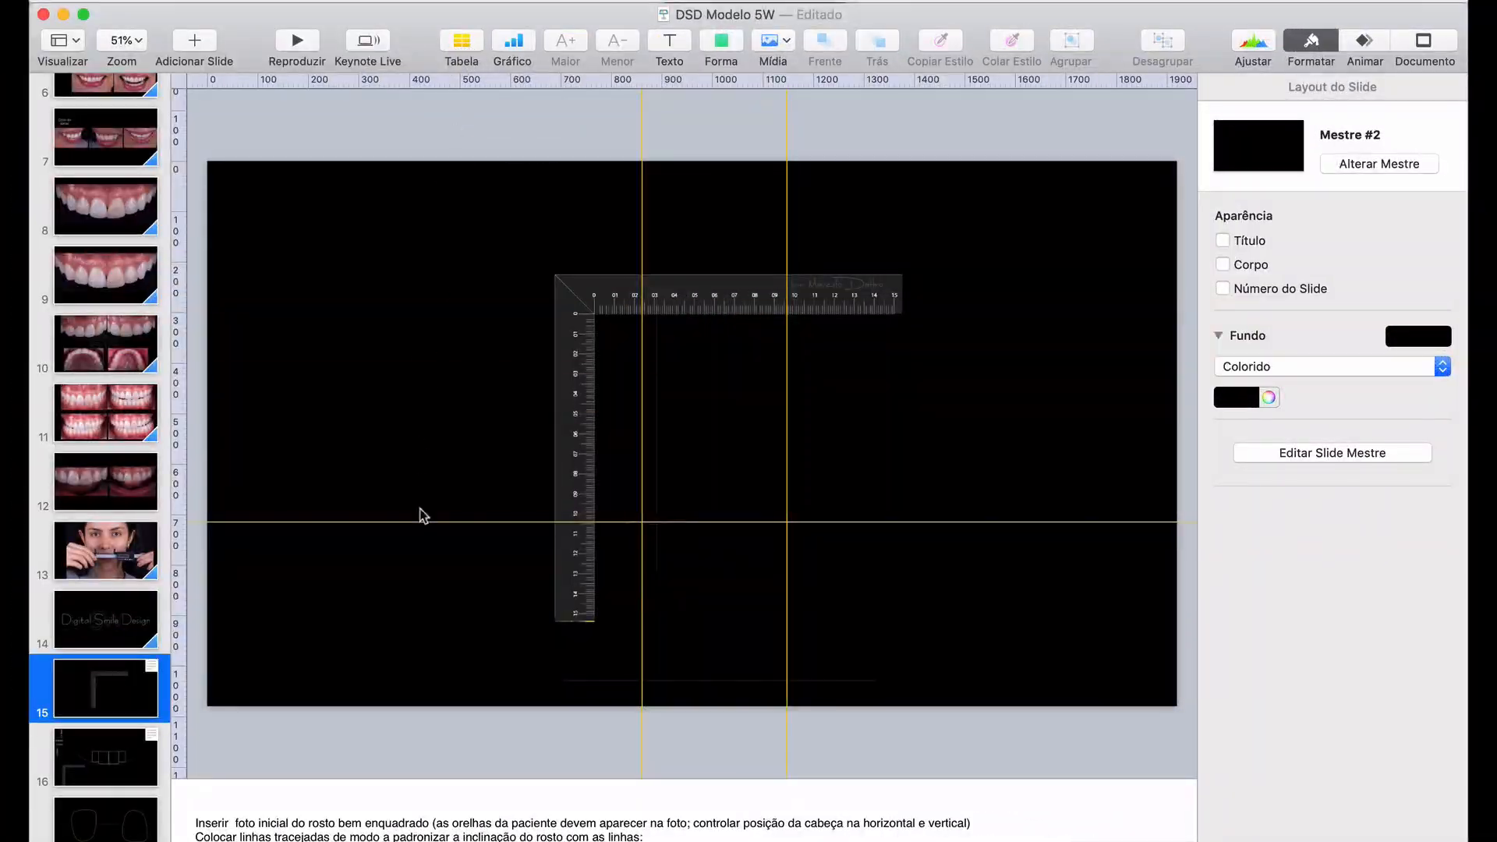
drag(420, 519, 497, 56)
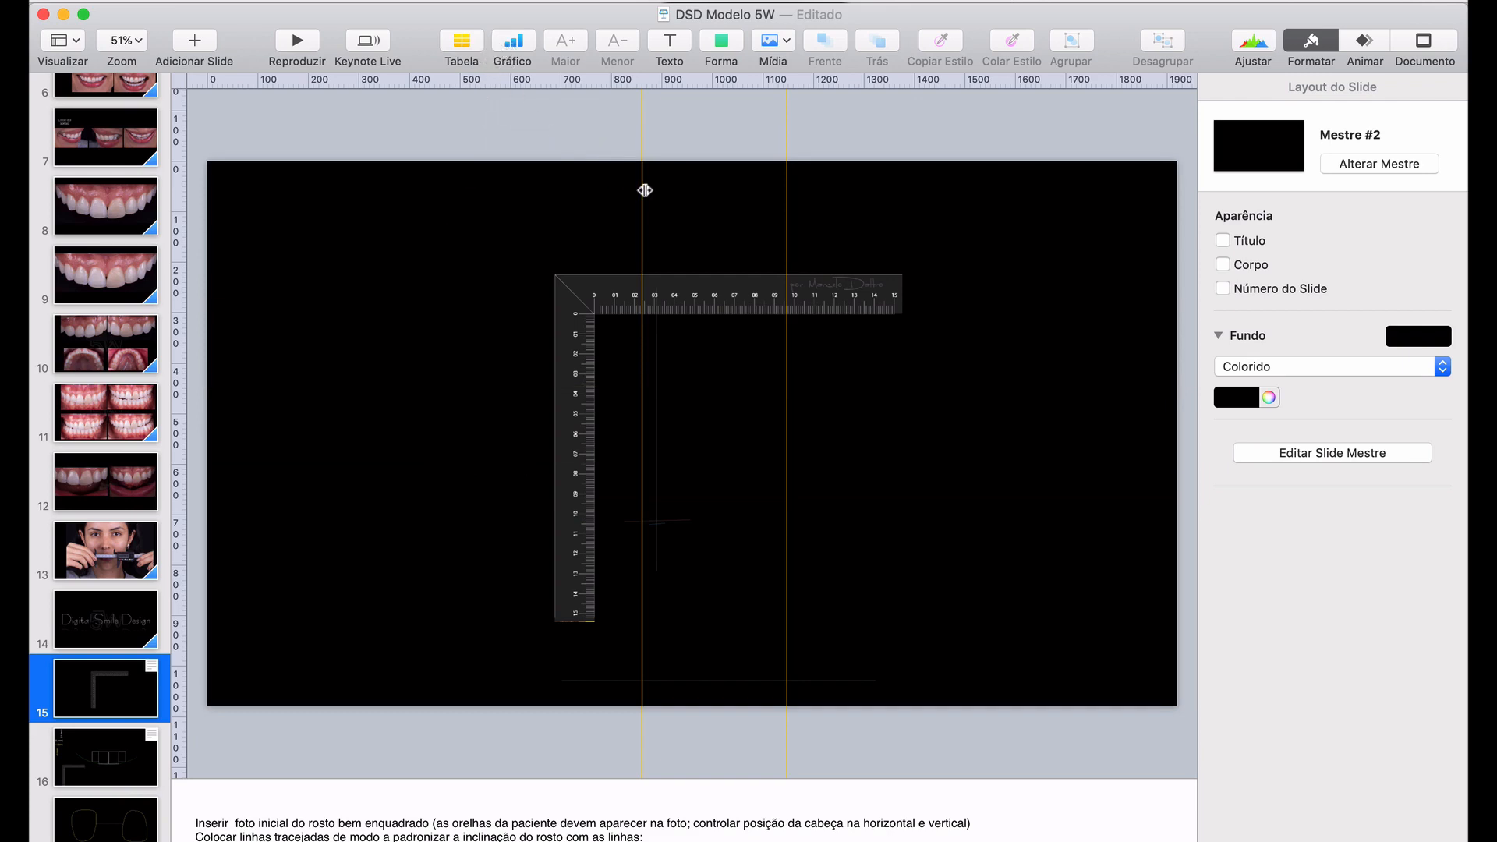
drag(640, 193, 187, 234)
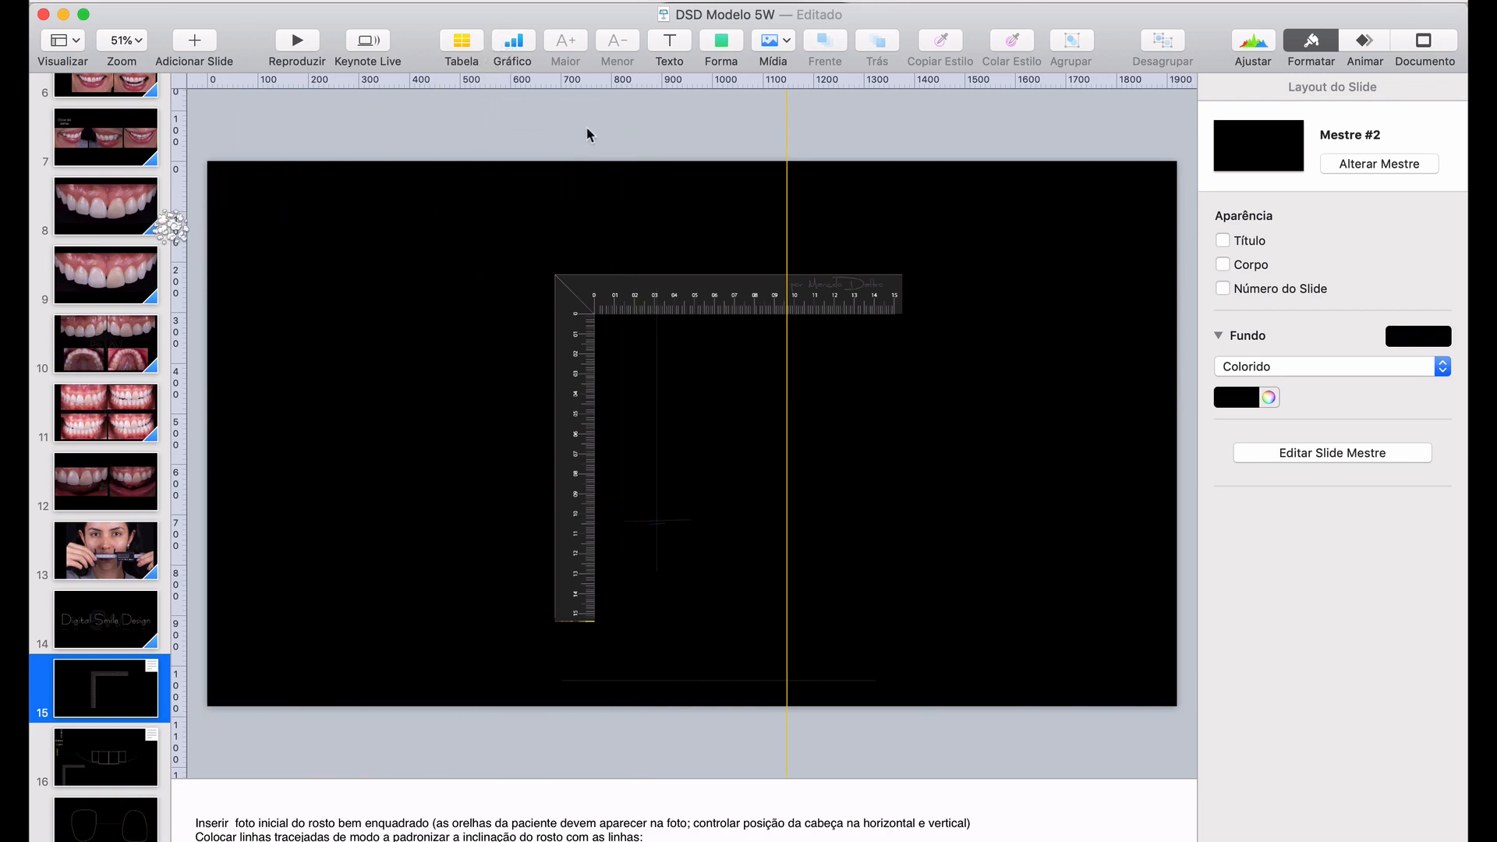
drag(783, 167, 156, 192)
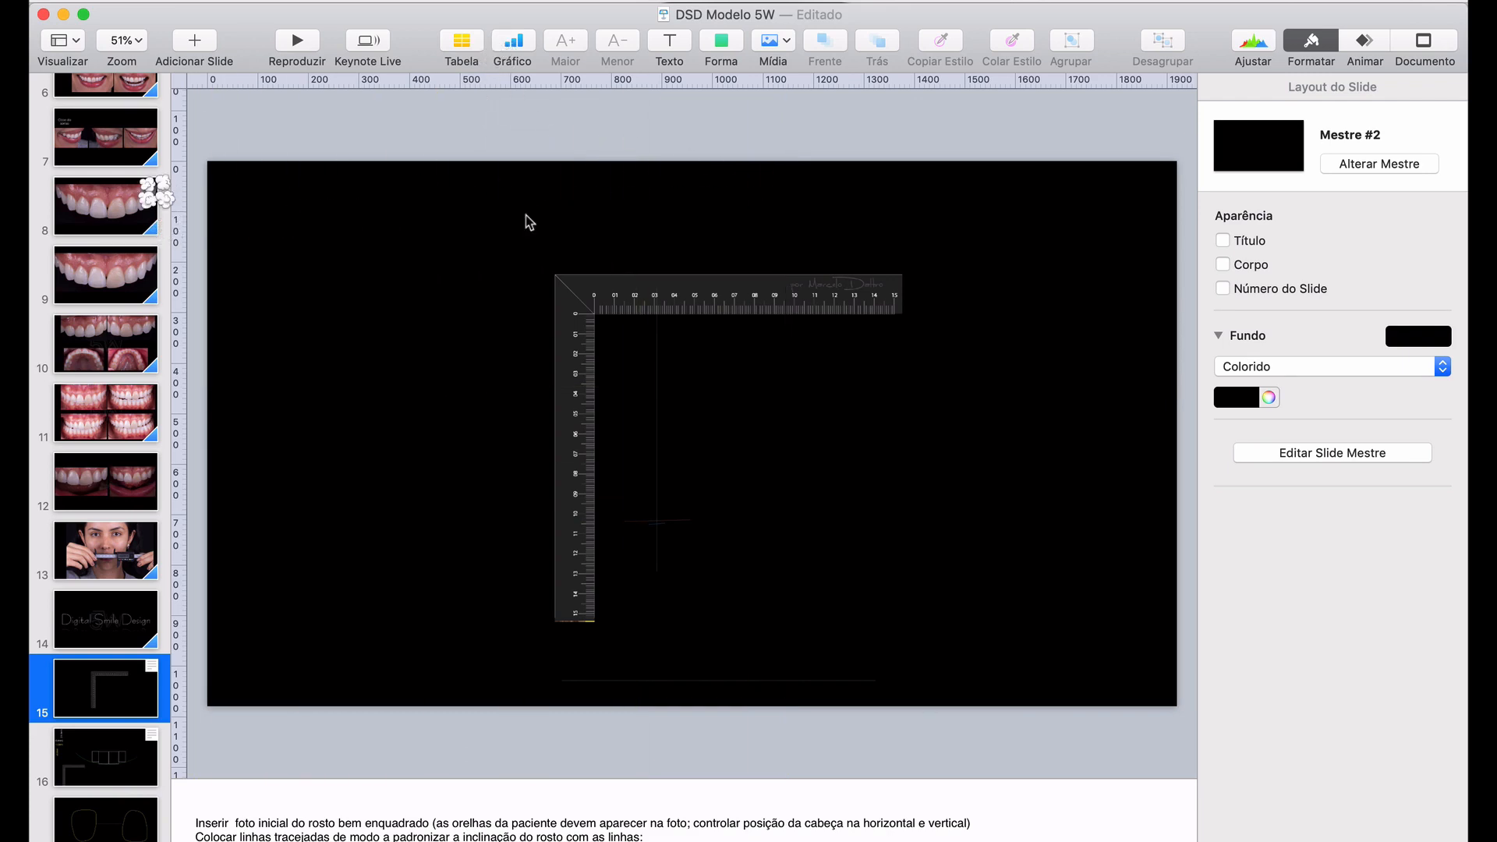
Move the L-shaped ruler to the upper-left corner area of slide 15 and save the presentation
drag(617, 305, 300, 231)
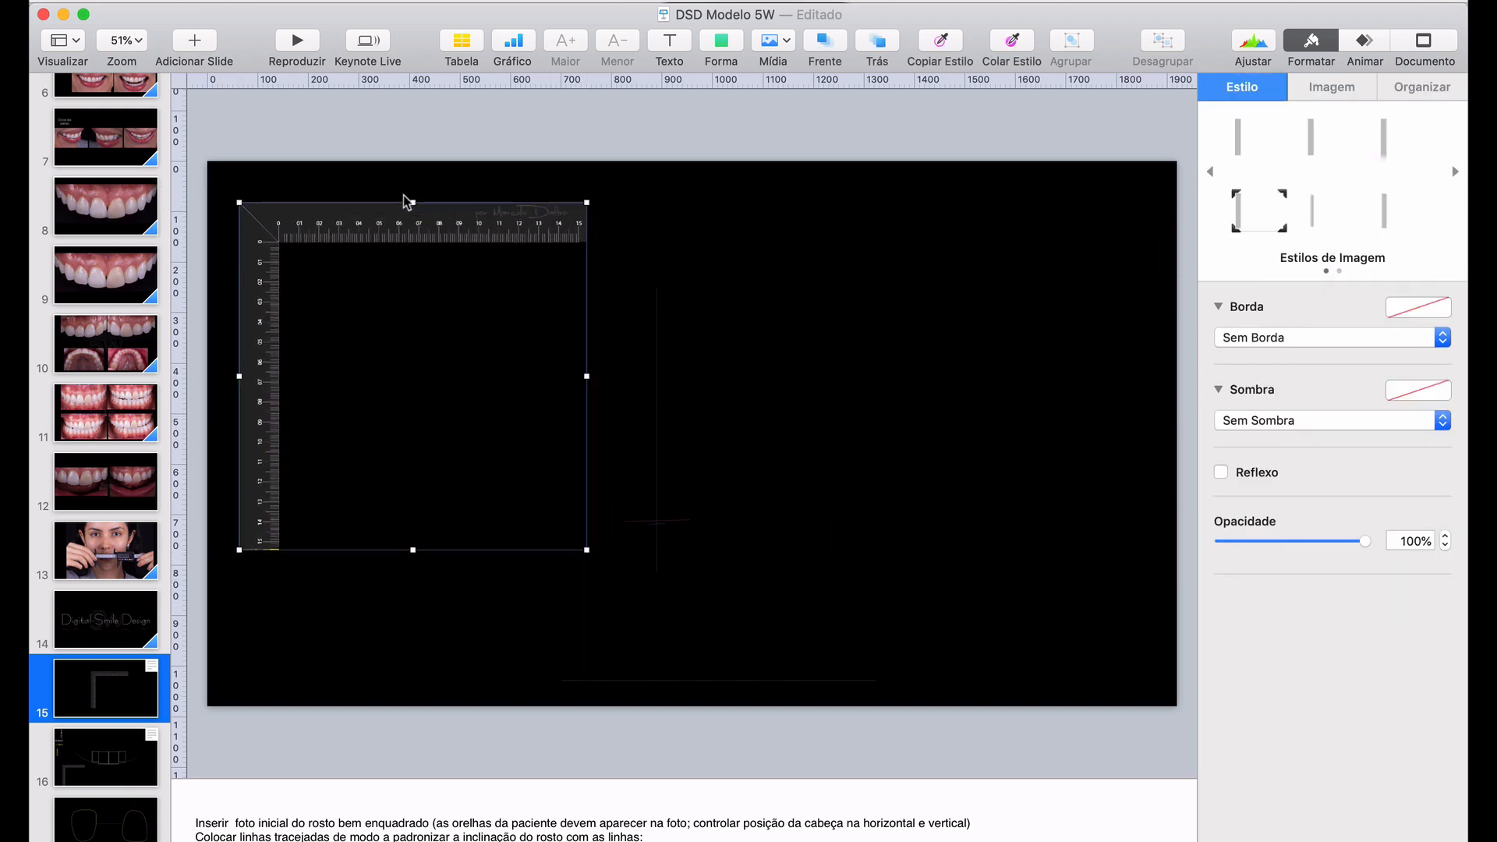
click(535, 137)
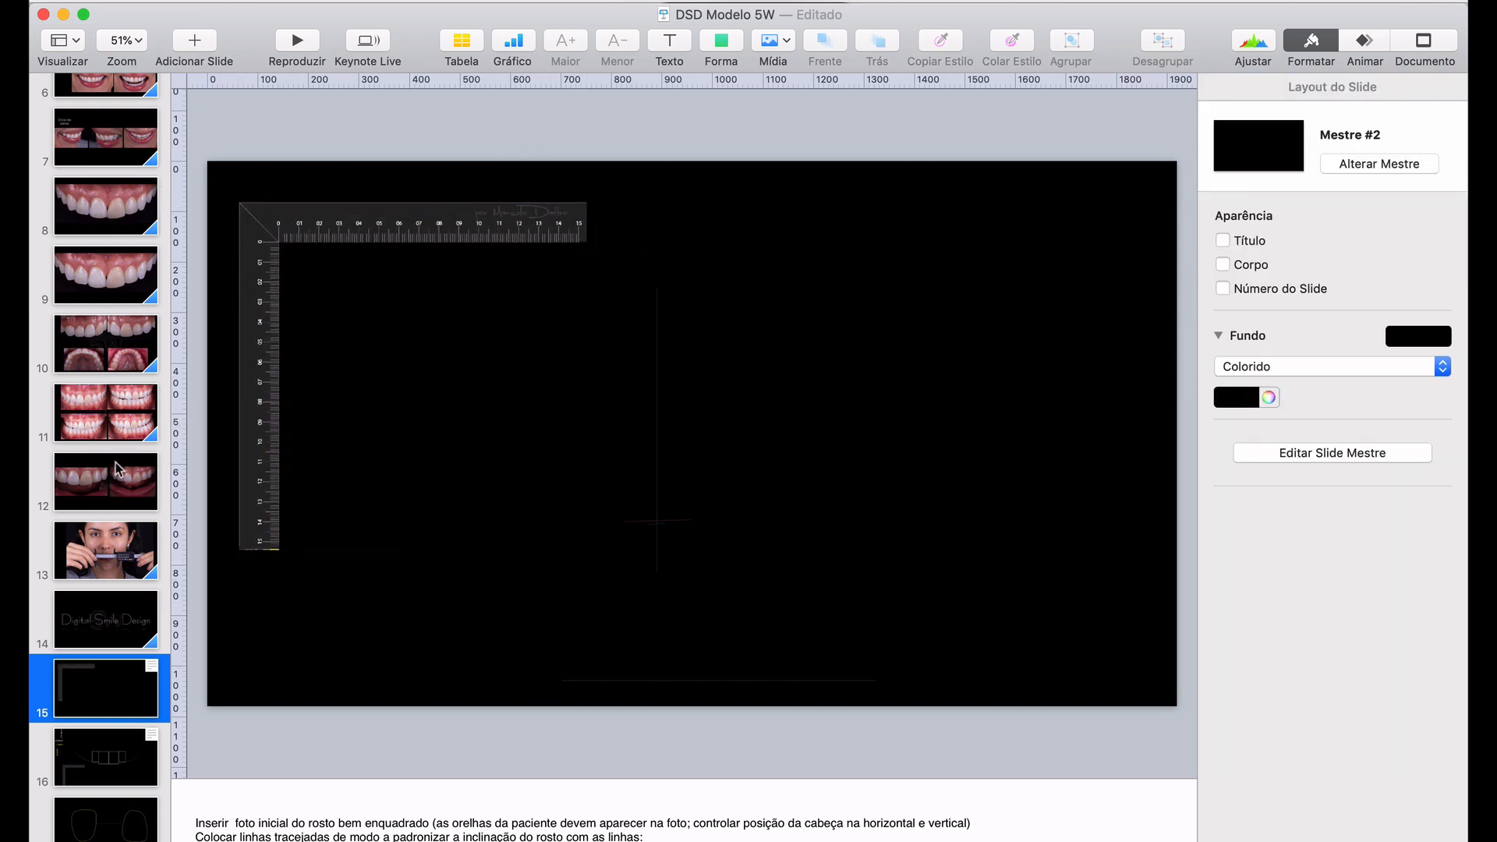
scroll(116, 461, up, 5)
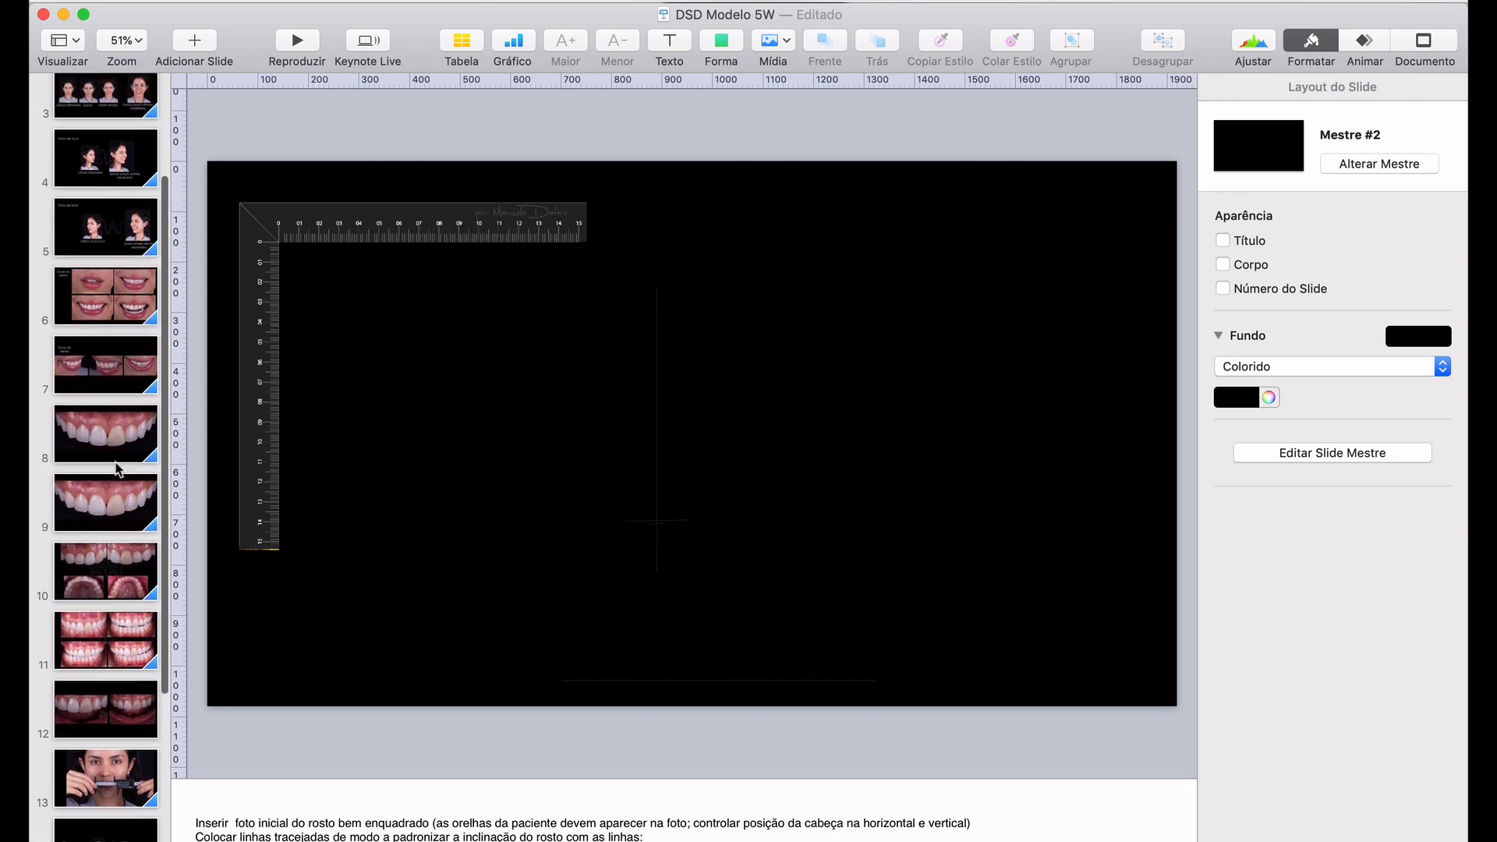
scroll(117, 468, up, 3)
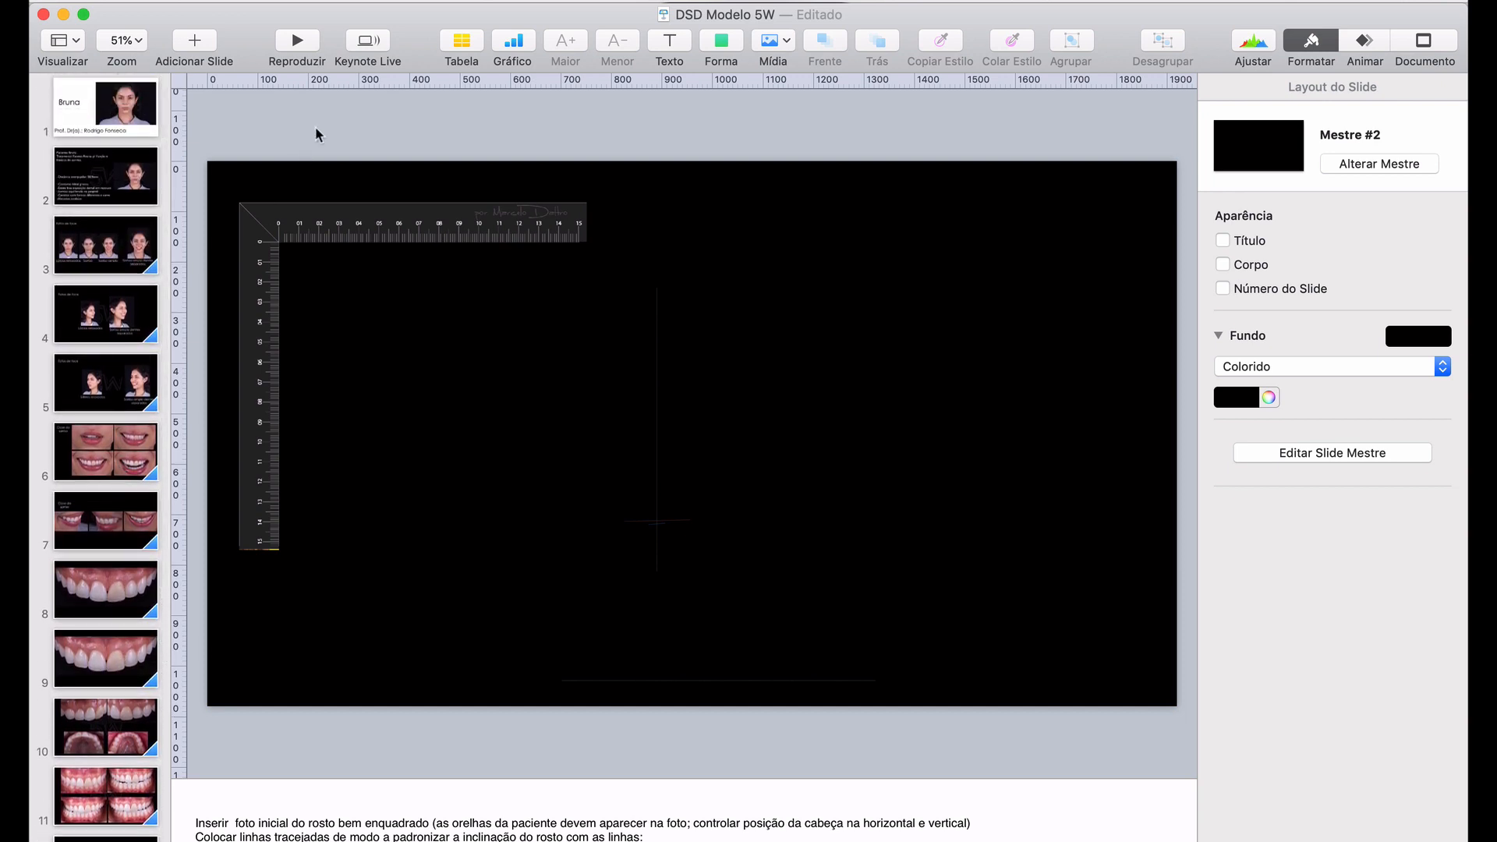
key(super+s)
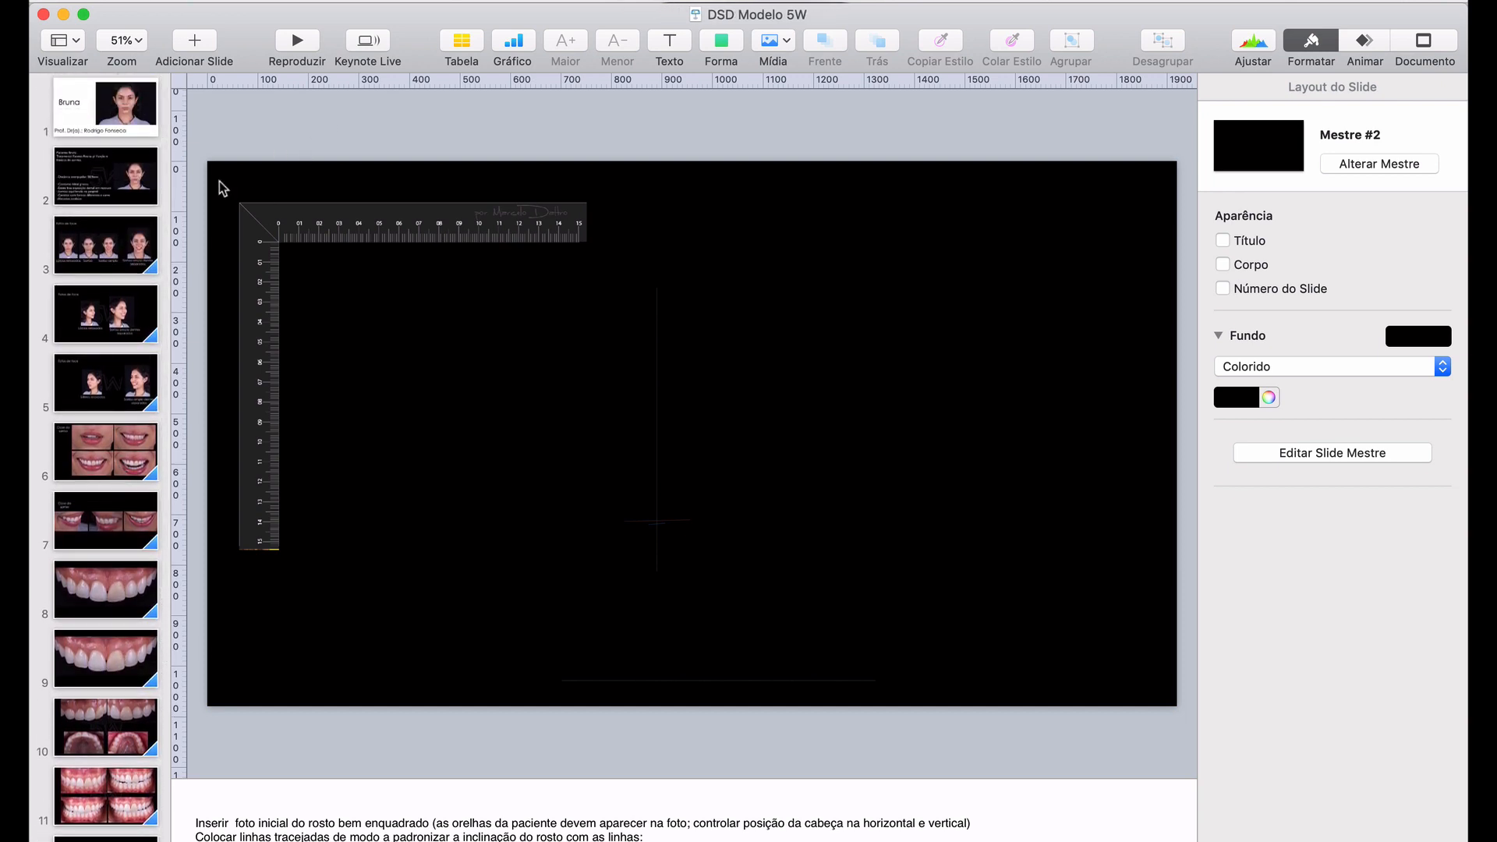
Copy the "Sorriso amplo dentes separados" frontal face photo from slide 3 onto slide 15
click(133, 252)
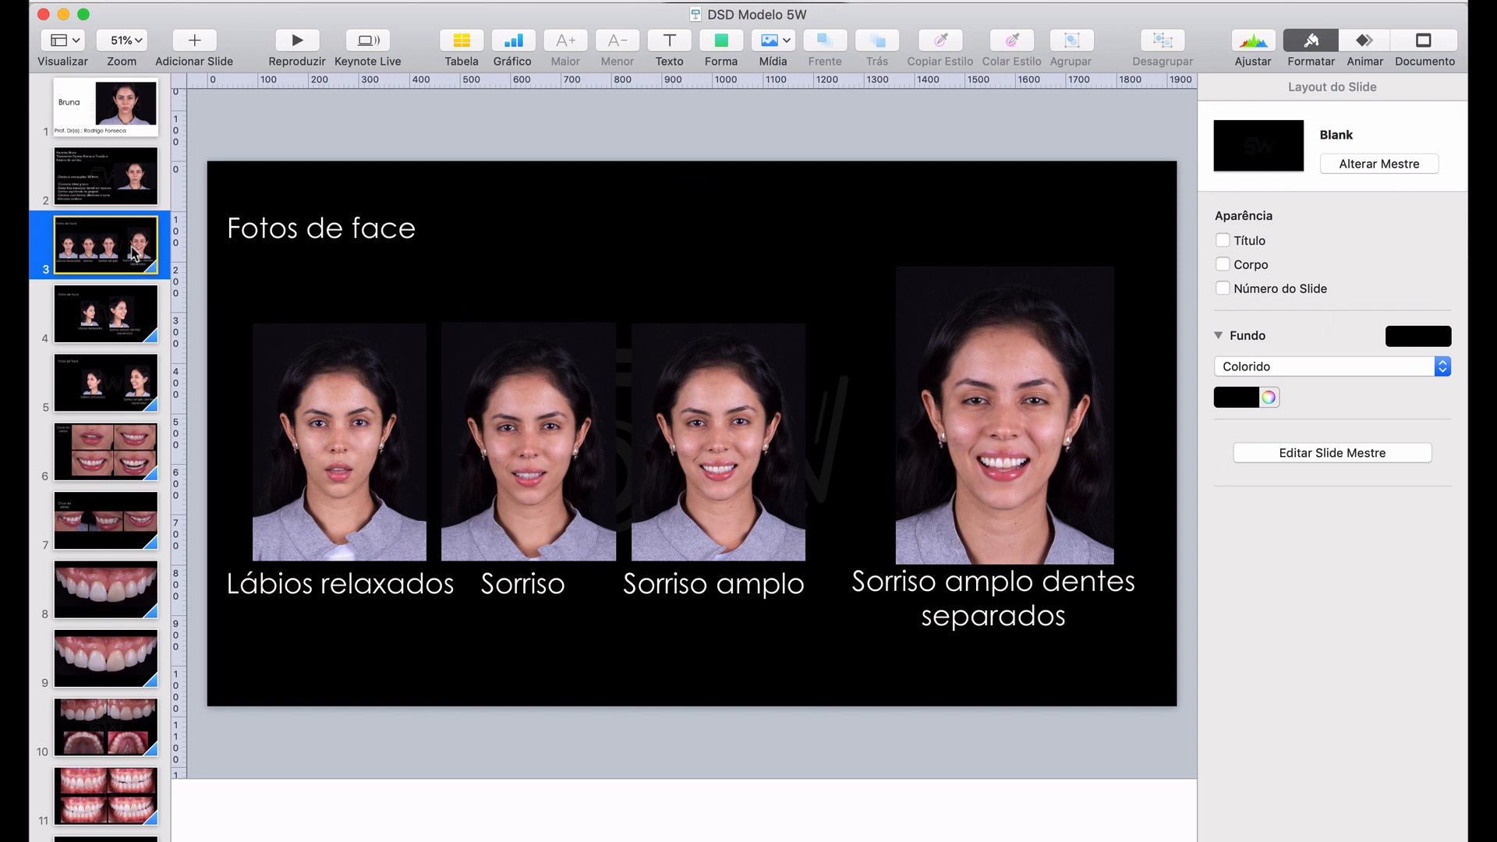
click(1053, 450)
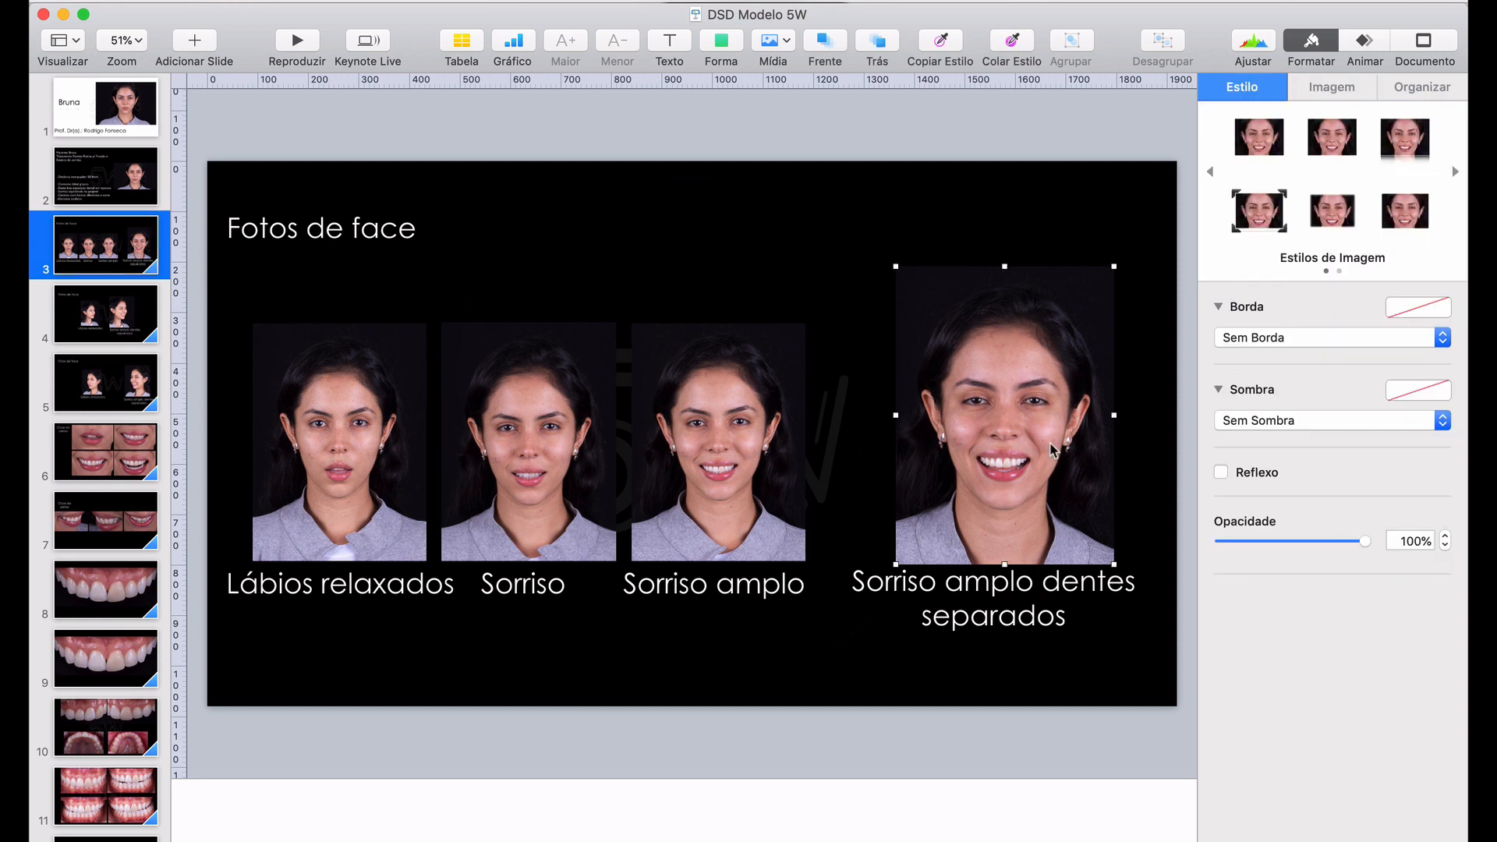
scroll(65, 721, down, 5)
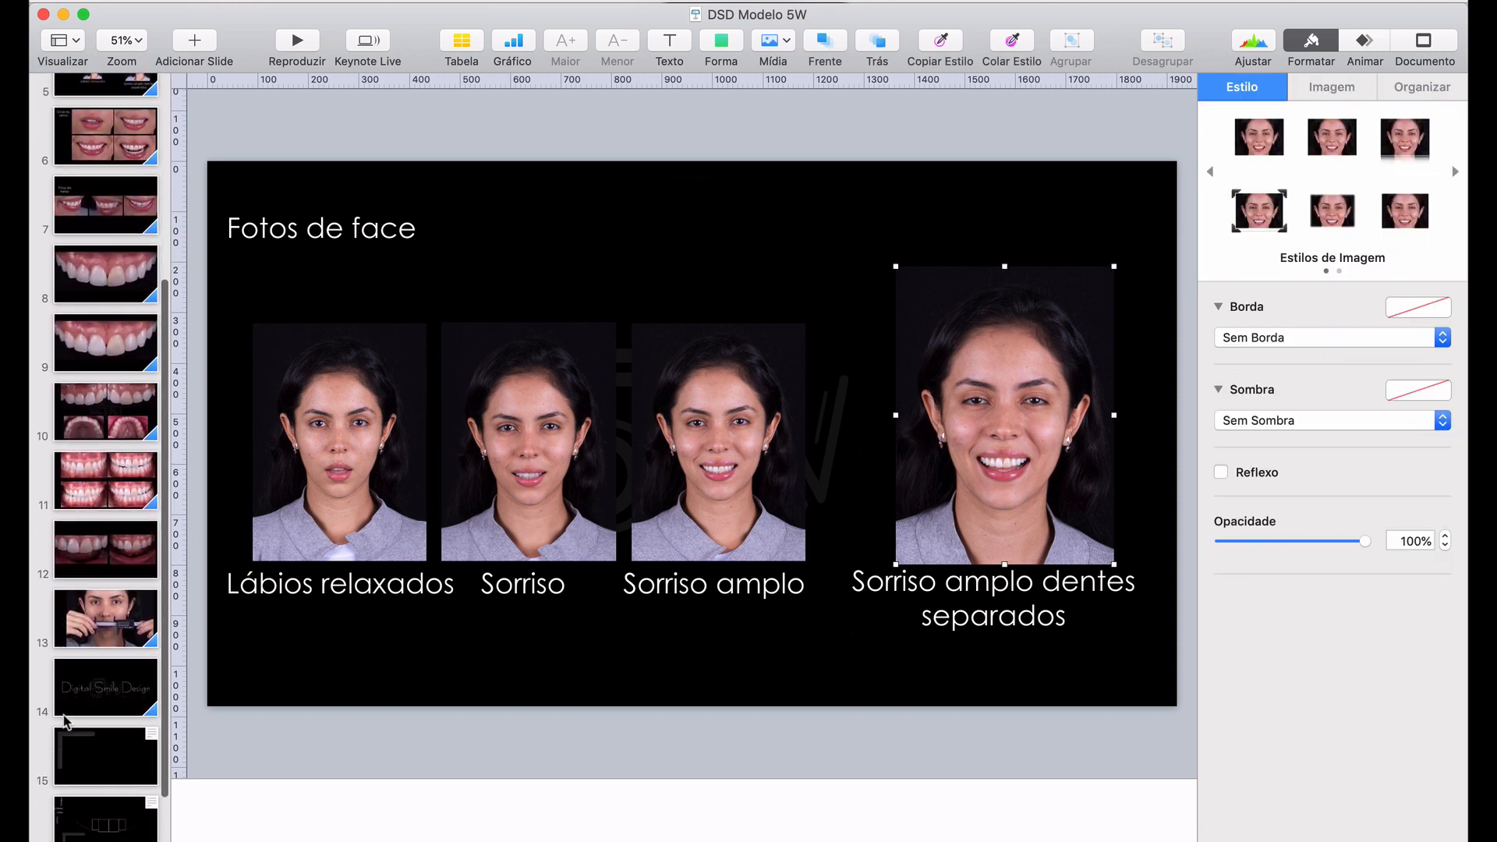
click(119, 755)
key(super+v)
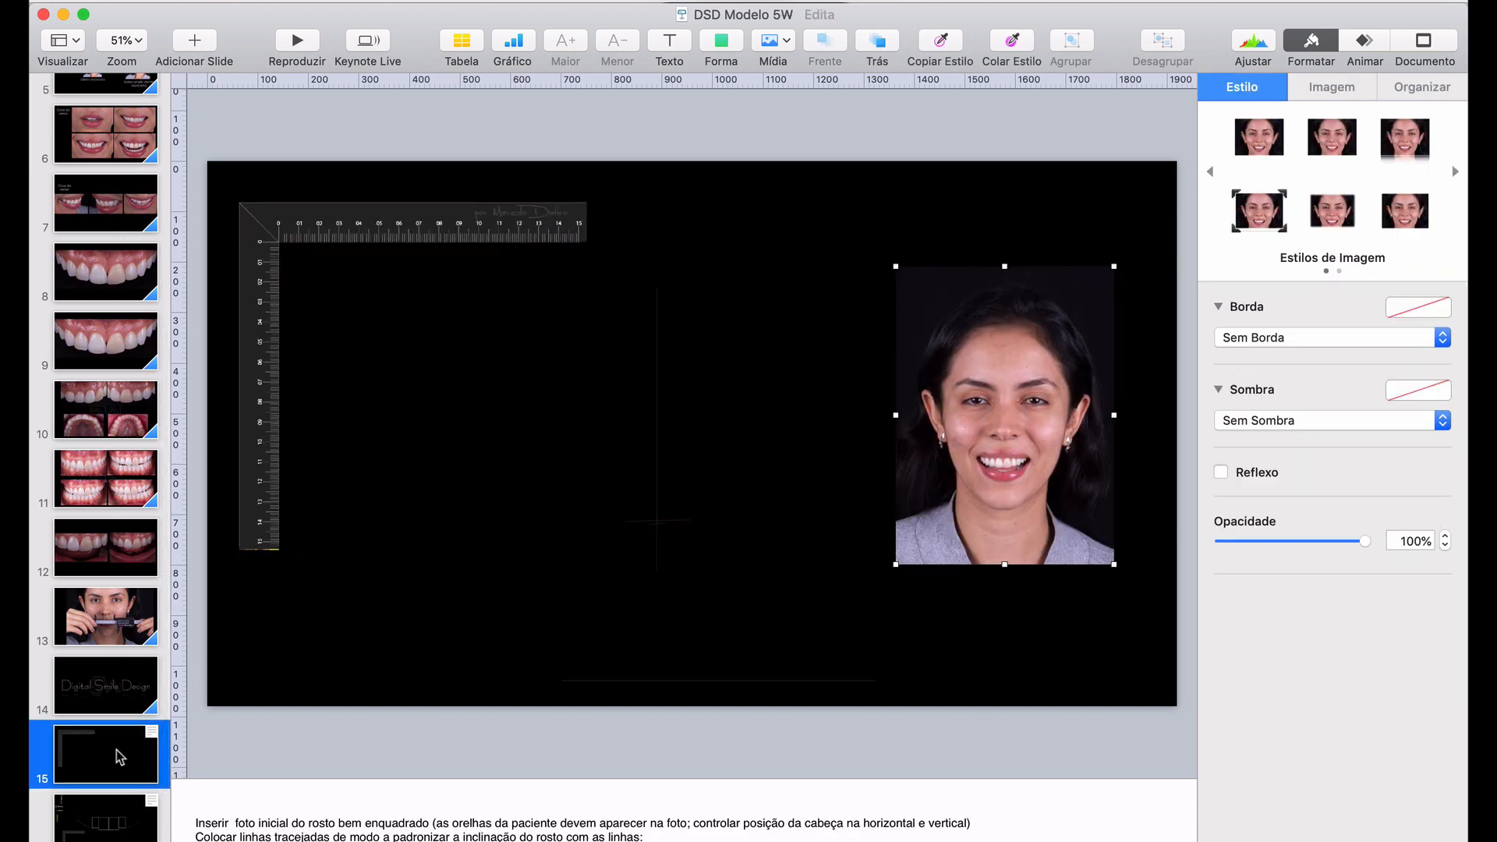
Move the pasted face photo to the middle of slide 15 and enlarge it to the full slide height, about 790 × 1081 pt
drag(918, 468, 552, 460)
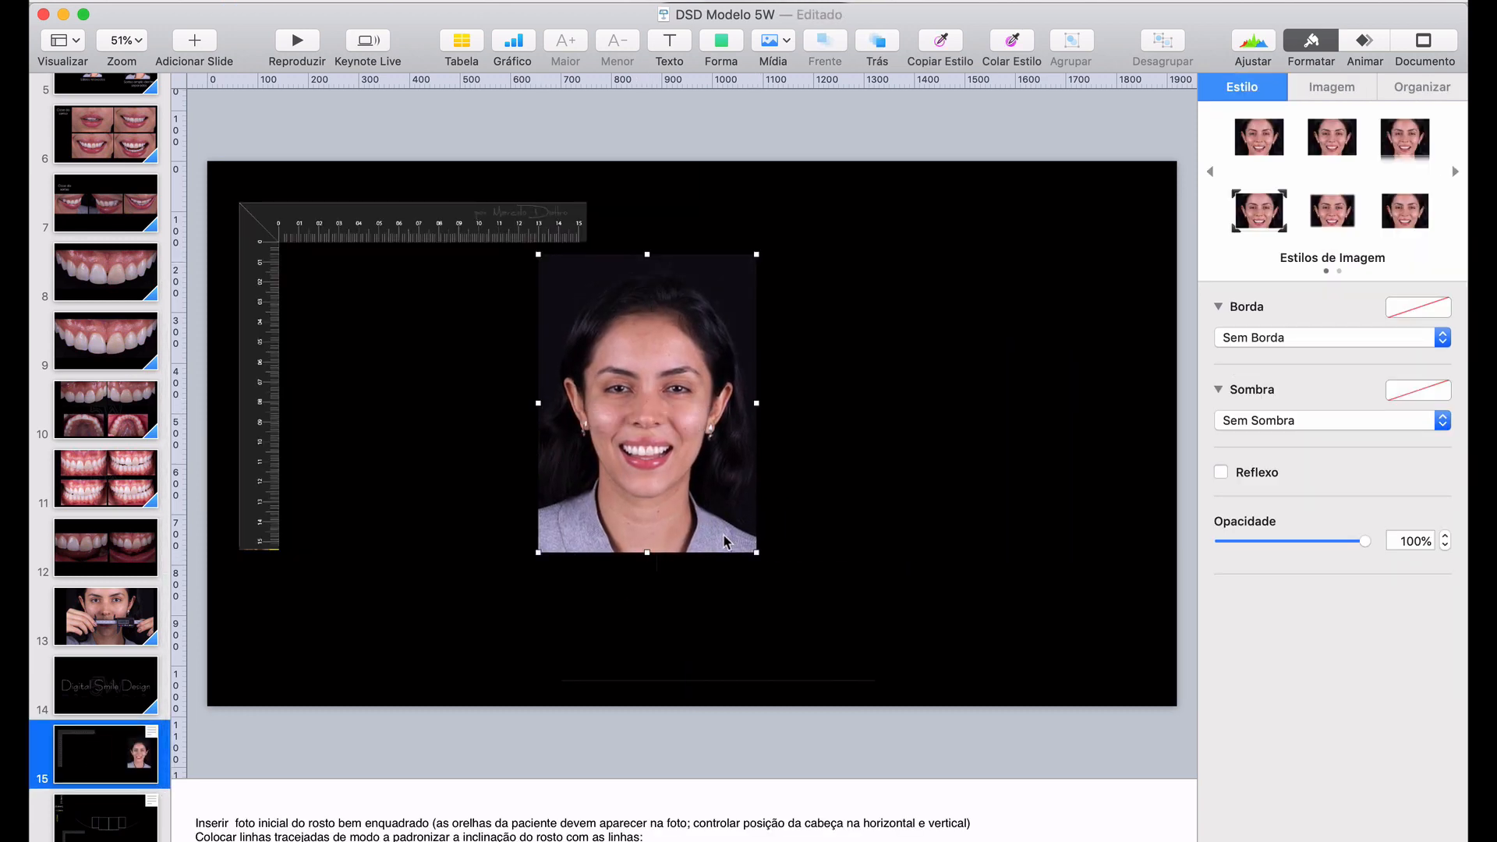
drag(646, 555, 648, 707)
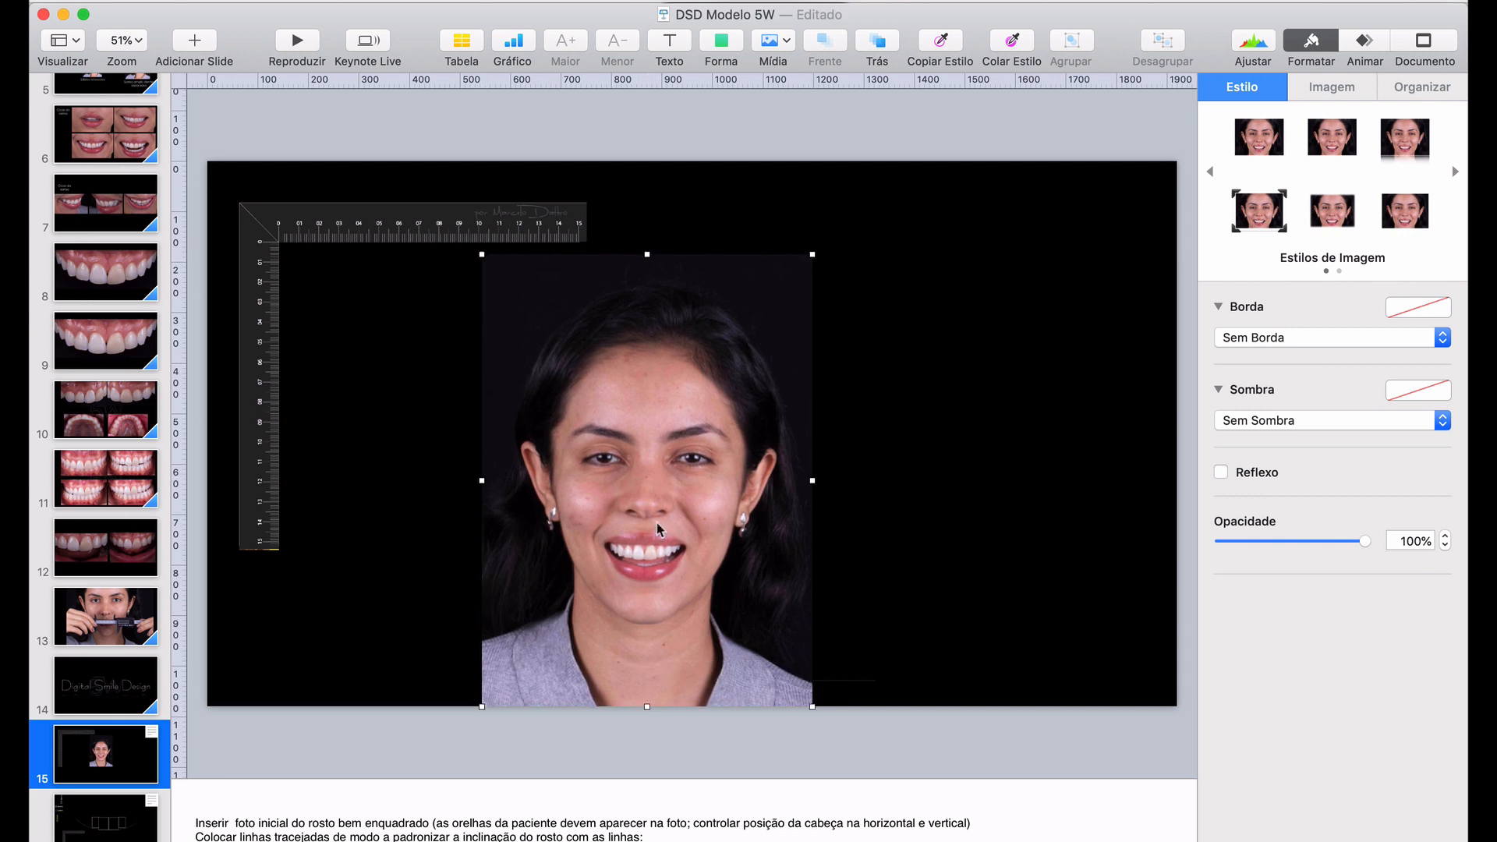
drag(646, 253, 646, 161)
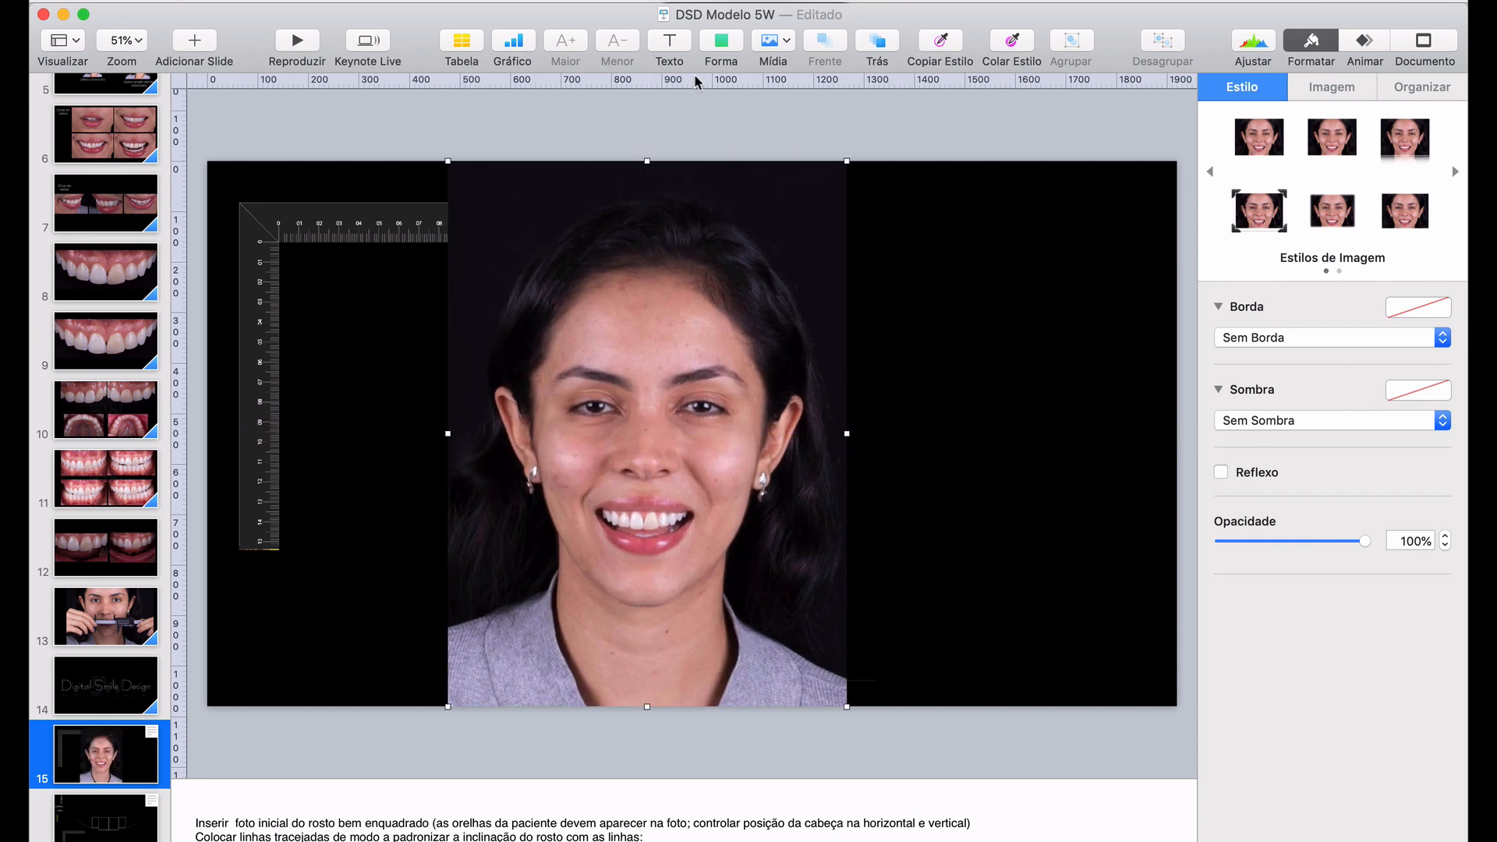
click(801, 132)
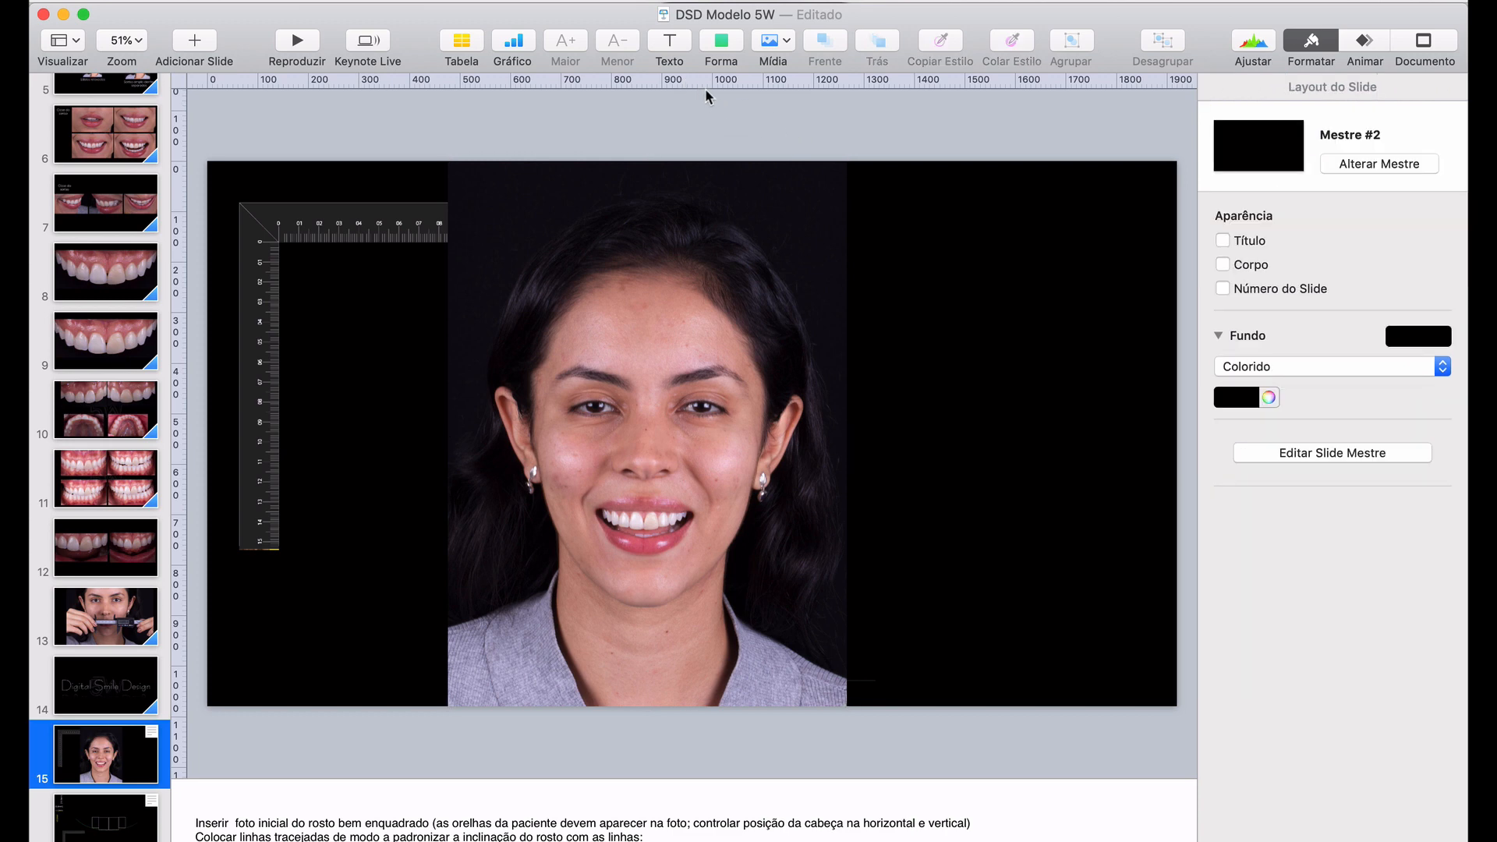
Add three horizontal guides across the face photo: through the pupils, at the earrings and just above the eyebrows
drag(698, 85, 702, 416)
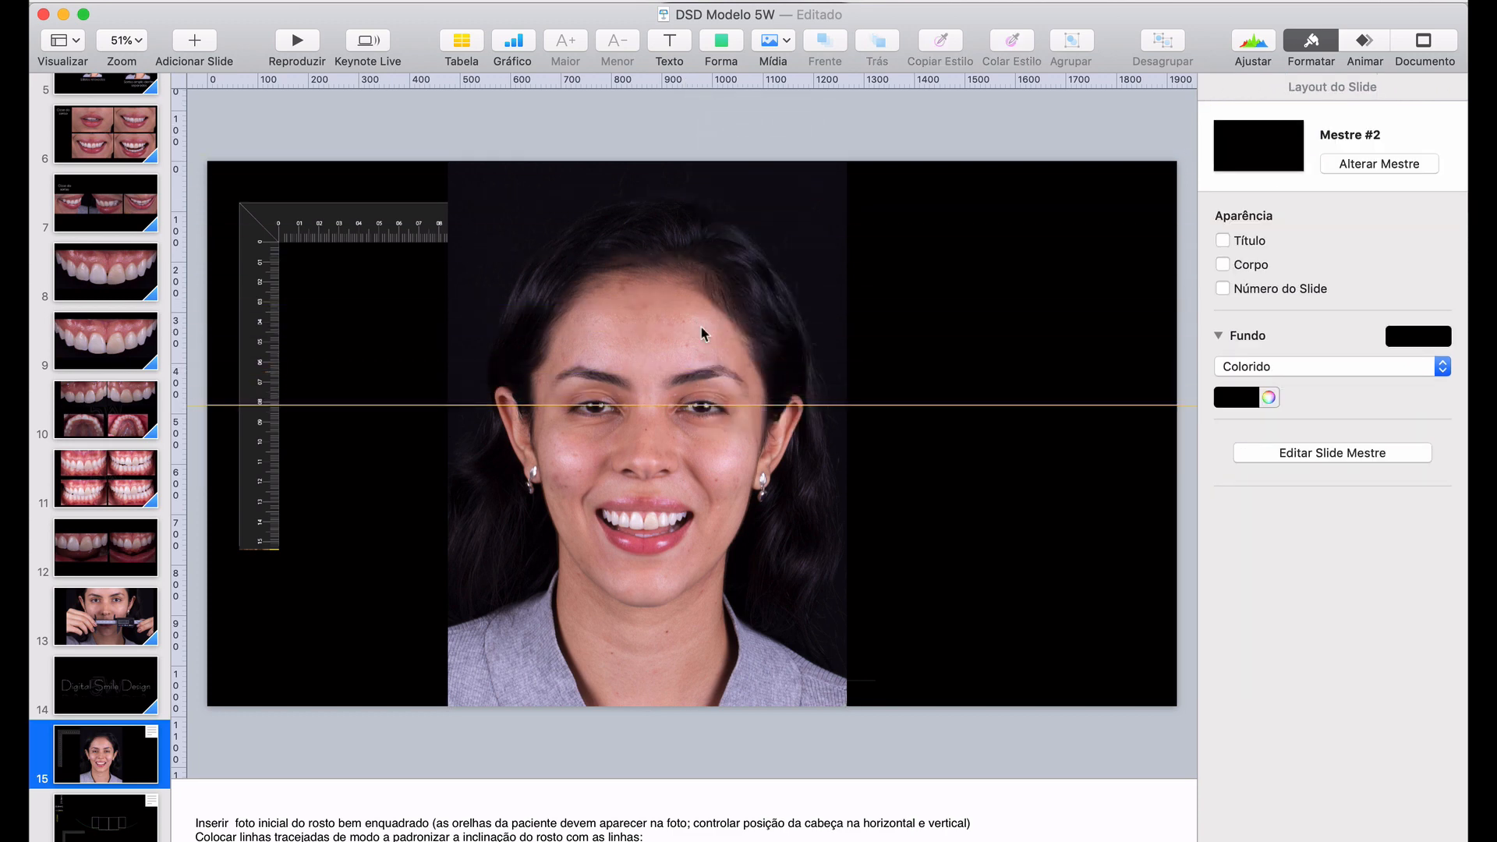
drag(692, 86, 672, 485)
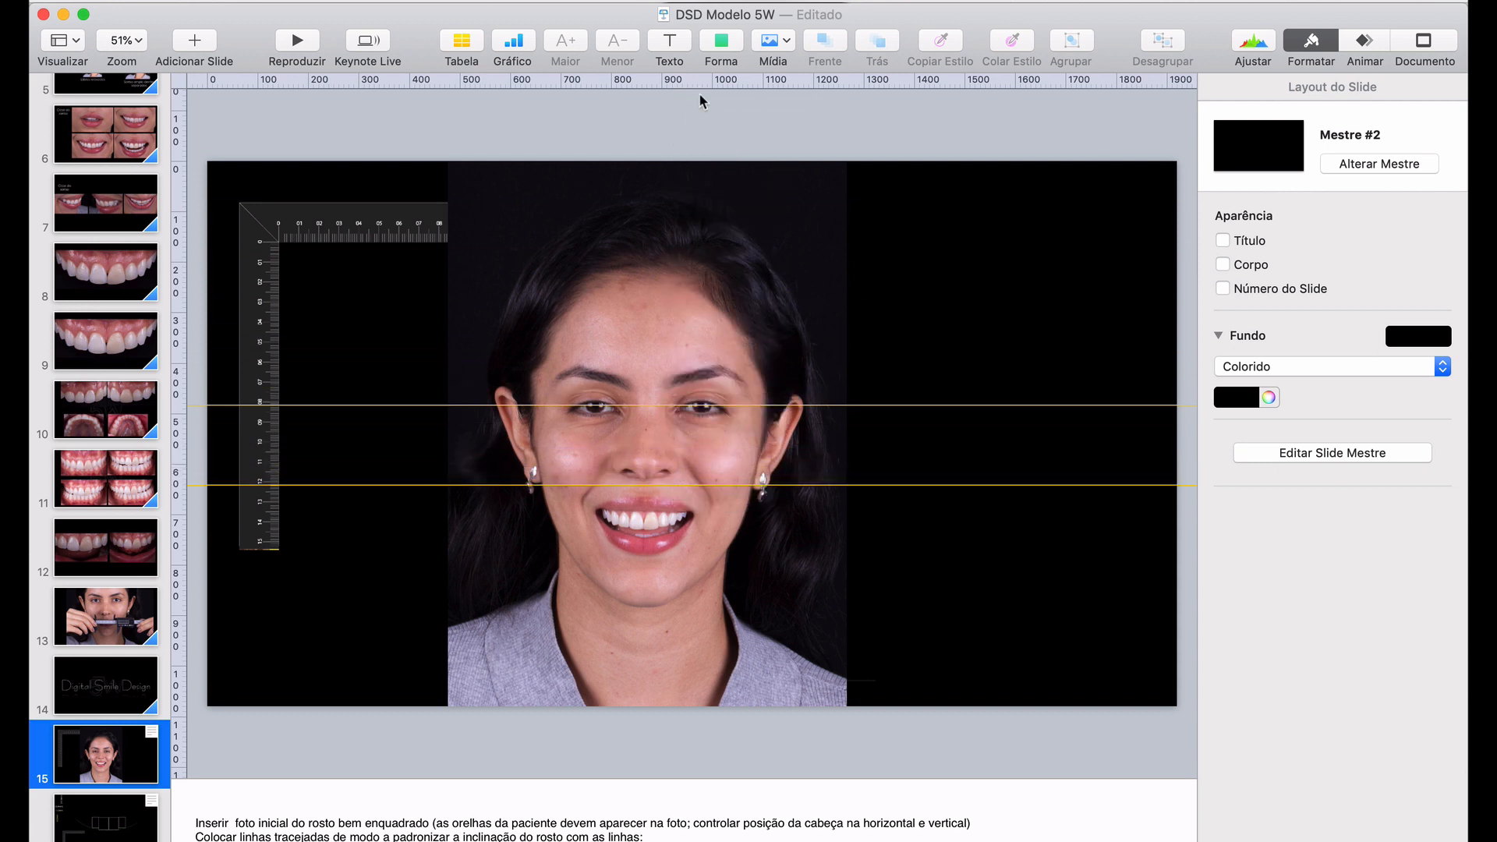
drag(693, 89, 679, 364)
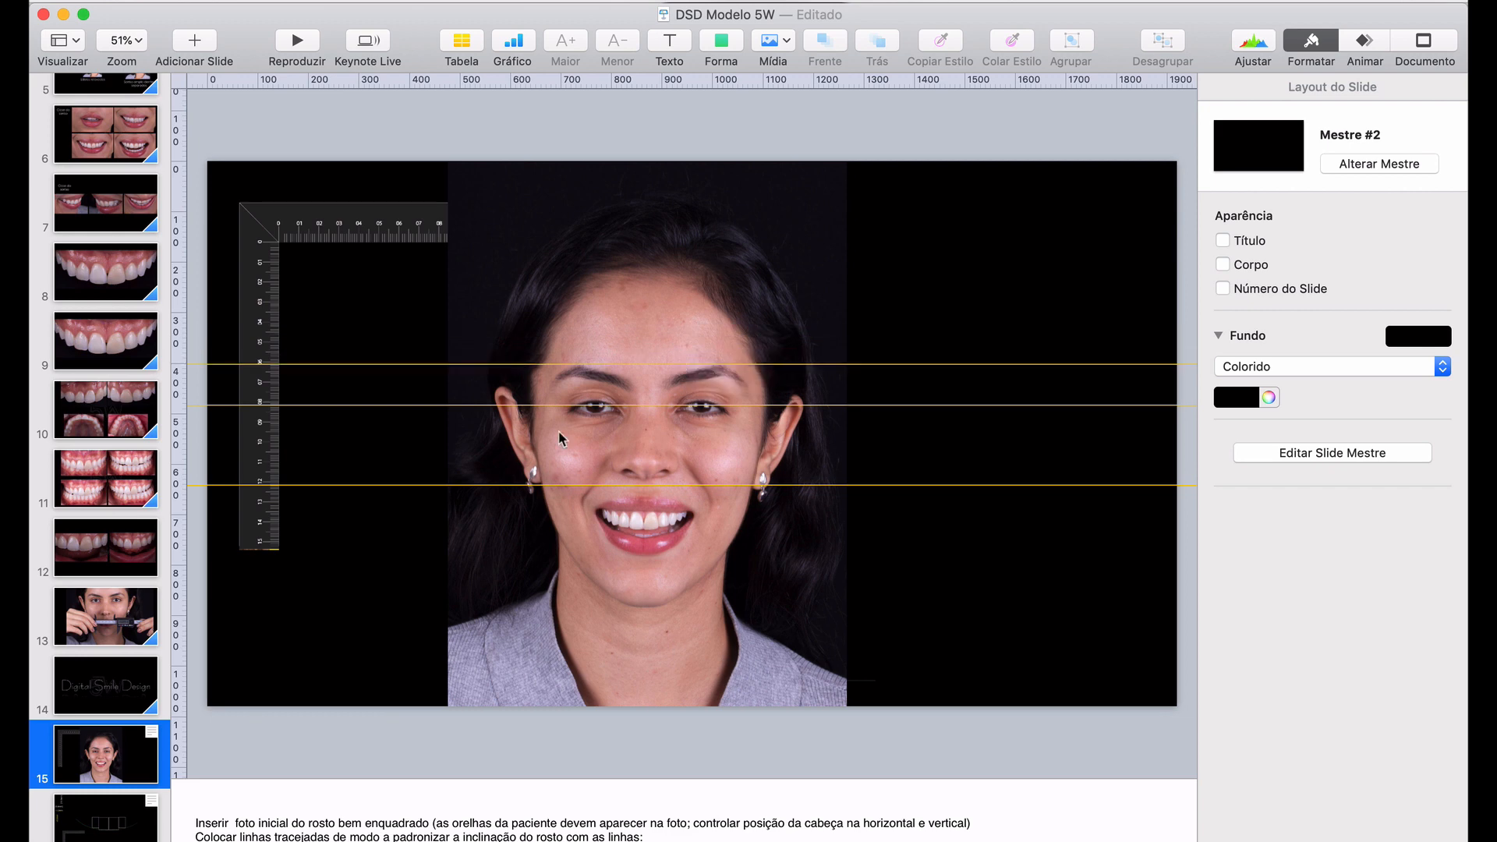
Rotate the face photo by 1° to level it against the horizontal guides
scroll(686, 442, up, 5)
scroll(687, 441, up, 2)
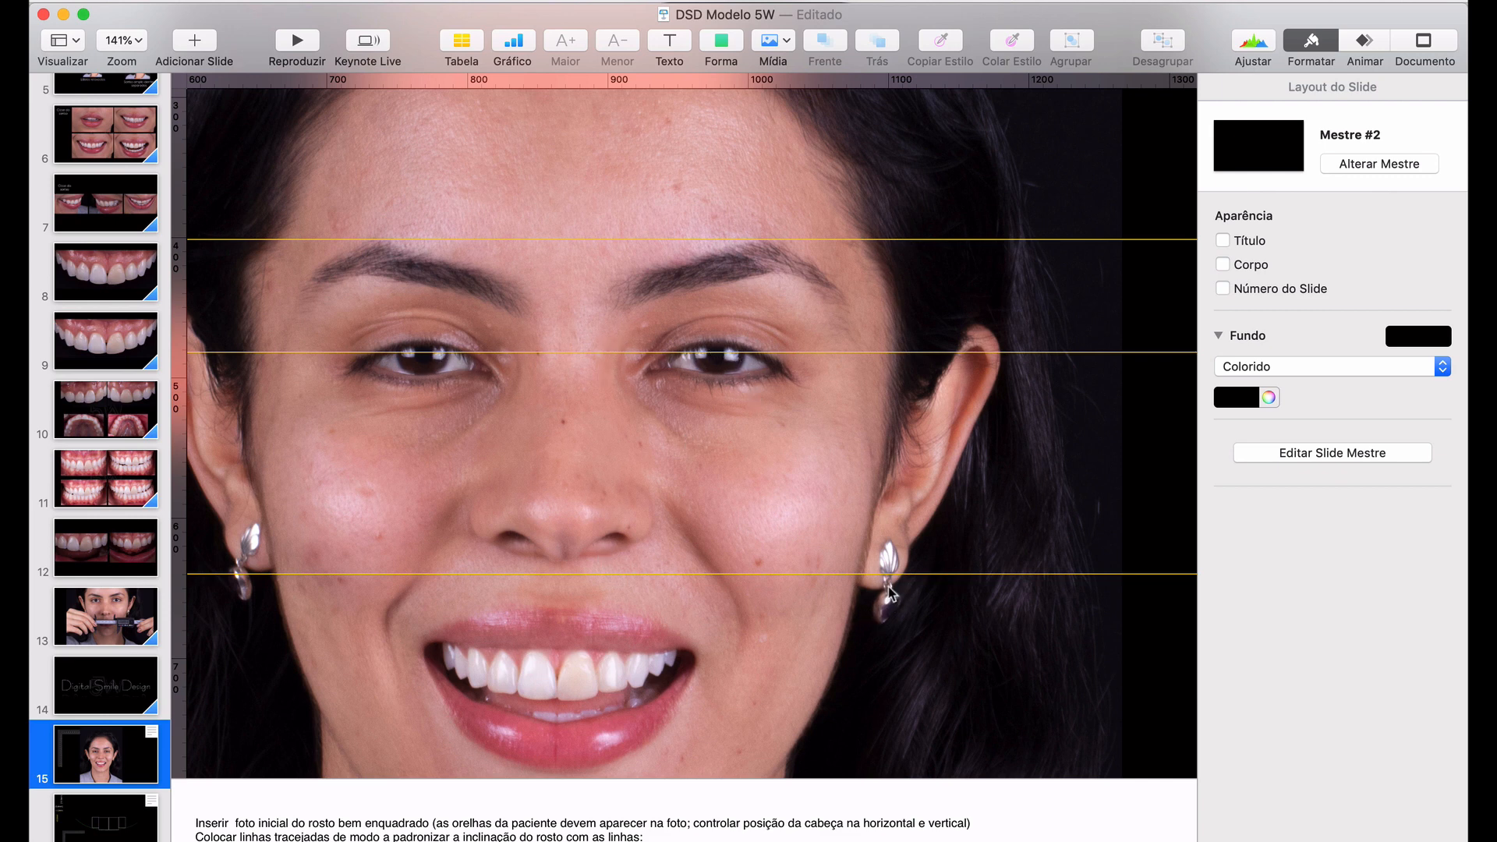
click(1079, 450)
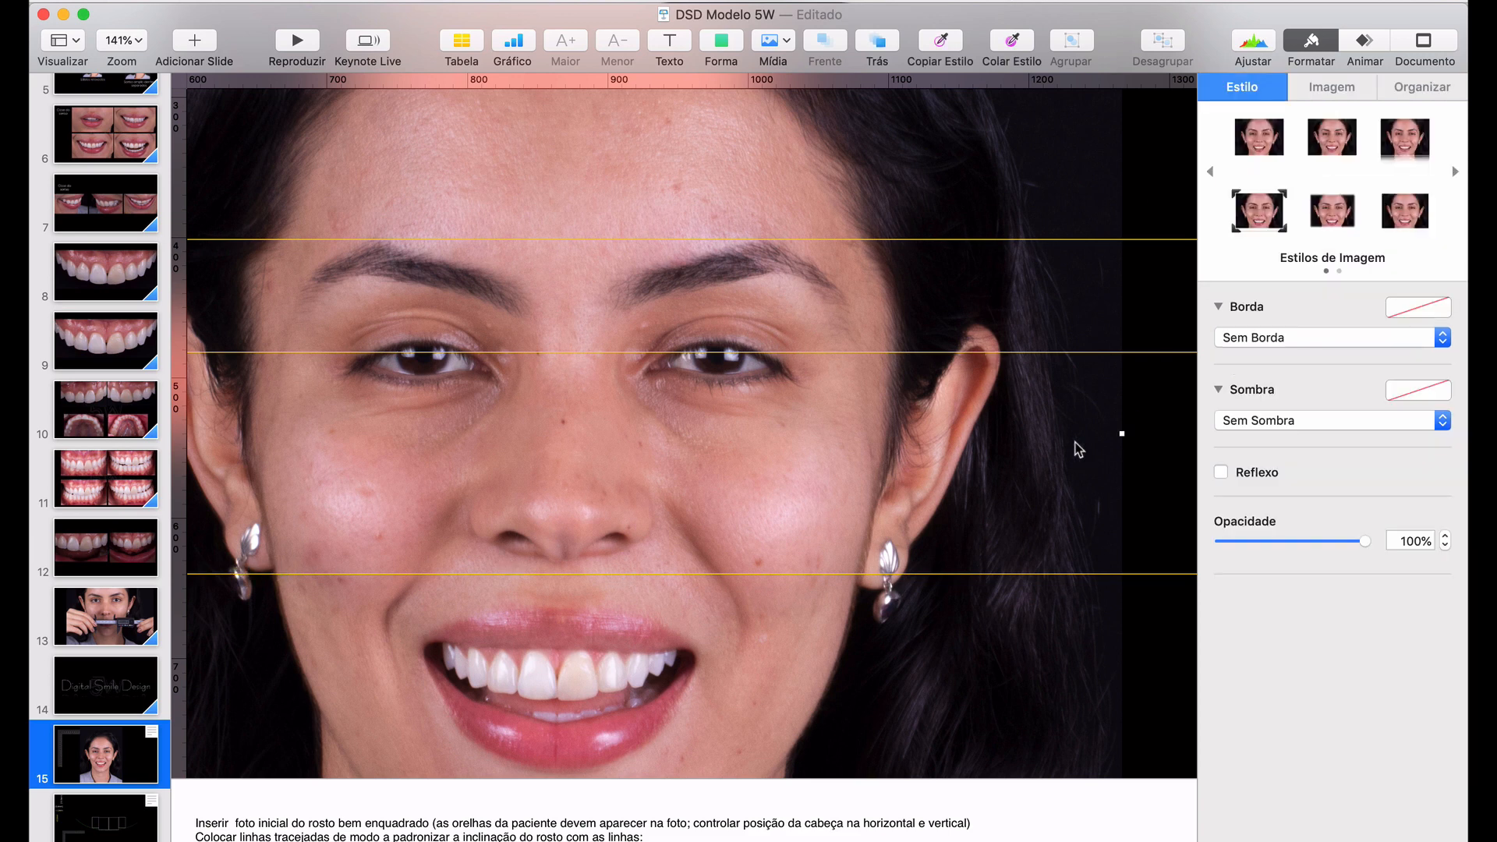
click(1443, 88)
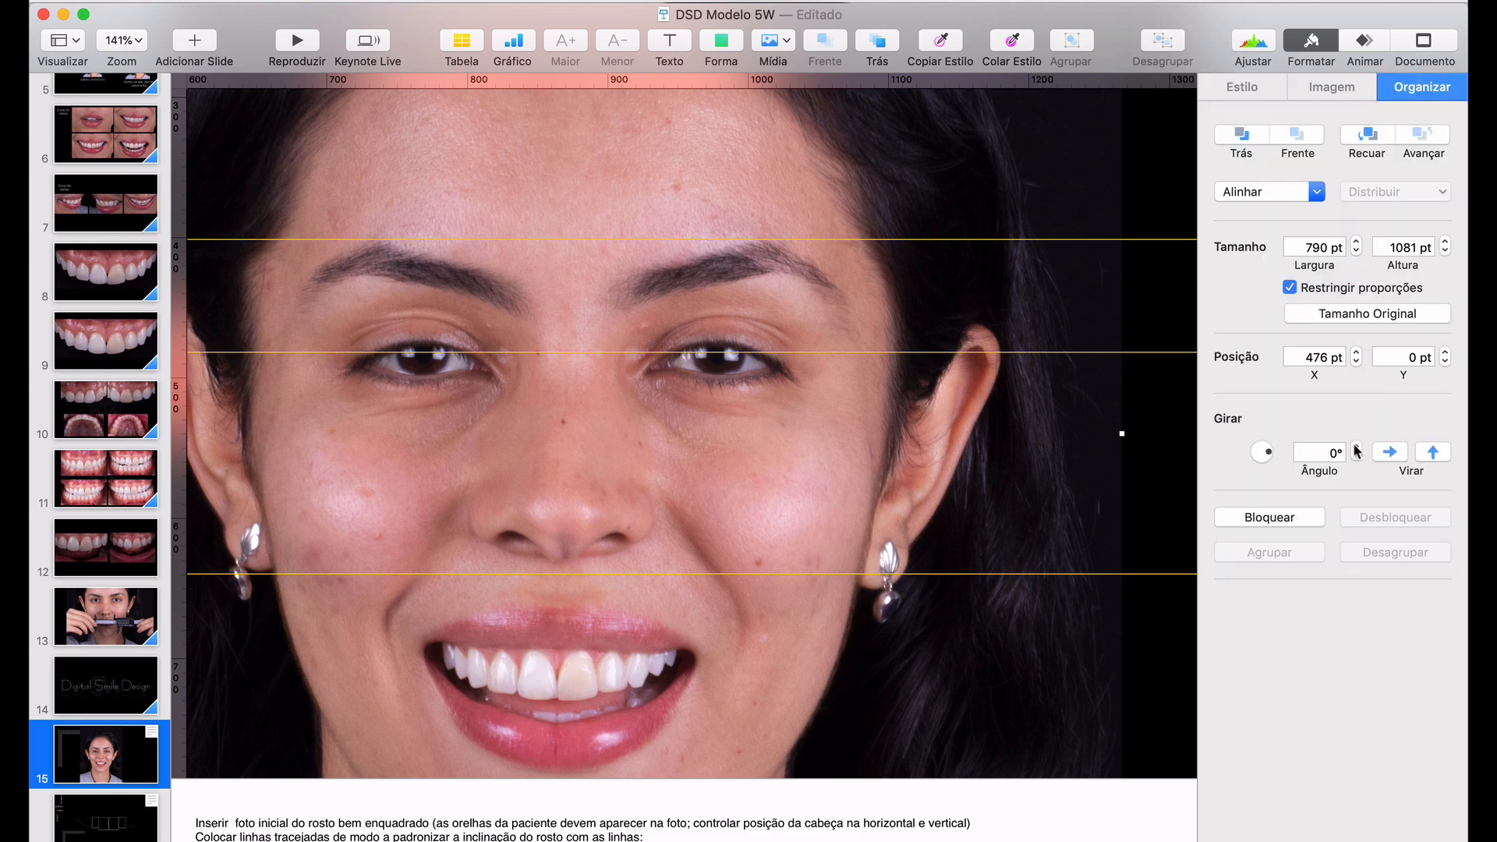
click(1358, 449)
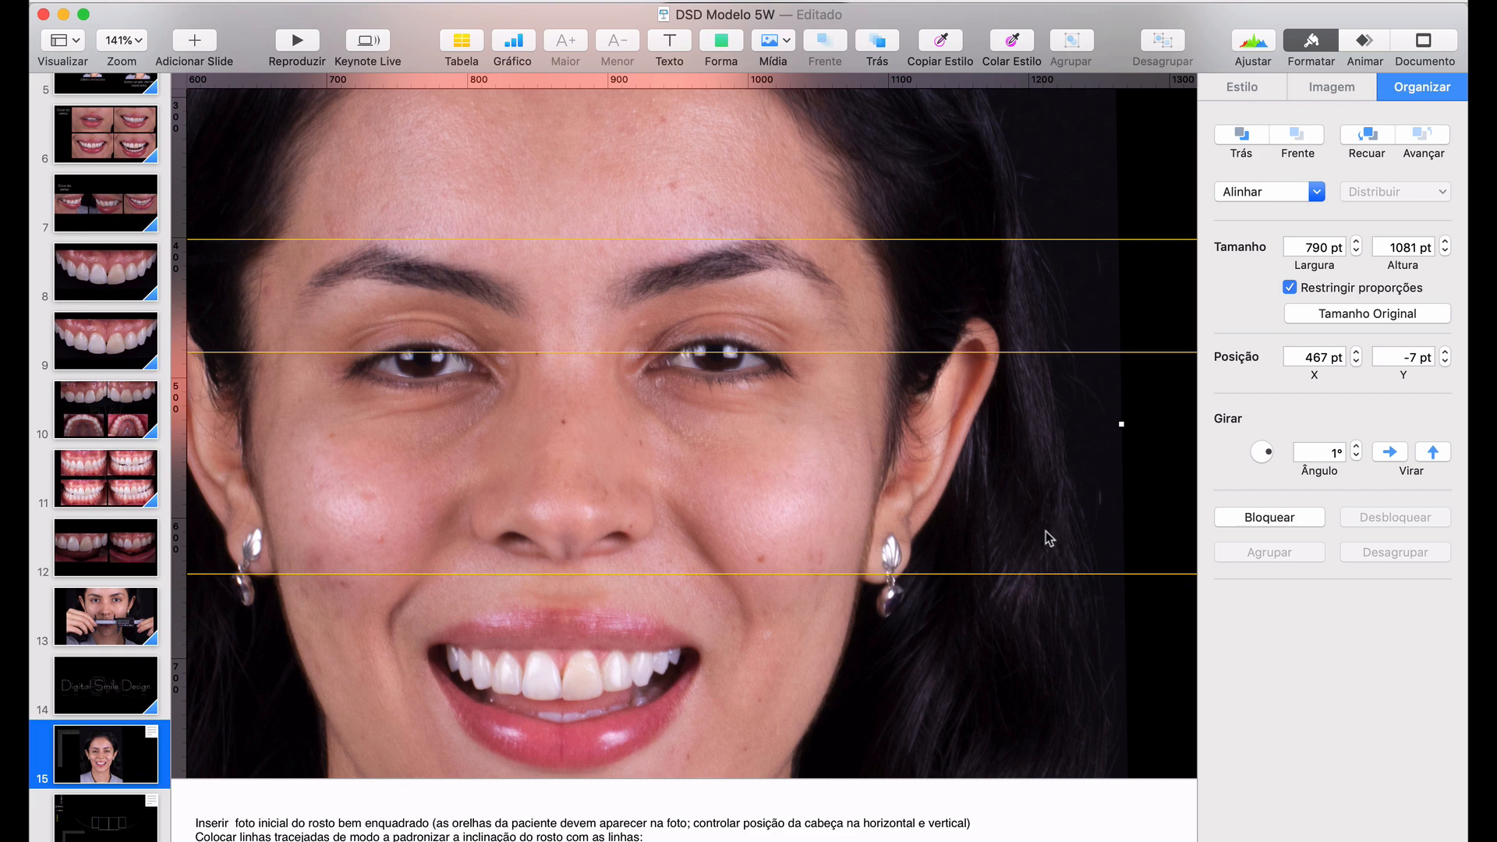
Lower the guide at the earrings slightly so it follows both earrings on the face photo
drag(1034, 574, 1035, 578)
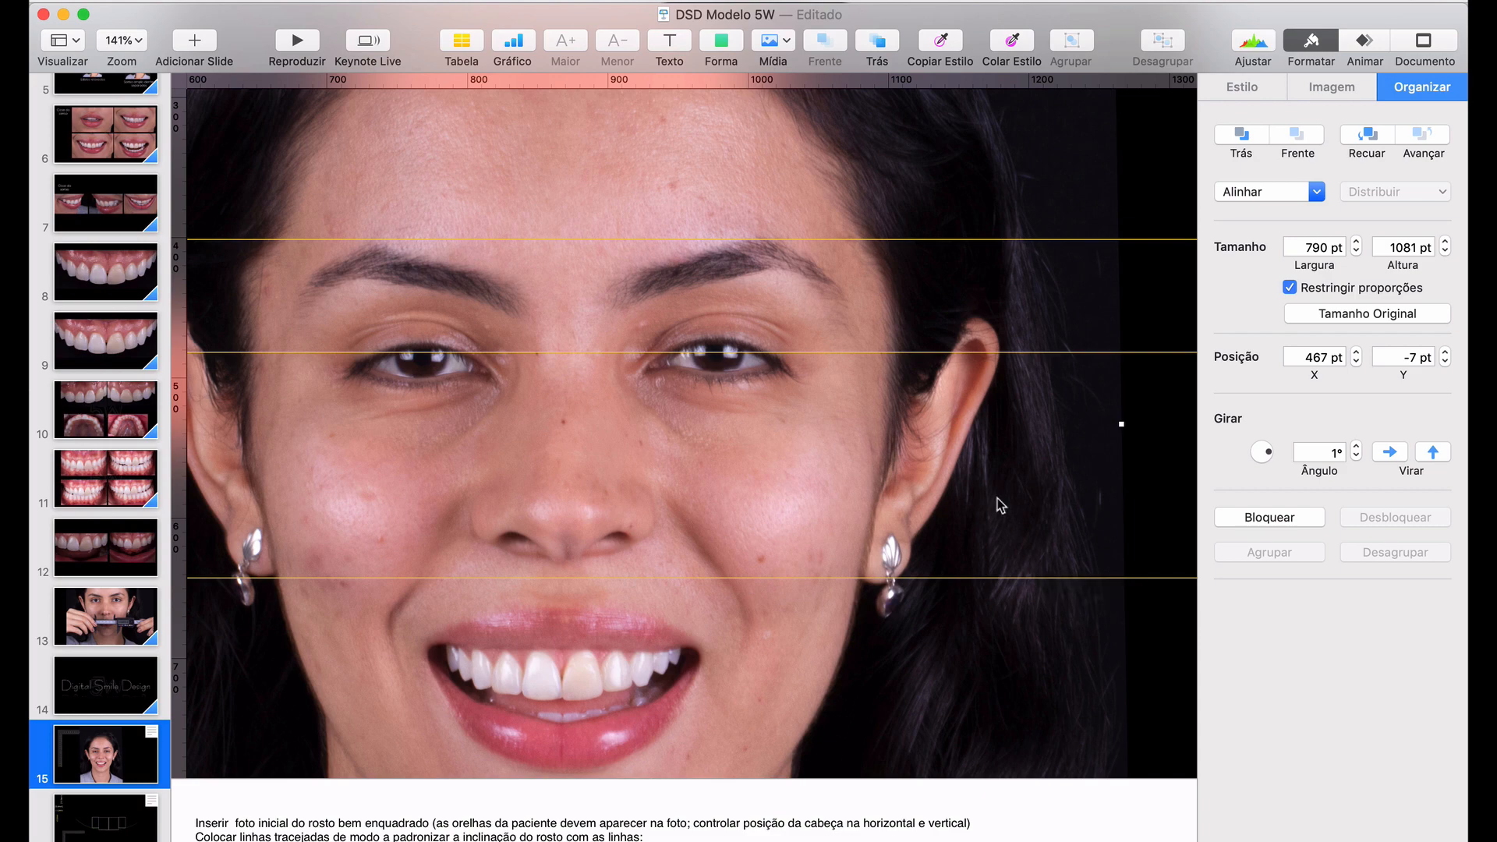
scroll(998, 496, down, 5)
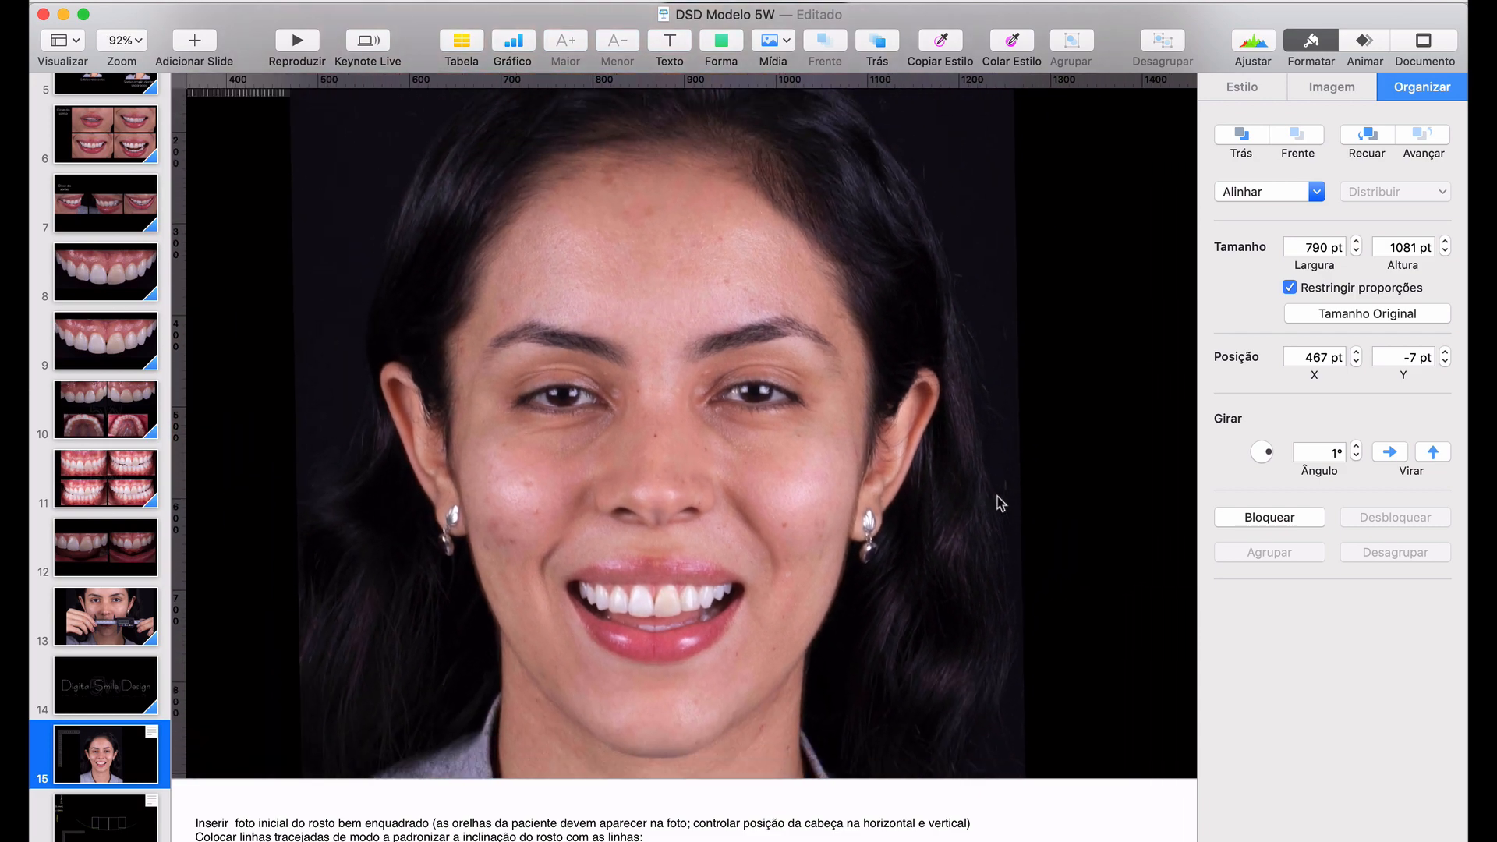
scroll(927, 530, down, 4)
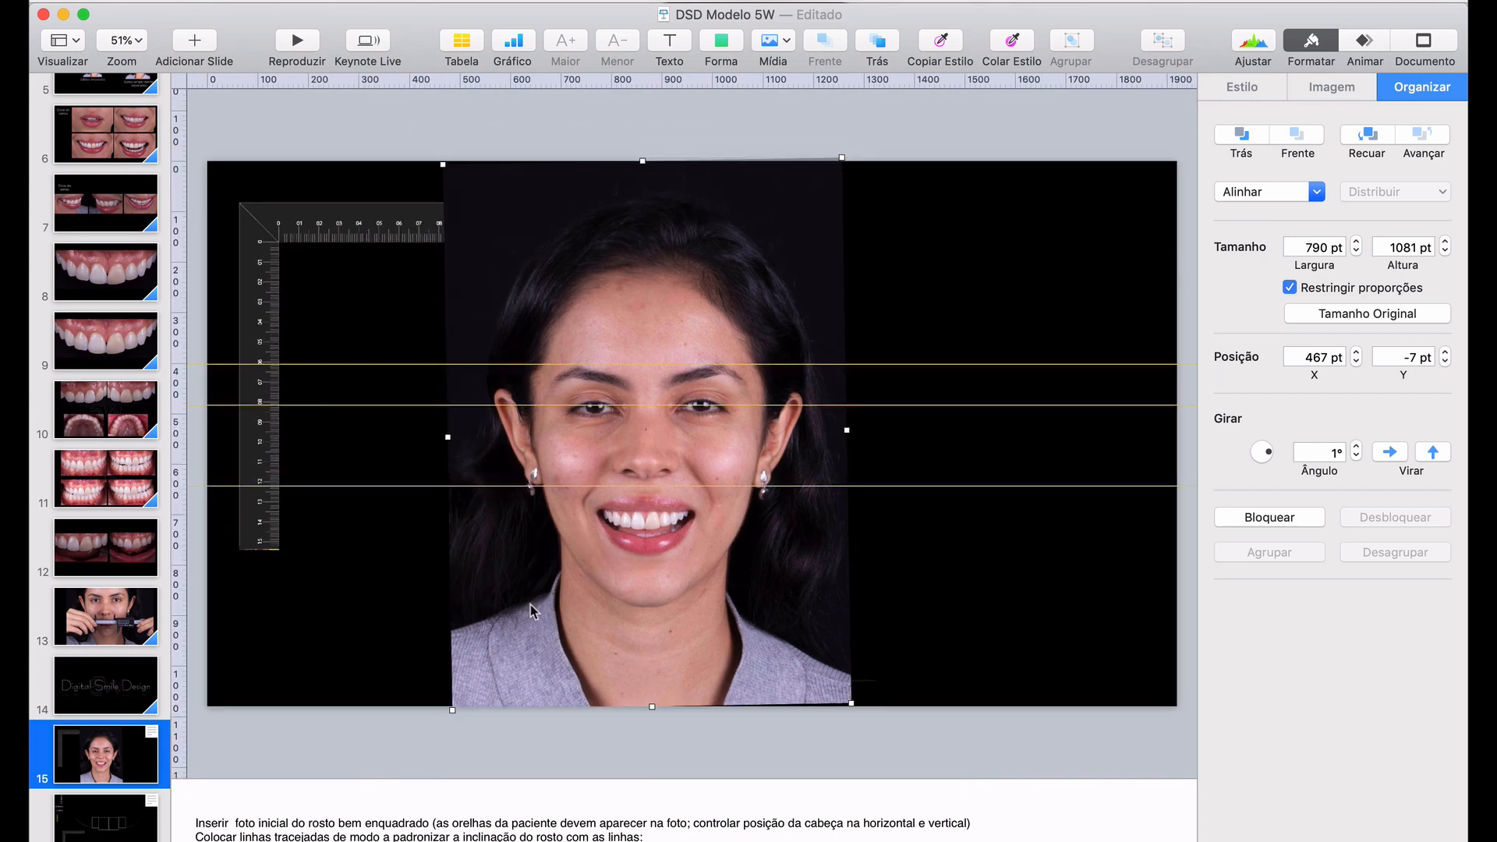
click(886, 552)
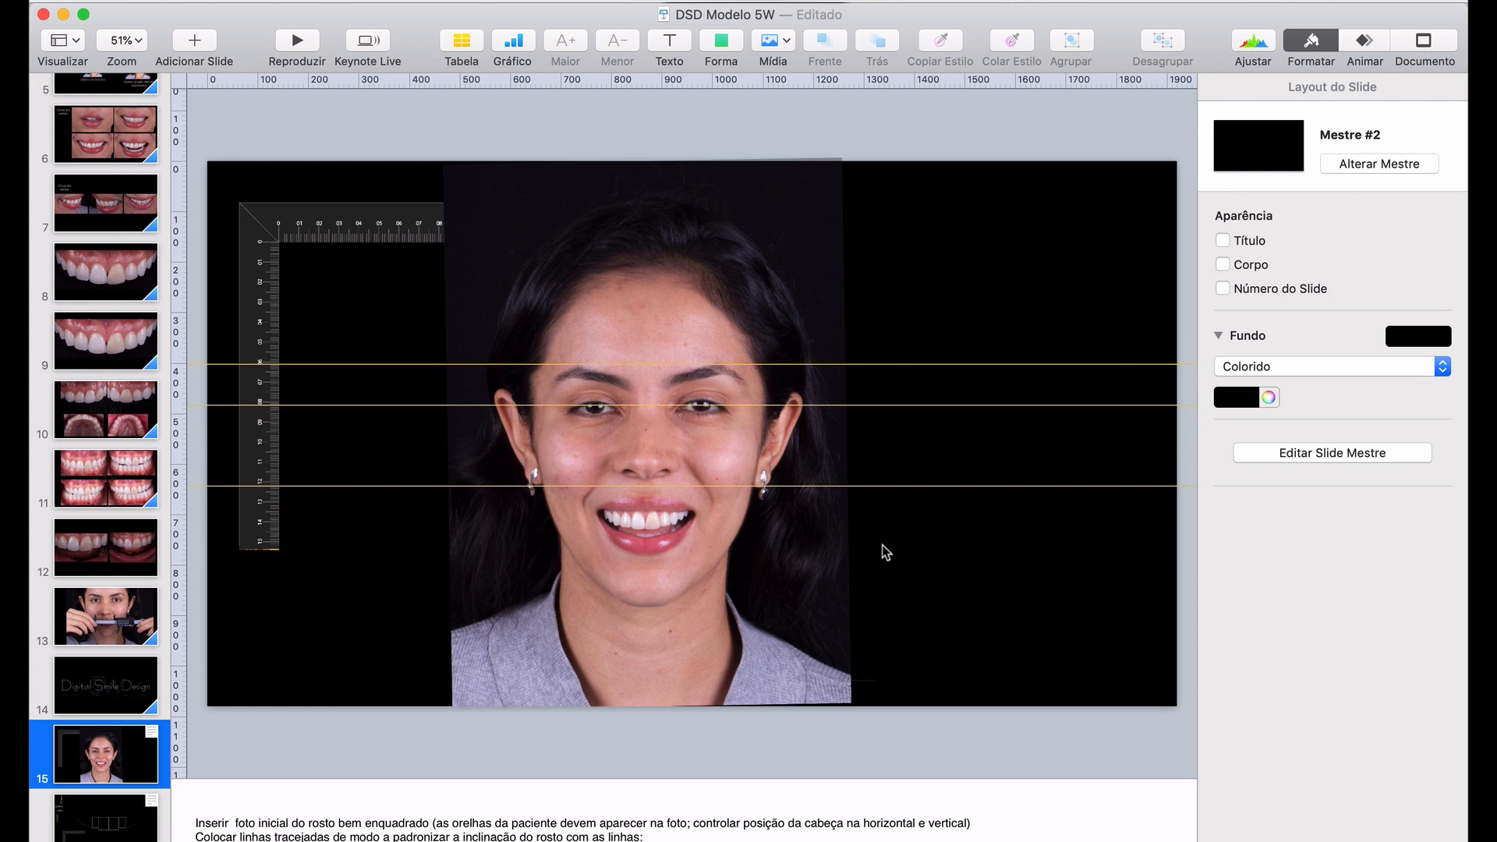
Add a vertical guide along the facial midline and lower the eyebrow and pupil guides slightly
drag(181, 281, 648, 289)
scroll(664, 308, up, 5)
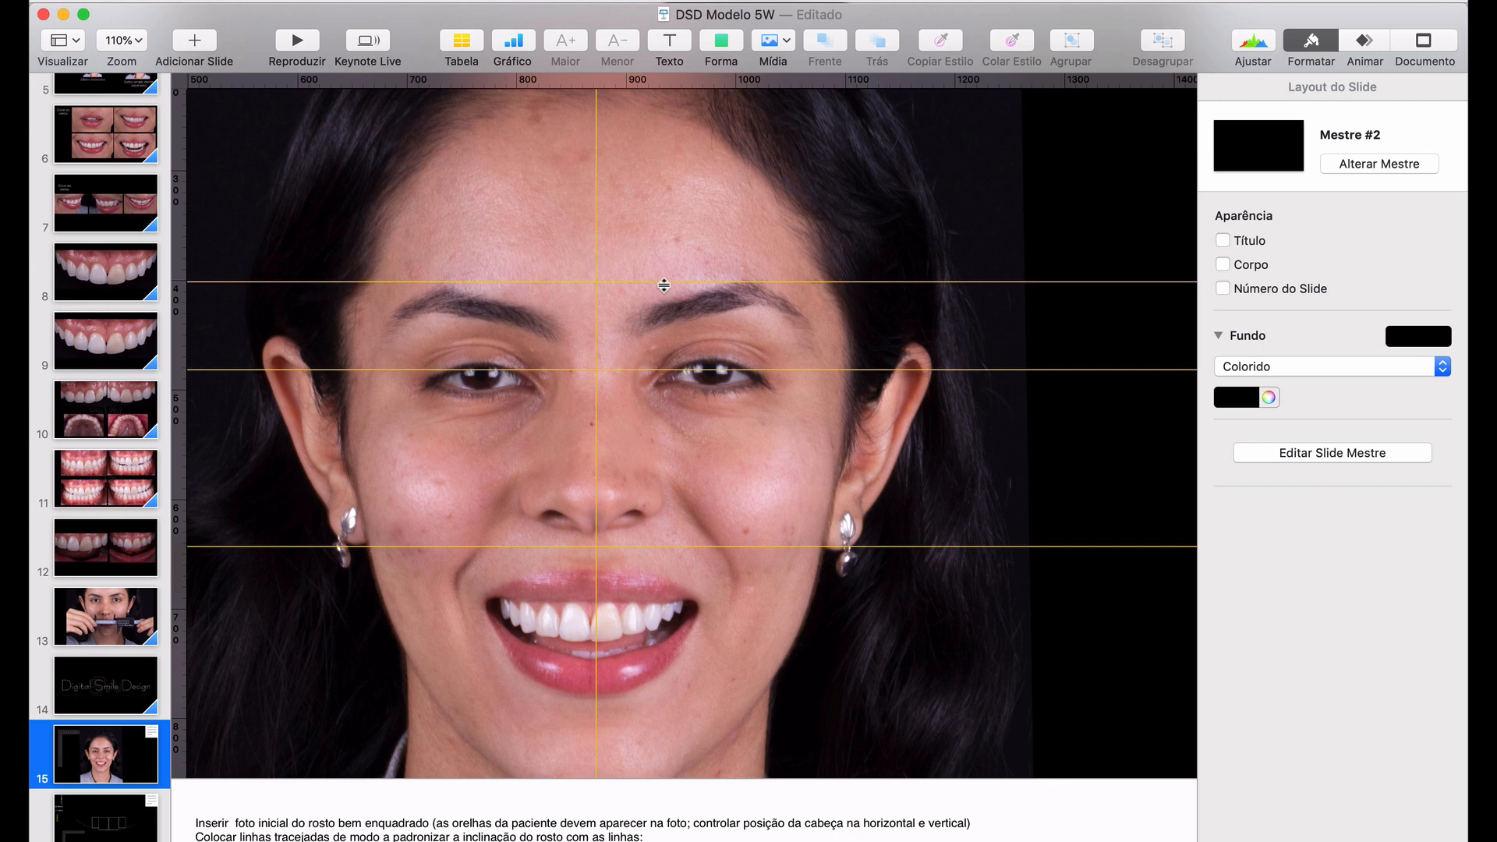
drag(664, 286, 664, 287)
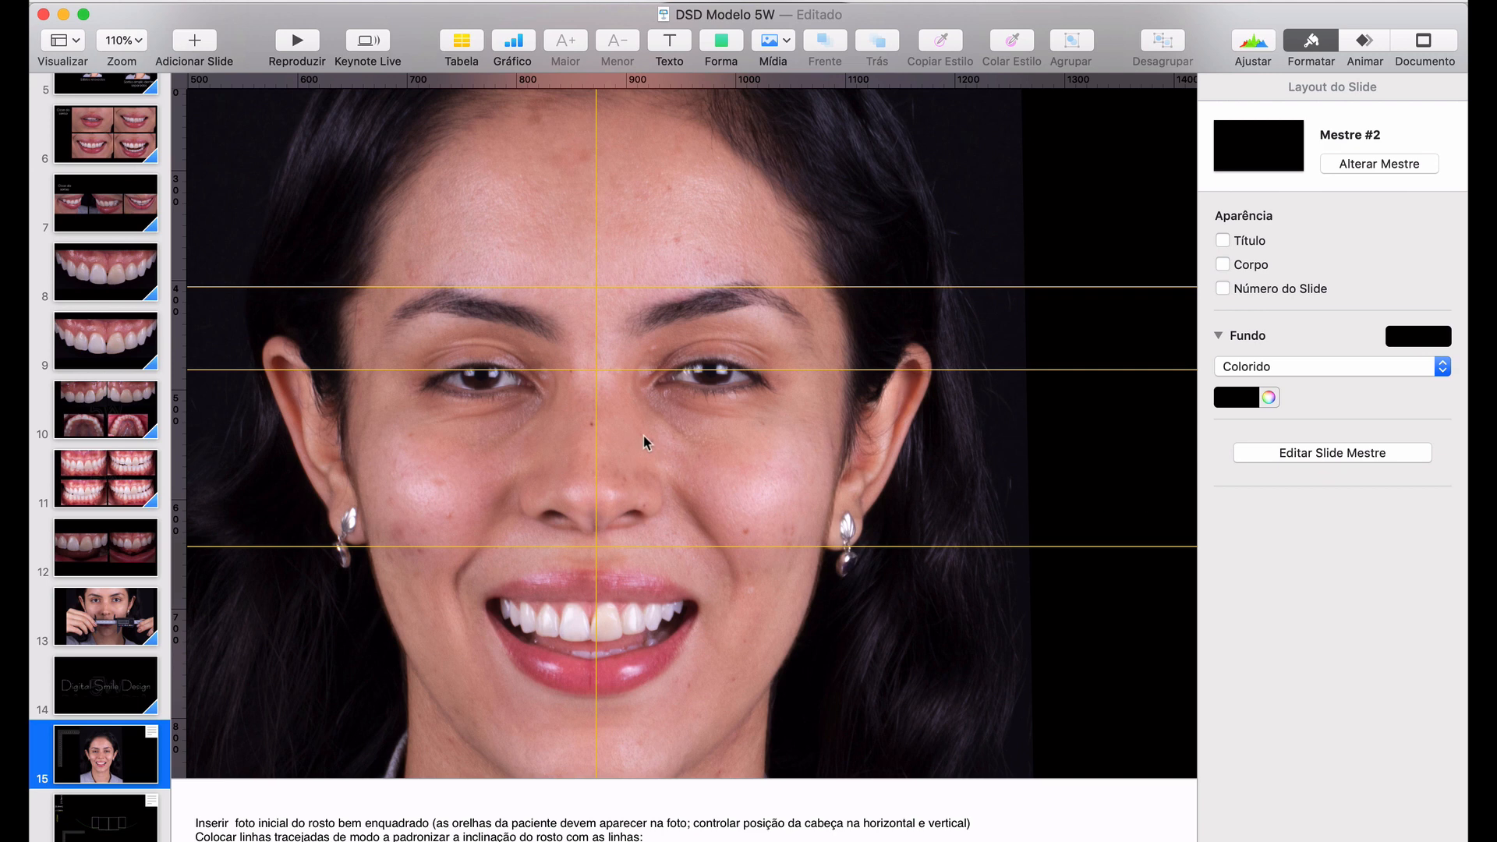
drag(653, 374, 653, 375)
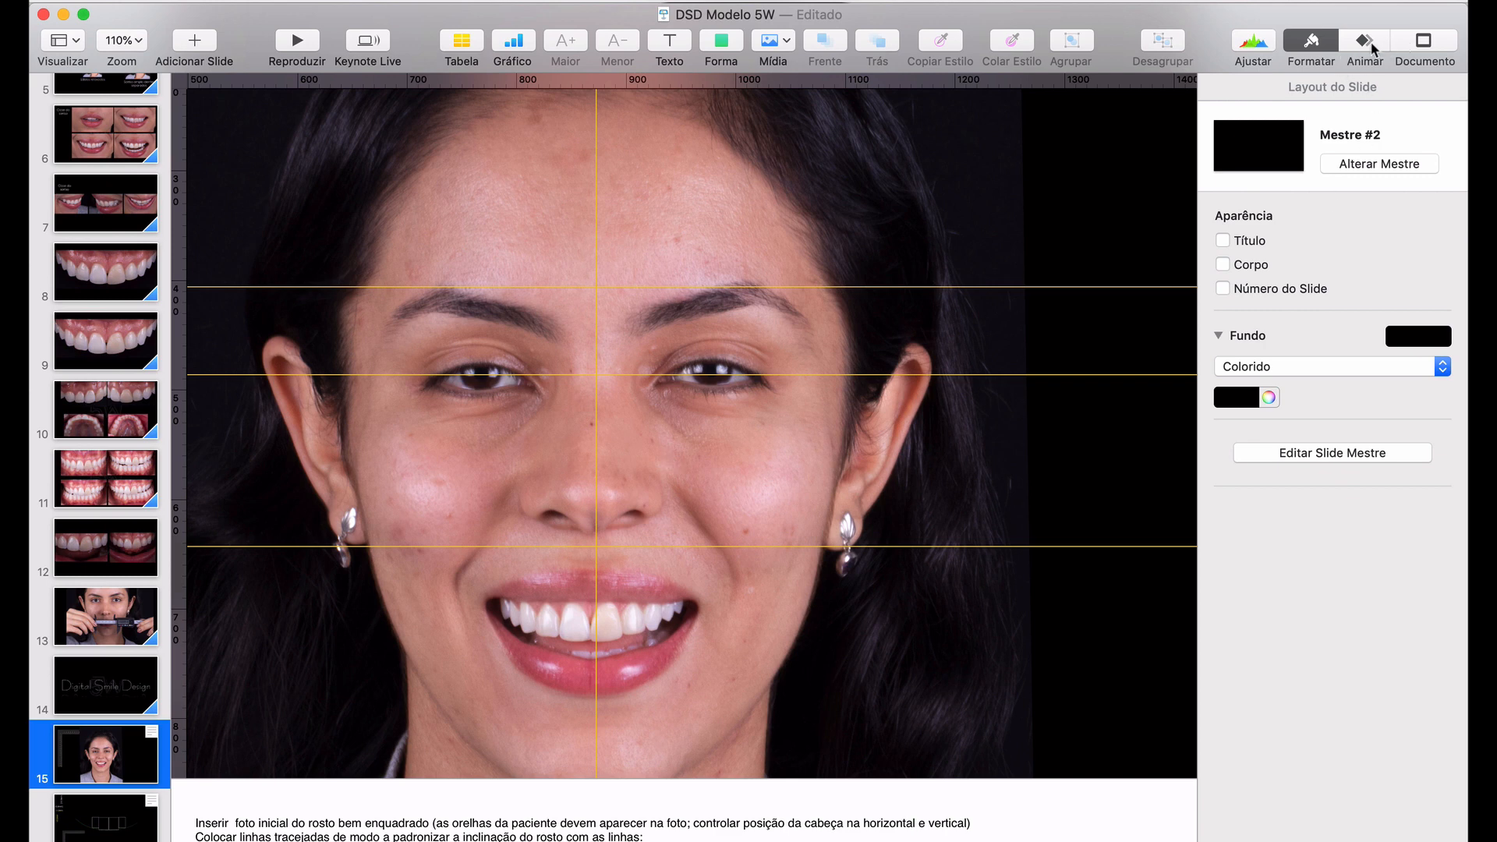
Set the face photo's rotation angle to 0° and raise the pupil guide slightly to match the eyes
click(940, 491)
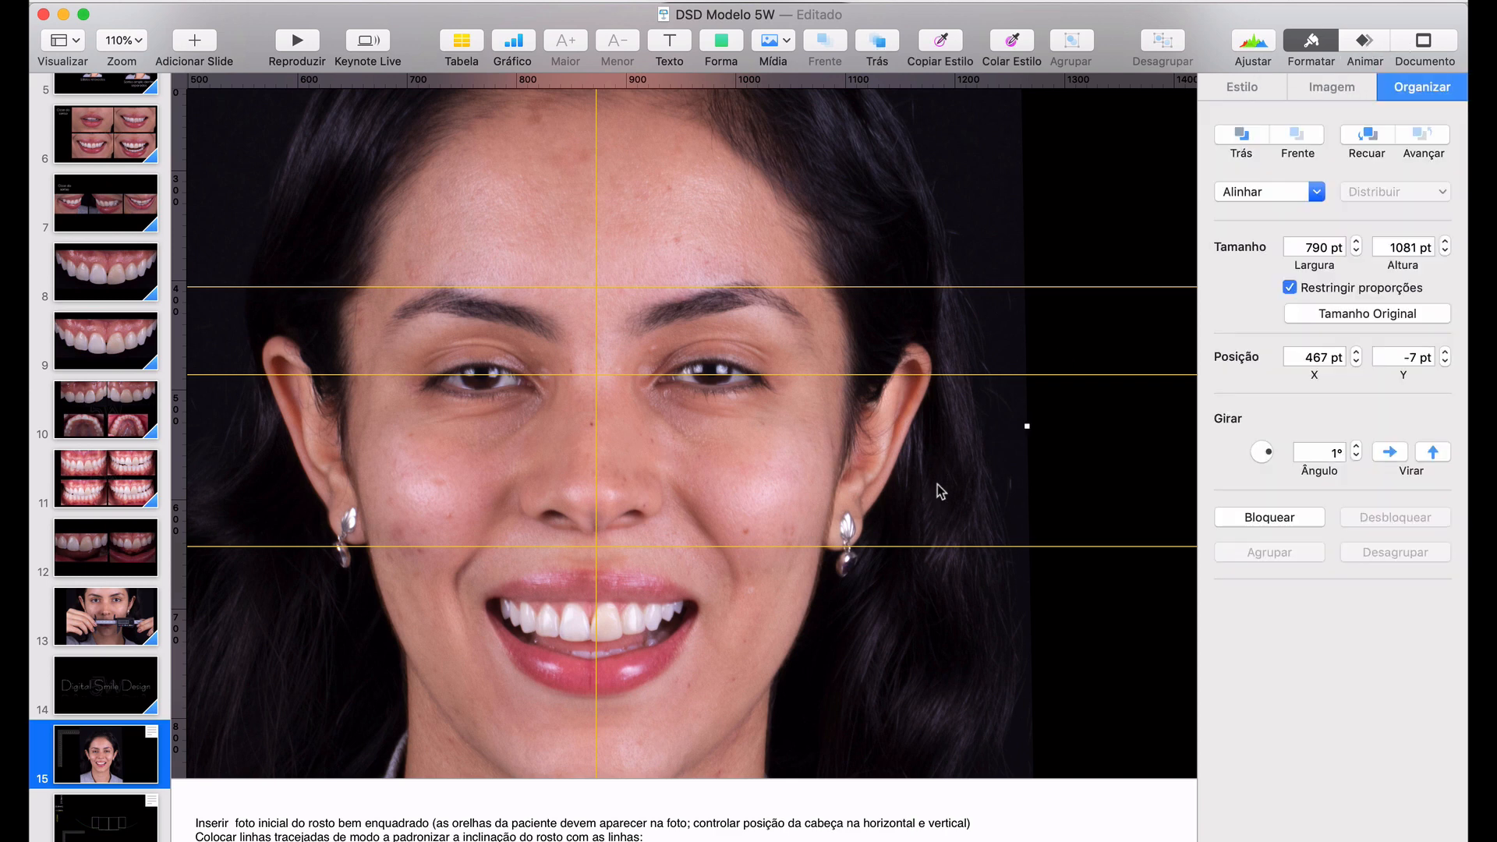
click(1356, 461)
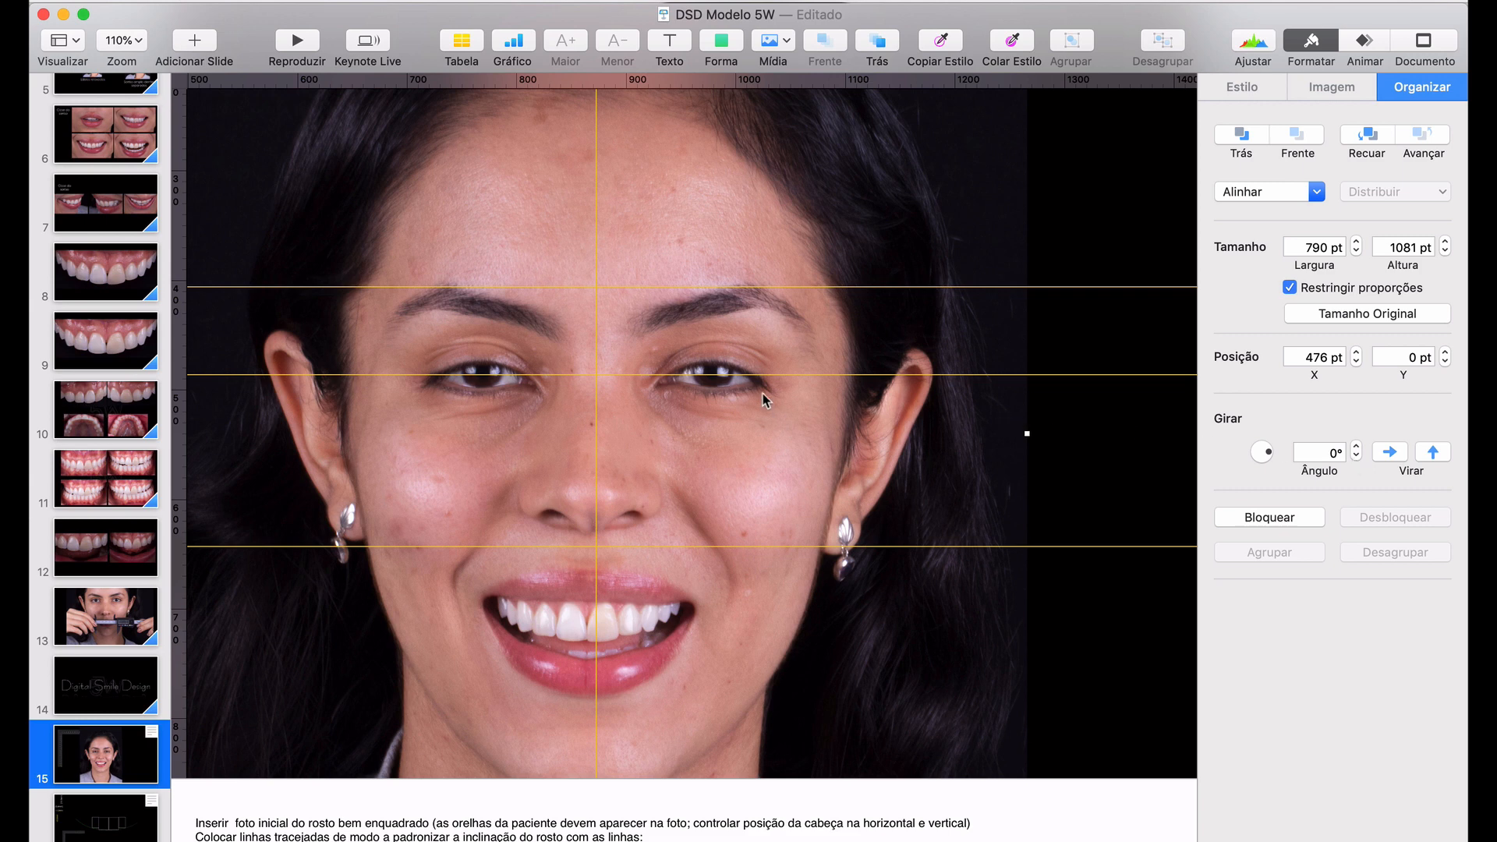
drag(762, 377, 761, 374)
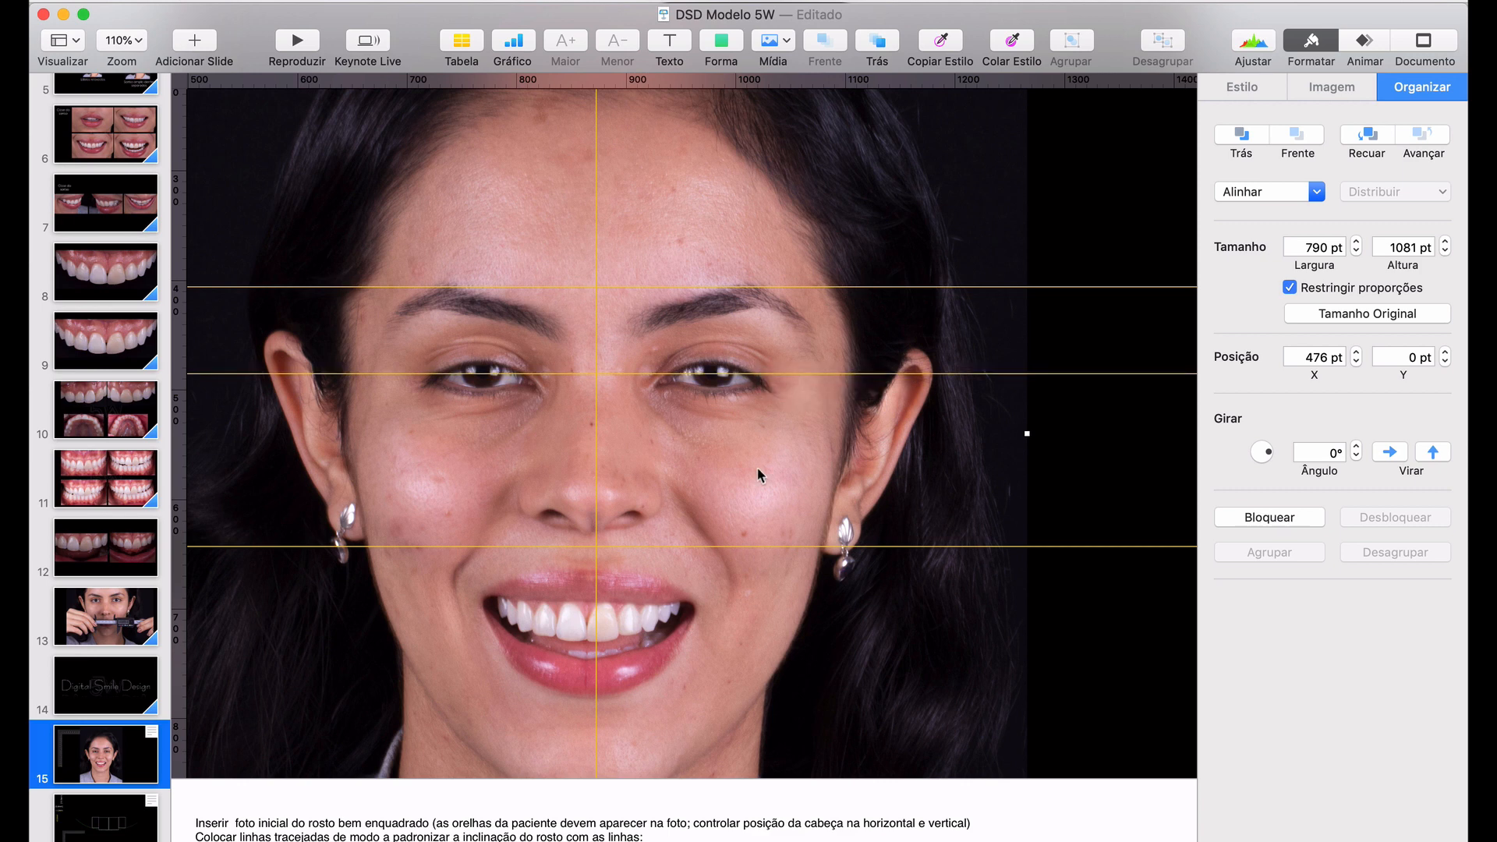
scroll(758, 468, down, 5)
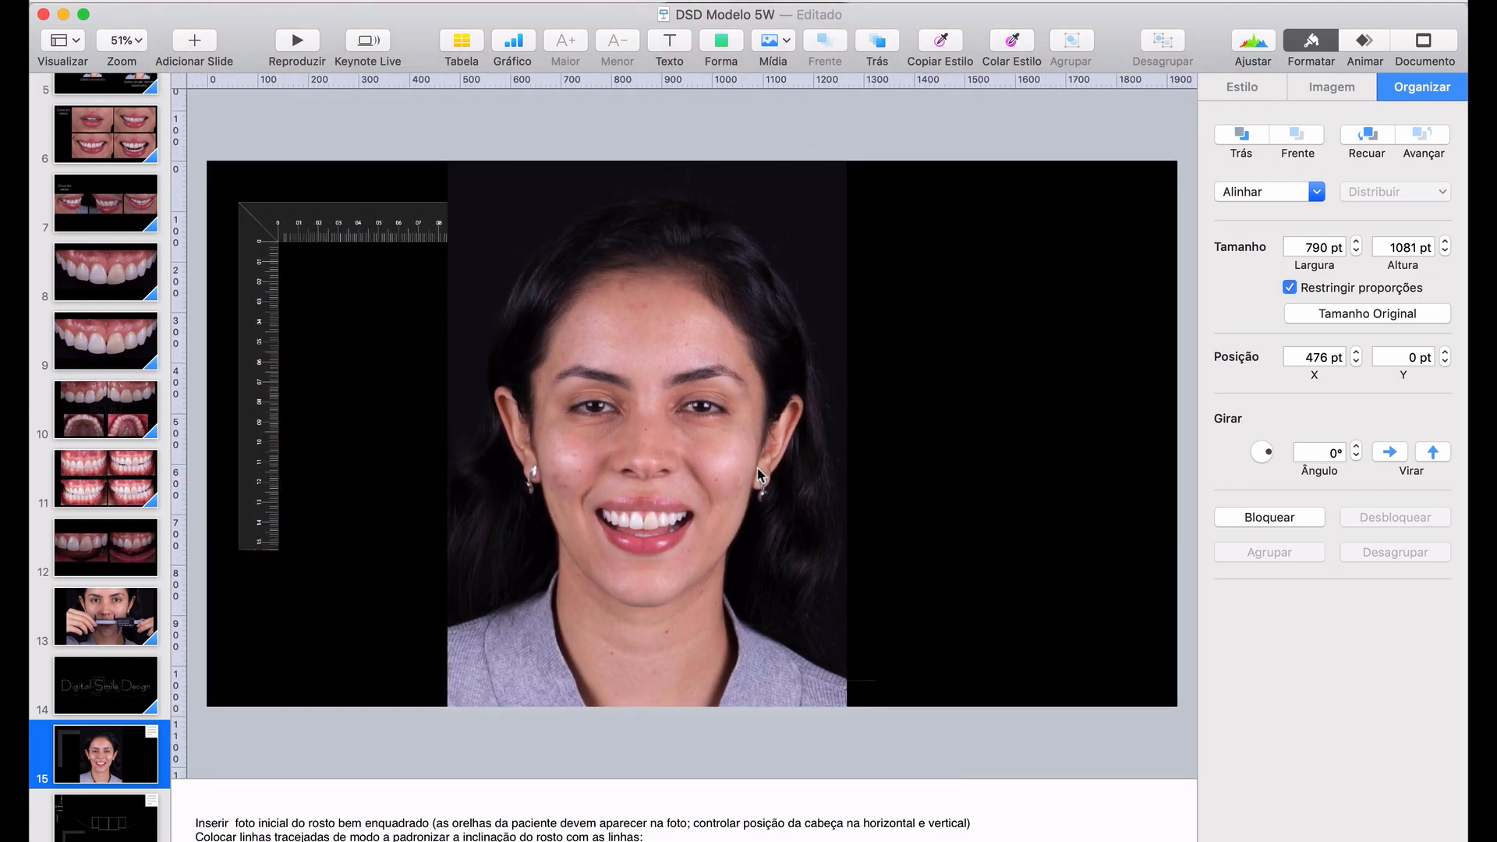
click(902, 598)
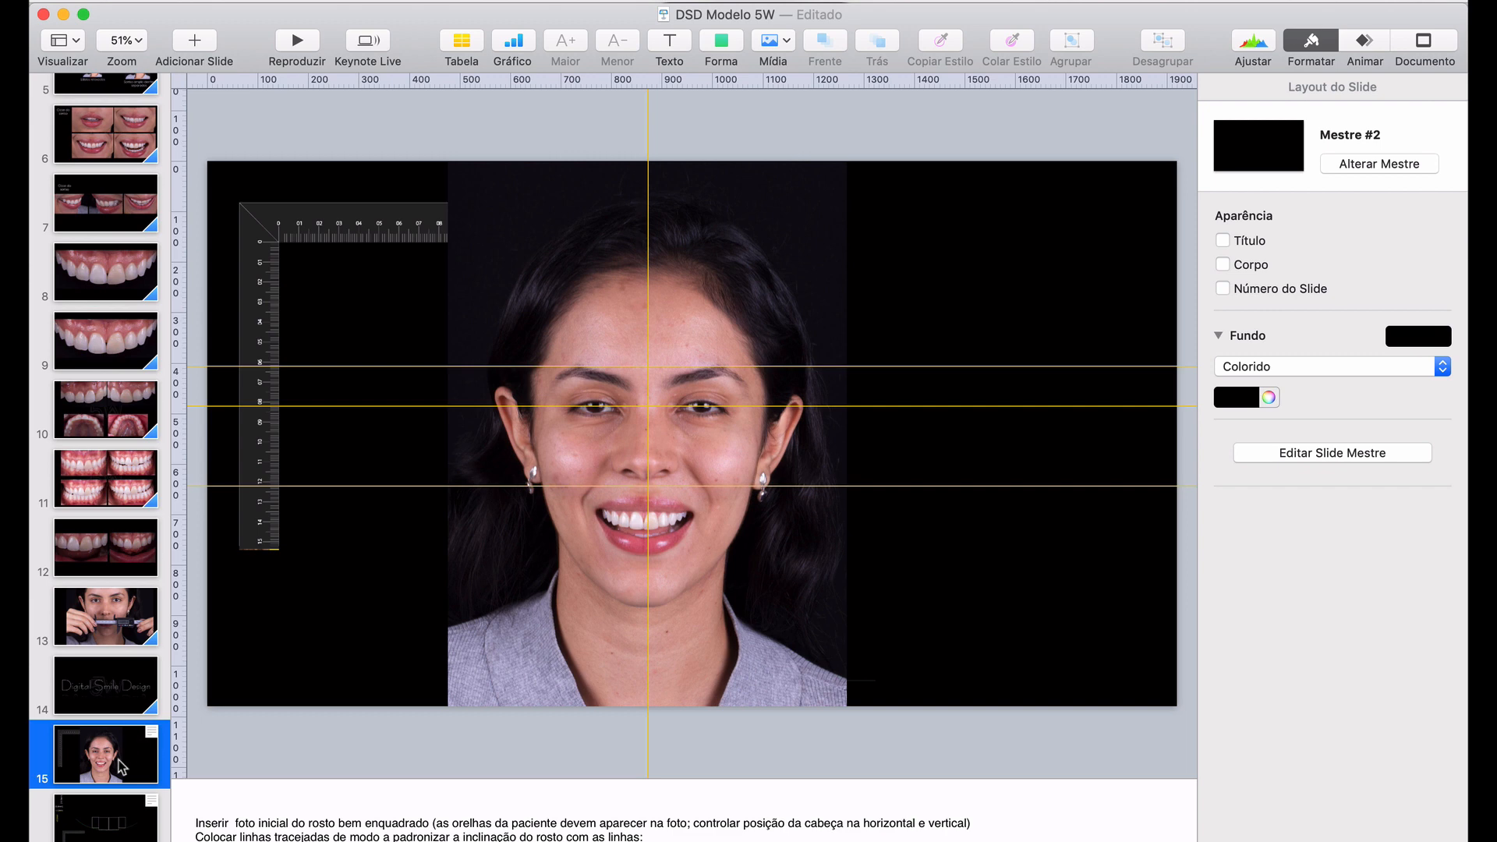
Duplicate slide 15 with the face photo and open the copy, slide 16
click(118, 761)
key(super+d)
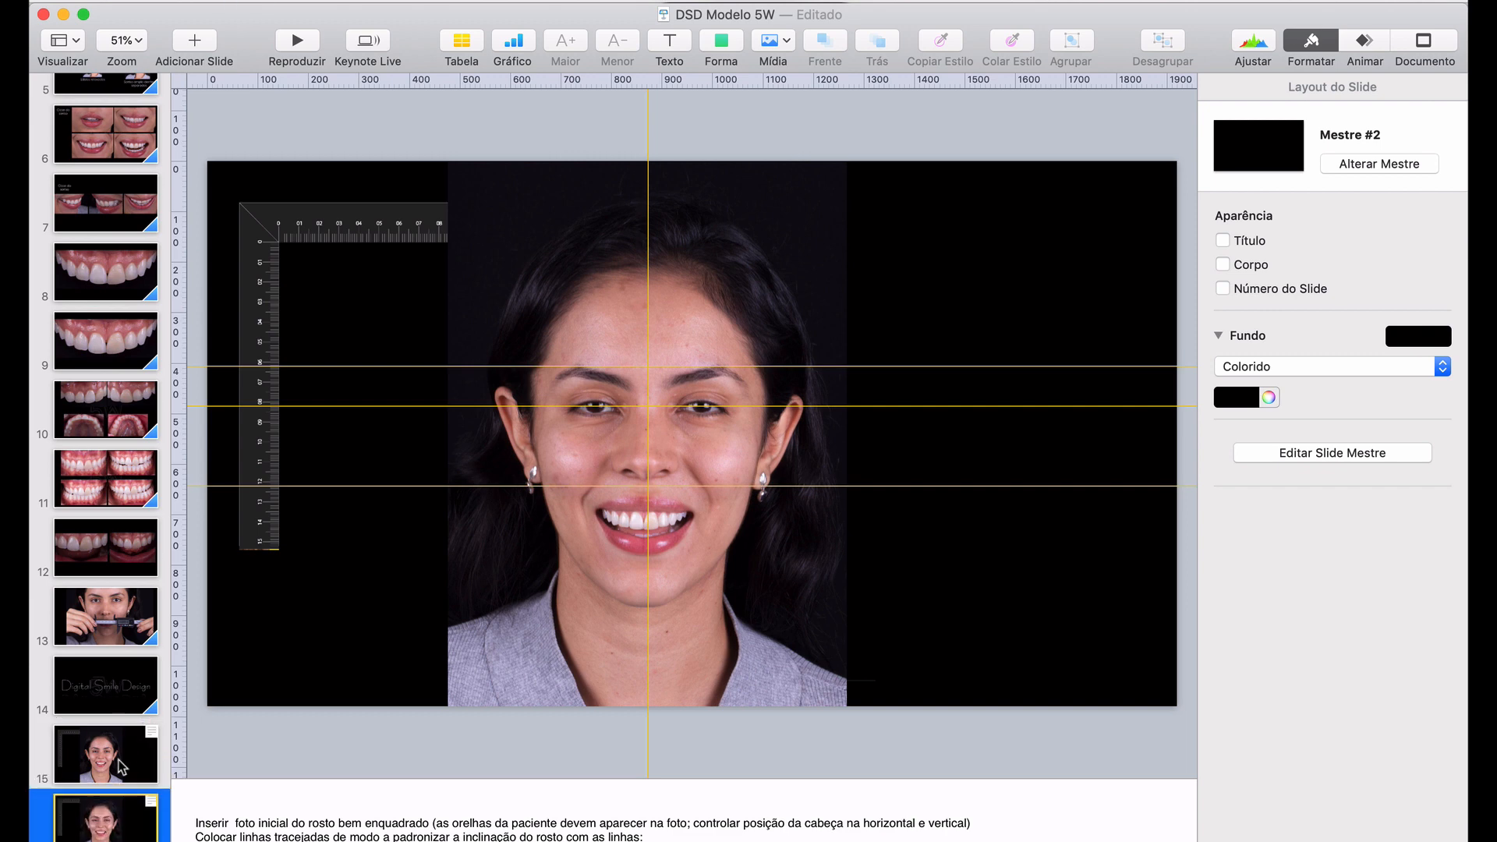
scroll(122, 768, down, 2)
click(126, 697)
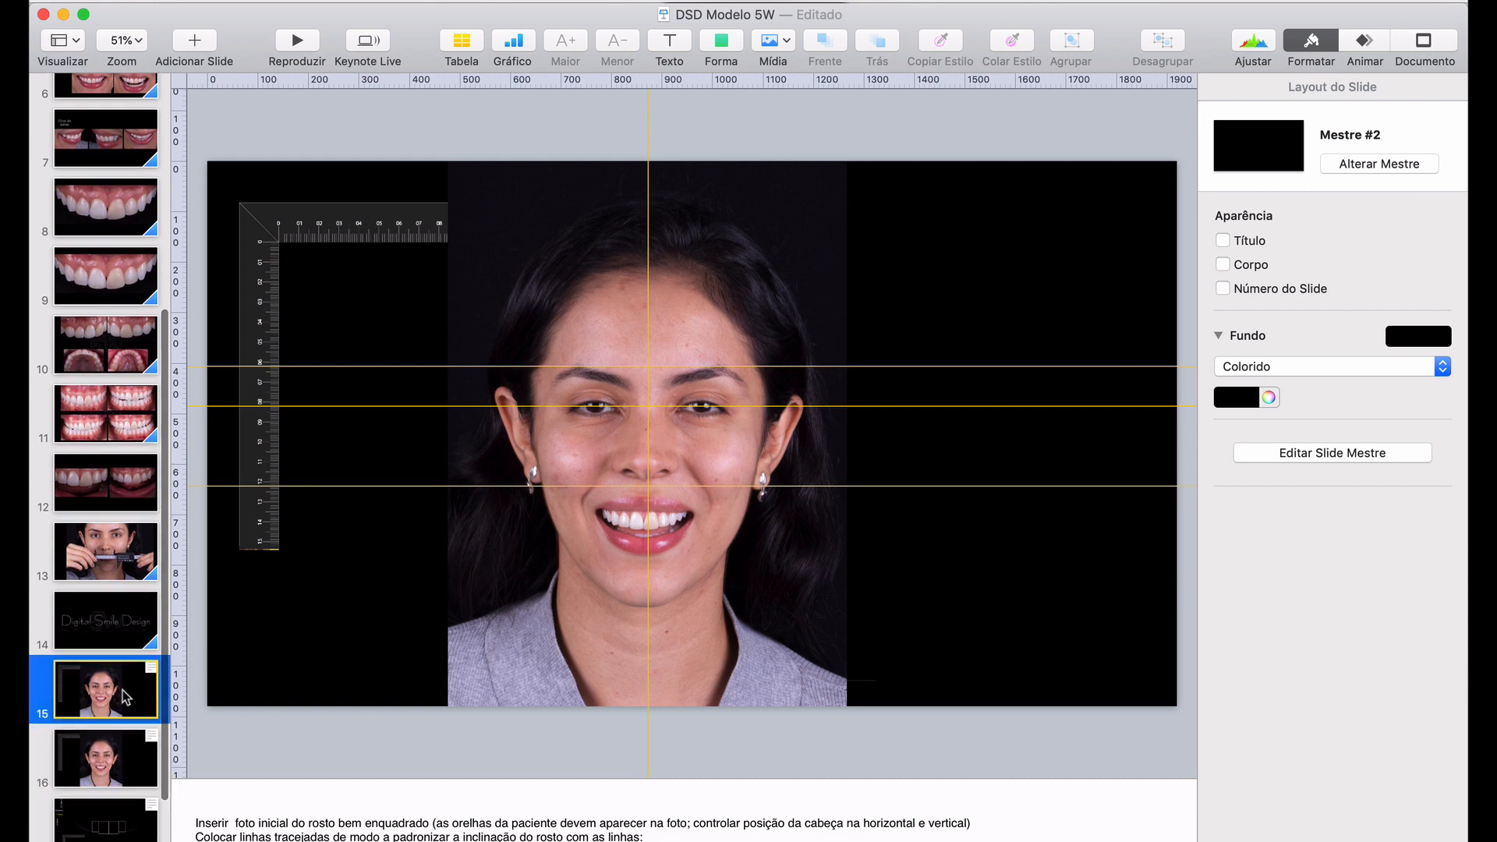
click(125, 767)
scroll(126, 767, down, 2)
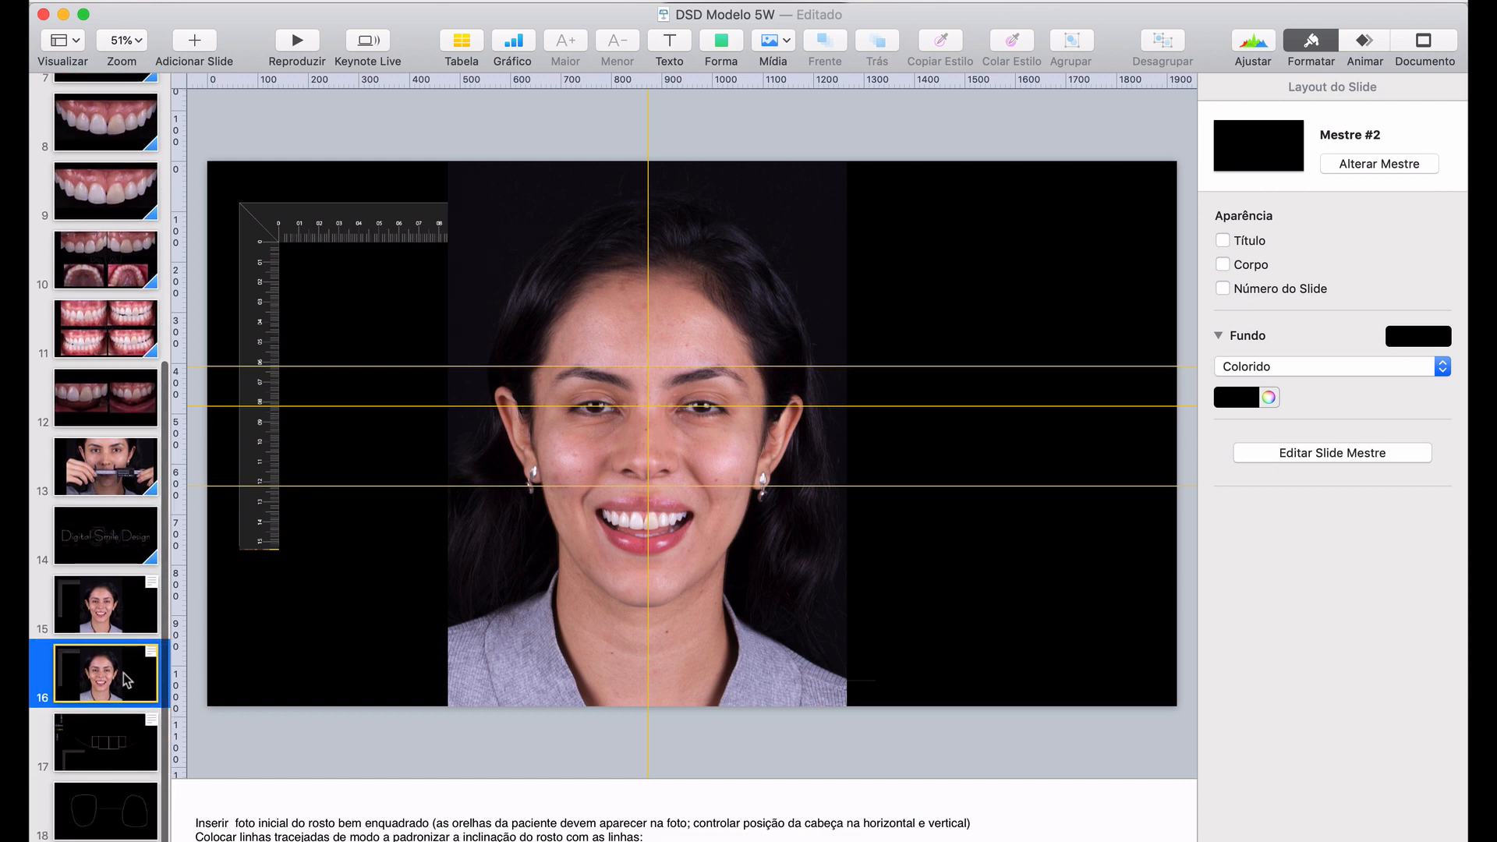
Enlarge the face photo on slide 16 to about 2771 × 3790 pt and position it so the smile fills the slide
click(611, 299)
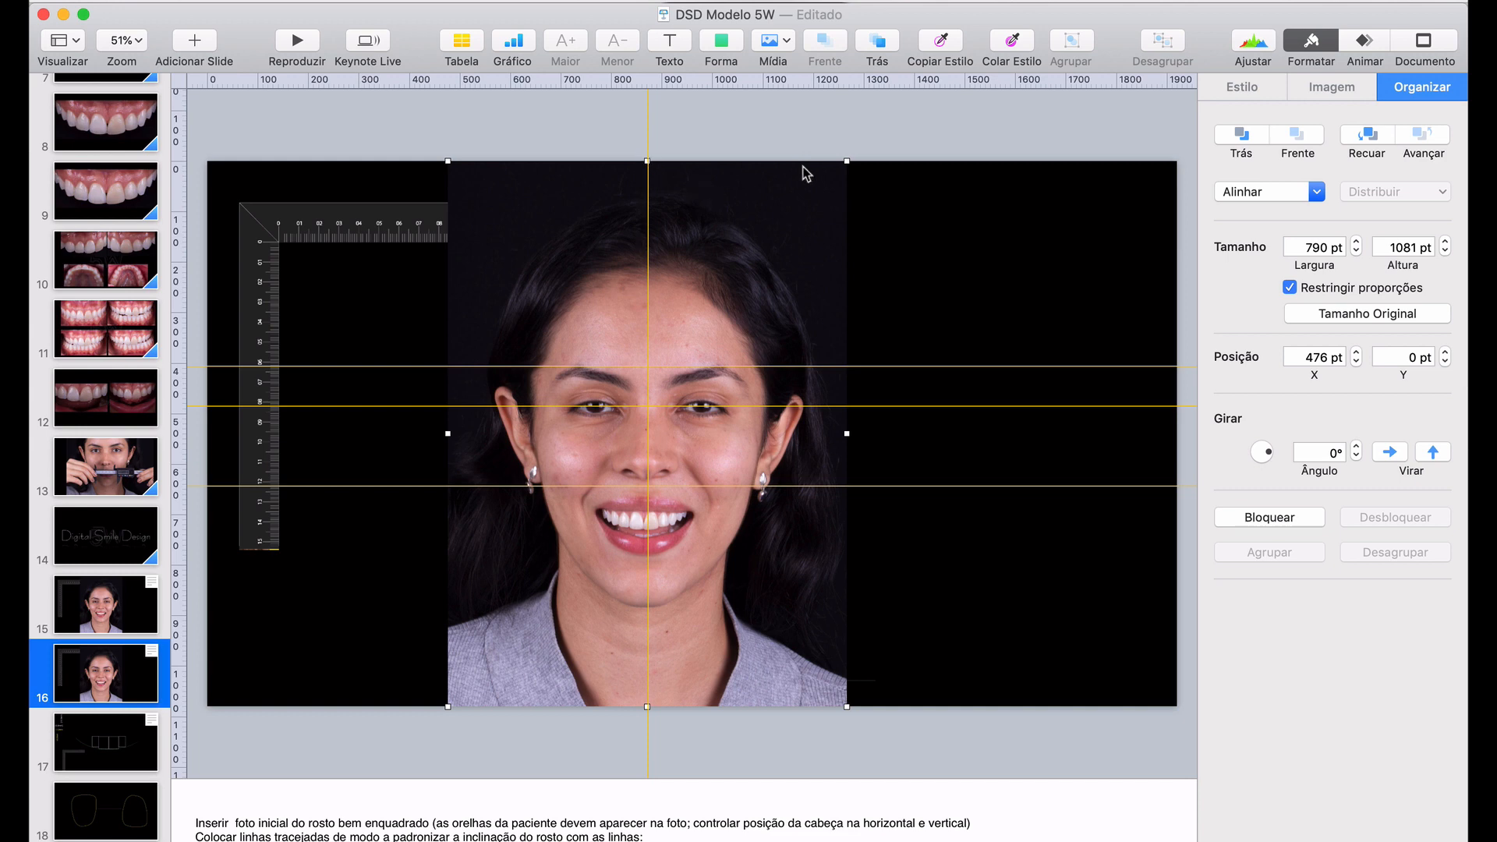
scroll(847, 240, down, 5)
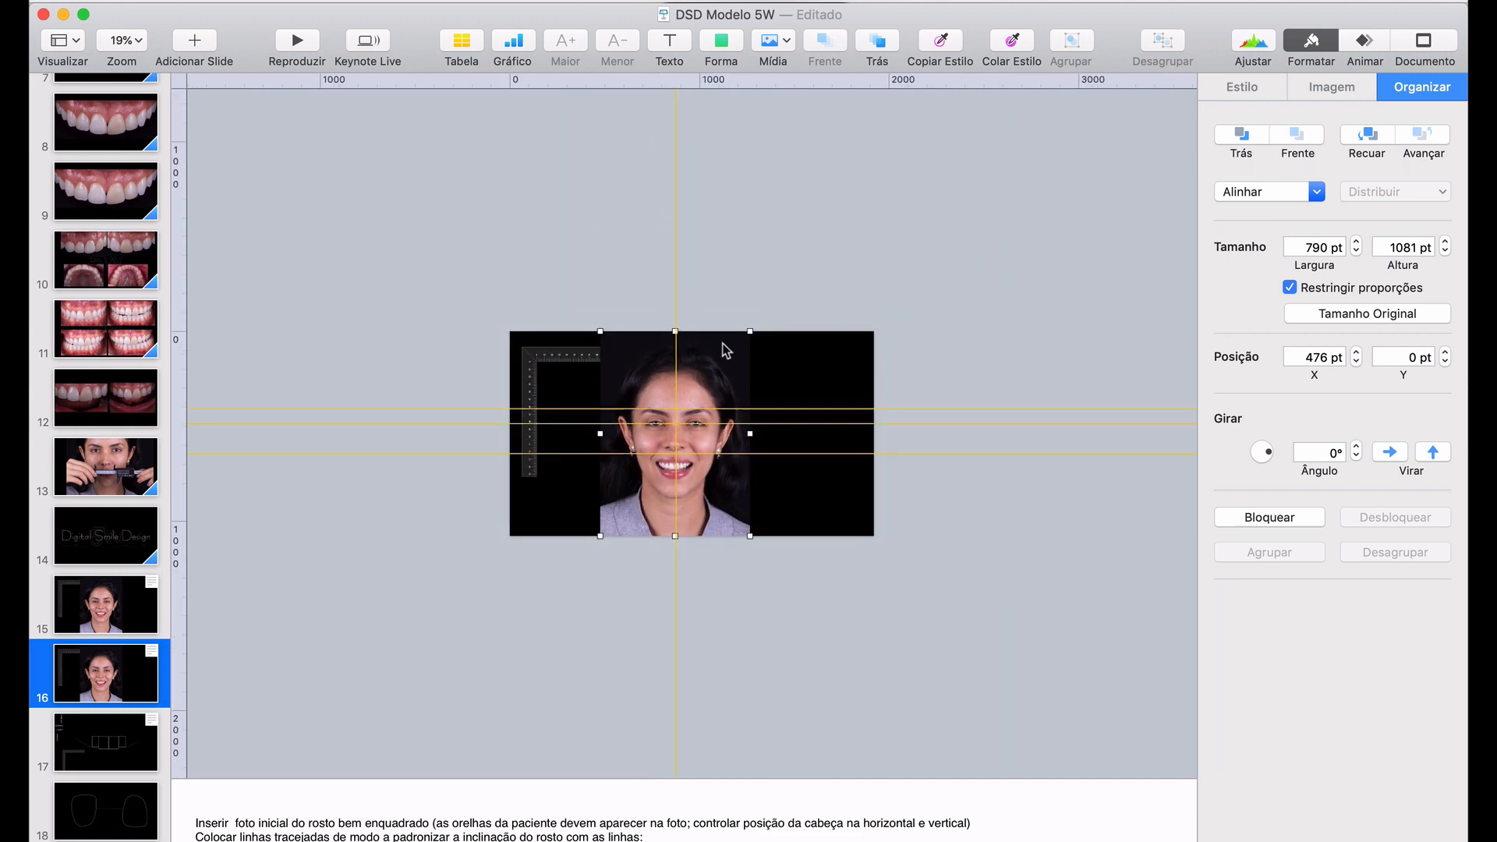
drag(748, 328, 966, 35)
drag(600, 536, 442, 754)
drag(704, 598, 688, 538)
click(983, 1)
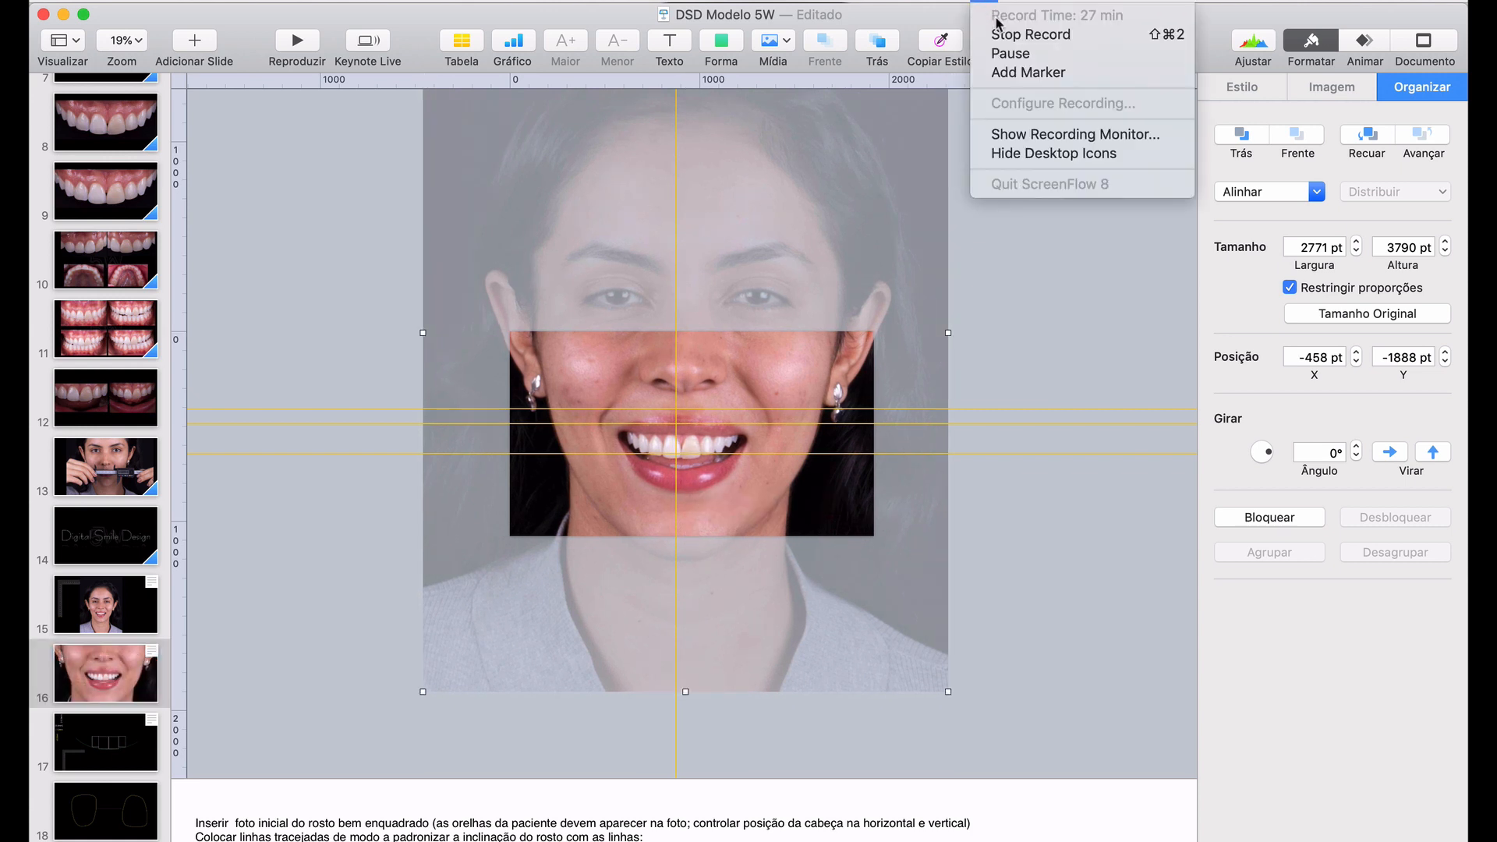
click(1007, 53)
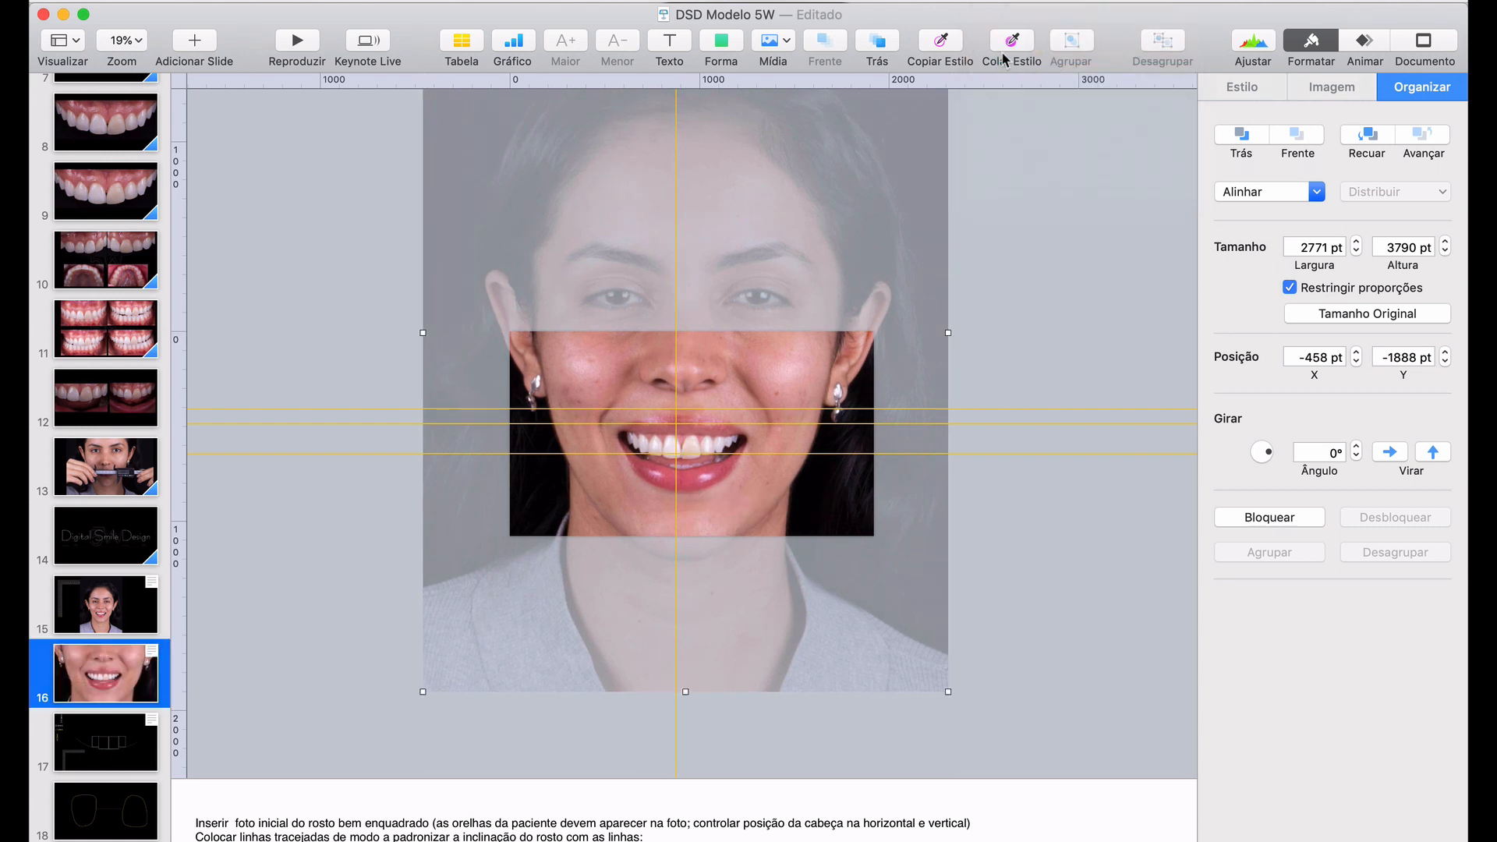
click(984, 2)
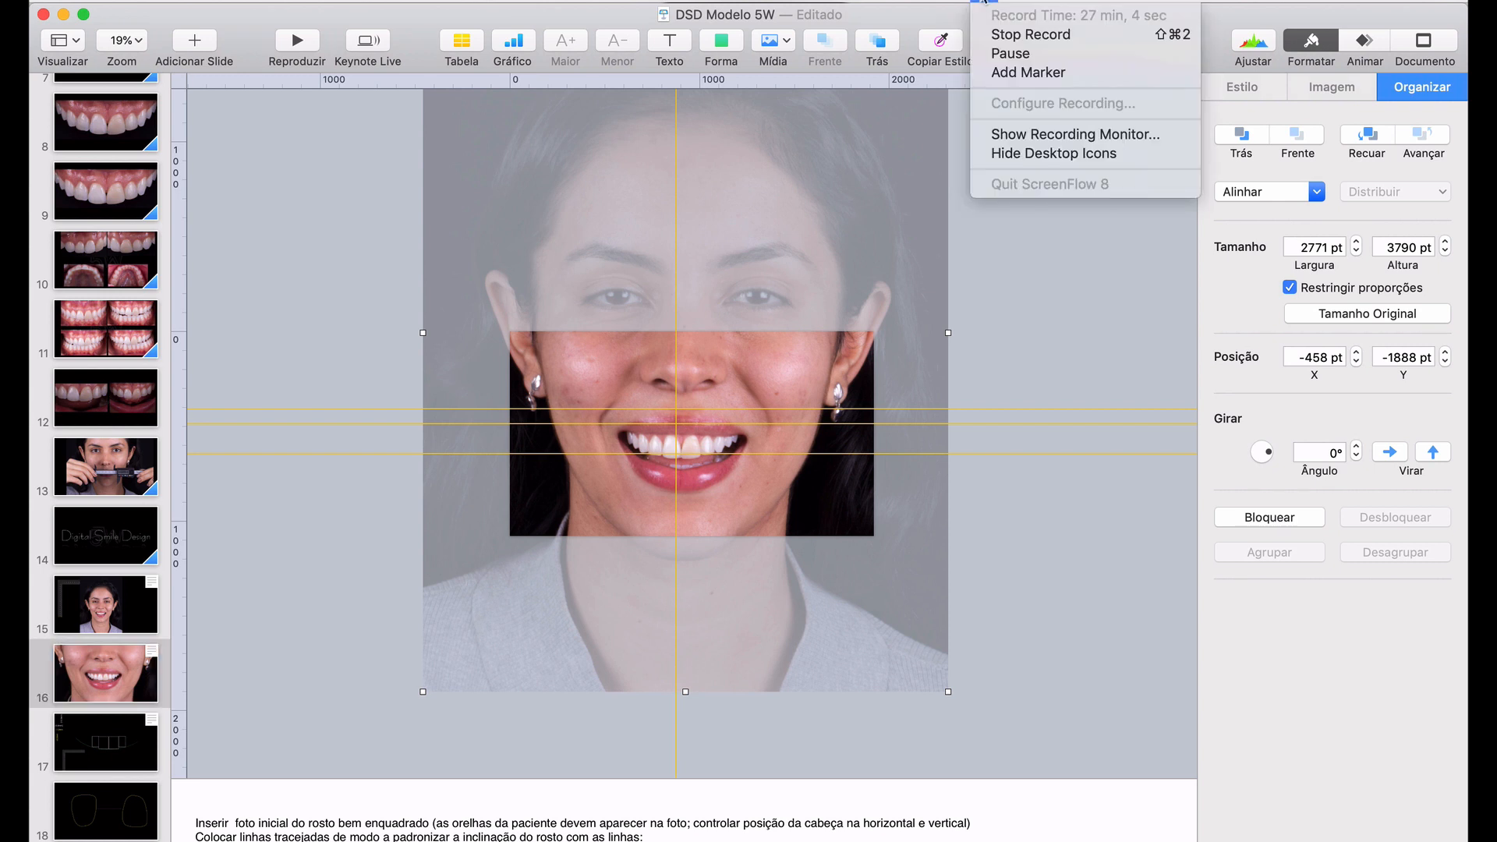
click(980, 5)
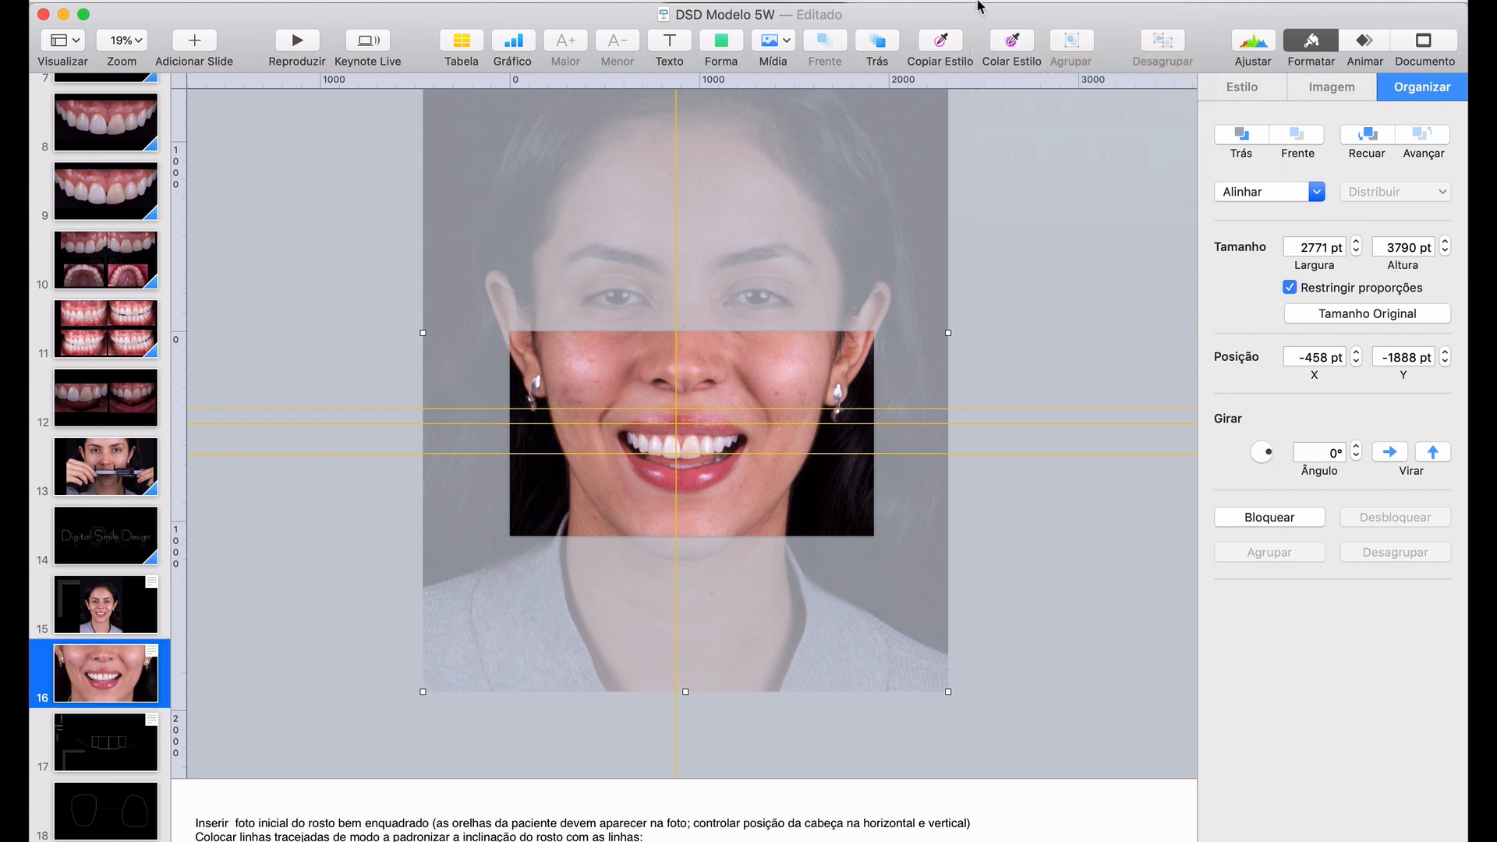
click(984, 2)
click(1004, 326)
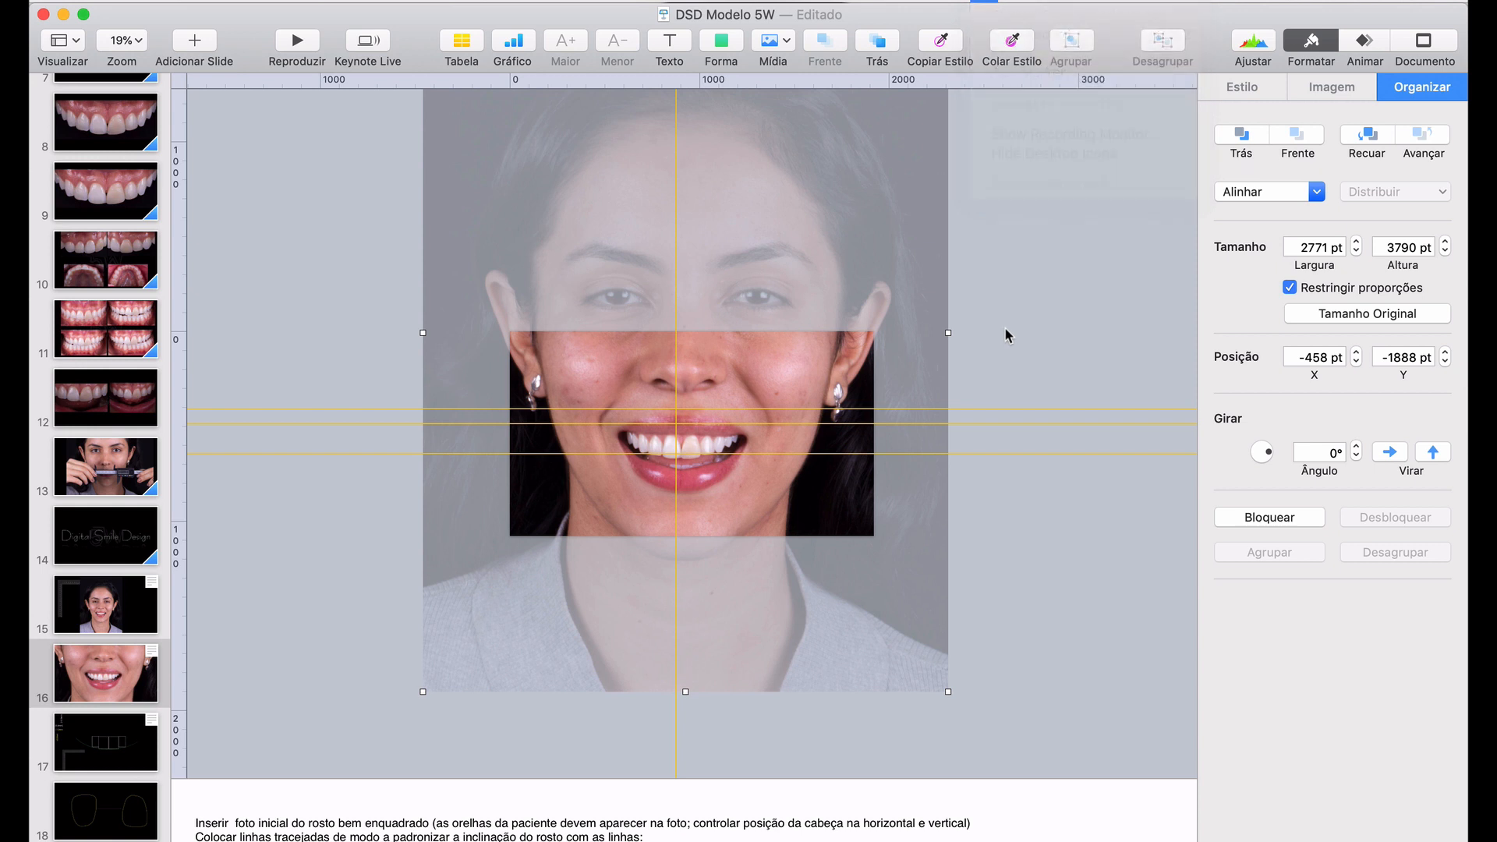
click(986, 2)
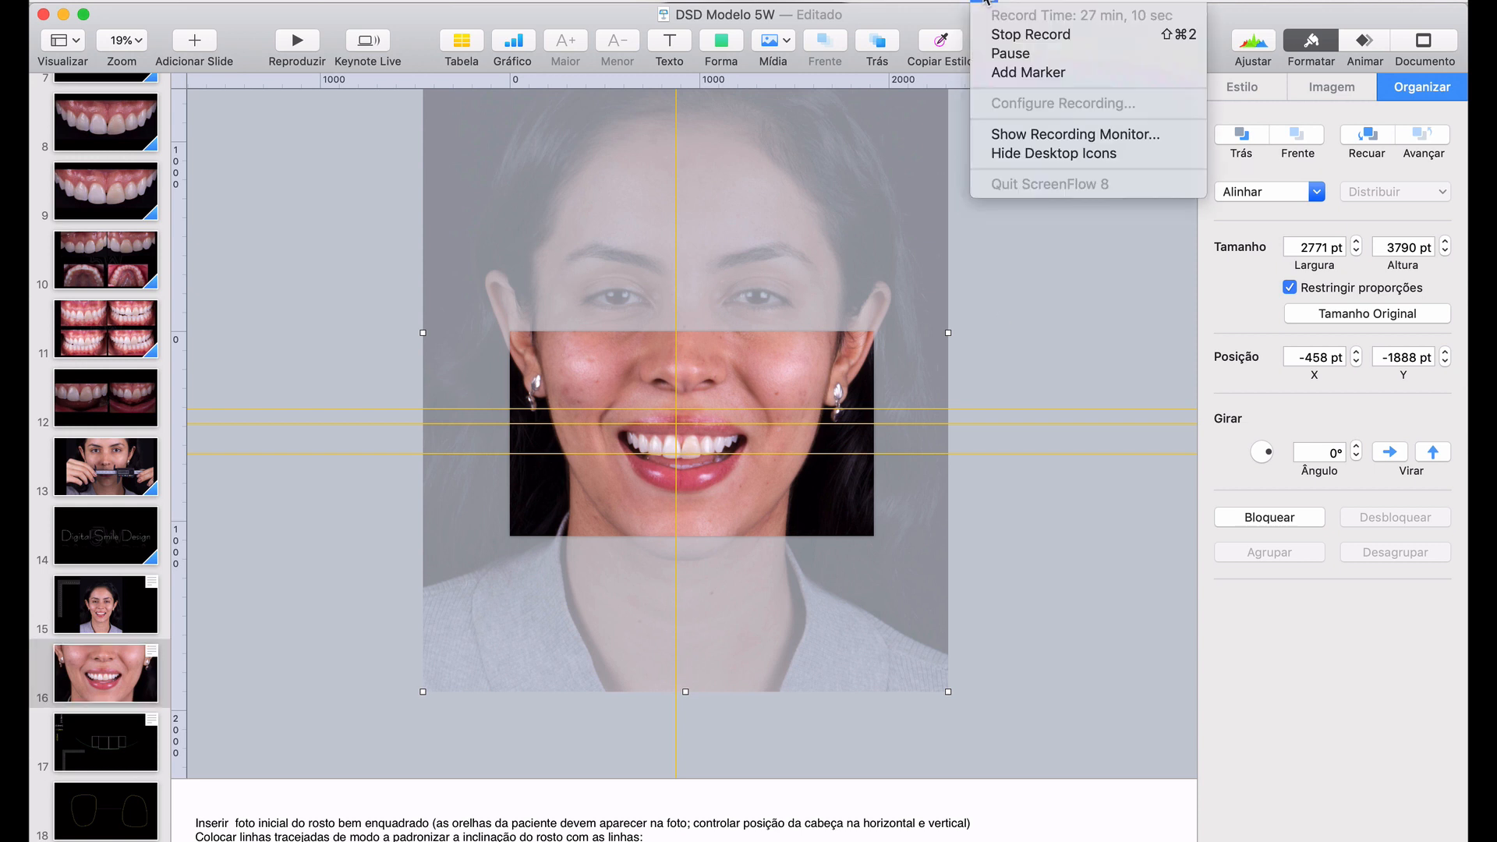
click(1017, 353)
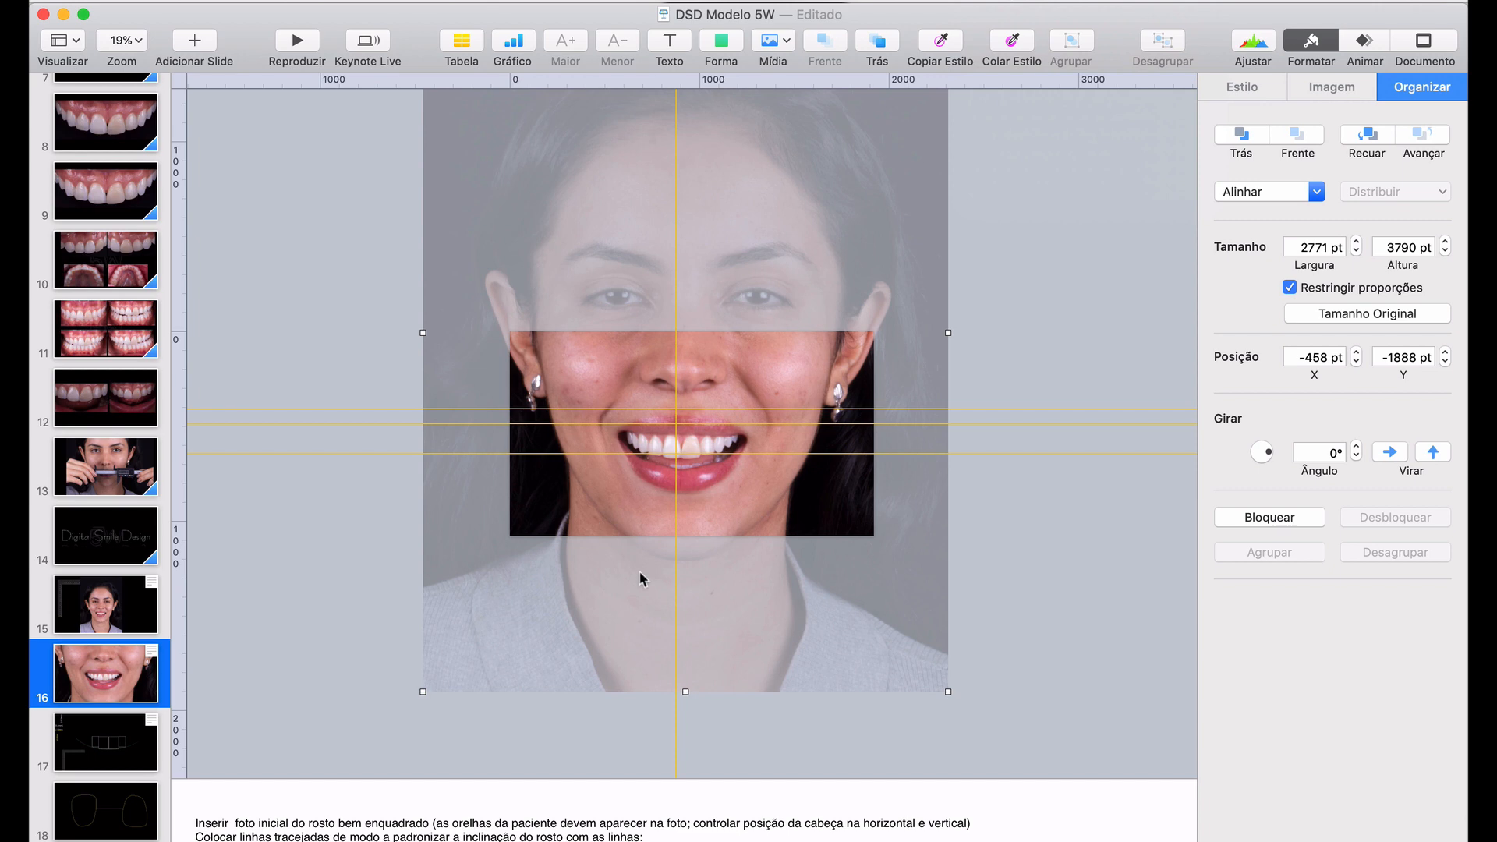
Copy the close-up photo of the upper teeth from slide 9 and paste it onto slide 16
scroll(276, 532, up, 5)
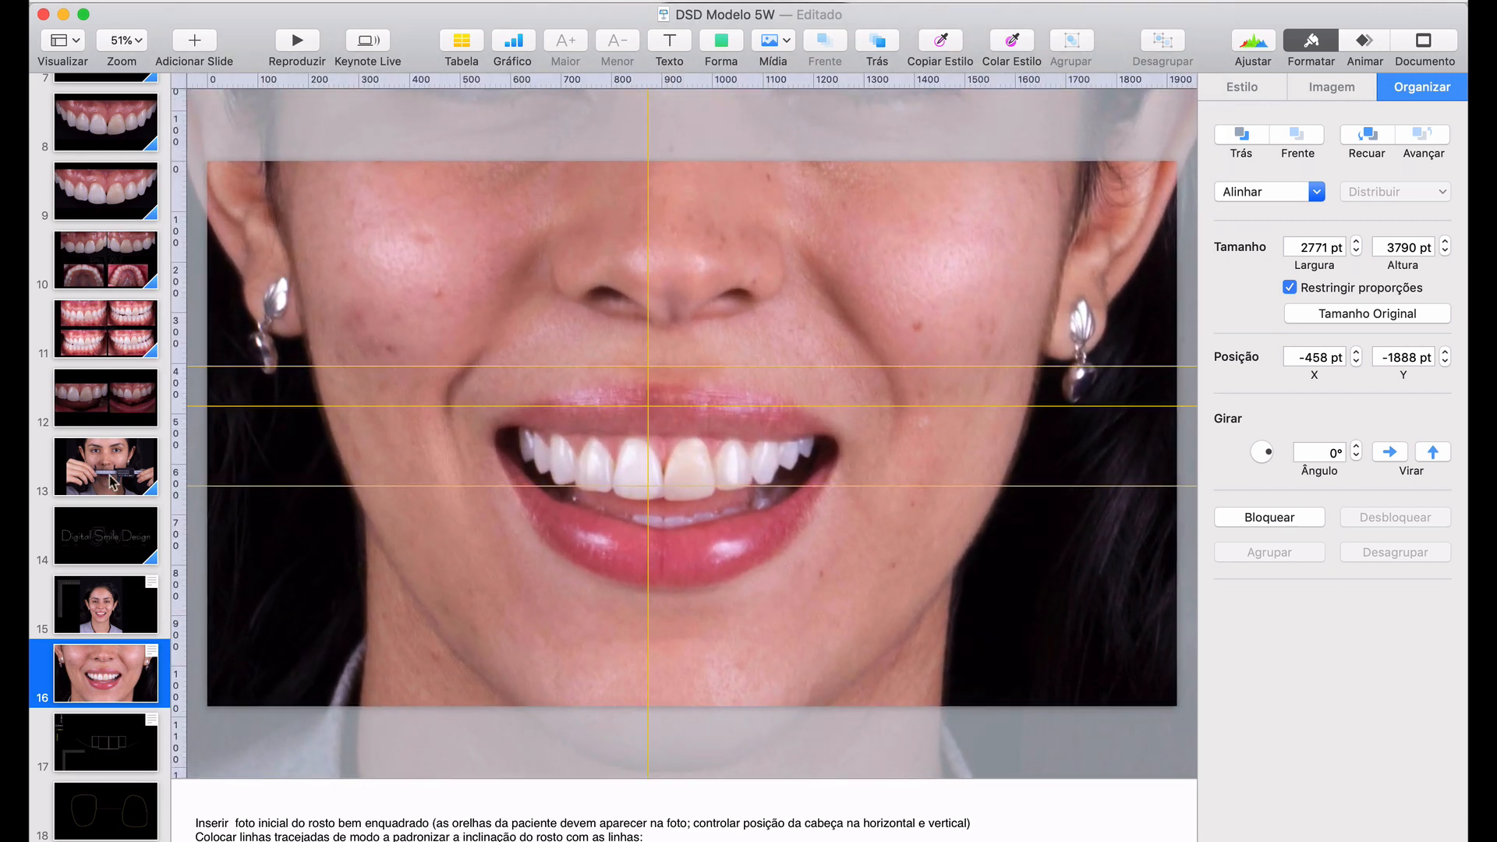
scroll(117, 441, up, 8)
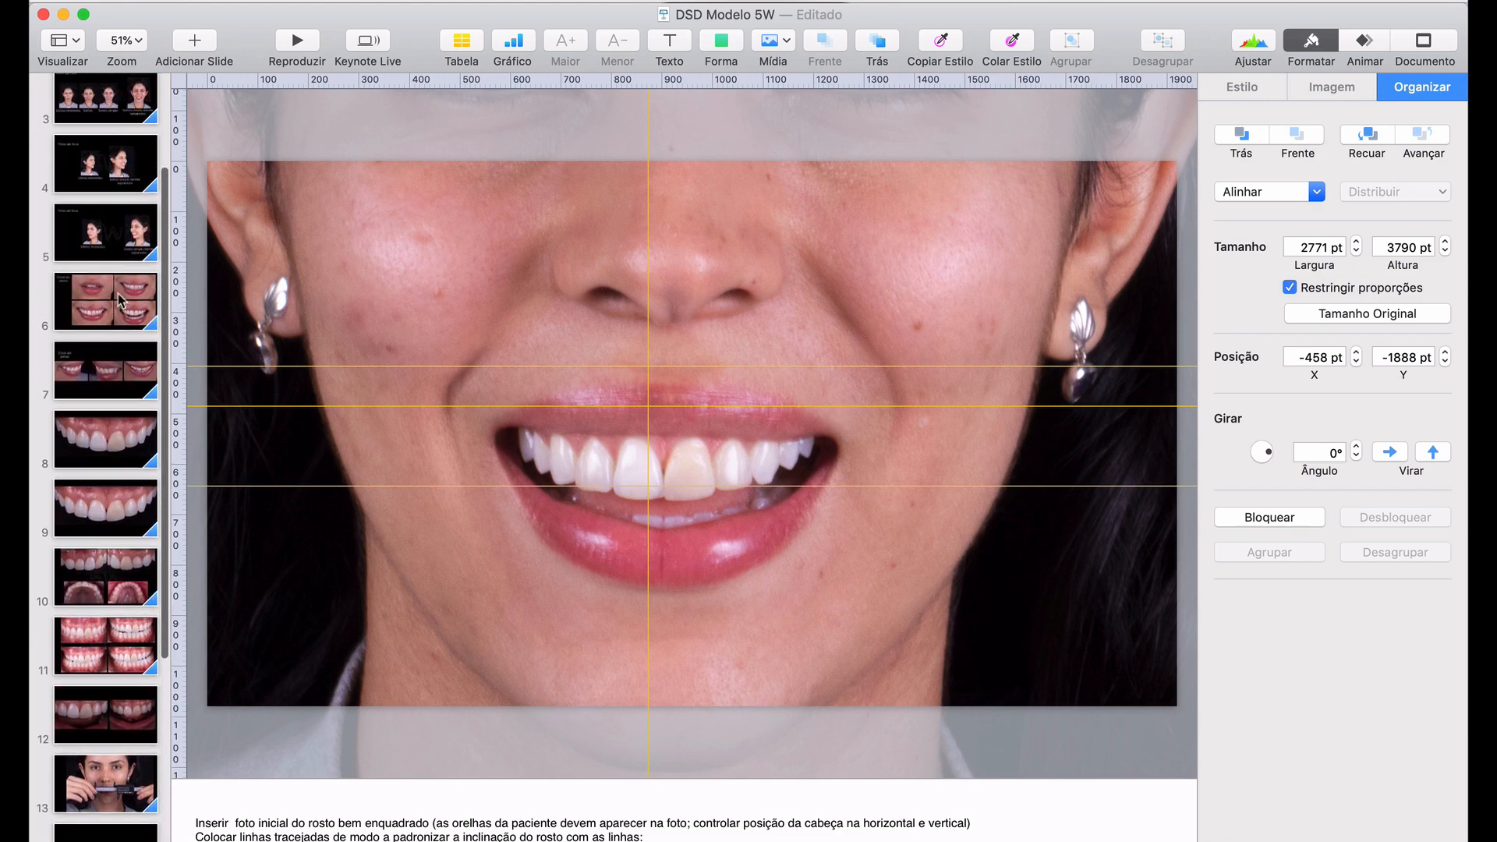
click(123, 303)
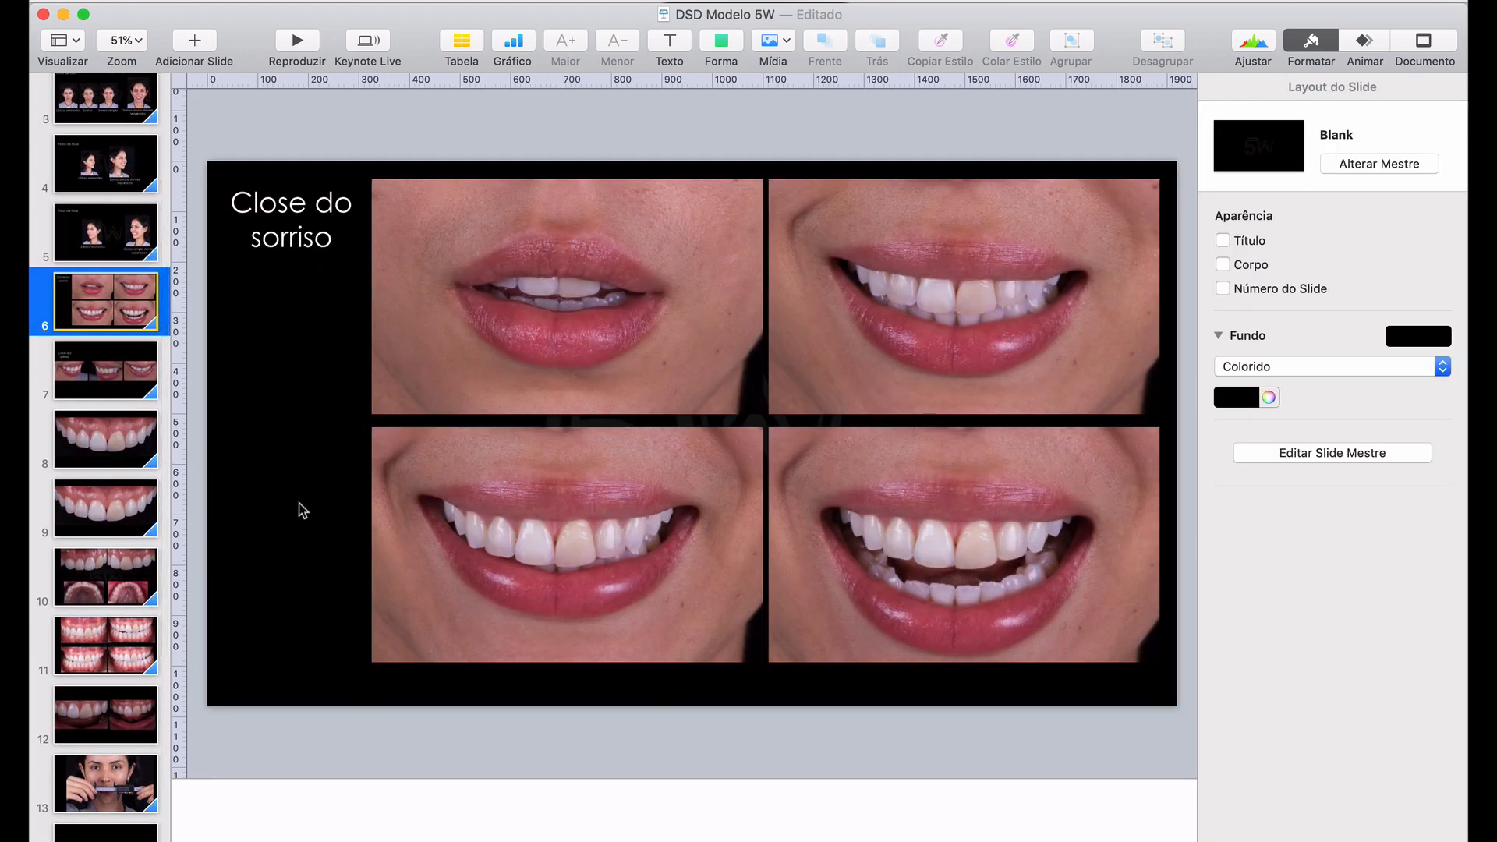
click(121, 445)
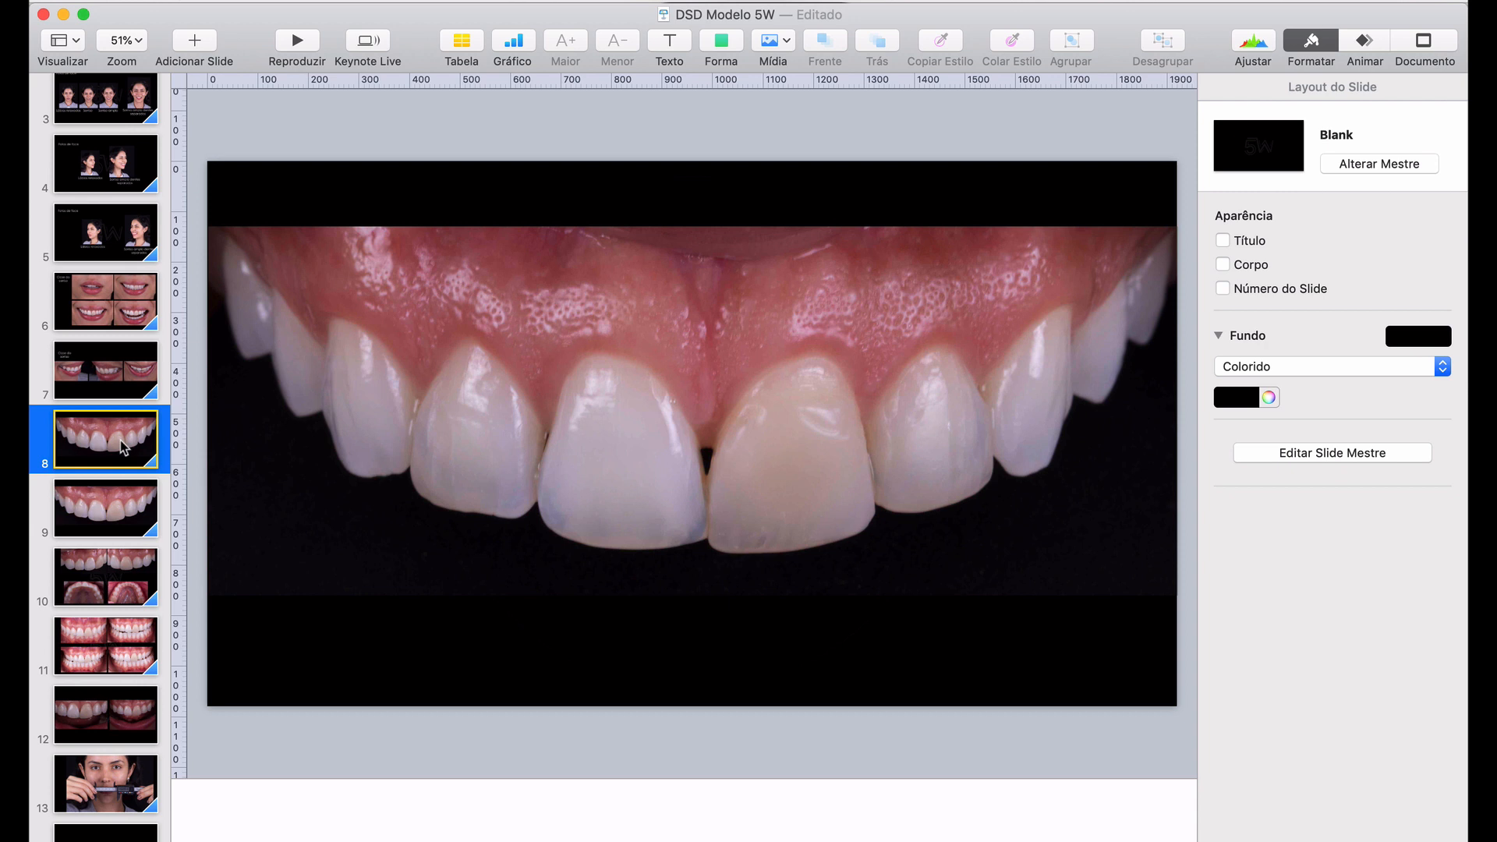
click(652, 388)
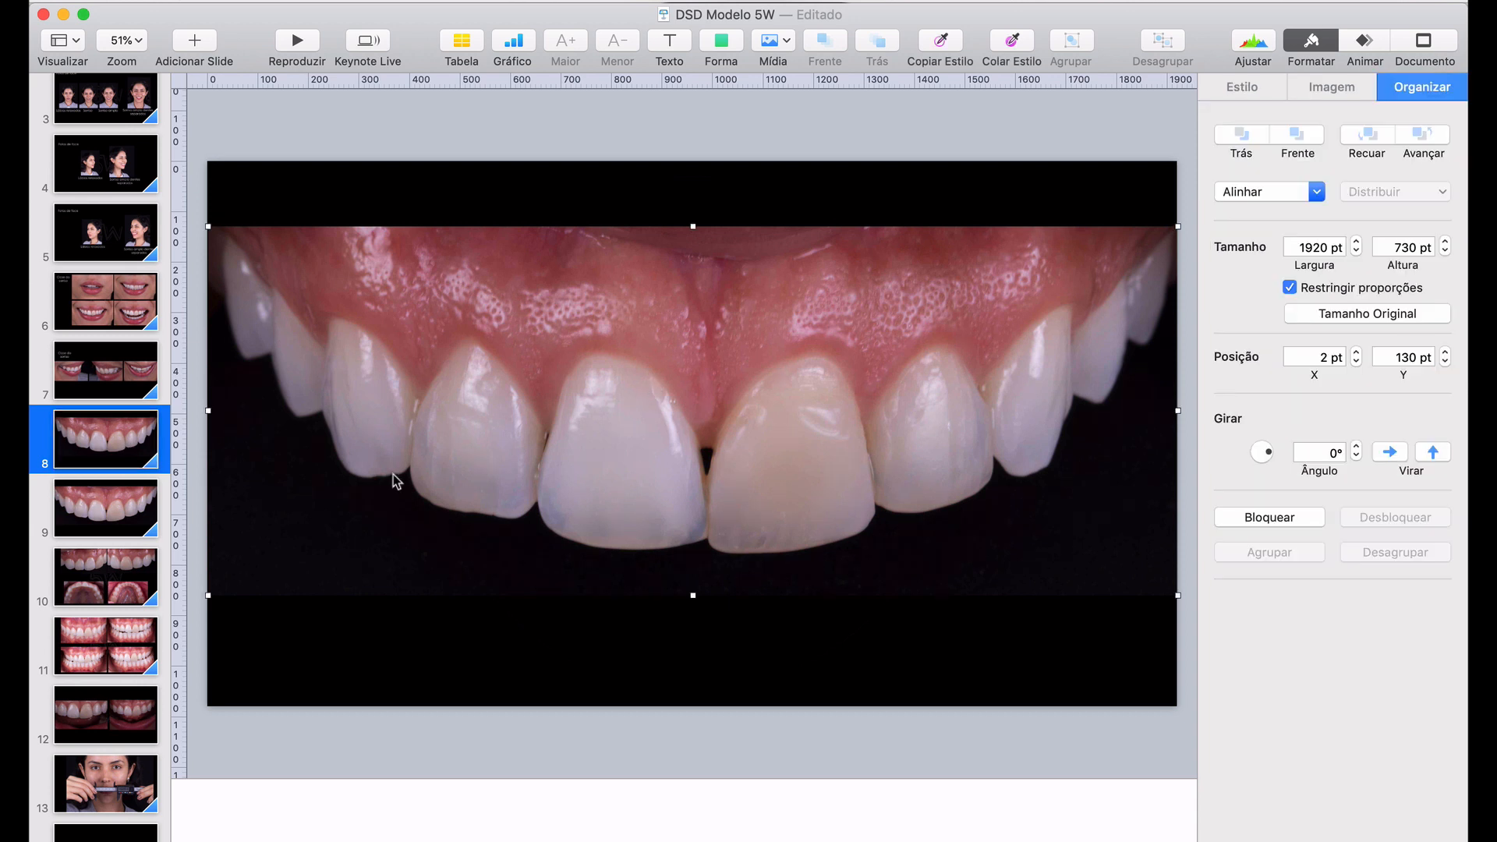
click(136, 522)
click(634, 439)
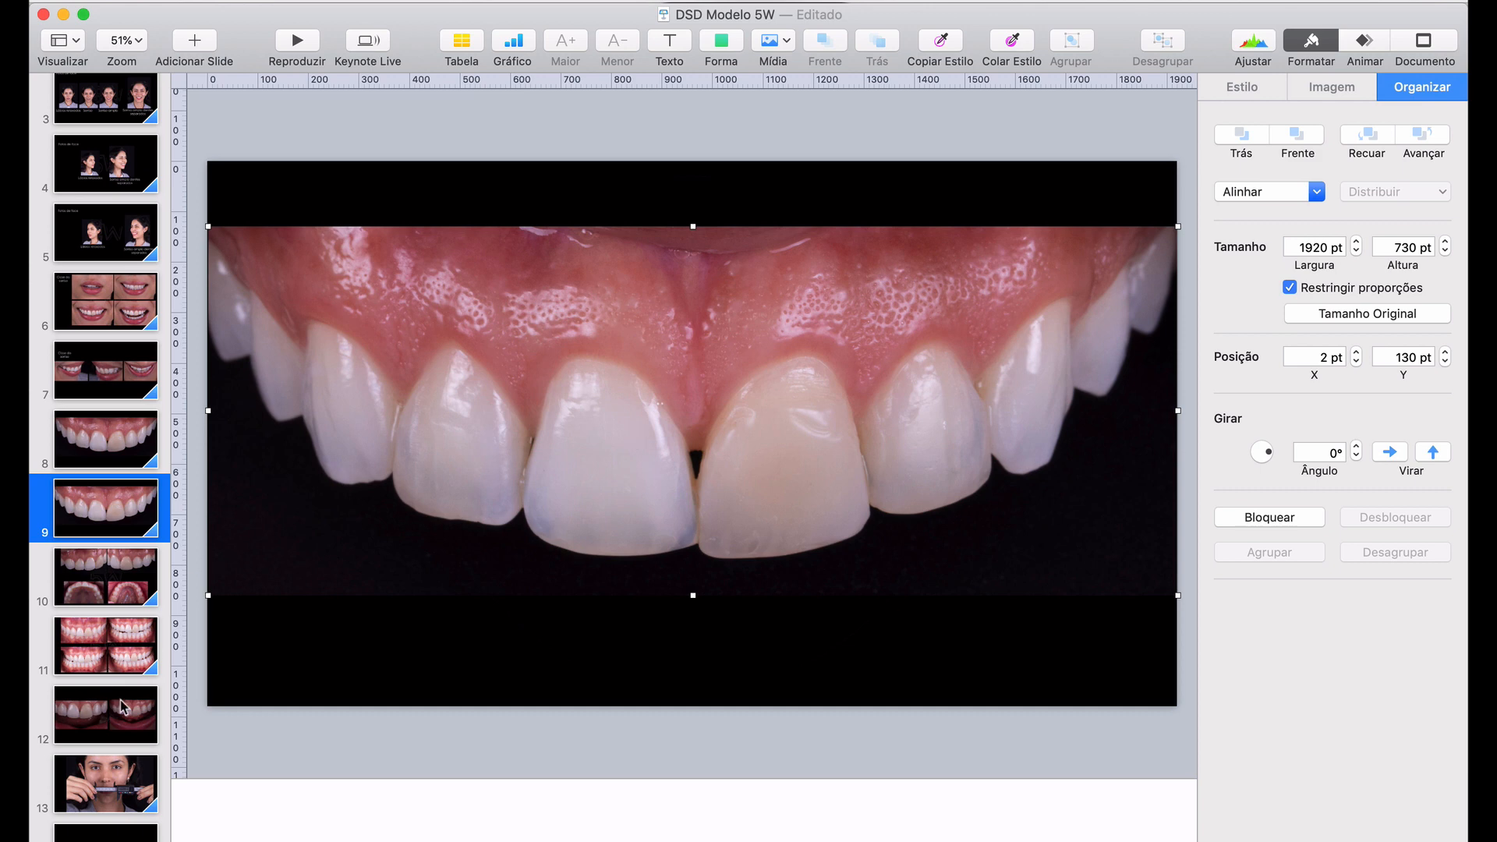
scroll(117, 701, down, 5)
scroll(123, 705, down, 2)
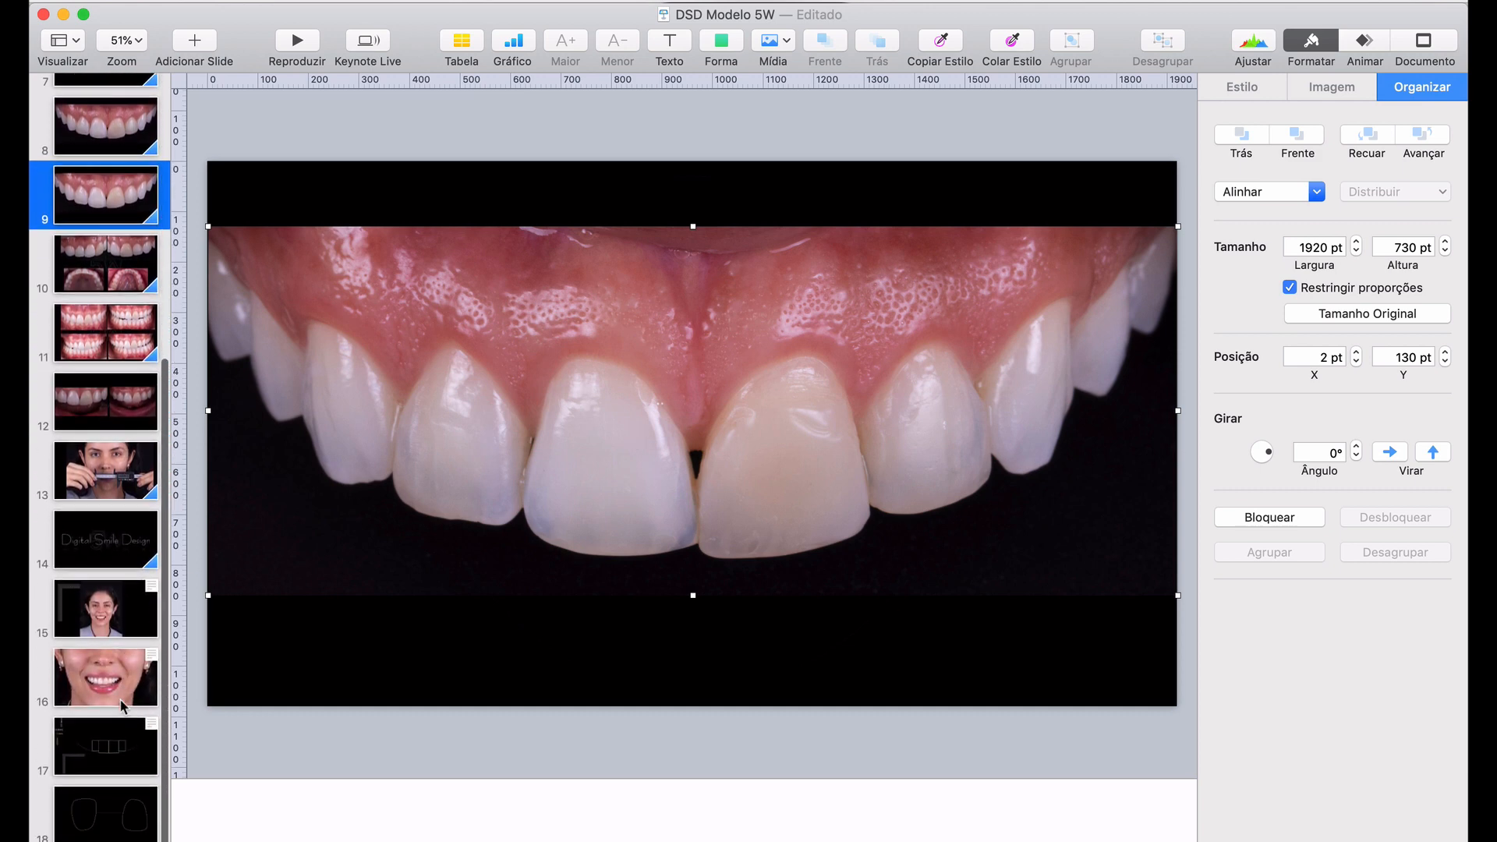
click(125, 683)
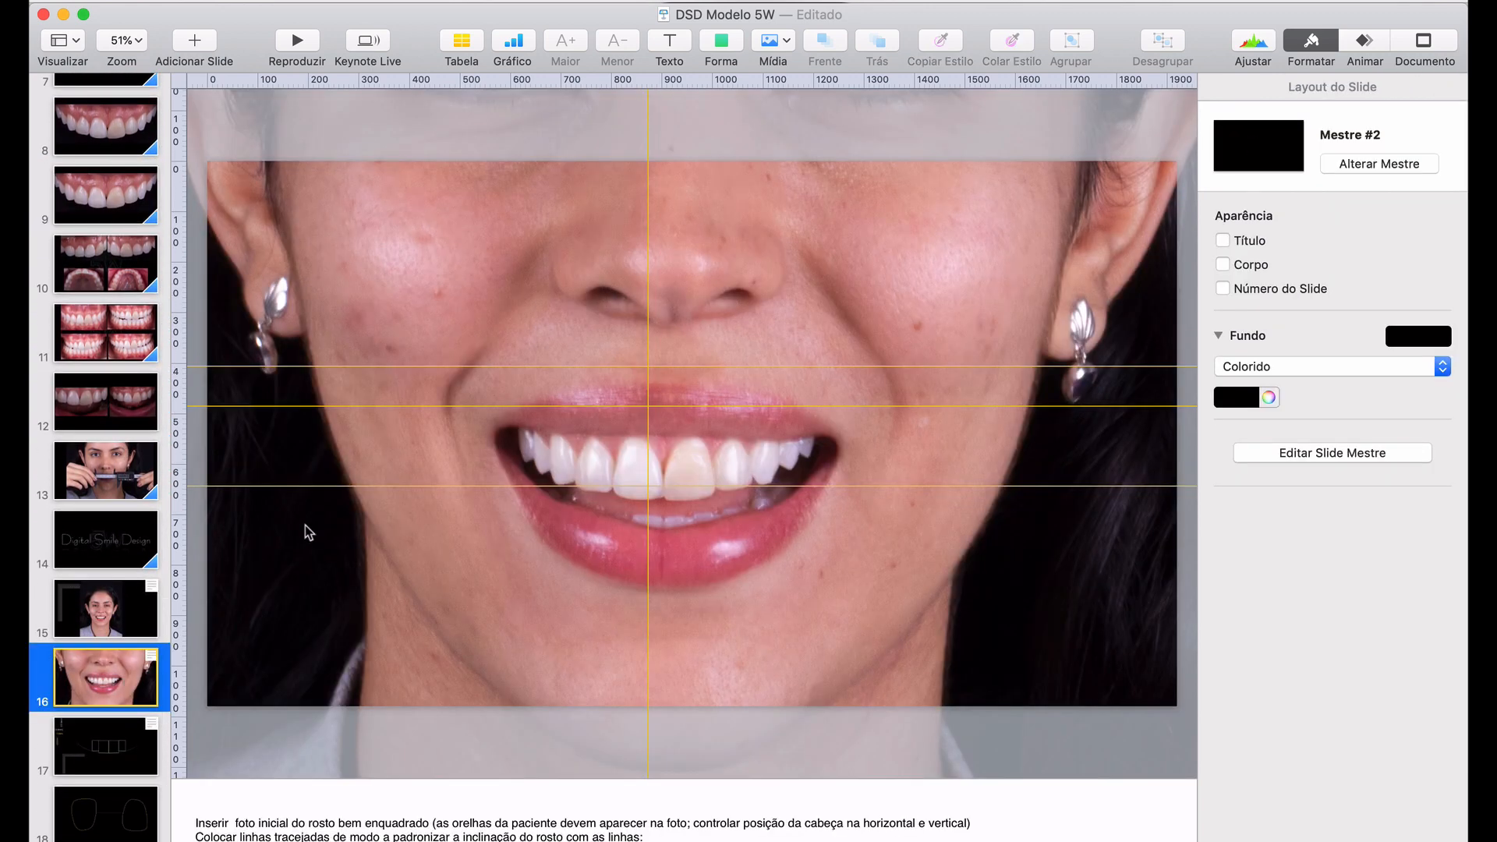
key(super+v)
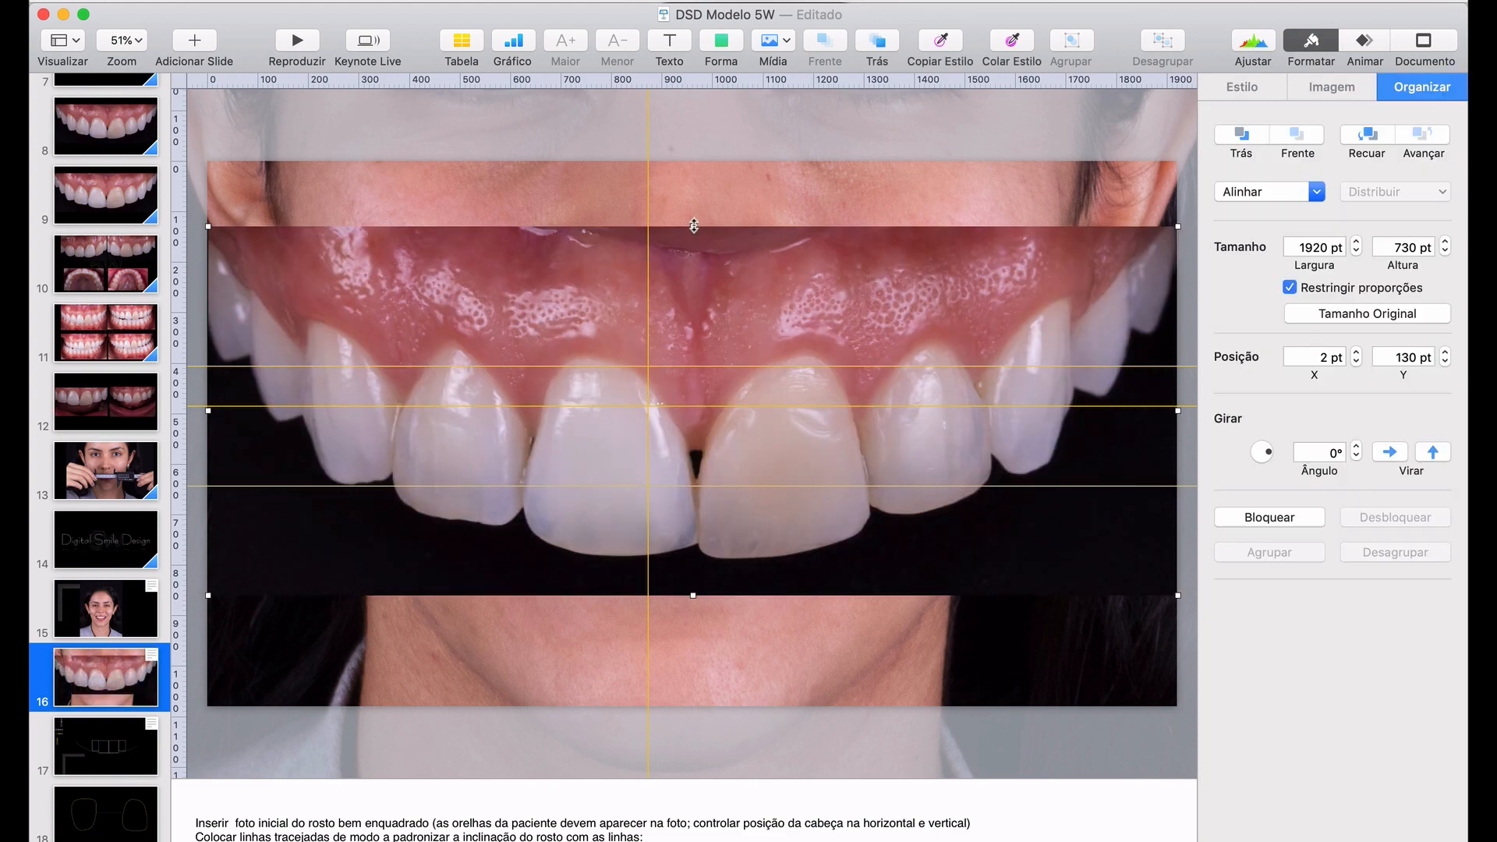
Shrink the pasted teeth photo to about 529 × 201 pt and place it over the upper teeth of the smile
drag(690, 234, 643, 408)
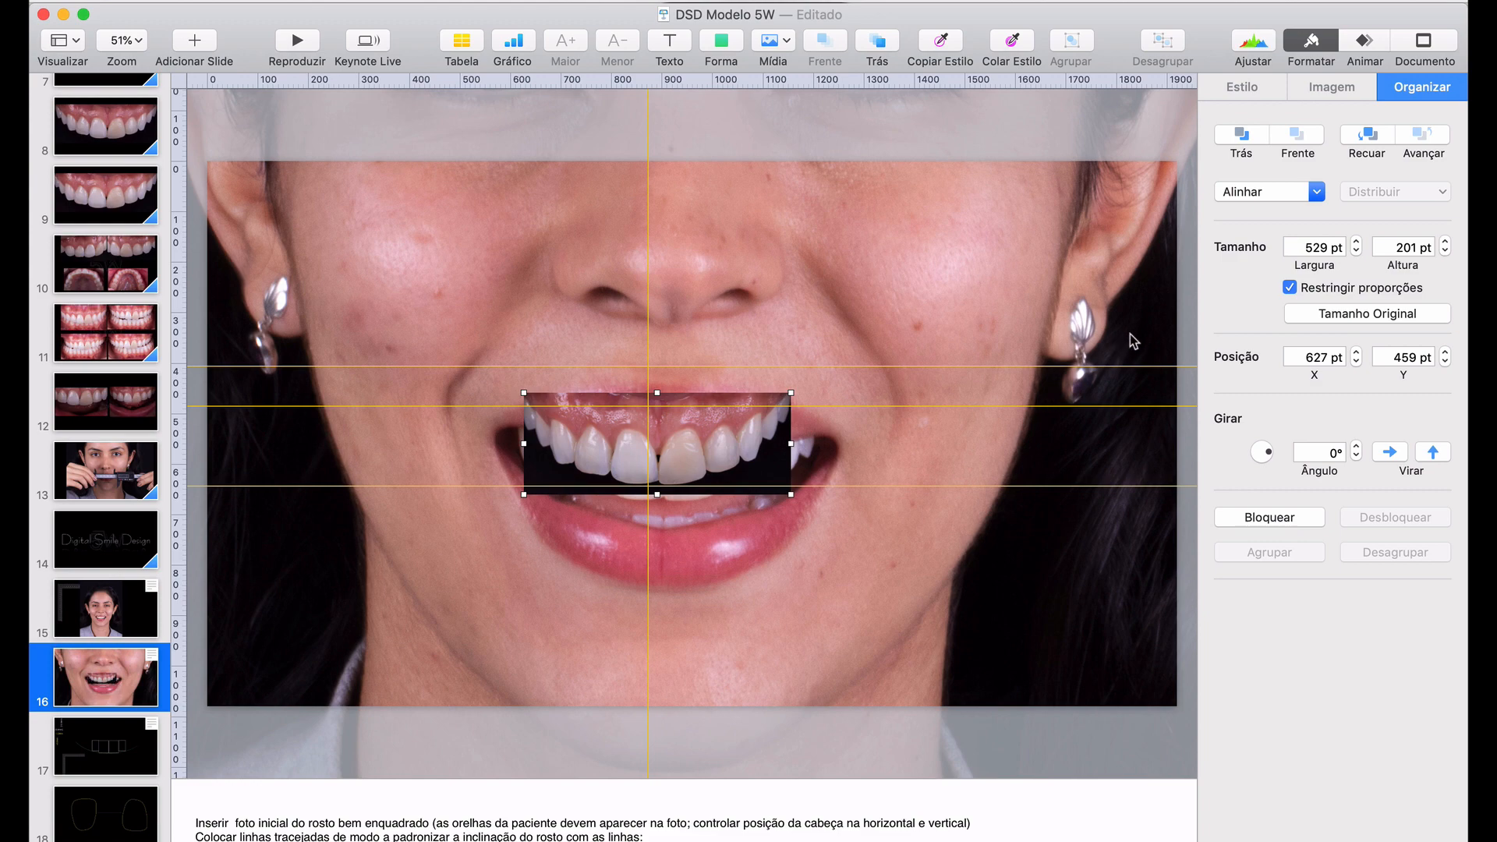
scroll(978, 338, up, 5)
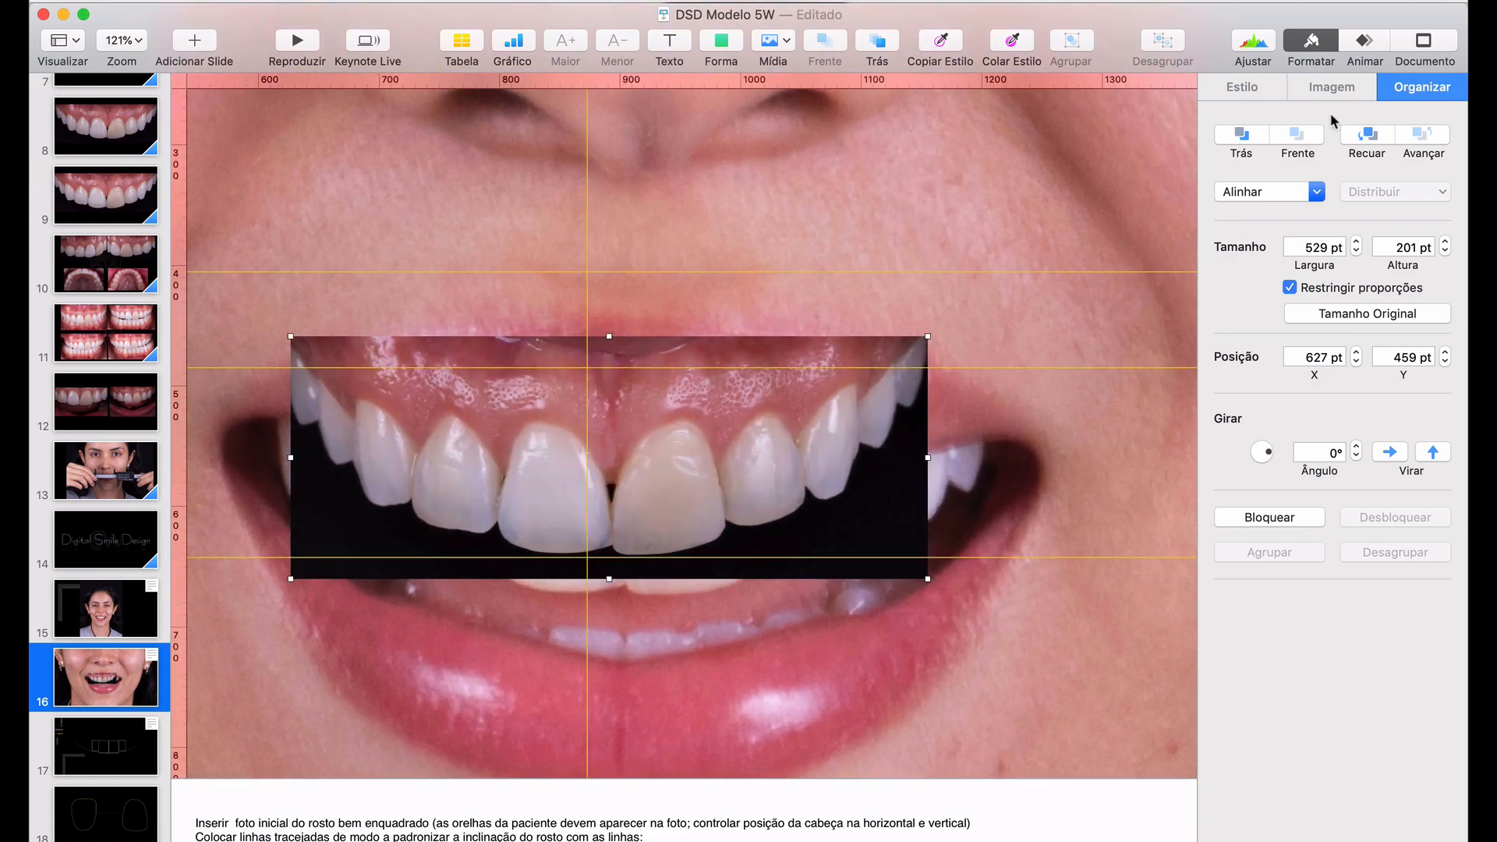
Set the pasted teeth photo's opacity to 30% and move it down over the smile's upper teeth to about y 489 pt
click(1340, 92)
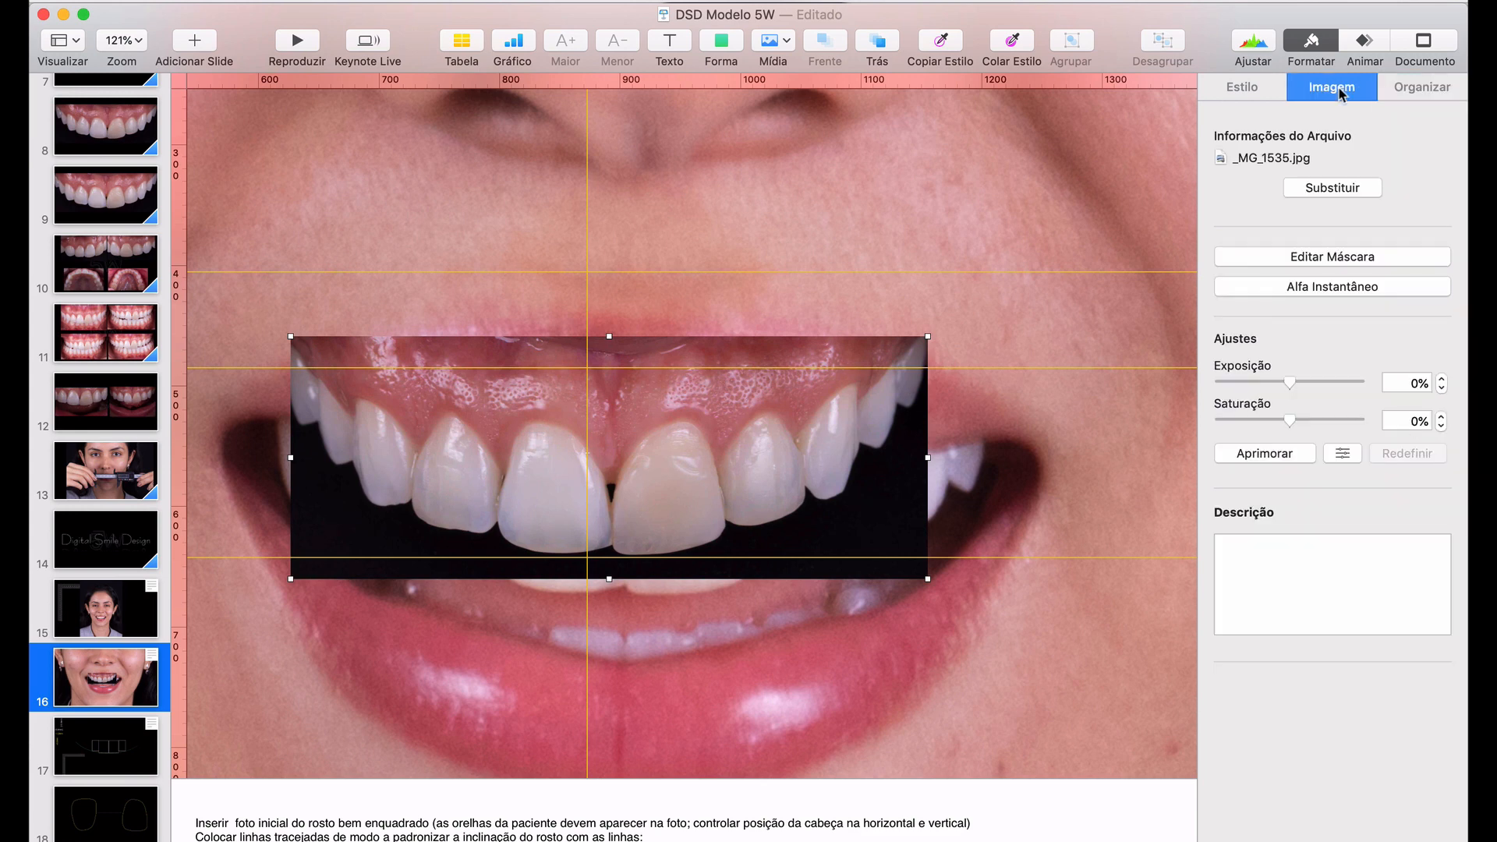
click(1406, 88)
click(1247, 84)
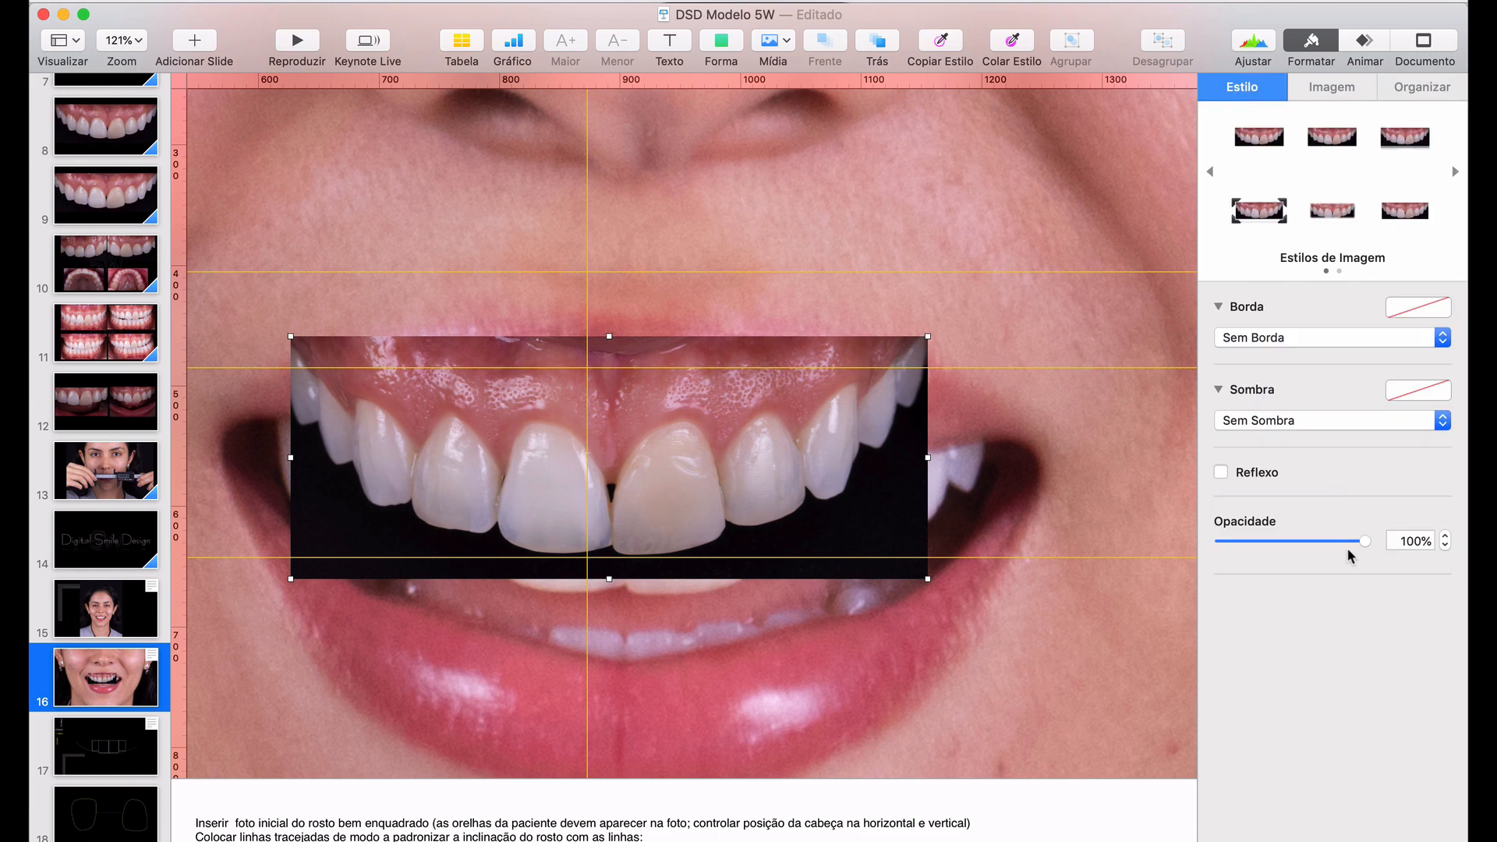
click(1264, 541)
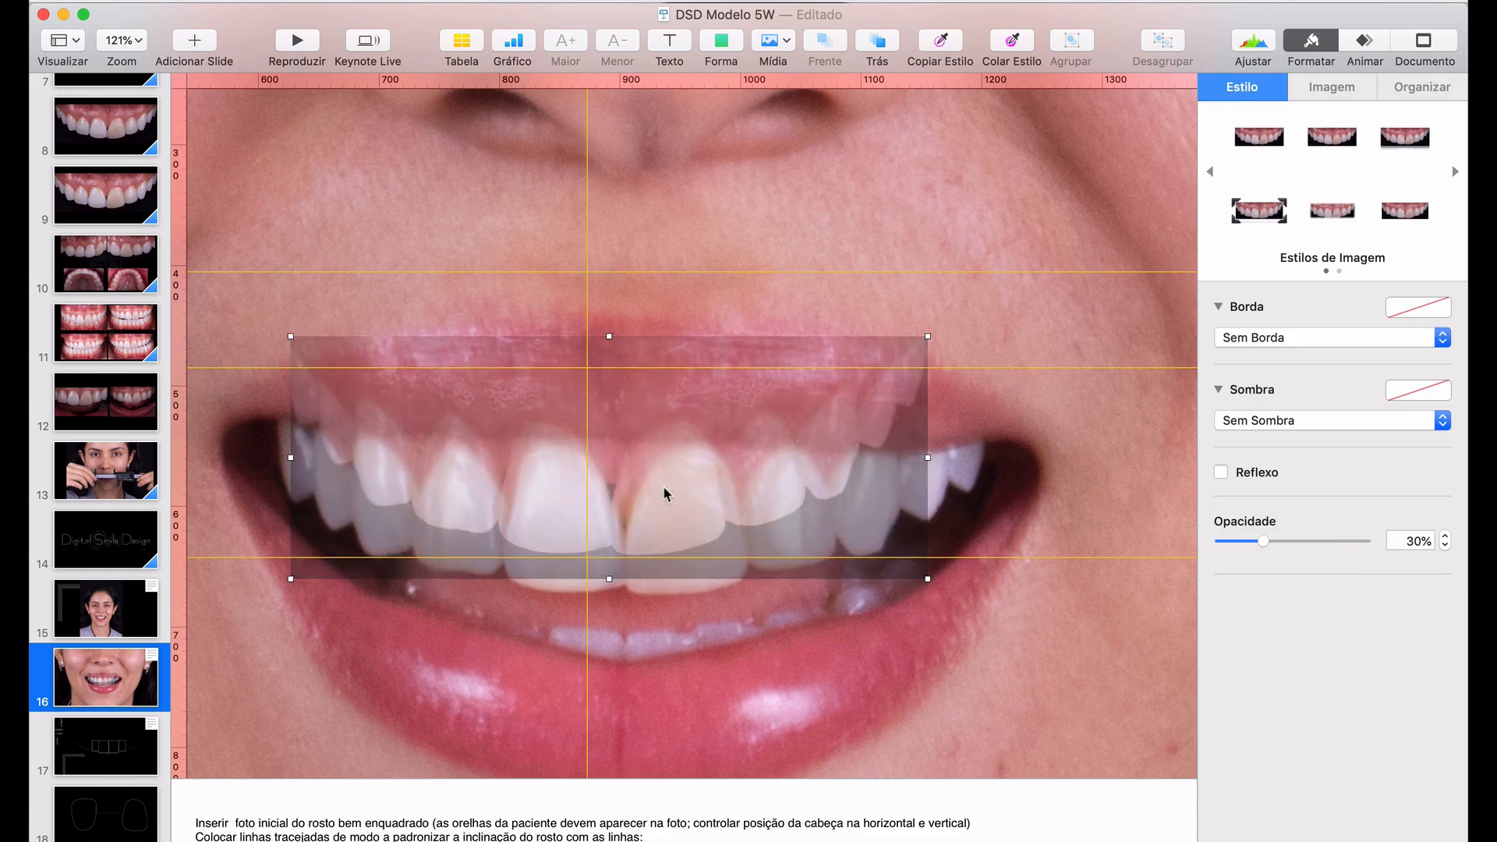
drag(659, 507, 663, 542)
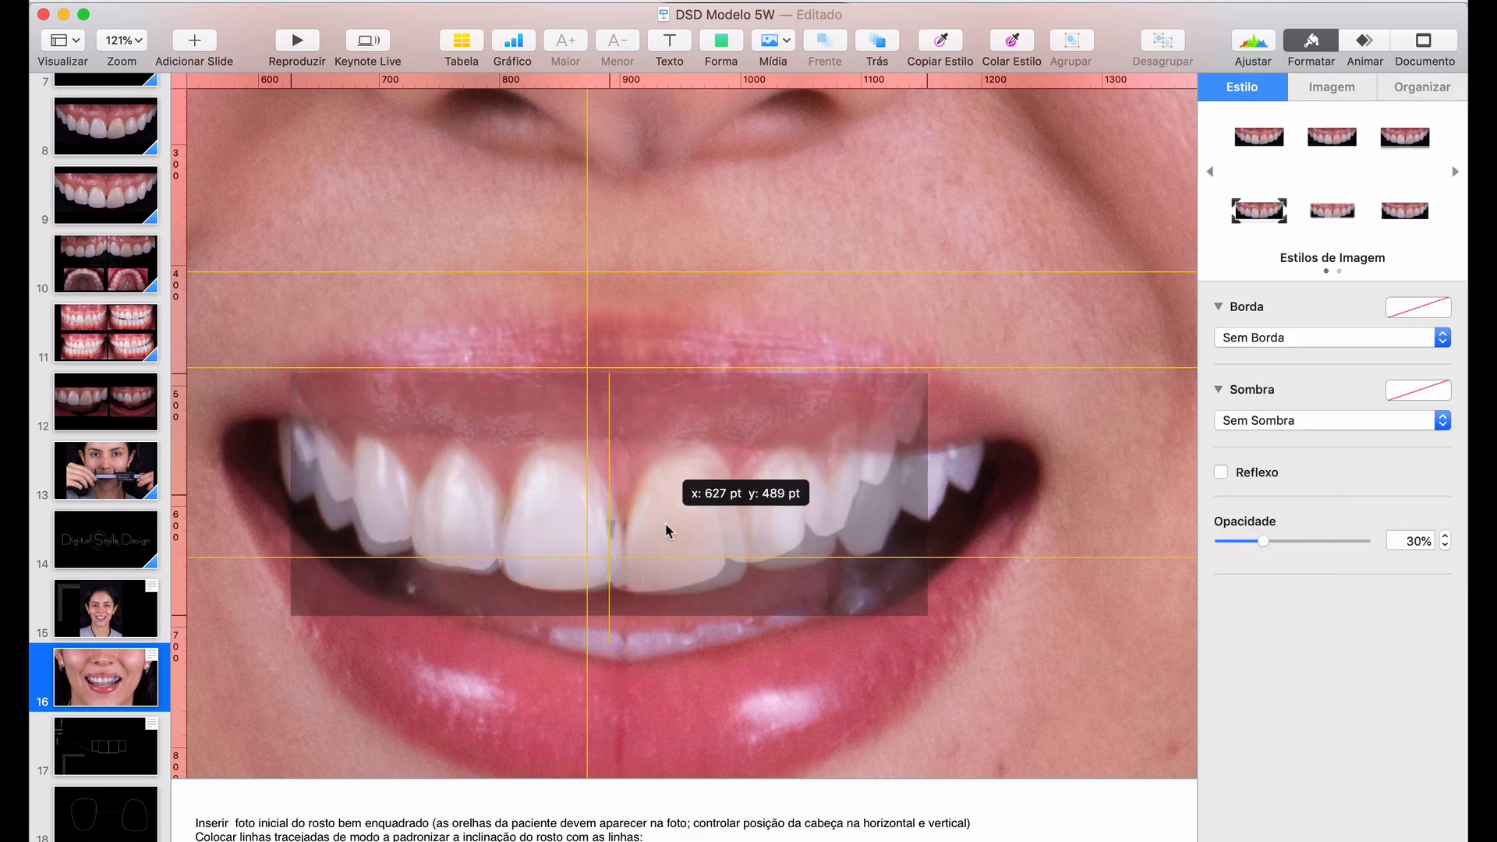
Enlarge the translucent teeth photo slightly and shift it to match the central incisors and the width of the smile
mouse_move(609, 374)
mouse_down()
mouse_move(608, 316)
mouse_move(613, 354)
mouse_up()
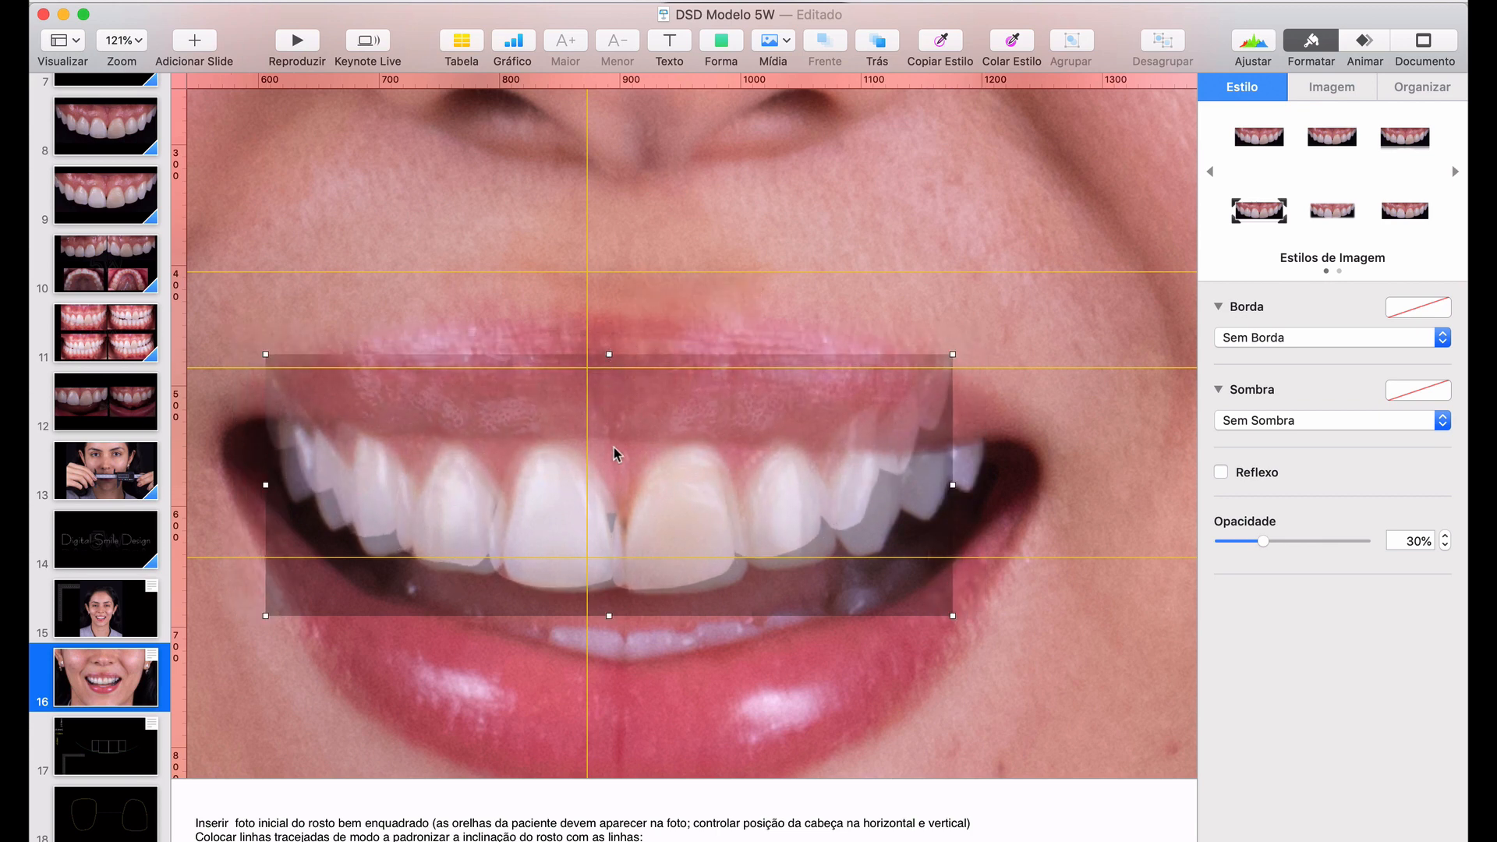
mouse_move(614, 447)
mouse_down()
mouse_move(629, 468)
mouse_move(627, 451)
mouse_up()
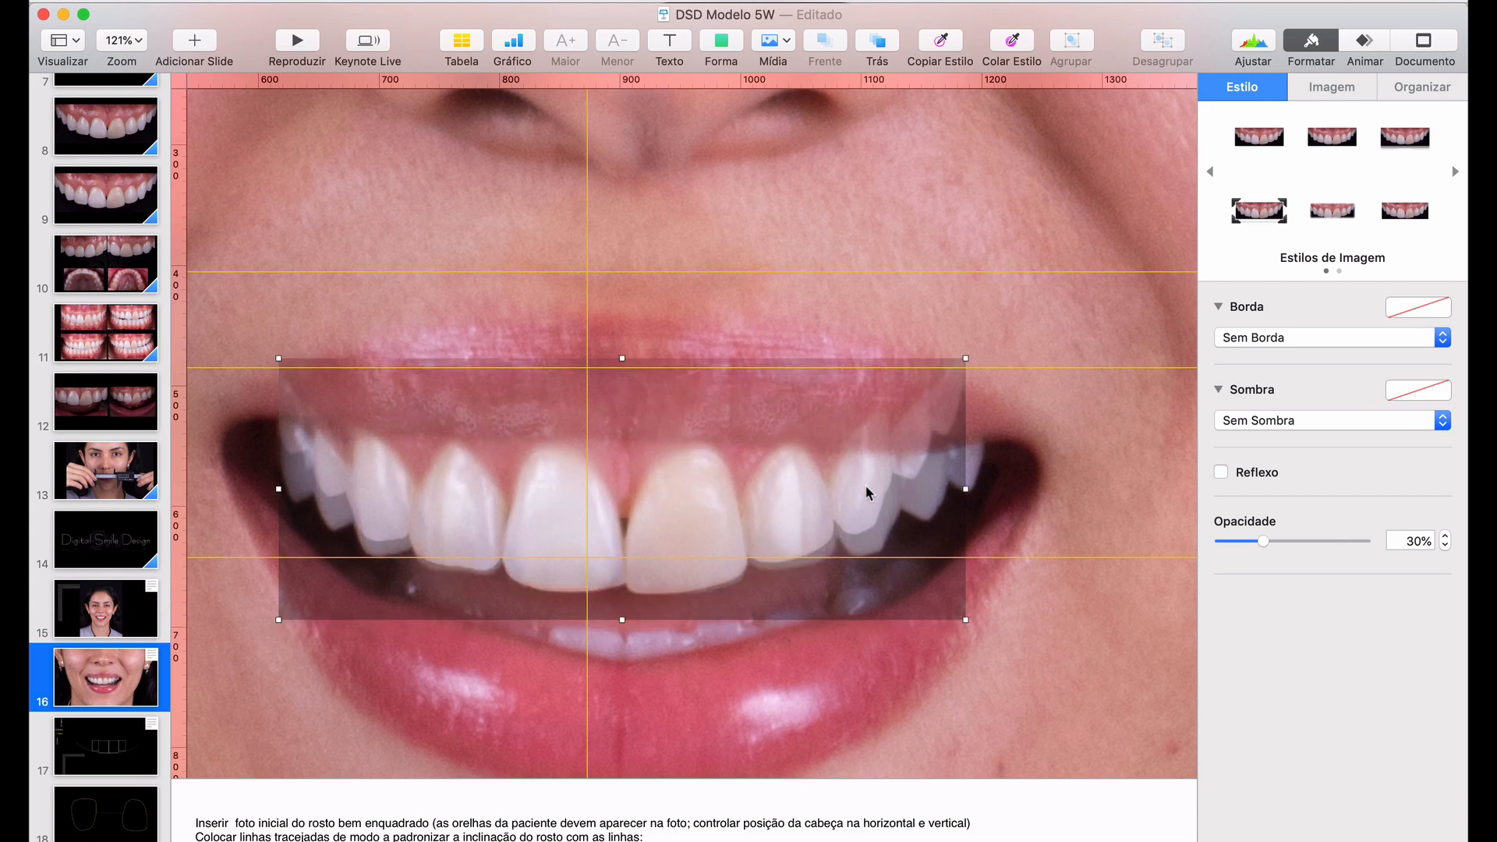
drag(966, 489, 984, 489)
drag(887, 501, 885, 505)
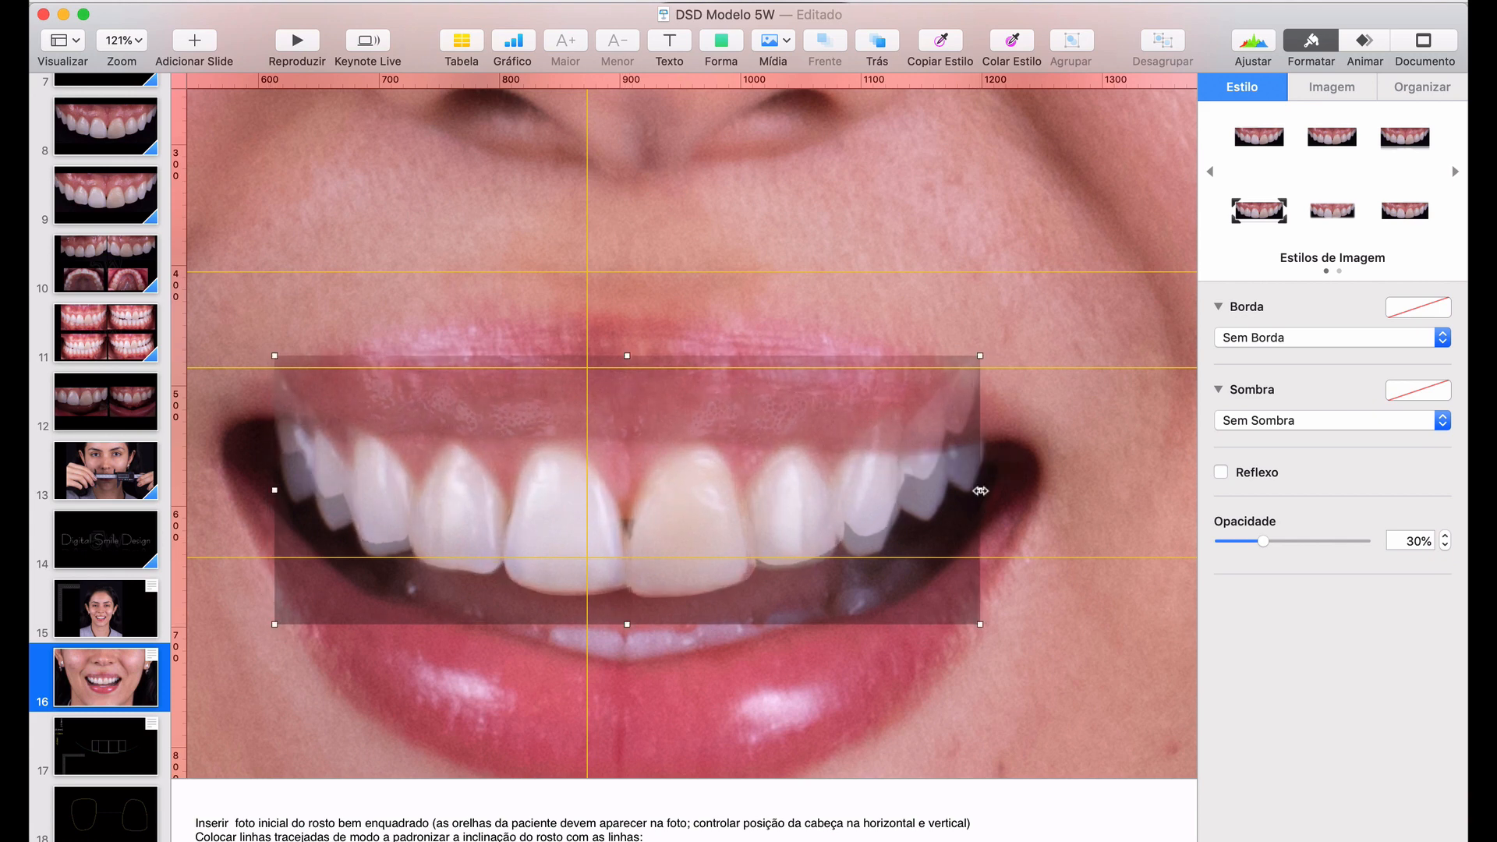
drag(980, 491, 971, 490)
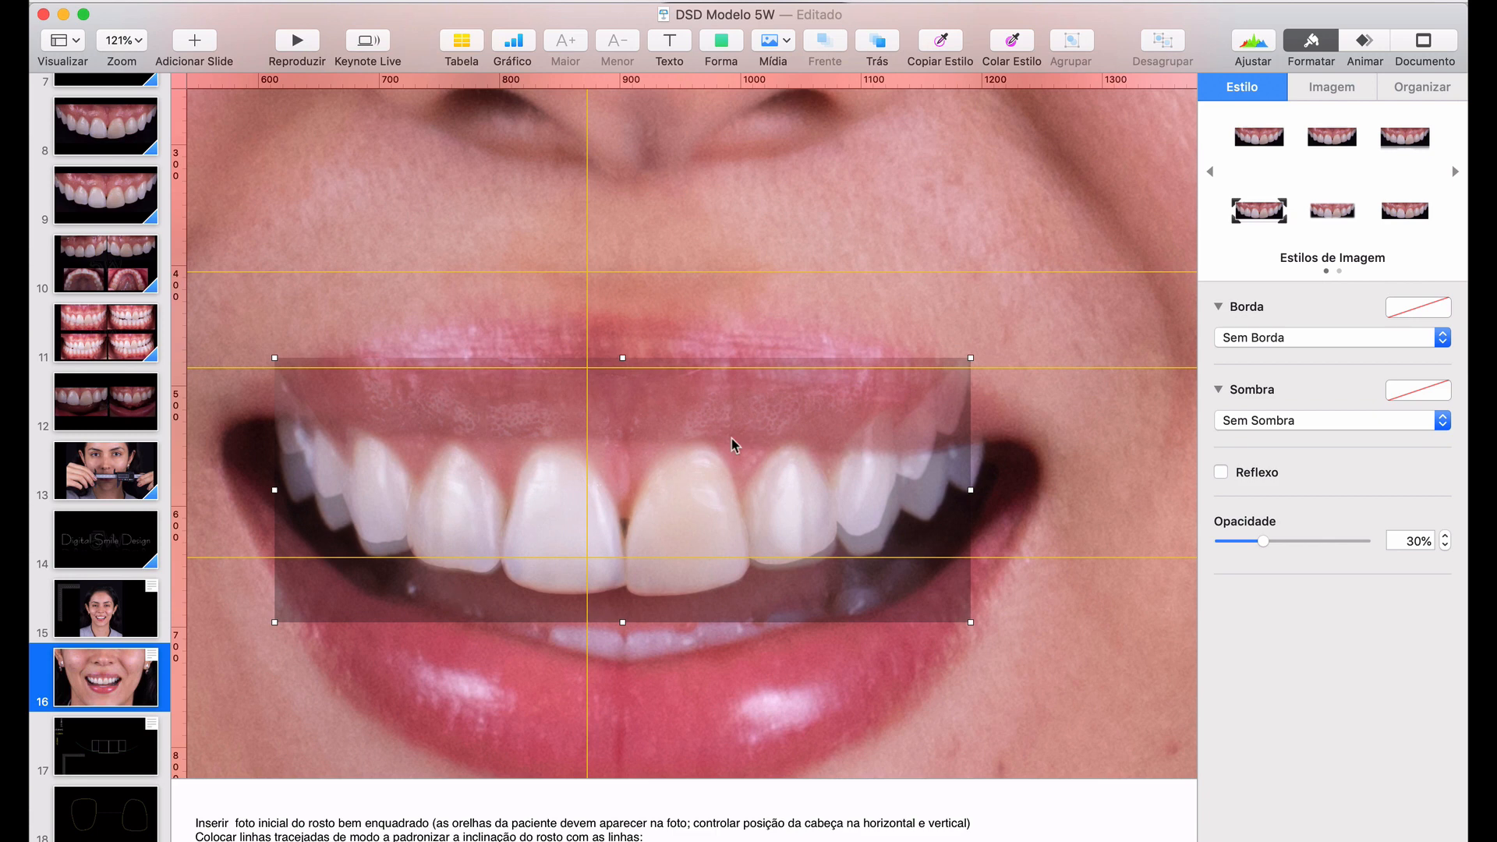
Delete the teeth overlay from slide 16 and paste the upper-teeth photo copied from slide 8 in its place
key(Delete)
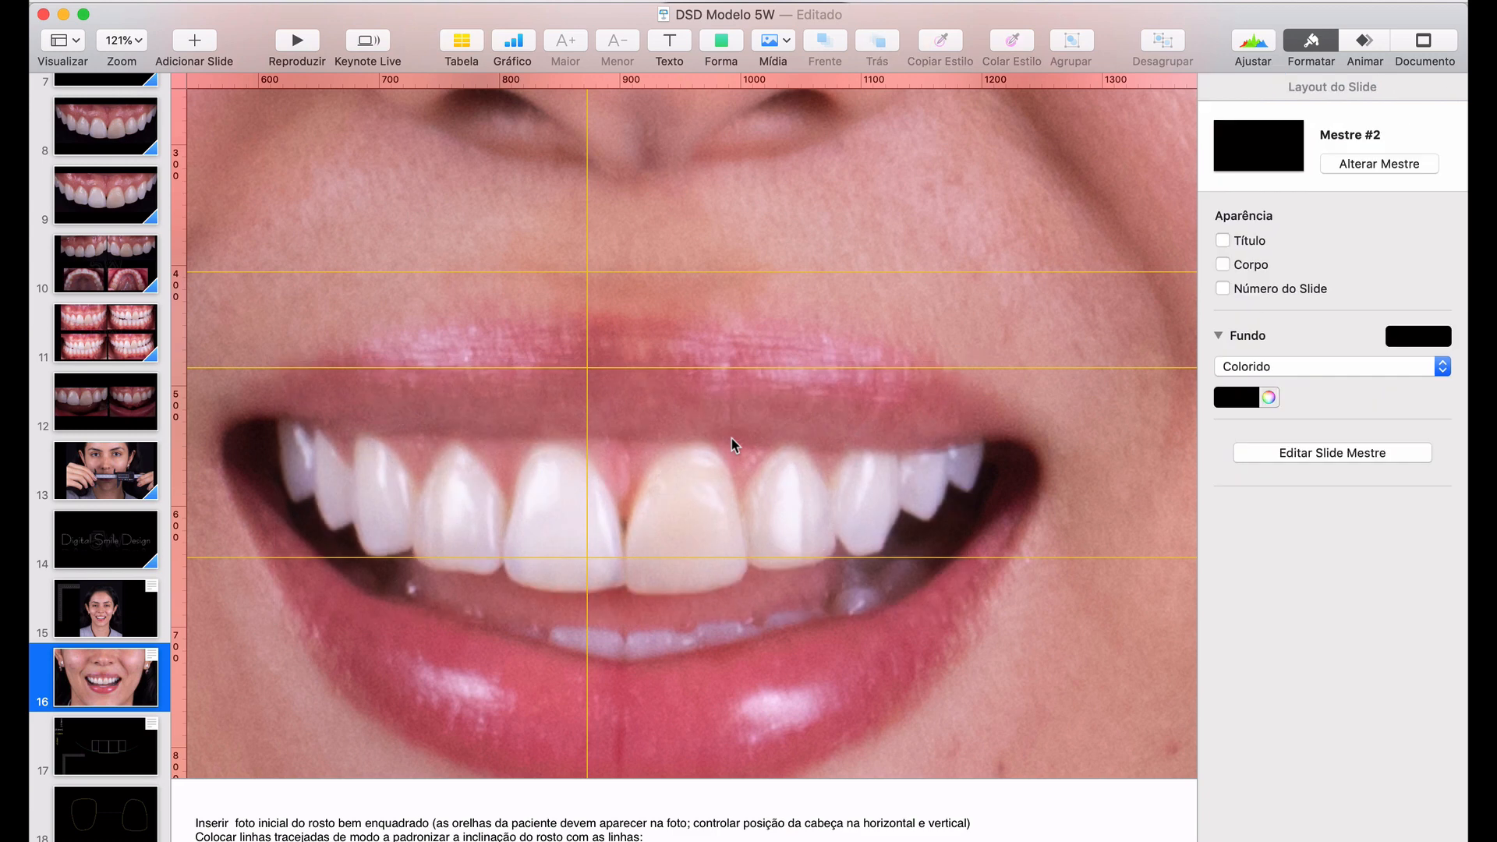
scroll(97, 248, up, 5)
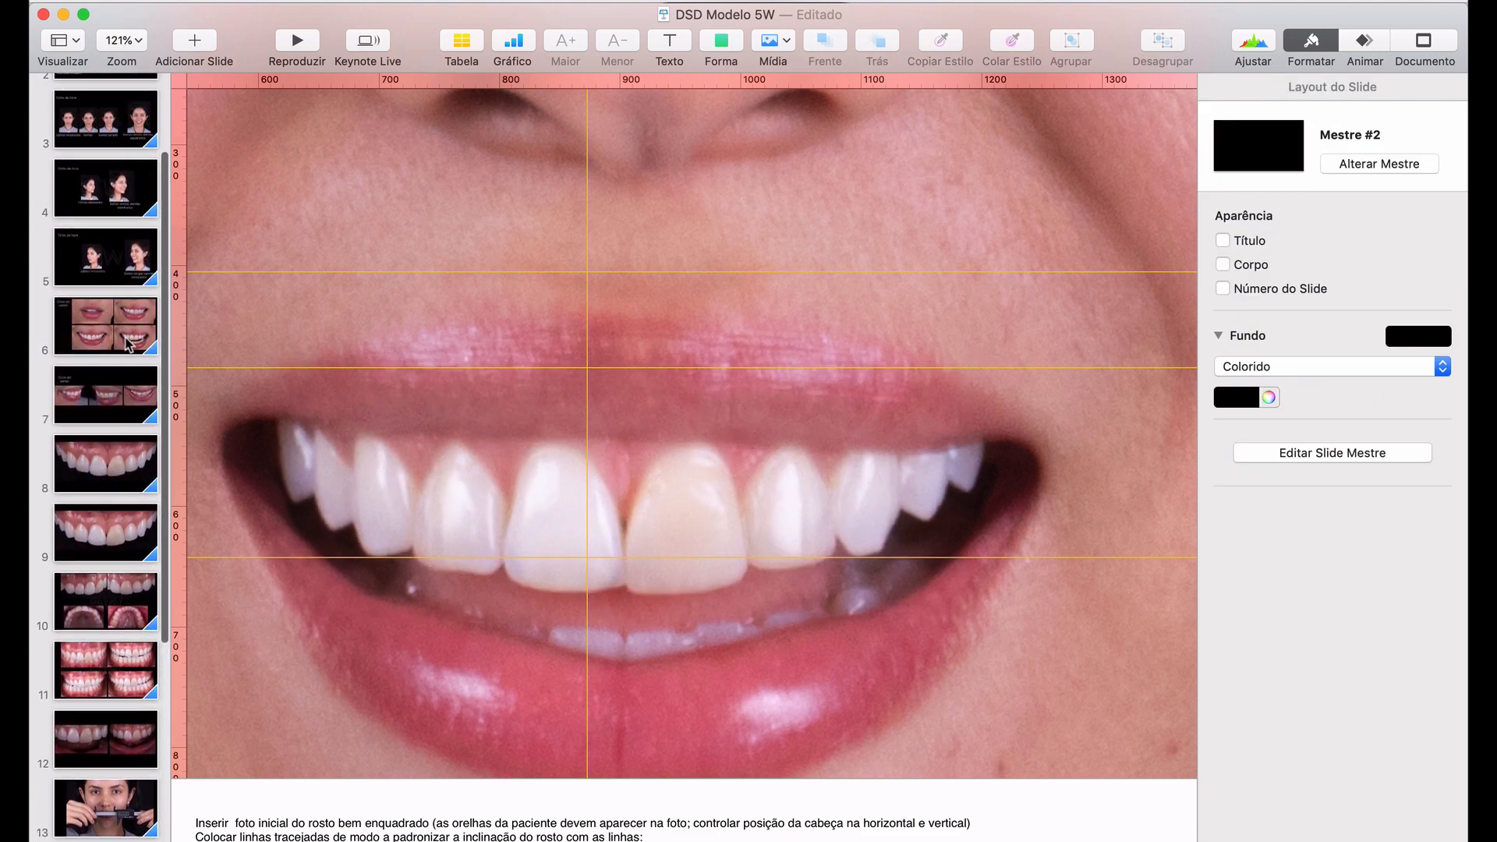
click(117, 312)
scroll(565, 491, down, 5)
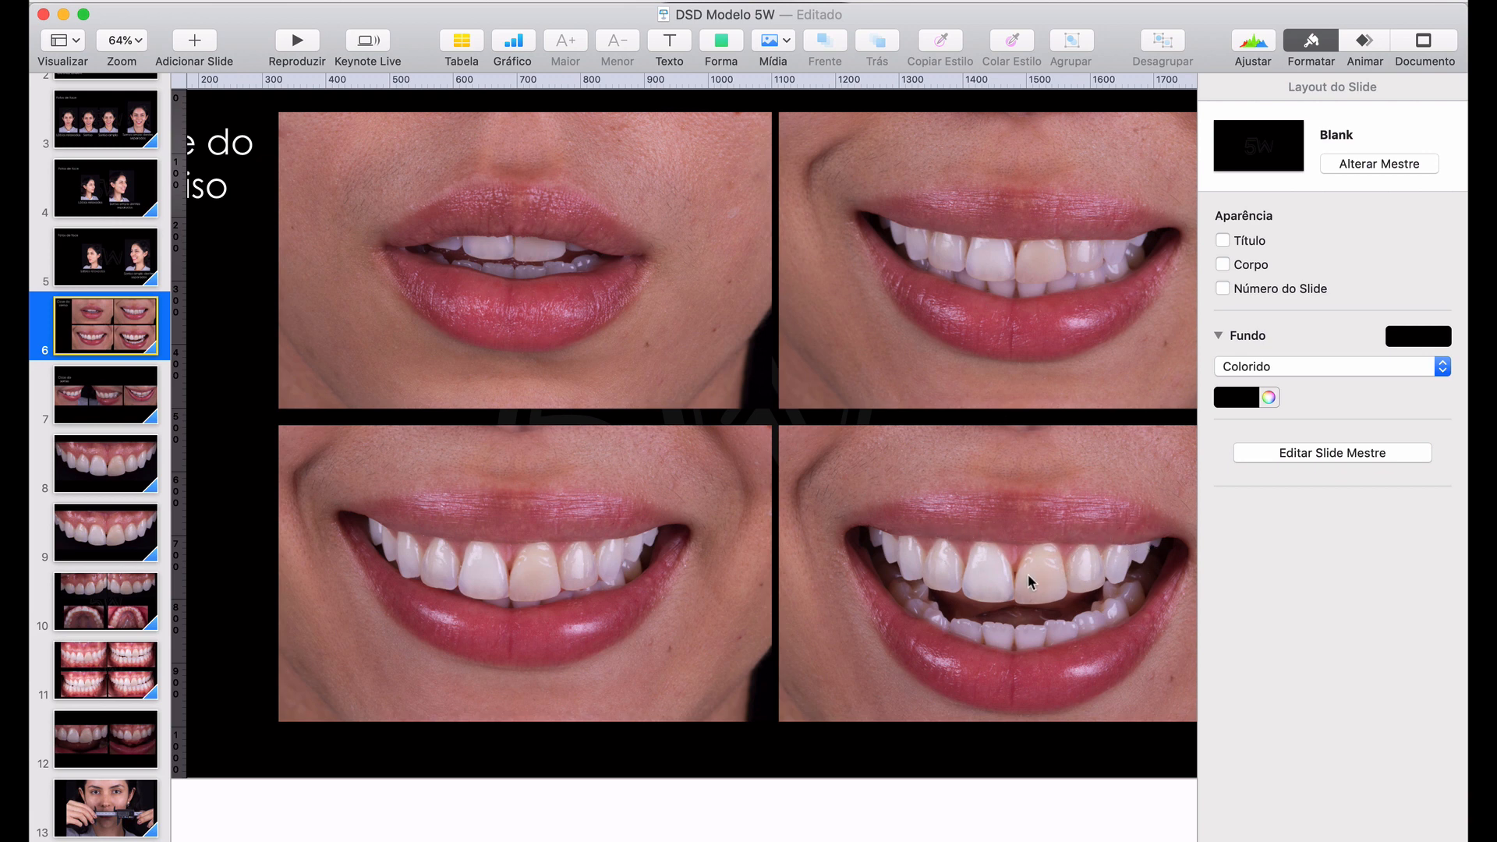
click(105, 470)
click(715, 507)
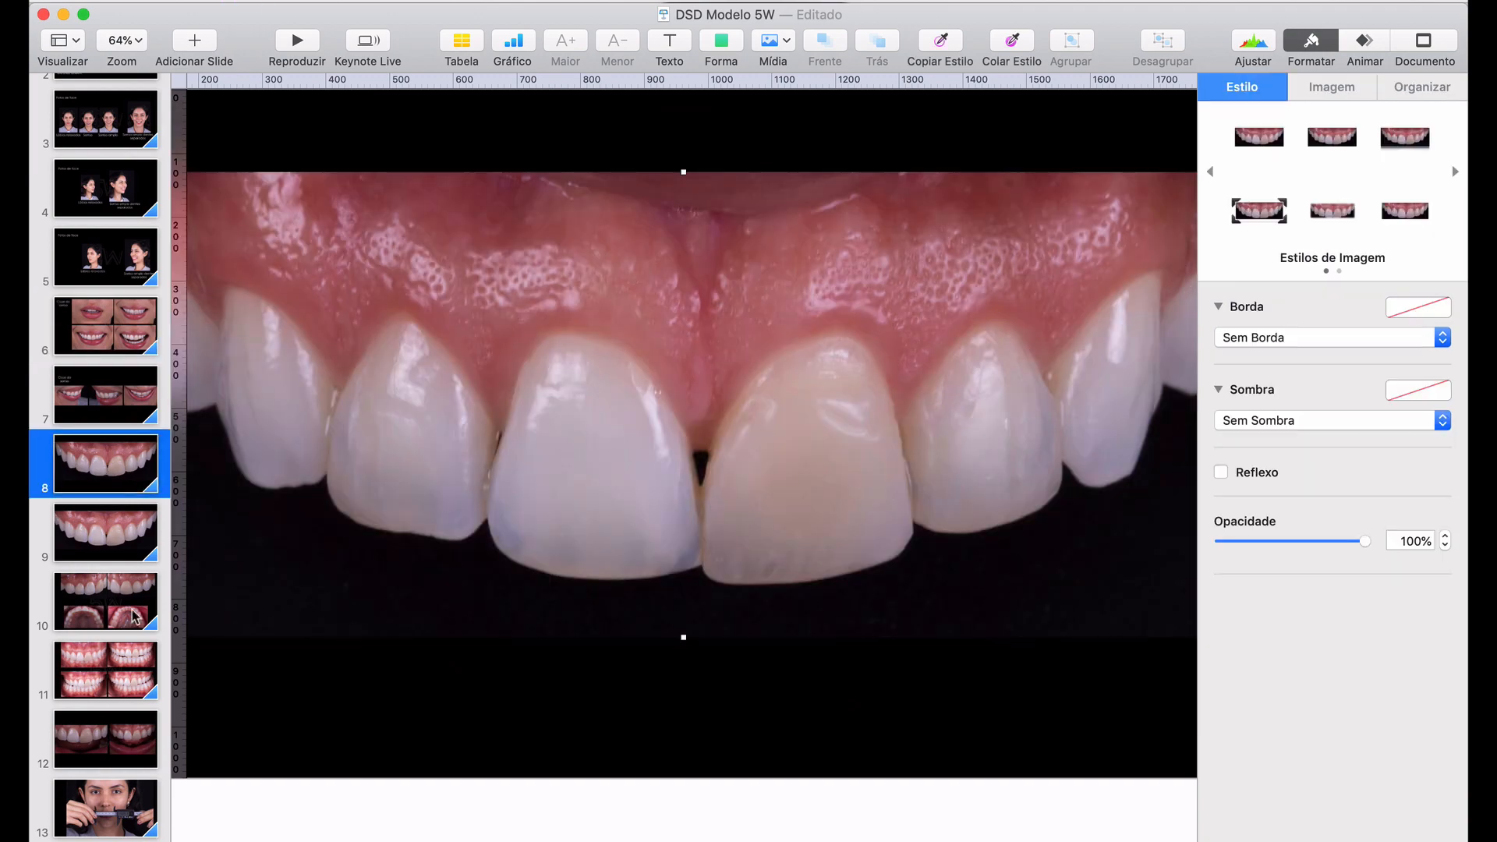
scroll(134, 616, down, 10)
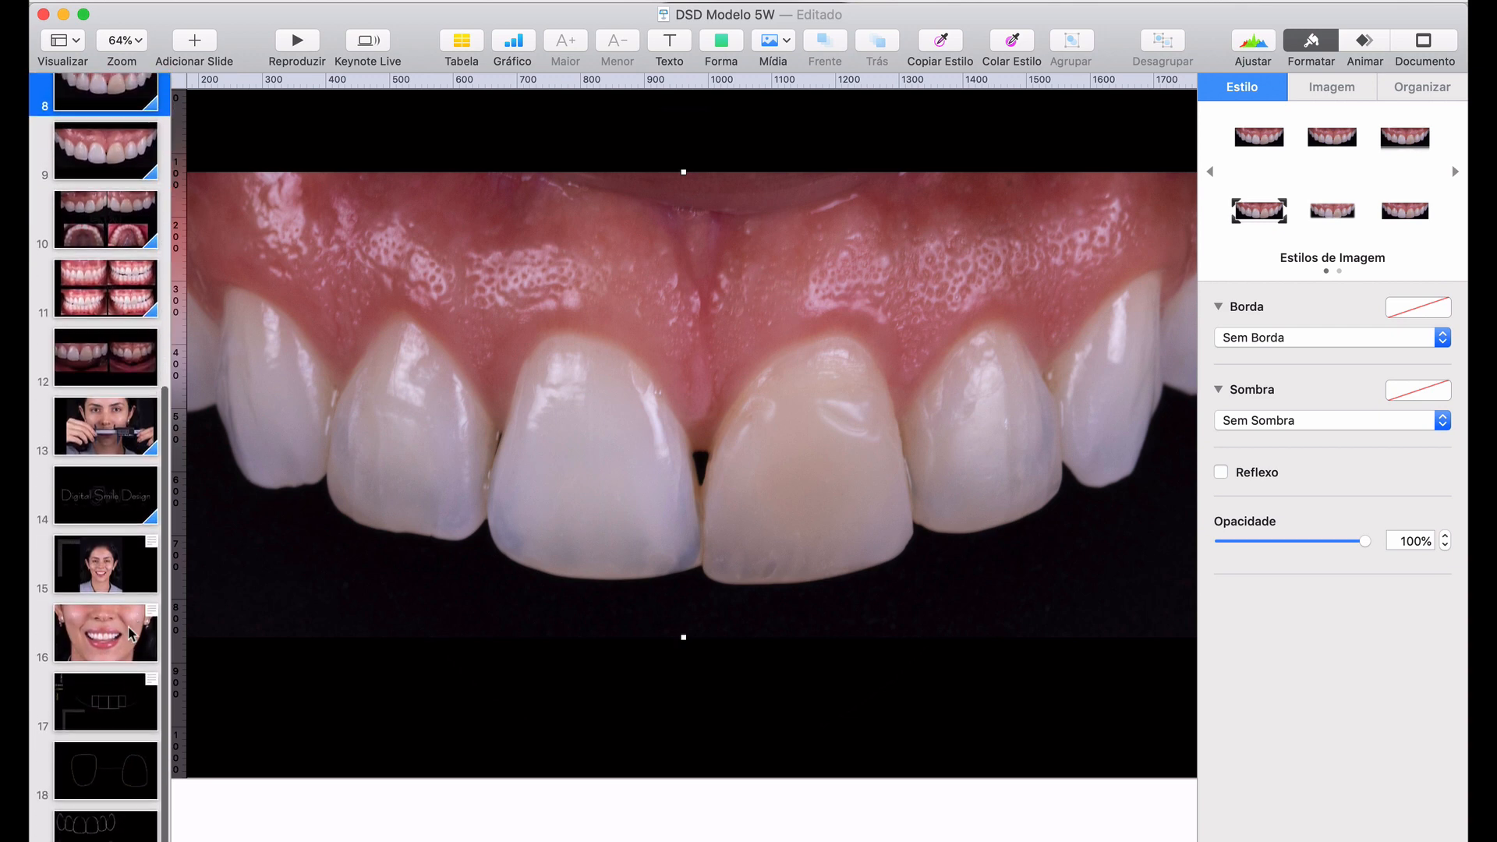
click(131, 633)
key(super+v)
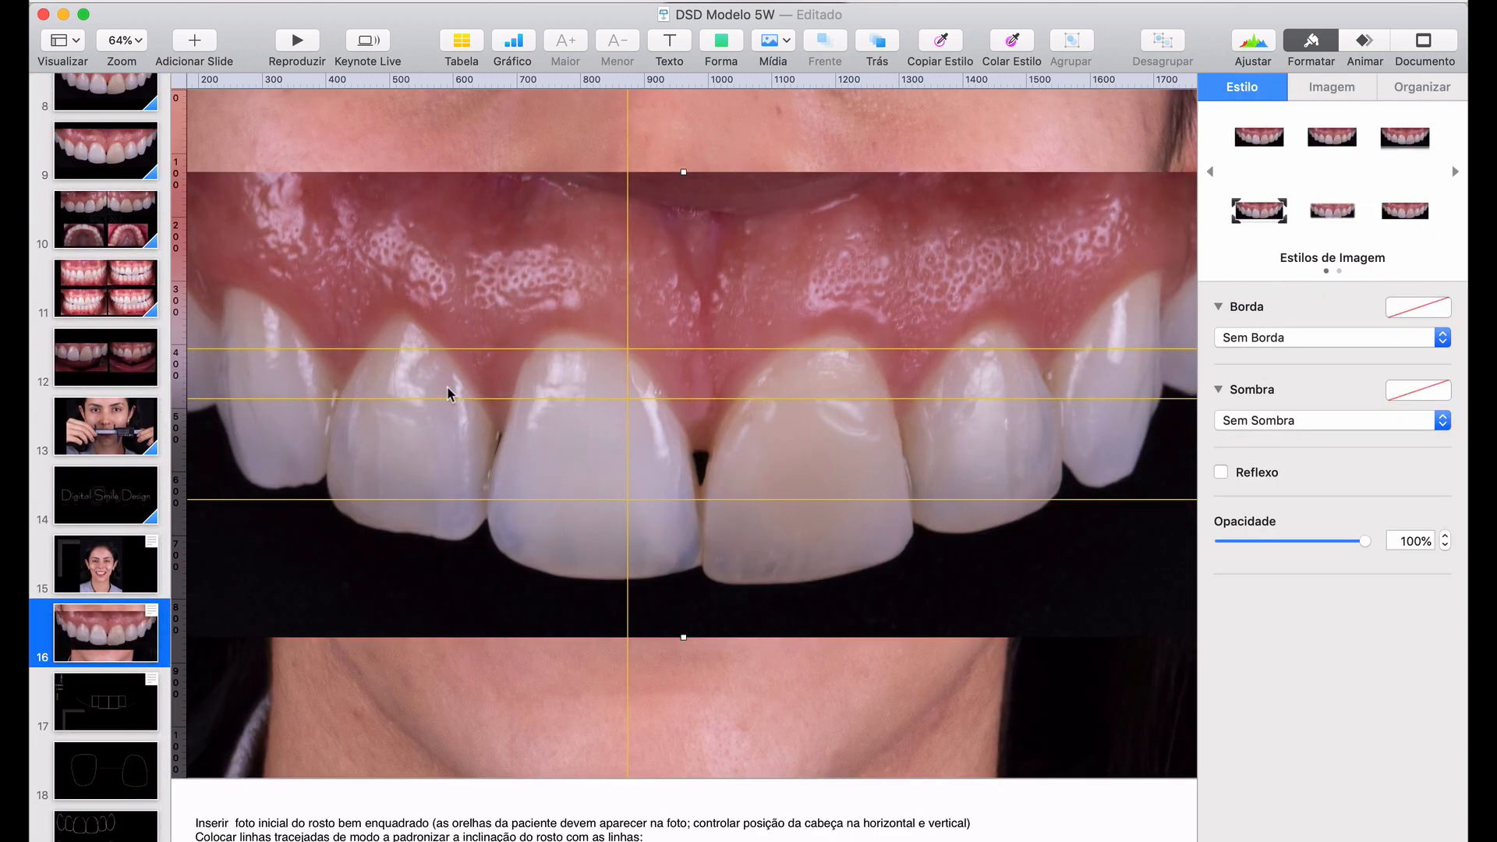
Shrink the pasted teeth photo to about 832 × 316 pt and place it over the smile at 24% opacity
drag(684, 172, 684, 437)
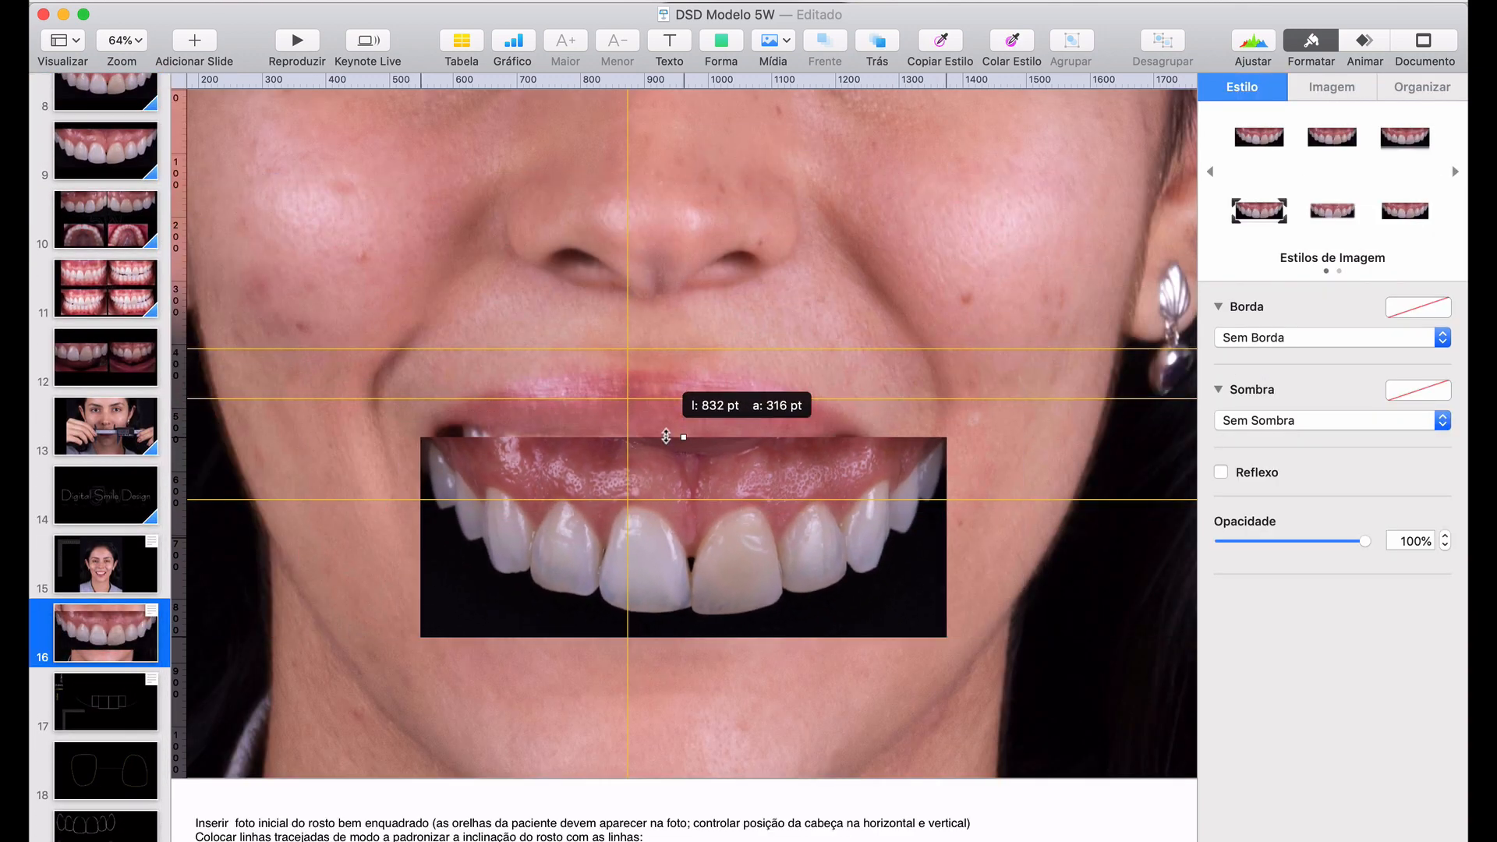
click(1255, 542)
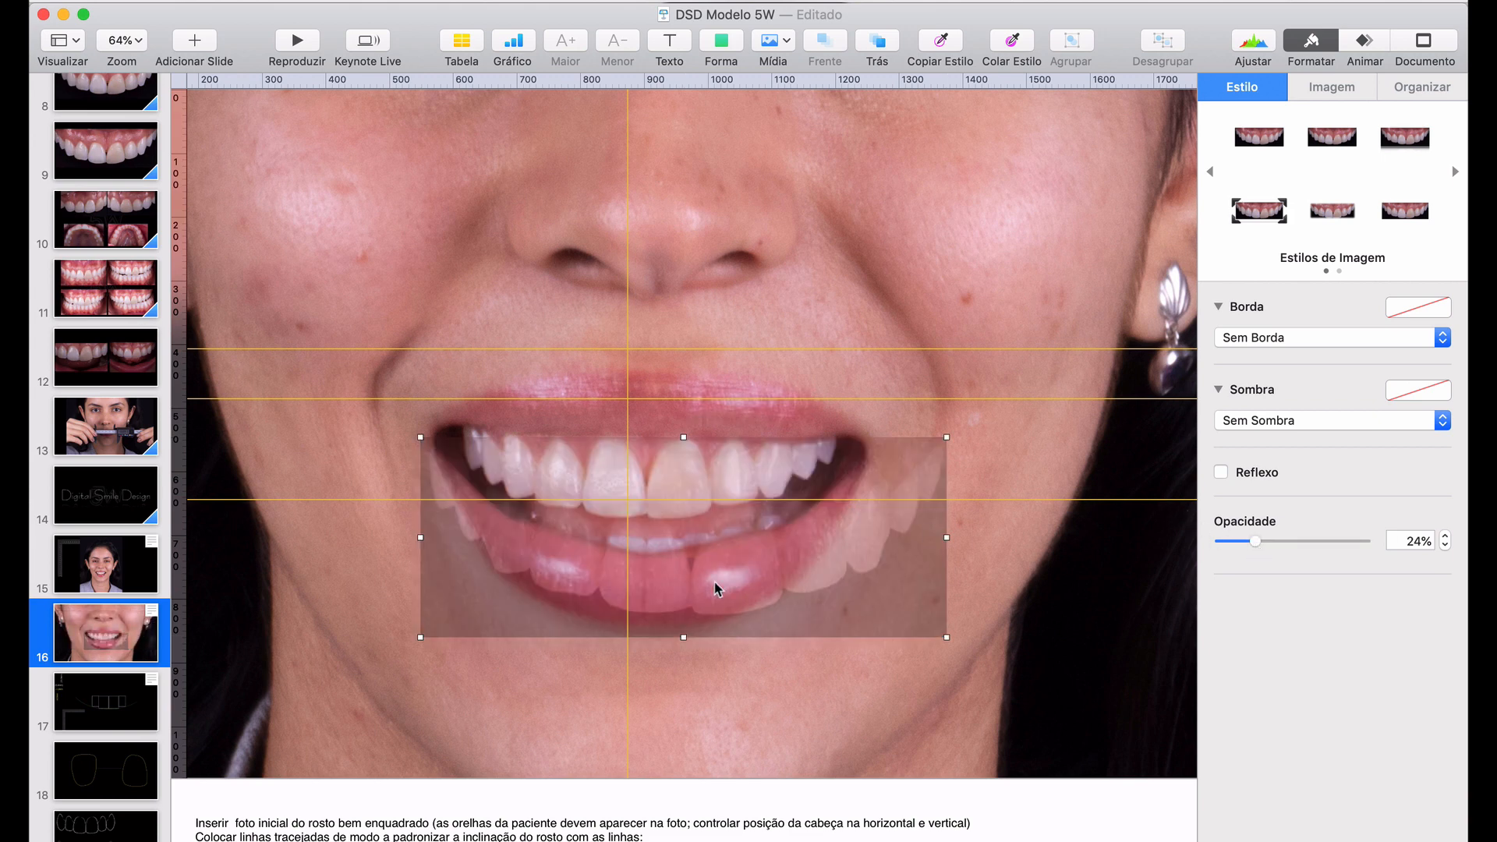
drag(715, 582, 690, 495)
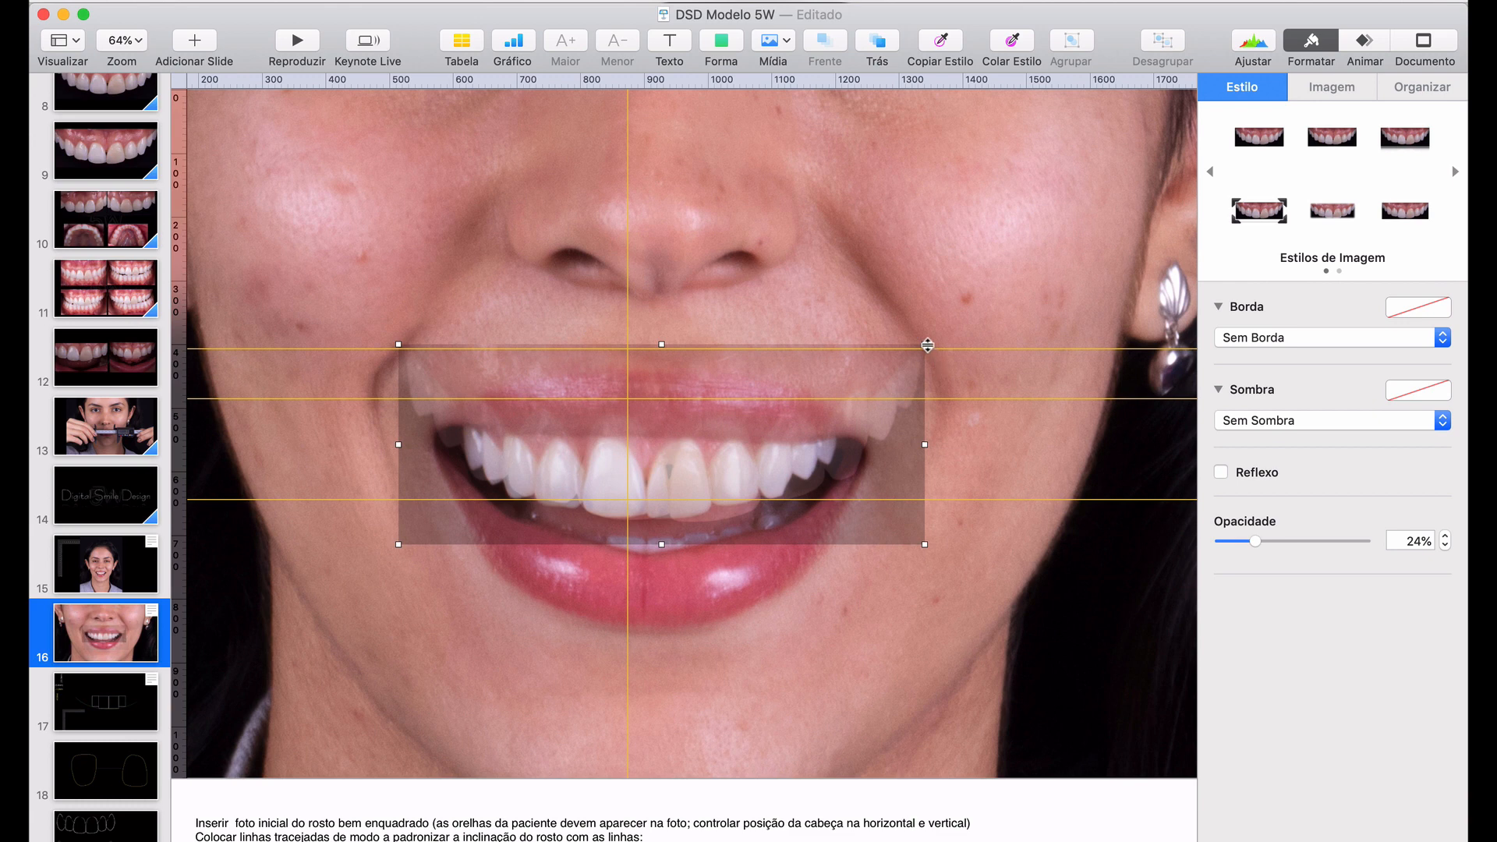
Scale and reposition the translucent teeth photo so its upper teeth coincide with those in the face photo
drag(924, 344, 773, 401)
drag(681, 460, 740, 450)
scroll(719, 477, up, 5)
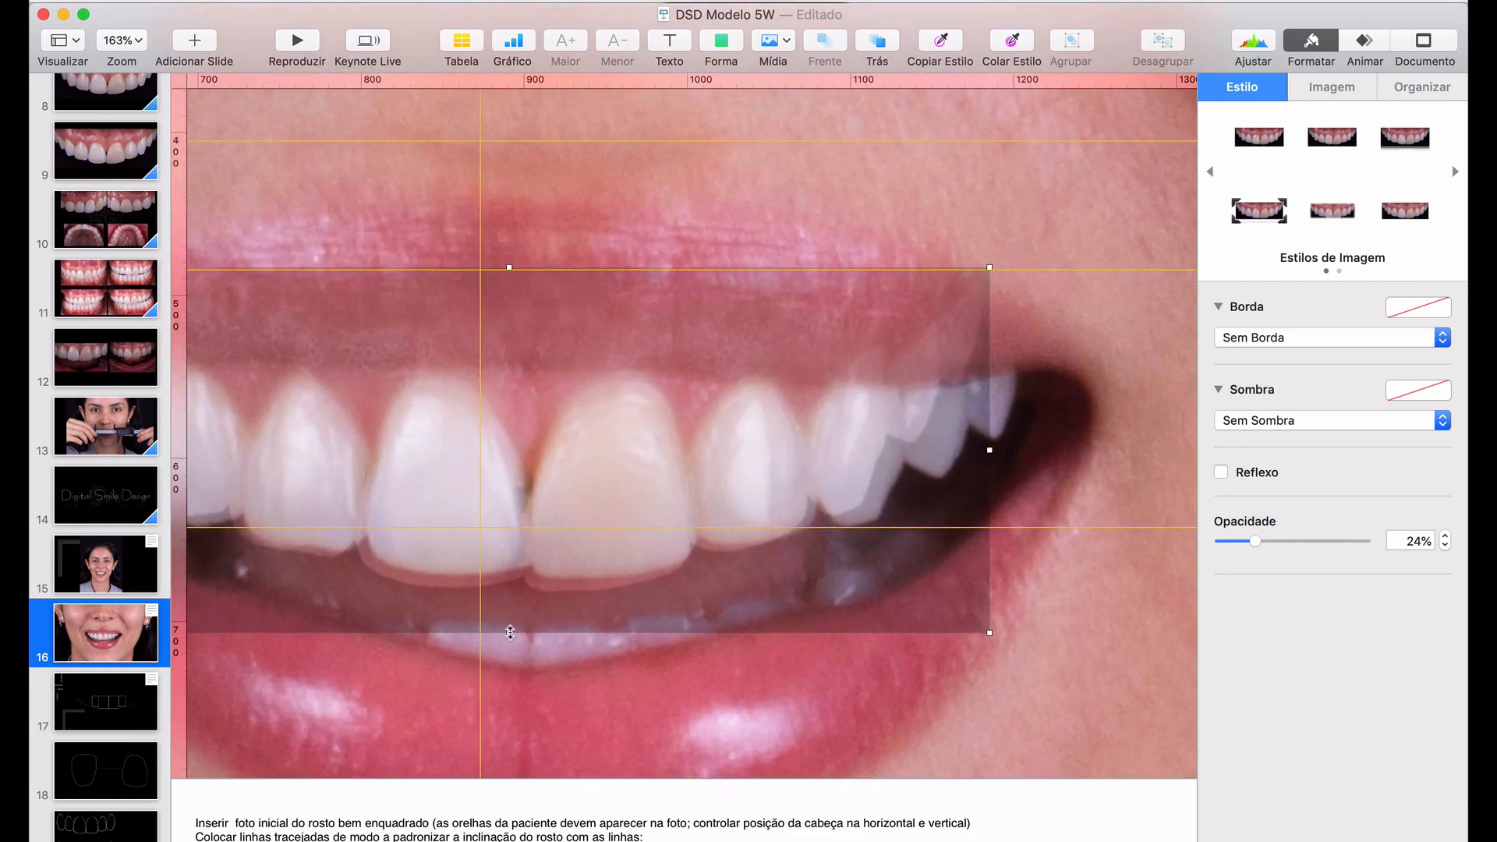
drag(509, 632, 578, 594)
scroll(573, 593, left, 4)
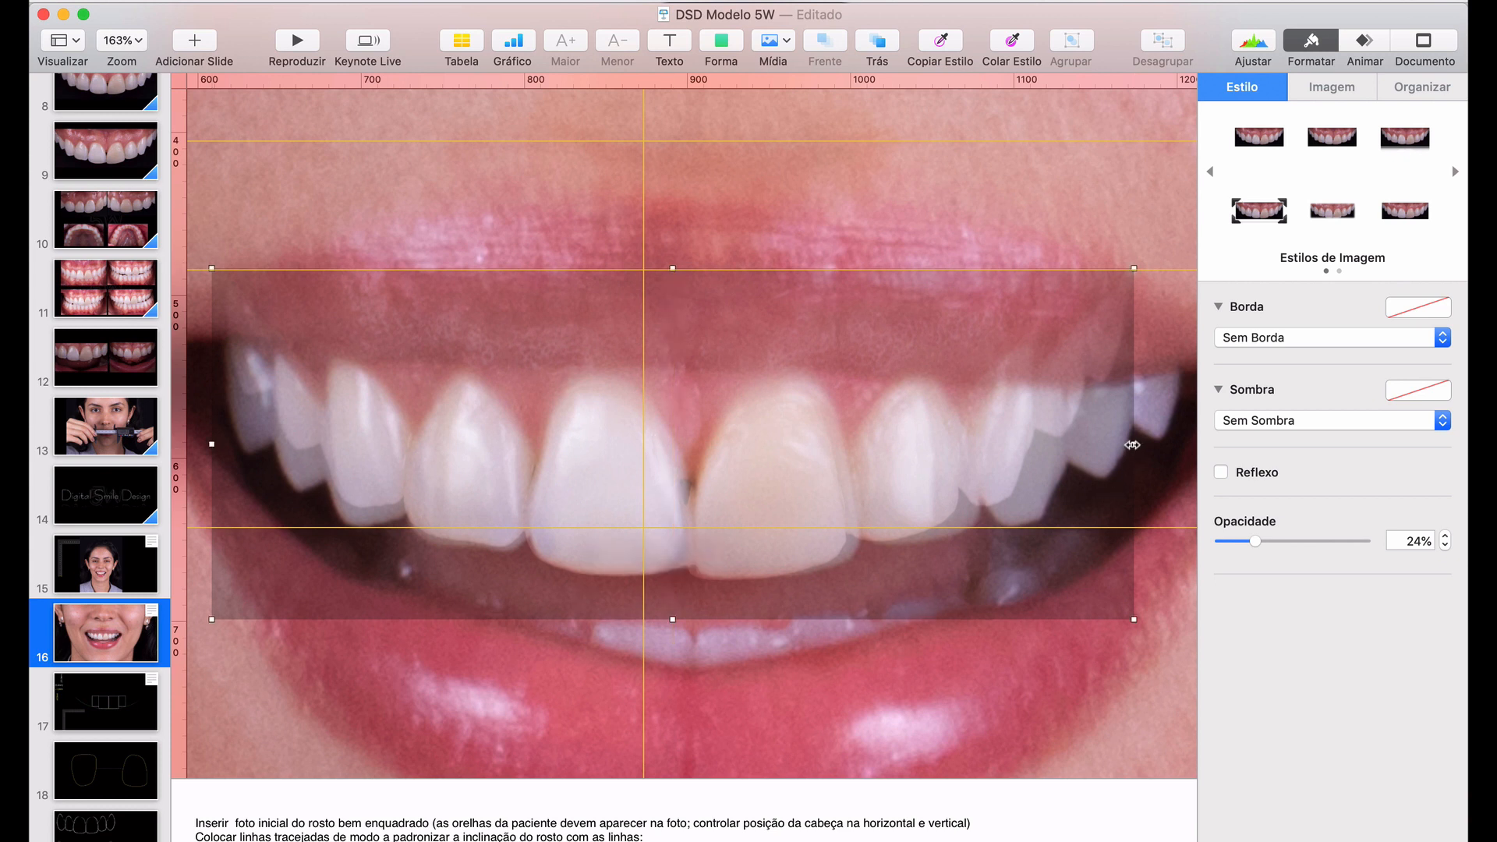
drag(1133, 445, 1155, 444)
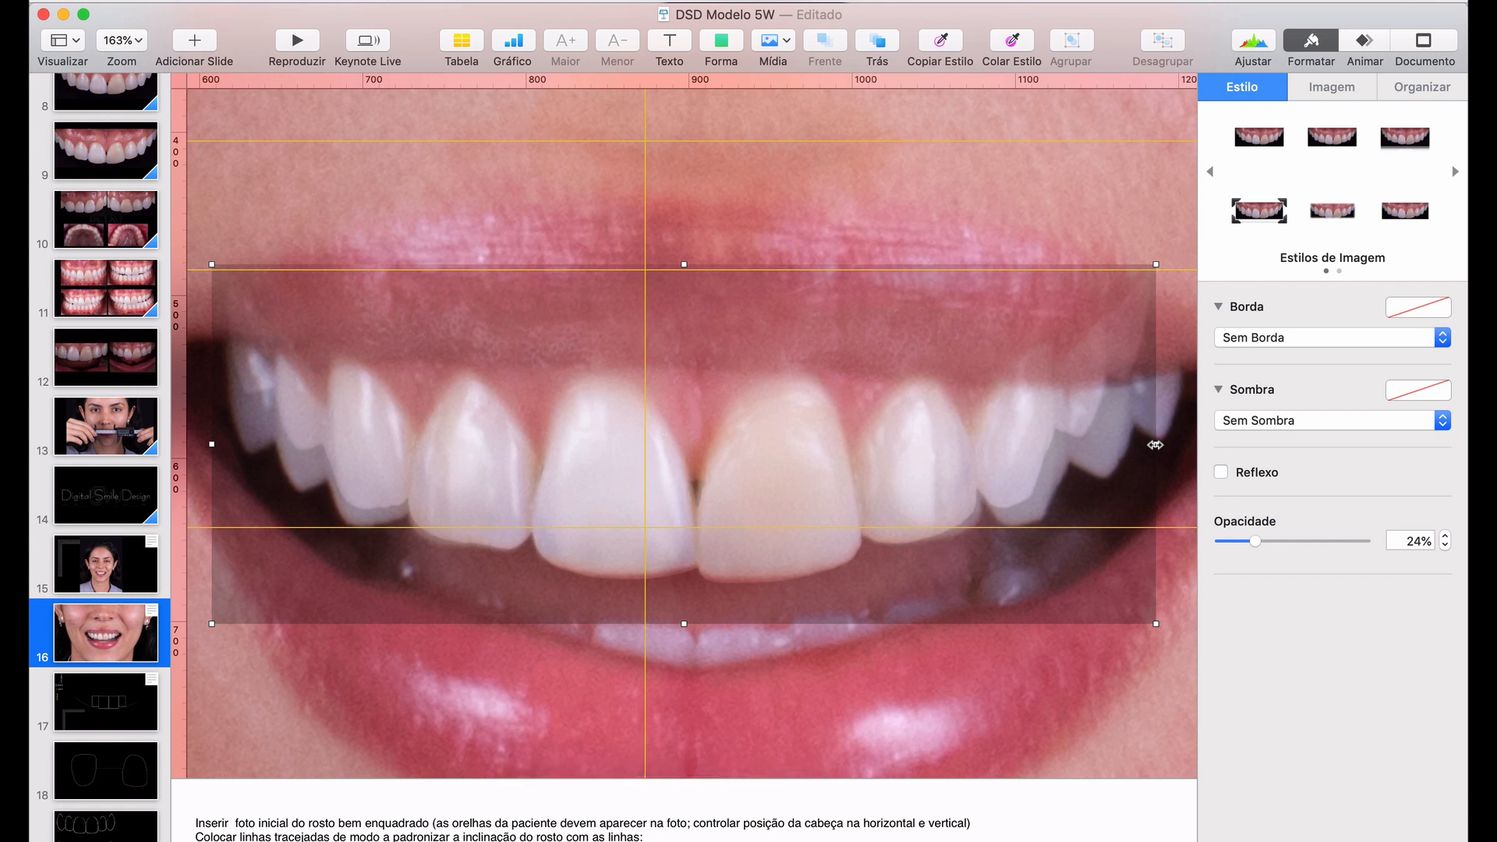
Fine-tune the overlay's vertical position and size on the central incisors, and restore its opacity to 100%
key(Up)
key(Up)
key(Down)
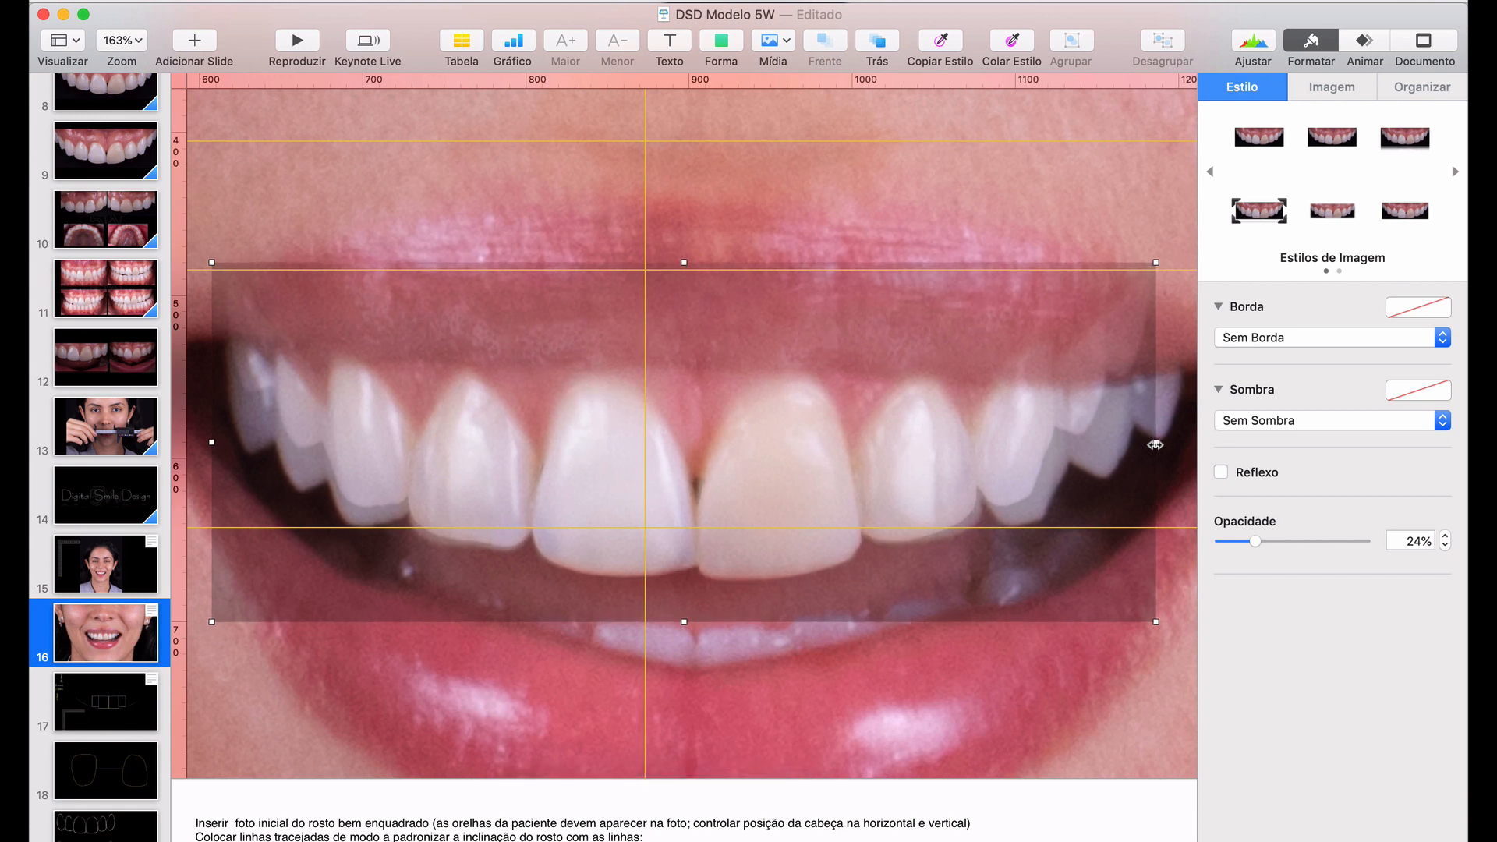
key(Down)
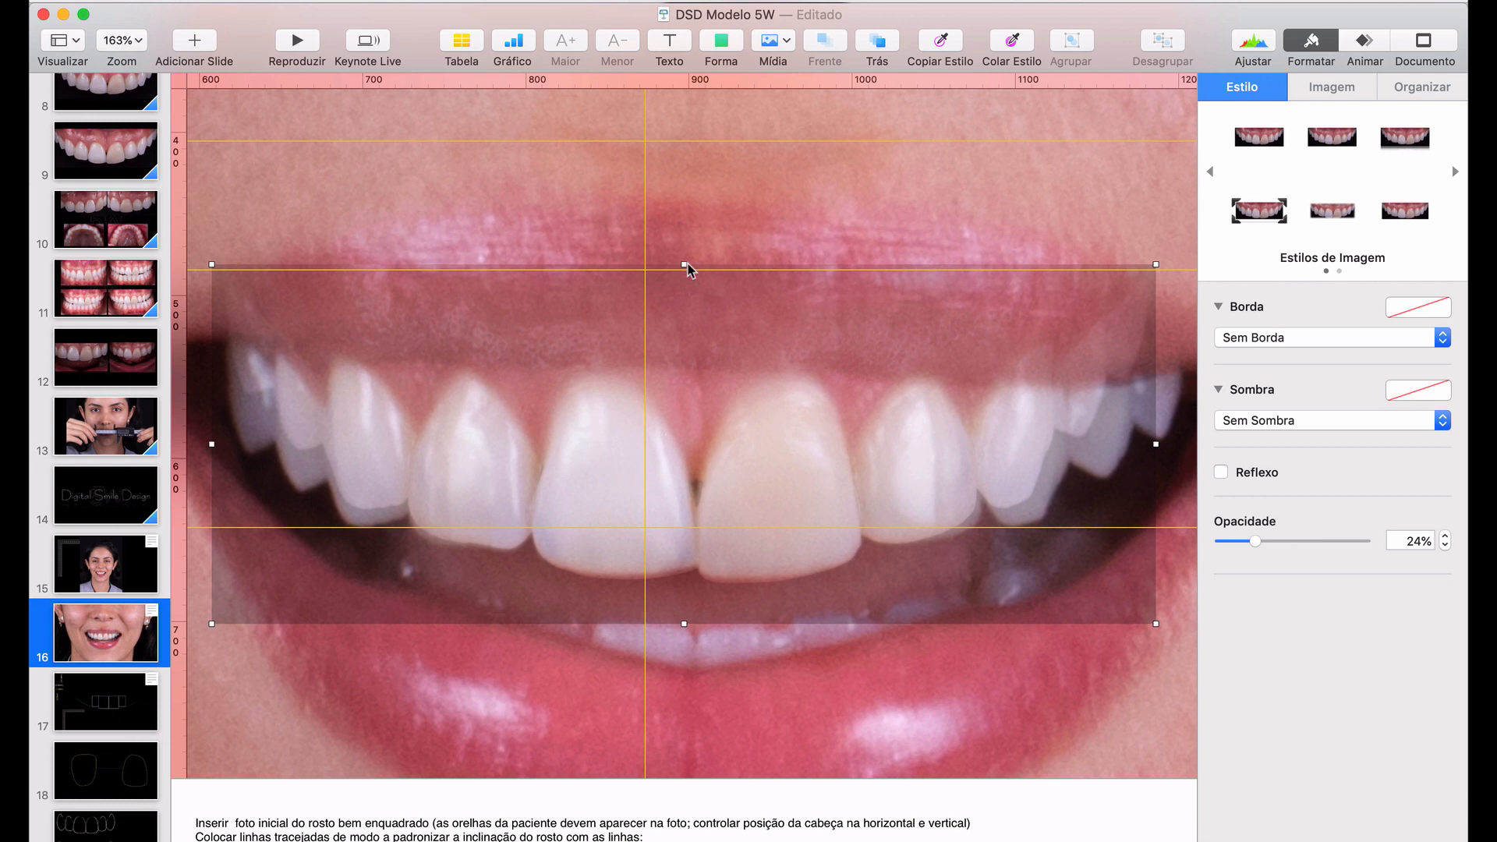
mouse_move(1157, 263)
mouse_down()
mouse_move(1140, 258)
mouse_move(1159, 263)
mouse_up()
drag(1262, 542, 1370, 543)
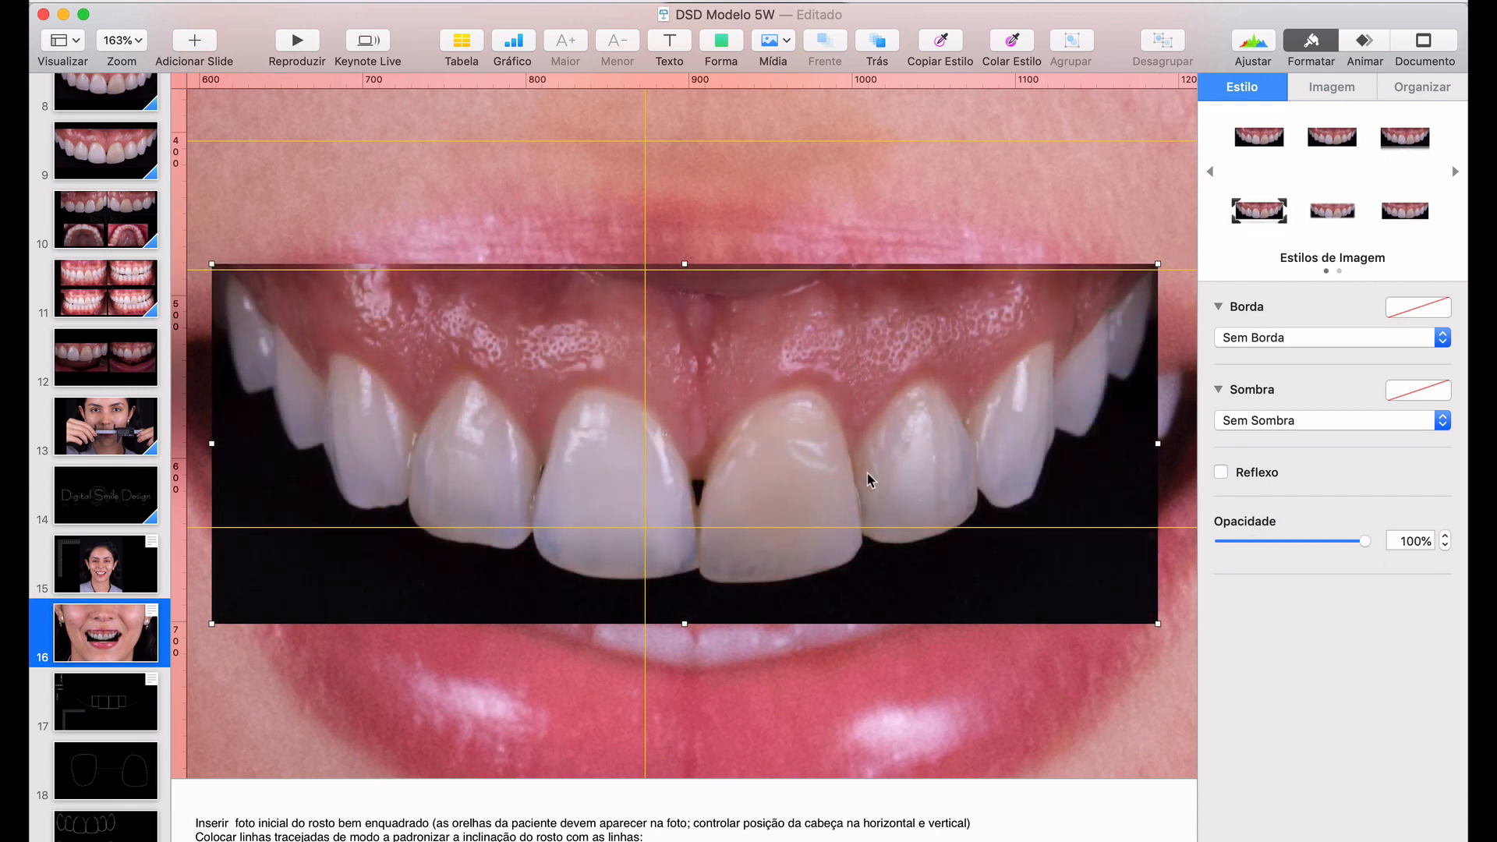
Move all objects on slide 16 down together until the eyes fall within the slide, and send the face photo to the back
scroll(869, 479, down, 10)
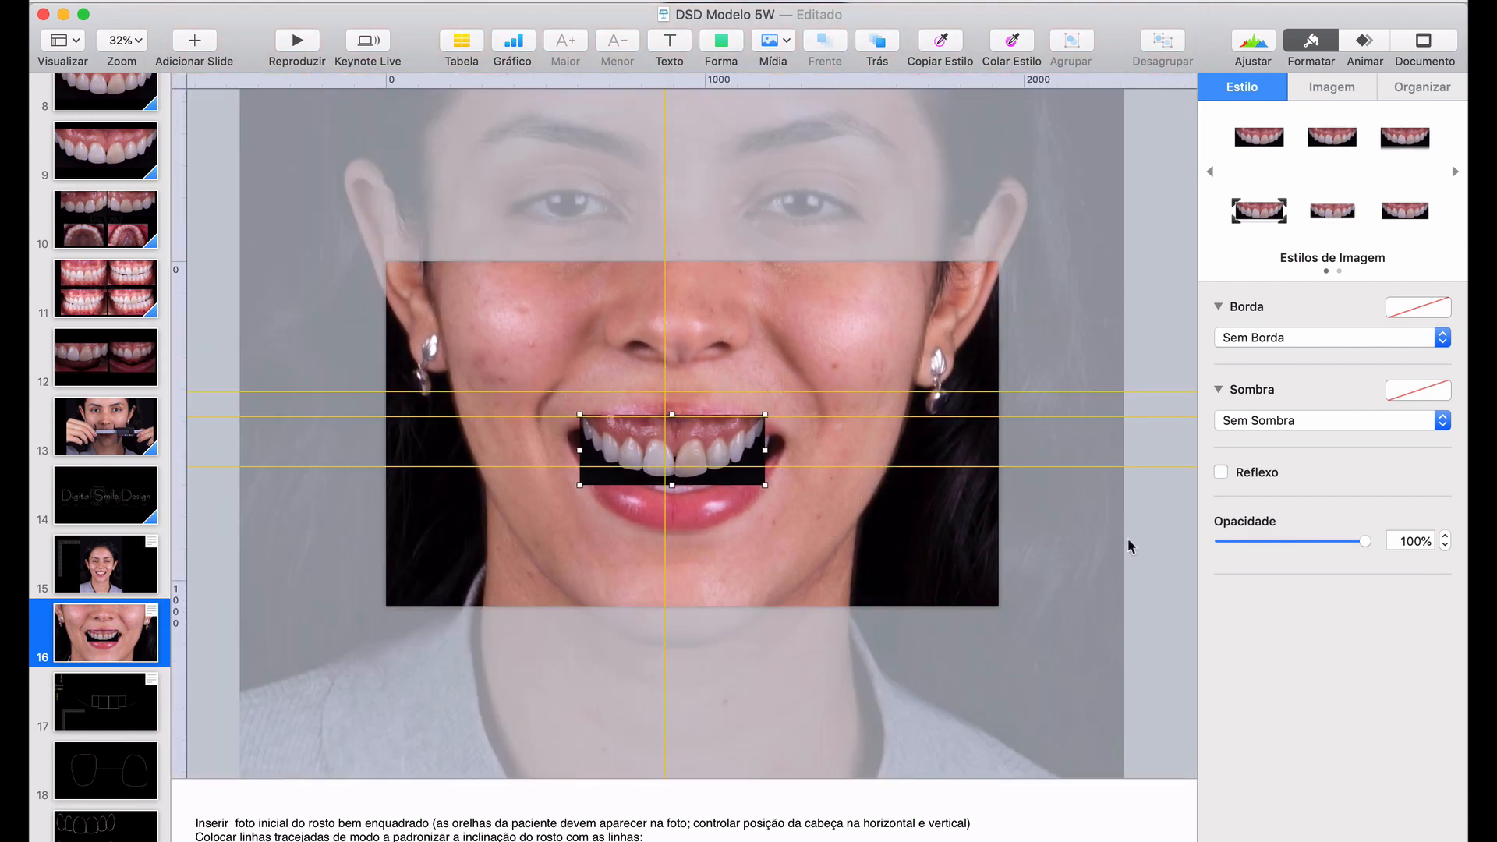
drag(1162, 556, 582, 311)
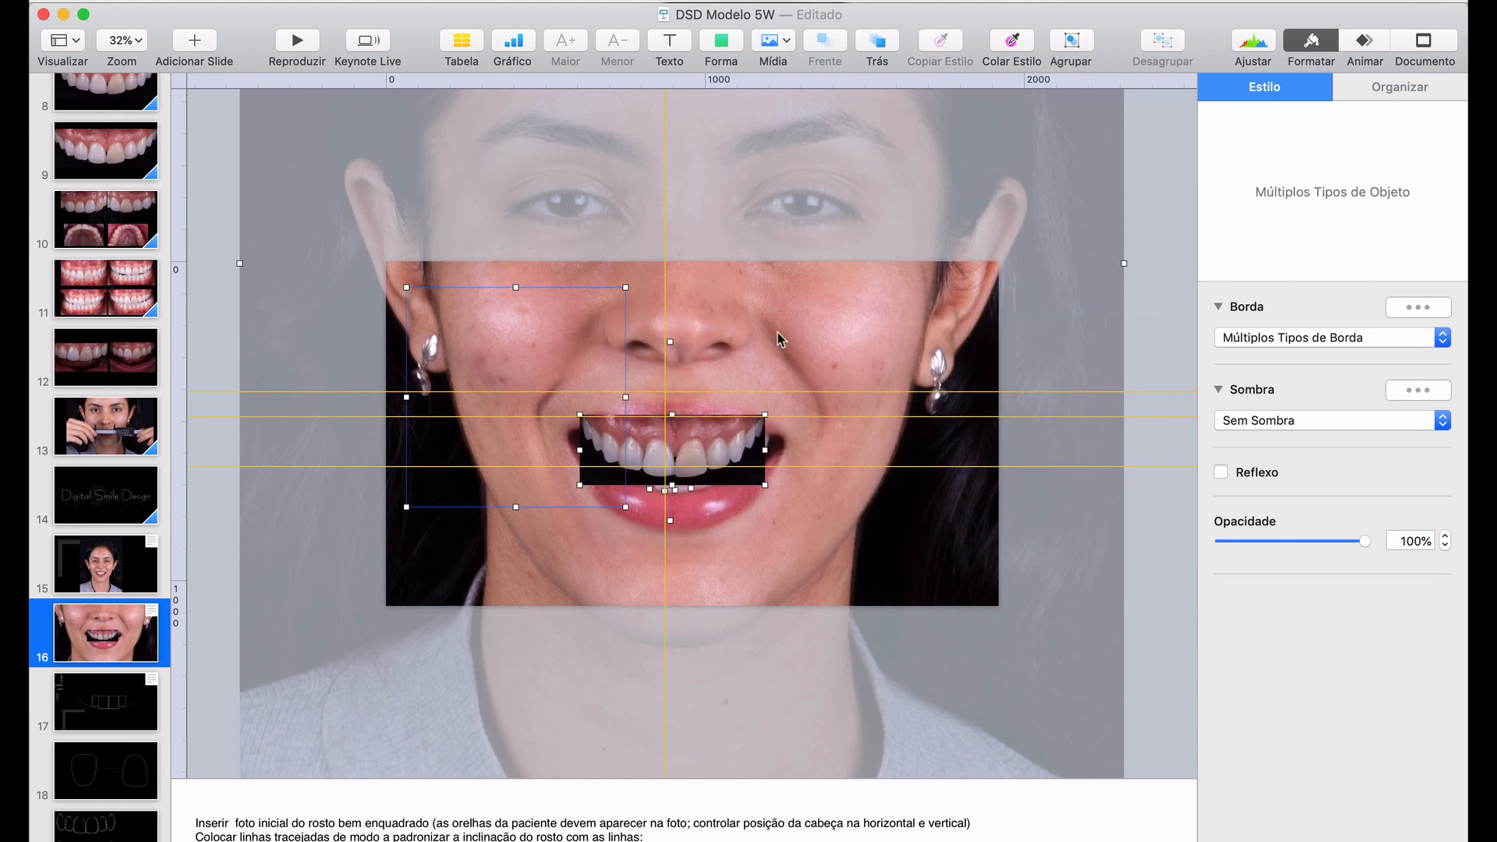
drag(778, 332, 778, 433)
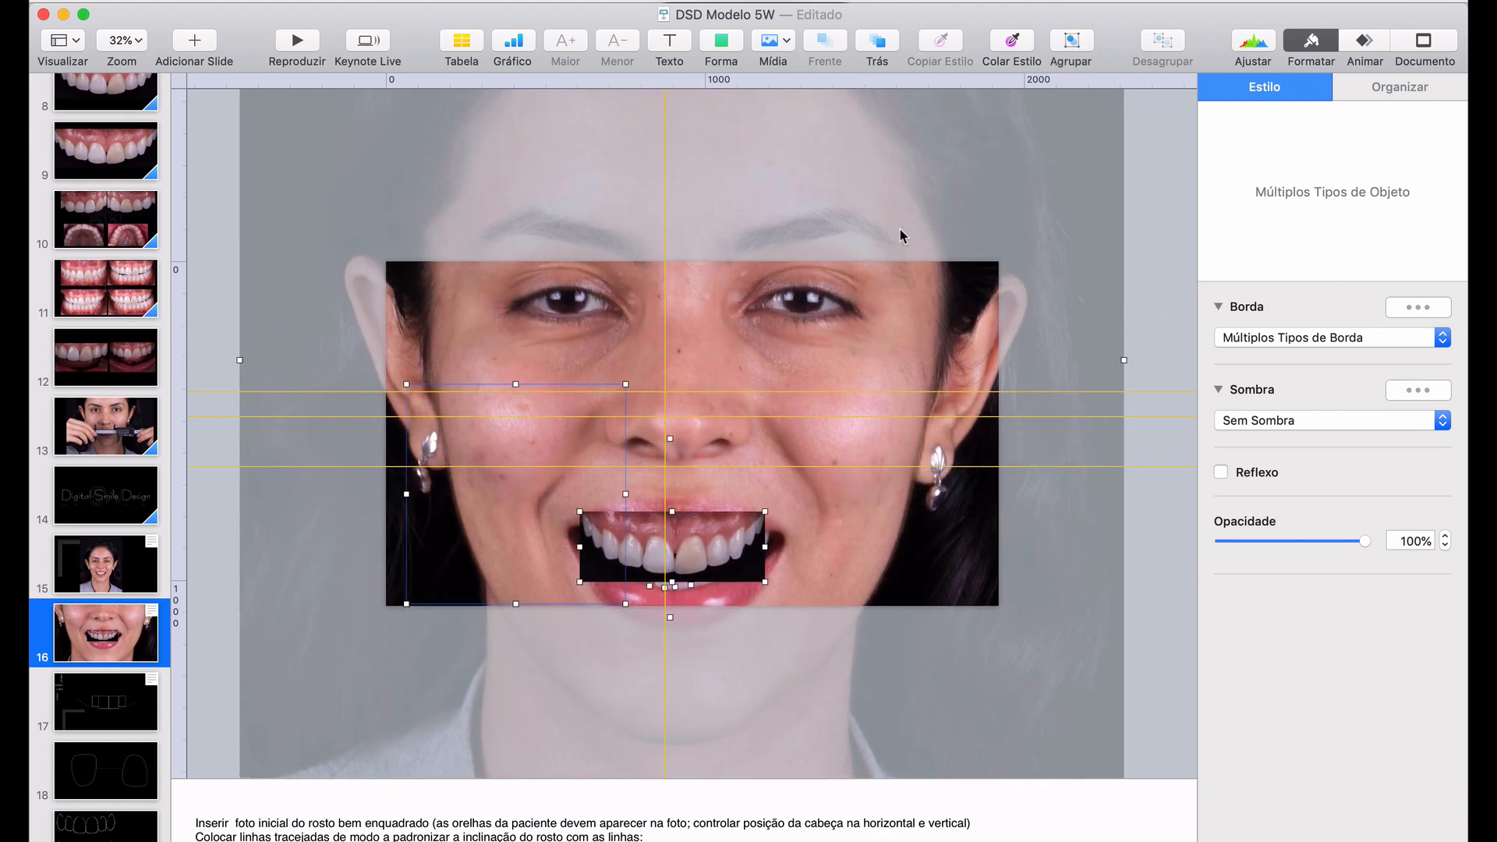
click(1177, 193)
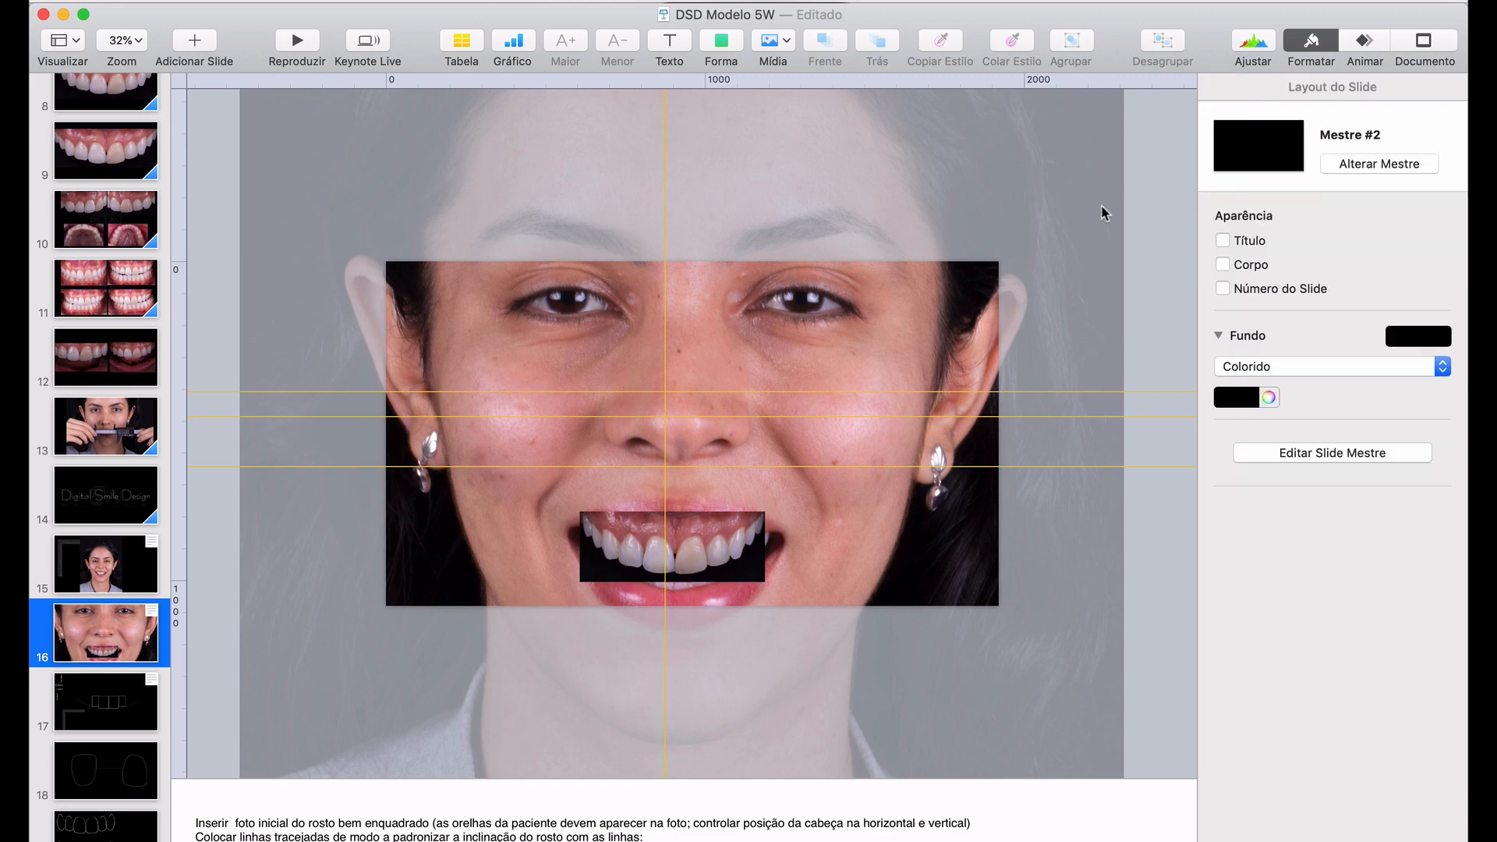
drag(1151, 181, 901, 310)
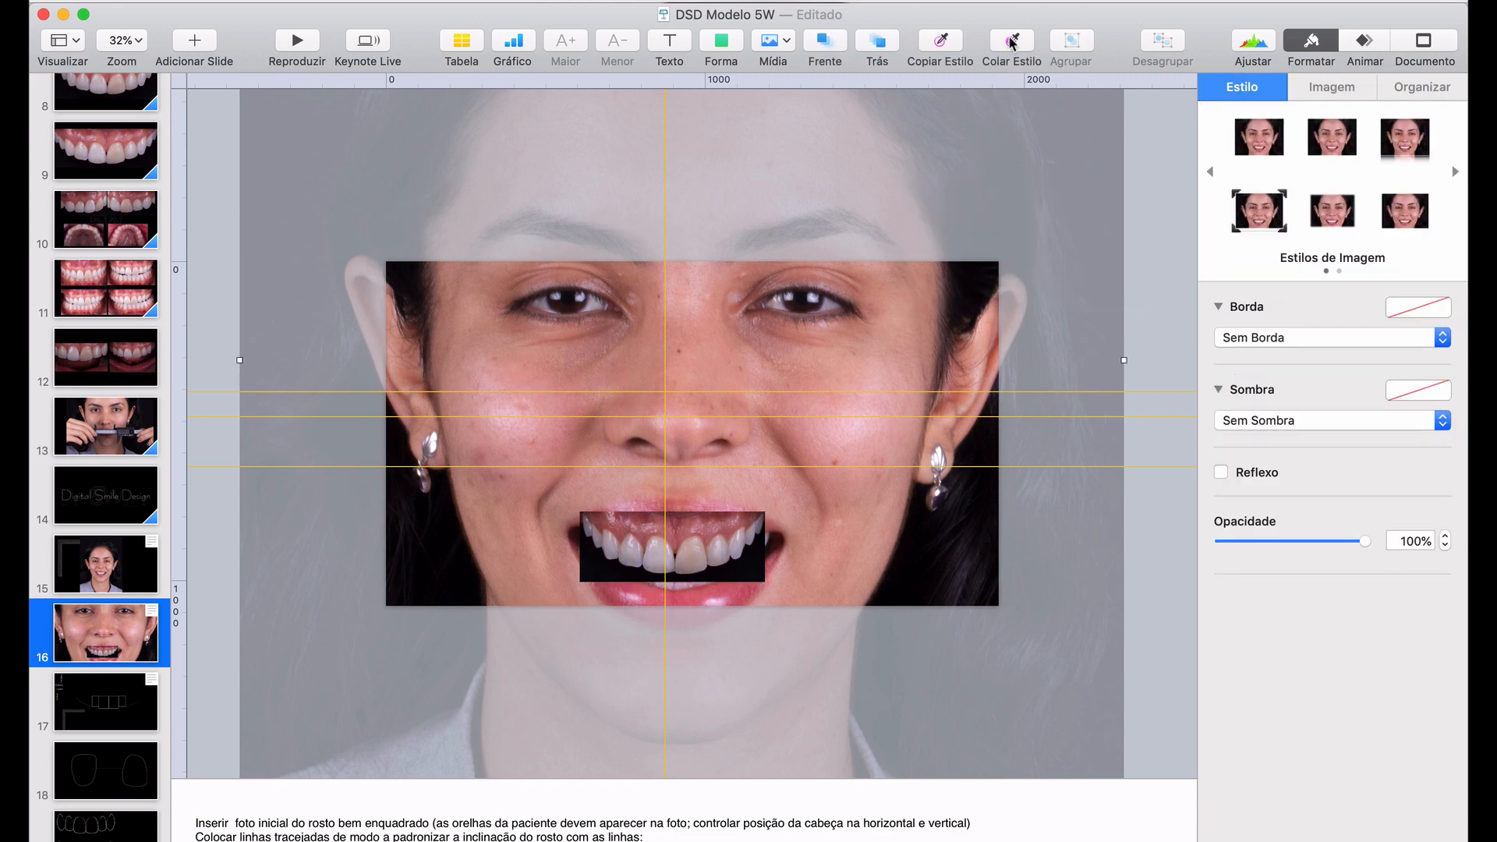
click(873, 51)
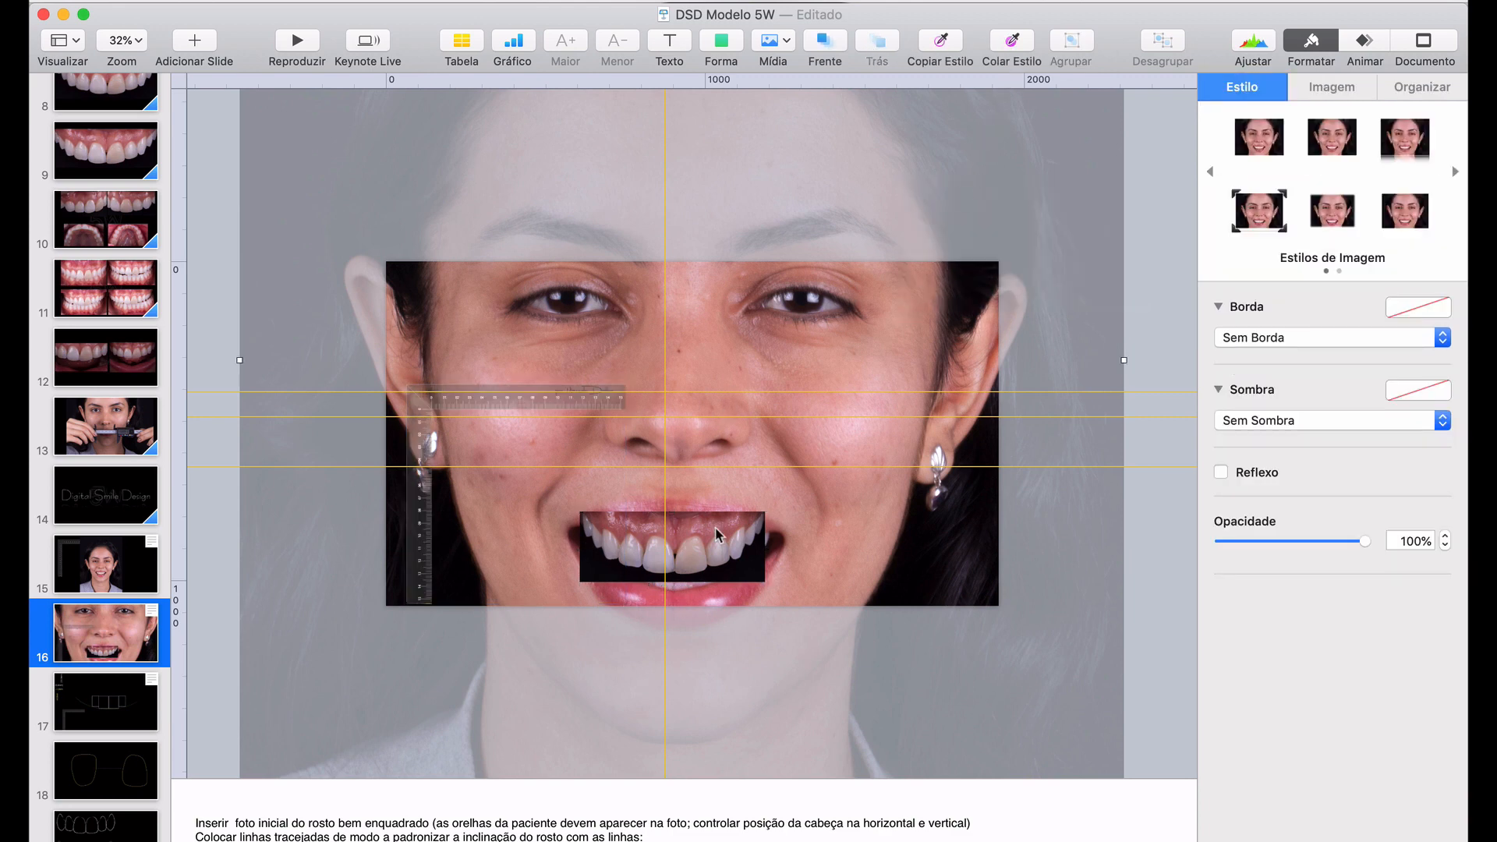
Move the L-shaped ruler up between the eyes and enlarge it until it reaches past the far side of the face
click(425, 403)
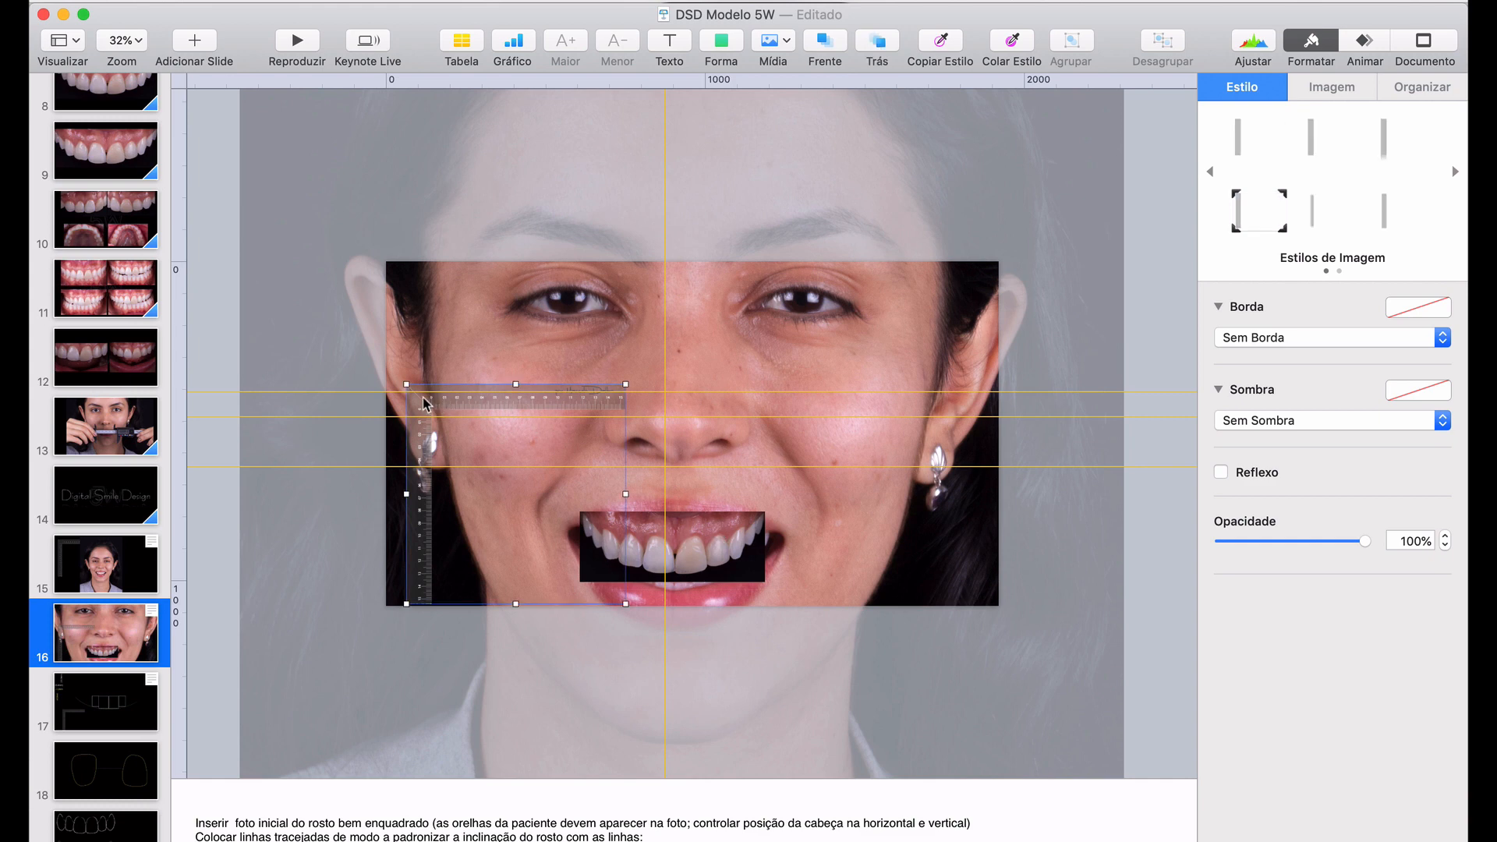
drag(425, 403, 560, 292)
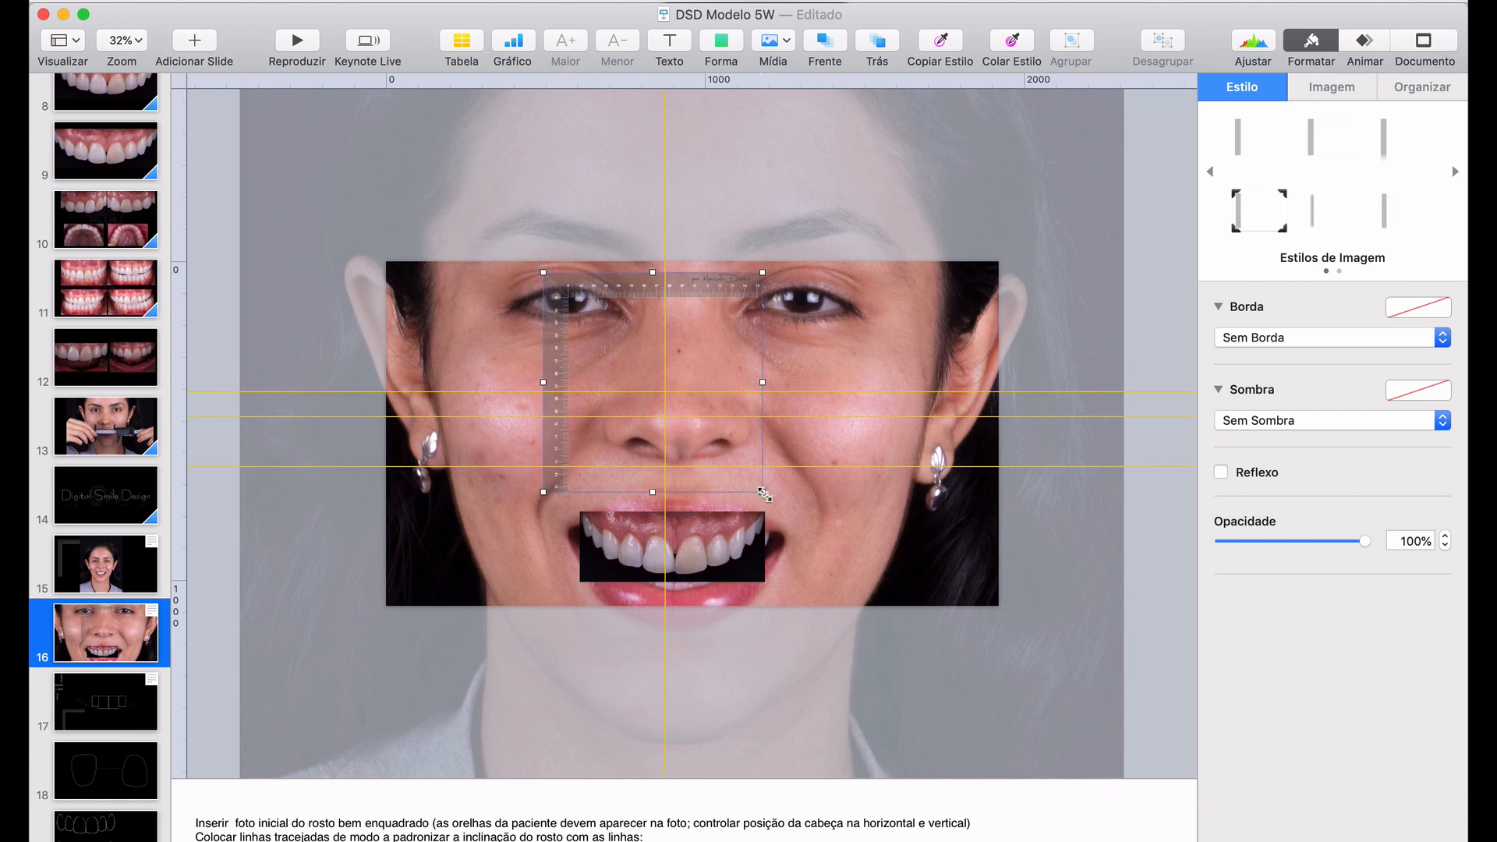
drag(765, 494, 1196, 705)
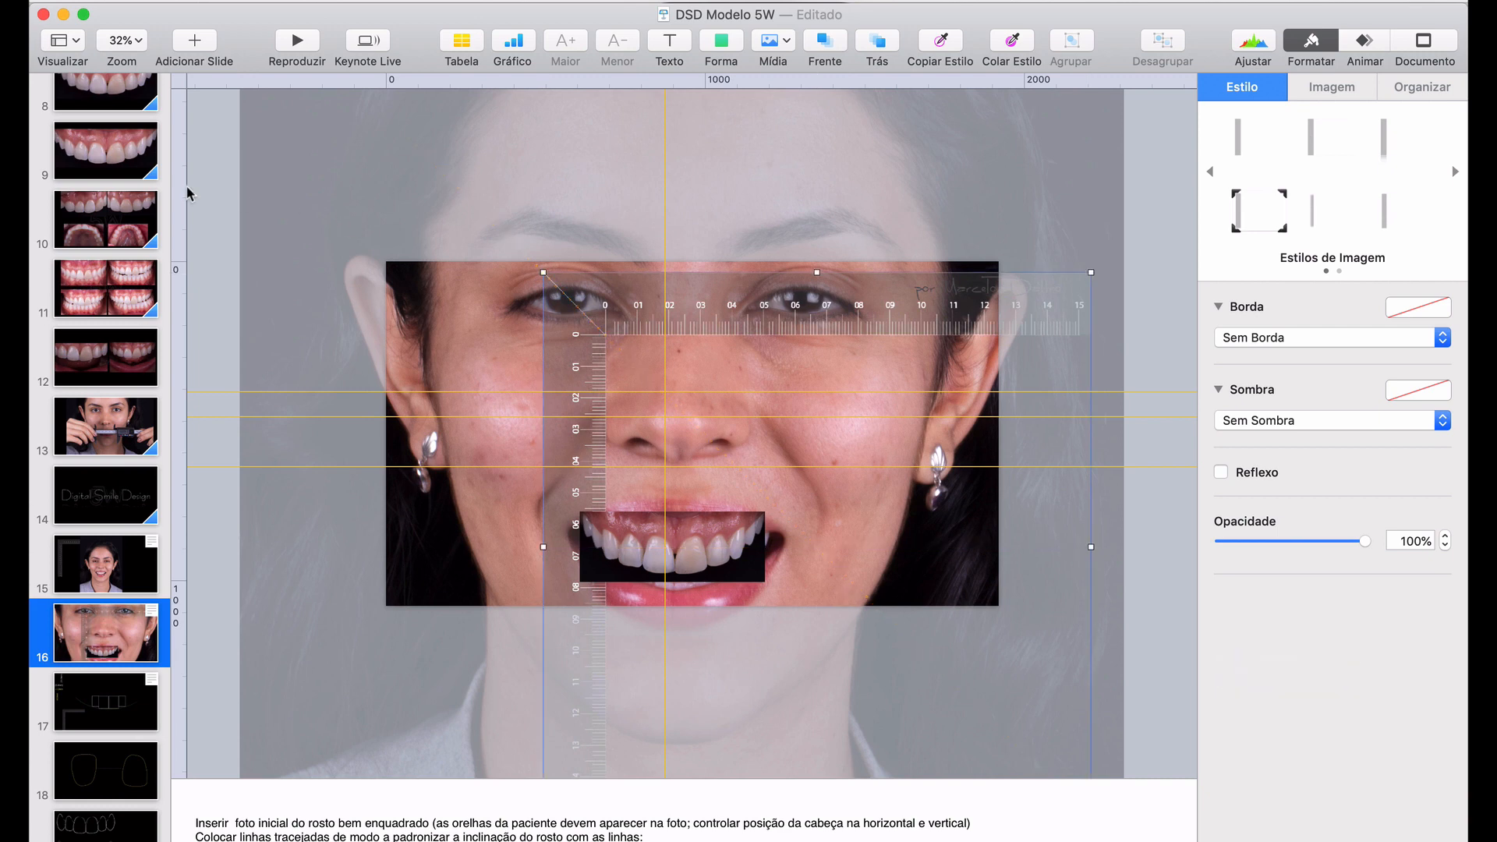
Add vertical guides through both pupils and move the facial midline guide out to the side of the face beside the earring
drag(178, 199, 567, 197)
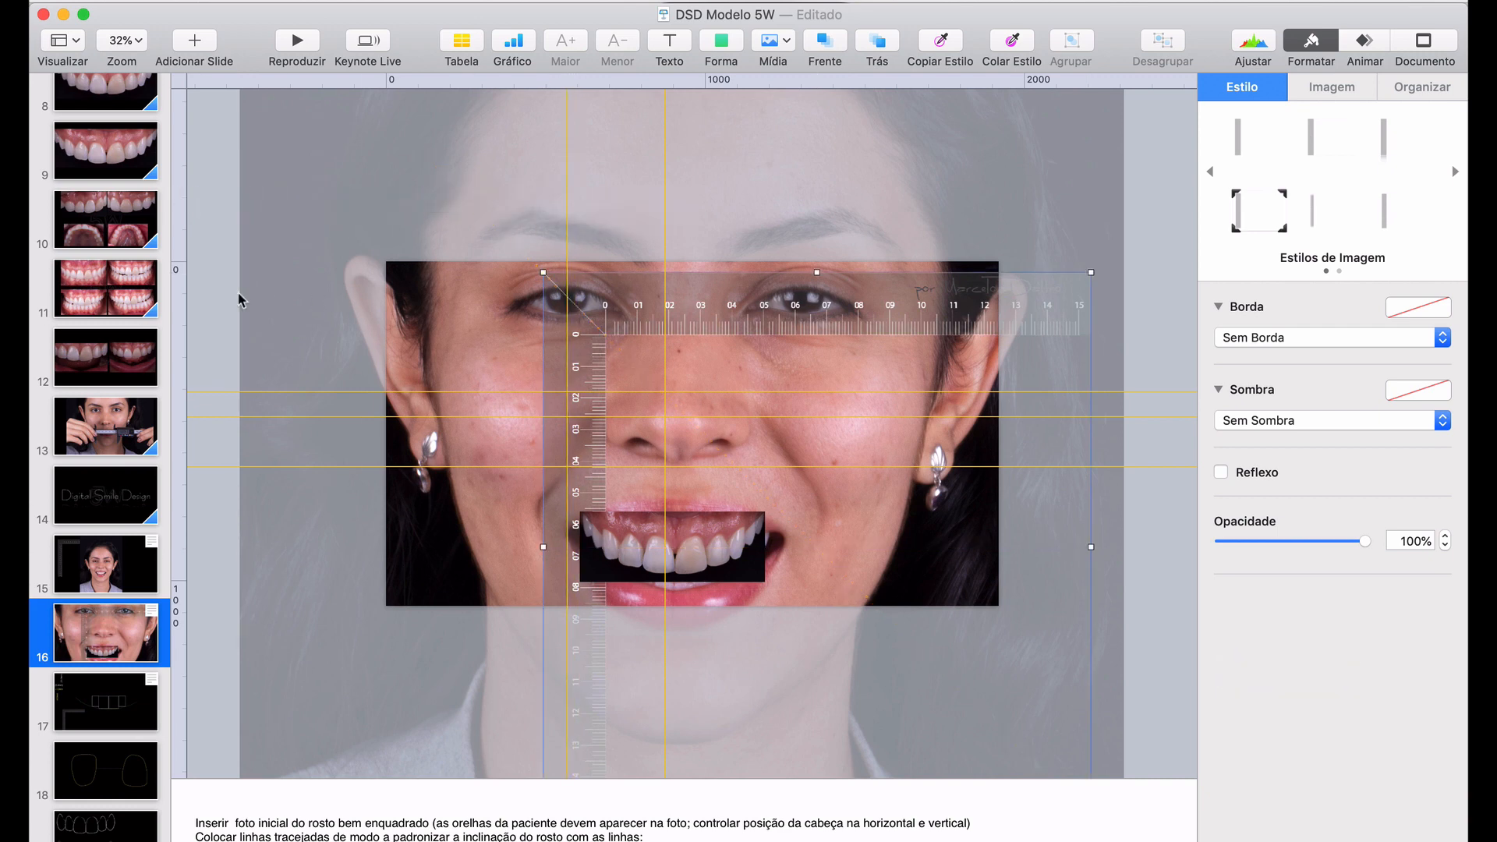
drag(181, 281, 801, 251)
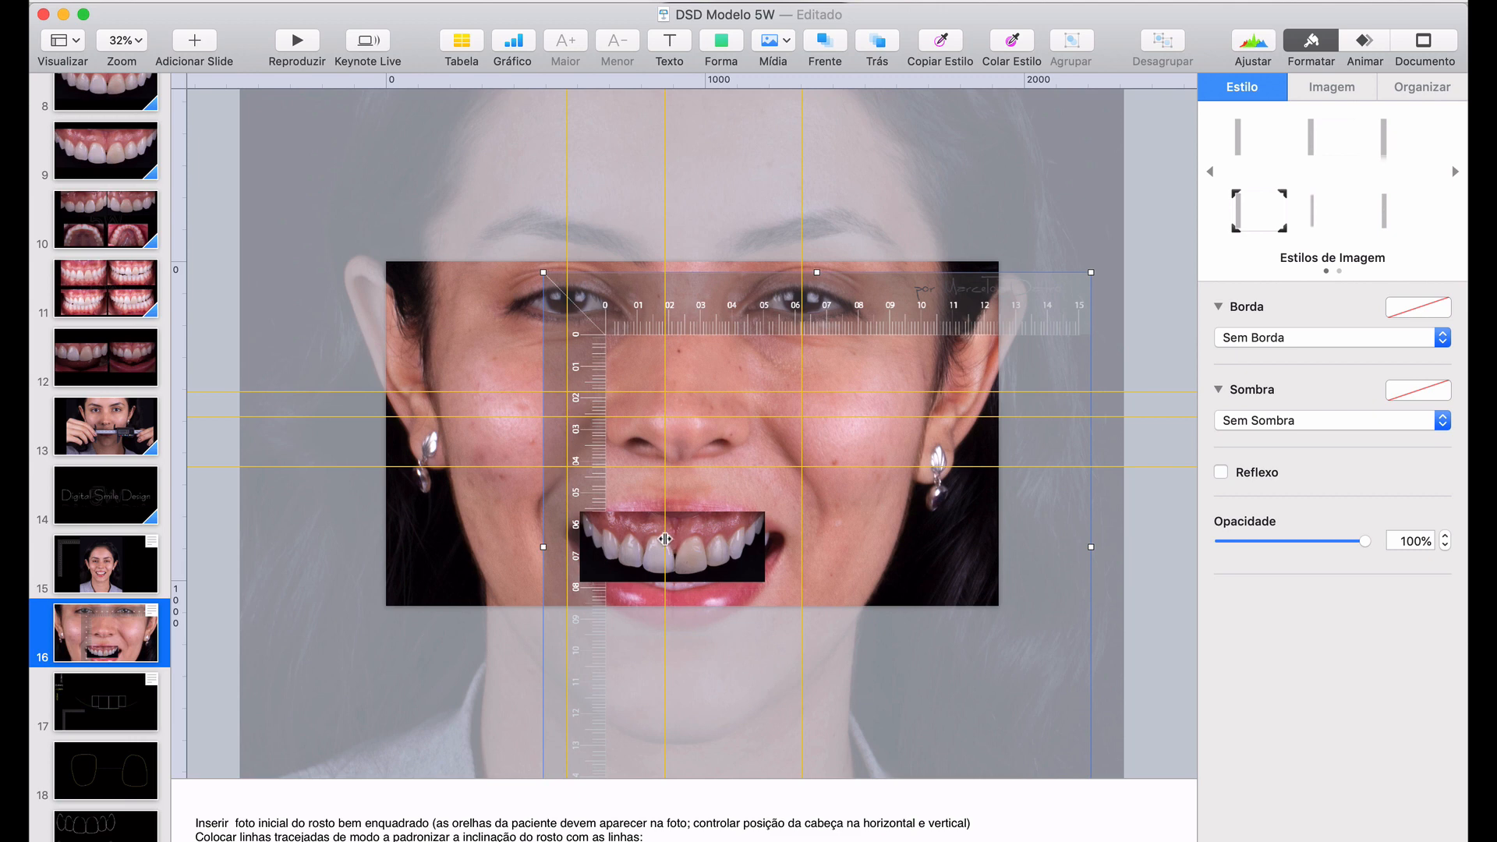
drag(665, 539, 444, 524)
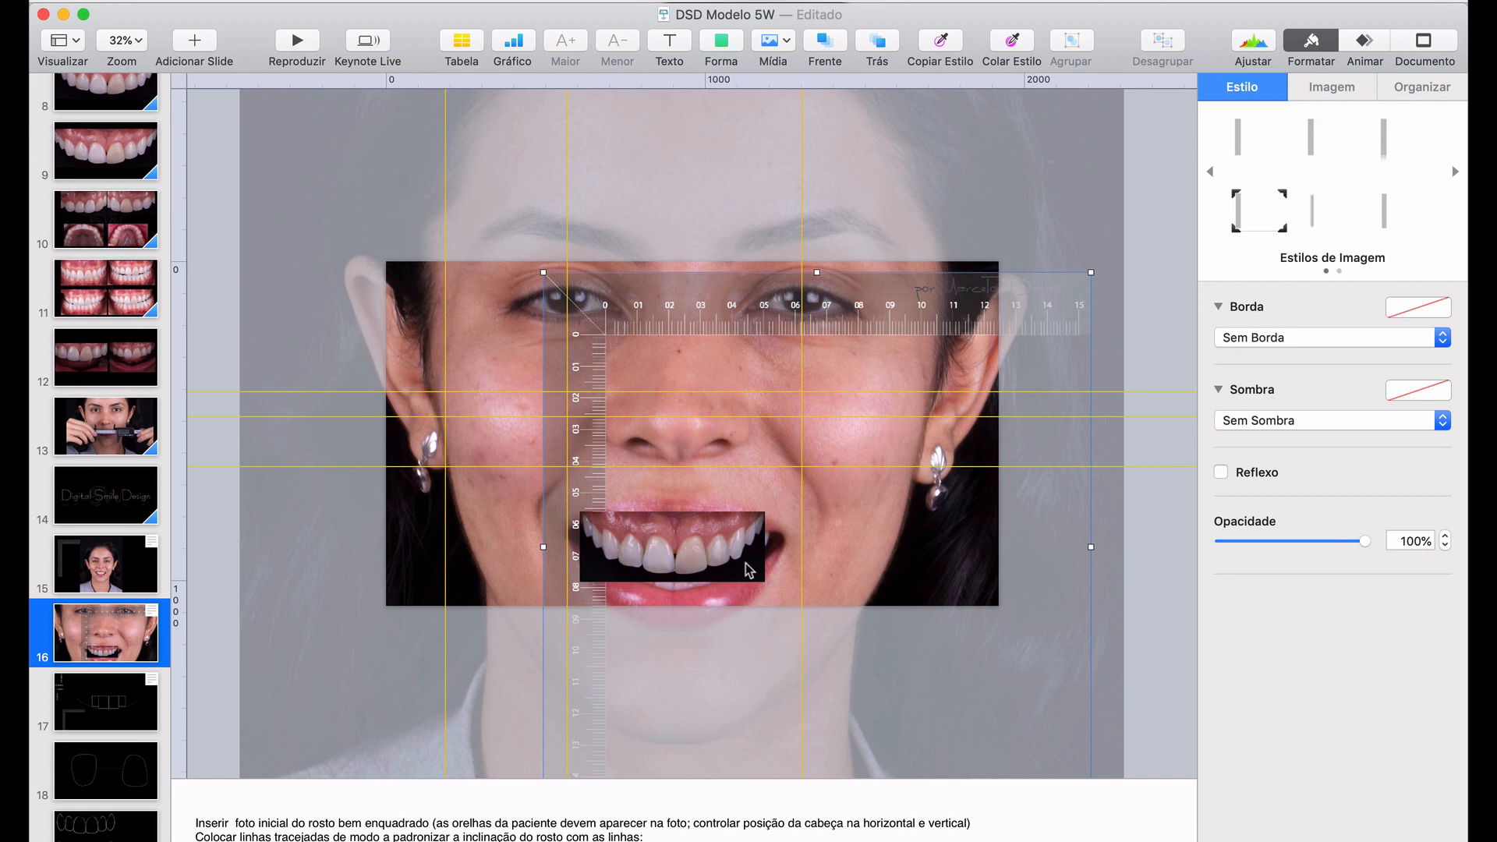
Move the L-shaped ruler sideways until its zero line sits on the vertical guide through the left-hand pupil
scroll(828, 333, up, 5)
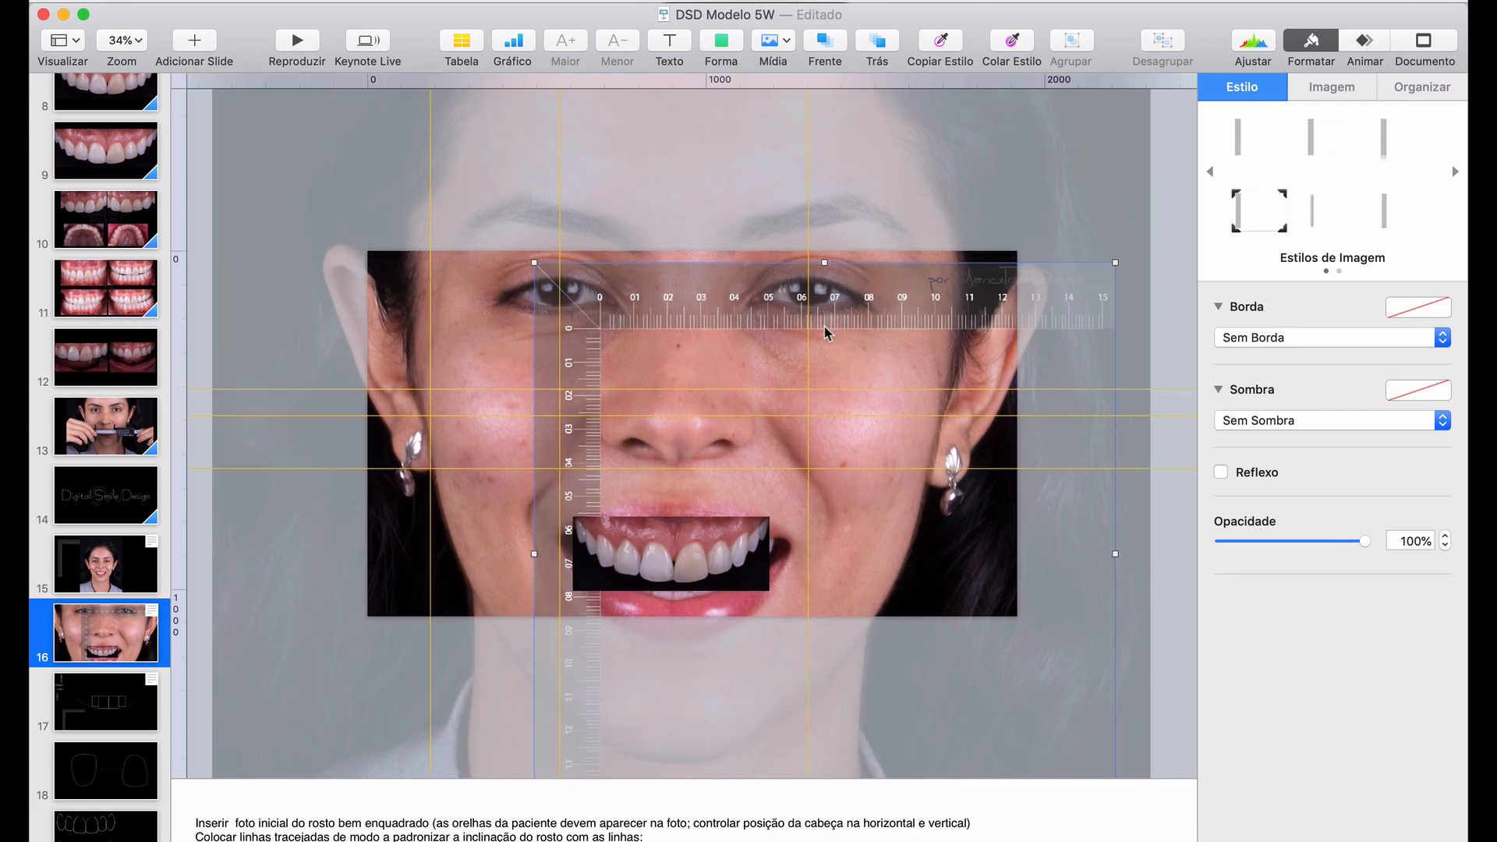
scroll(828, 332, up, 3)
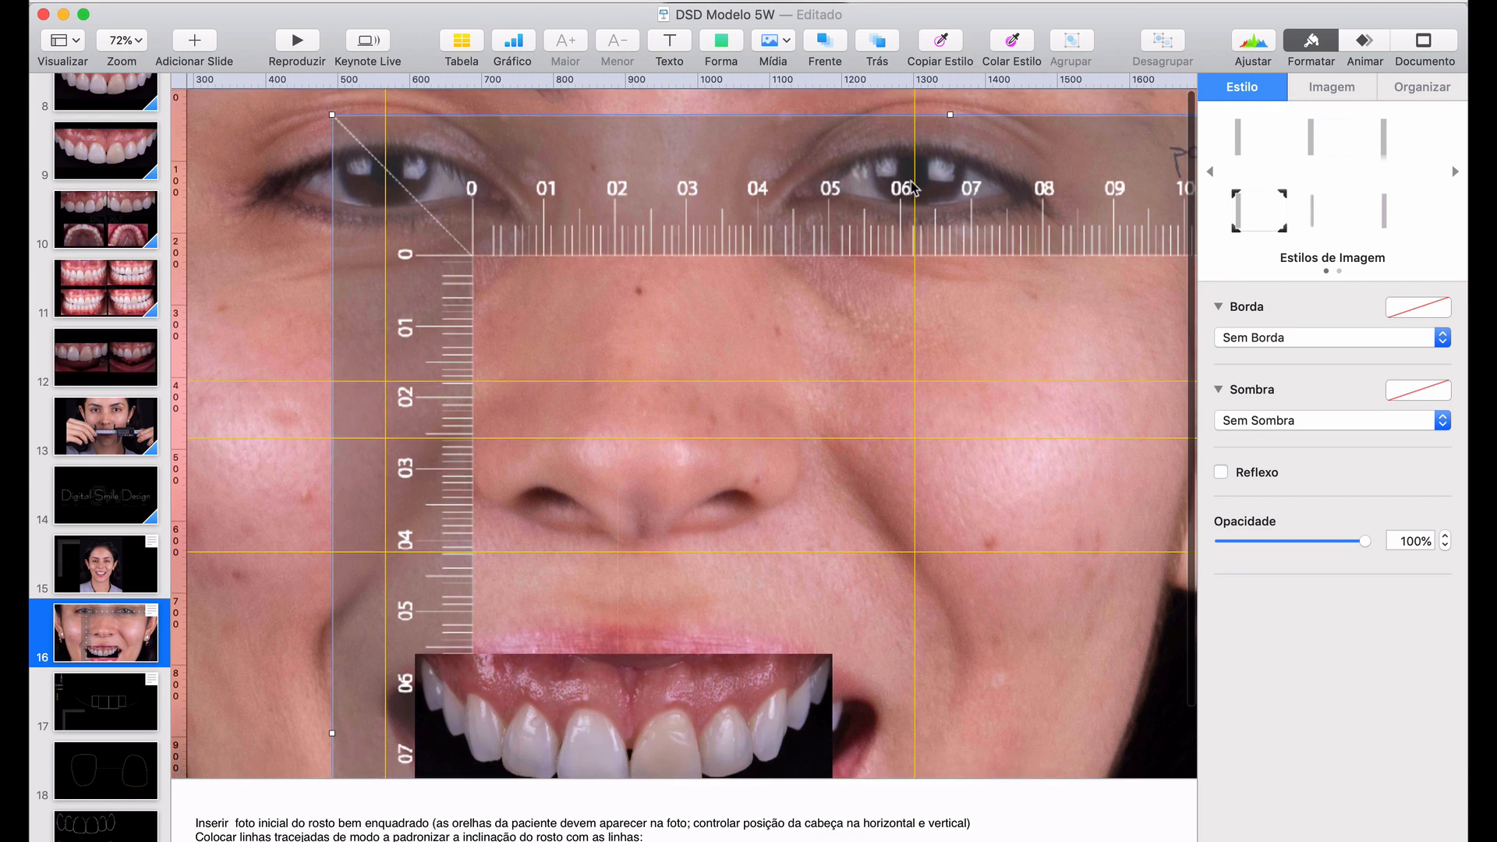
drag(840, 163, 751, 162)
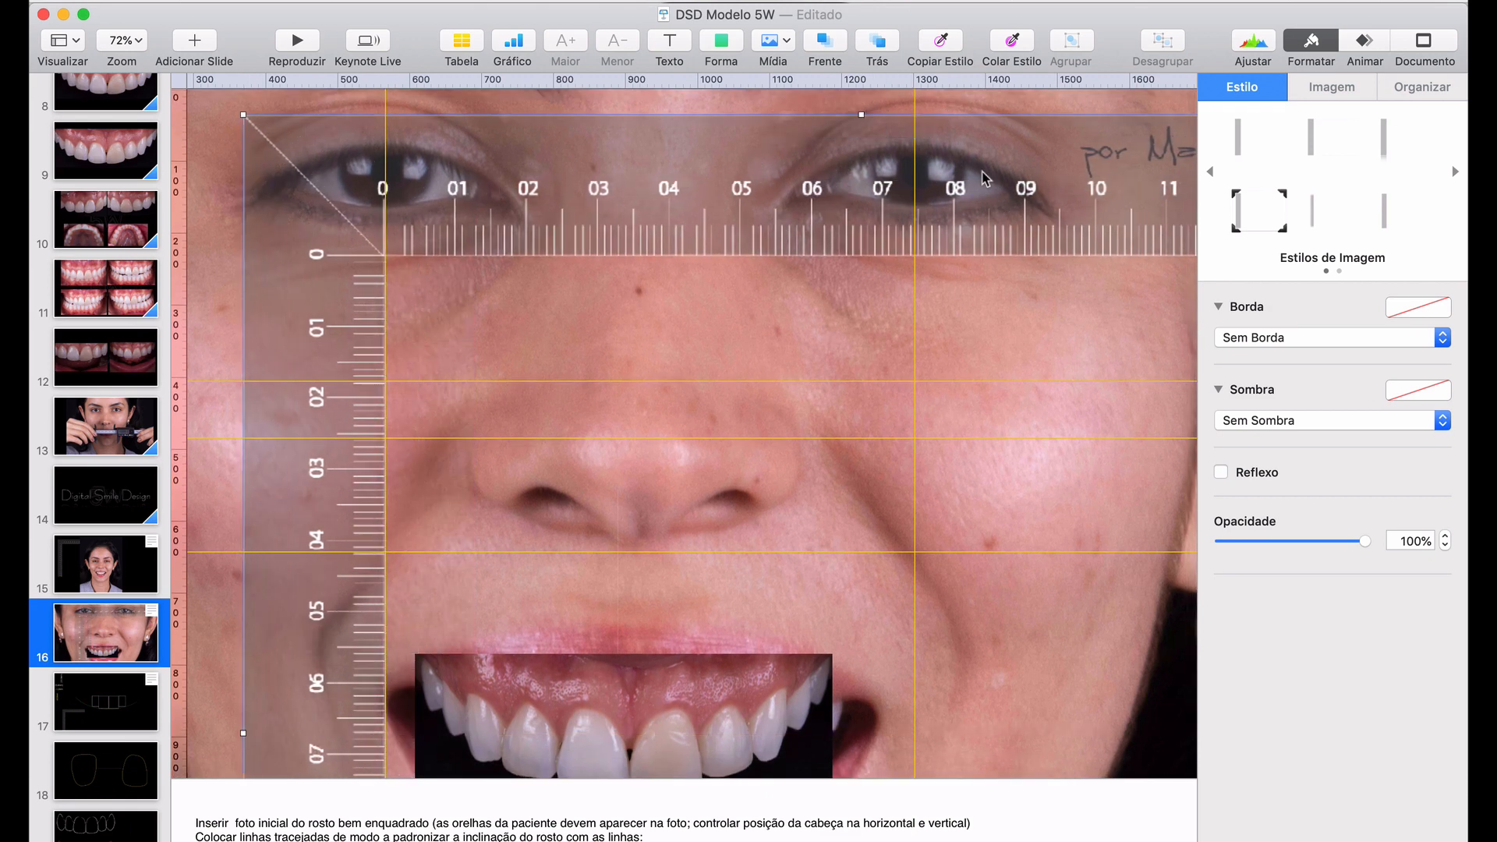
scroll(1002, 182, down, 3)
scroll(1002, 182, down, 3)
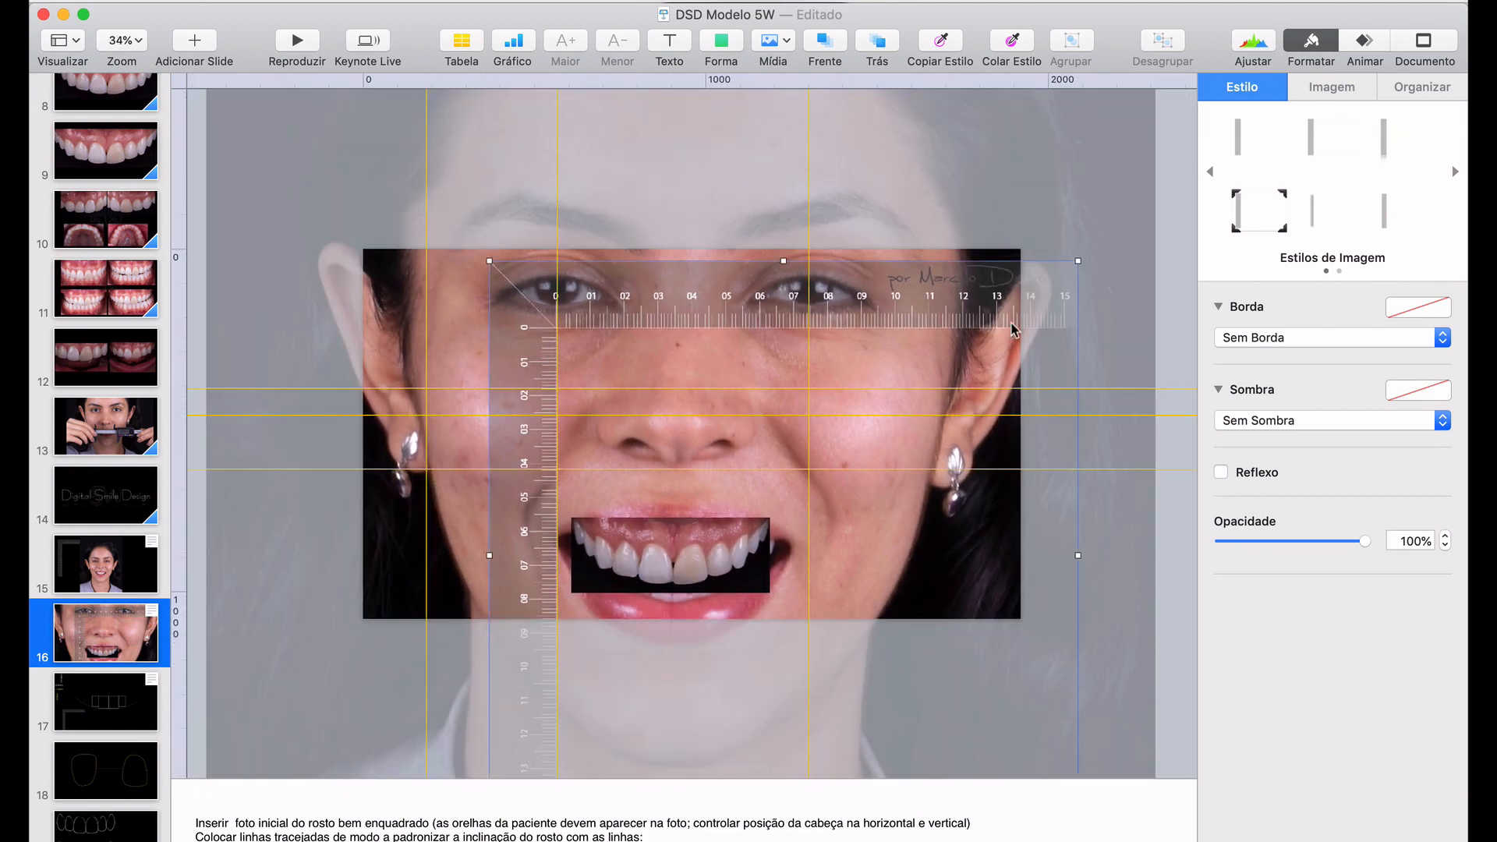
Enlarge the ruler with its zero at the left-hand pupil guide until the other pupil guide falls near the 06 mark
drag(1080, 258, 1198, 139)
drag(1068, 189, 1041, 275)
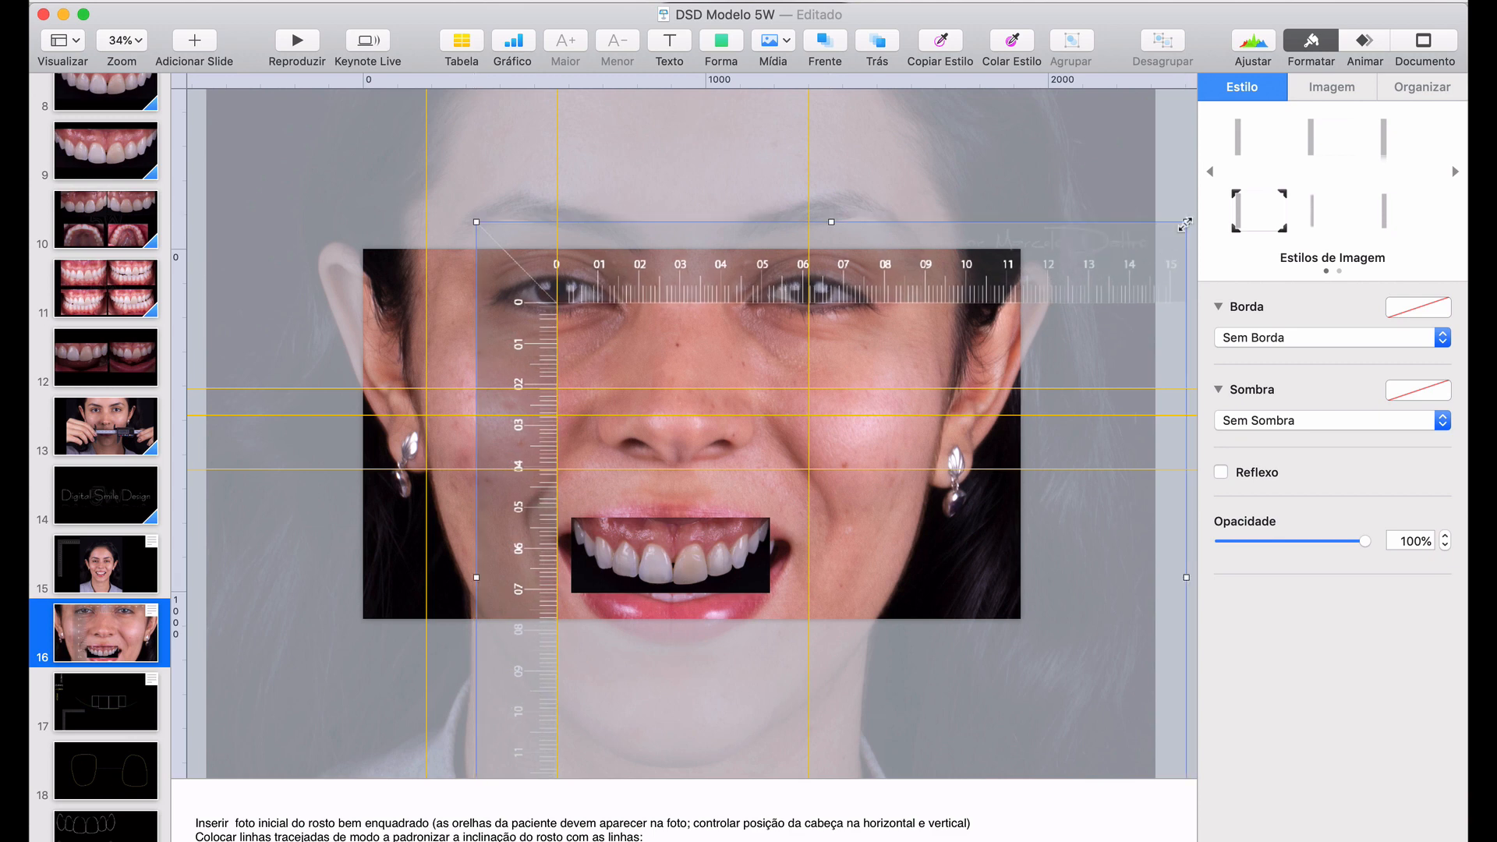
drag(1186, 221, 1218, 197)
Lower the ruler to the nose and fine-tune its size and position, keeping zero on the left-hand pupil guide and the other guide just short of 06
scroll(893, 326, up, 10)
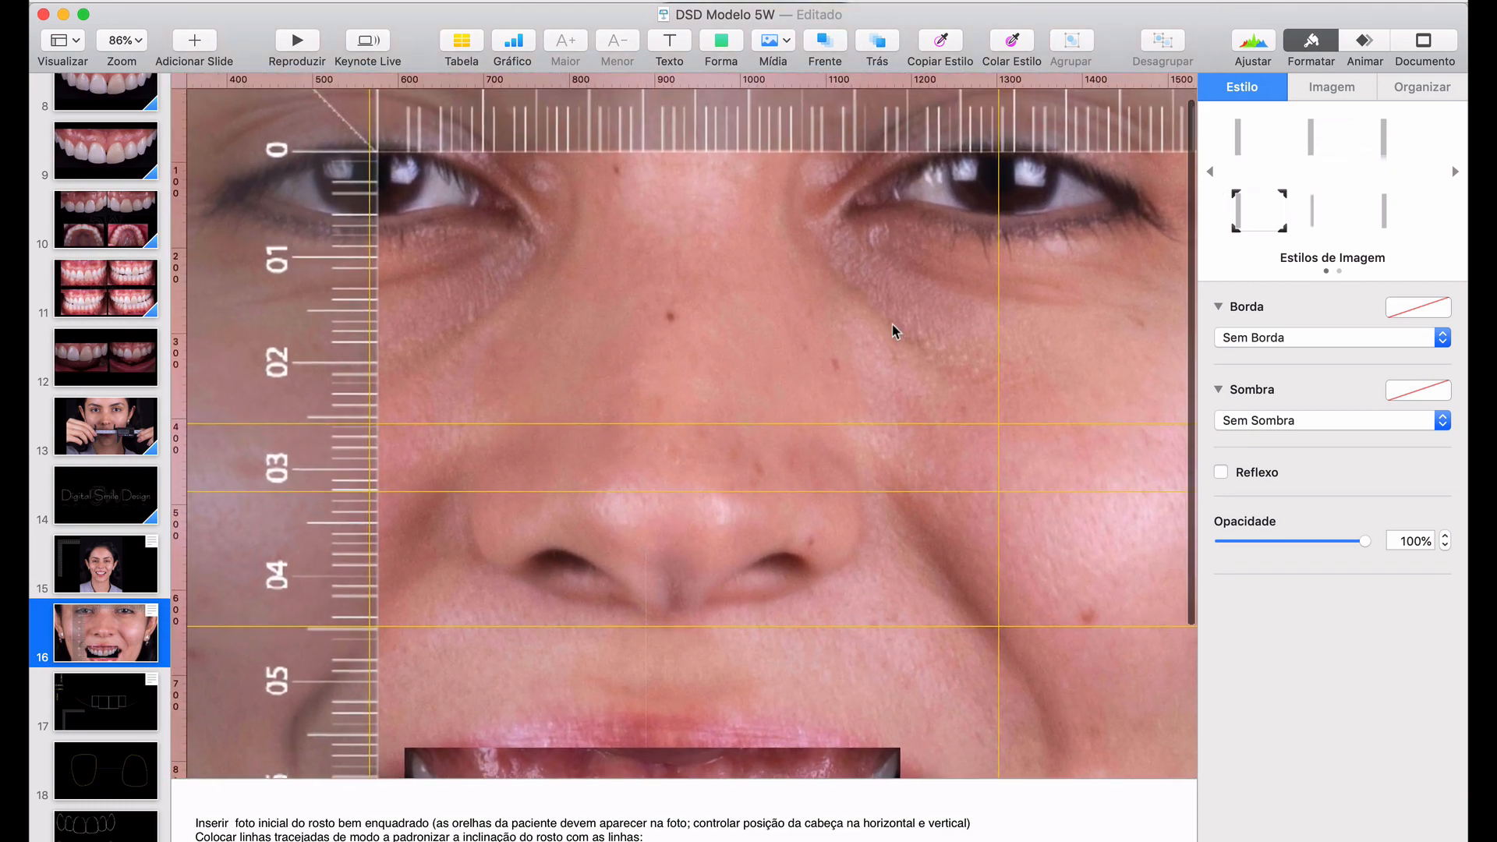
drag(819, 151, 812, 422)
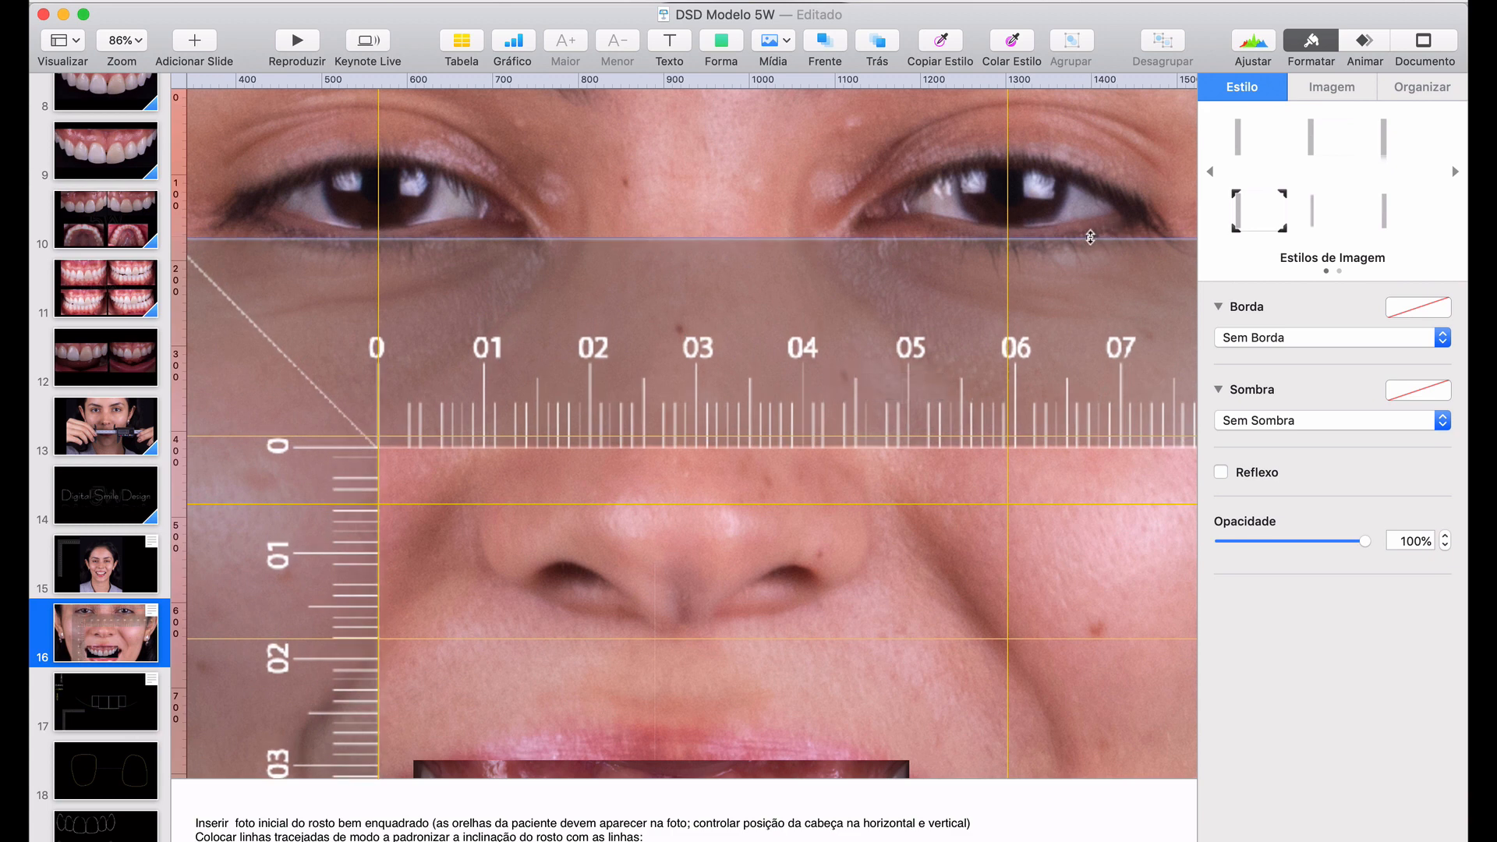
drag(1090, 237, 1090, 217)
scroll(918, 293, down, 5)
drag(879, 234, 891, 240)
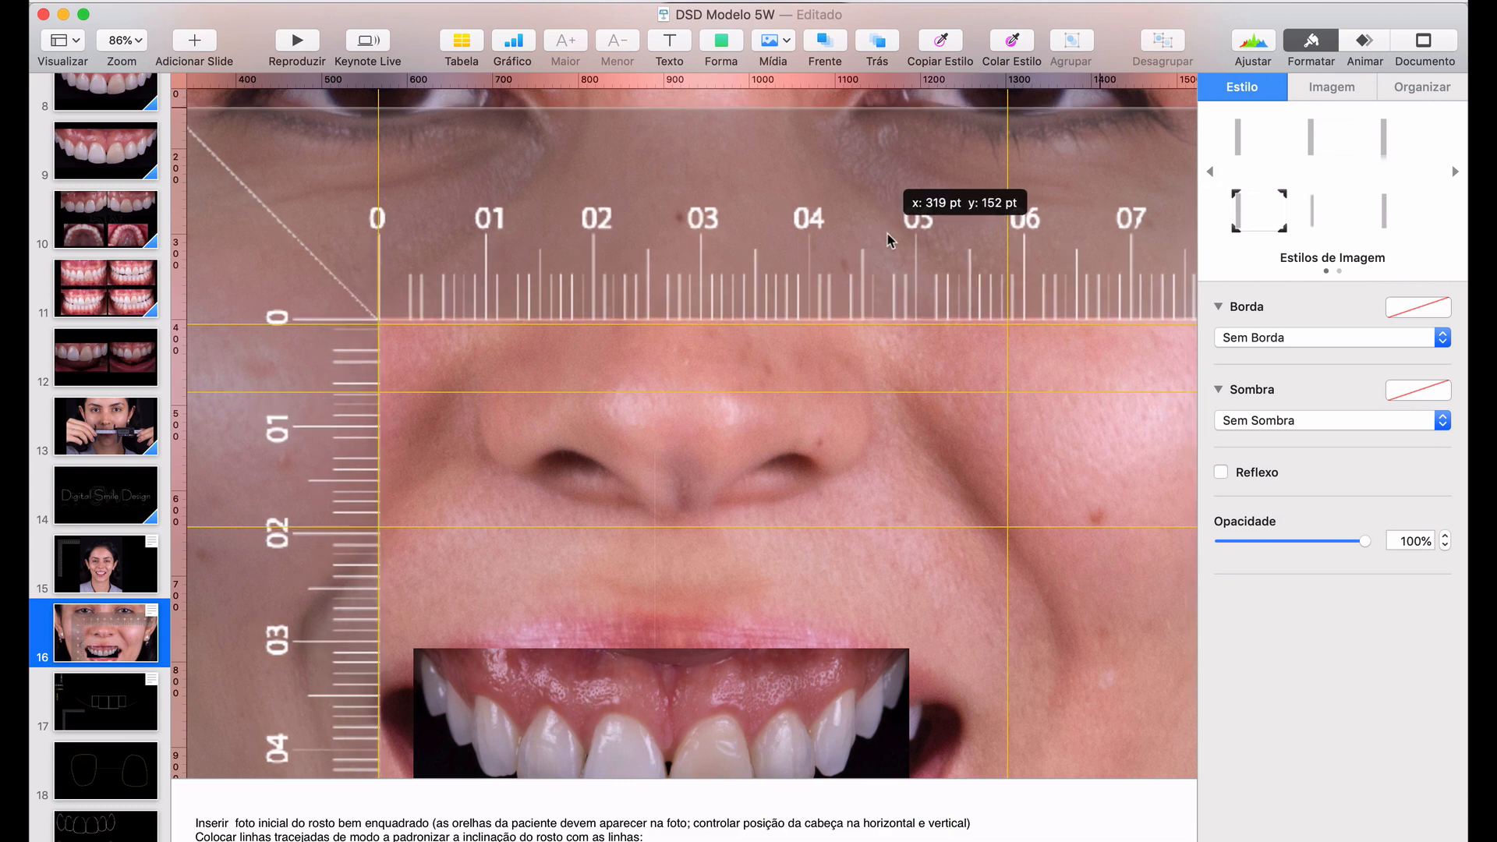
drag(889, 240, 889, 239)
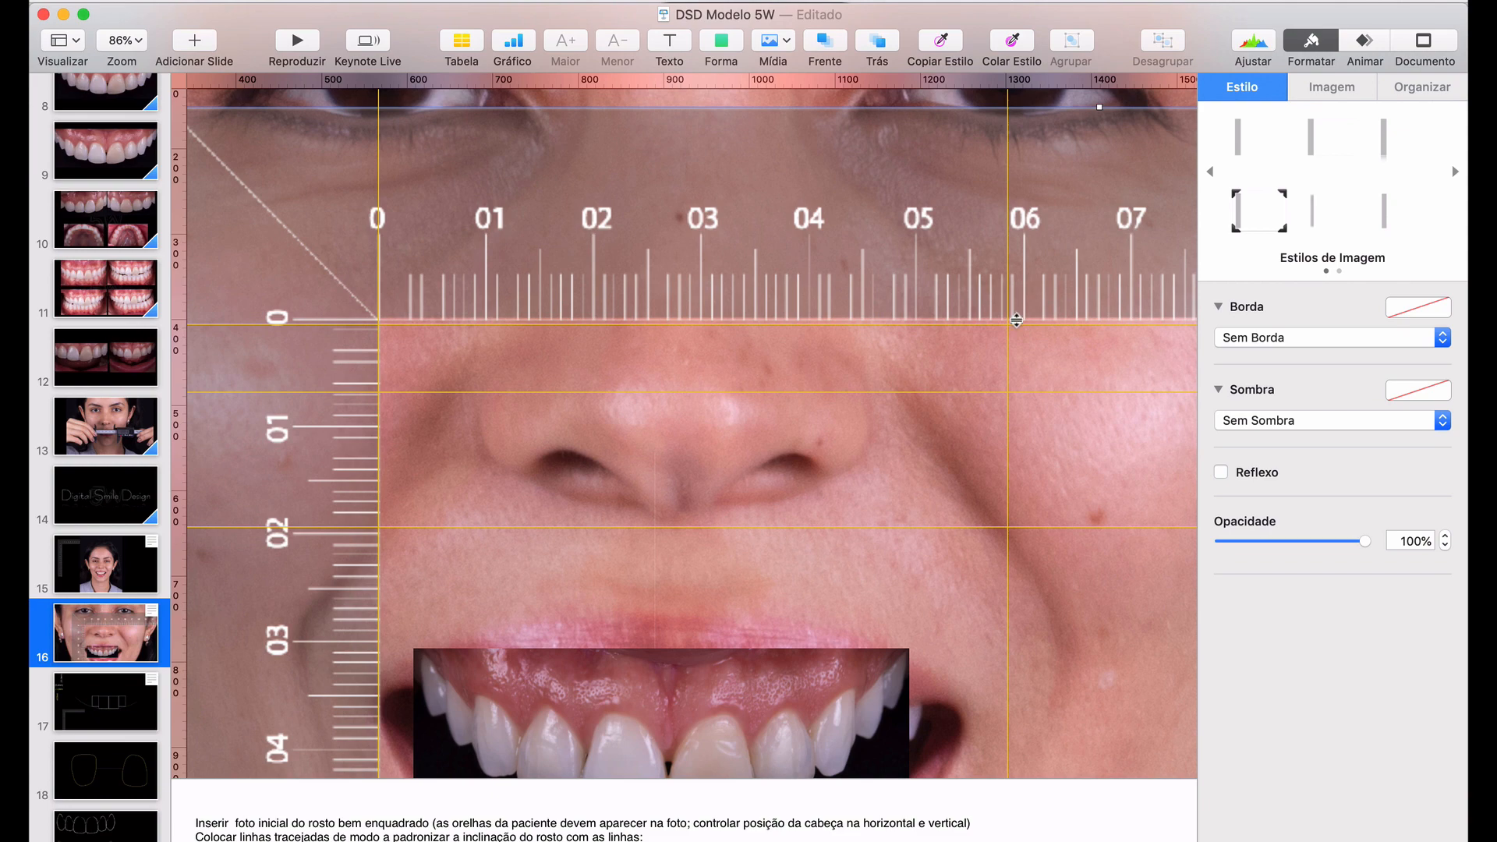
Move the ruler down over the mouth and bring it in front of the teeth photo
scroll(1016, 320, down, 5)
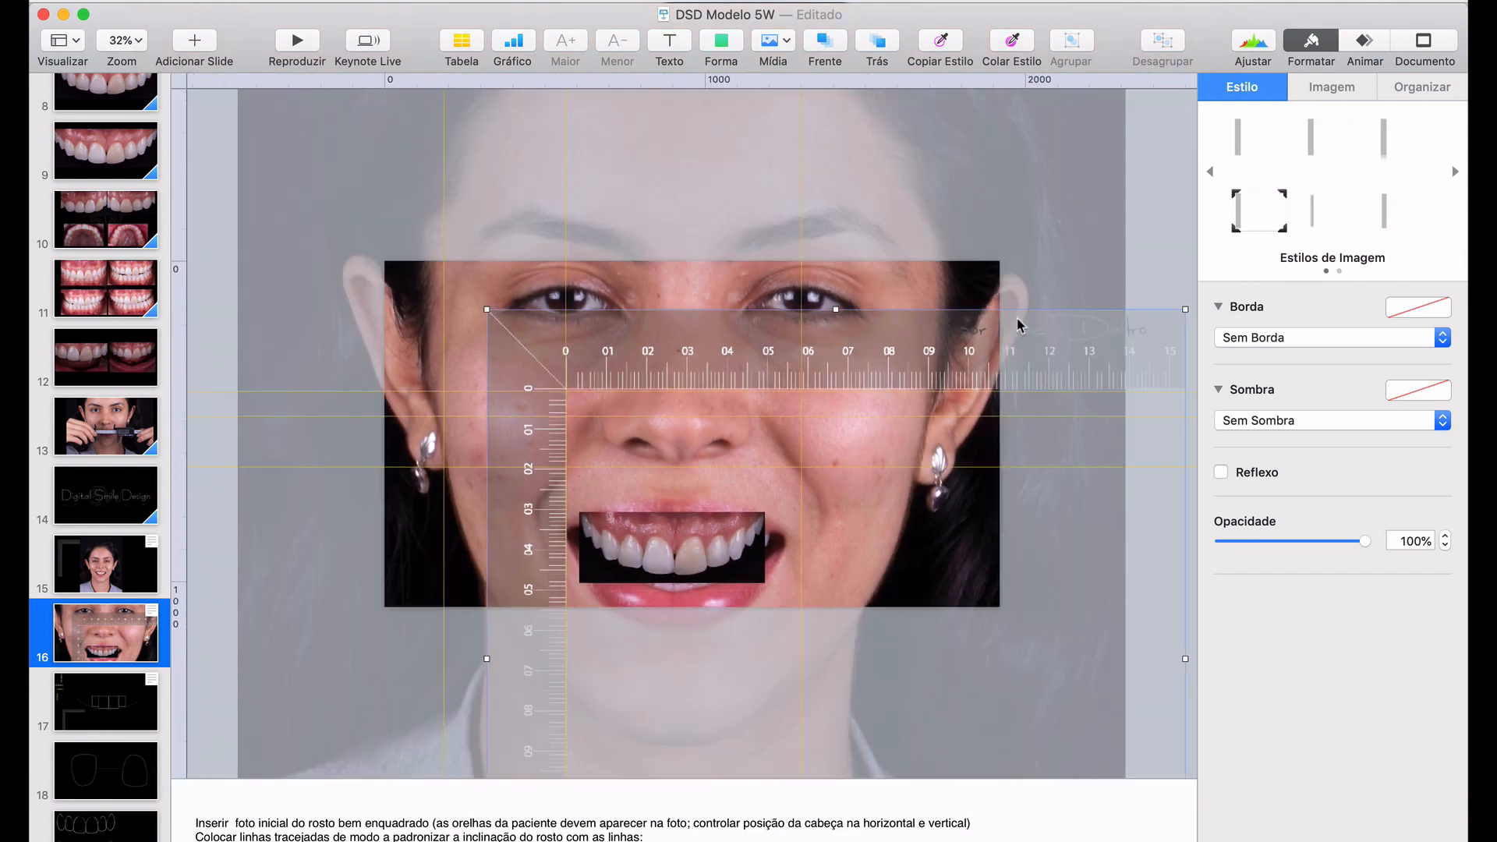
drag(868, 360, 868, 262)
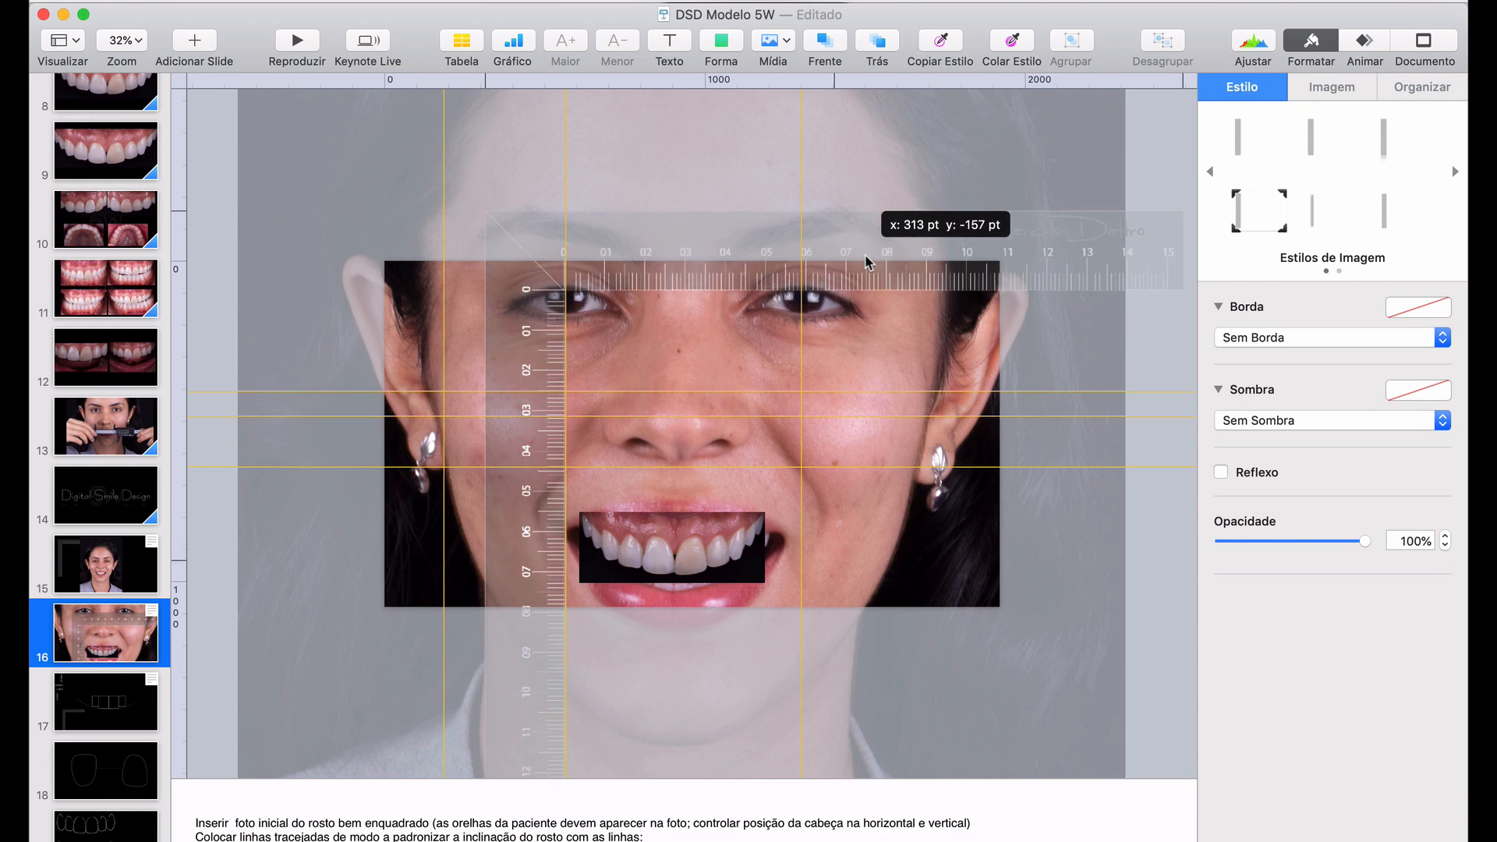
drag(868, 263, 939, 492)
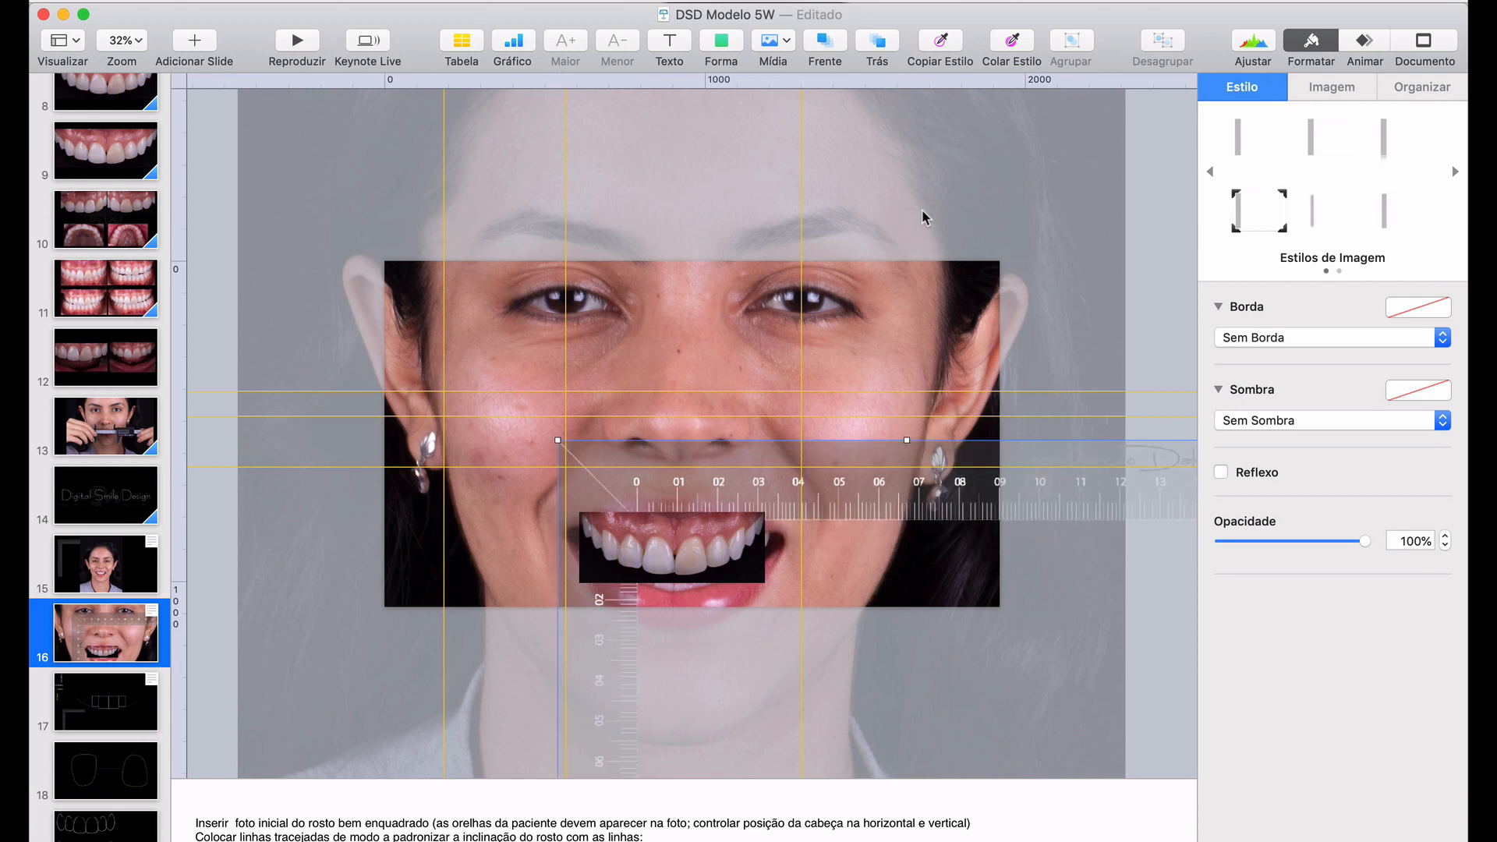
click(825, 40)
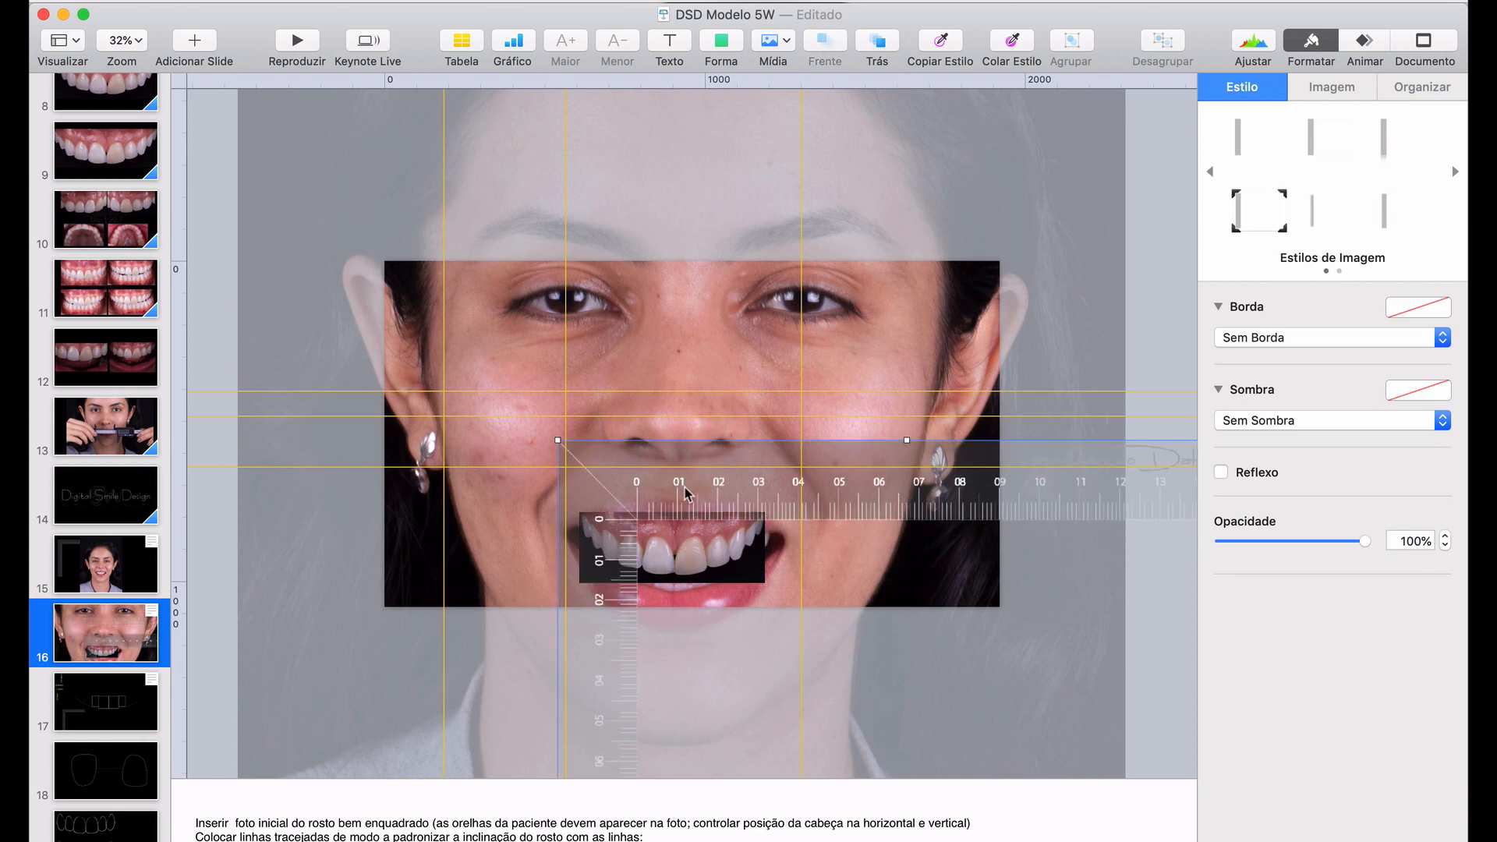
Align the ruler's zero corner with the outer edge of the left-hand central incisor
mouse_move(700, 499)
mouse_down()
mouse_move(721, 511)
mouse_move(669, 546)
mouse_move(671, 429)
mouse_move(672, 496)
mouse_up()
scroll(668, 550, up, 10)
scroll(667, 519, down, 5)
drag(748, 456, 749, 518)
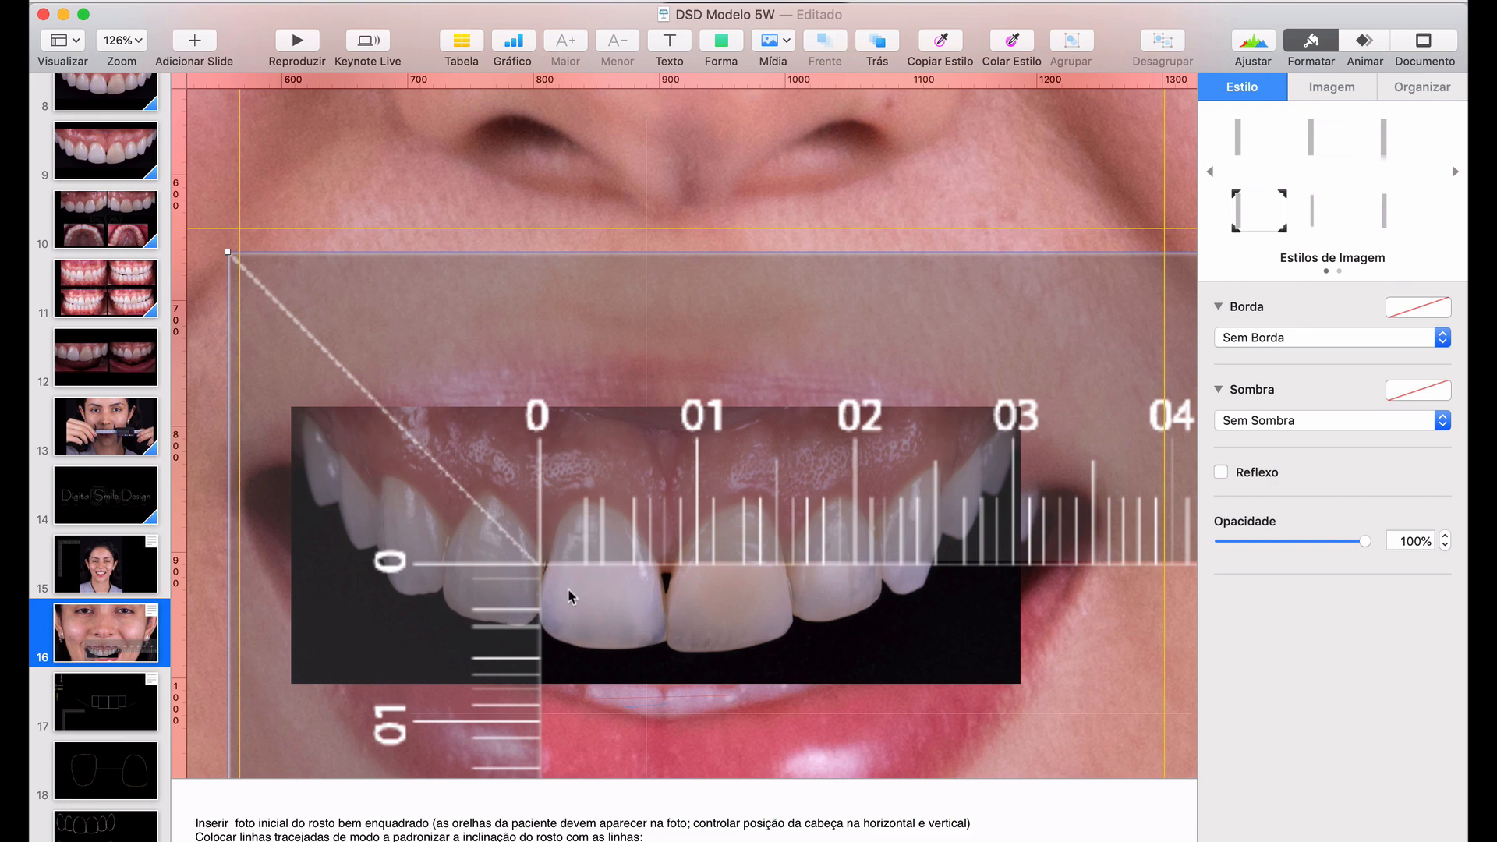
Move the ruler back up to the eyes at x 42 pt, y 100 pt, and reduce its size to 218 by 218 pt
scroll(763, 497, down, 10)
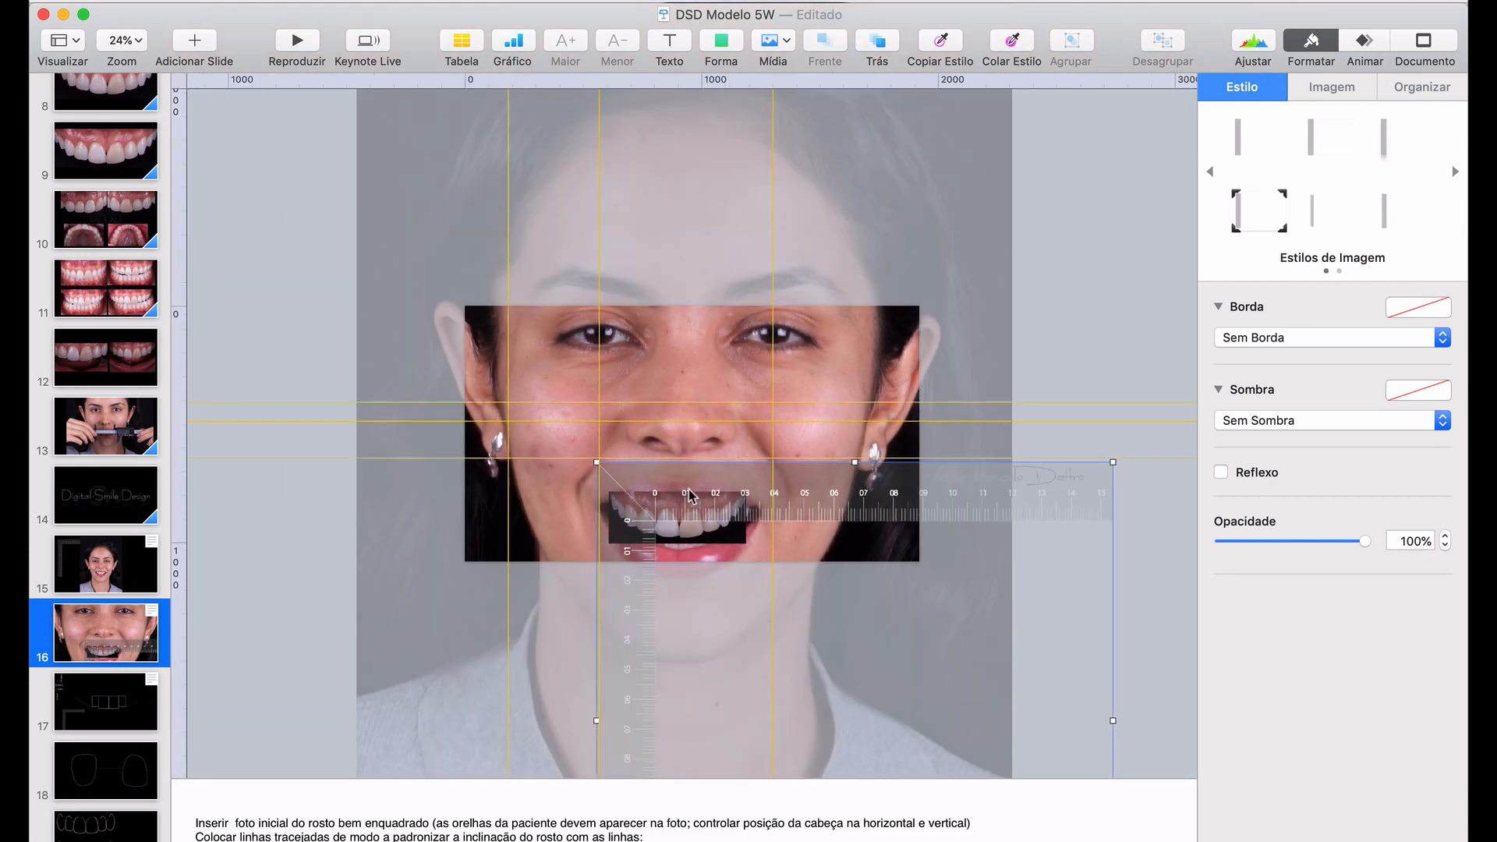
drag(689, 496, 568, 364)
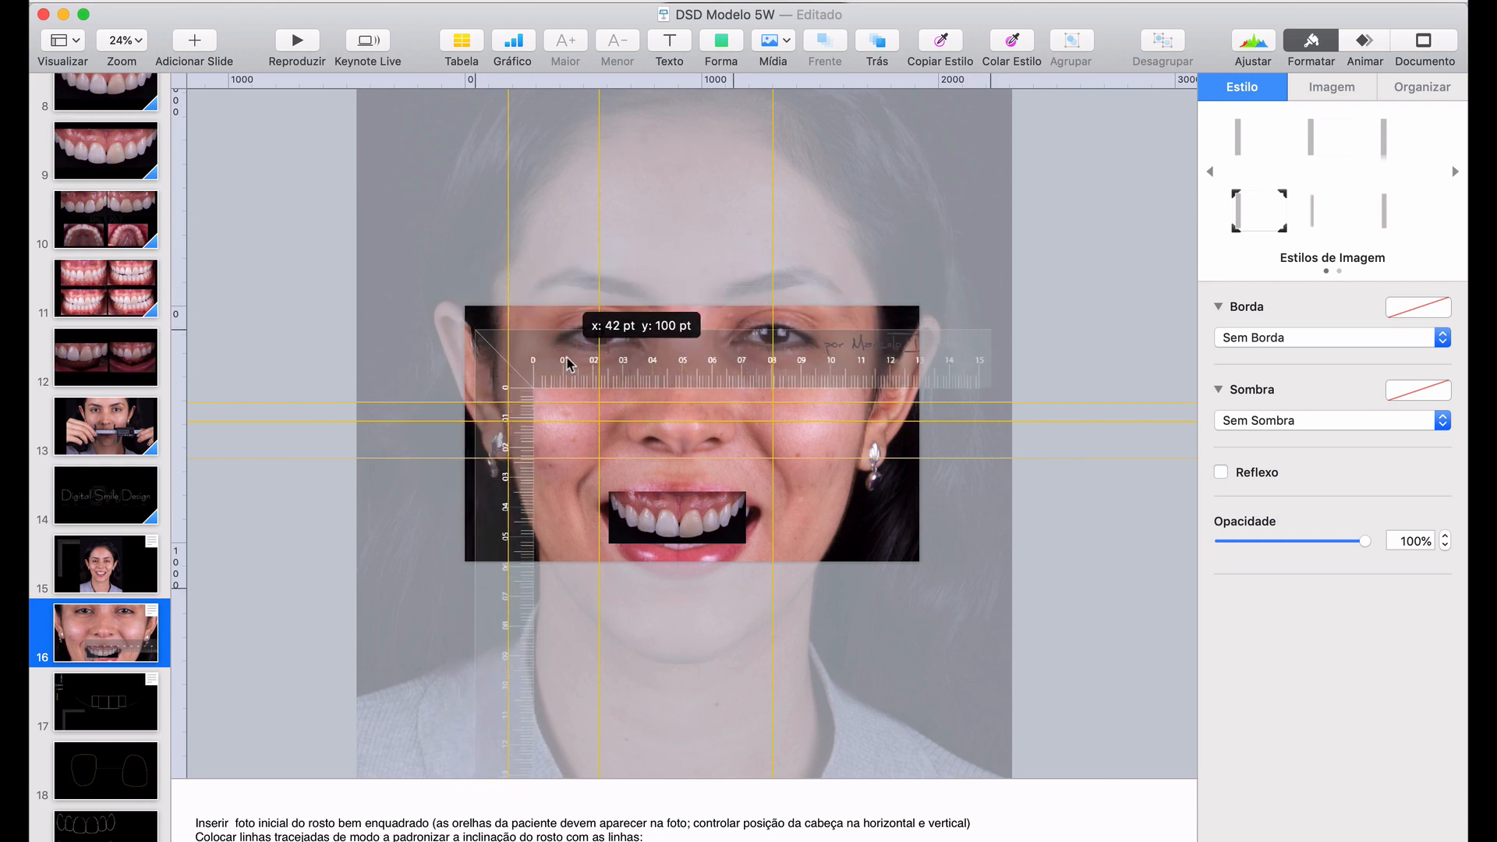
click(1430, 91)
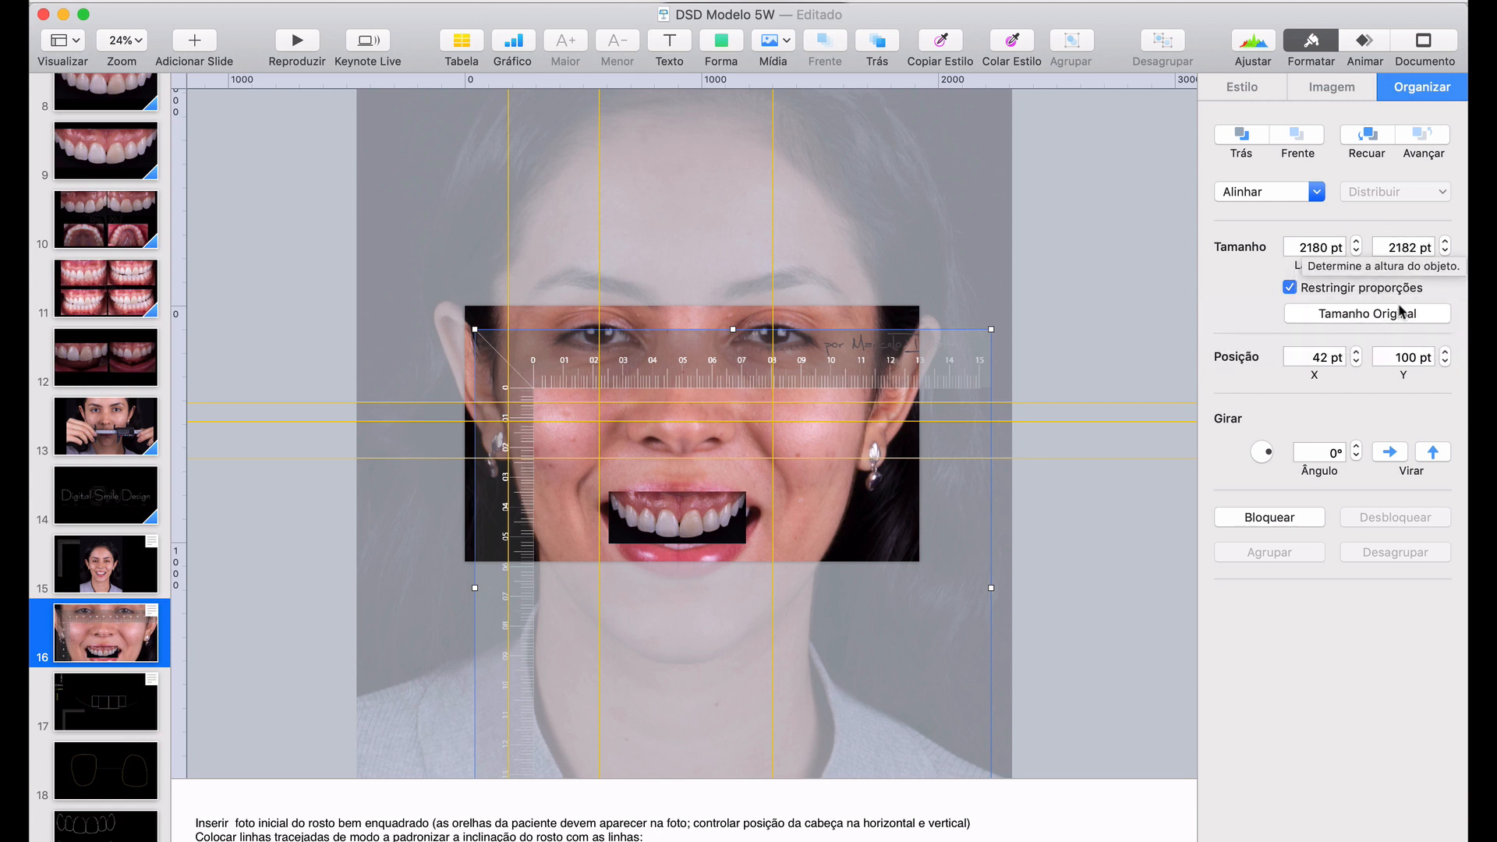
click(1320, 248)
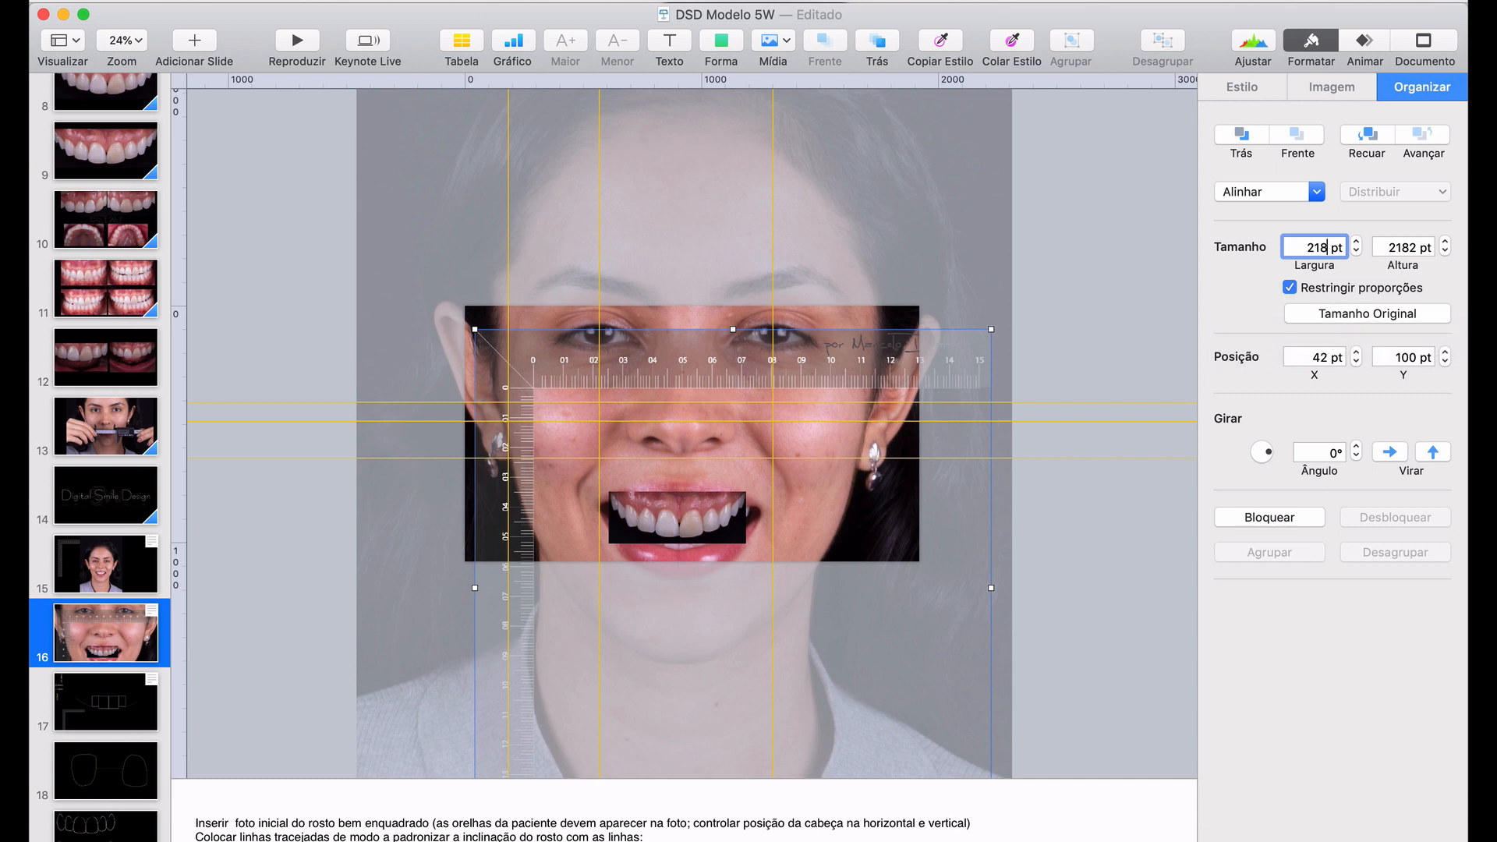
click(1417, 246)
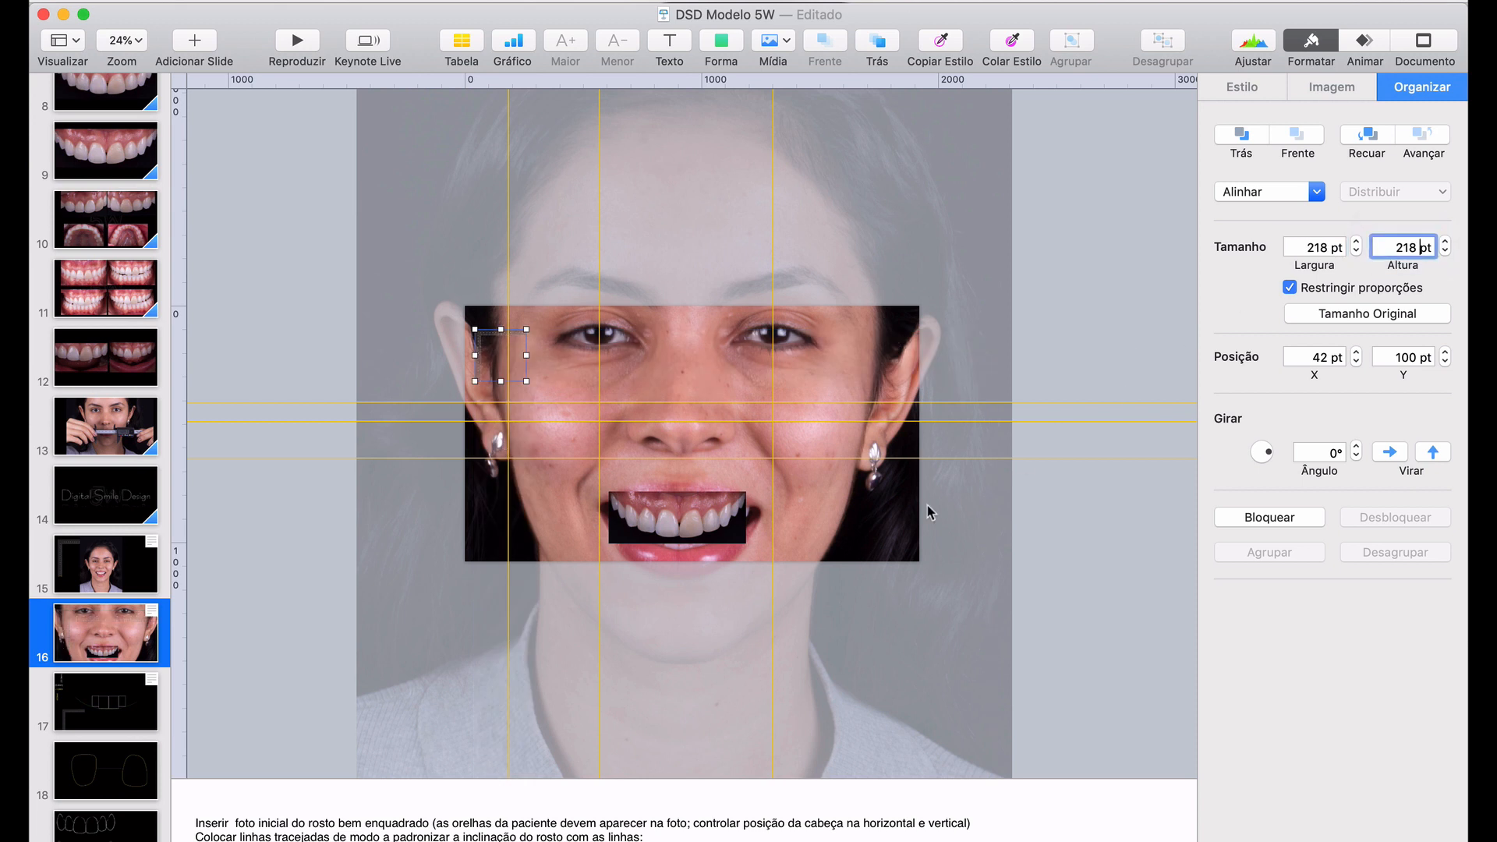
Place the small ruler over the central incisors at x 781 pt, y 868 pt, with zero at the left-hand incisor's outer edge
drag(486, 334, 662, 523)
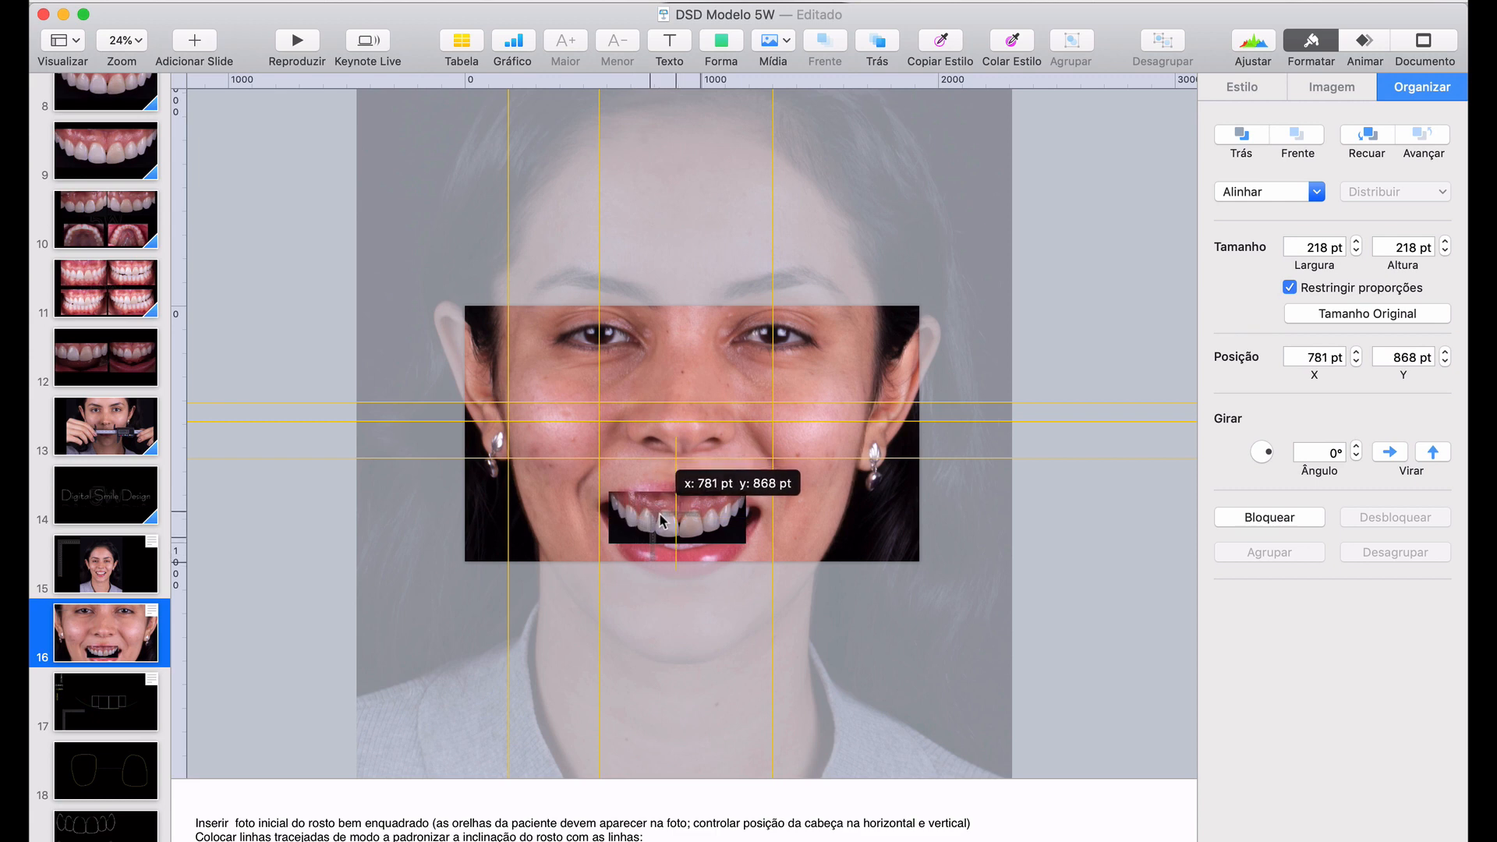
scroll(661, 528, up, 5)
scroll(662, 529, up, 5)
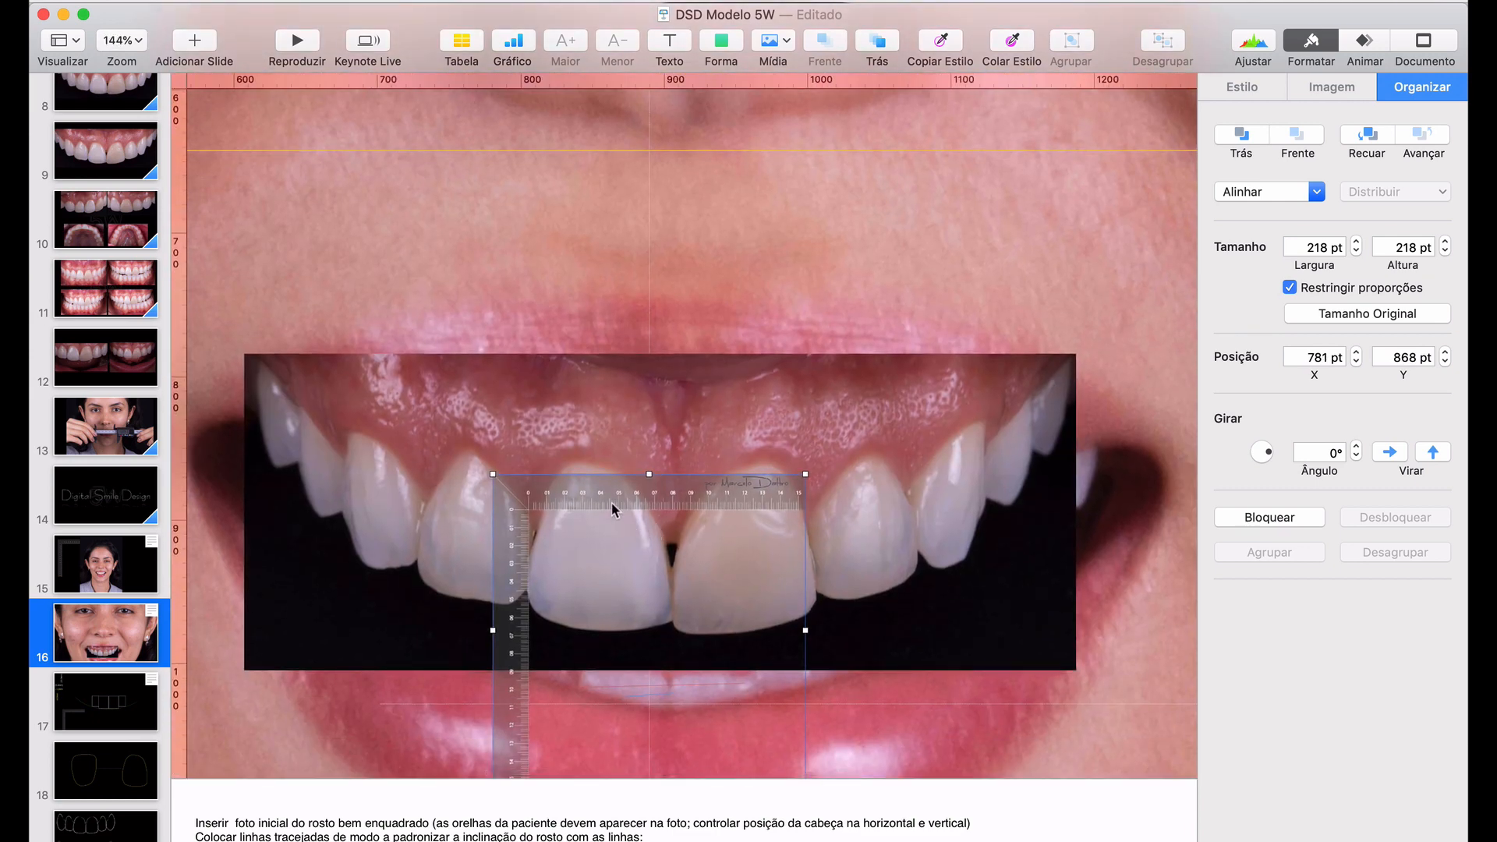
scroll(612, 503, up, 6)
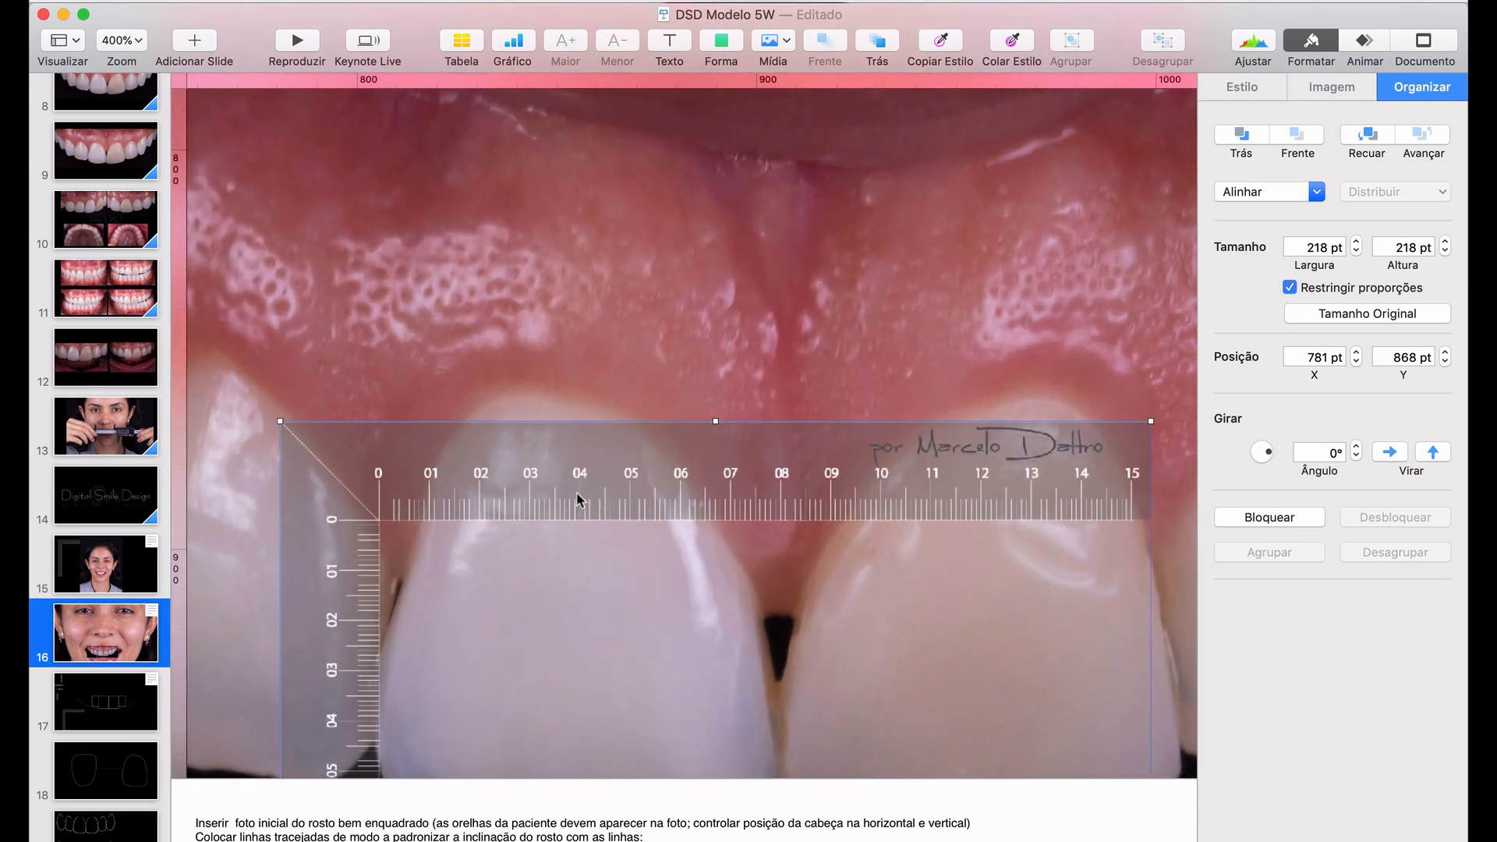
mouse_move(577, 496)
mouse_down()
mouse_move(555, 491)
mouse_move(567, 499)
mouse_up()
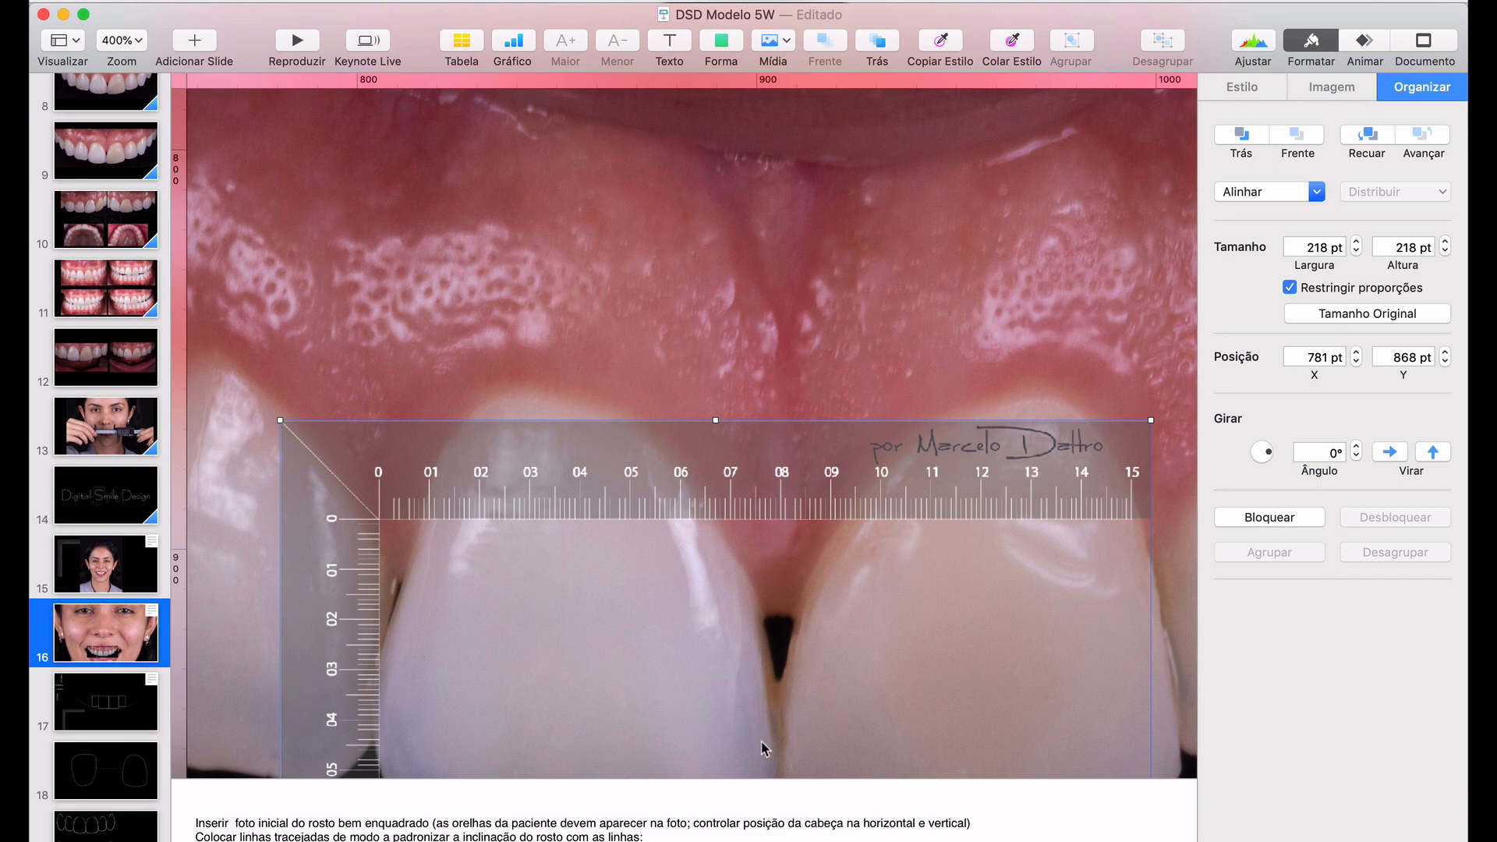
Duplicate slide 16 and delete the face photo from the copy
scroll(750, 505, down, 10)
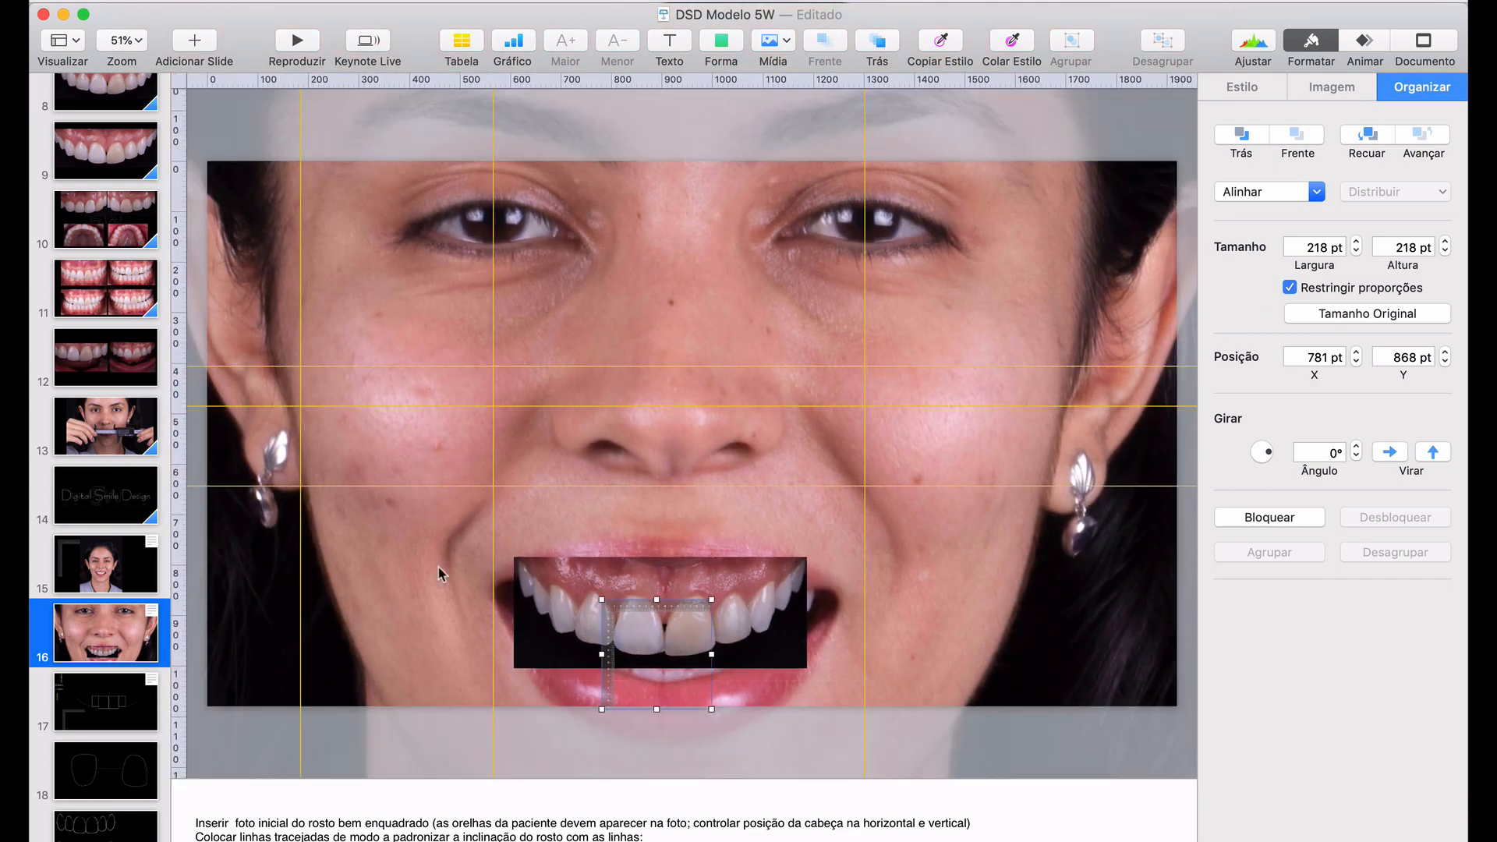
click(134, 641)
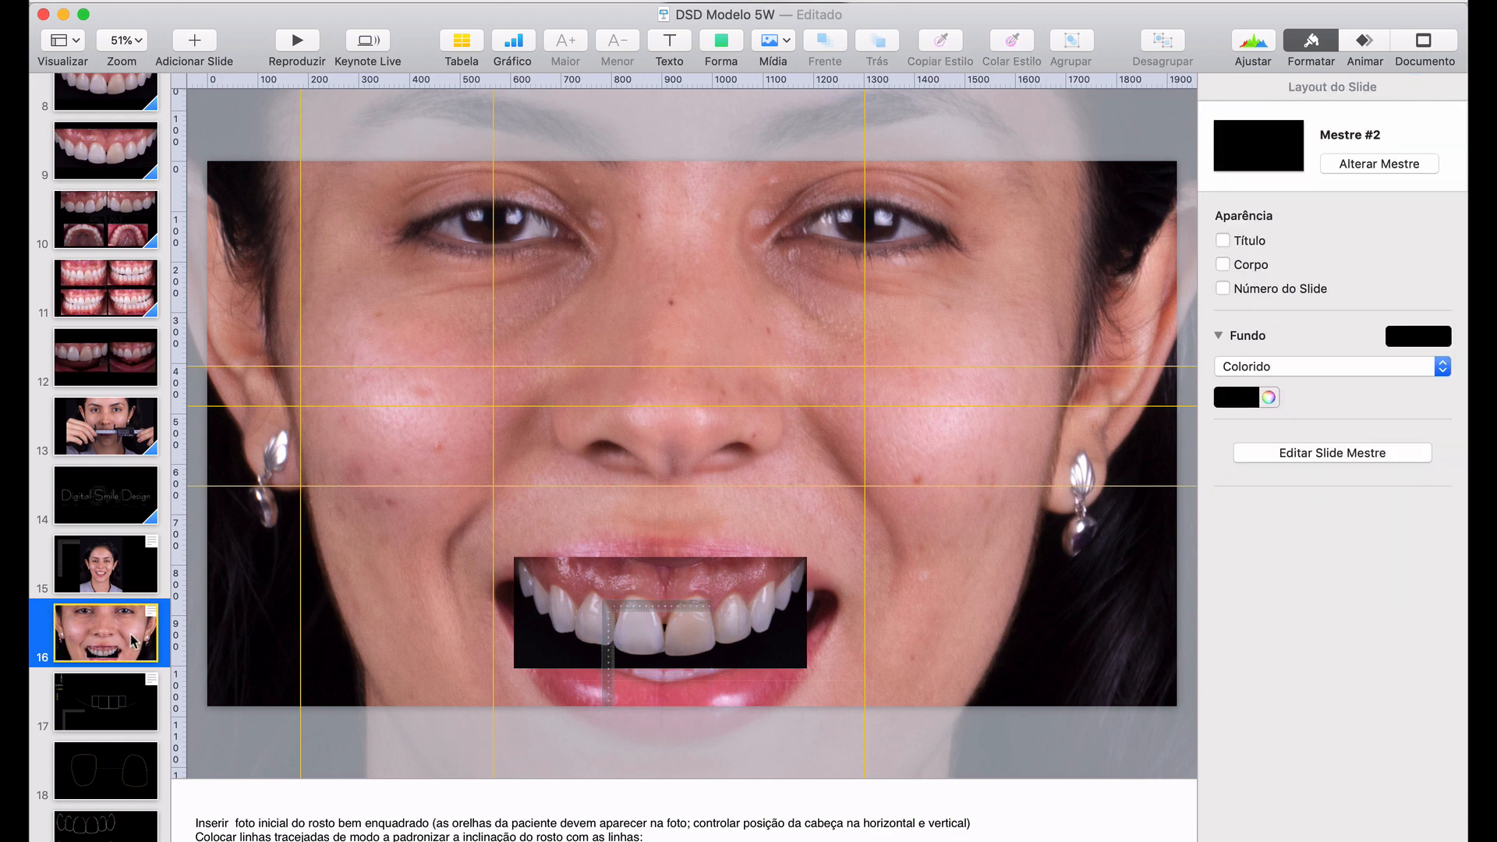
key(super+d)
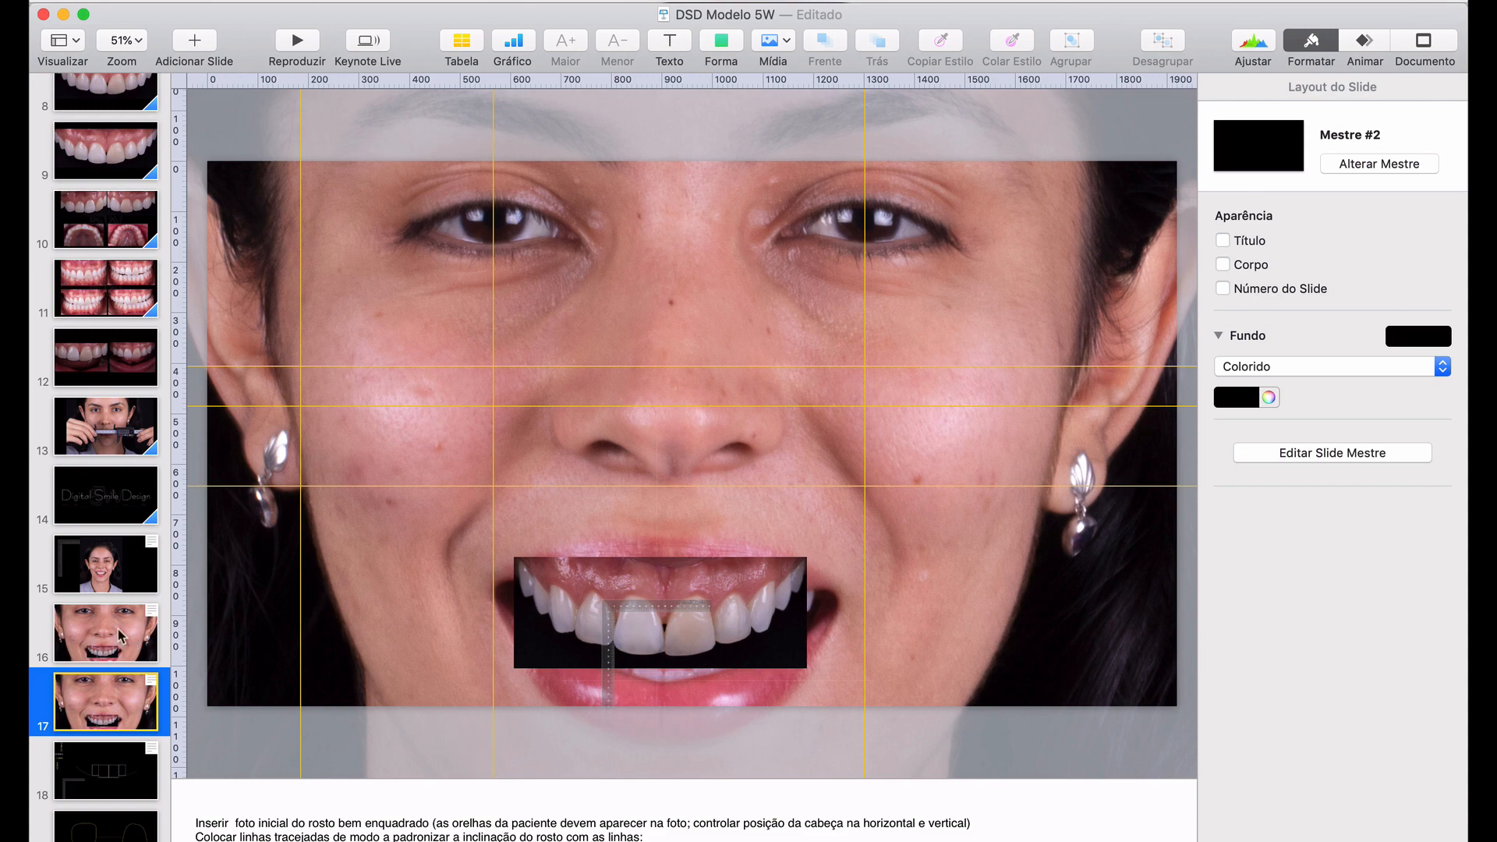
click(413, 300)
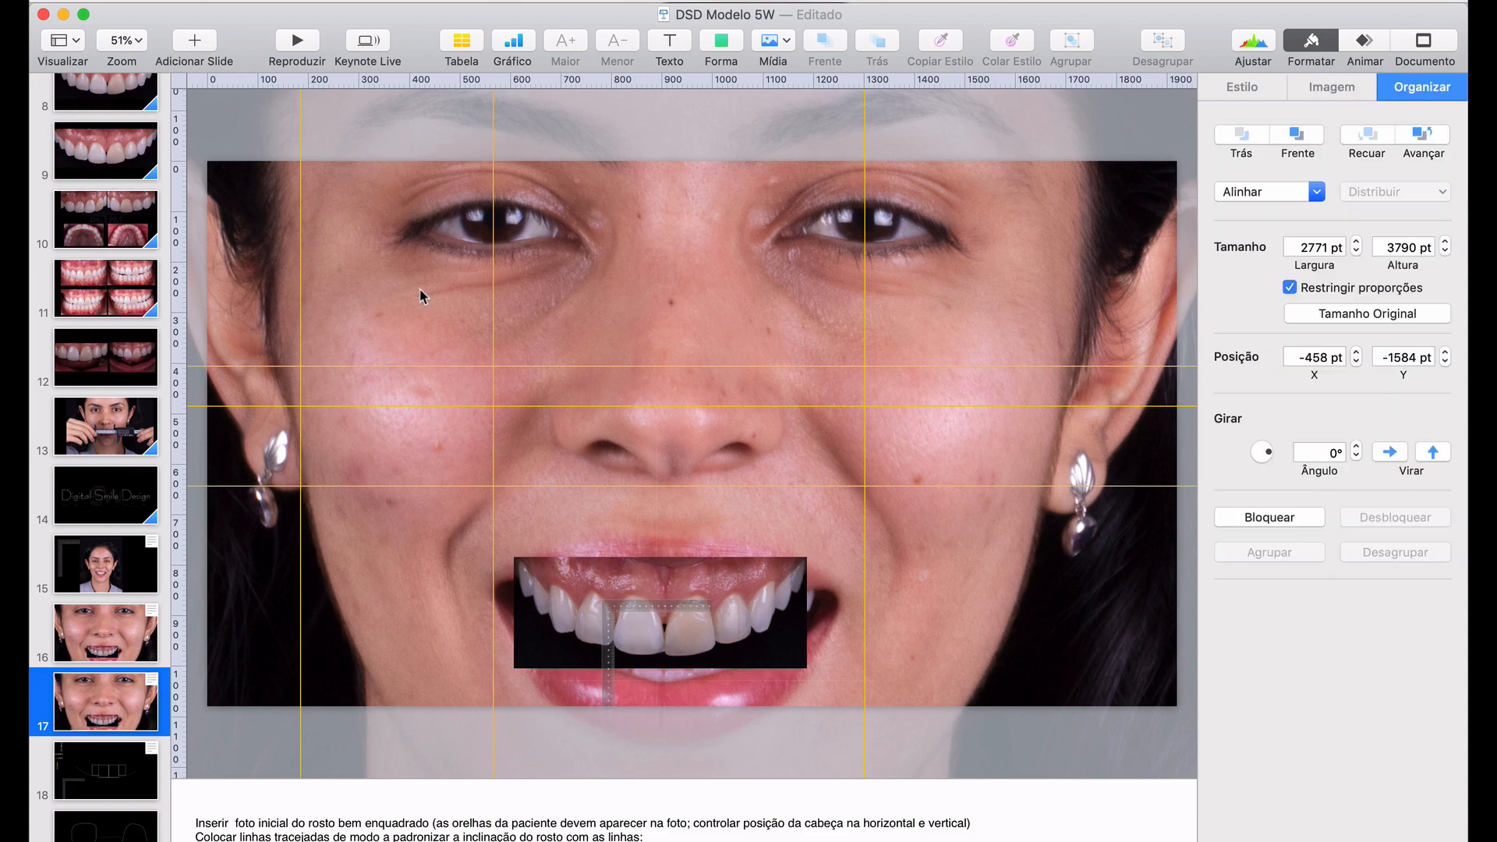
key(Delete)
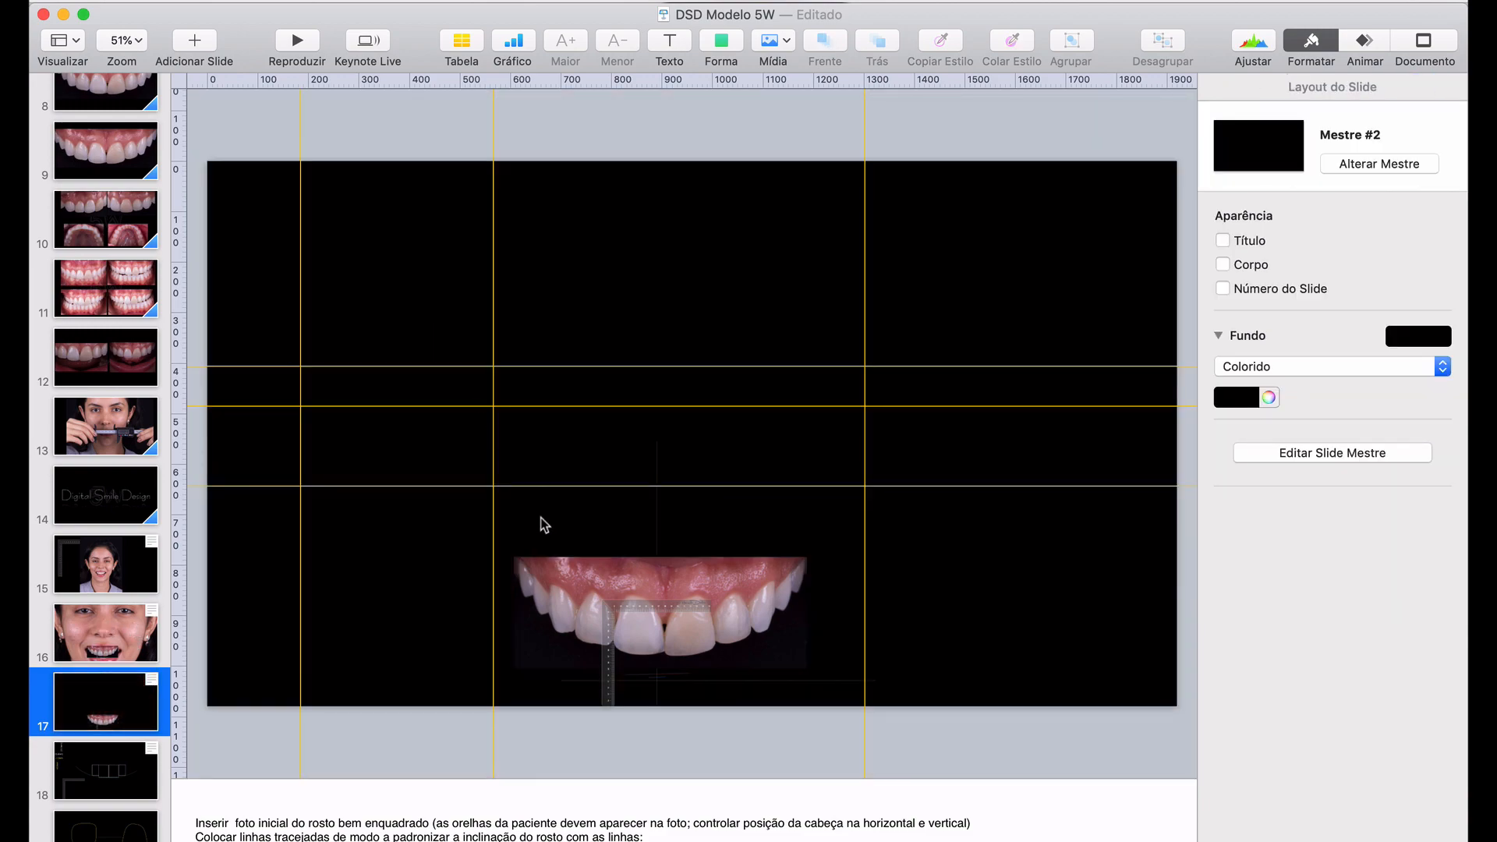
Group the teeth photo and the small ruler on slide 17, leaving out the thin midline
drag(542, 521, 689, 630)
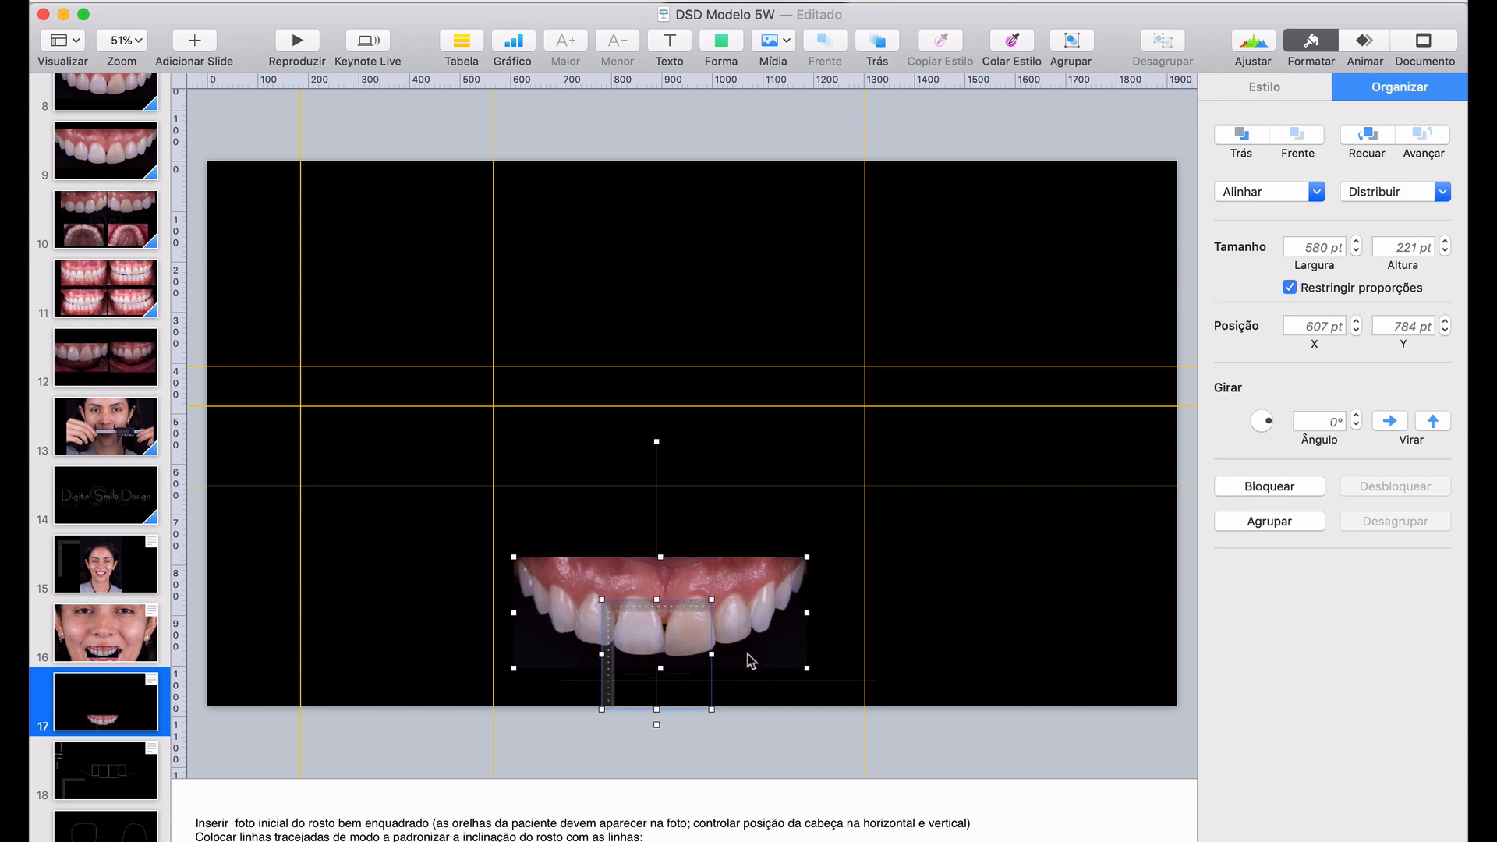
drag(682, 521, 701, 624)
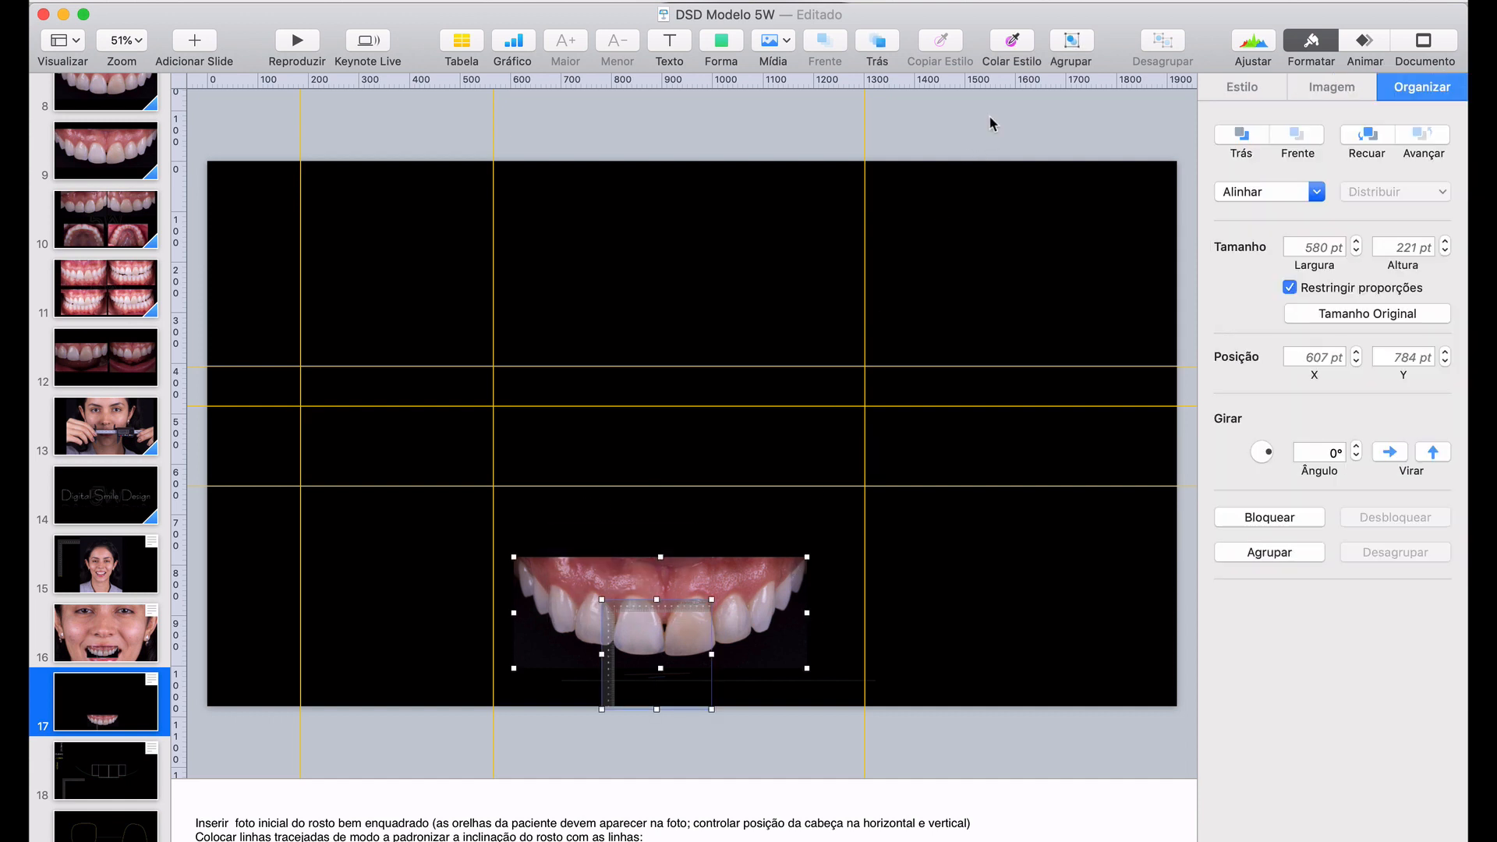
click(1071, 42)
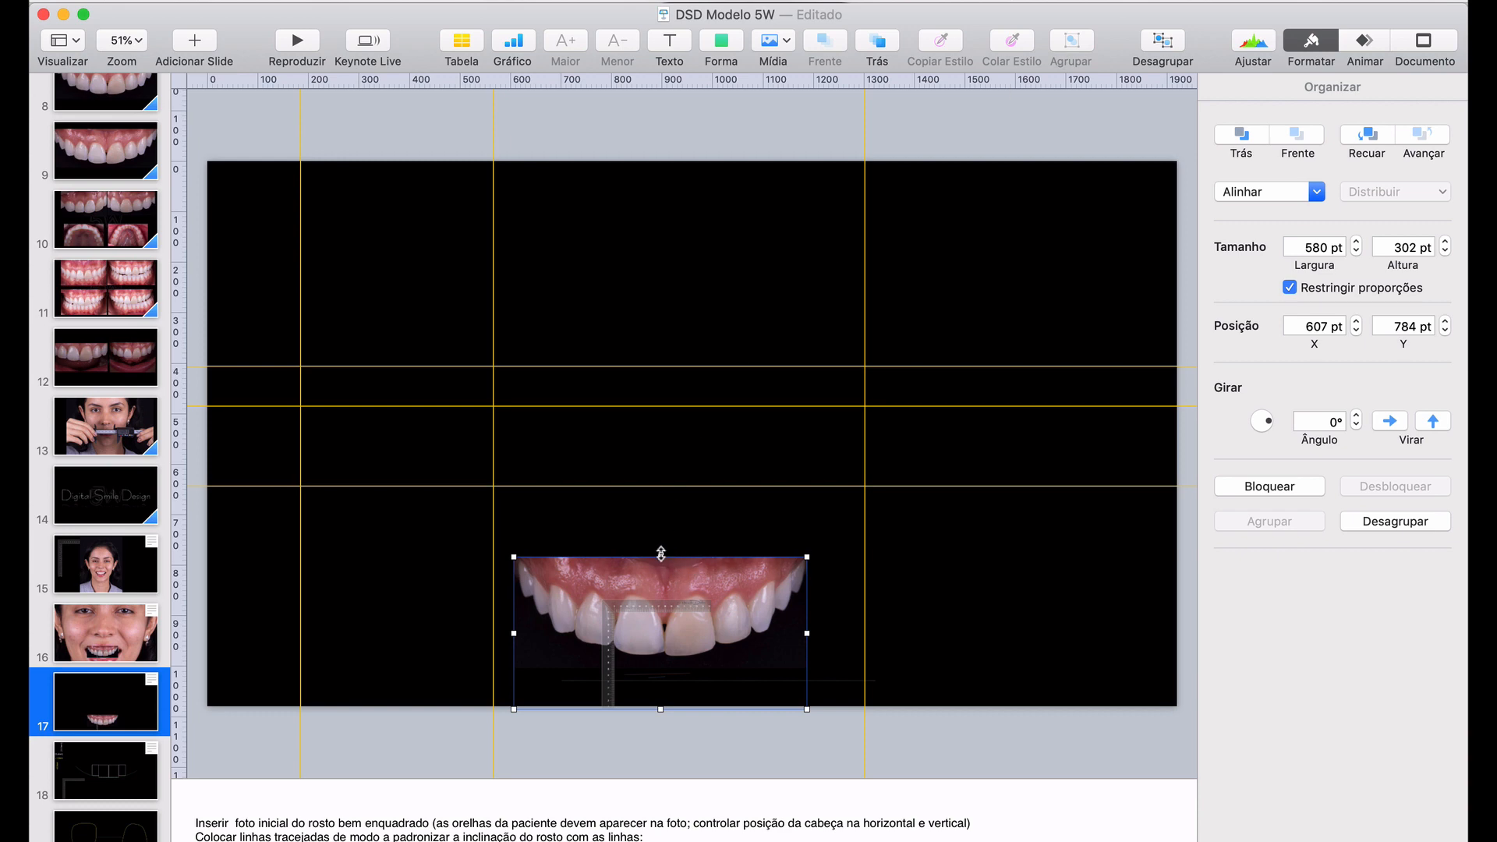
Enlarge the teeth and ruler group to 1892 by 984 pt and place it at x 4 pt, y 0 pt, nearly filling slide 17's width
drag(661, 553, 707, 194)
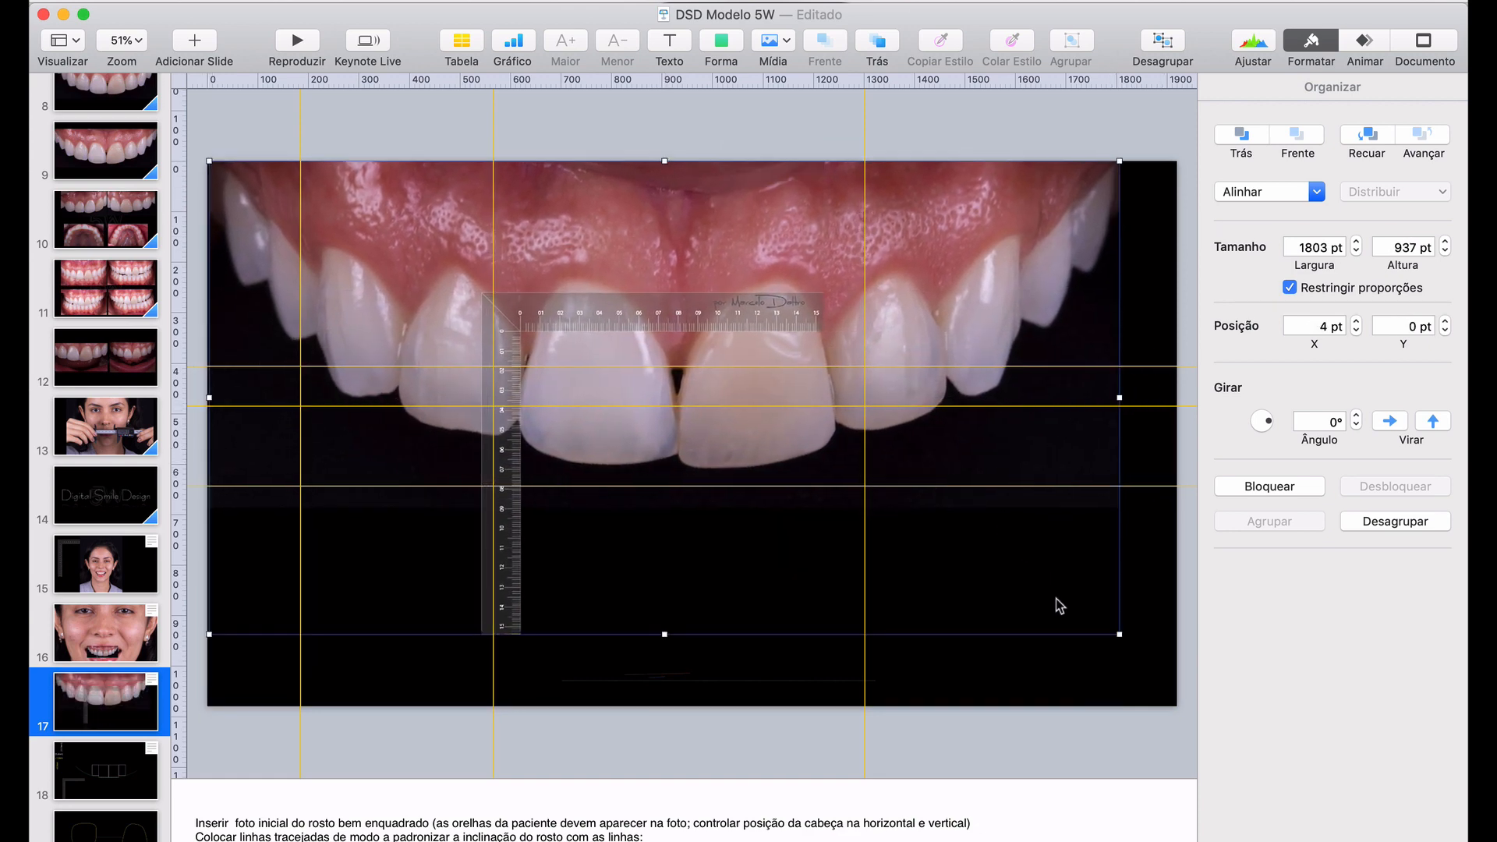
drag(1119, 634, 1165, 657)
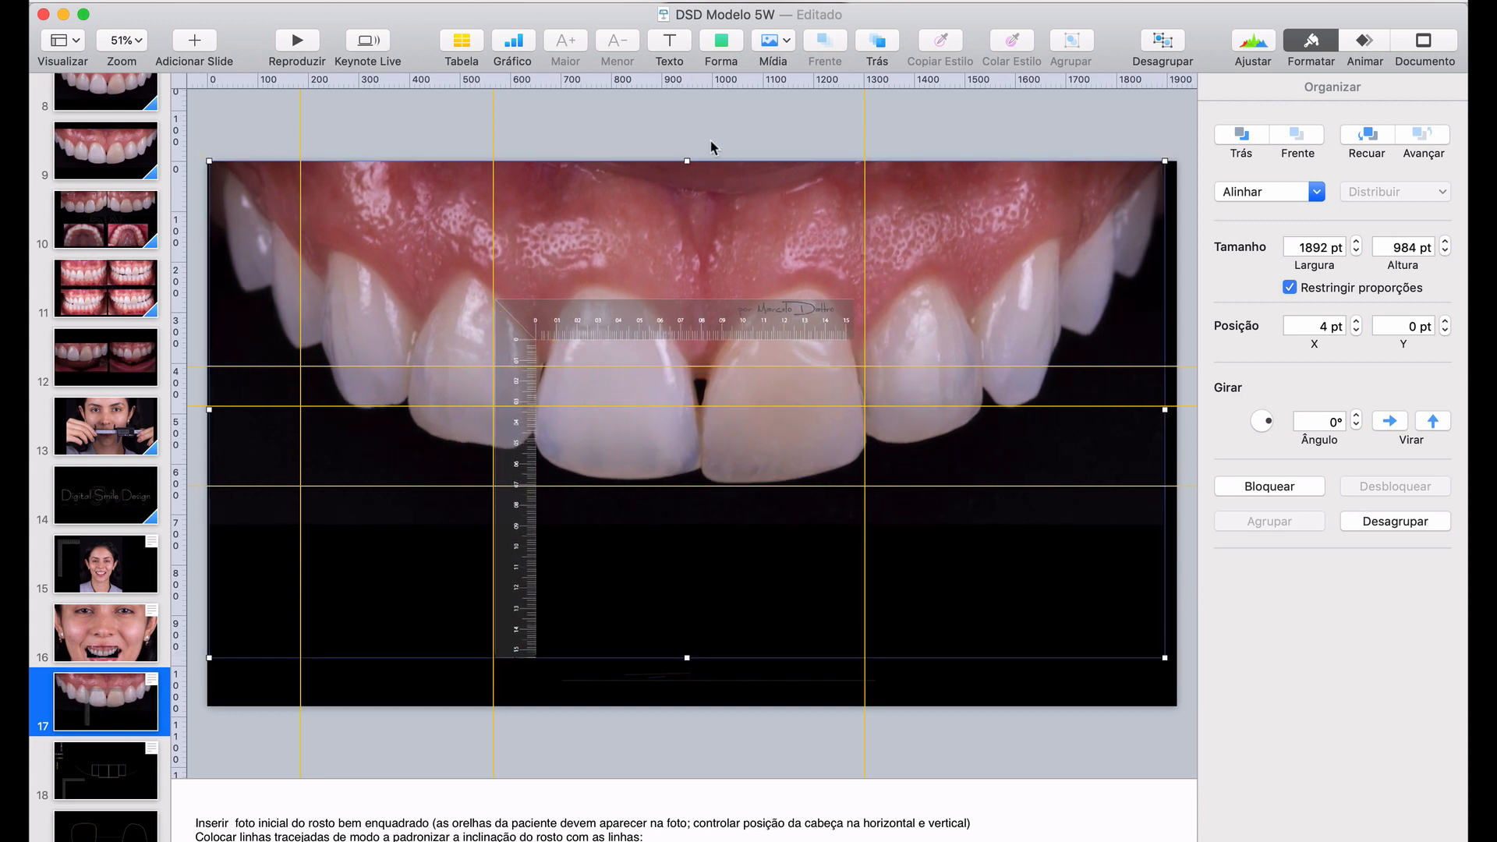
click(710, 142)
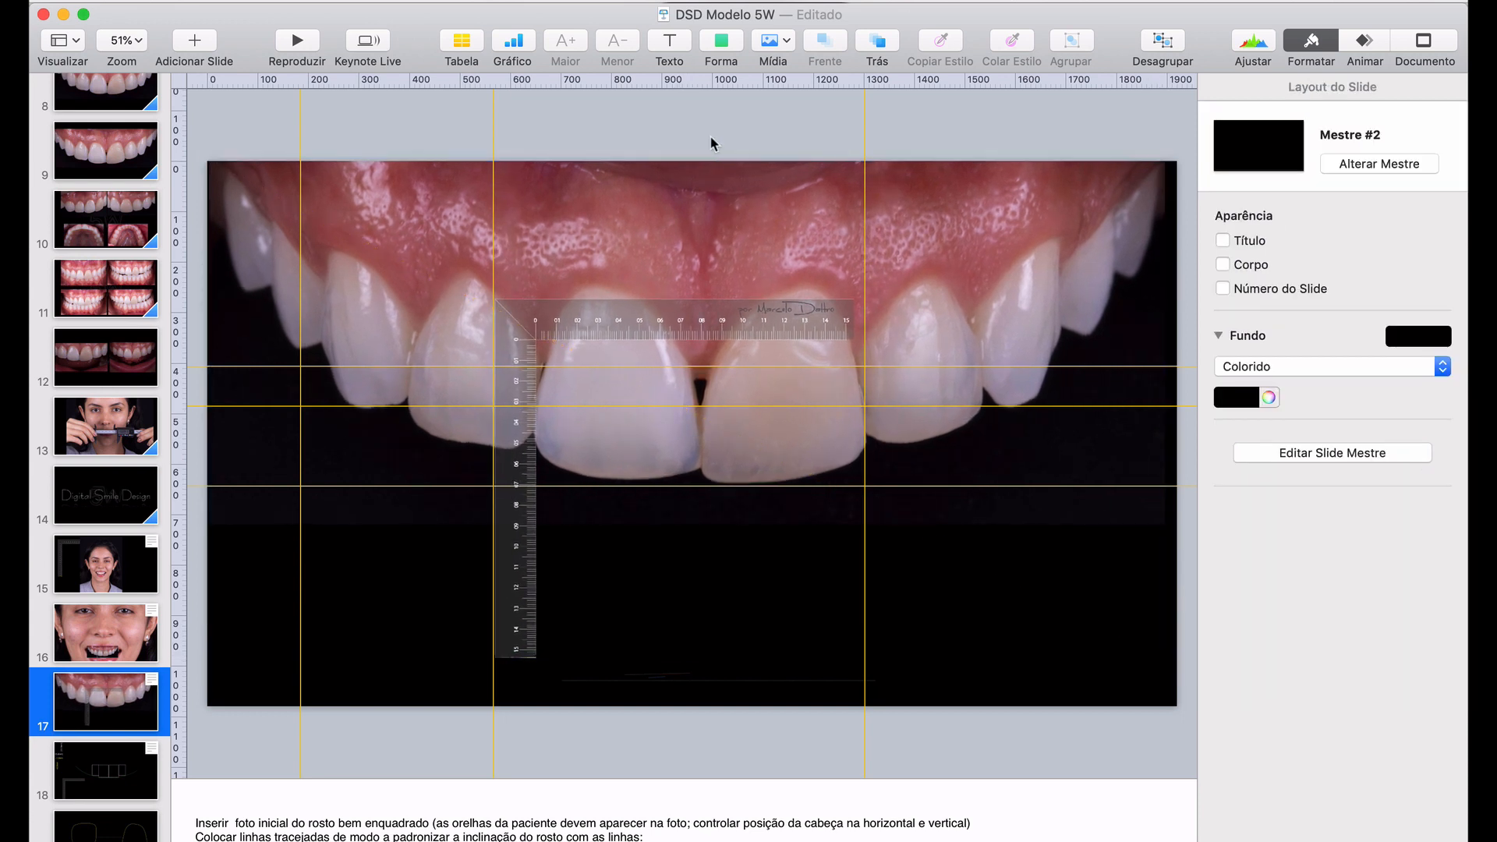
click(633, 316)
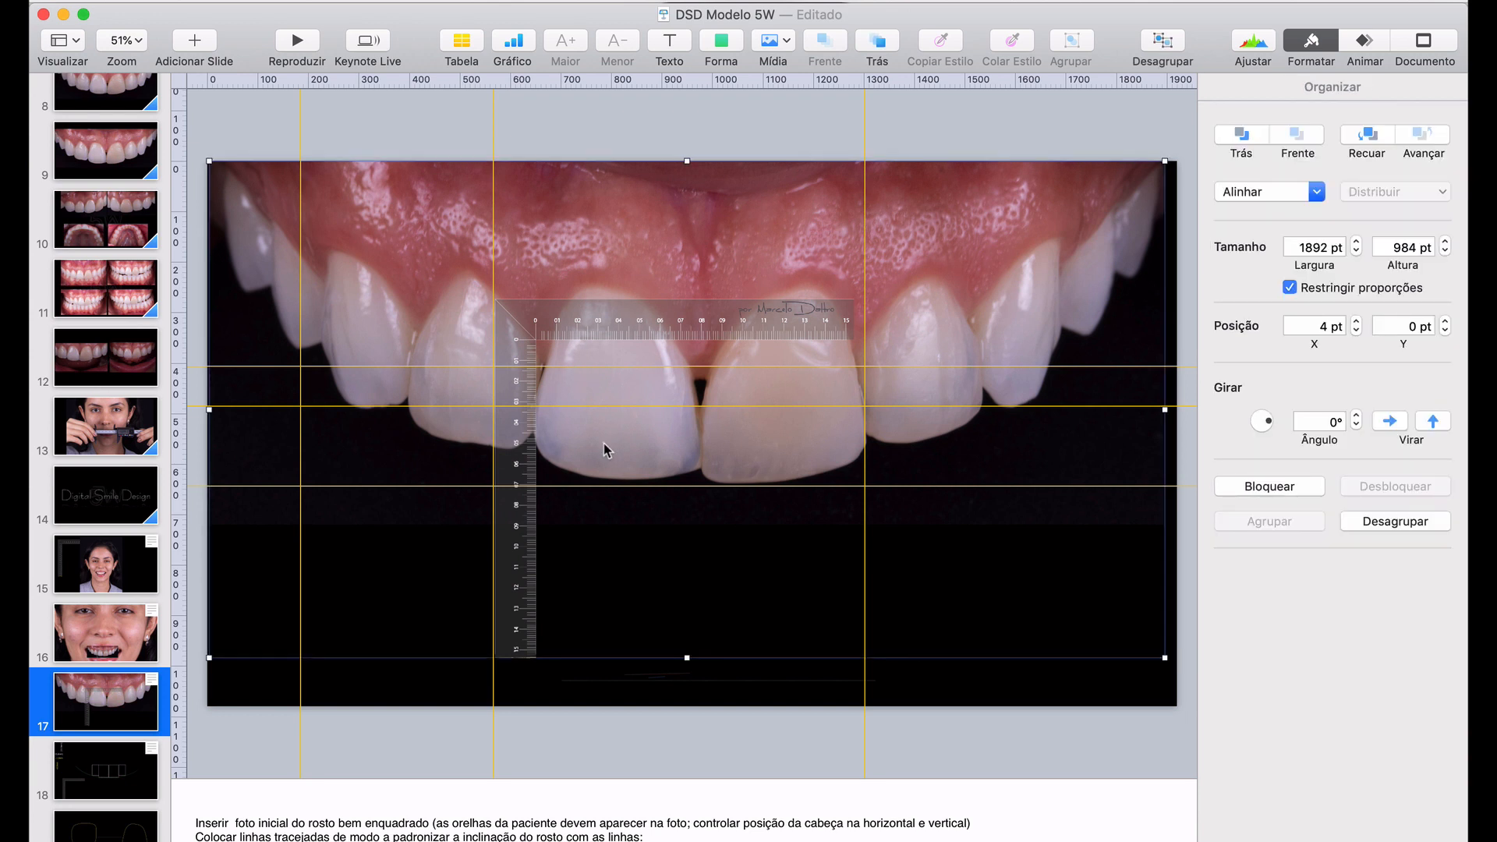
Remove all three vertical and three horizontal alignment guides from slide 17 and deselect the teeth and ruler group
drag(490, 277, 160, 269)
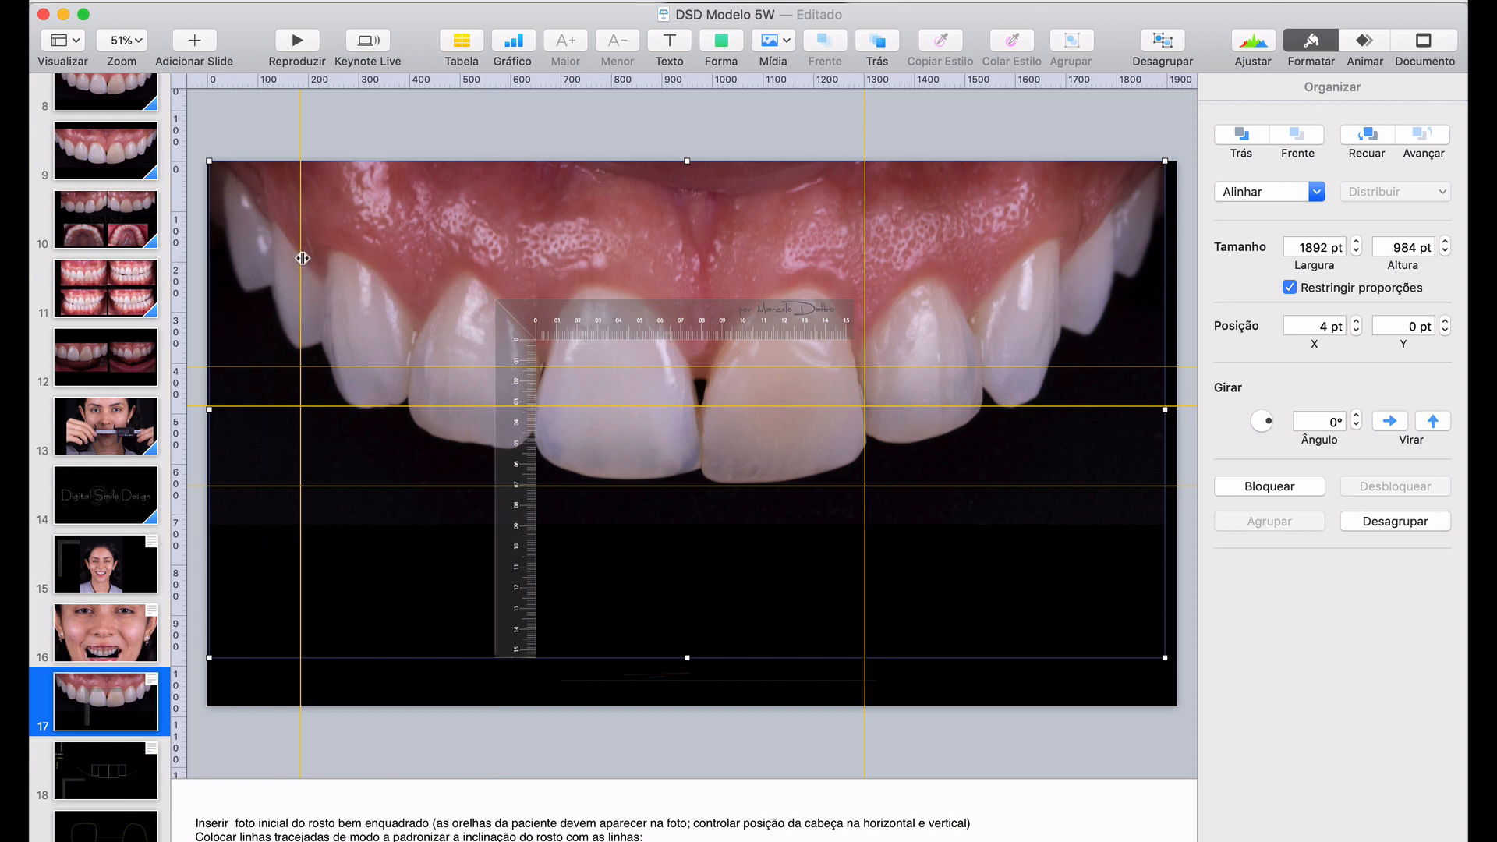
drag(301, 254, 147, 250)
drag(864, 214, 150, 208)
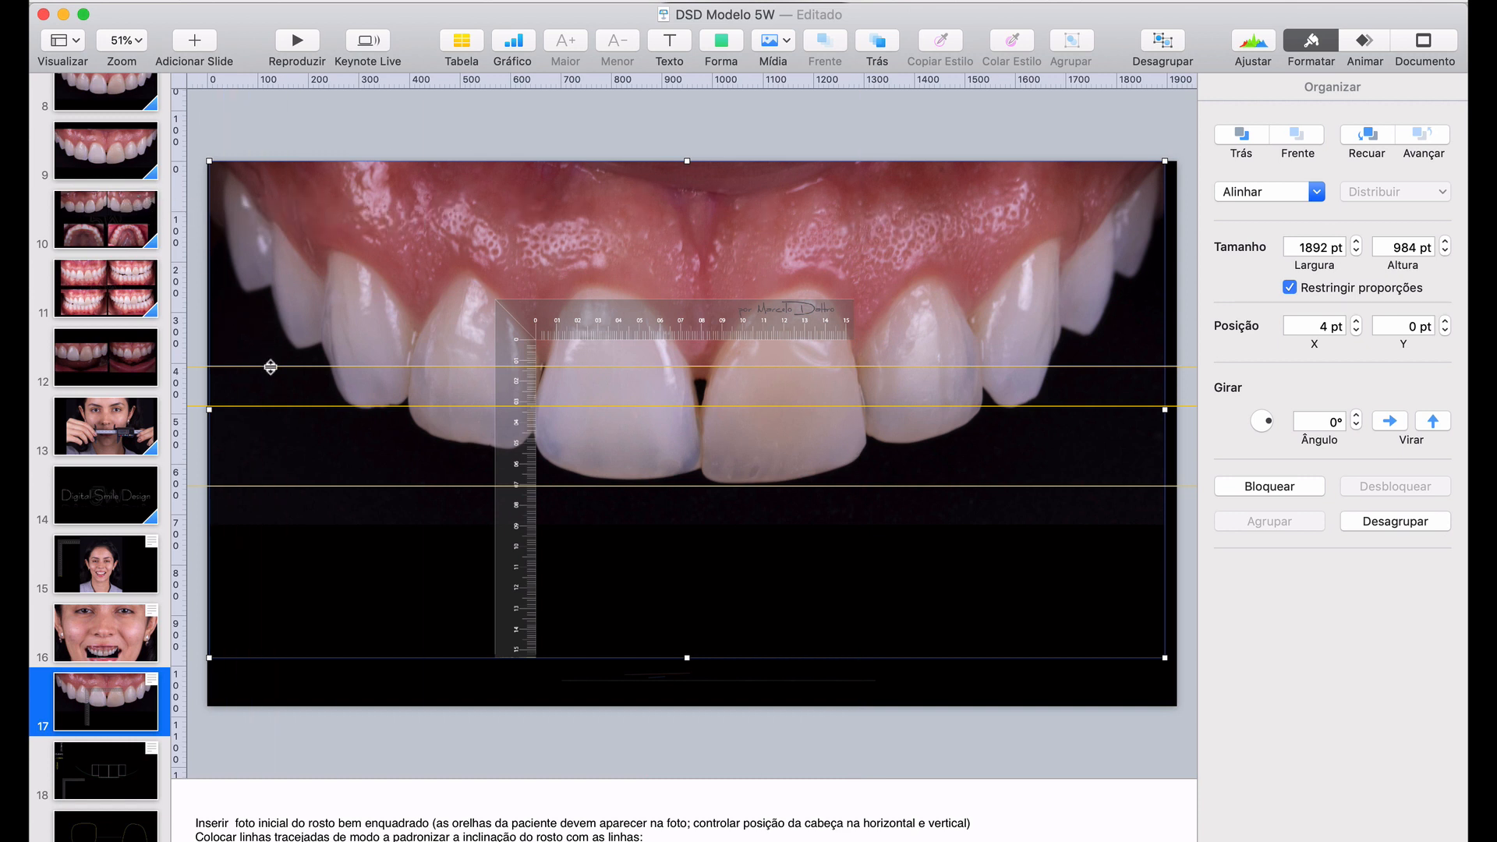
drag(273, 366, 297, 41)
drag(290, 407, 320, 88)
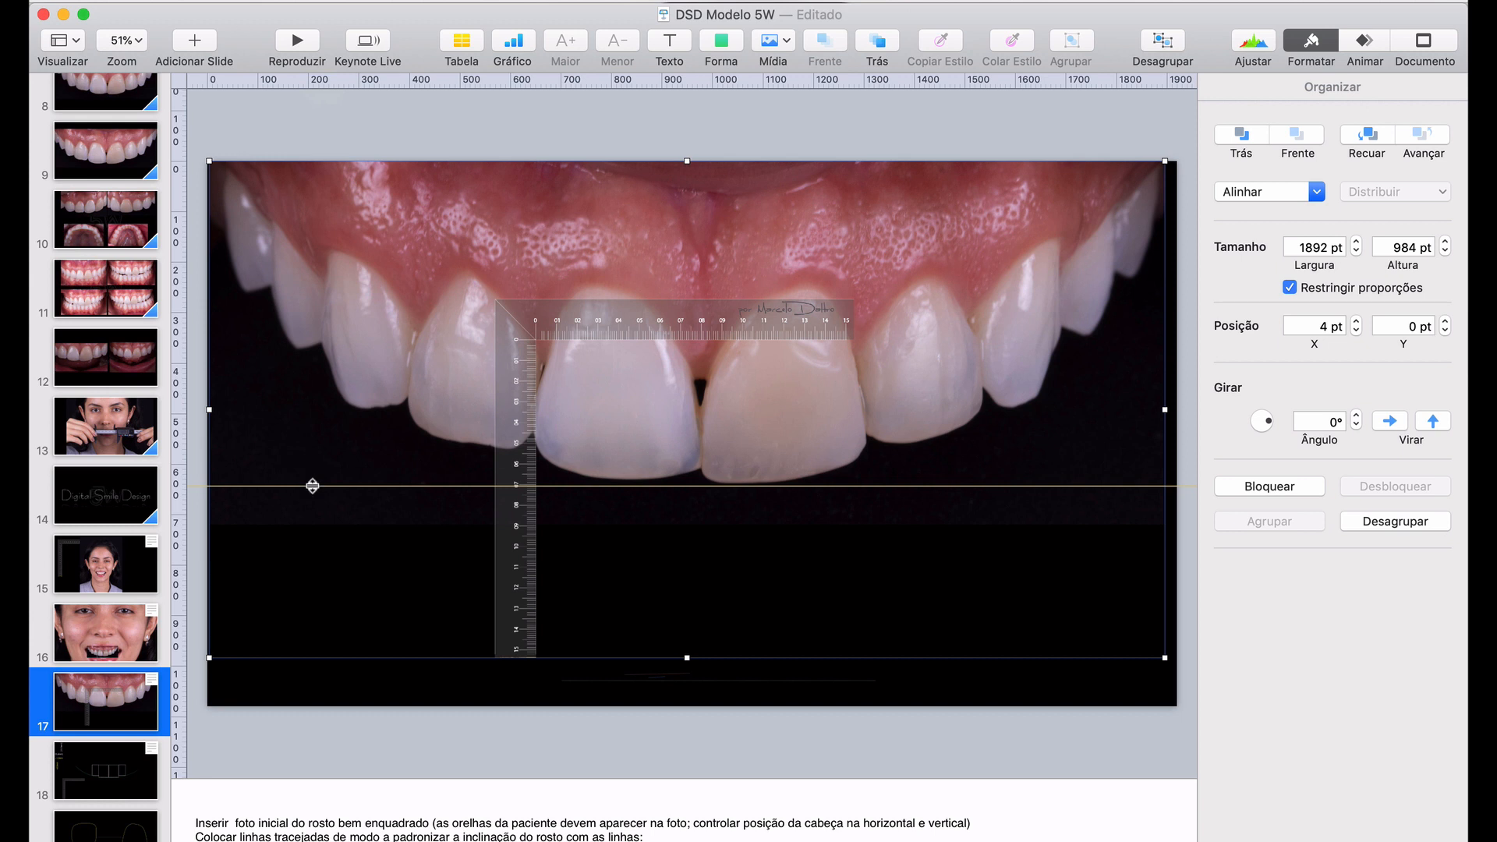
drag(312, 486, 321, 87)
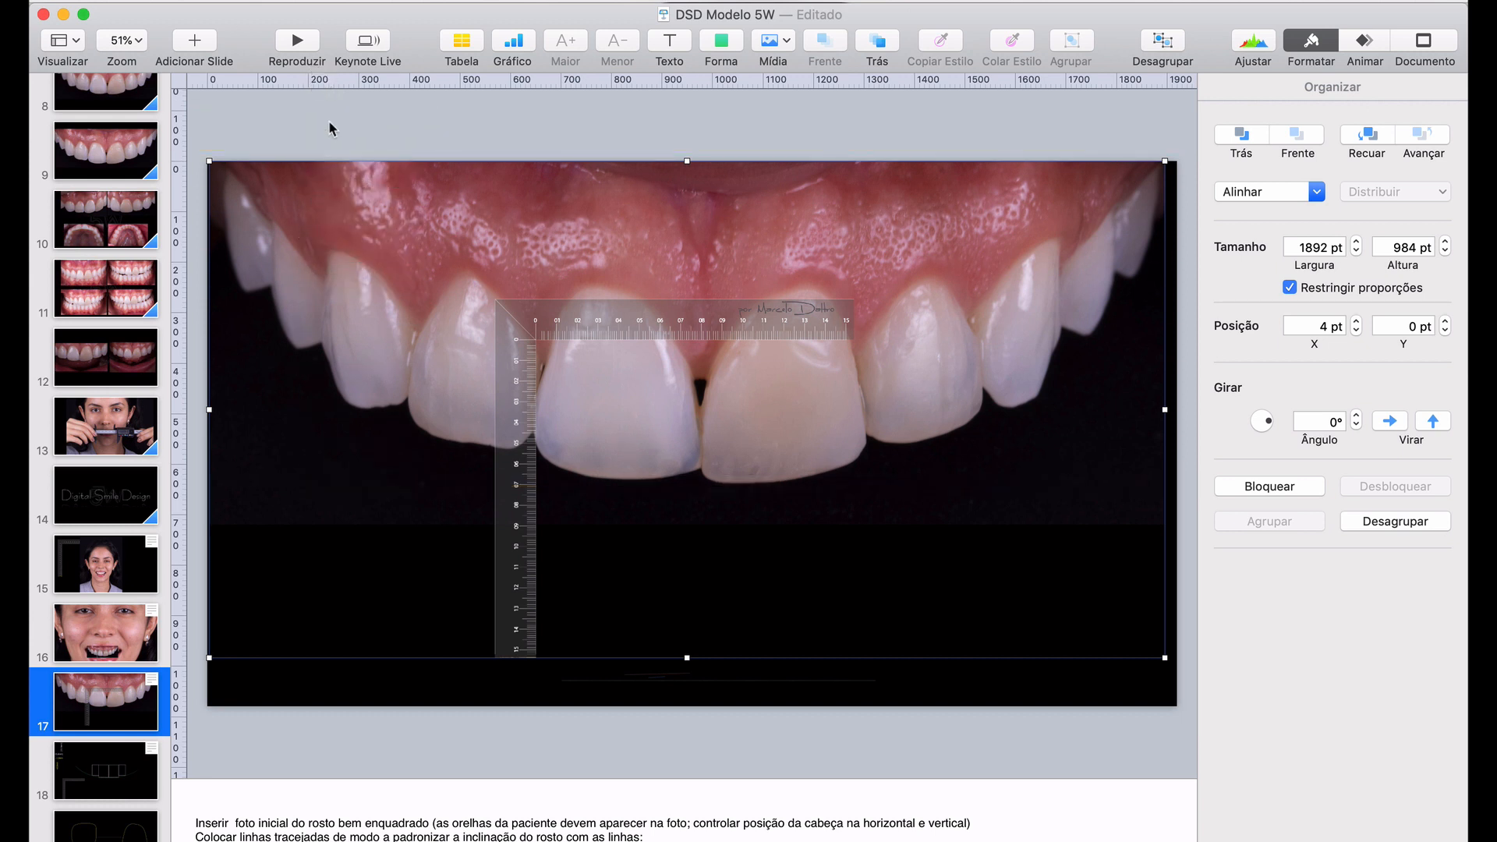
click(329, 124)
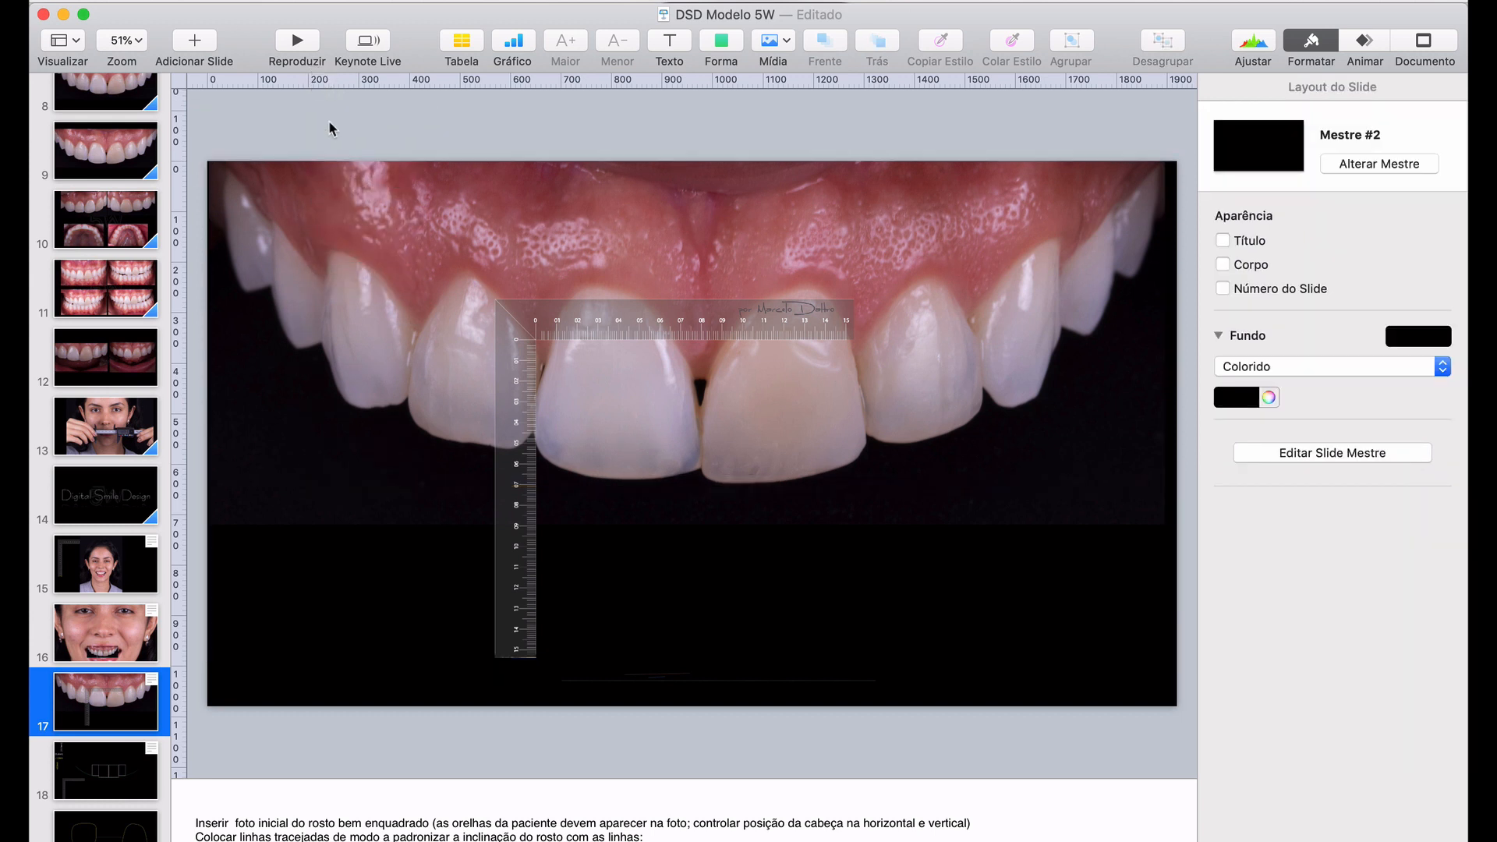
Ungroup the teeth photo and ruler on slide 17, then move the ruler alone to x 204 pt, y 460 pt
click(657, 321)
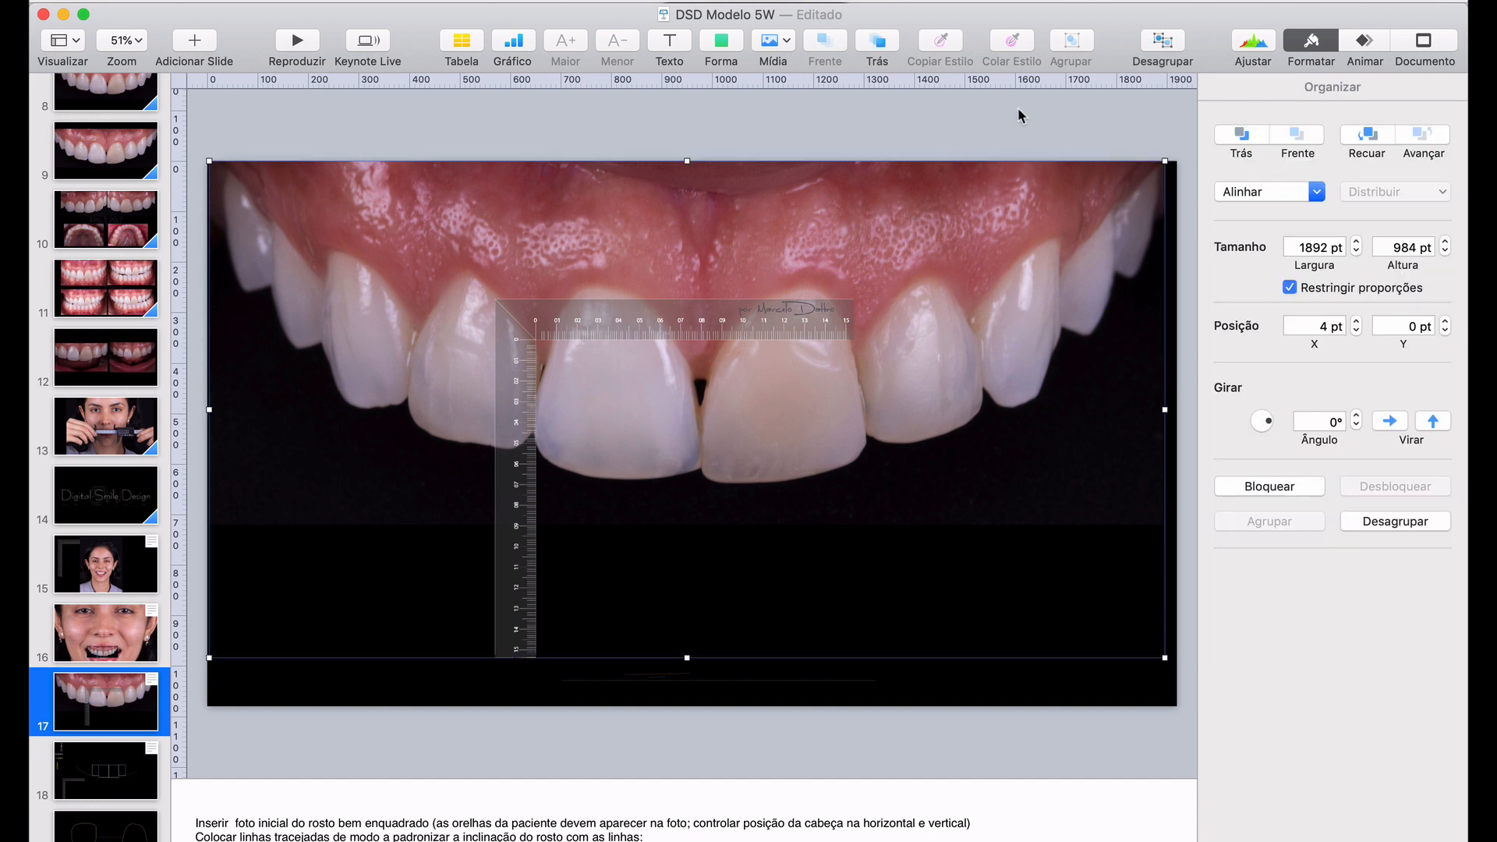
click(1159, 43)
click(997, 135)
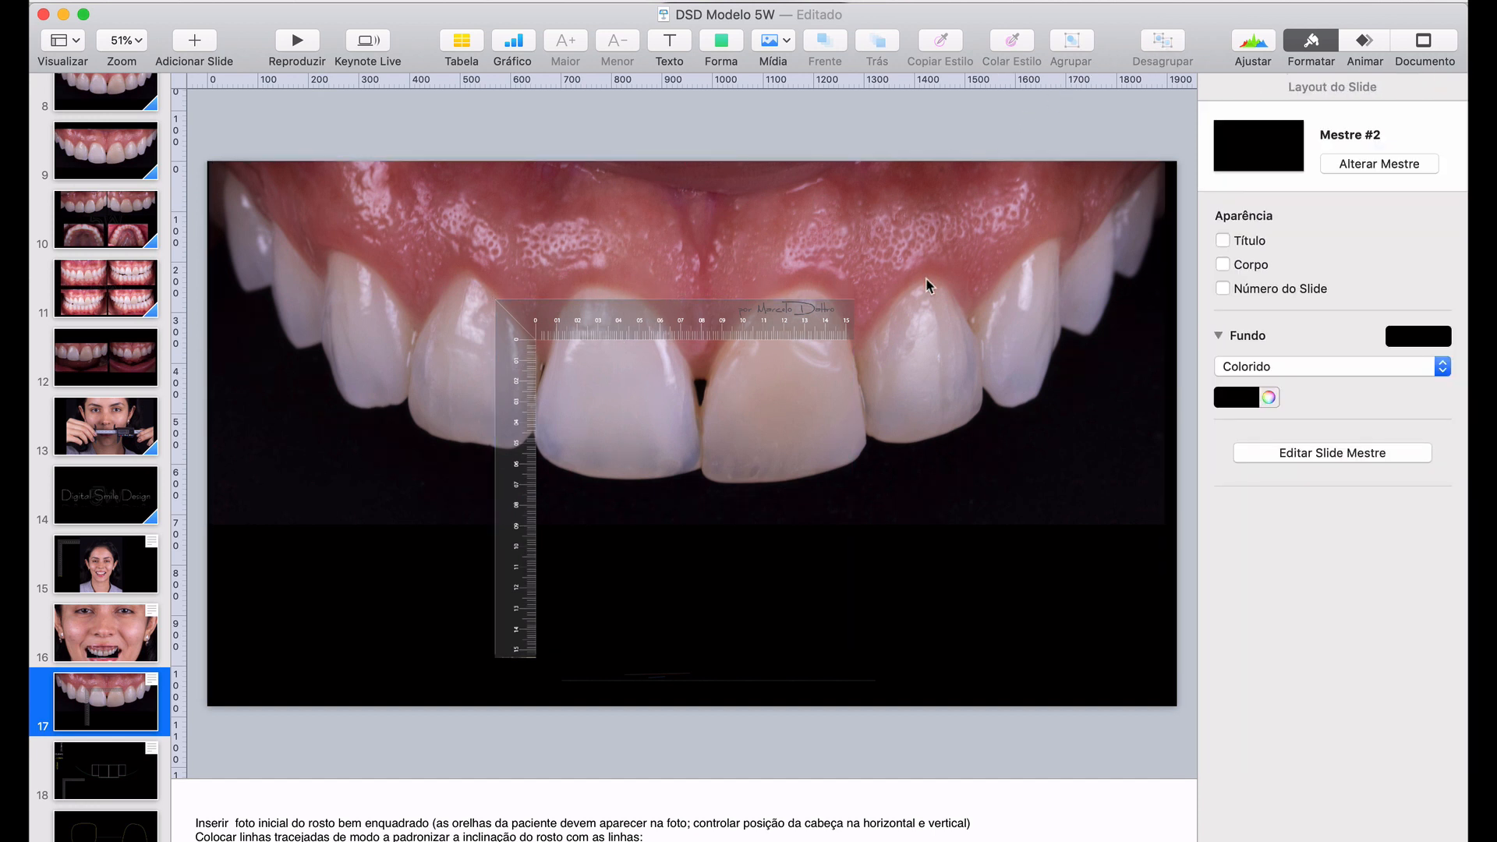
drag(640, 331, 381, 223)
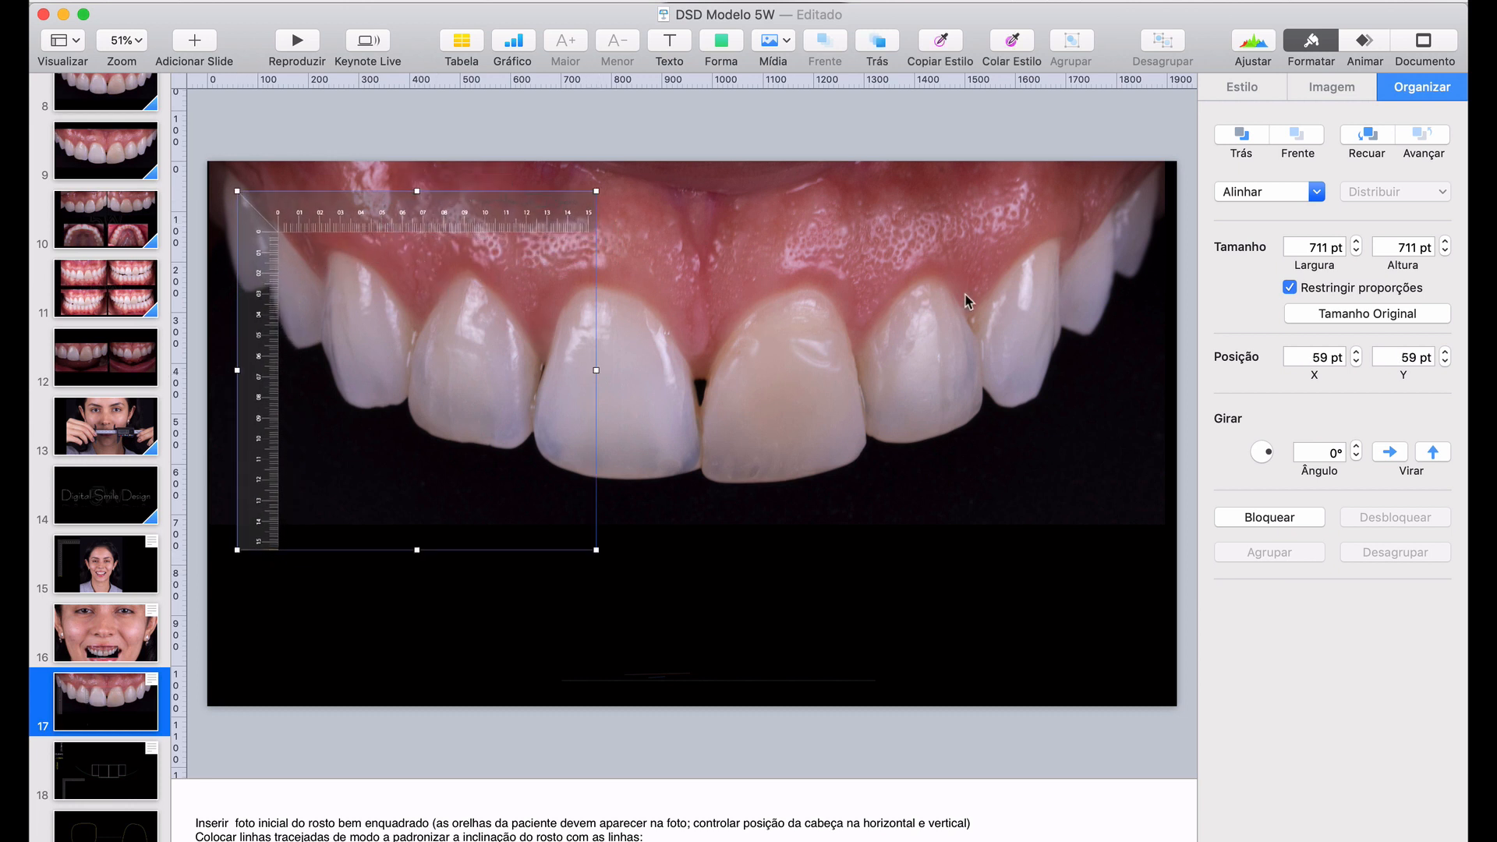
drag(546, 219, 619, 421)
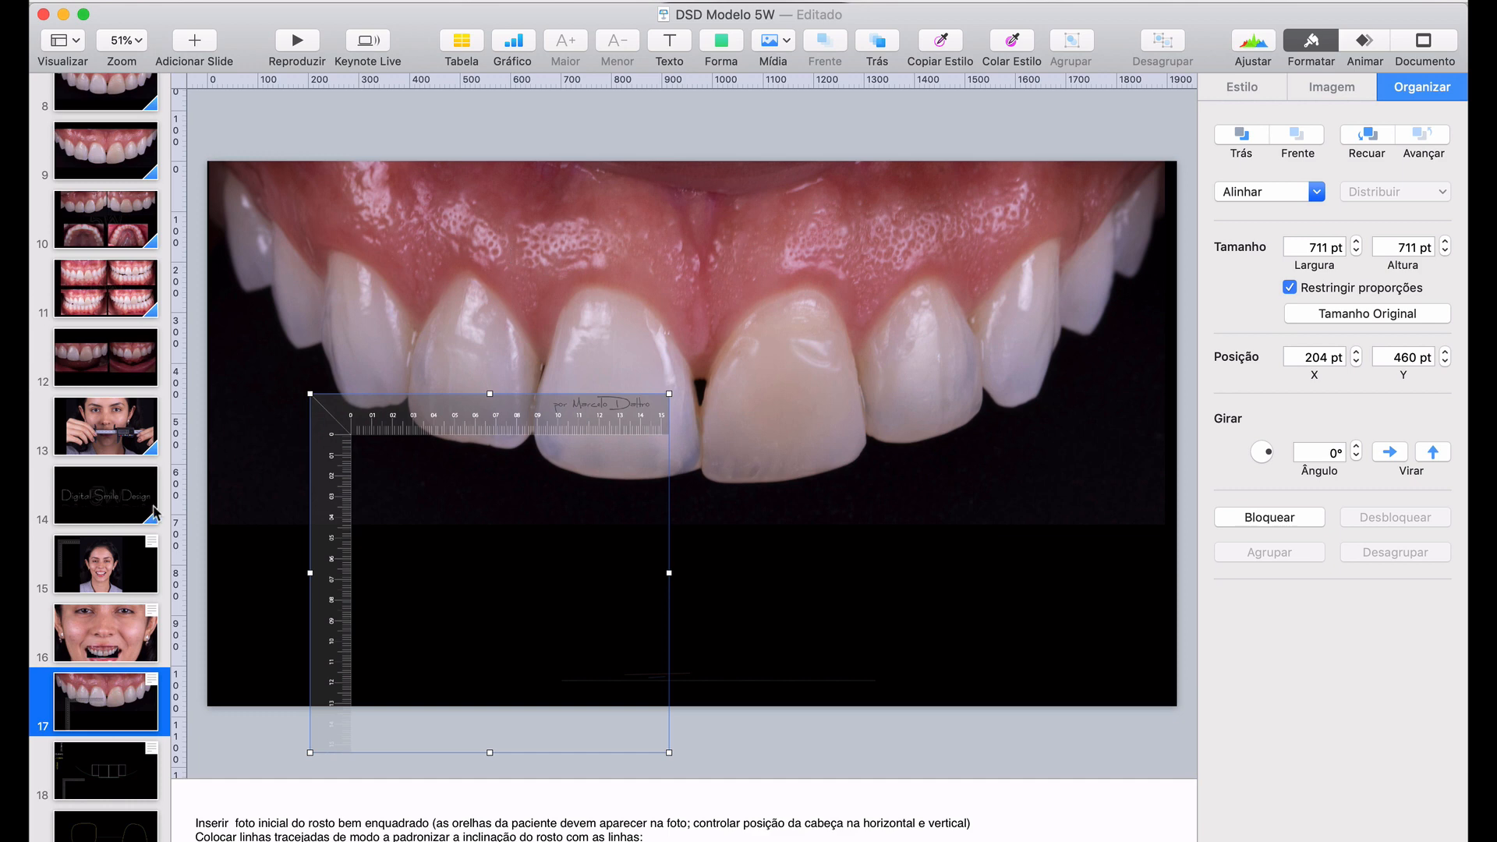
Duplicate slide 16 and delete the teeth photo and the small ruler from the copy, leaving the smiling face
click(143, 630)
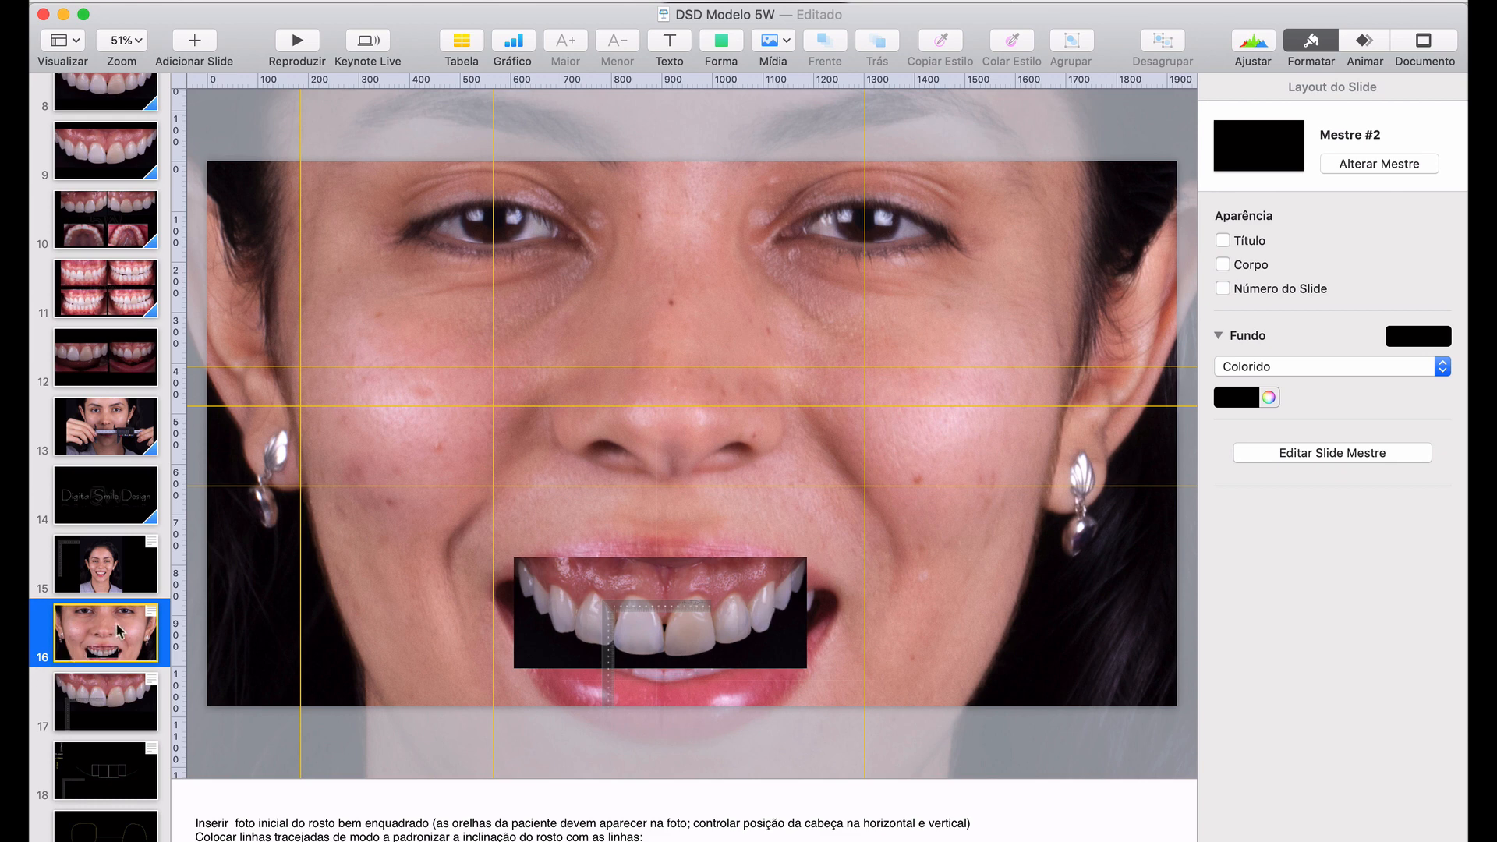
key(super+d)
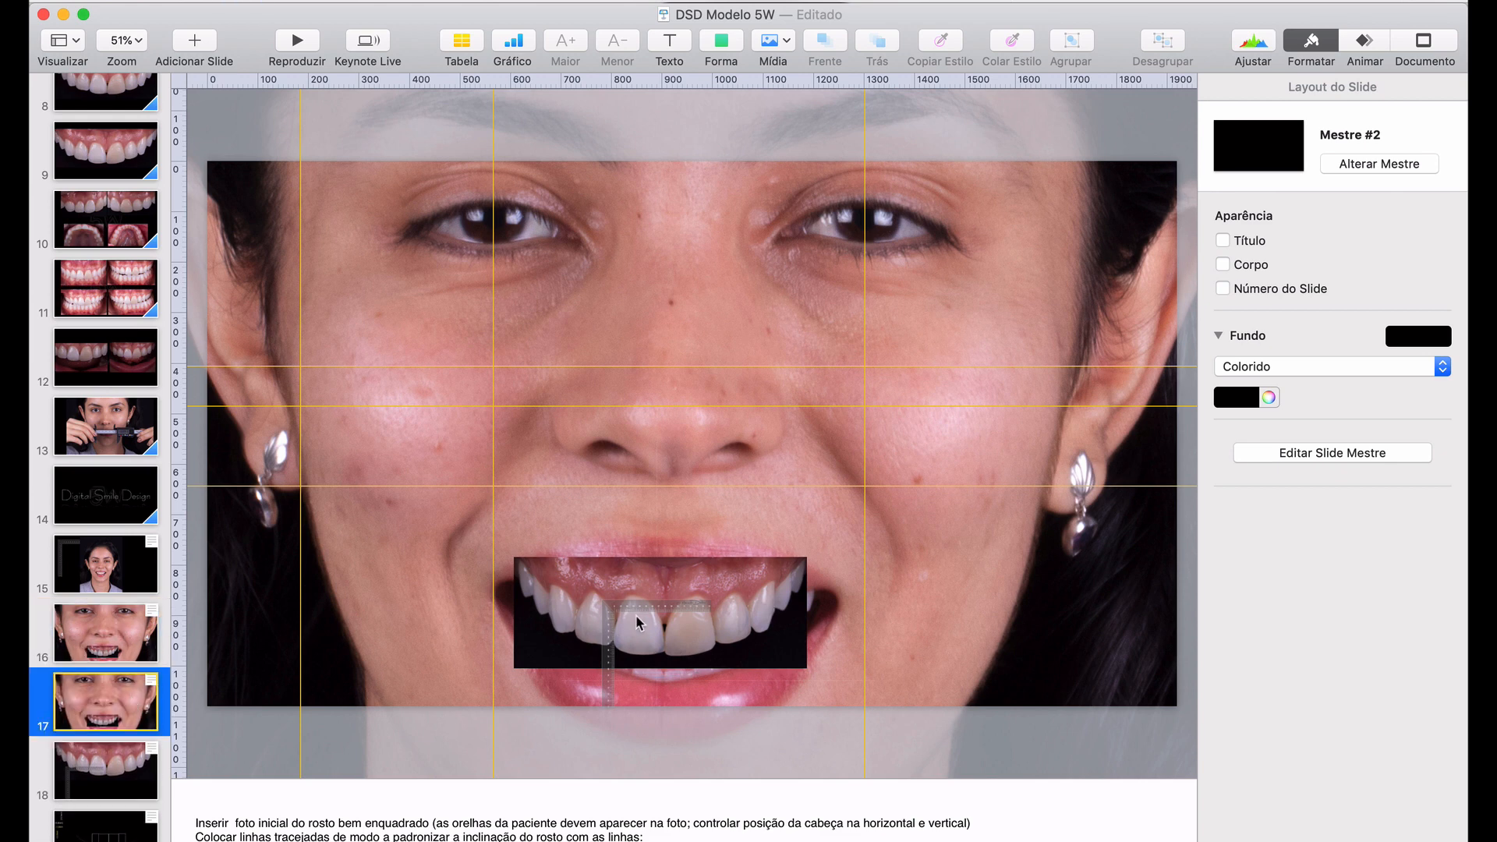
click(685, 588)
key(Delete)
click(683, 608)
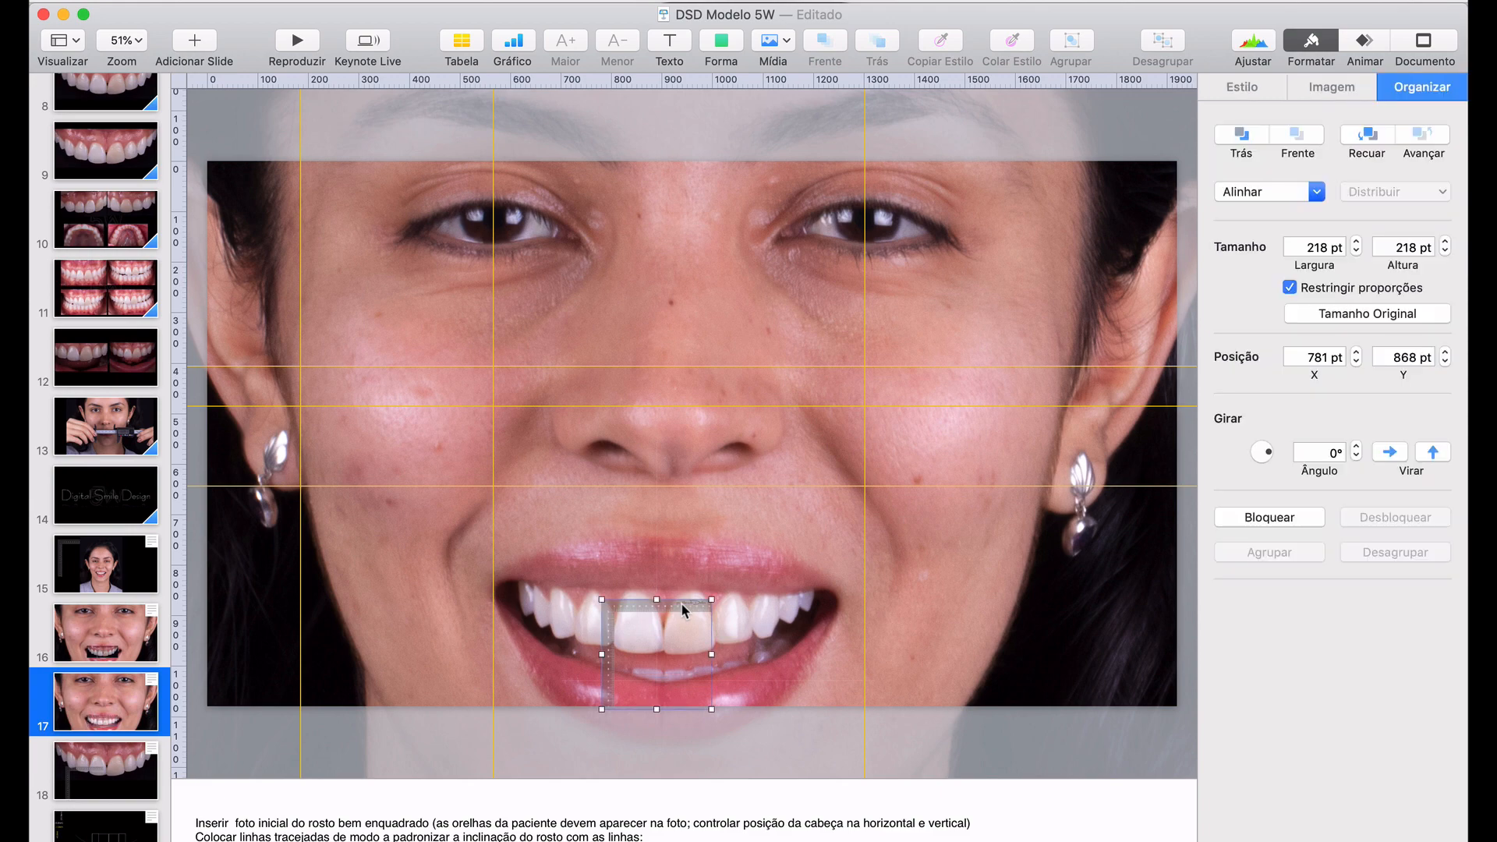
key(Delete)
scroll(652, 583, up, 5)
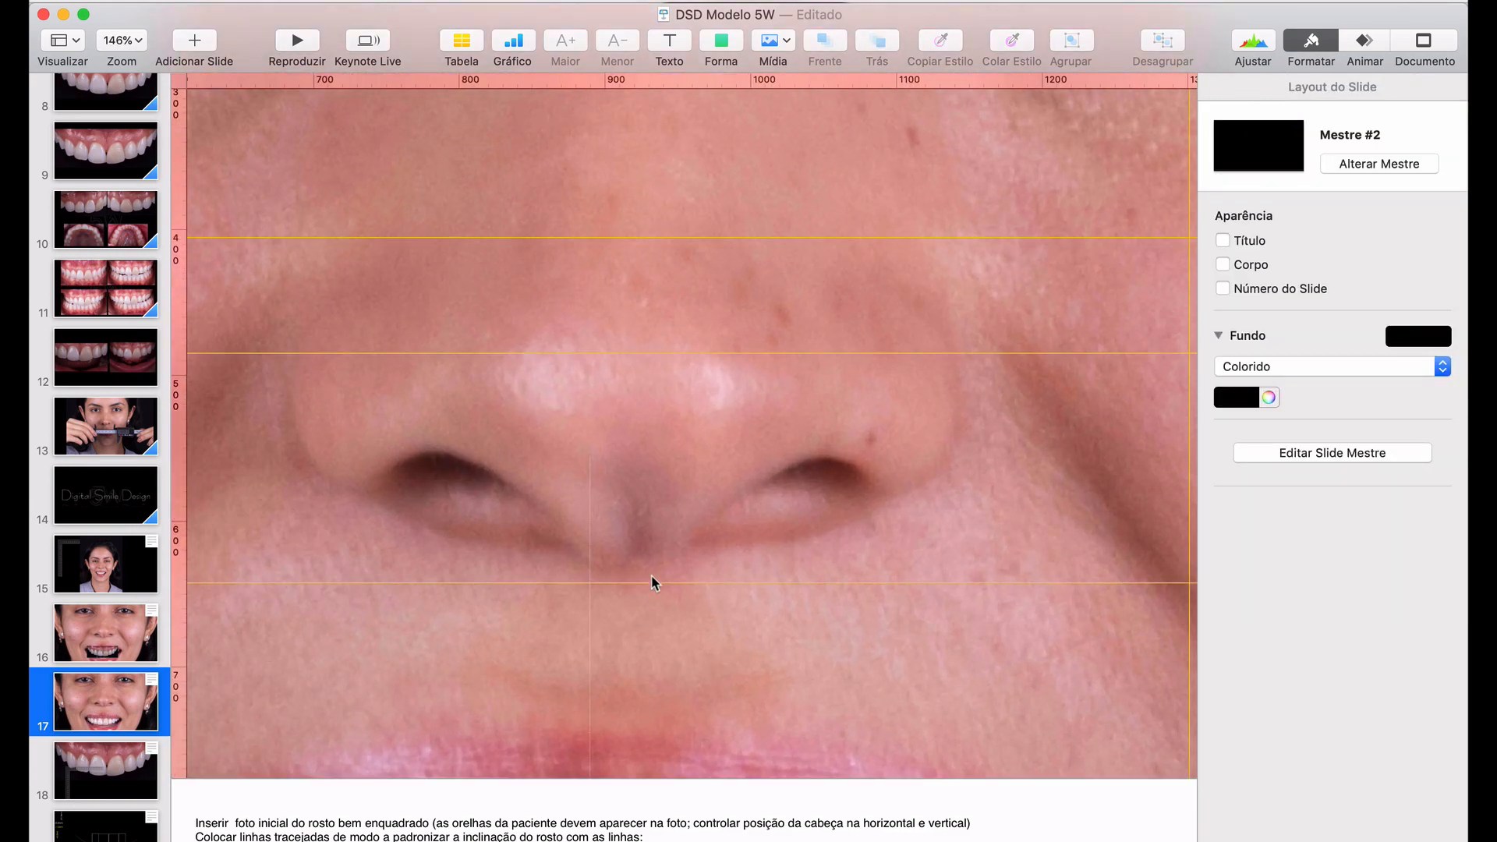
scroll(654, 581, down, 5)
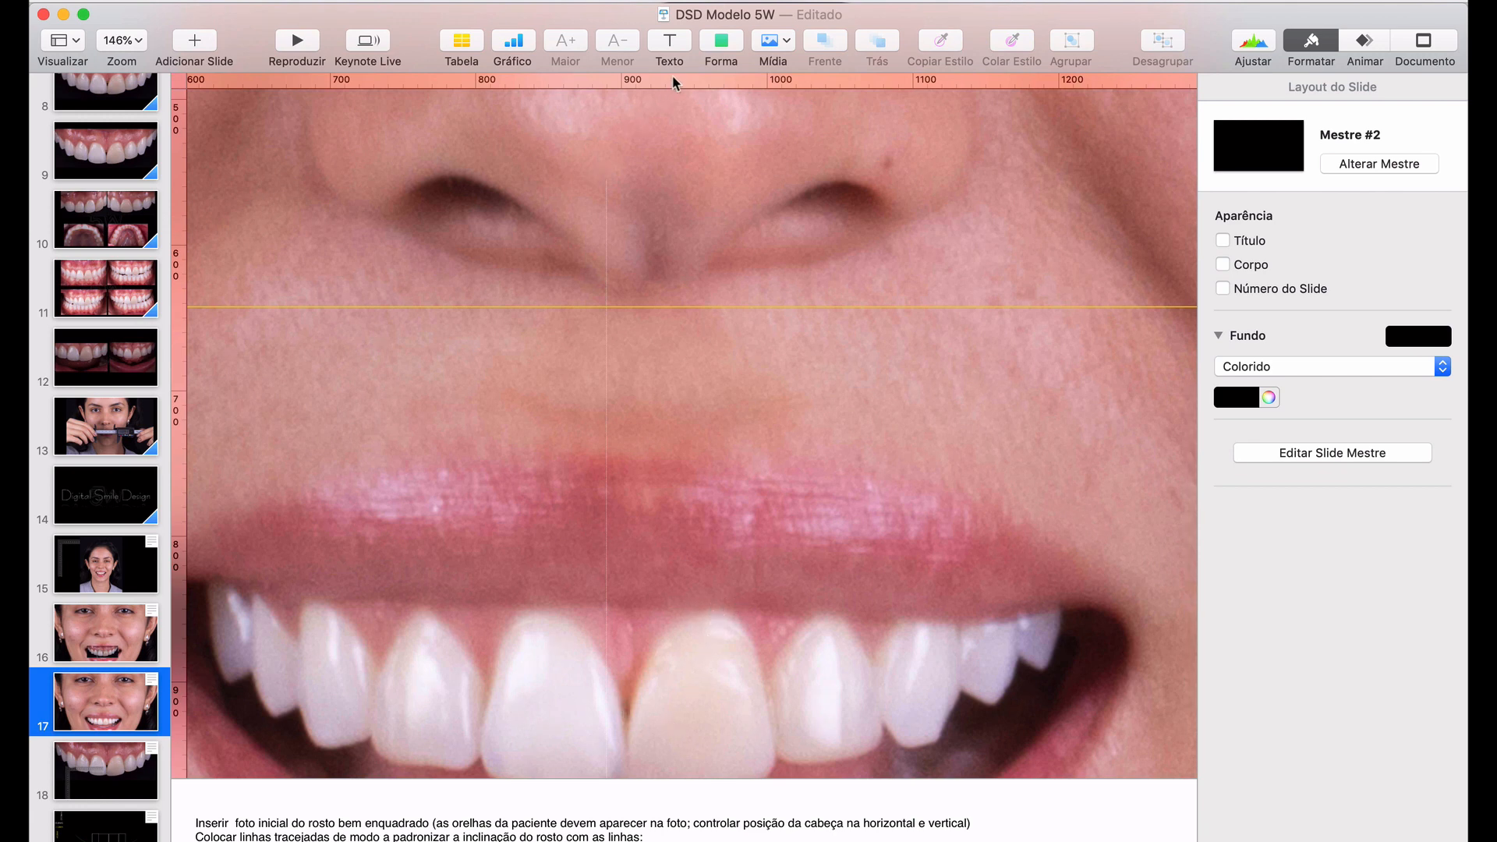
click(721, 43)
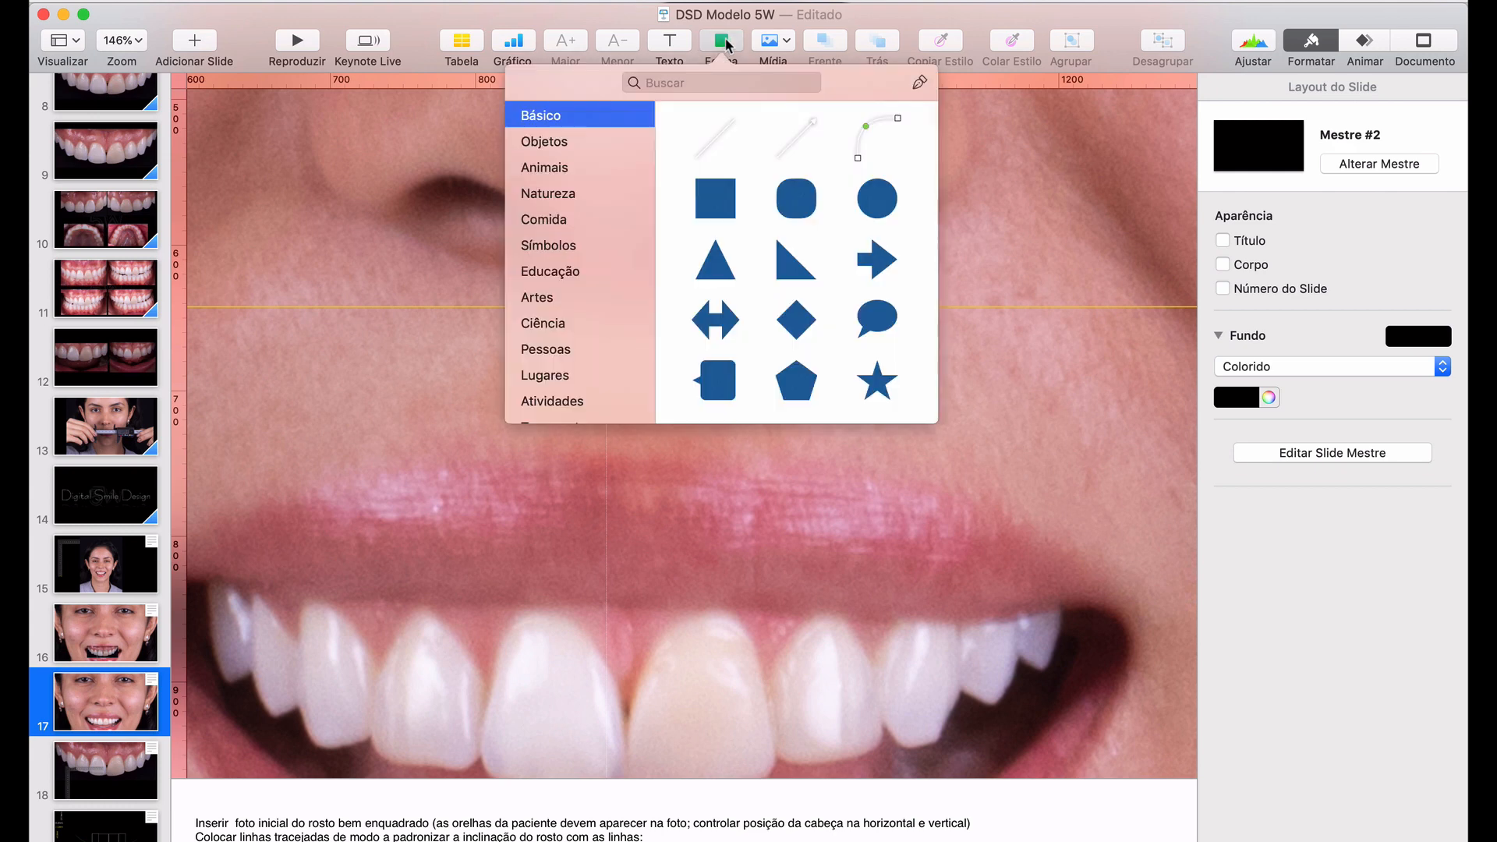
click(920, 84)
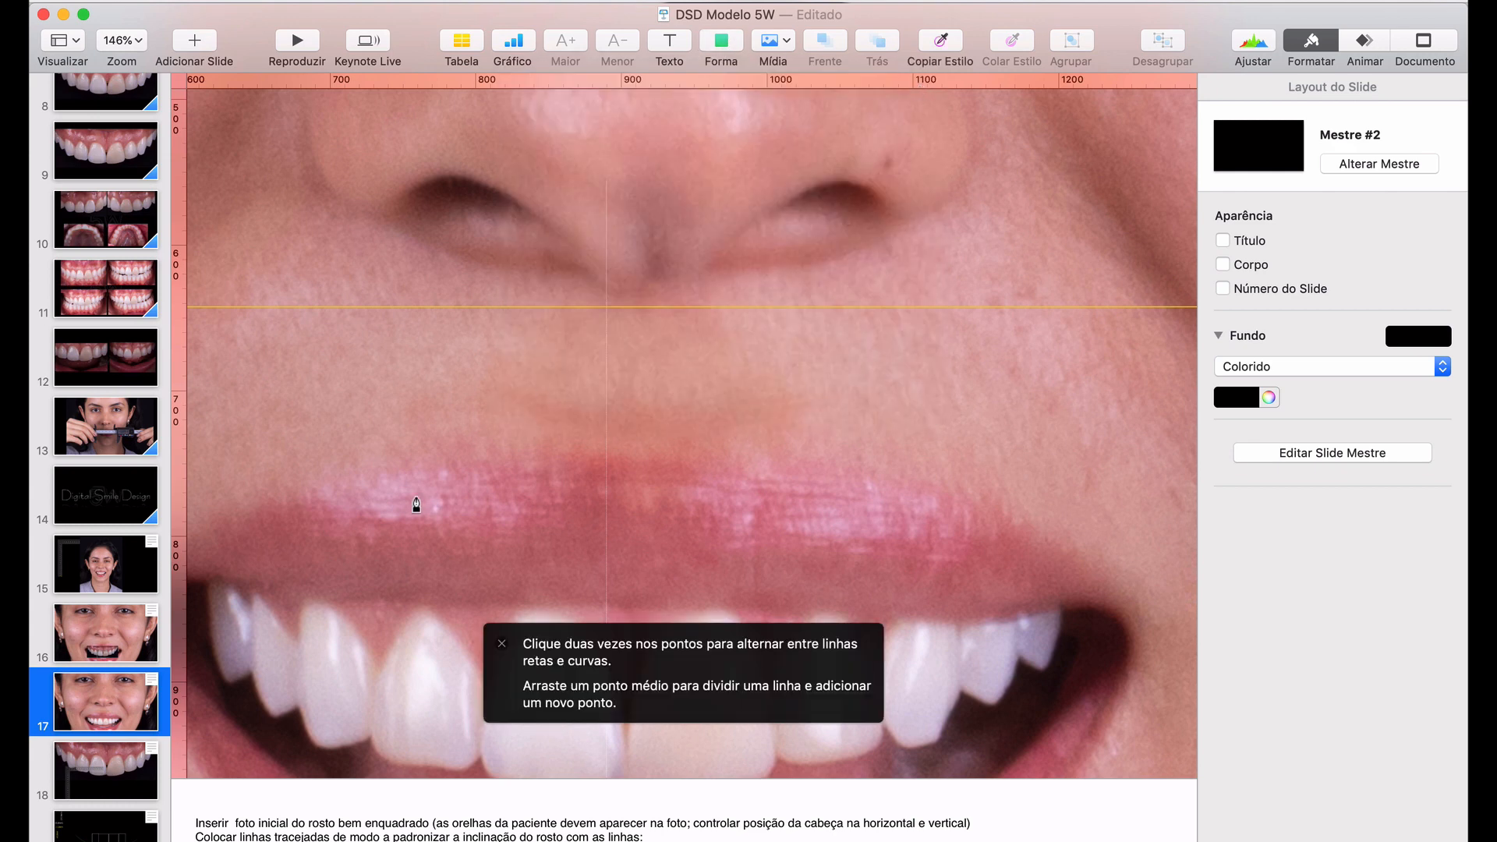
click(279, 590)
click(404, 601)
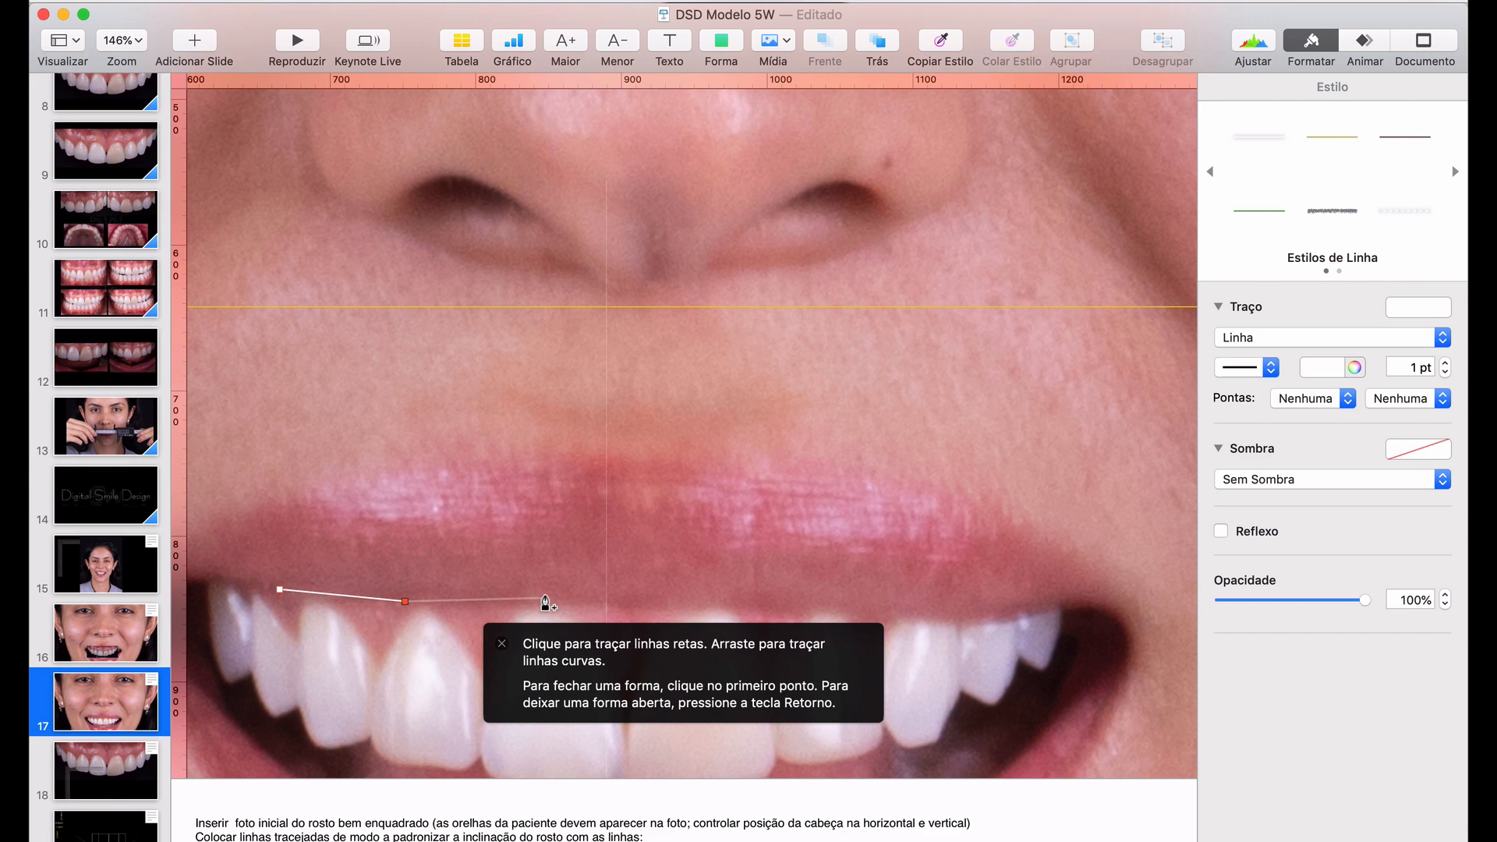
click(546, 599)
click(684, 606)
click(798, 604)
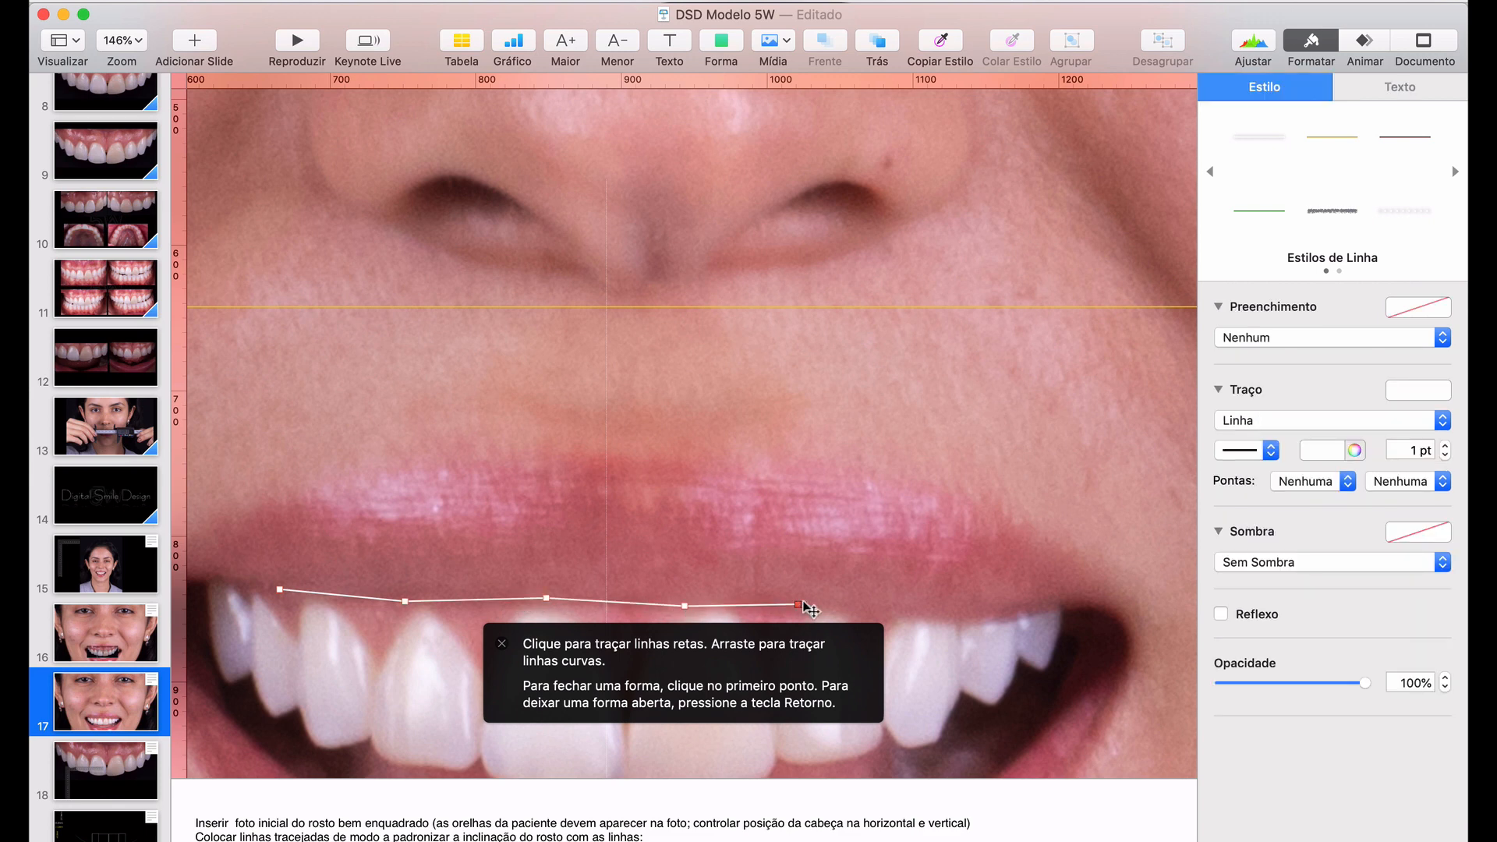
click(920, 612)
click(1036, 607)
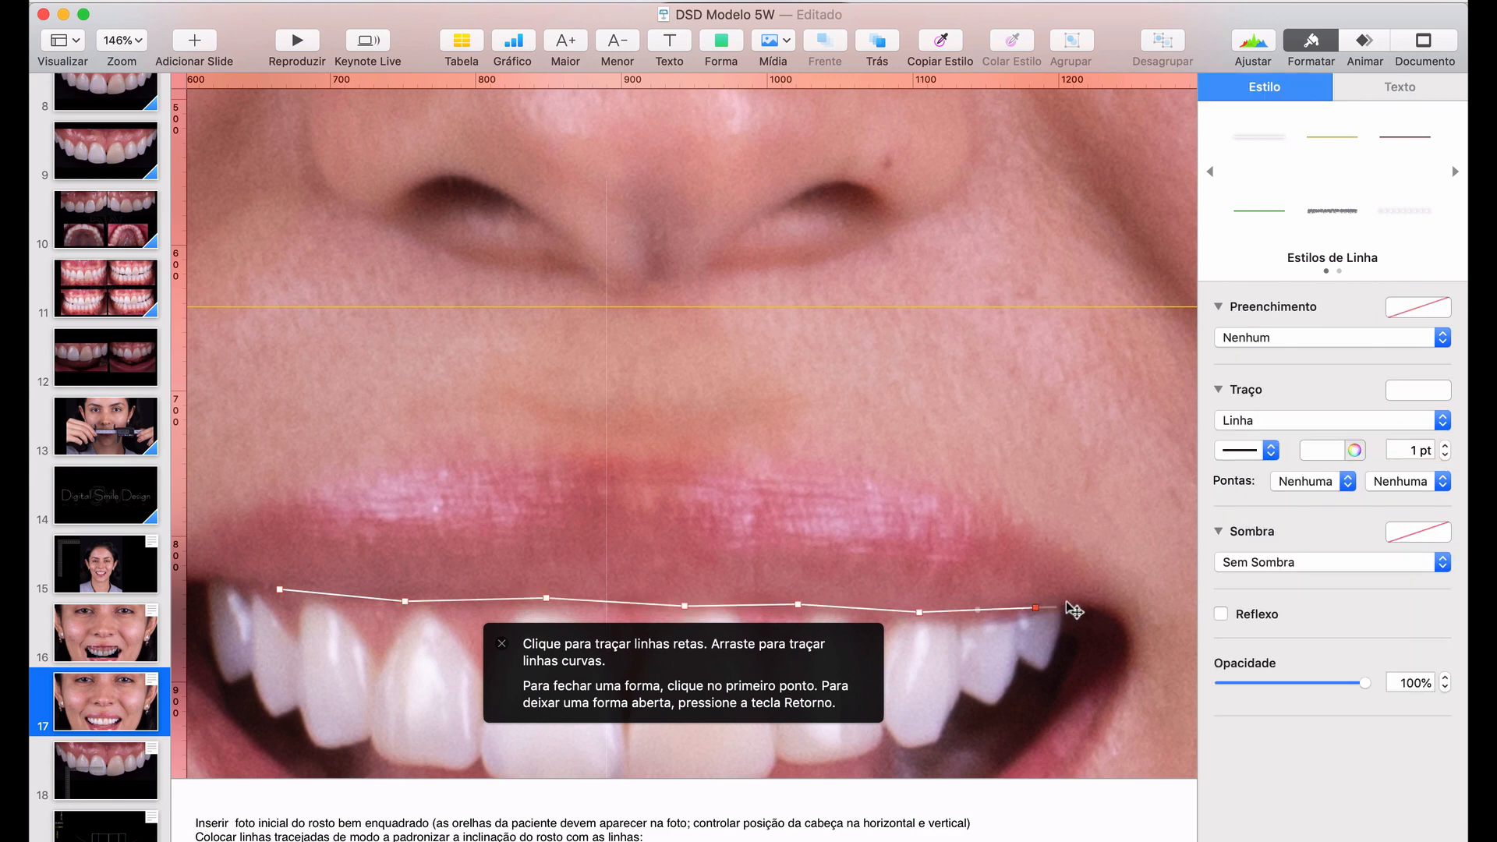
click(1102, 604)
click(1093, 673)
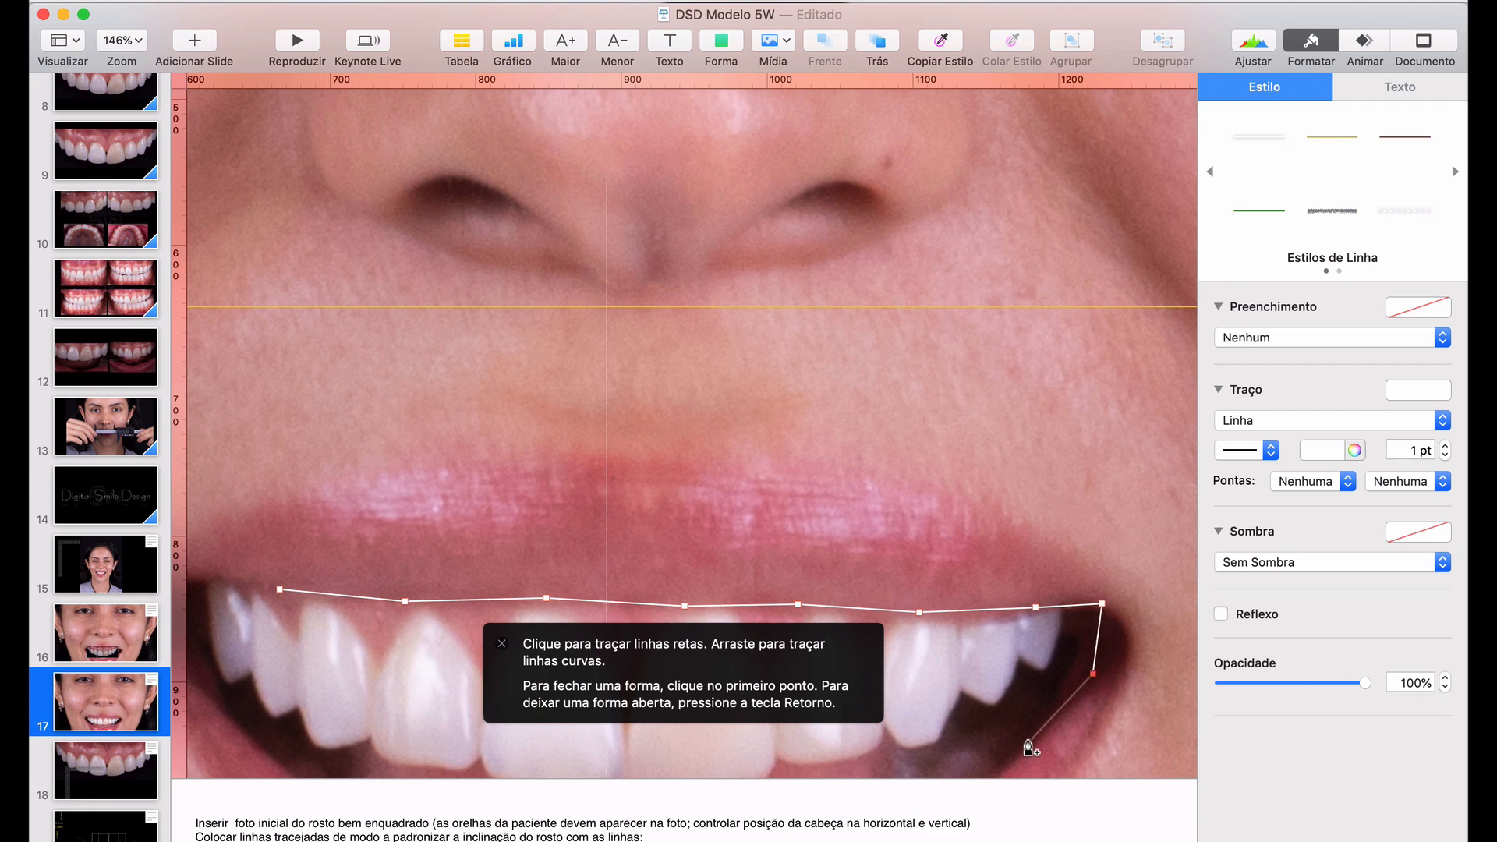
click(1028, 733)
key(Return)
scroll(970, 673, down, 5)
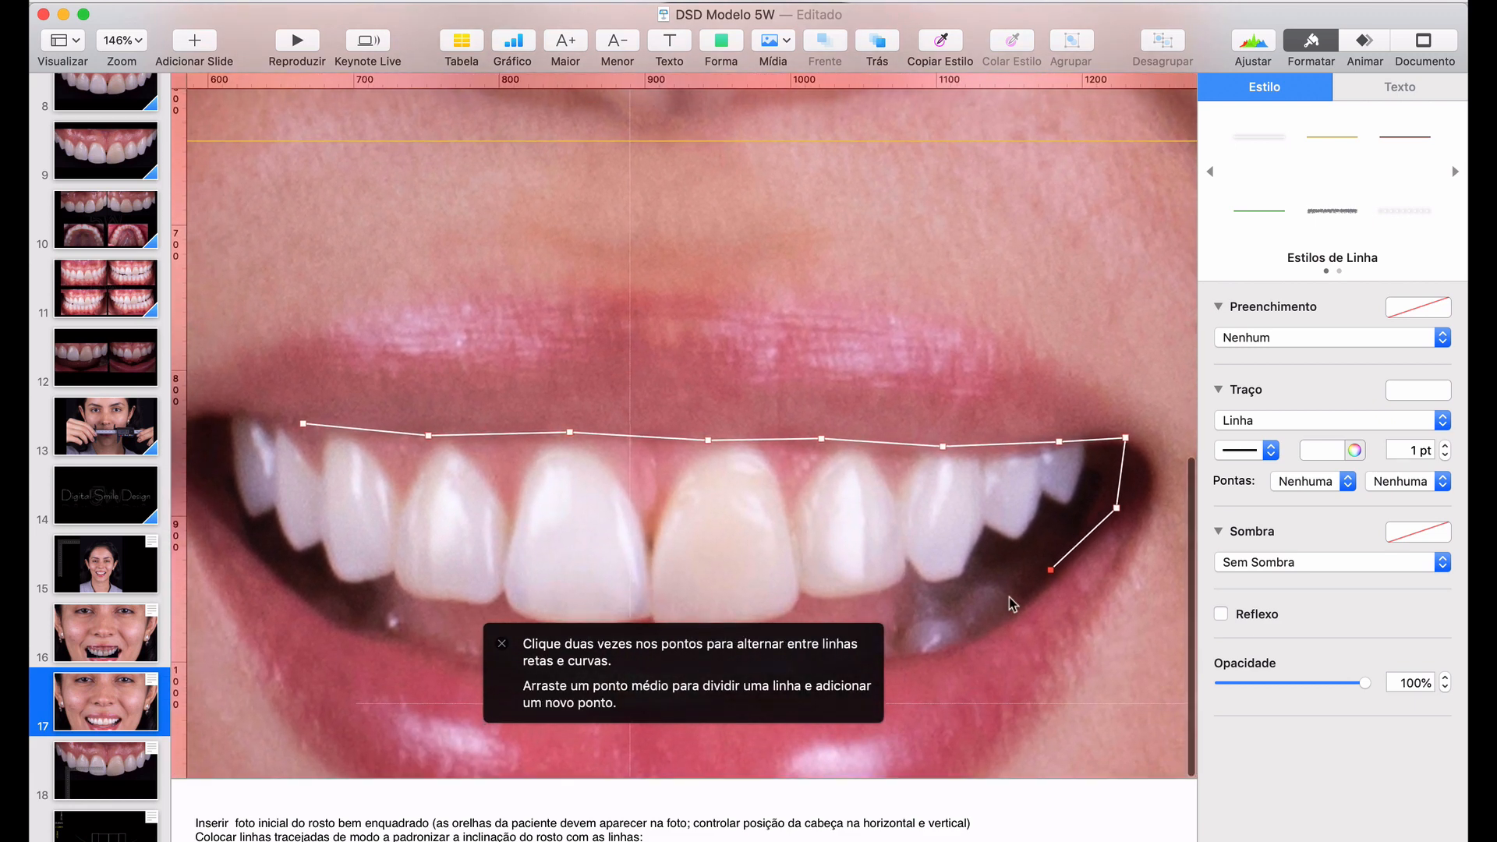
drag(1045, 579, 976, 644)
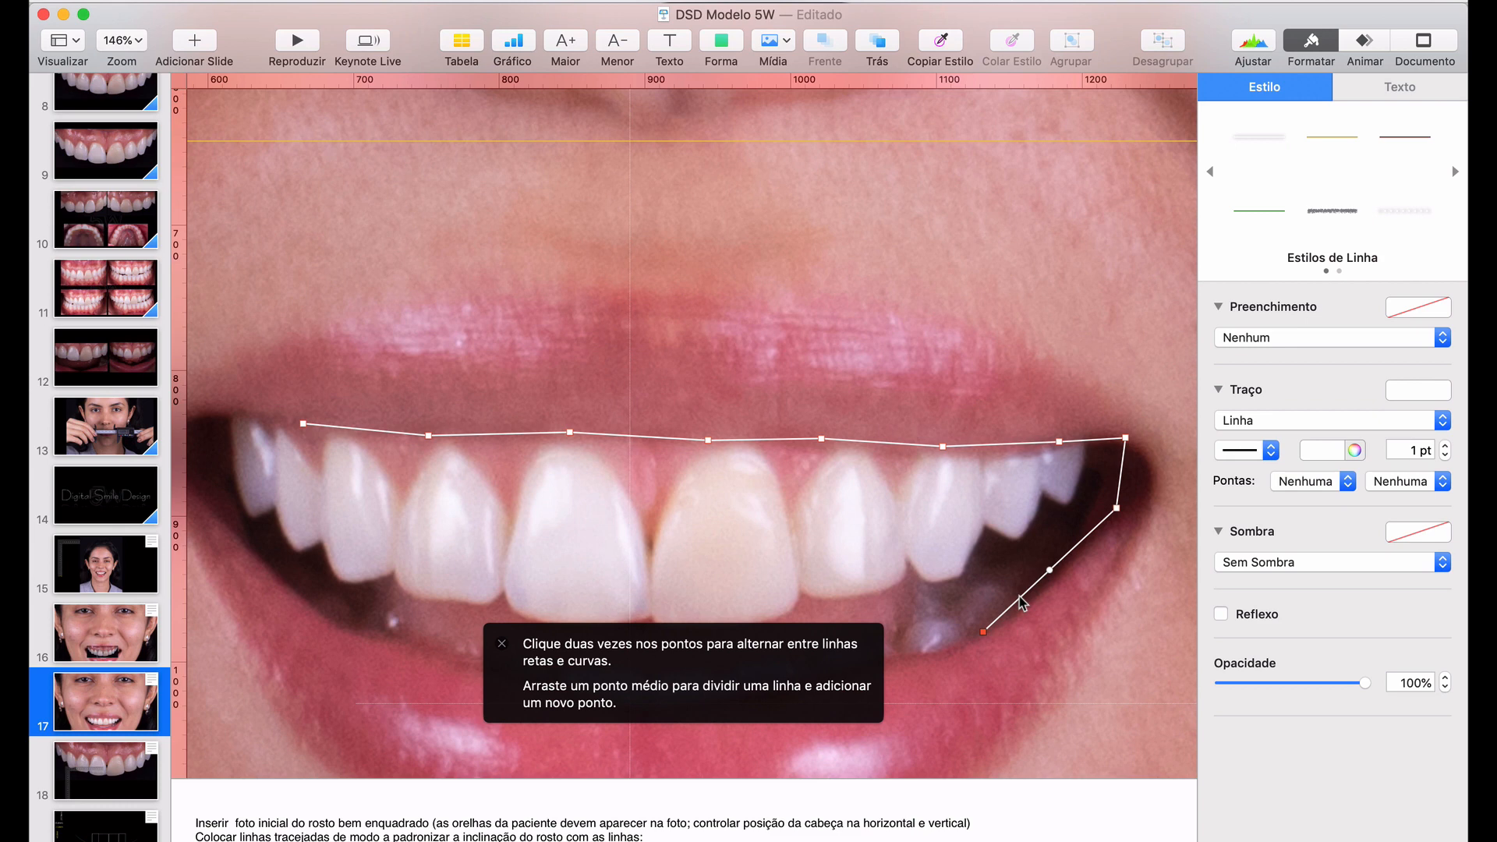
key(Delete)
click(936, 545)
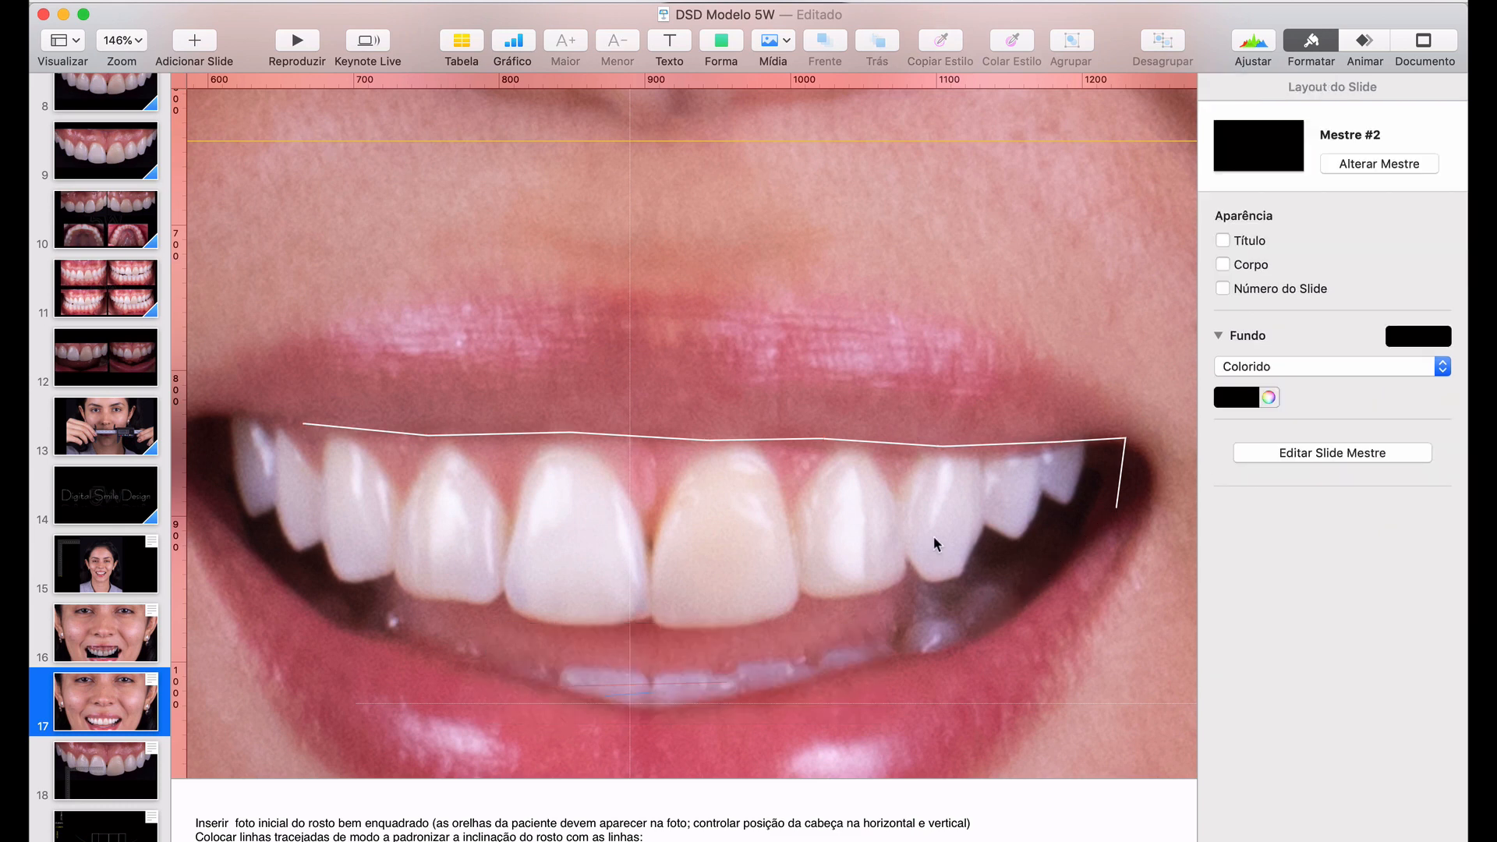
click(932, 445)
key(Delete)
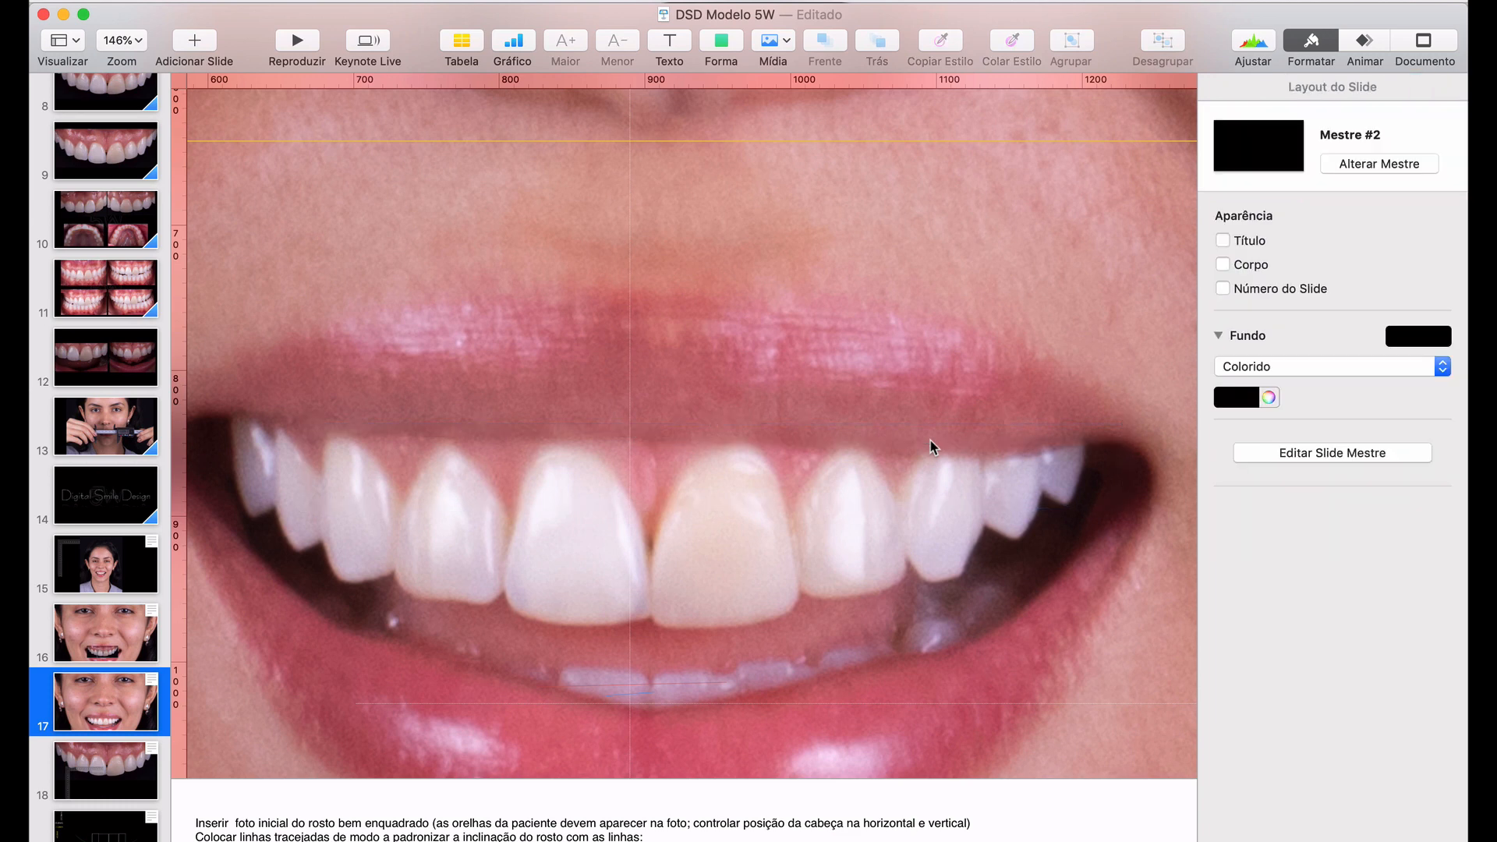
Trace the upper lip's lower edge on slide 17's smile with the Pen tool, using straight segments from one mouth corner to the other
scroll(930, 446, down, 2)
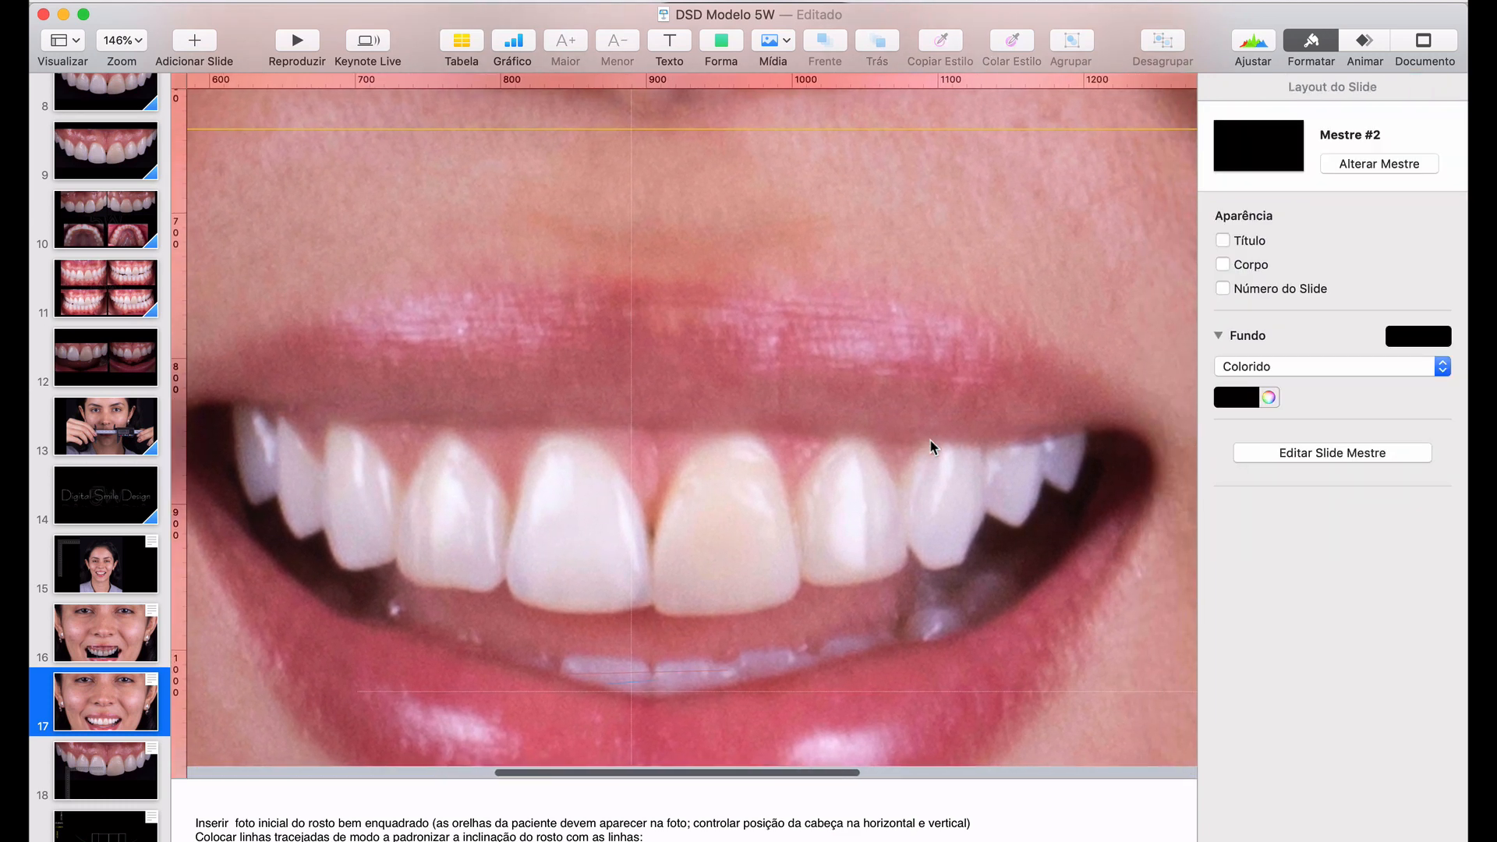
scroll(929, 439, left, 2)
scroll(930, 440, up, 1)
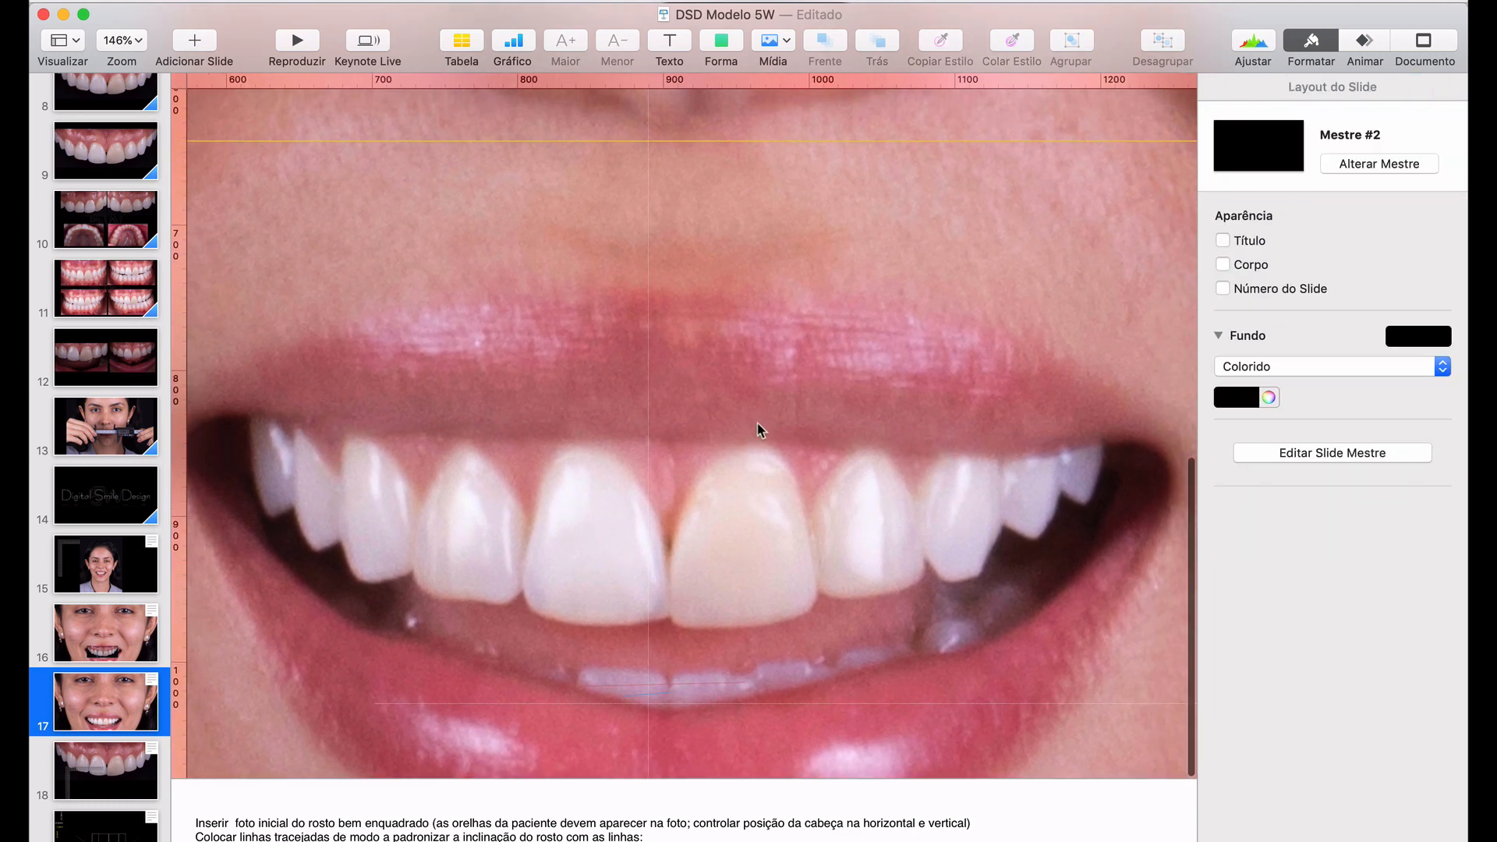
click(730, 48)
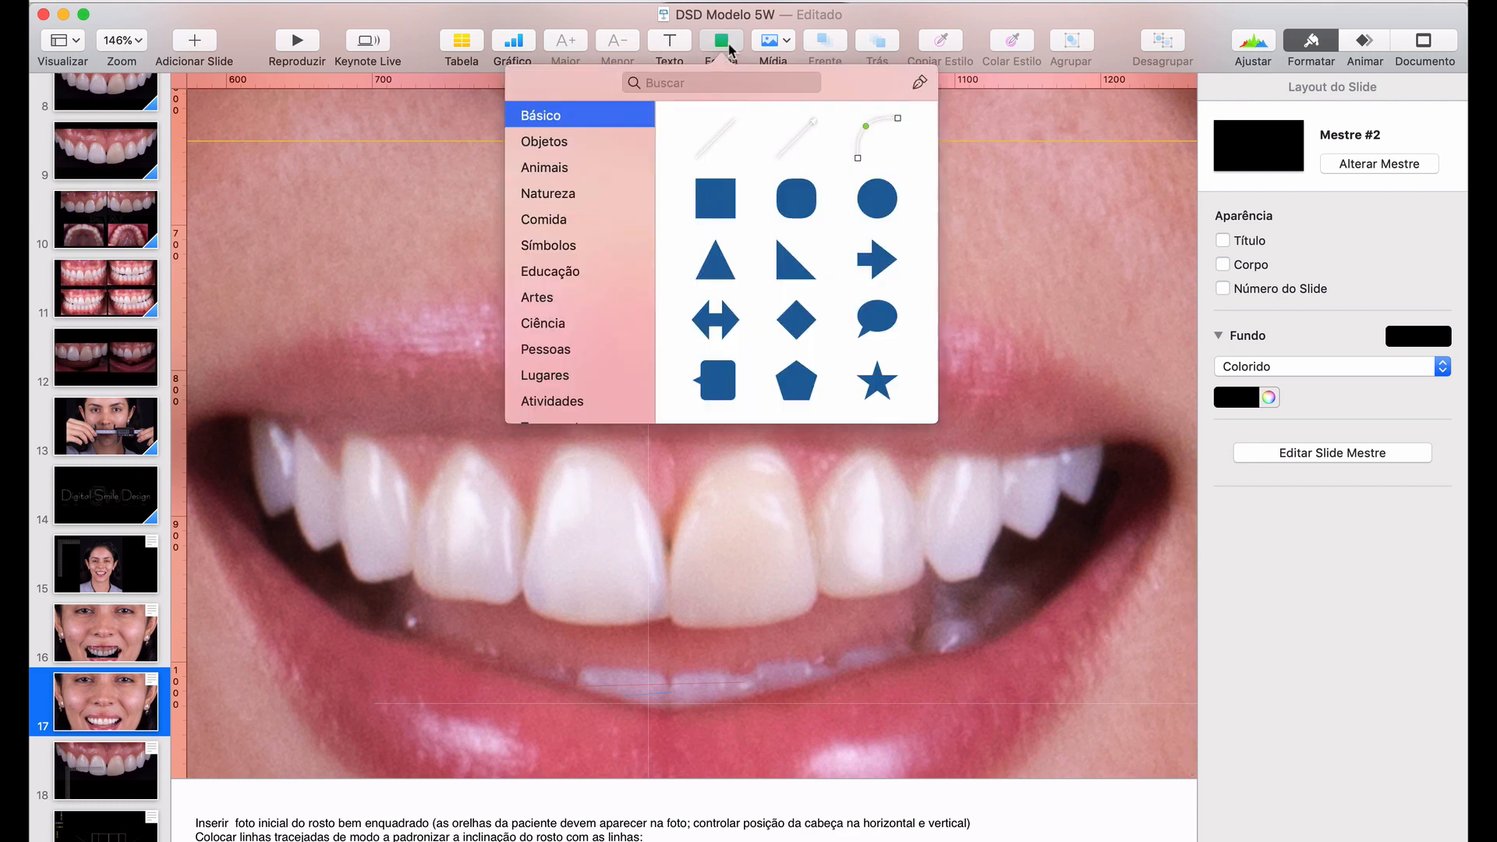
click(919, 82)
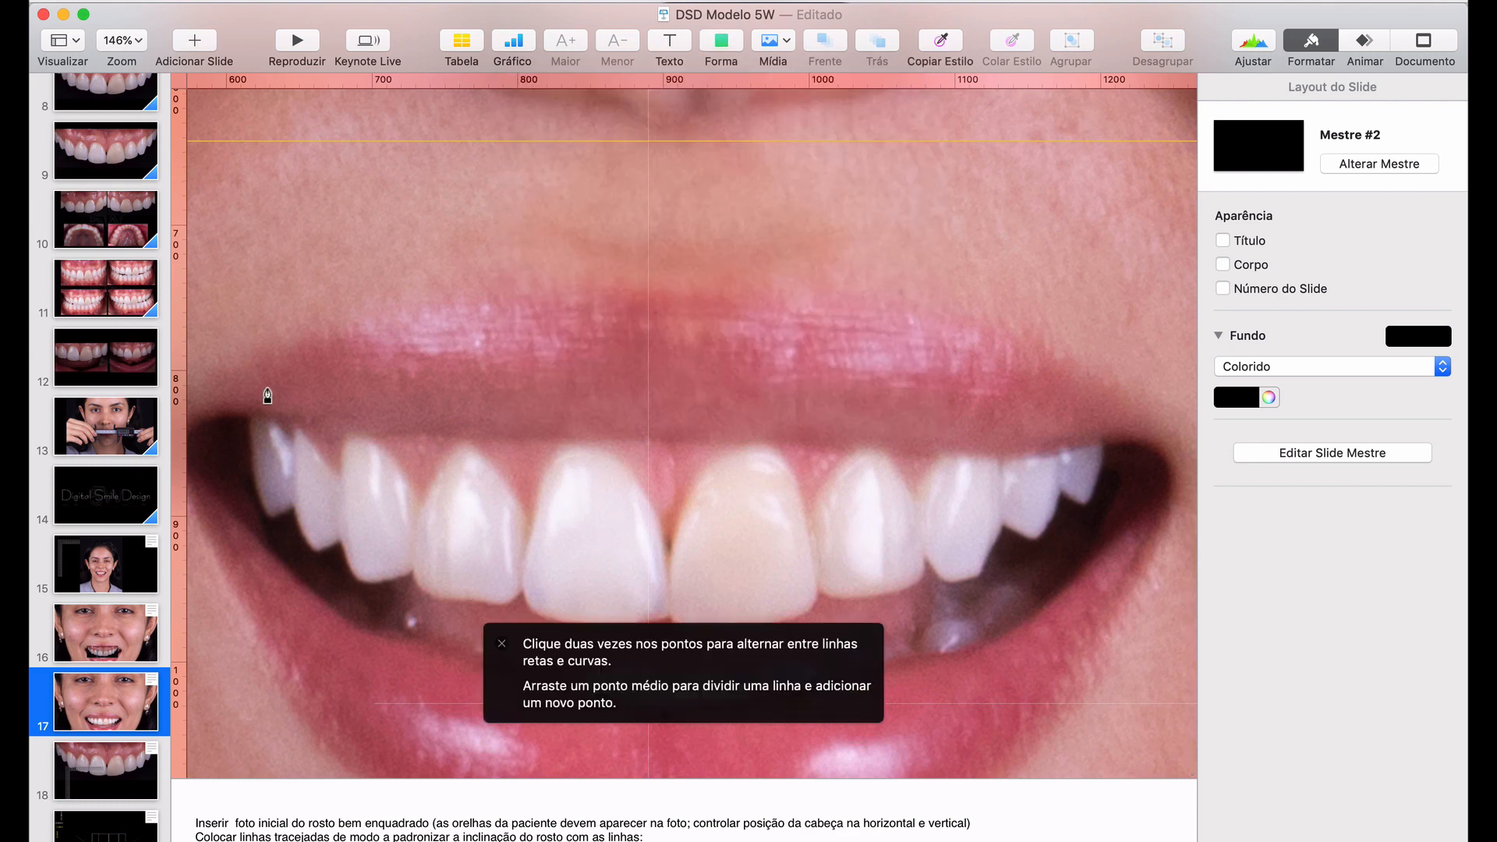
click(228, 411)
click(410, 430)
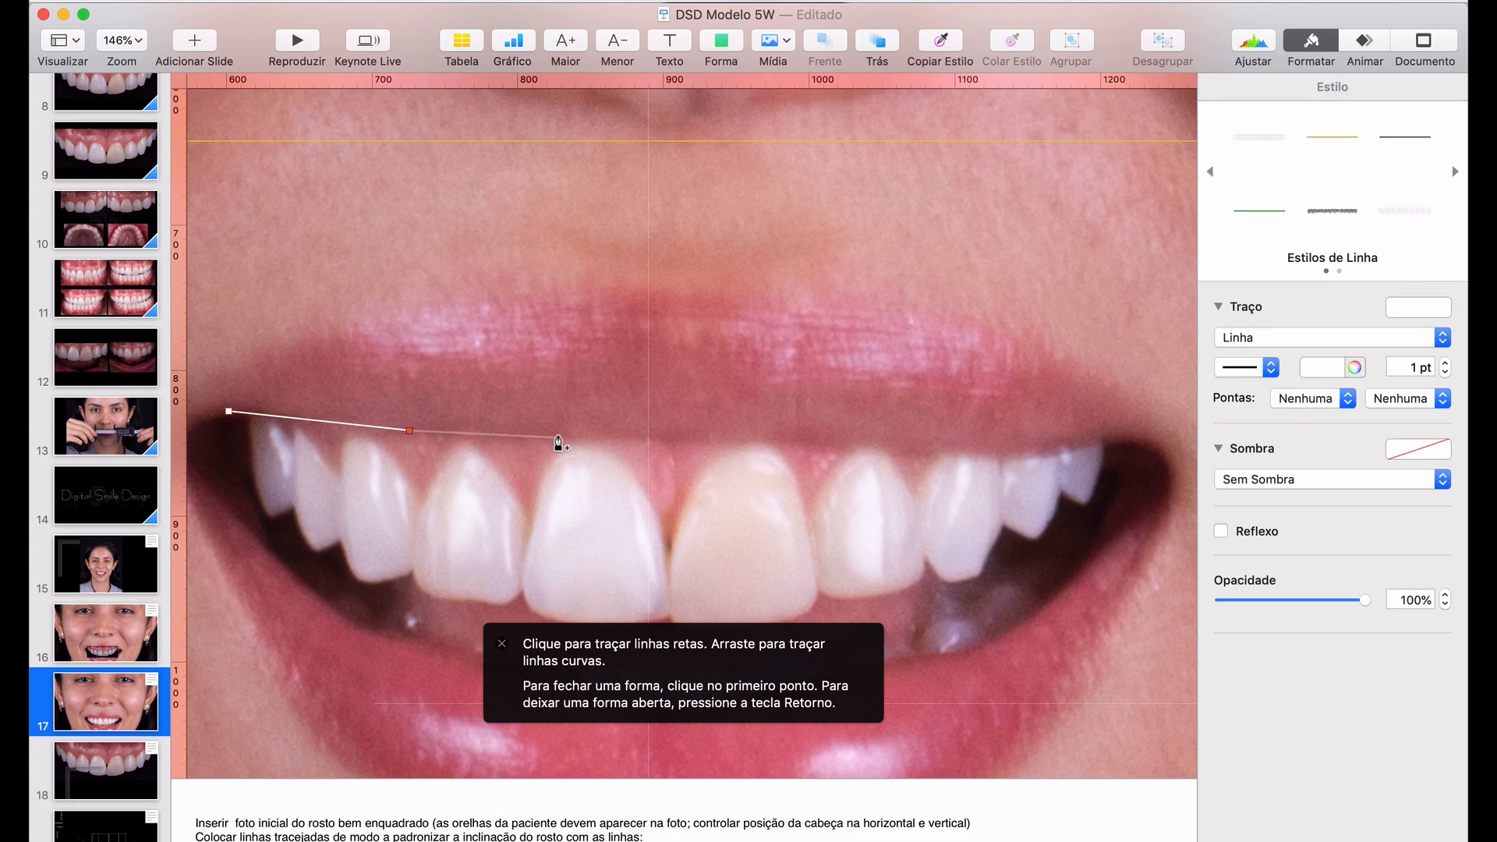
click(570, 439)
click(795, 440)
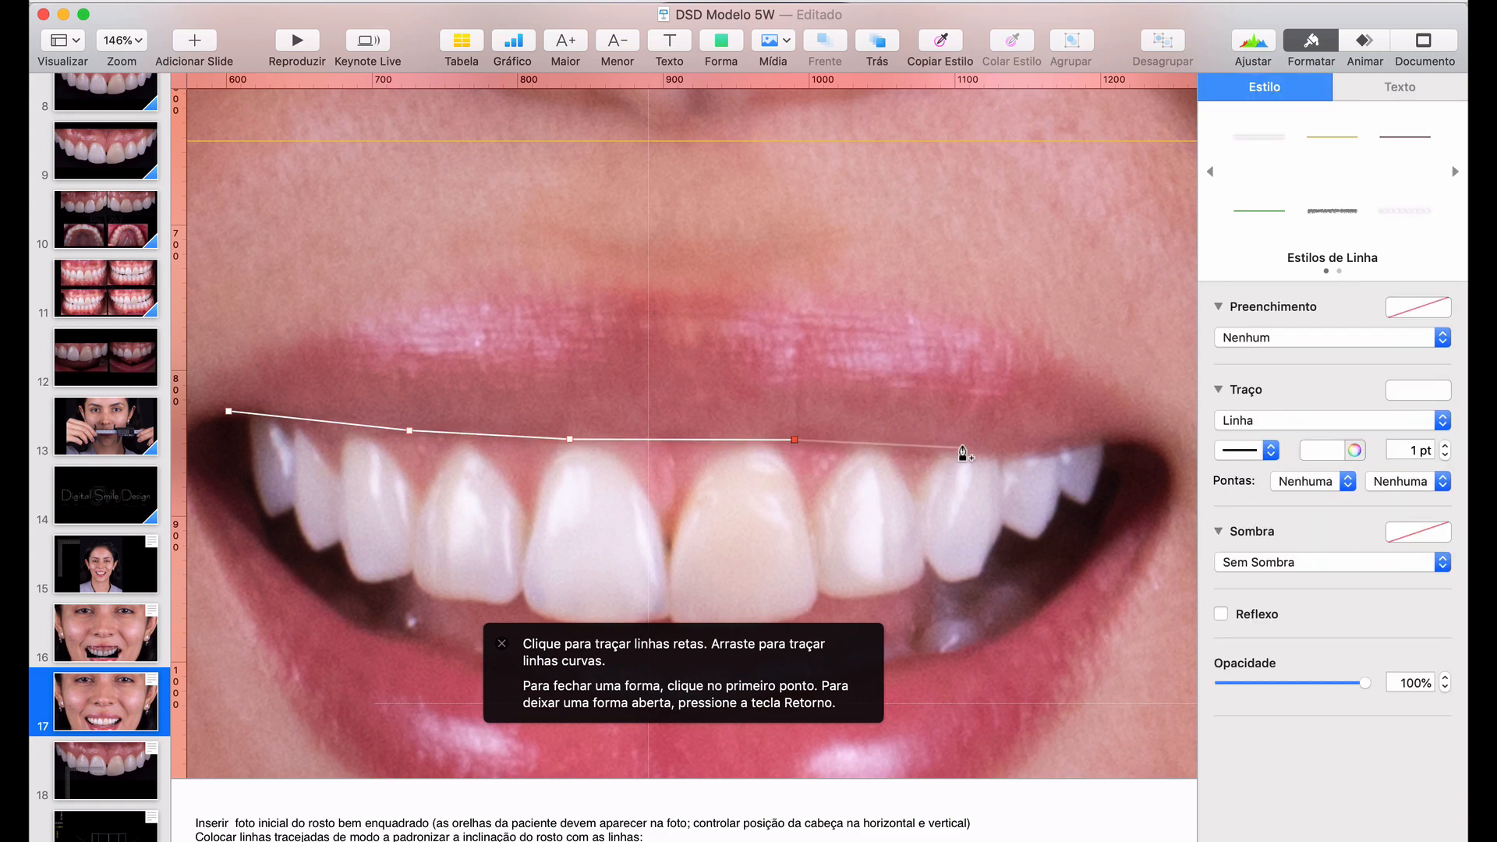
click(965, 447)
click(1133, 439)
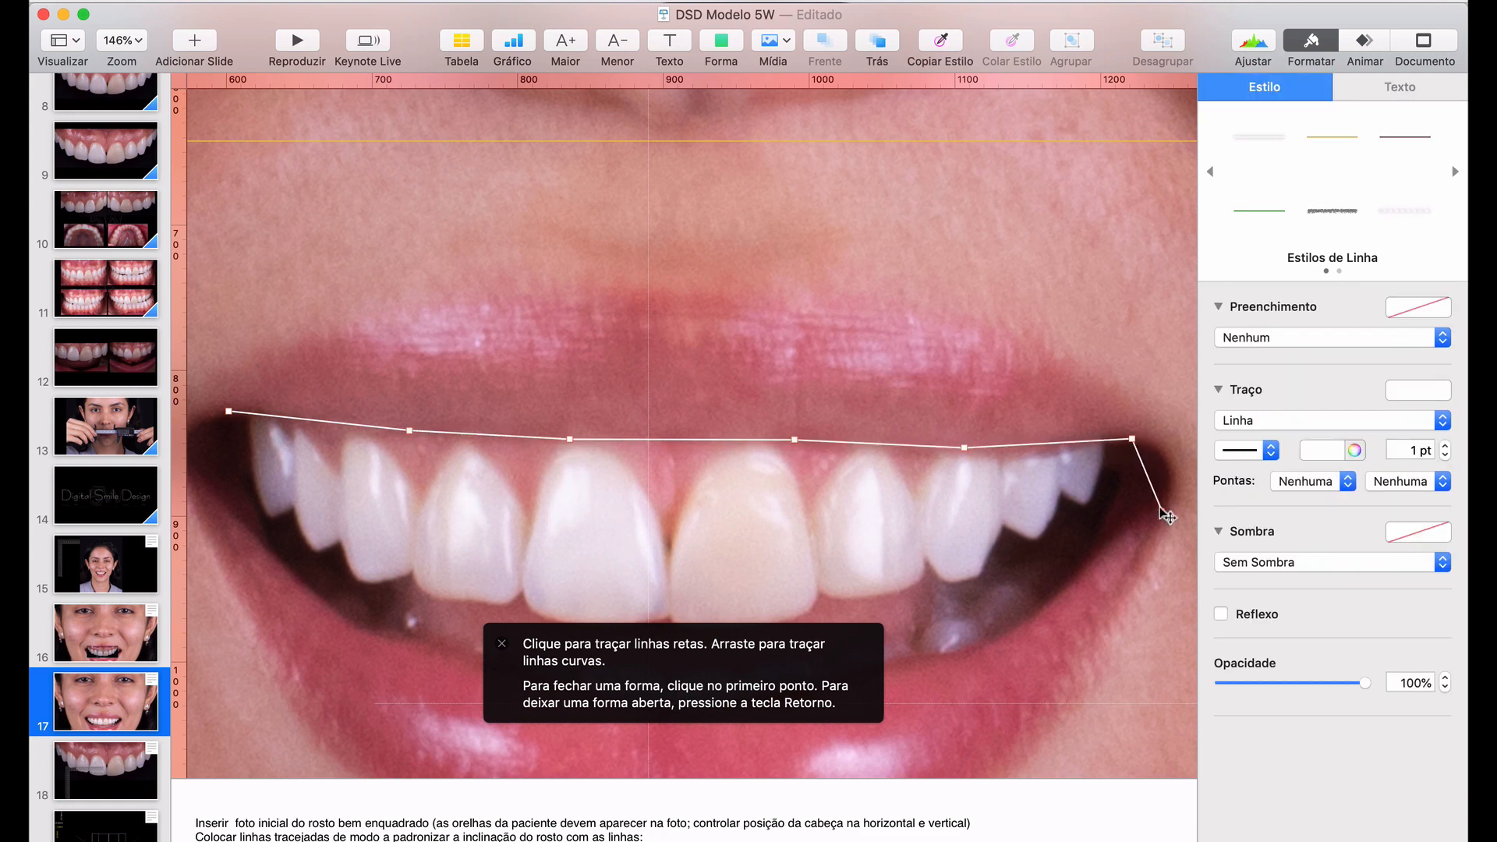
Continue the Pen outline on slide 17 from one mouth corner along the lower lip's inner edge to the opposite corner
click(1162, 511)
click(1005, 638)
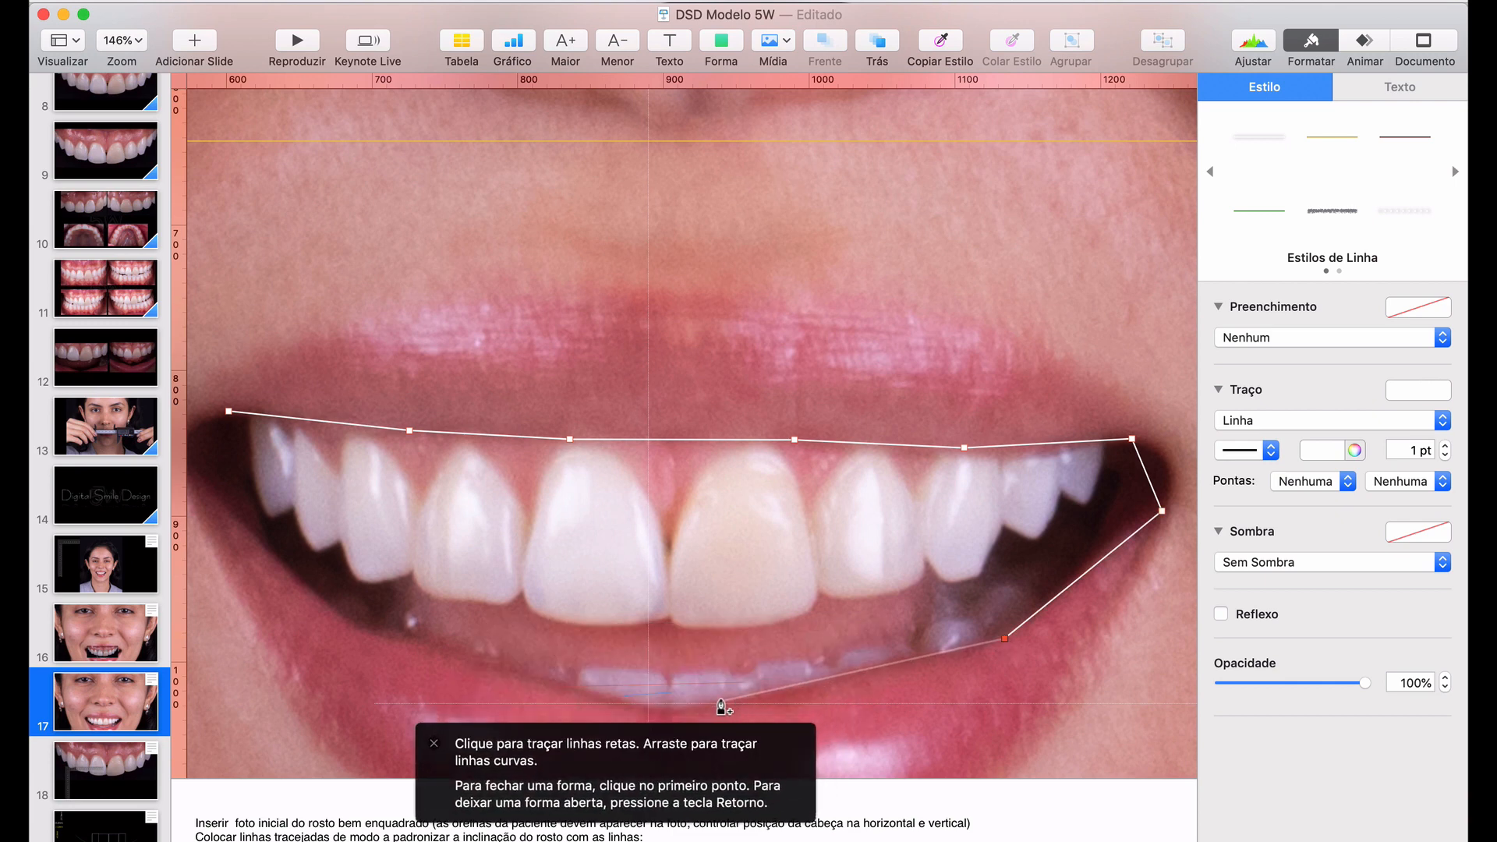
click(722, 701)
click(624, 710)
click(455, 662)
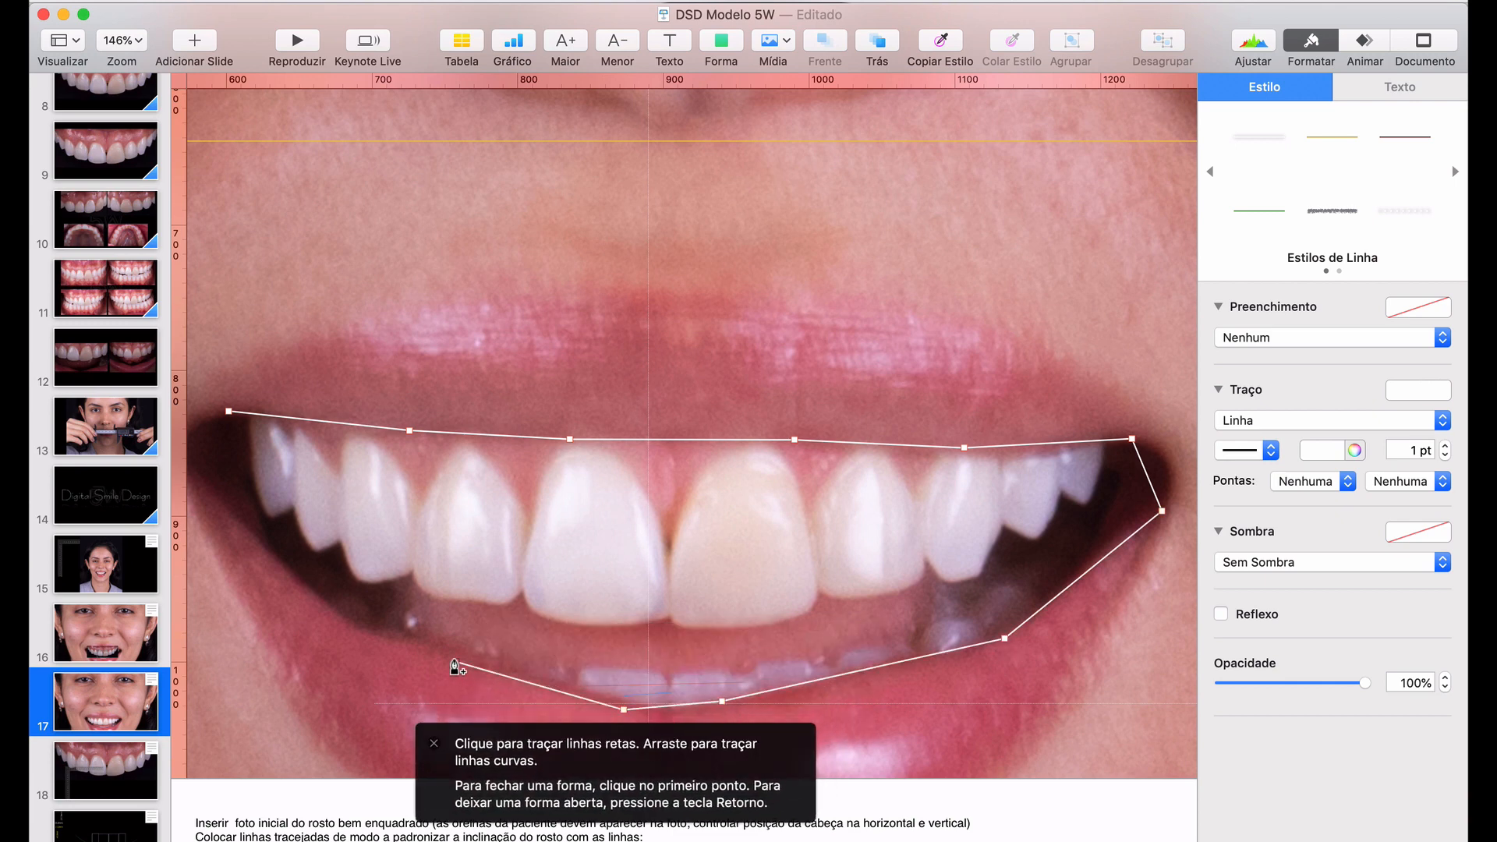
click(341, 619)
click(241, 528)
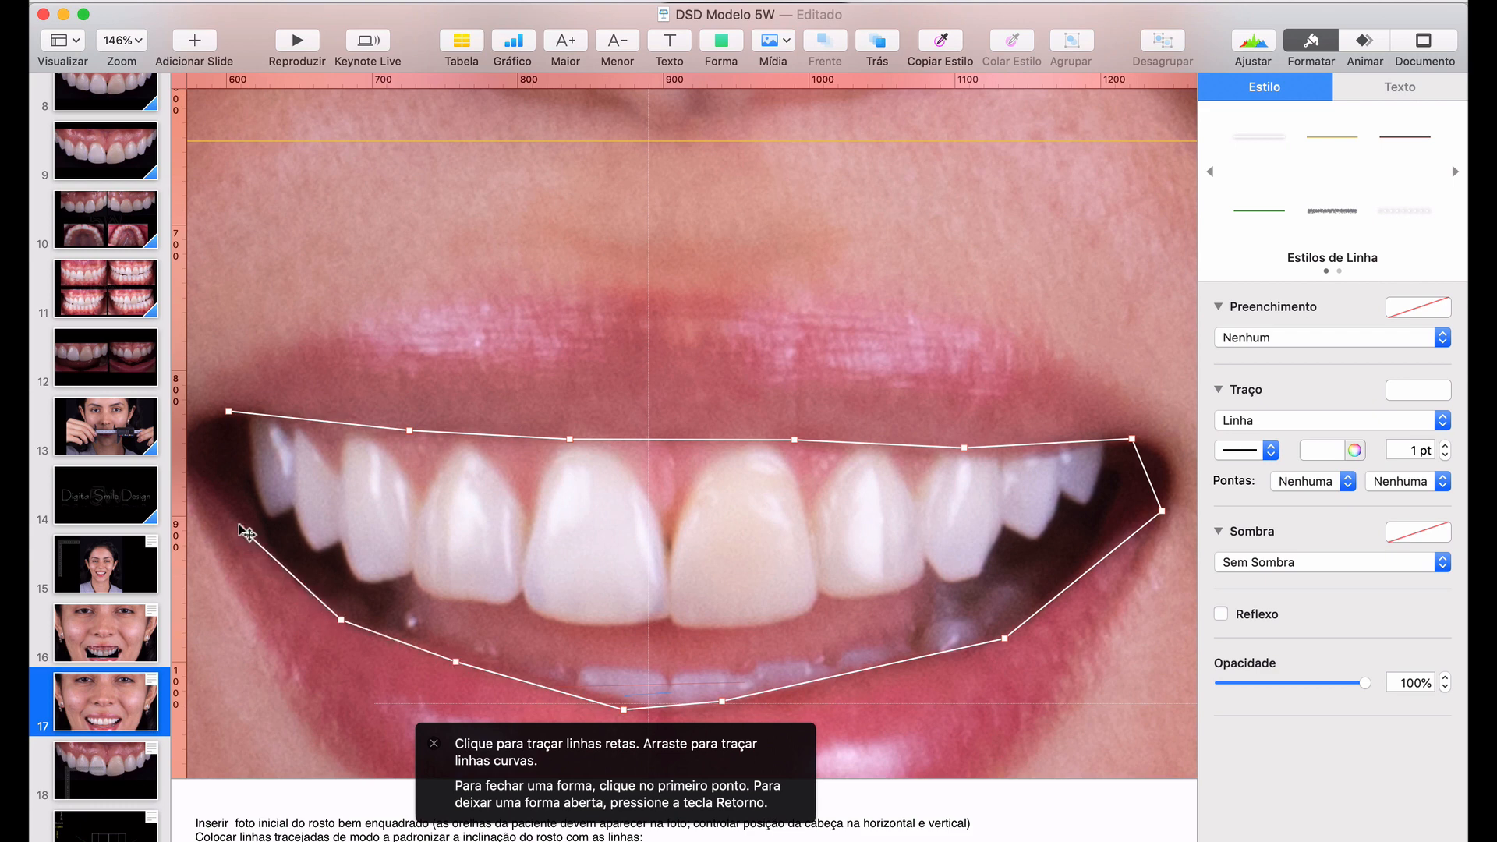
click(196, 460)
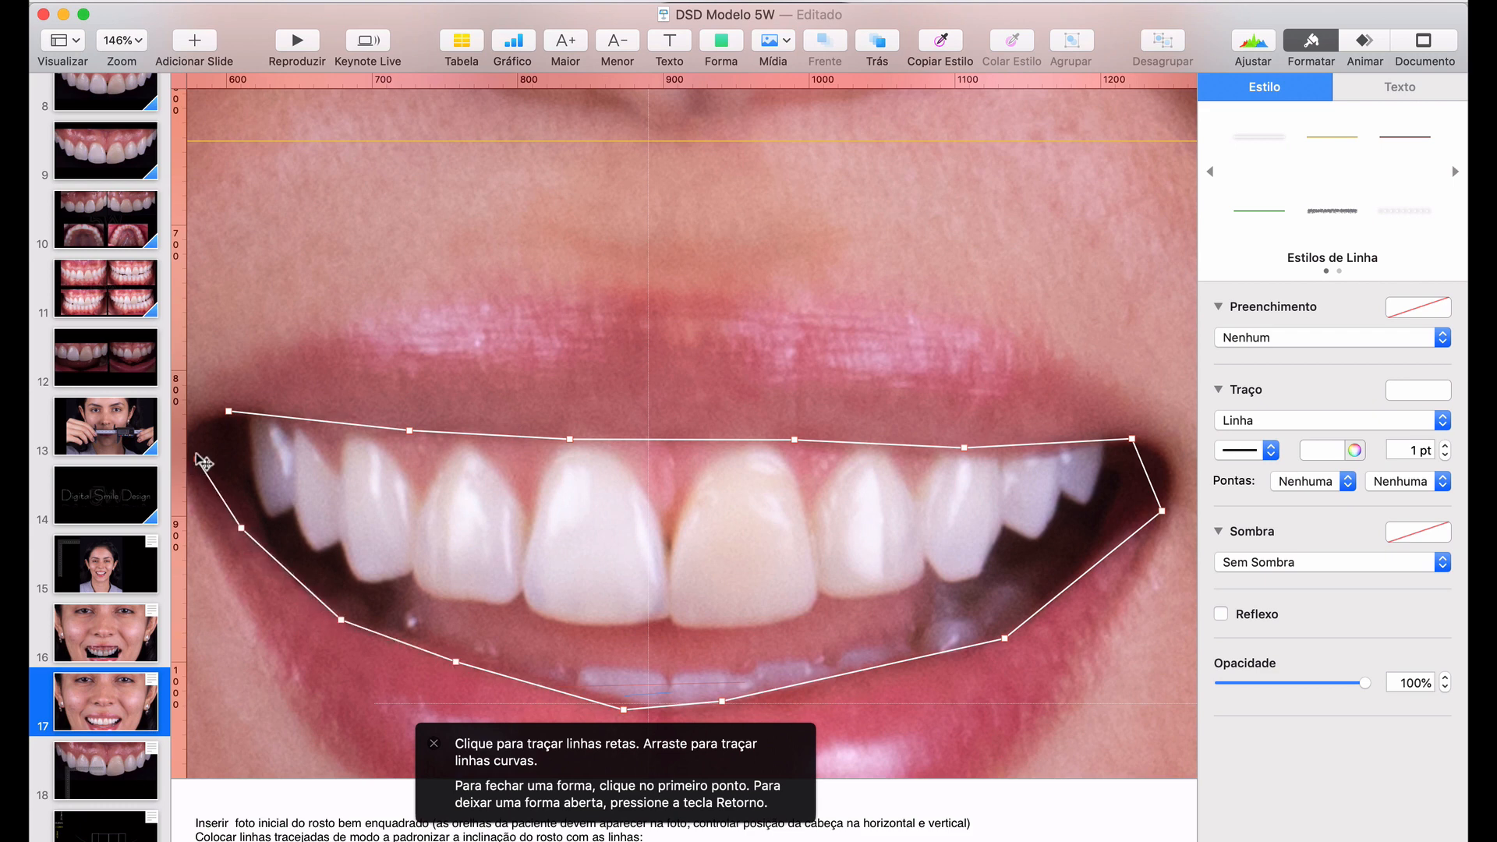
Close the inner-lip outline at its starting point, pull its outermost left point into the mouth corner, and deselect it
click(228, 414)
double_click(227, 411)
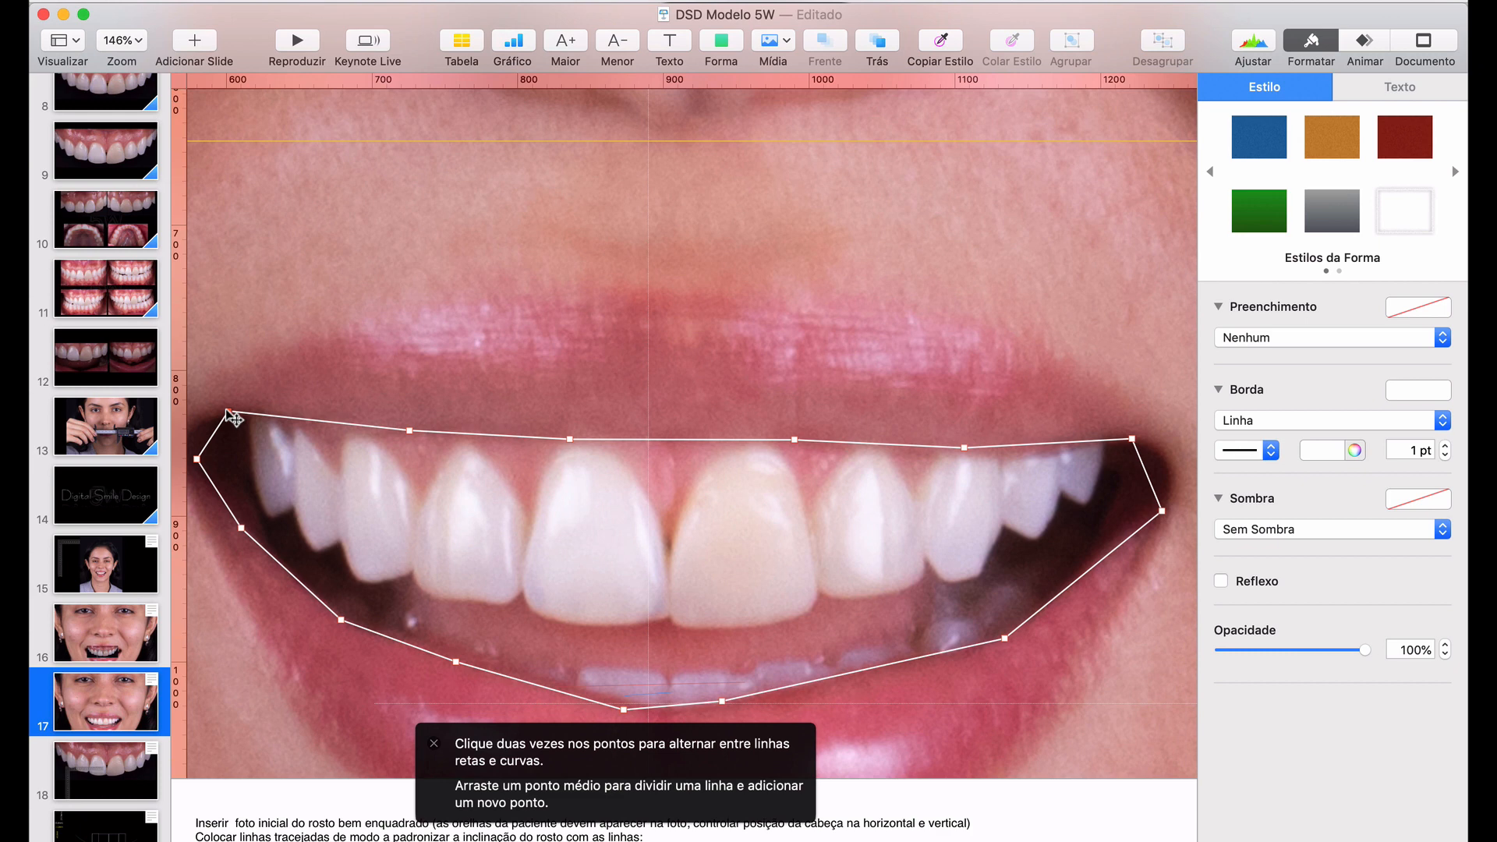
drag(198, 460, 259, 441)
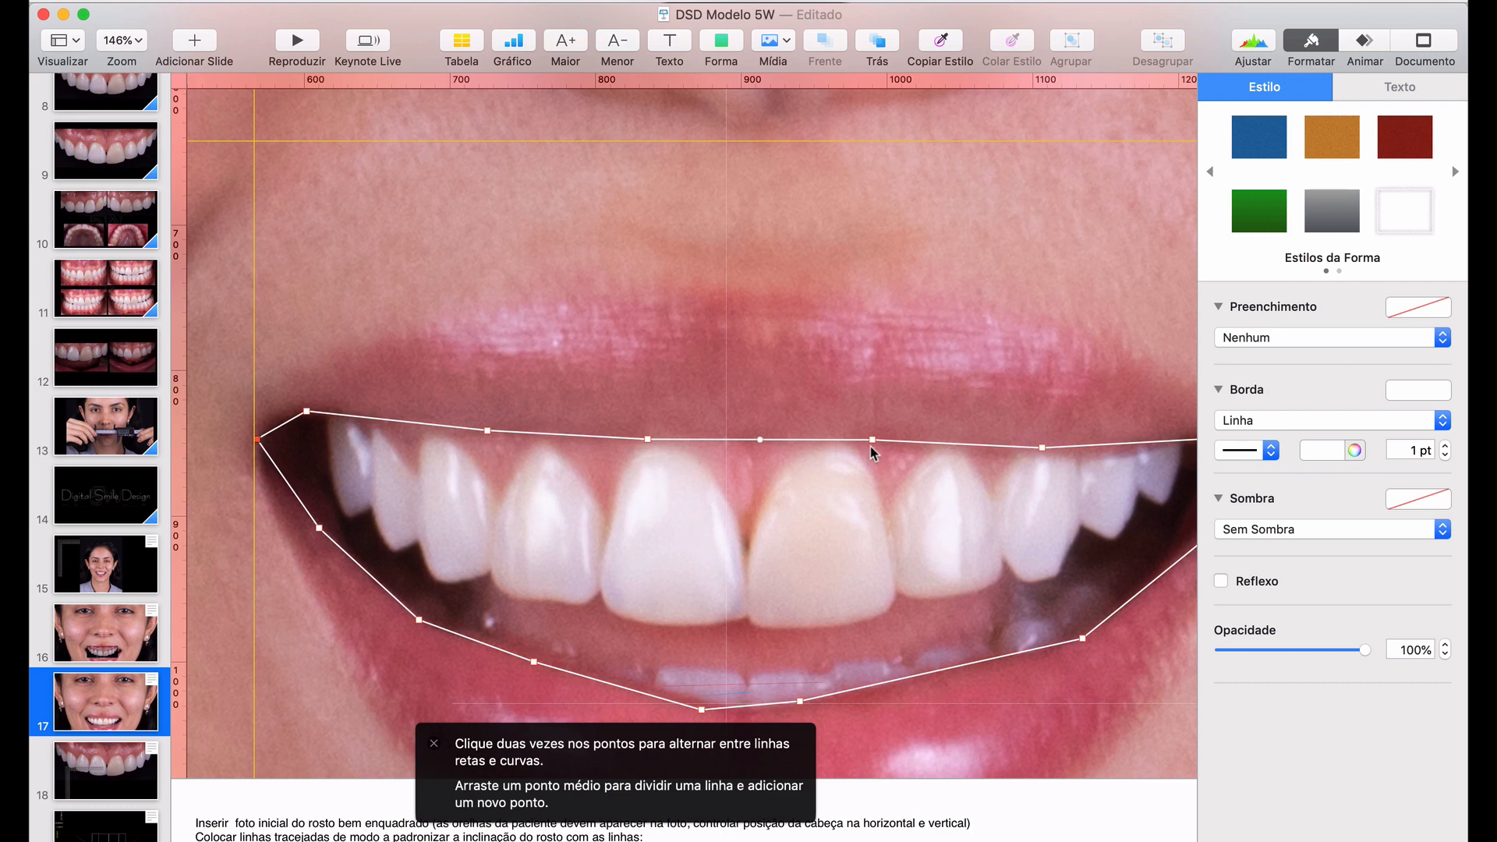
click(986, 299)
scroll(986, 300, down, 10)
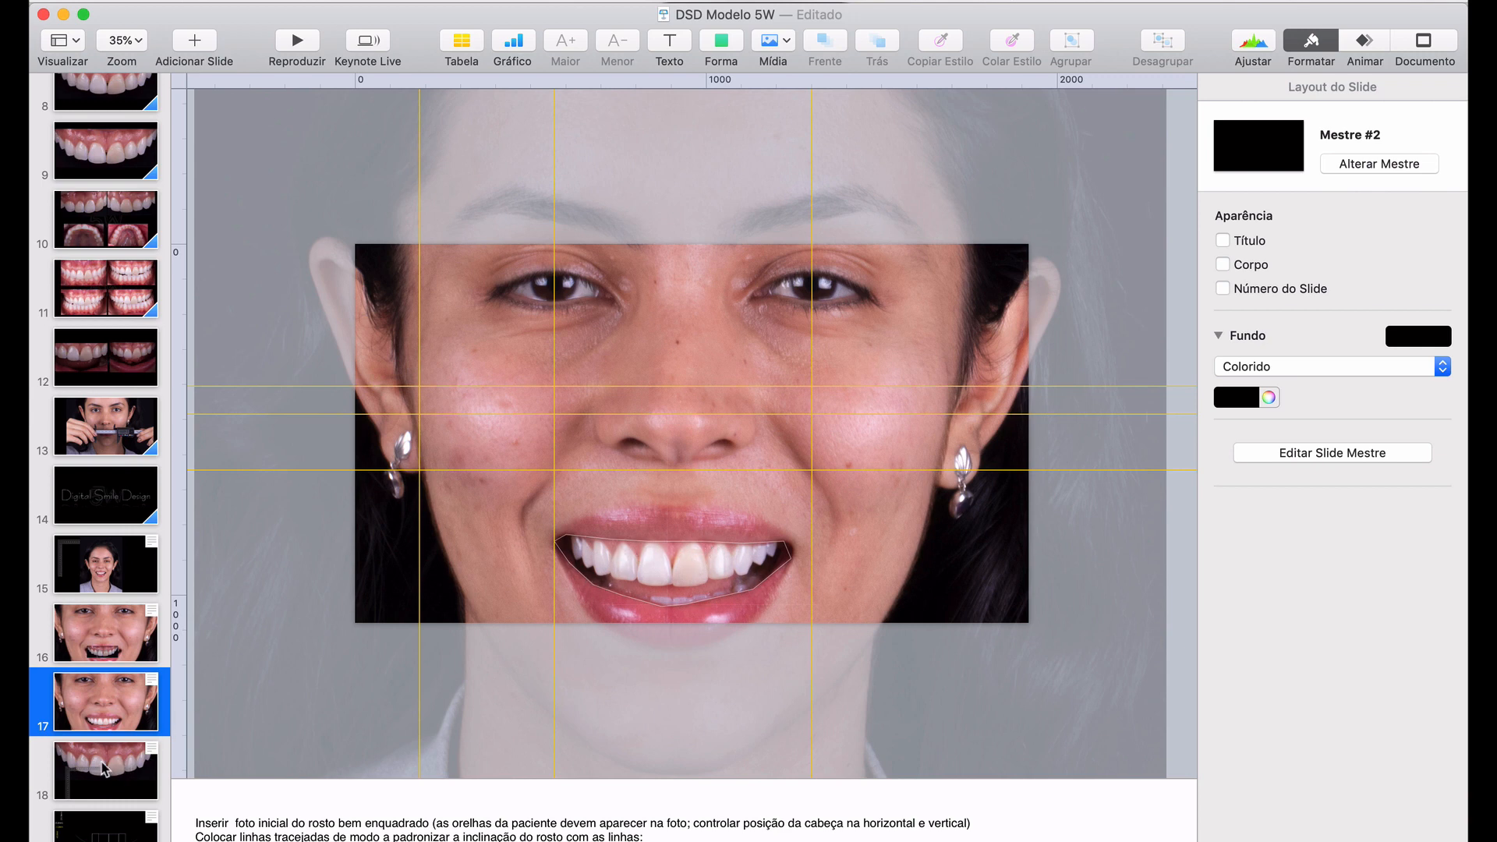
Copy the inner-lip outline from slide 17 to slide 18, place it over the front teeth, and undo its stretched height
click(144, 754)
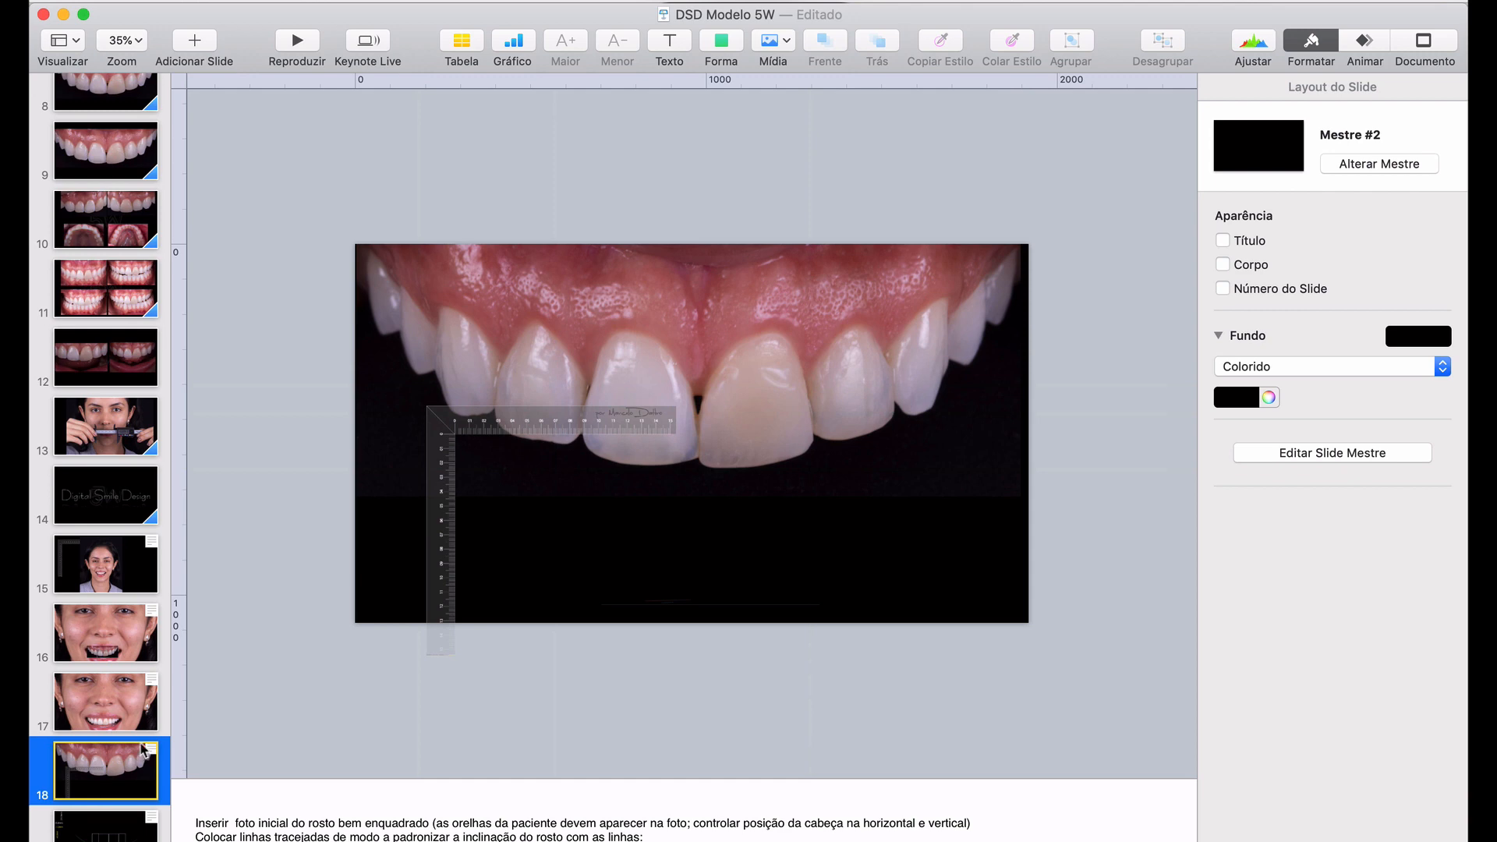
click(138, 712)
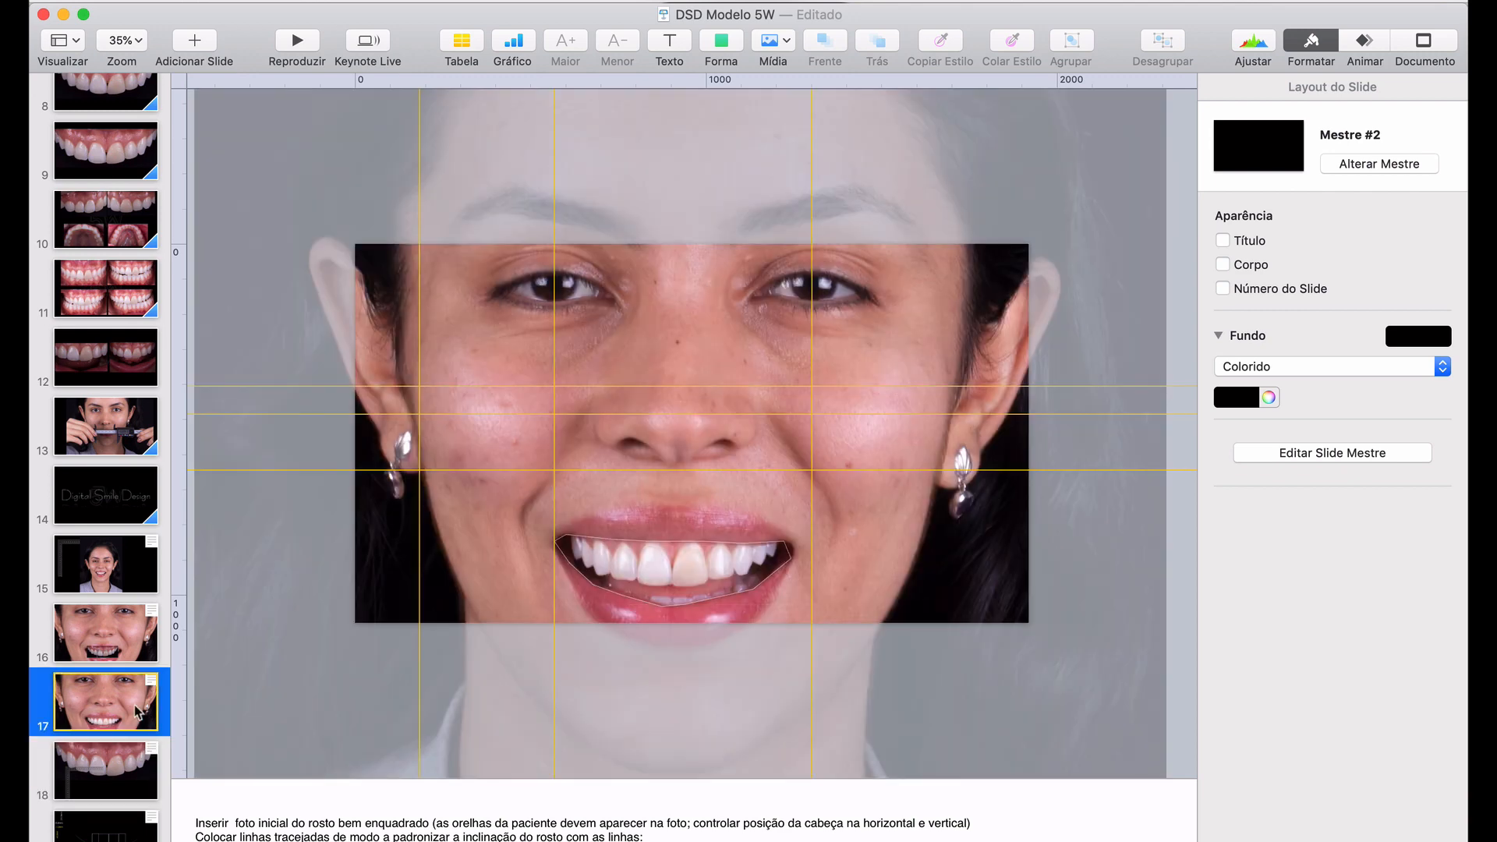
click(707, 548)
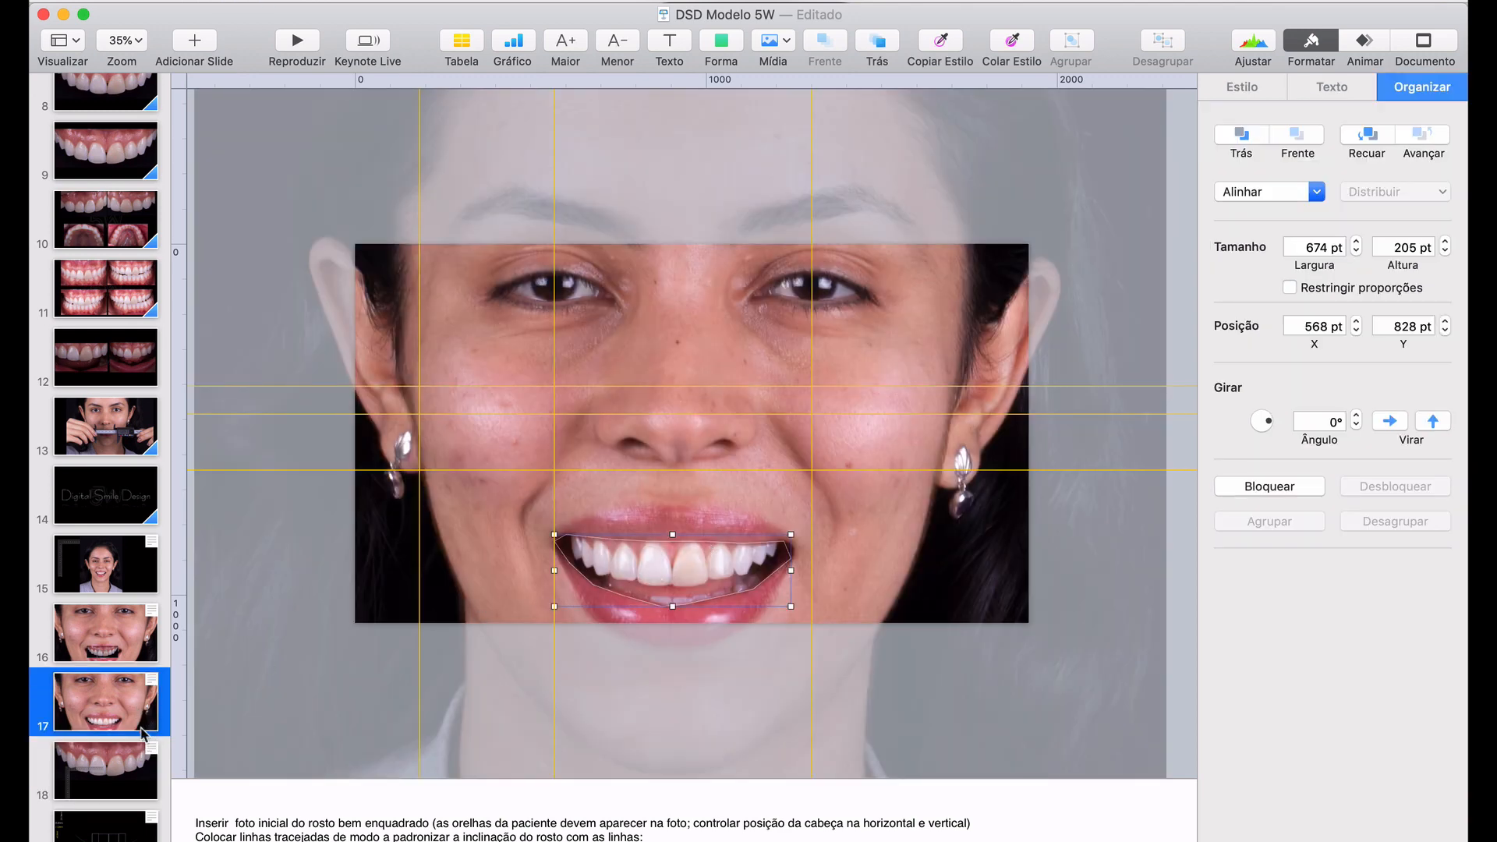
click(131, 770)
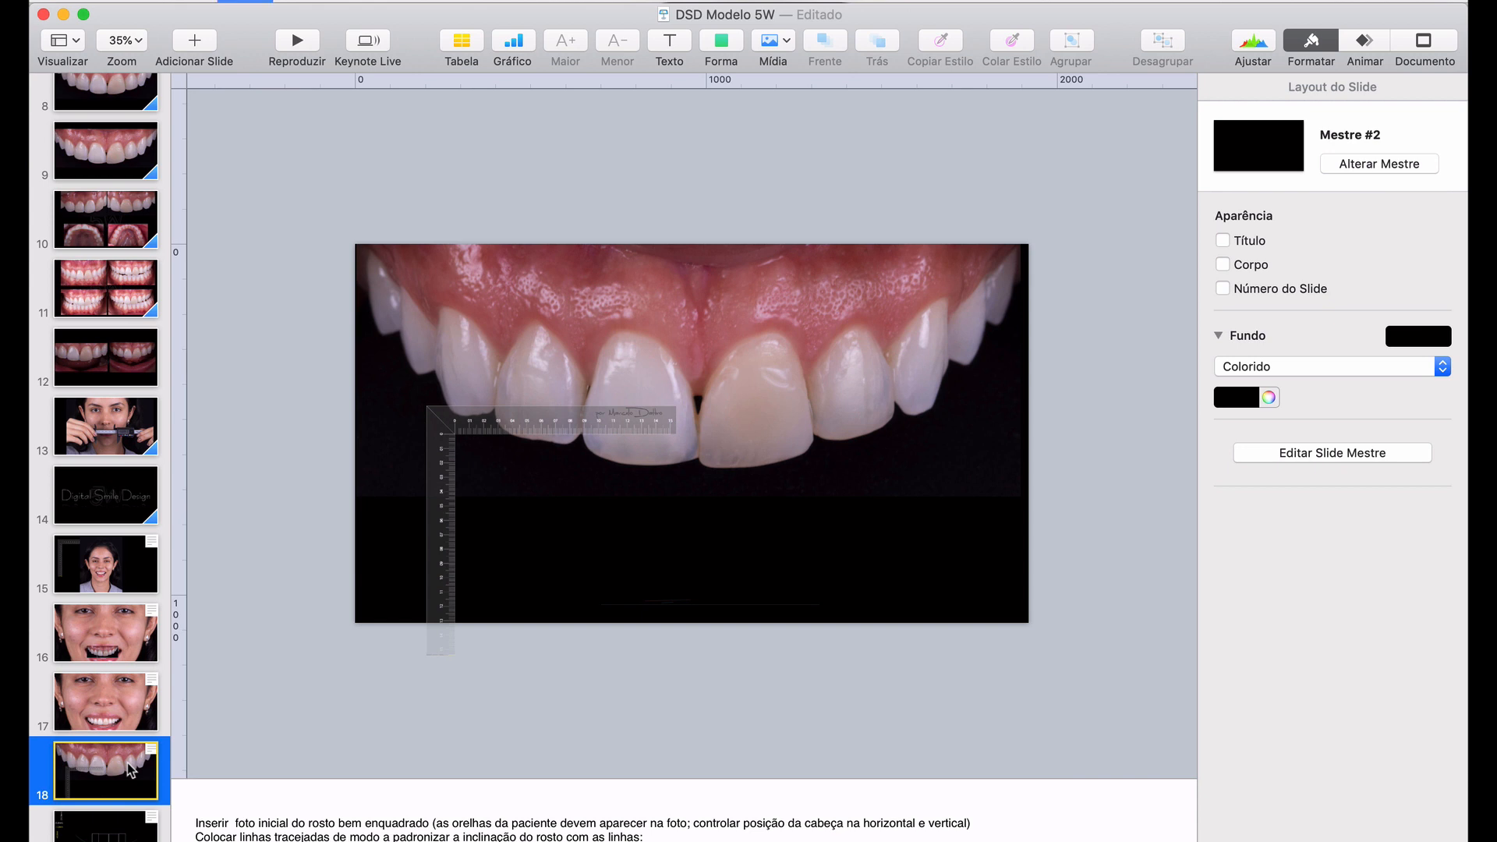
key(super+v)
drag(648, 541, 669, 467)
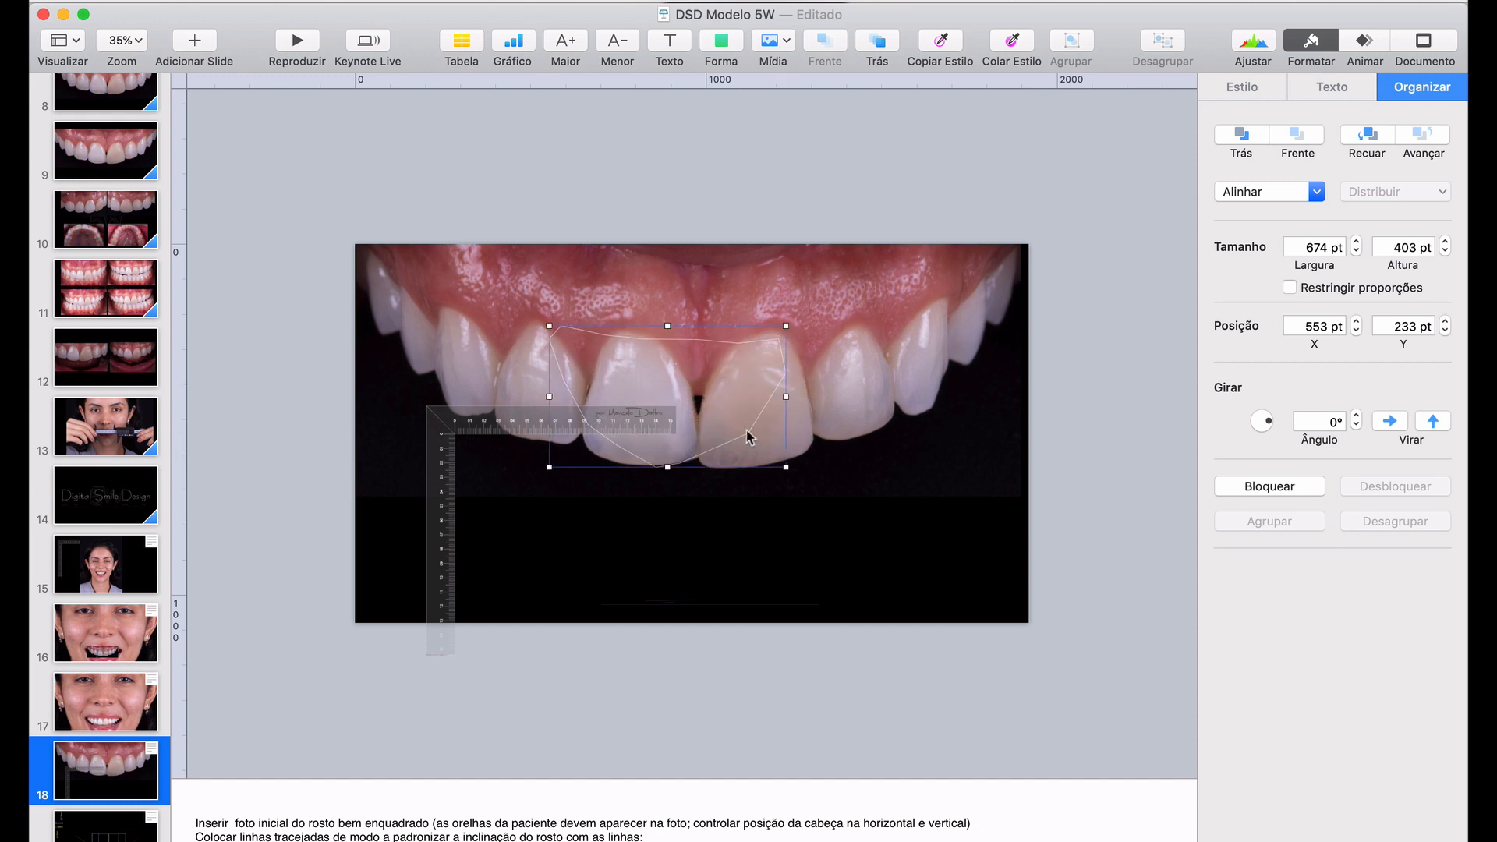
key(super+z)
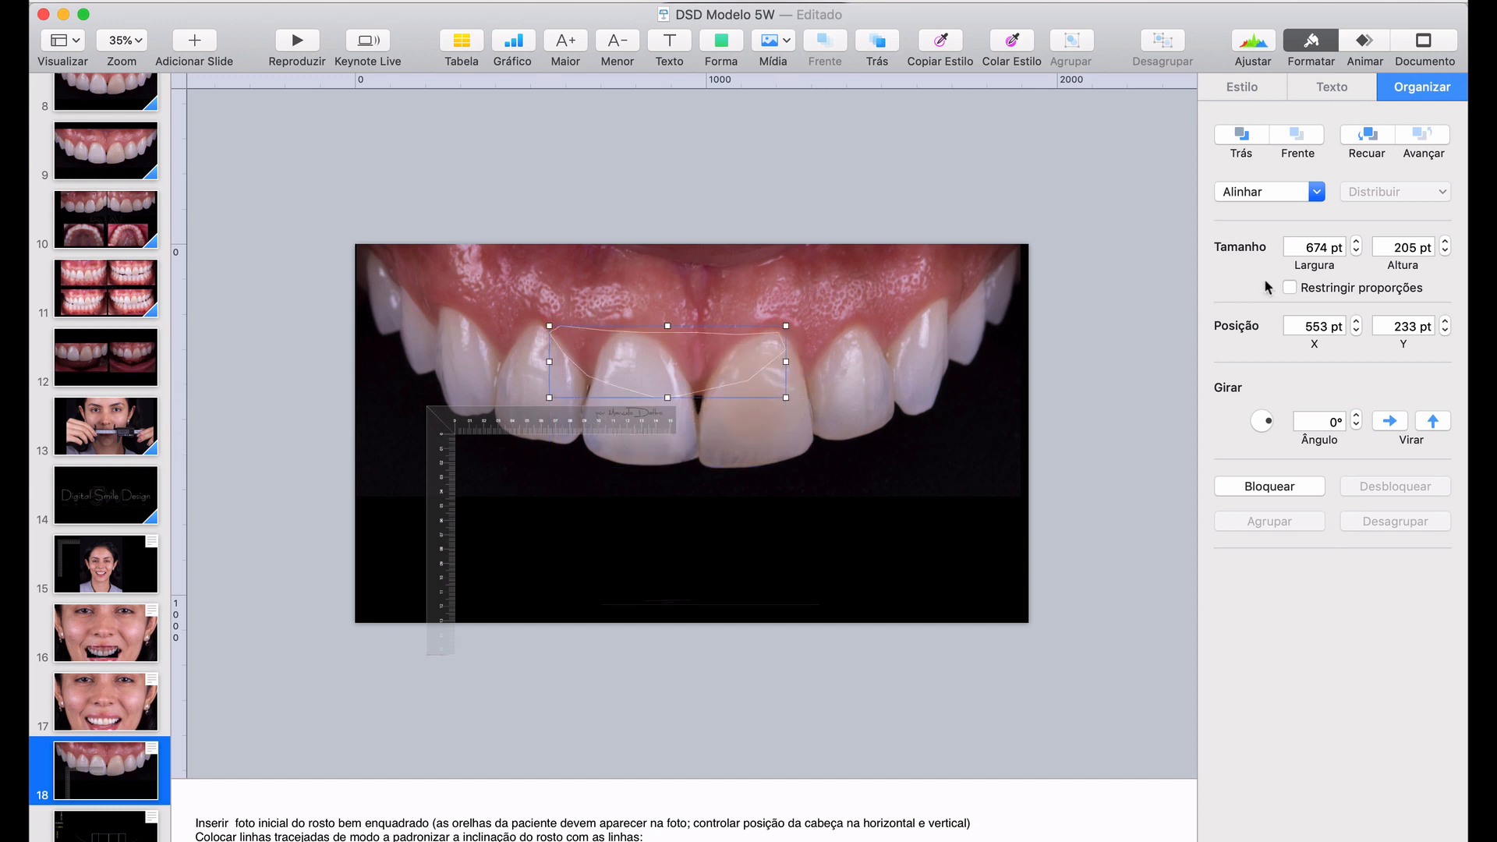
Constrain the outline's proportions and enlarge it to 2132 by 648 pt across the teeth photo on slide 18
click(1291, 288)
drag(782, 394, 1009, 464)
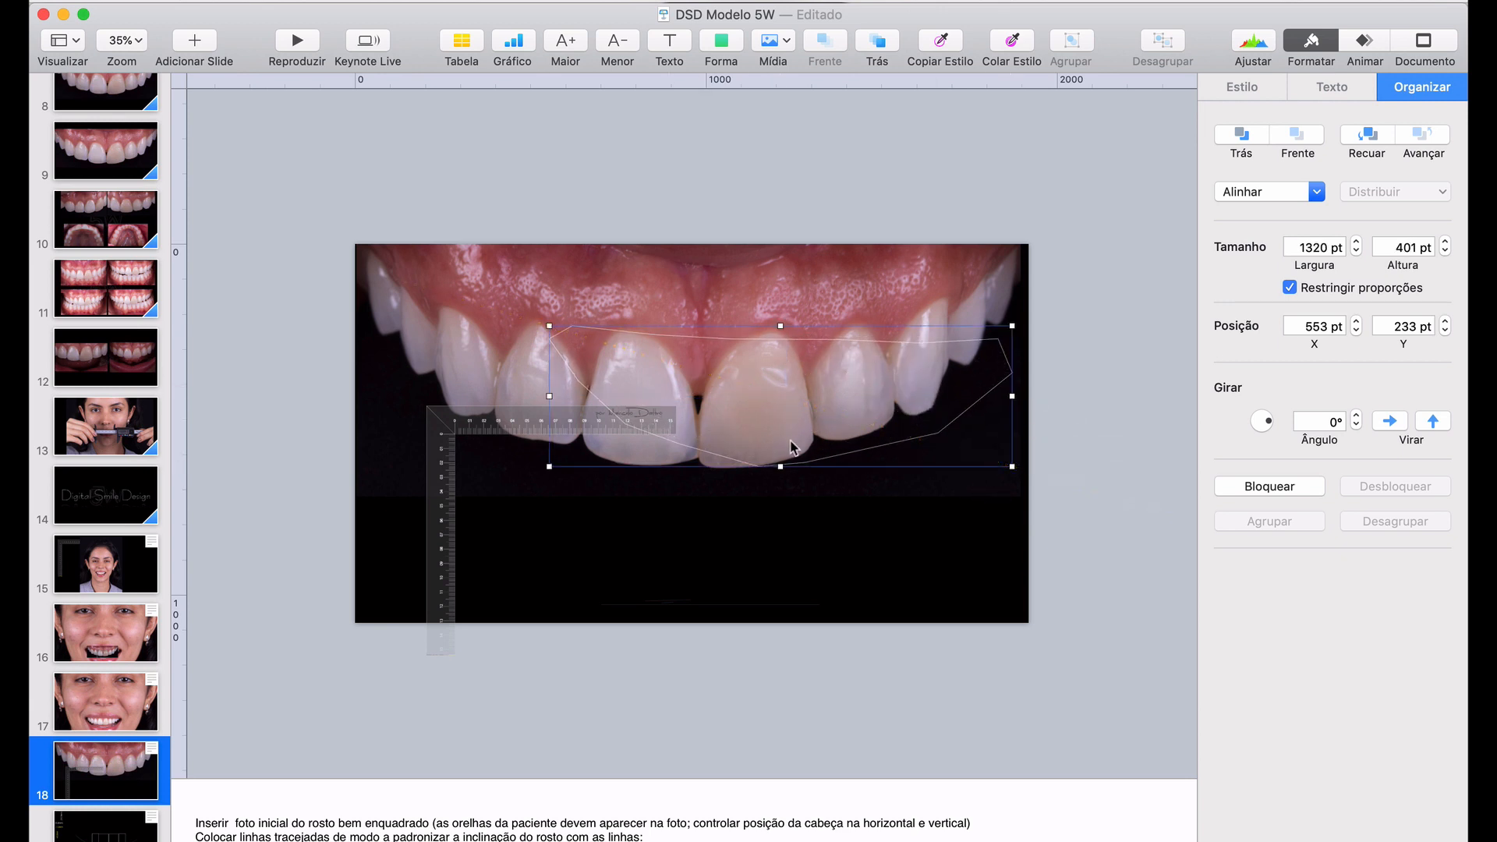
drag(803, 465, 563, 429)
drag(771, 431, 1048, 535)
mouse_move(762, 505)
mouse_down()
mouse_move(779, 471)
mouse_move(766, 516)
mouse_up()
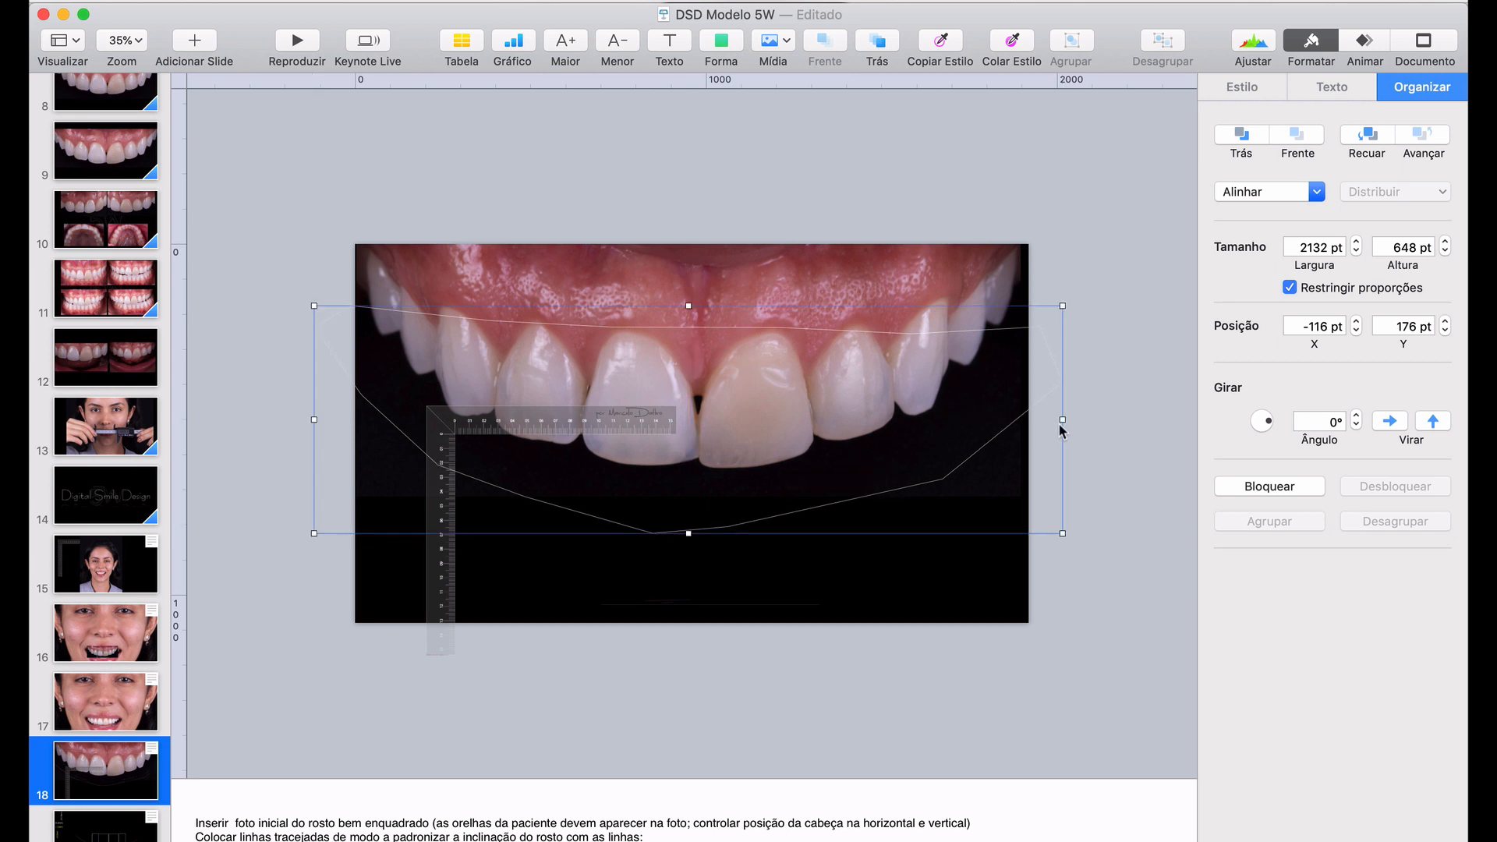
Reduce the lip outline to 1963 by 597 pt and move it to x -31 pt, y 97 pt
drag(1063, 420, 1004, 421)
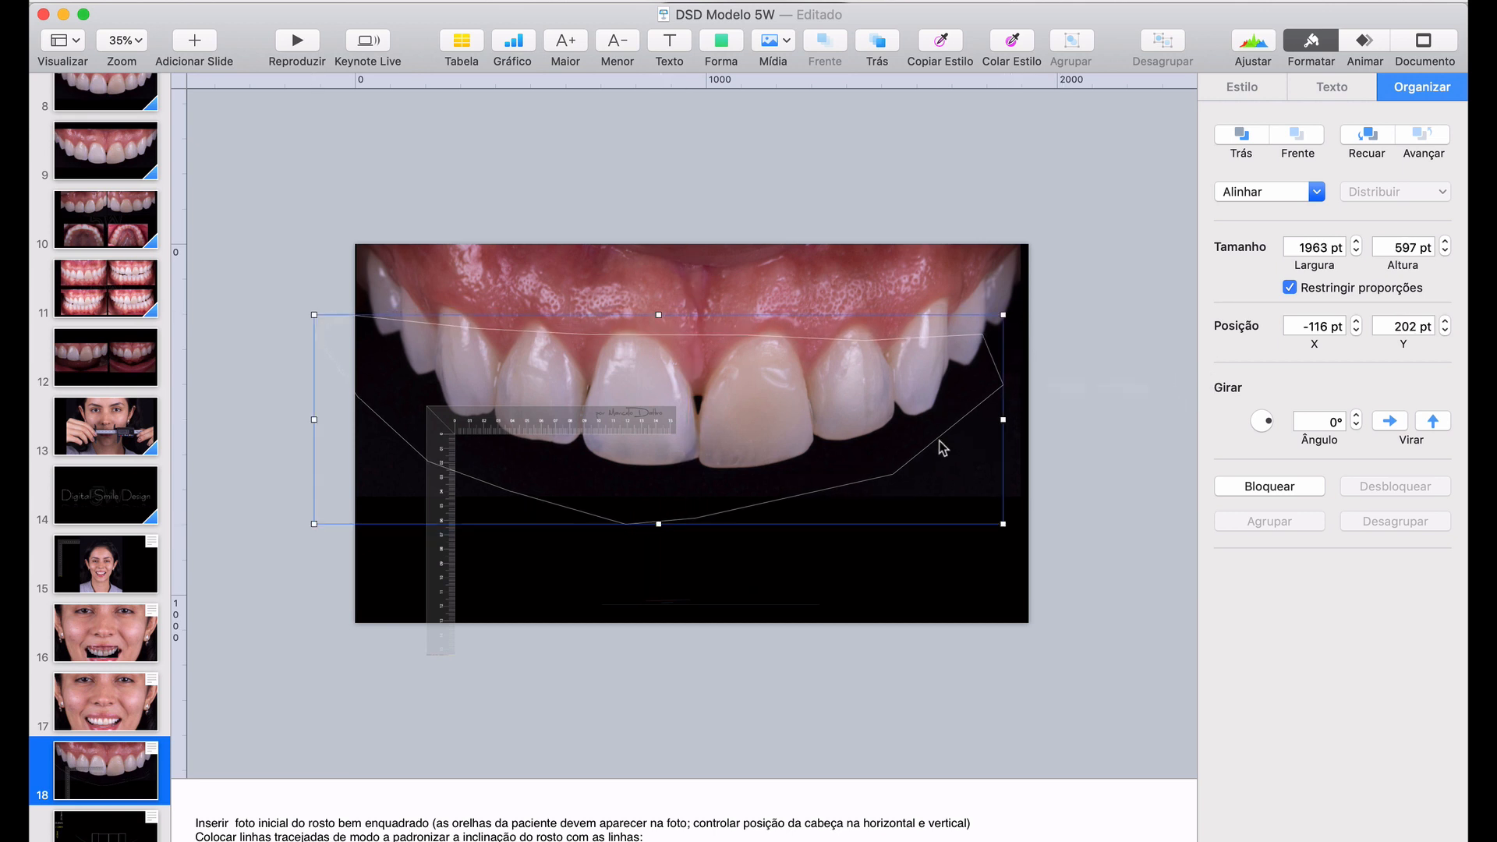
mouse_move(908, 475)
mouse_down()
mouse_move(929, 455)
mouse_move(941, 463)
mouse_up()
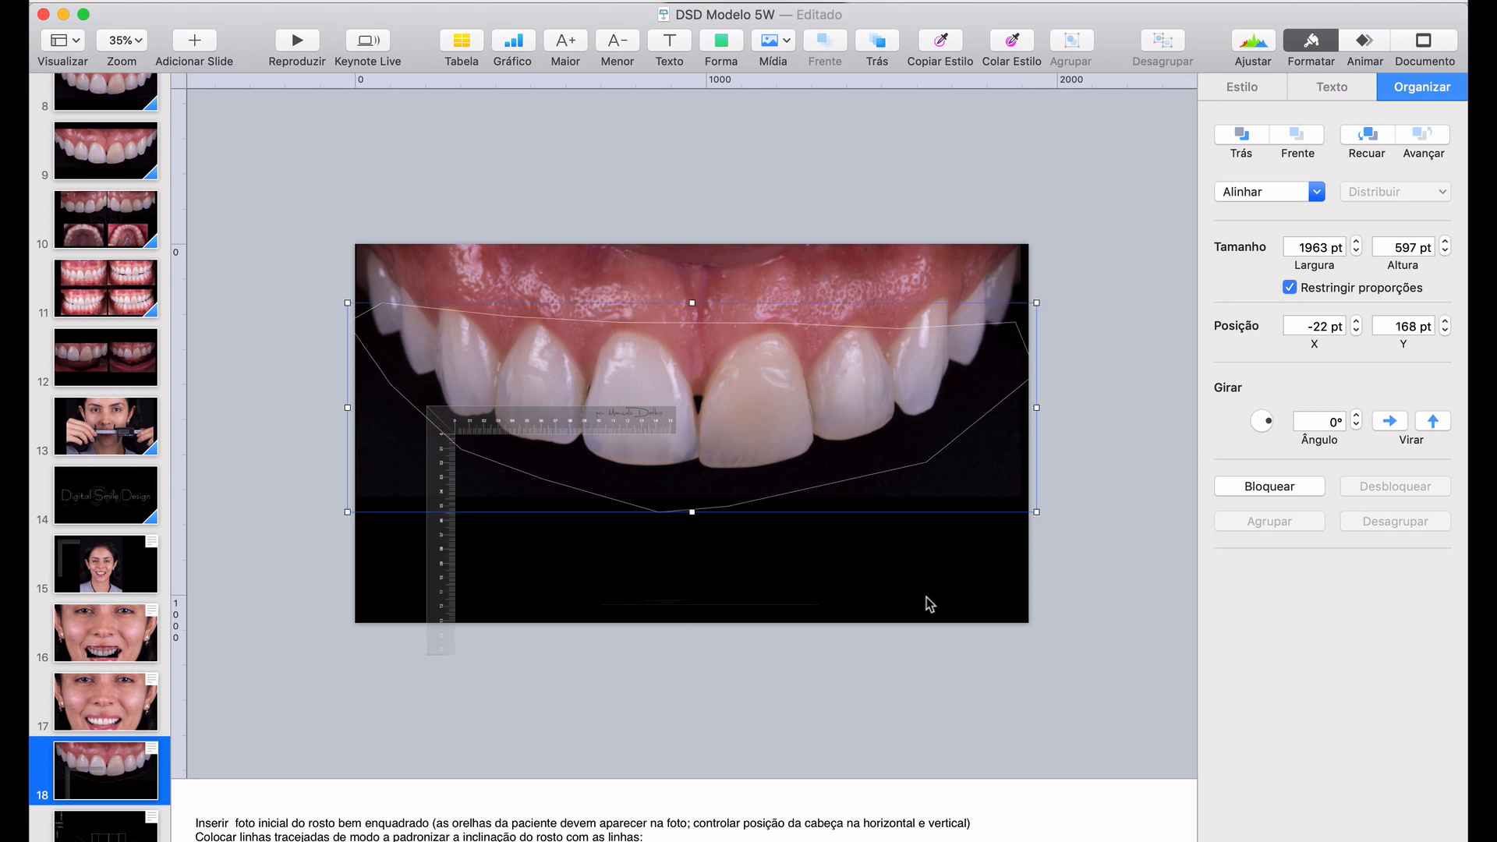
click(930, 605)
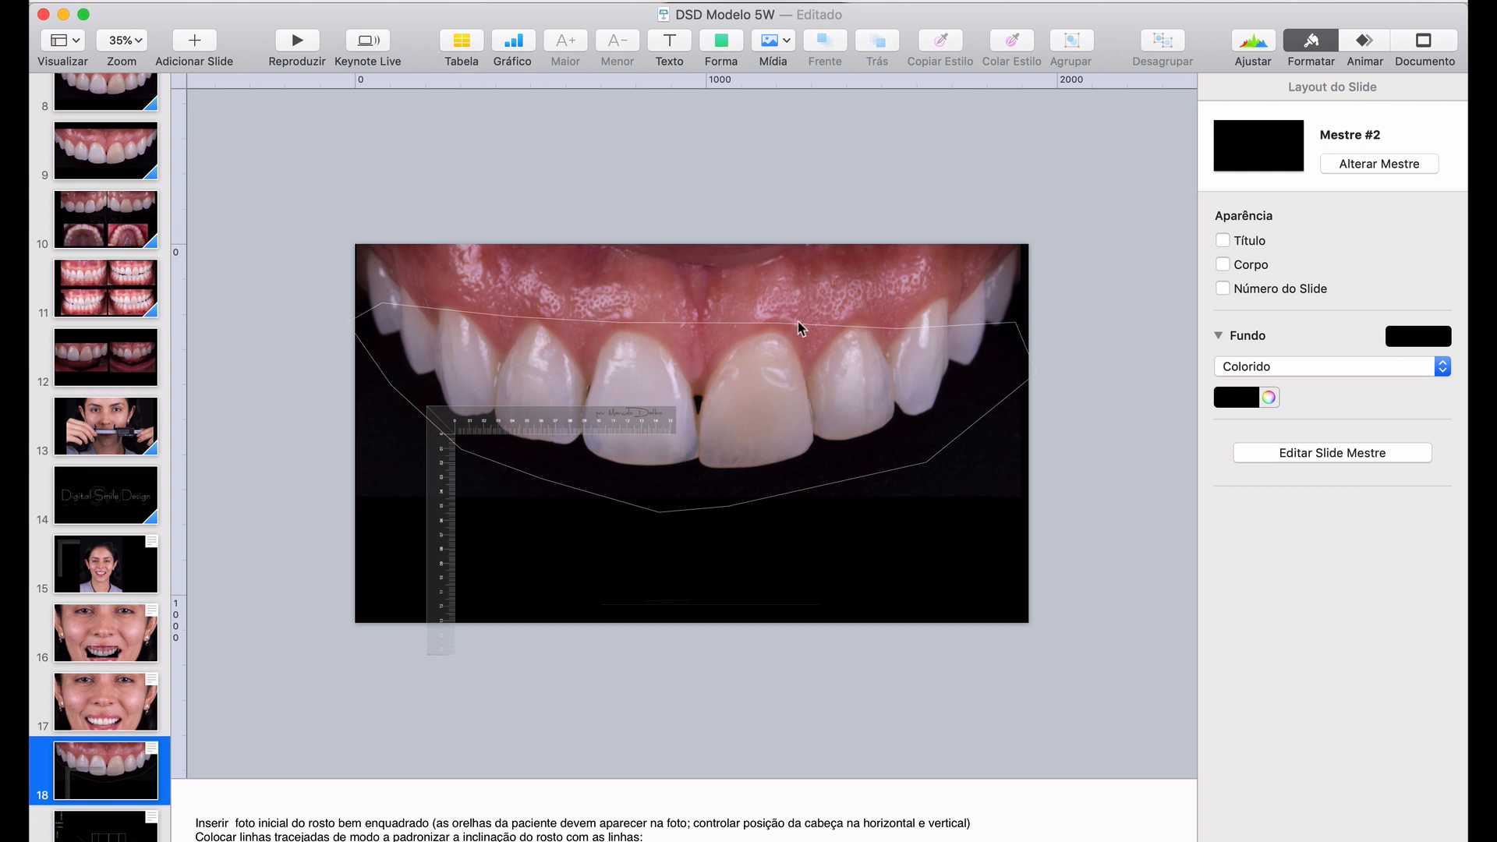
drag(803, 327, 801, 306)
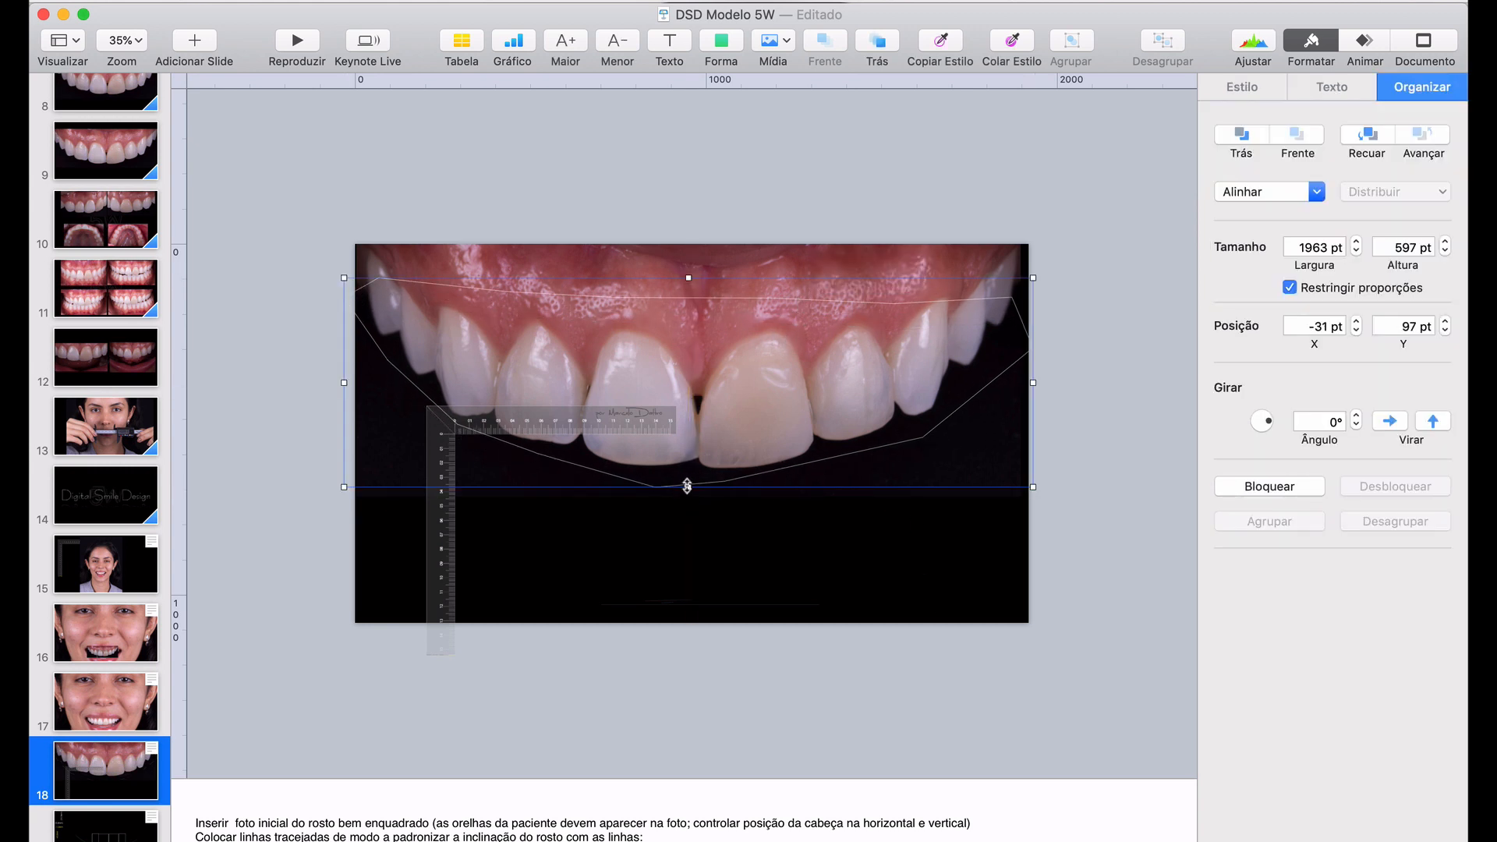
Try the lip outline at 2376 by 723 pt over the gums, then remove it from slide 18
drag(687, 486, 687, 531)
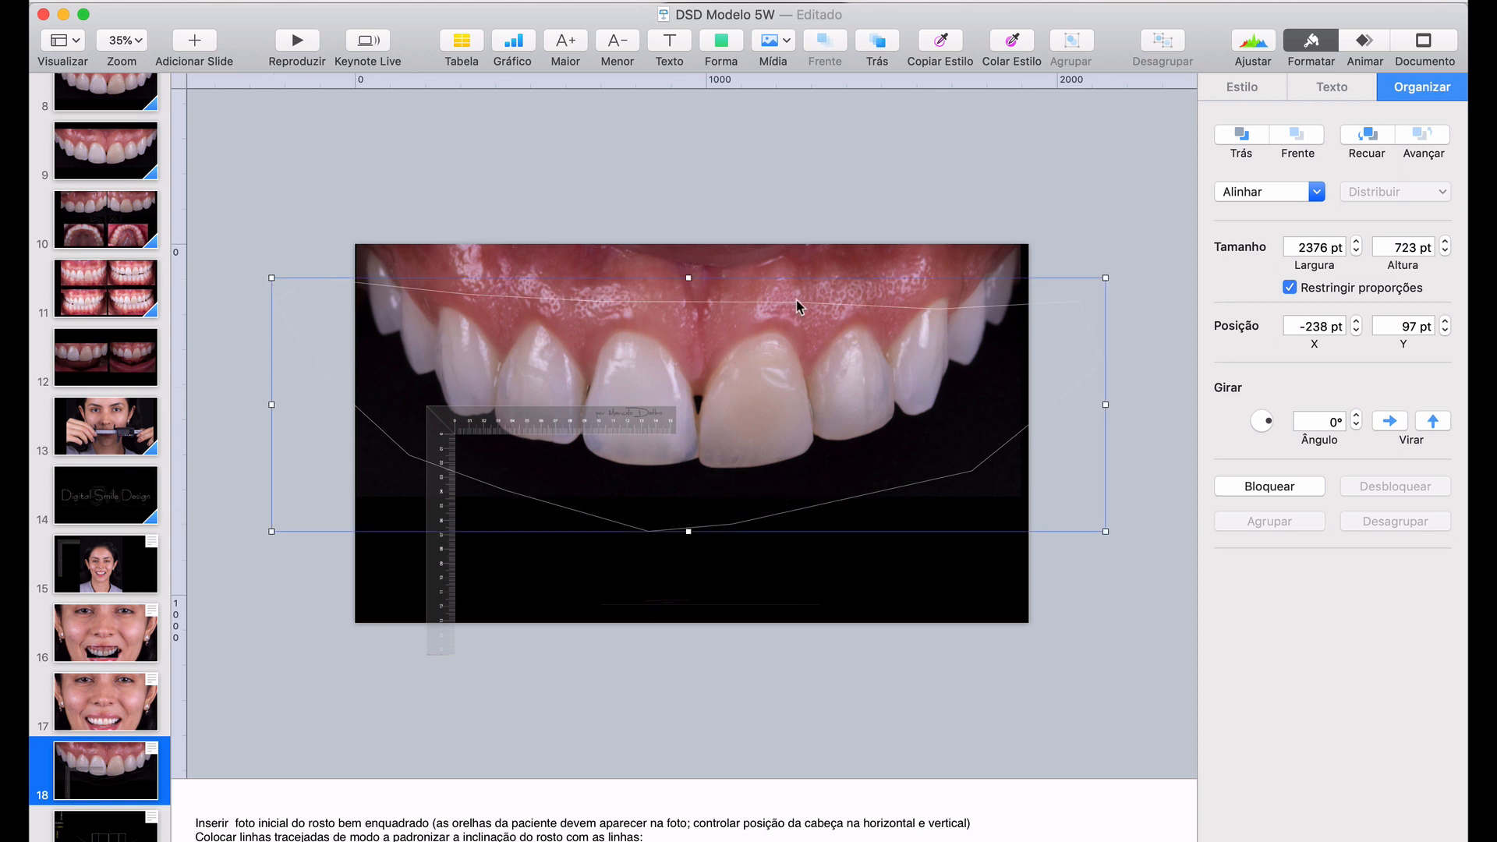
drag(795, 301, 808, 297)
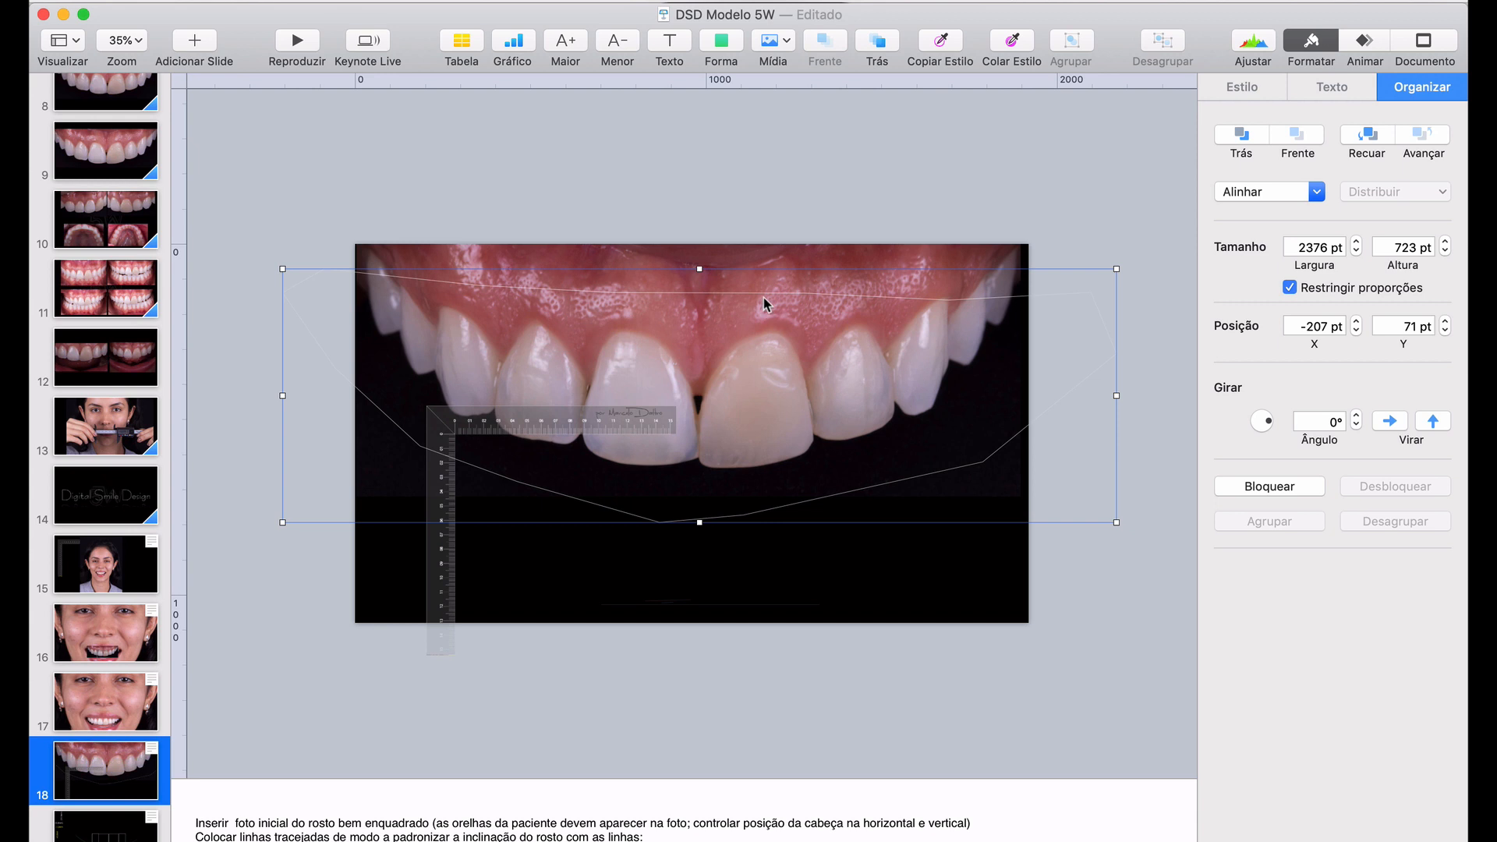
click(643, 312)
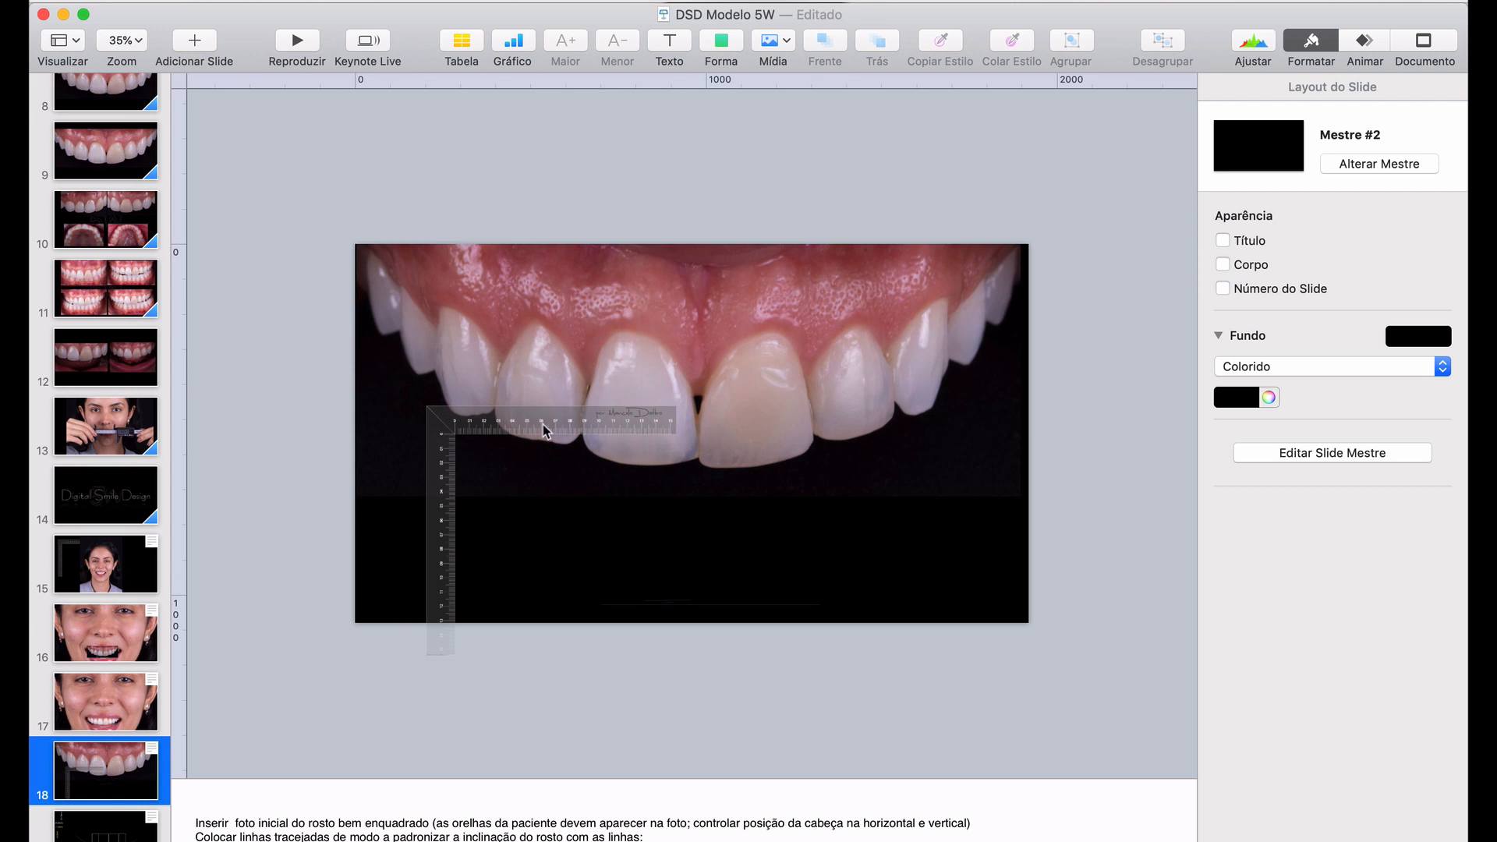
Copy the four white rectangles from slide 19 to below the teeth on slide 18, and move the ruler to x 571 pt, y 207 pt
drag(549, 418, 588, 395)
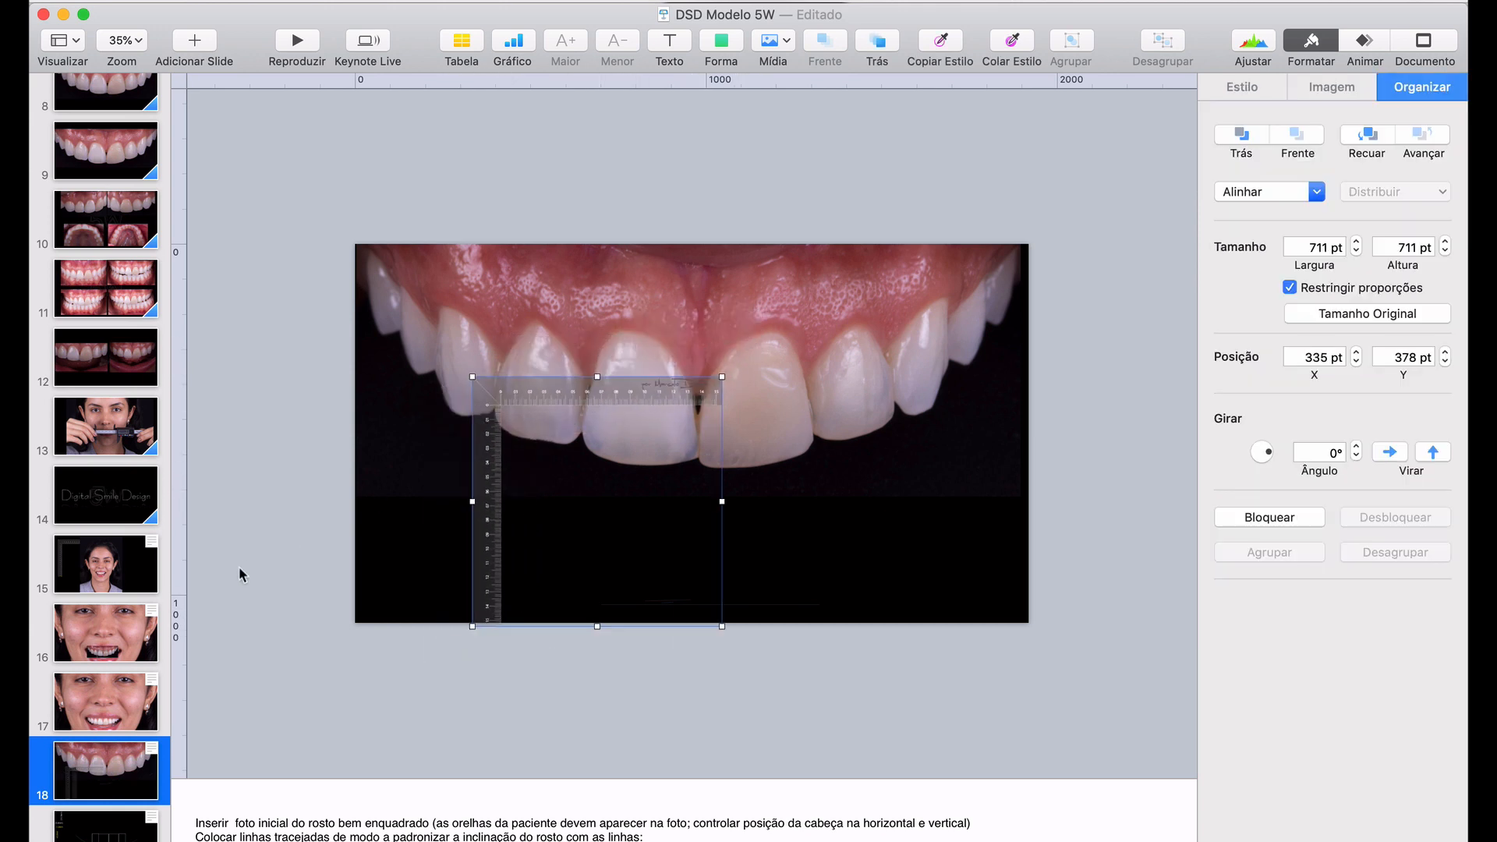
scroll(121, 761, down, 3)
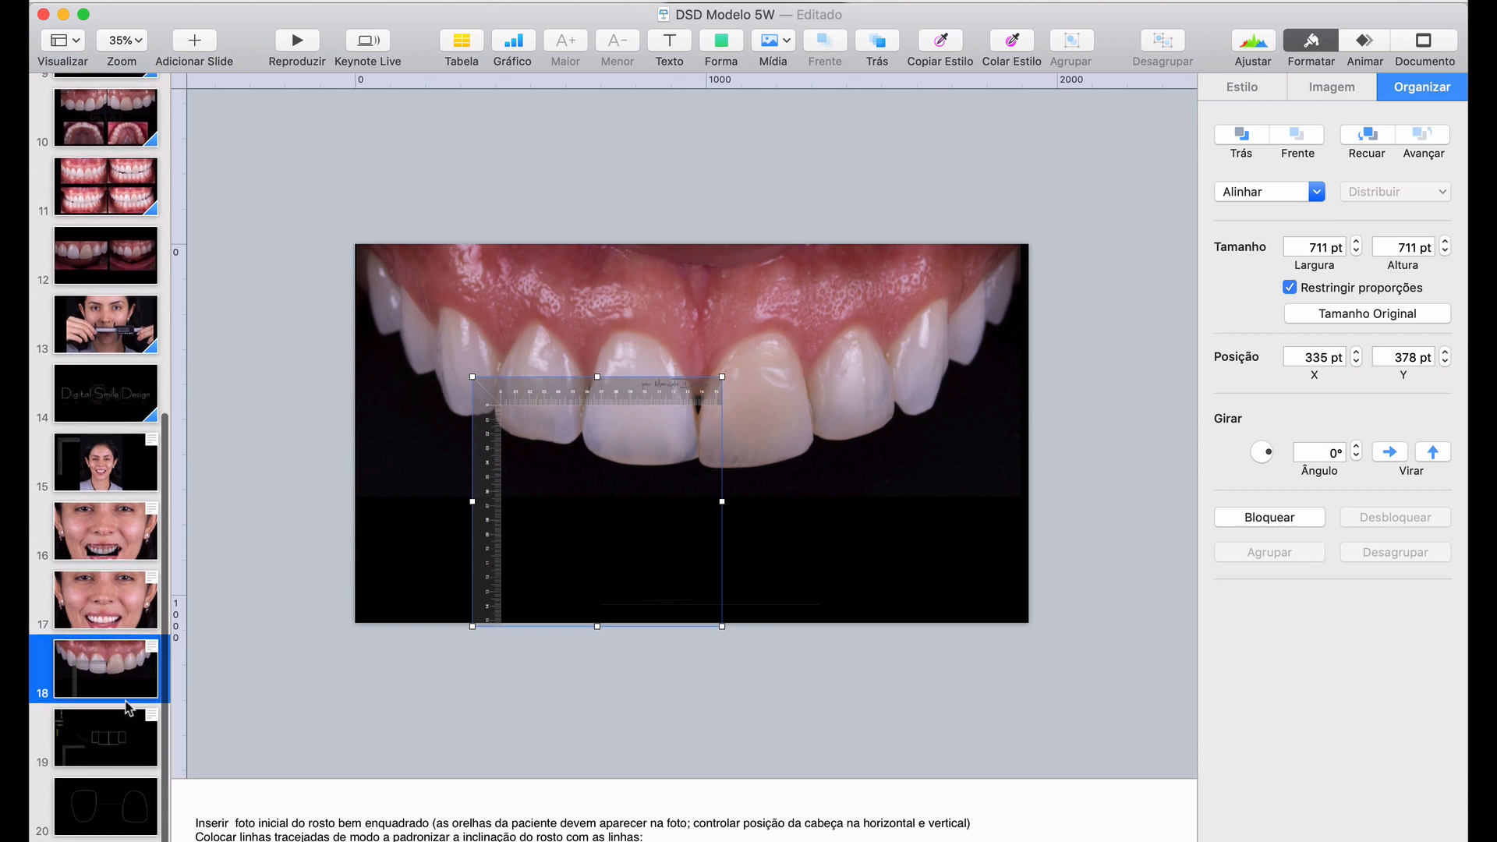
click(123, 731)
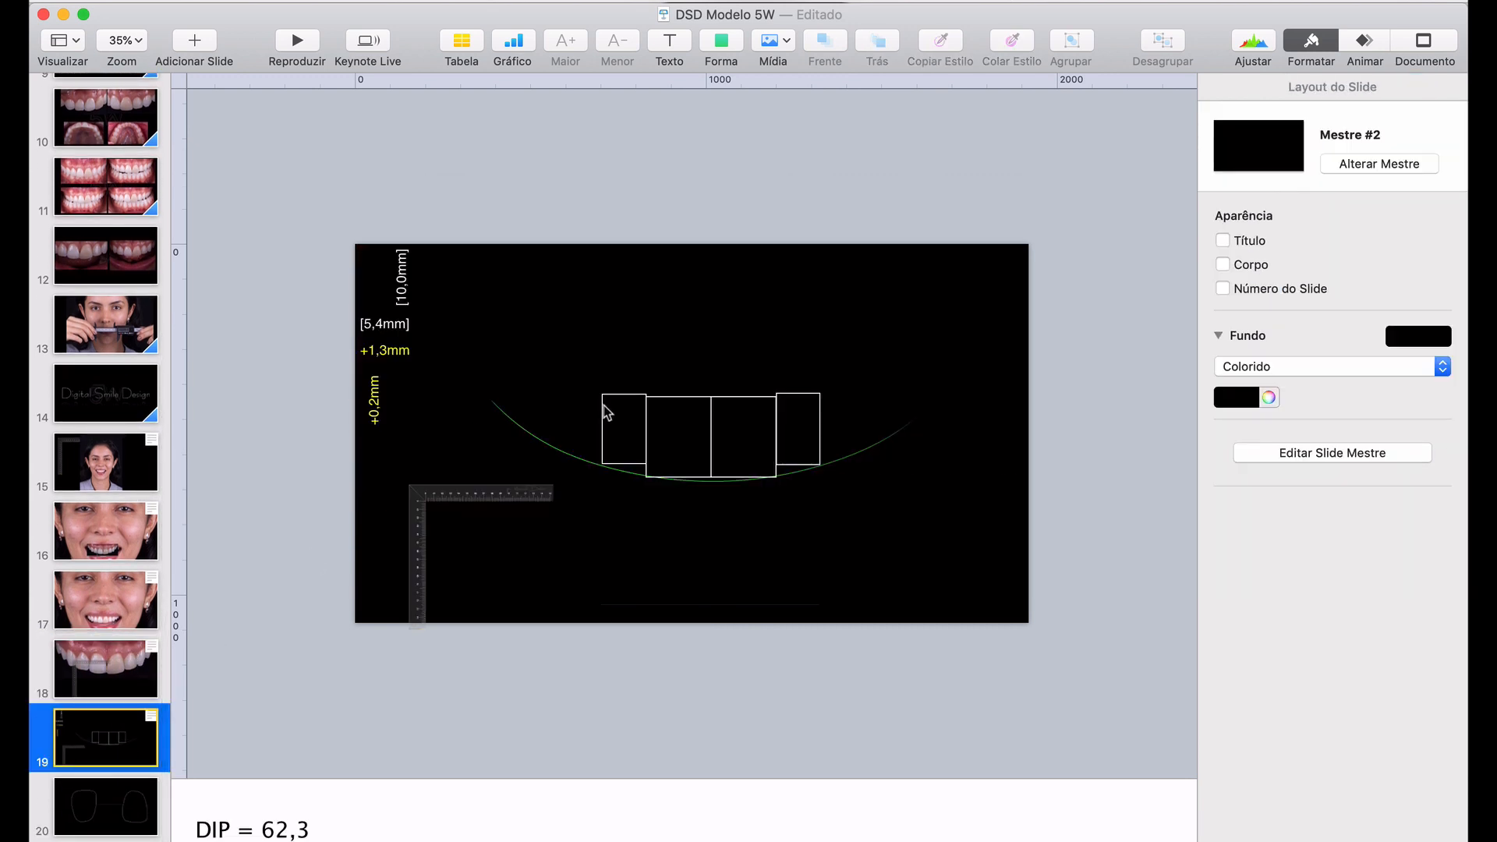
drag(564, 407, 814, 445)
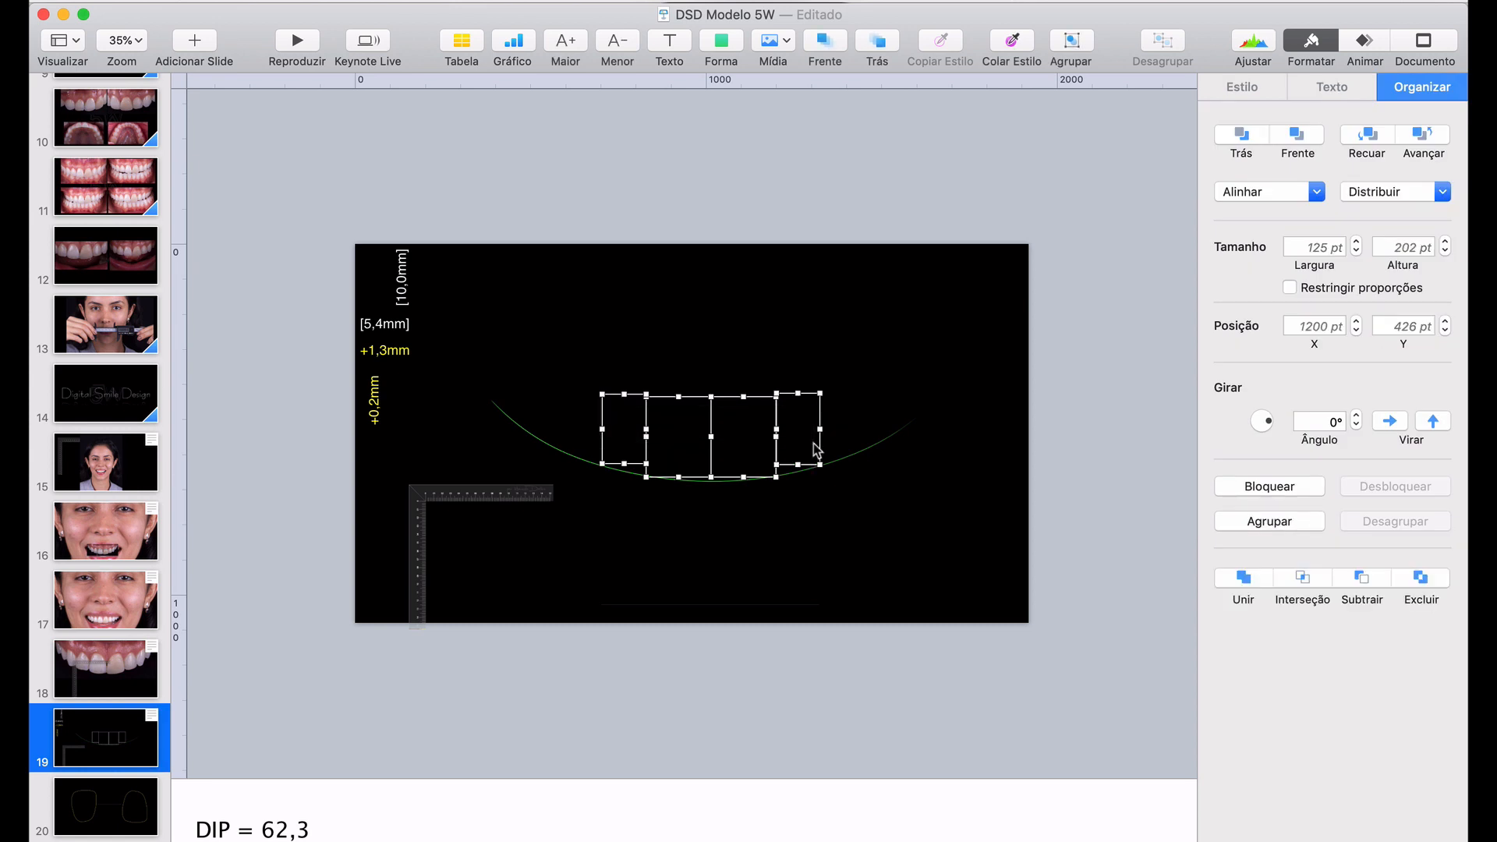
click(118, 683)
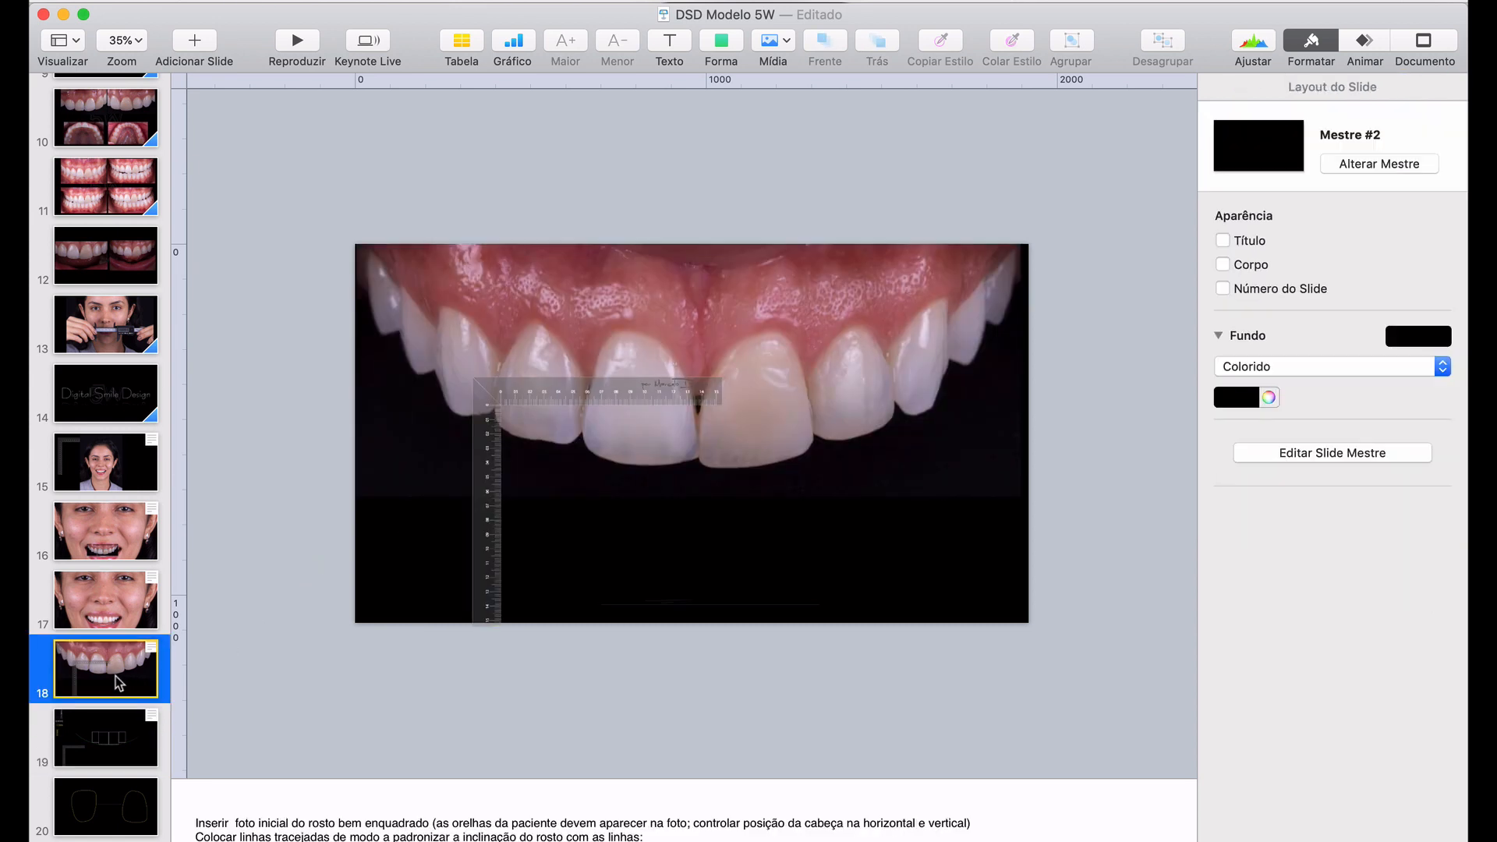
key(super+v)
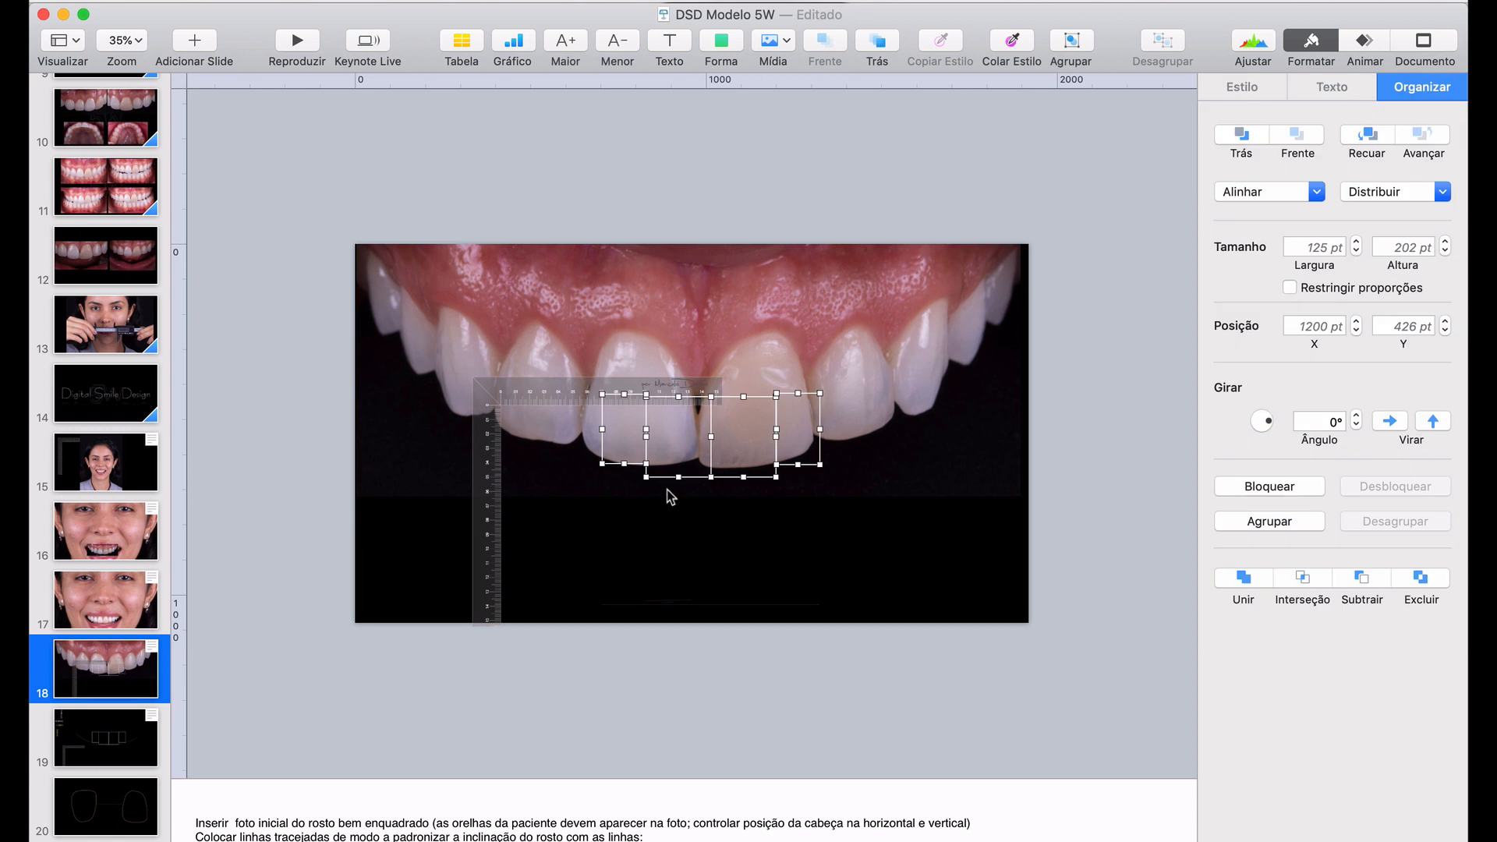
drag(668, 479, 632, 592)
drag(560, 396, 646, 339)
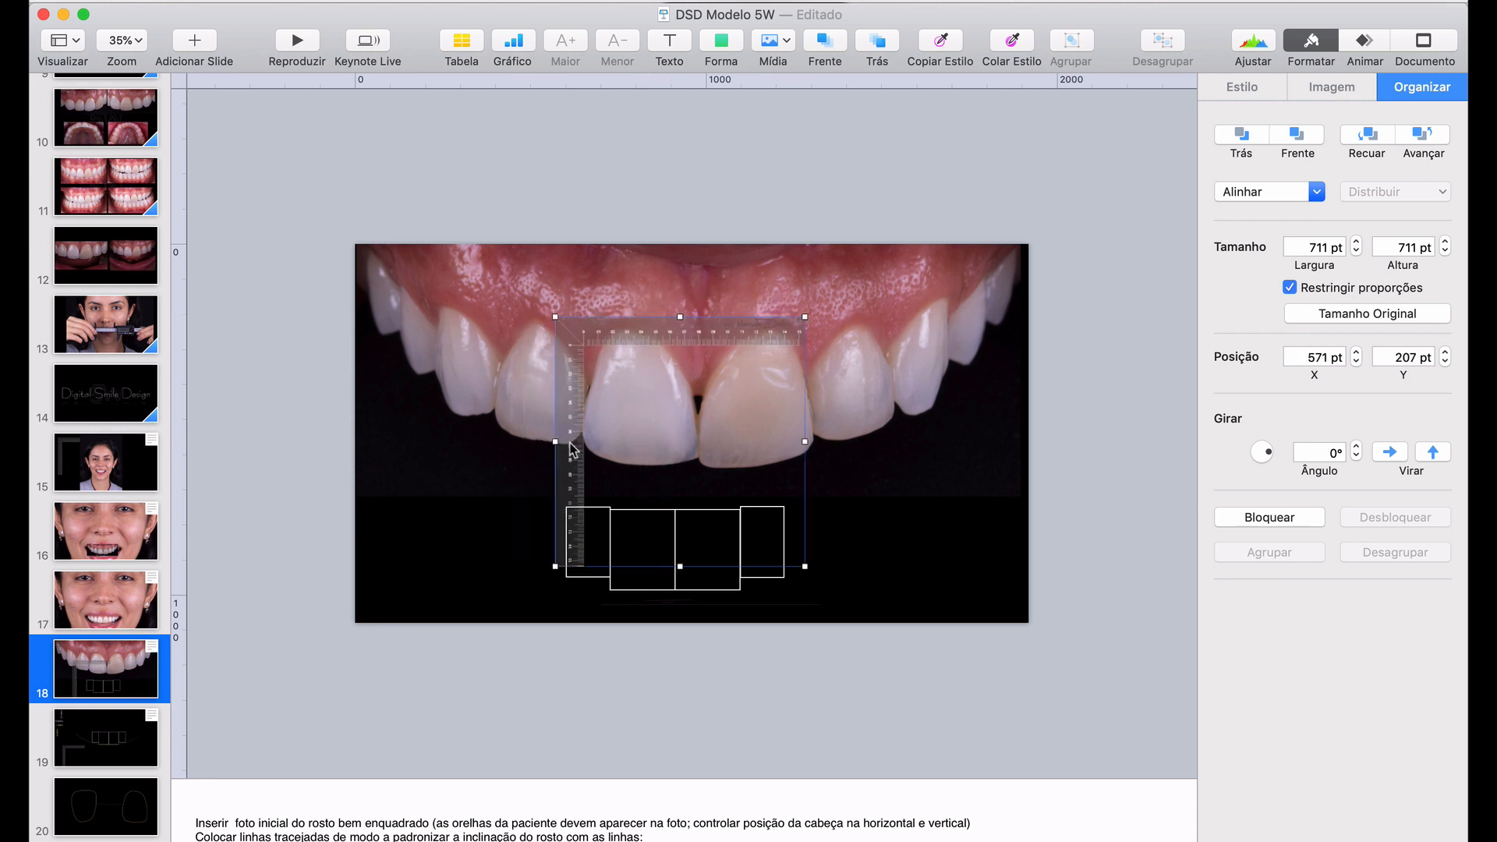
Delete all presenter notes on slide 18 and enlarge the empty notes area
triple_click(395, 821)
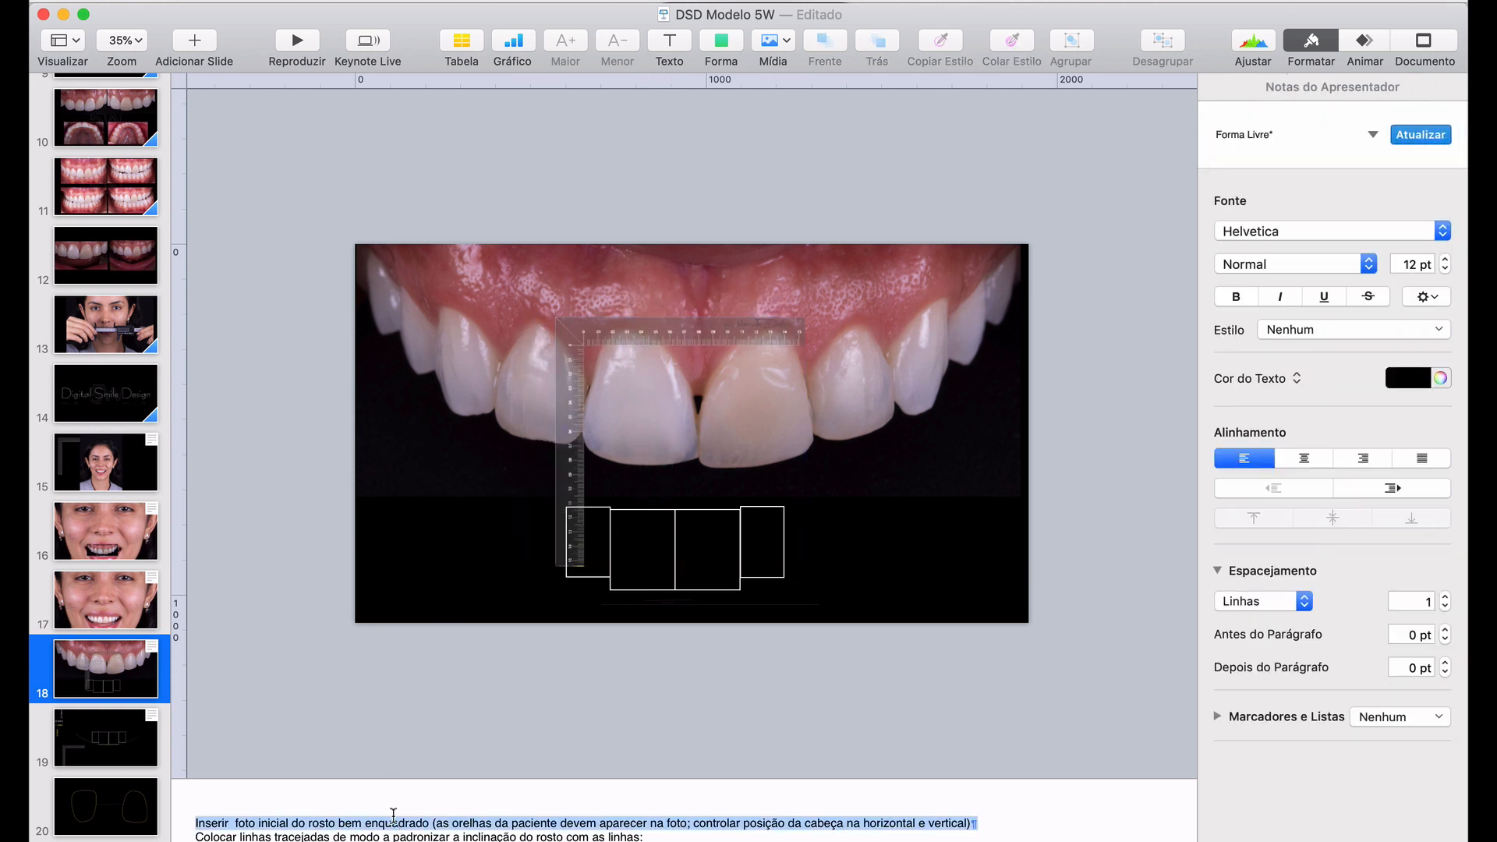
key(super+a)
key(BackSpace)
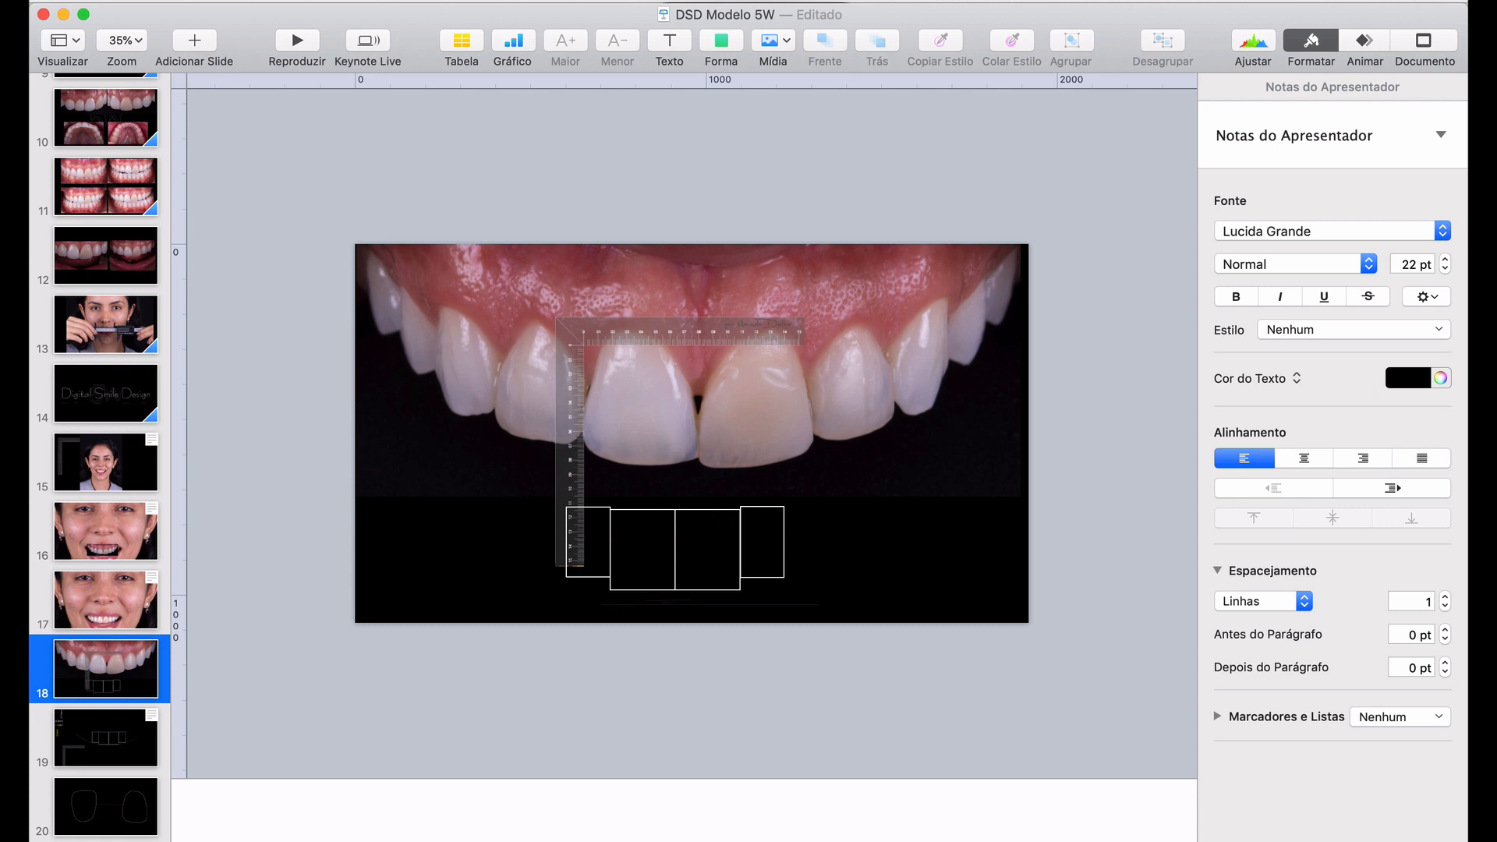
drag(400, 780, 418, 594)
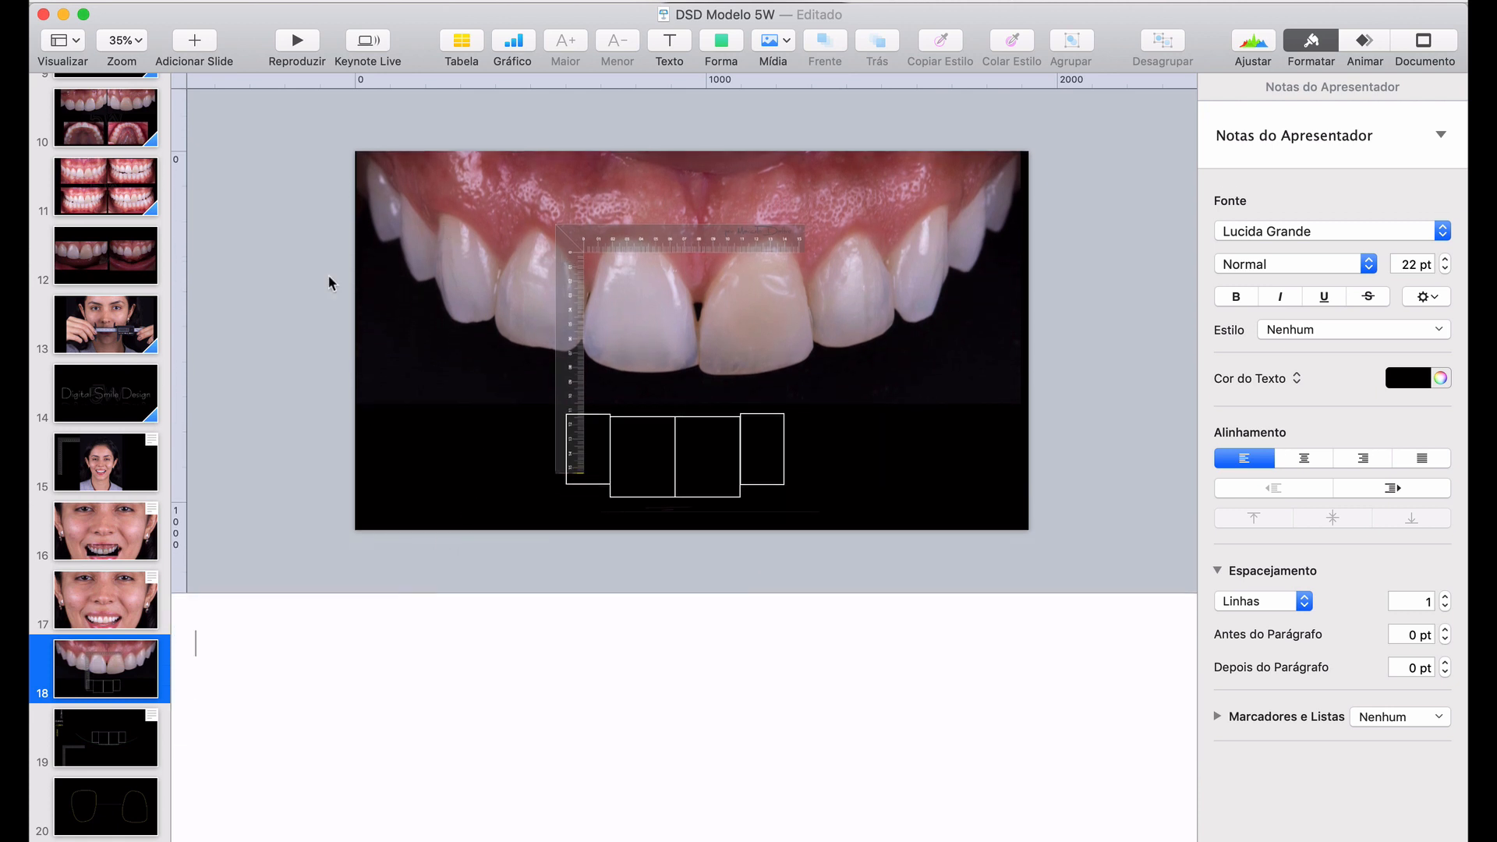
Place two vertical guides on slide 18, one at each side edge of the left-hand central incisor
drag(184, 246, 578, 255)
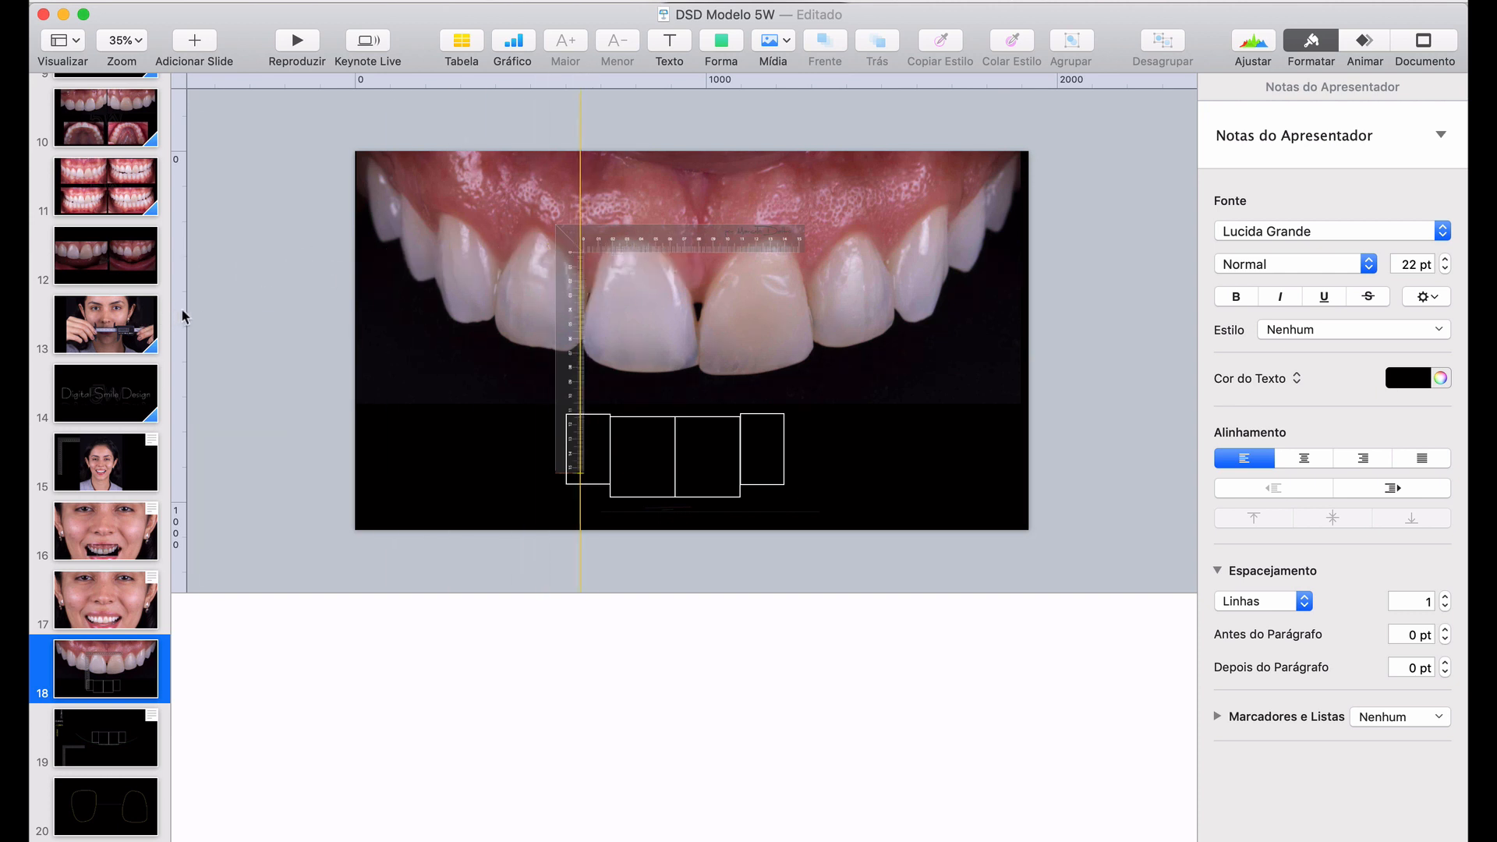
drag(184, 318, 696, 292)
scroll(613, 245, up, 5)
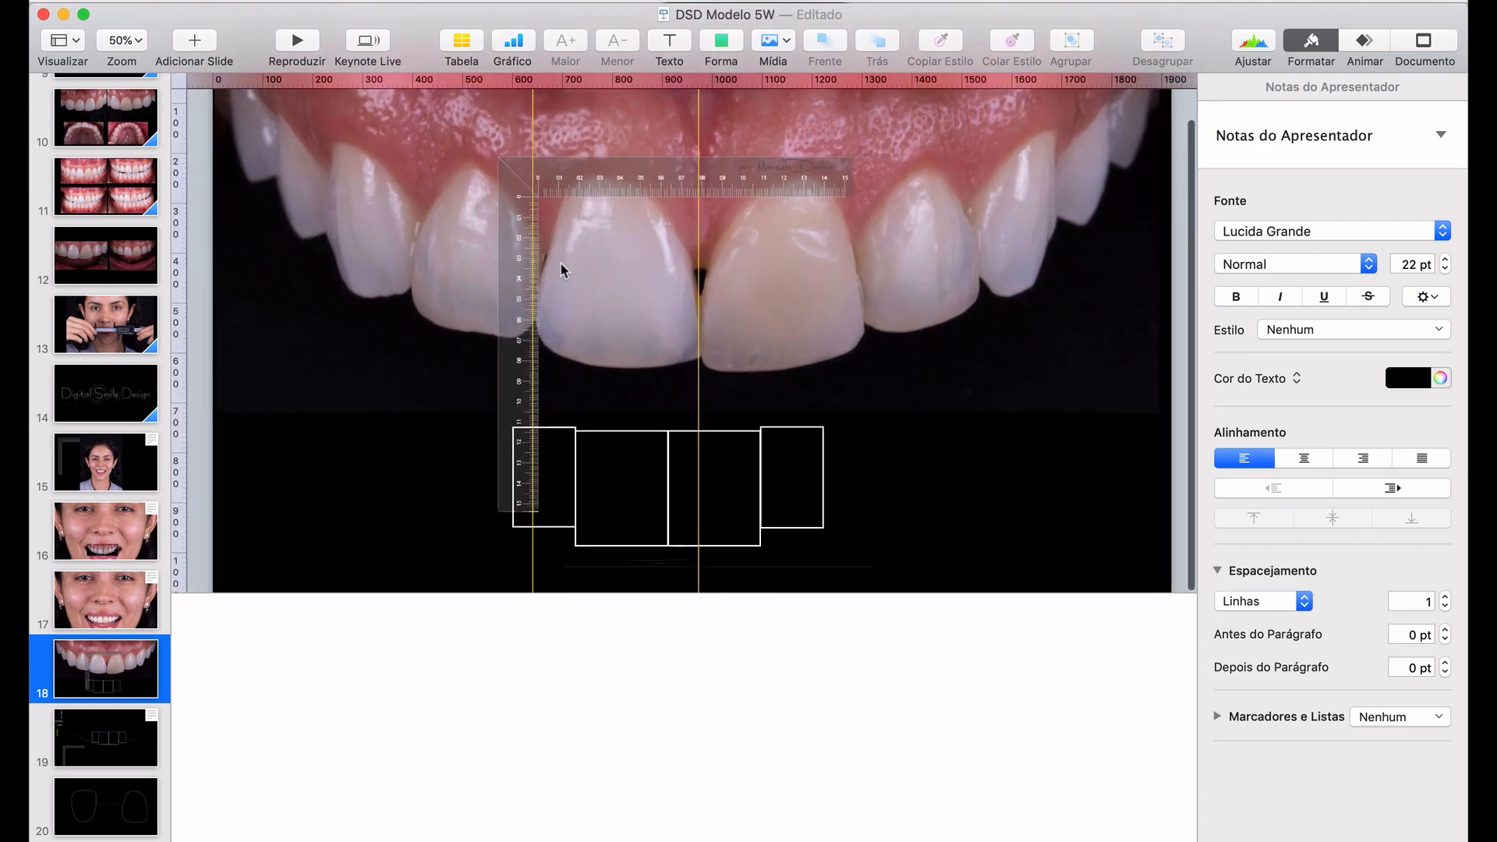
scroll(560, 264, up, 5)
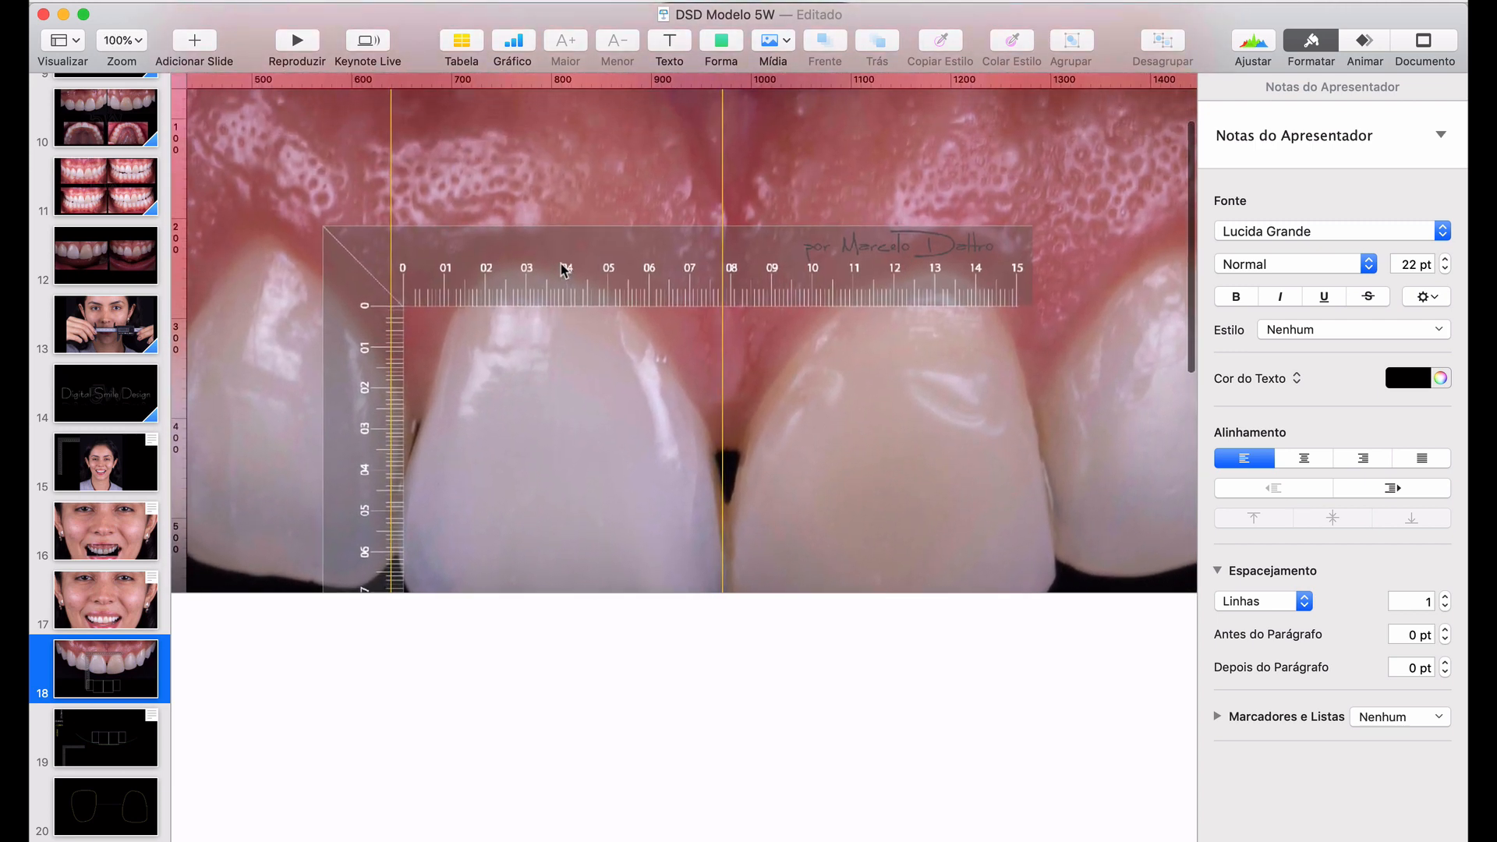
Align the ruler's zero with the outer edge of the left-hand central incisor, at x 569 pt, y 237 pt, to read its width
mouse_move(388, 229)
mouse_down()
mouse_move(402, 265)
mouse_move(468, 256)
mouse_move(362, 229)
mouse_up()
scroll(606, 357, down, 3)
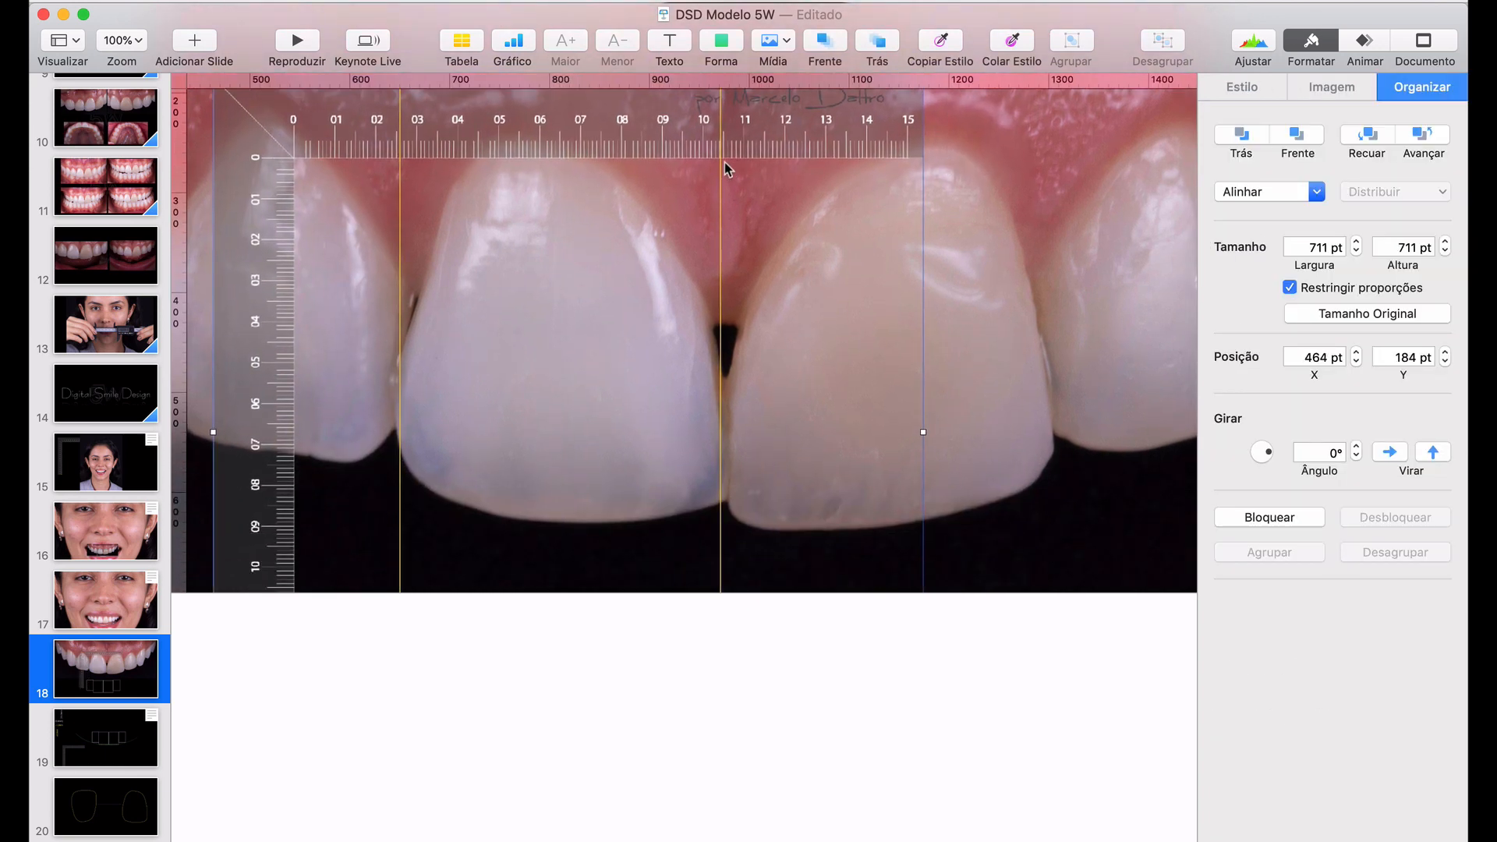
drag(720, 172, 725, 174)
drag(585, 140, 683, 192)
scroll(716, 202, up, 5)
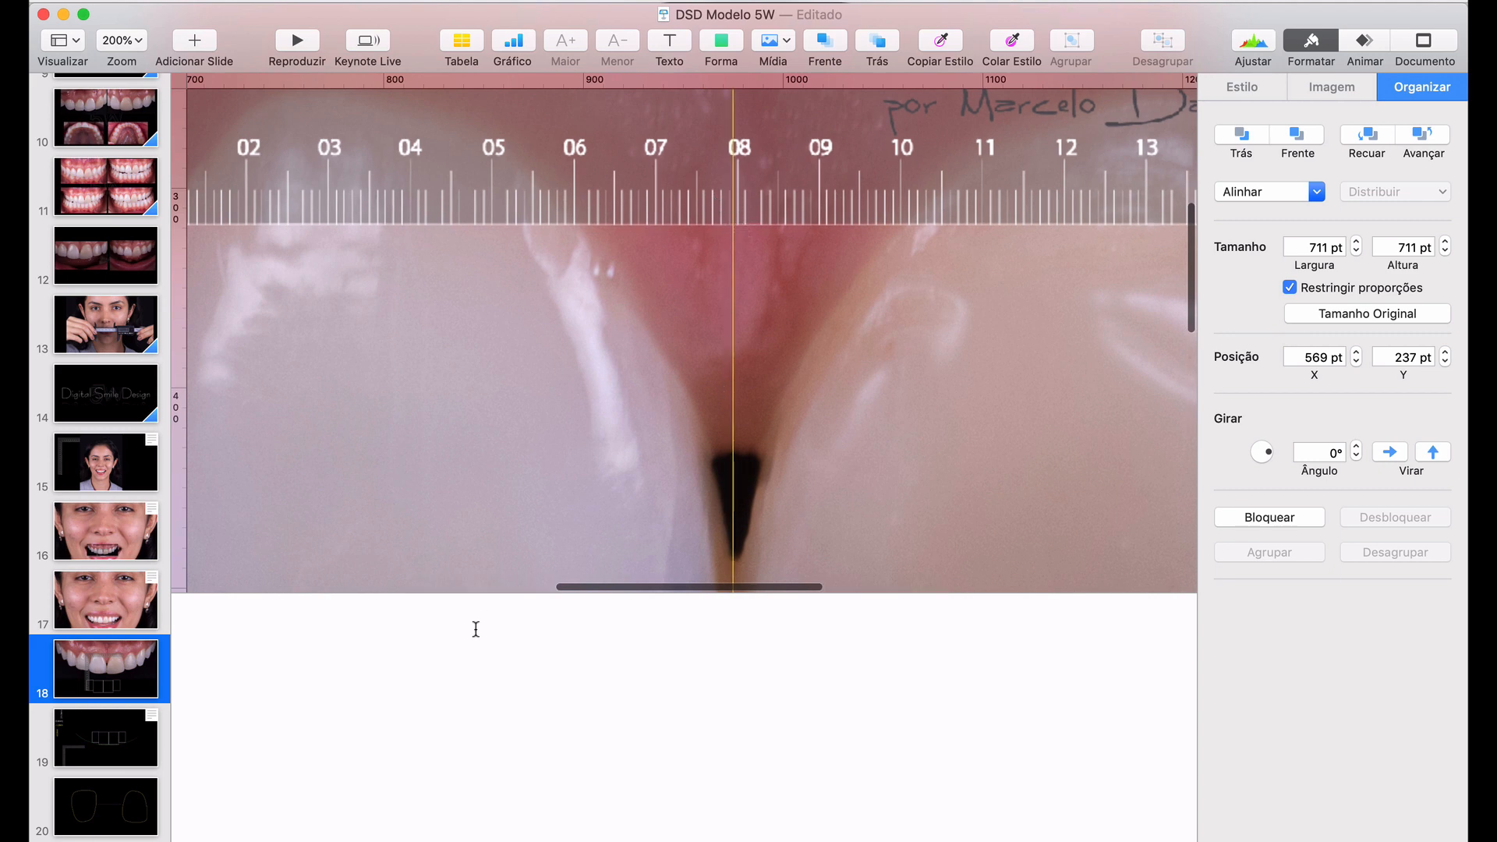
Write "IC 11: Larg 8,0" in the presenter notes of slide 18
click(462, 667)
text(I)
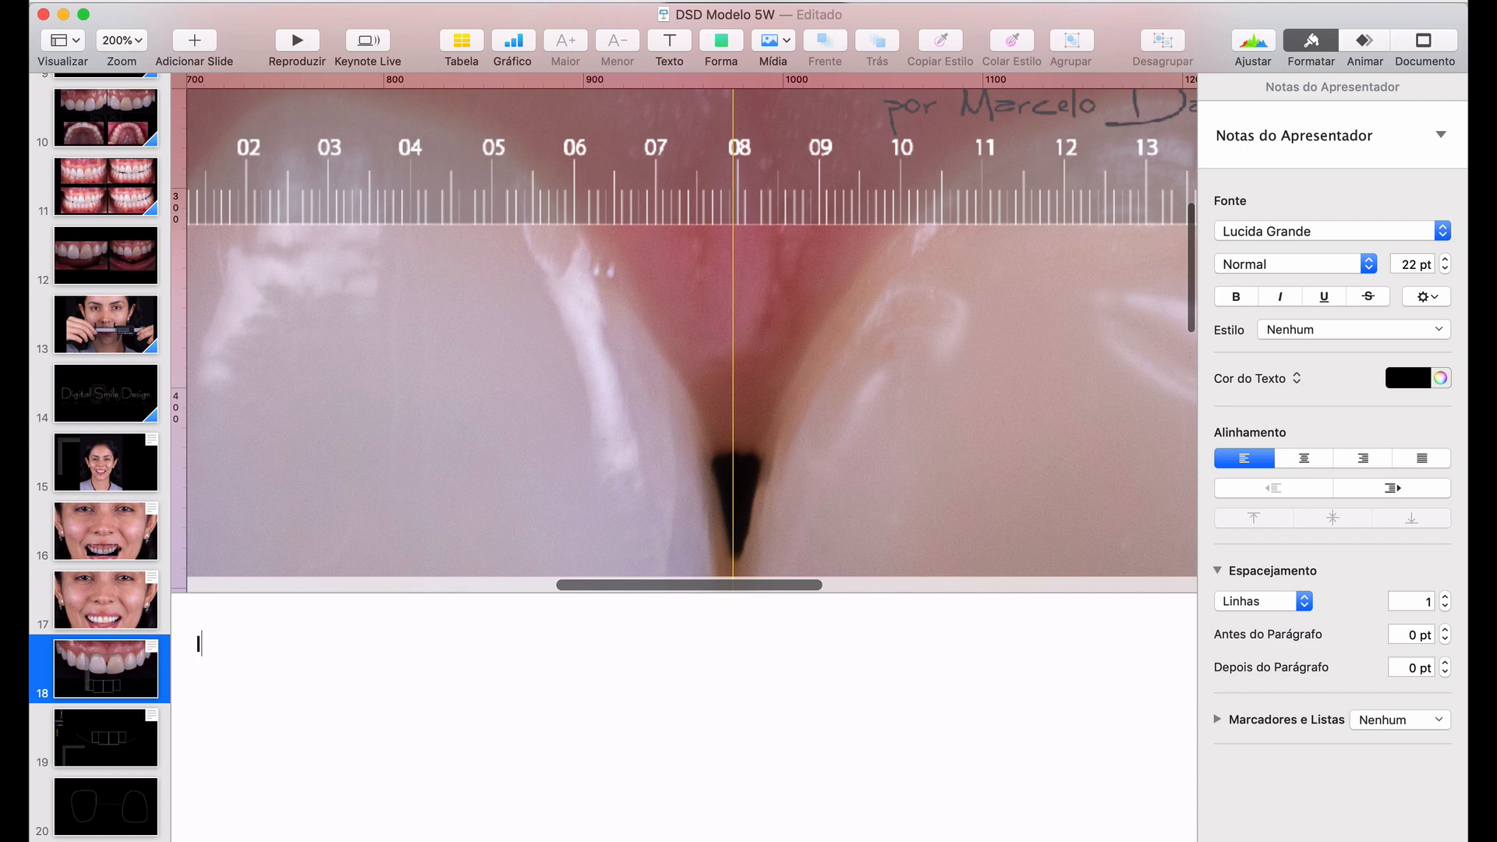
text(S 11)
key(Left)
key(Left)
key(Left)
key(BackSpace)
text(C)
key(Right)
text(: Larg 8,0)
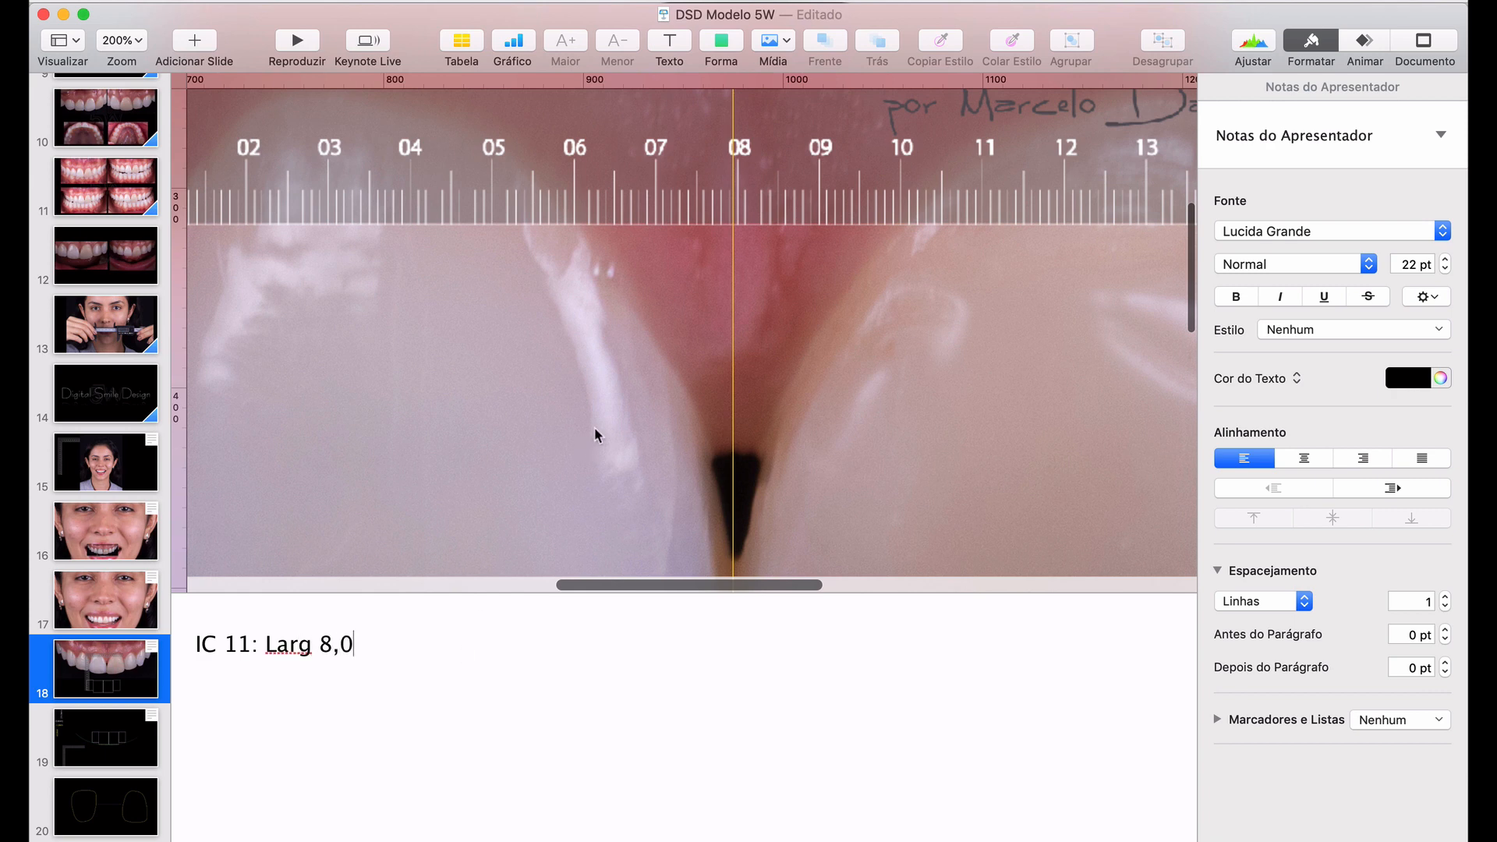
Move the ruler to x 571 pt, y 171 pt and place a horizontal guide at the incisal edge of the left-hand central incisor
scroll(594, 427, up, 5)
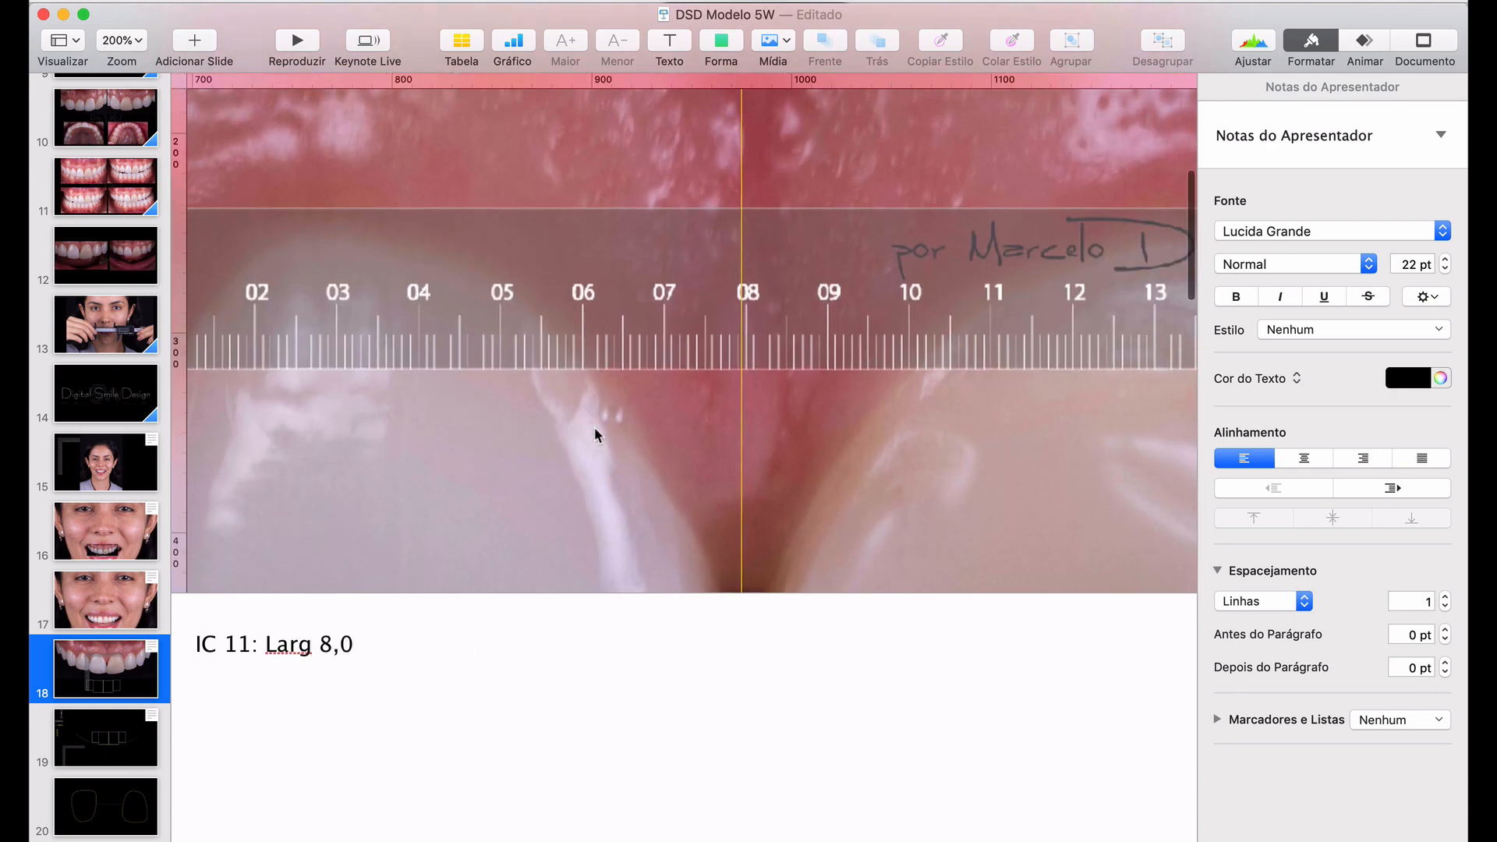
drag(496, 299, 493, 179)
scroll(425, 409, down, 5)
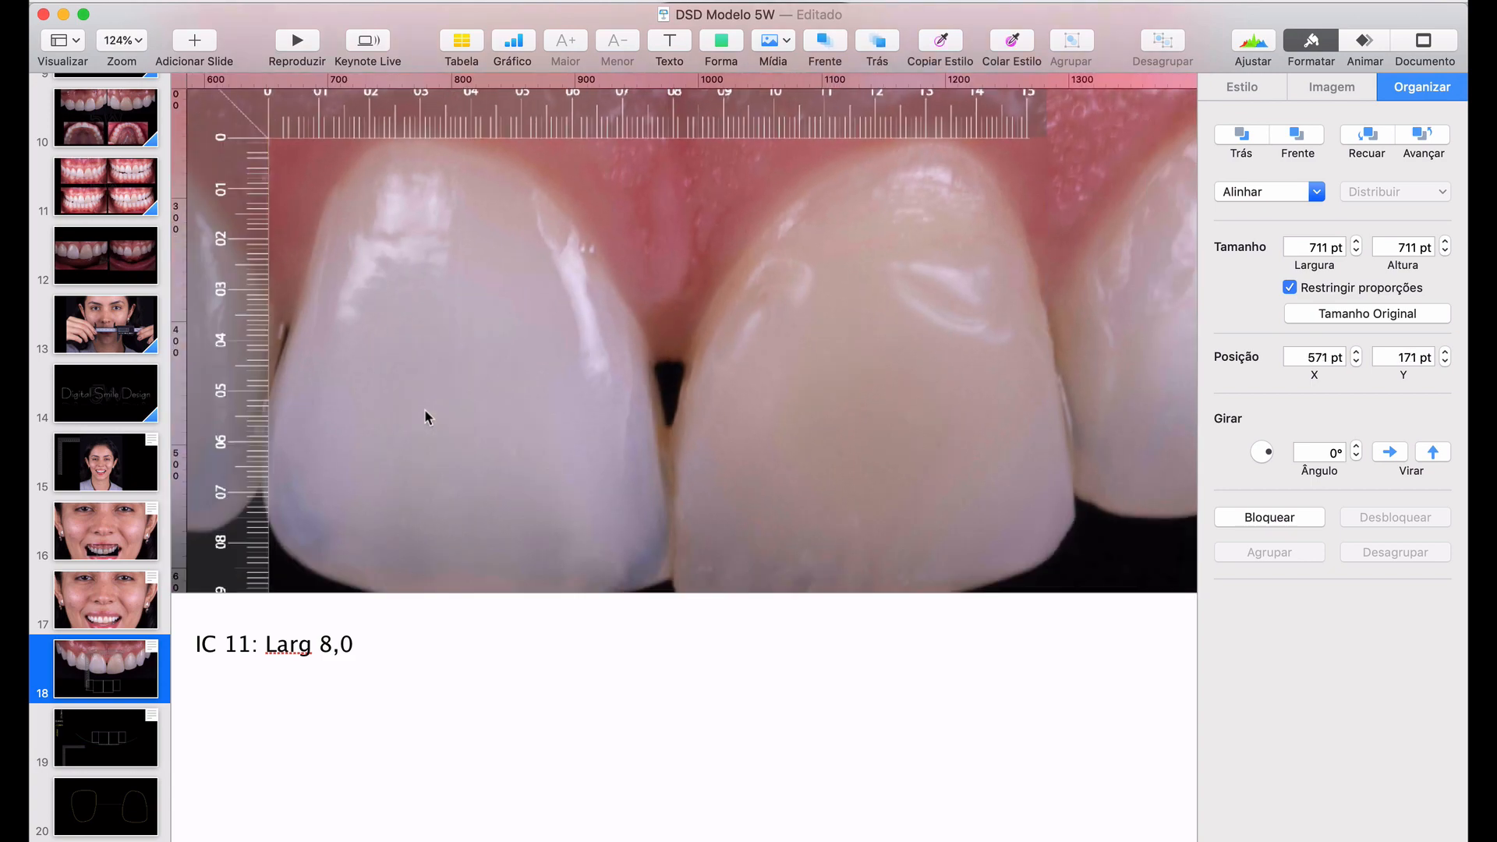
drag(479, 82, 472, 478)
scroll(473, 477, up, 5)
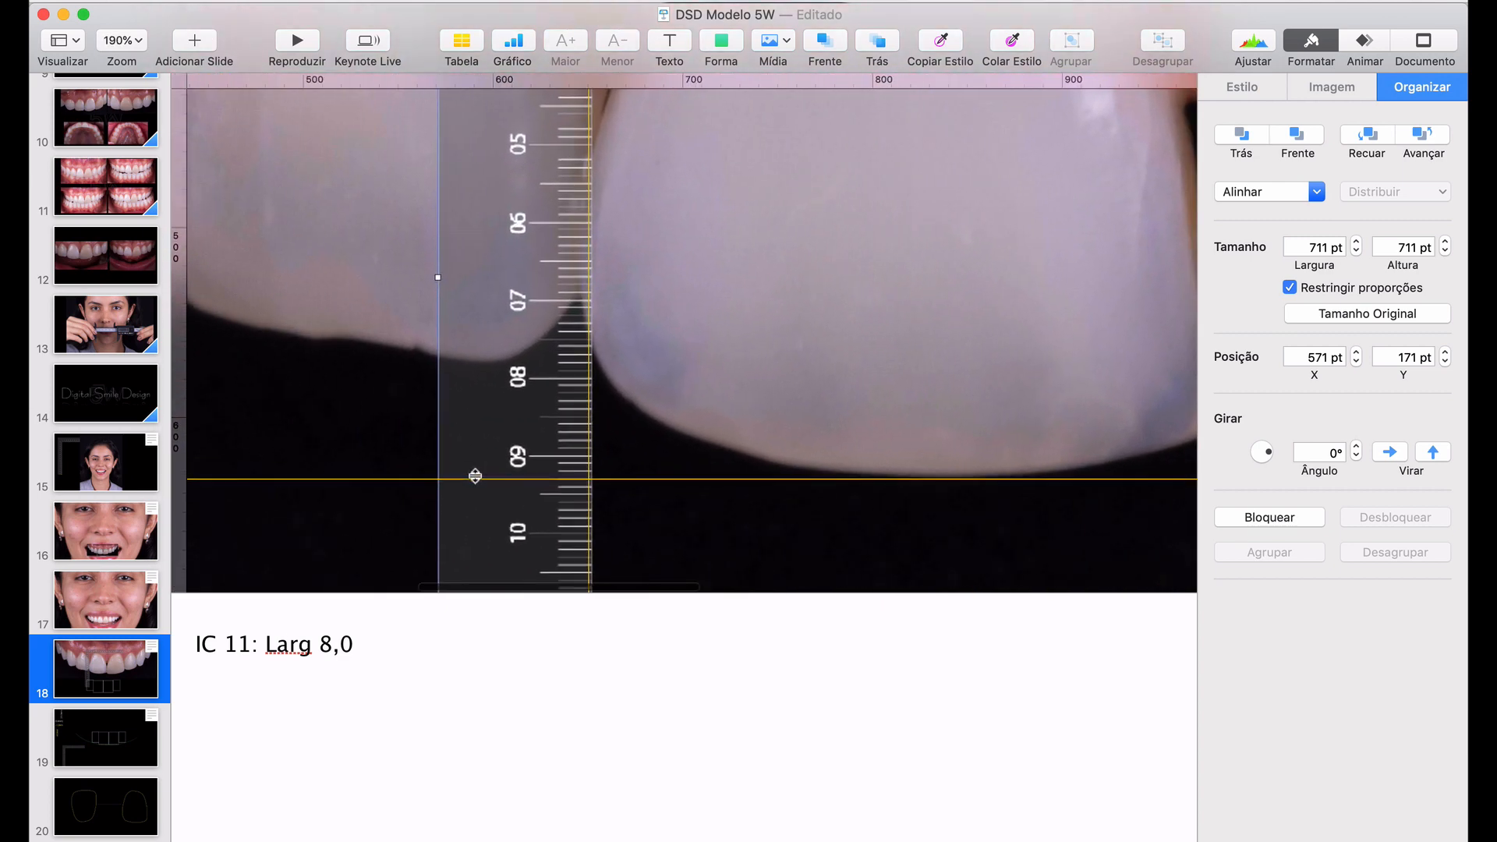
scroll(583, 479, up, 4)
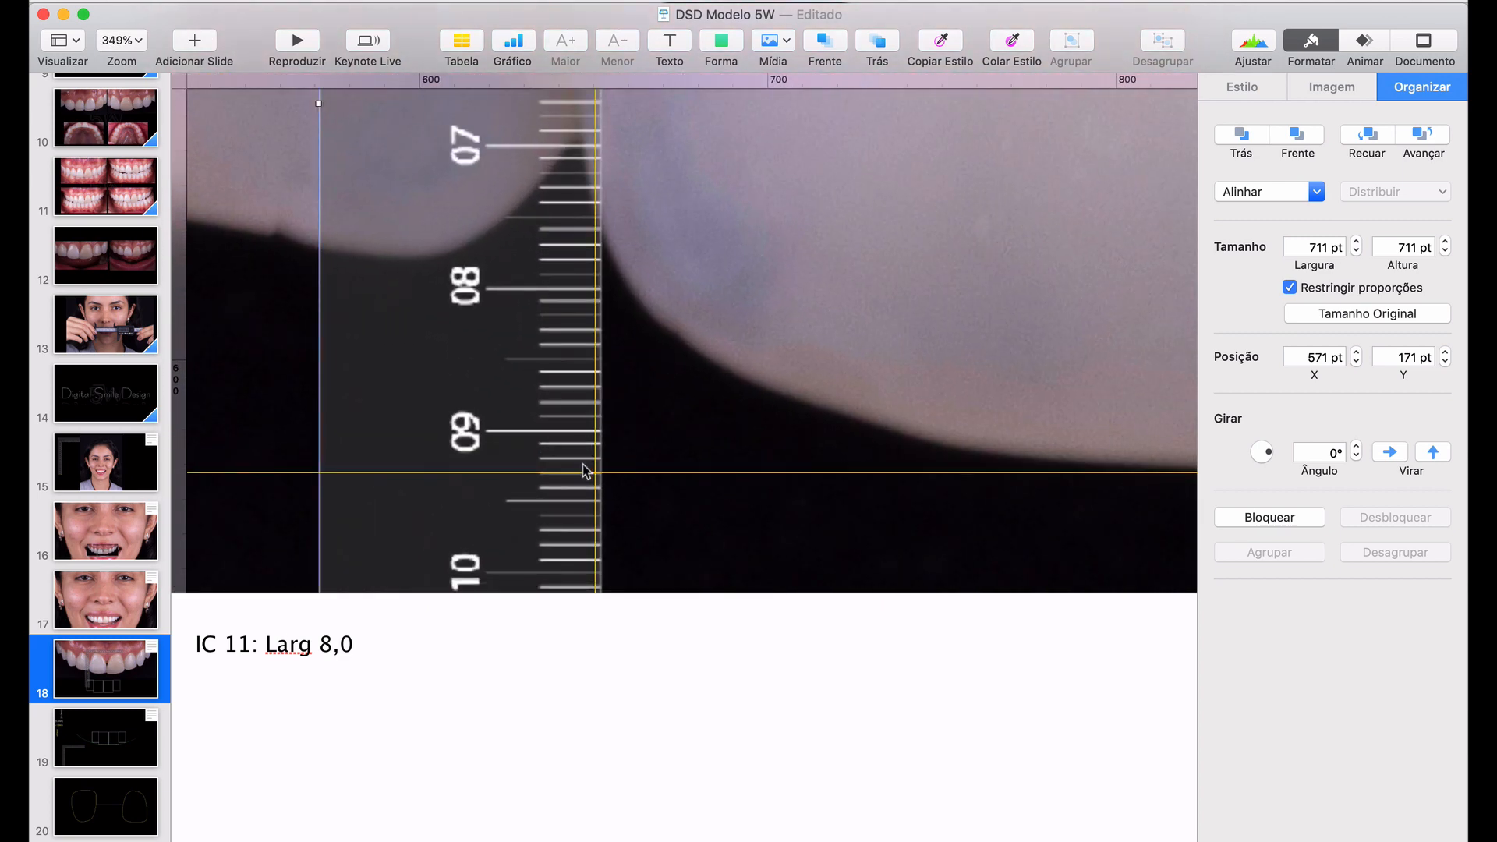
Add "Compr 9,3" and "DIP: 58,9" to the slide 18 notes and switch to Livro Planejamento Estético.pdf in Preview
click(364, 647)
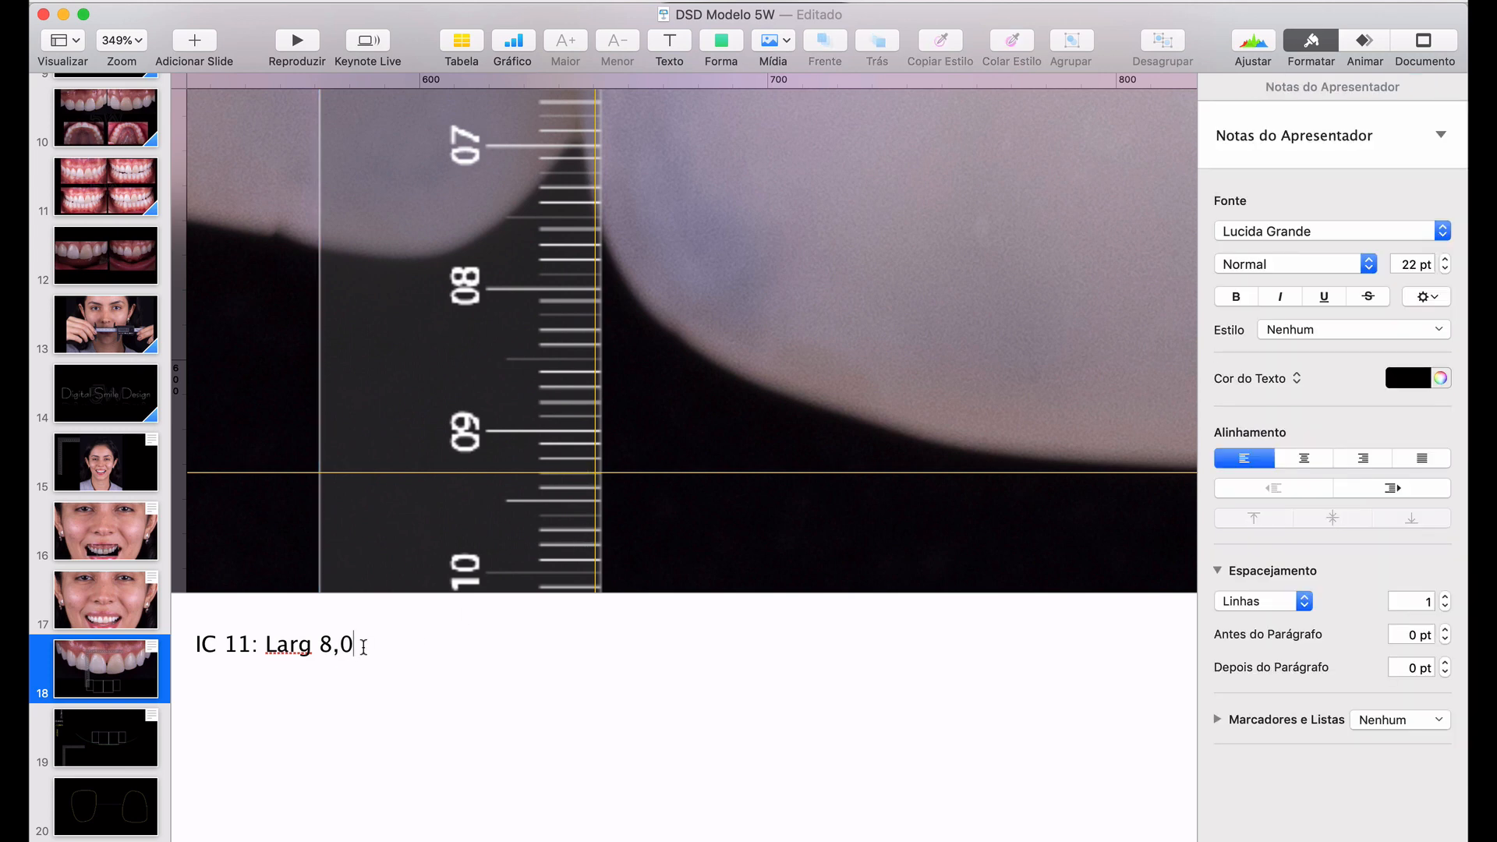
key(Return)
text(Compr 9,3  )
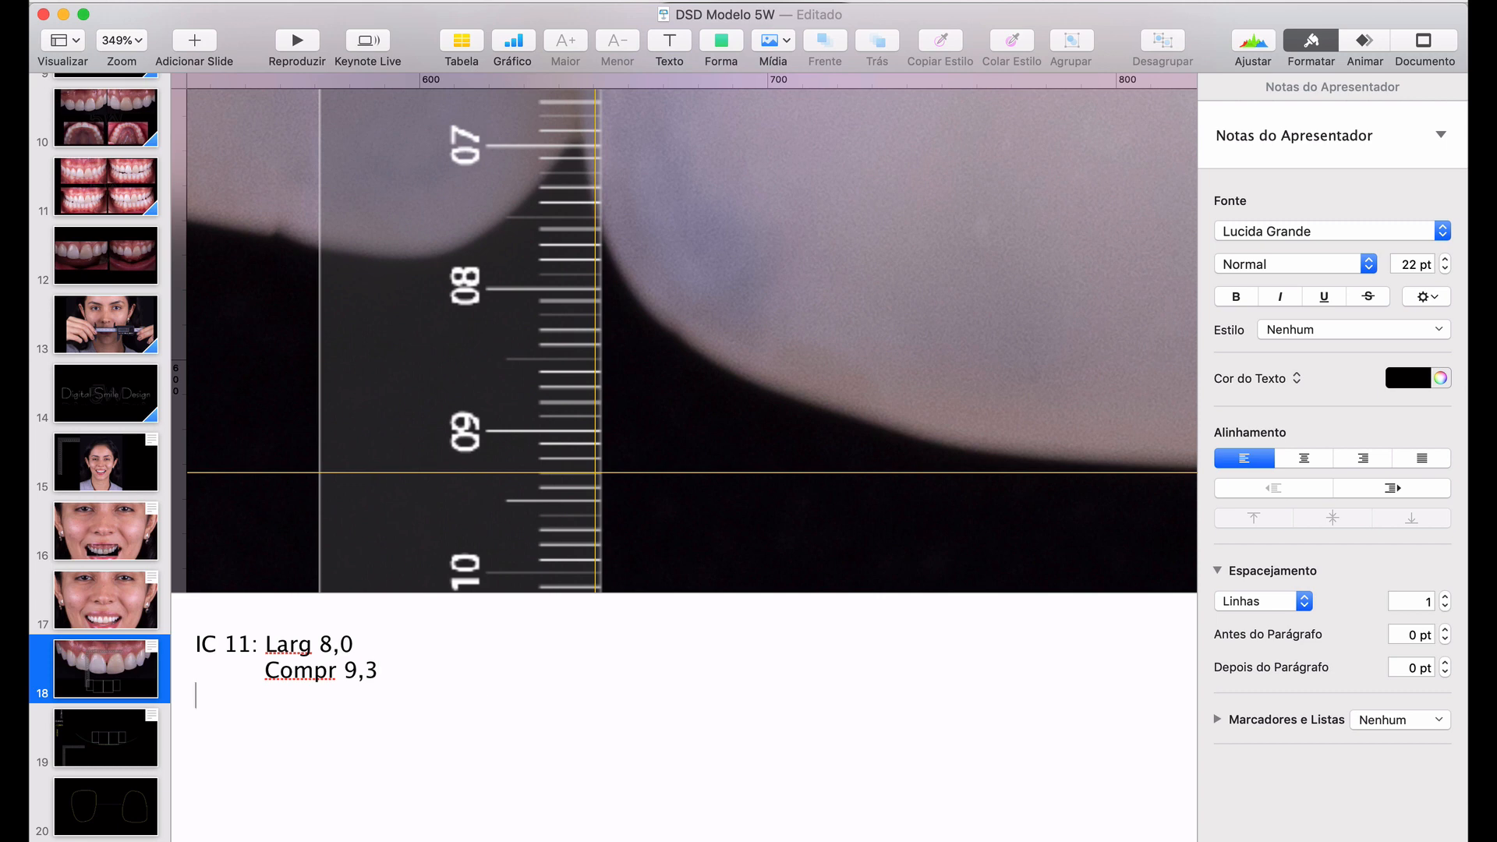
text(DIP: 58,9)
key(super+Tab)
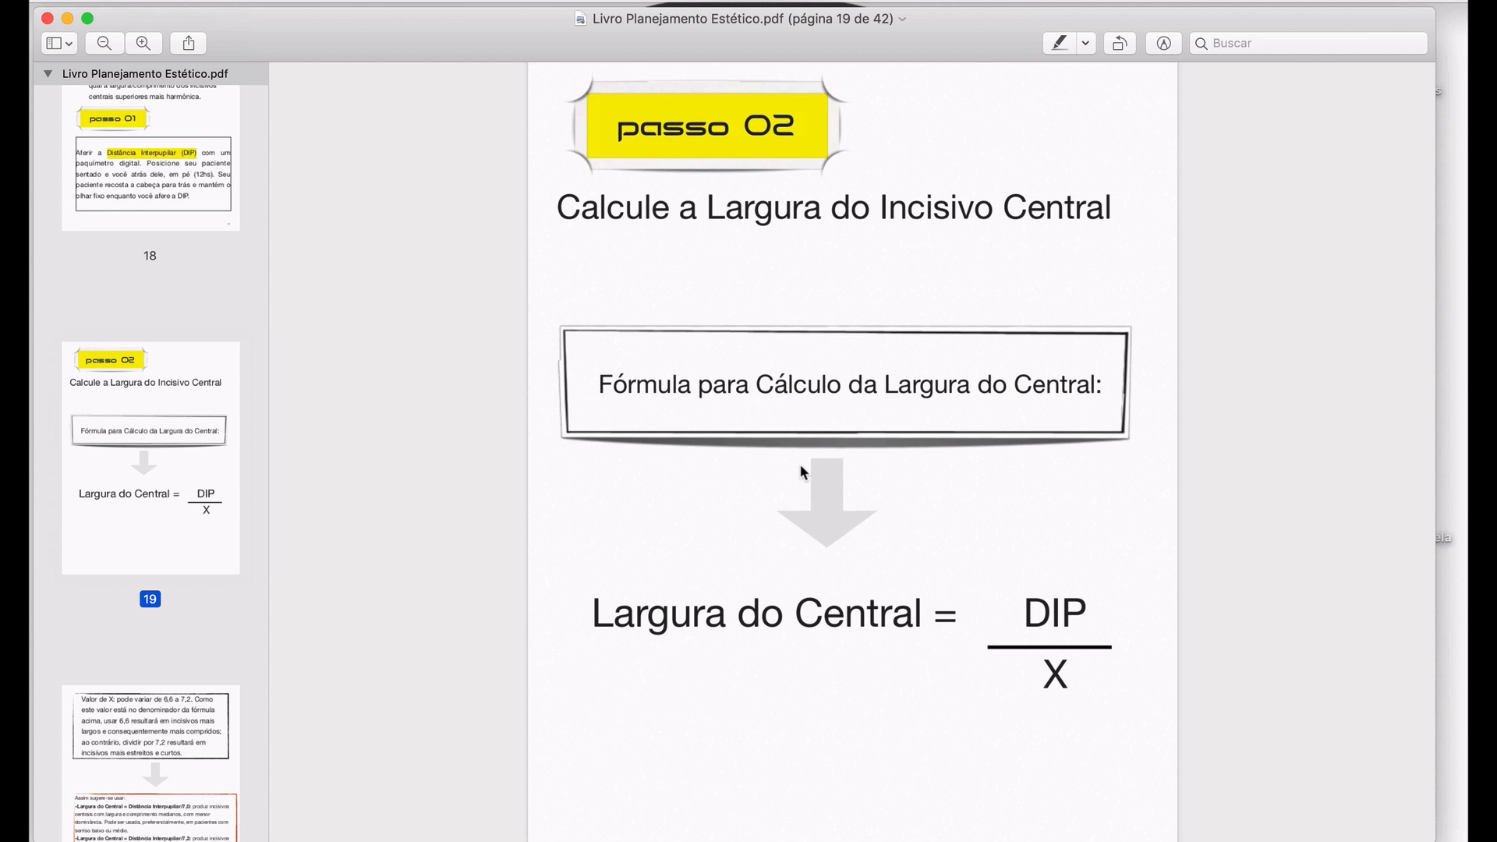
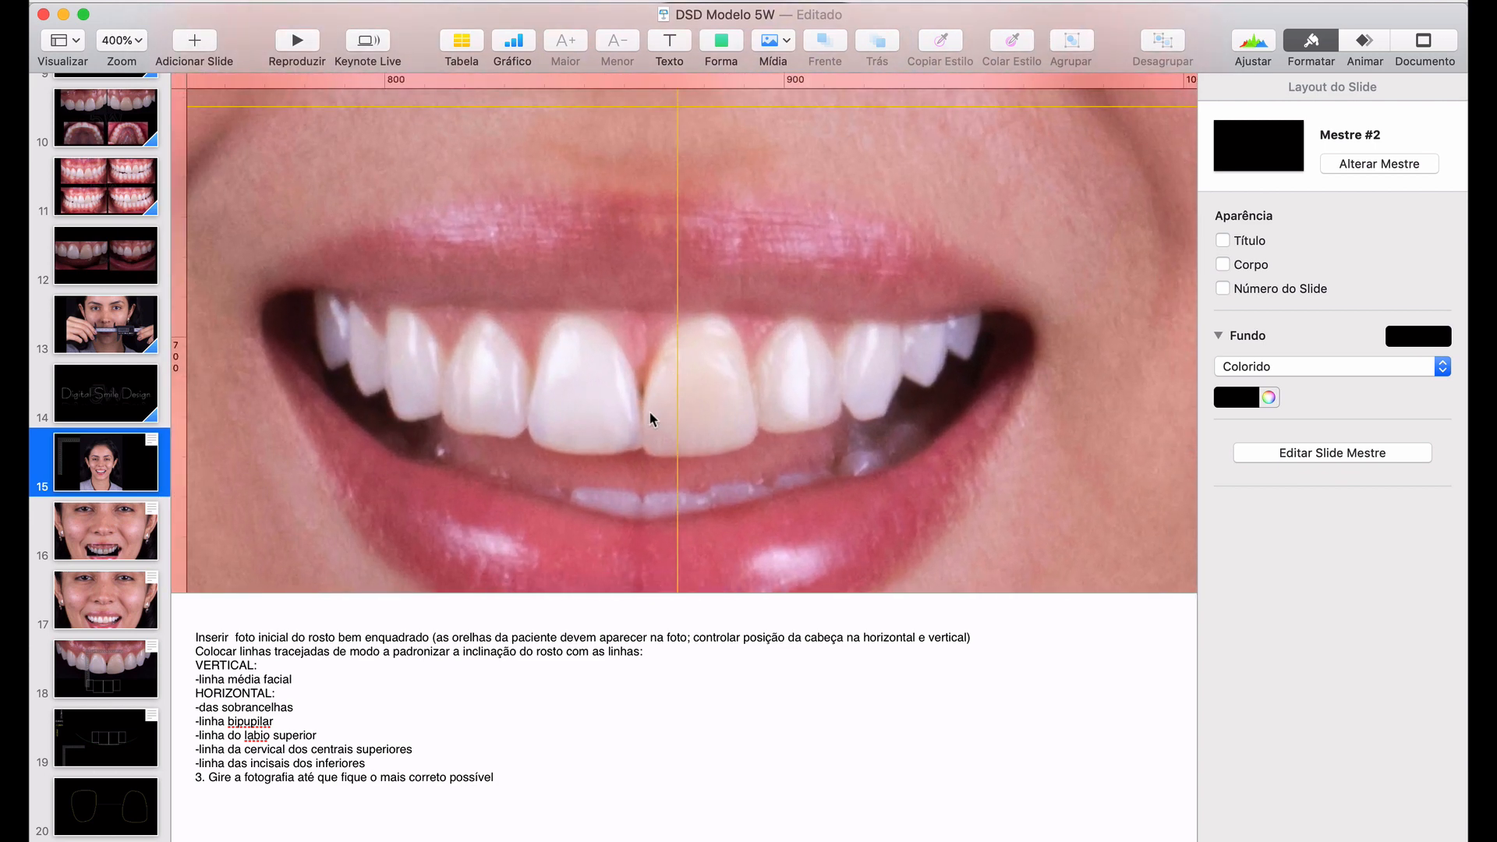
Return to slide 18 and move the vertical guide beside the right-hand central incisor to the ruler's 15 mark
scroll(658, 409, up, 5)
scroll(658, 411, down, 5)
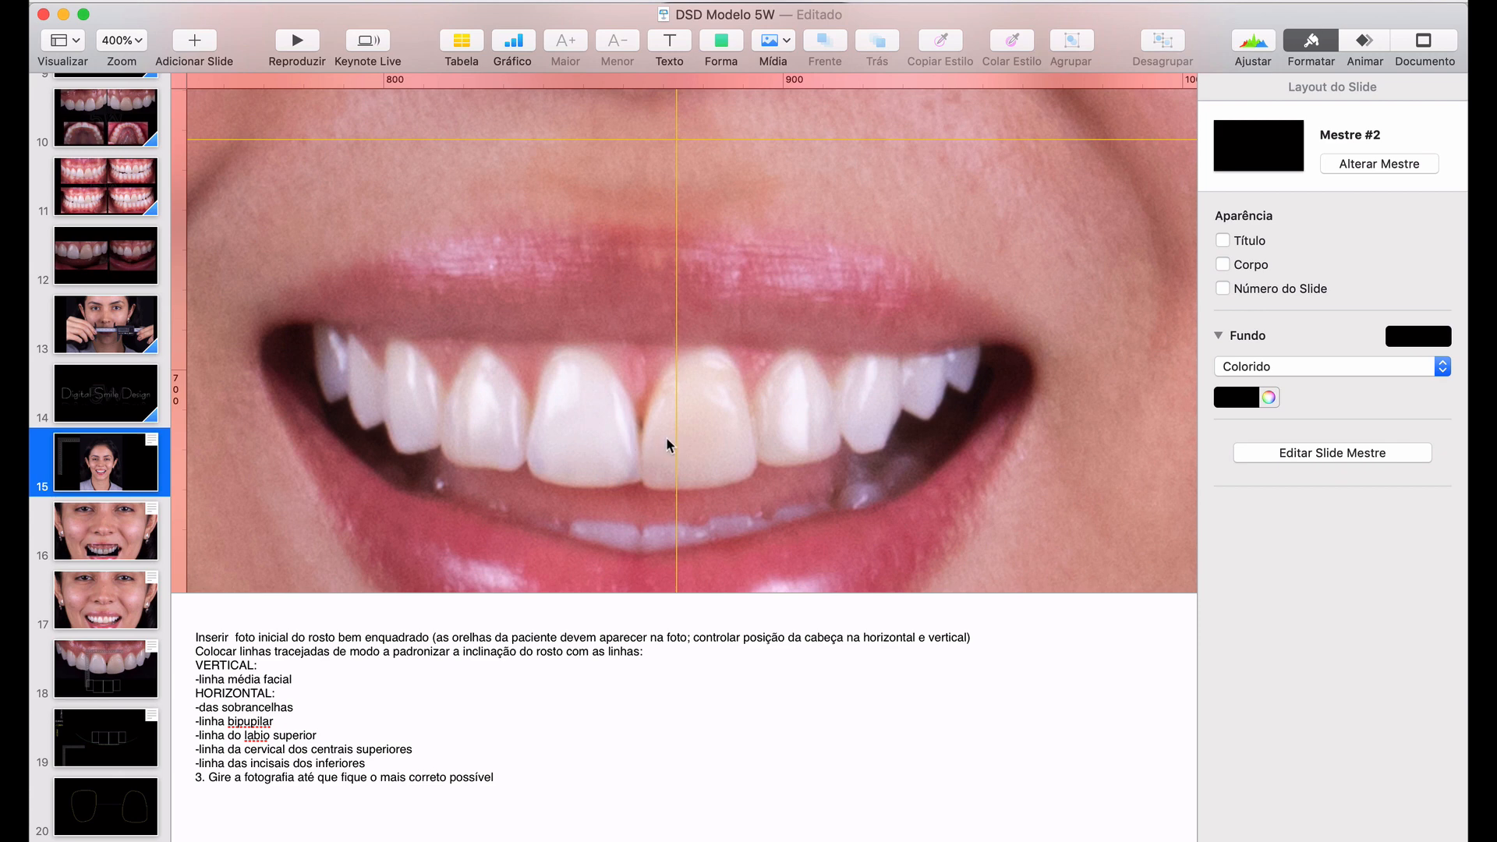
click(127, 664)
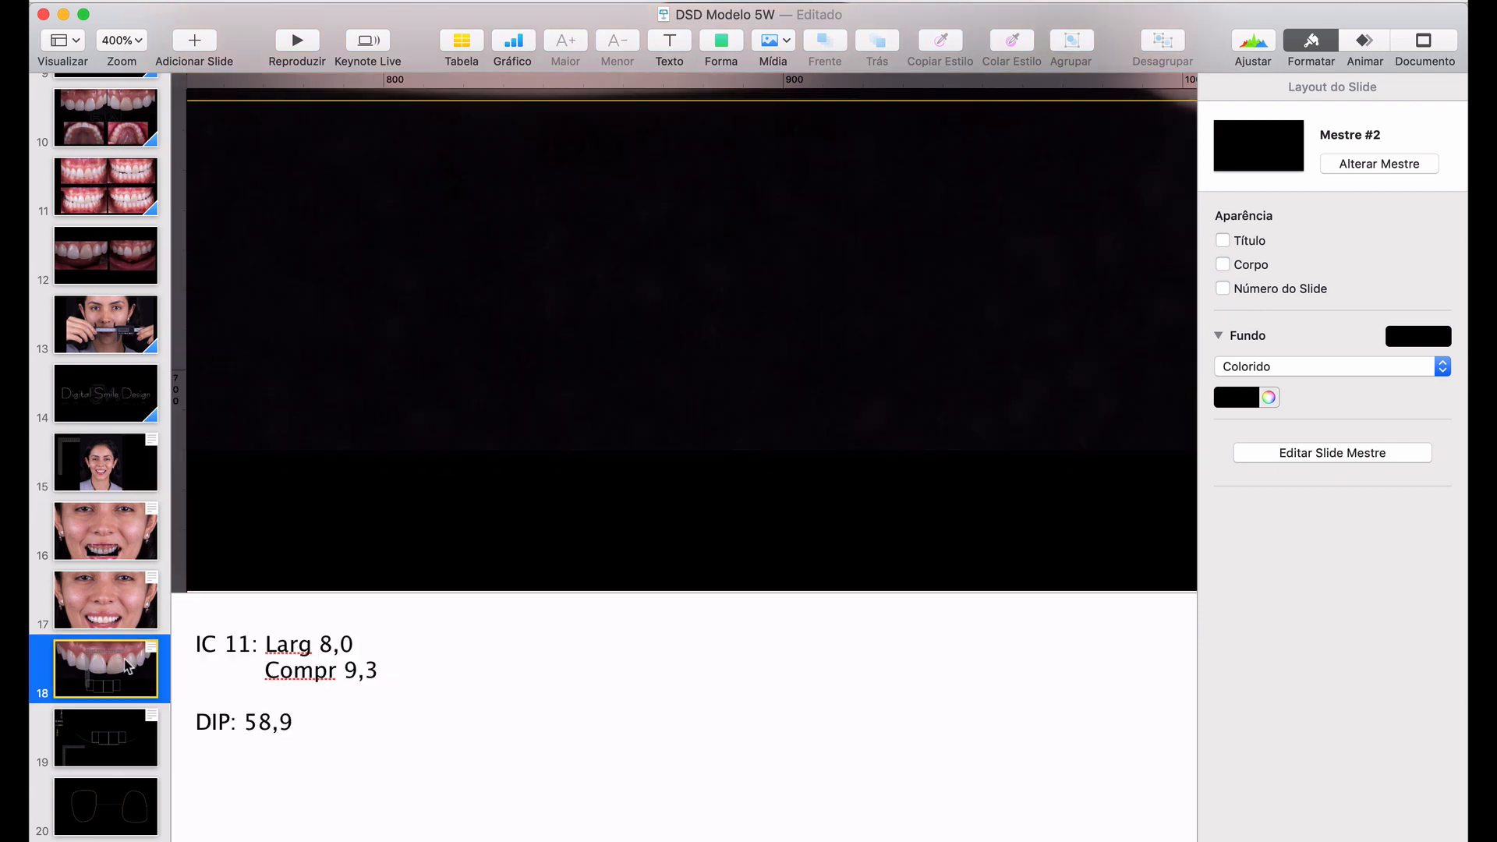
scroll(438, 352, down, 5)
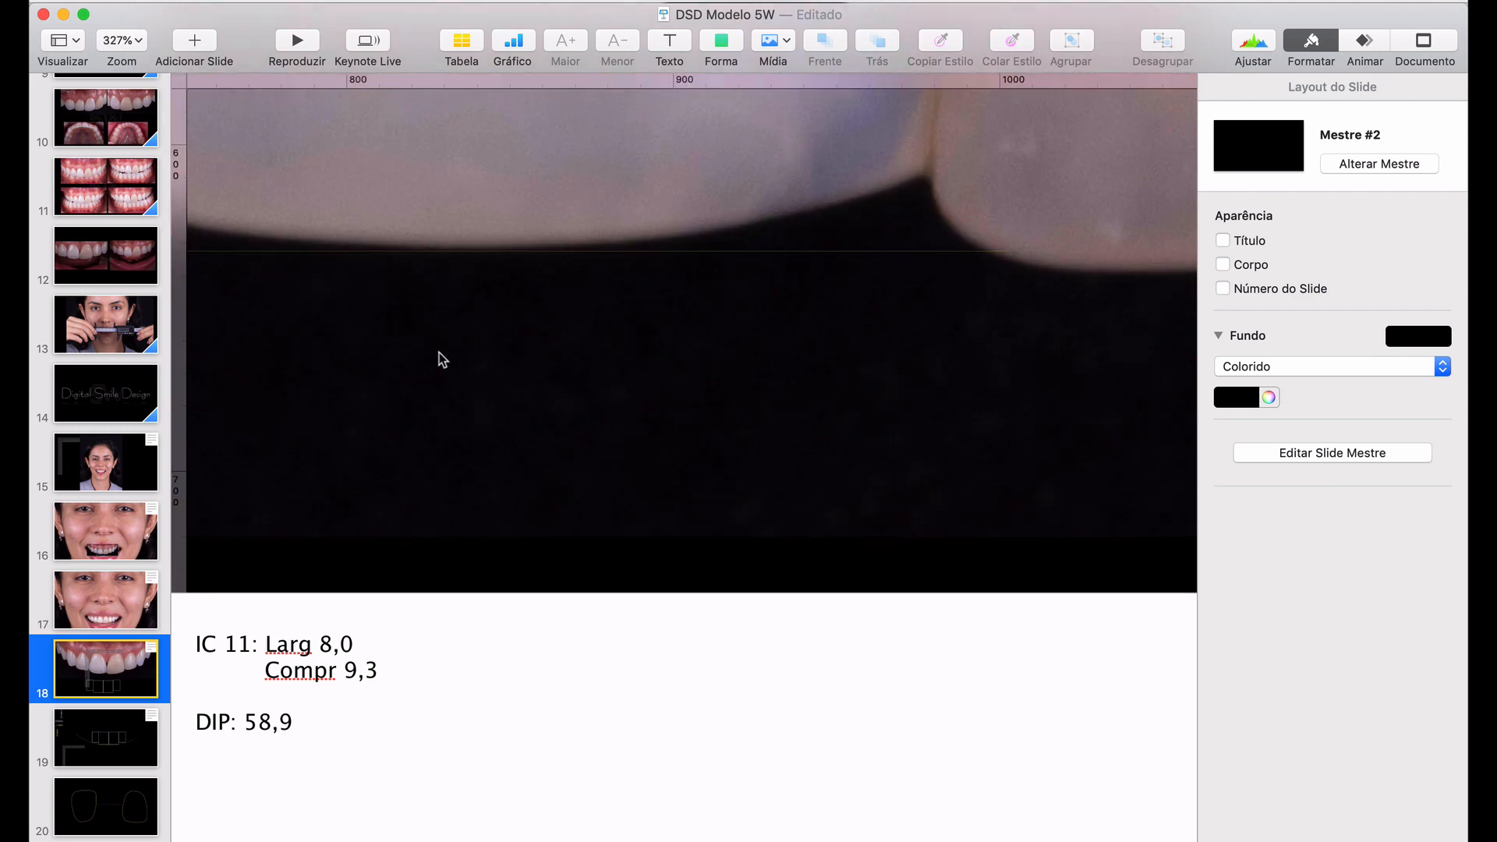
scroll(438, 353, down, 8)
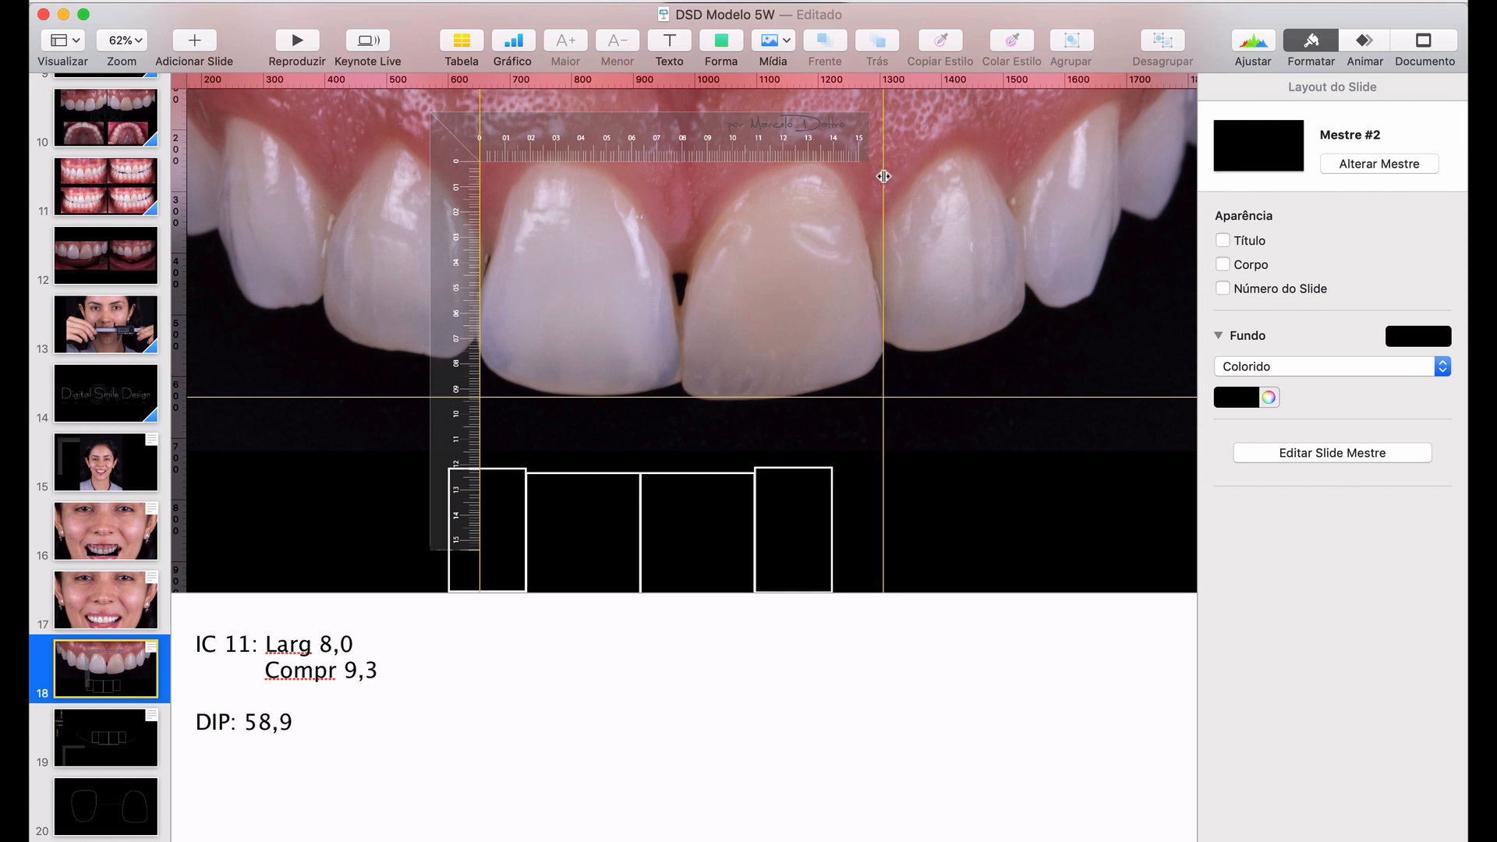
drag(883, 178, 859, 183)
scroll(830, 152, up, 5)
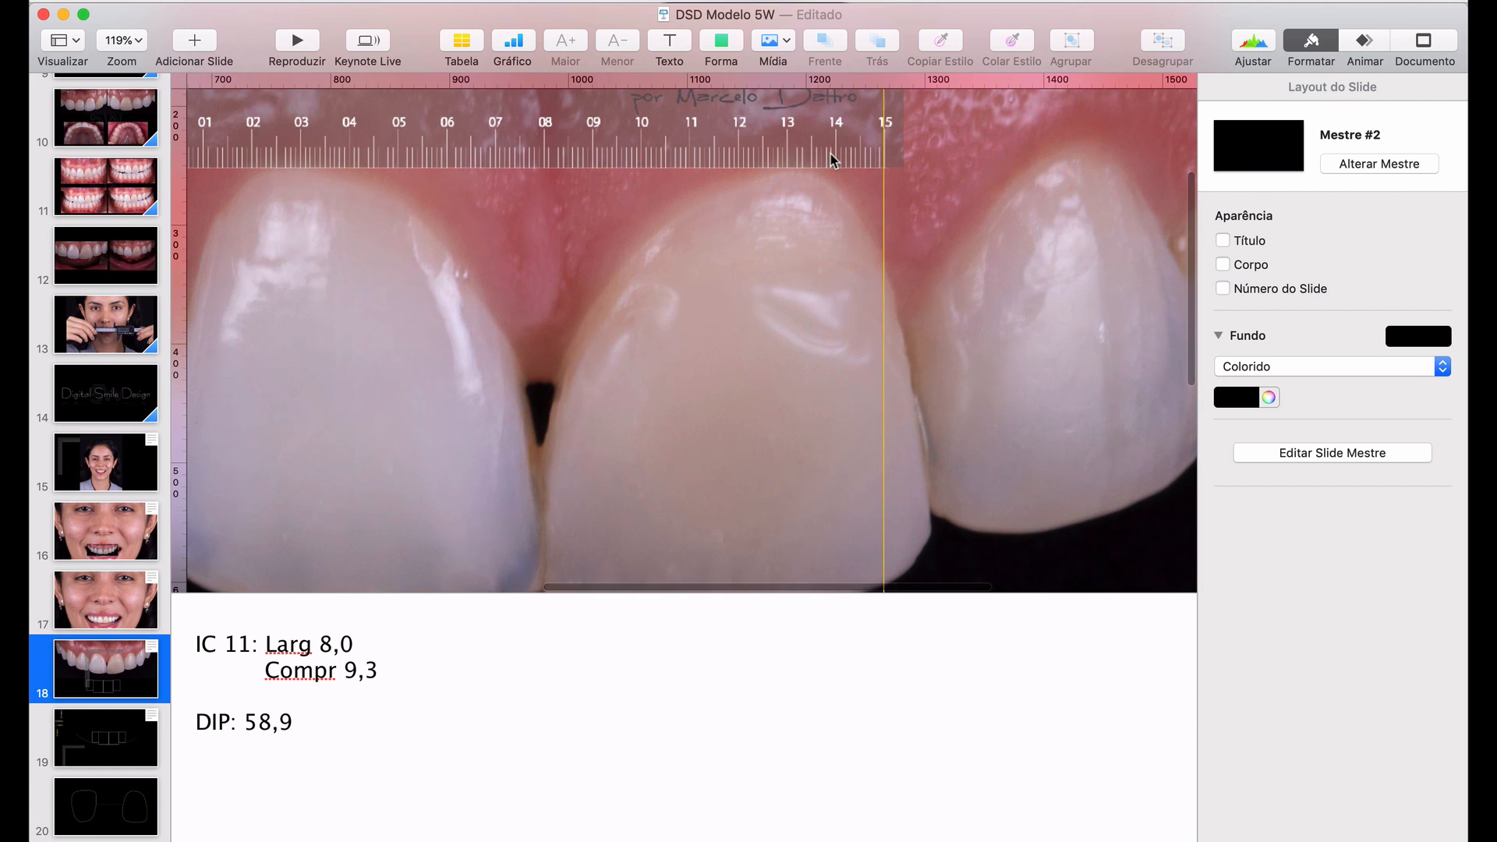
scroll(1026, 400, down, 3)
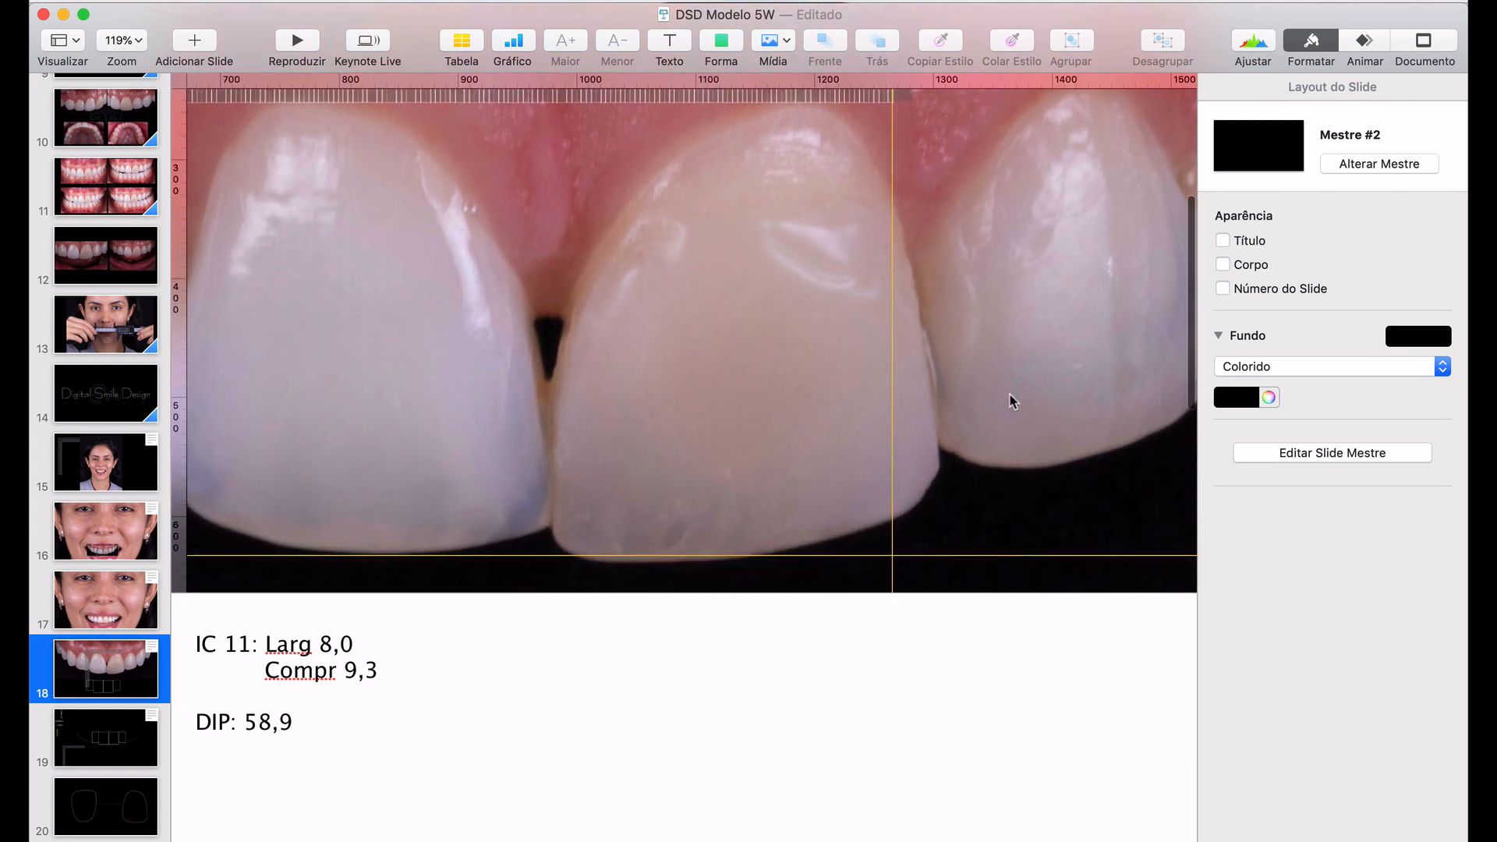
scroll(971, 378, left, 3)
scroll(971, 378, up, 1)
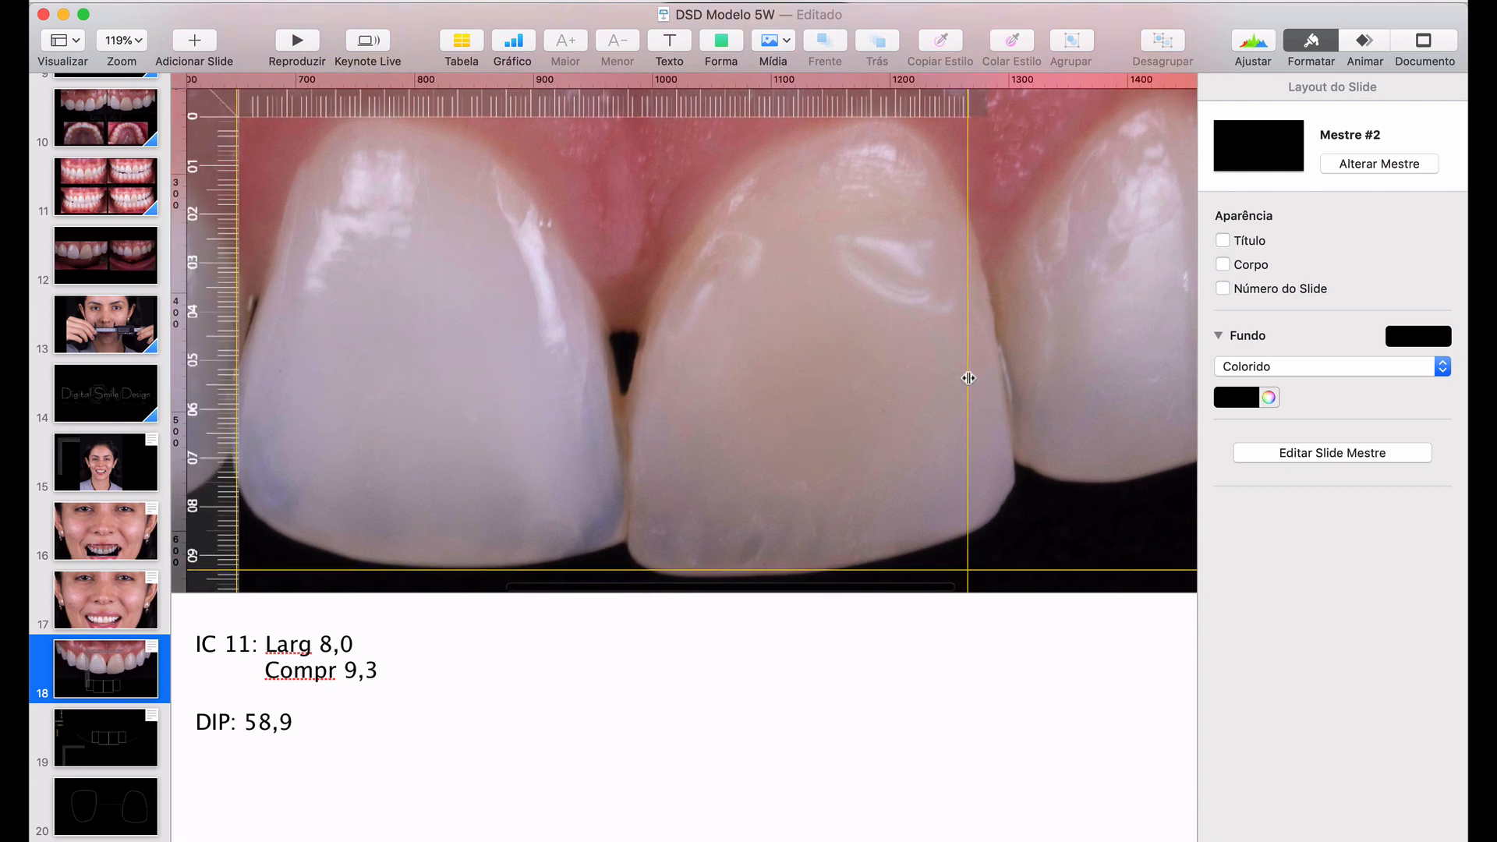
scroll(969, 378, up, 5)
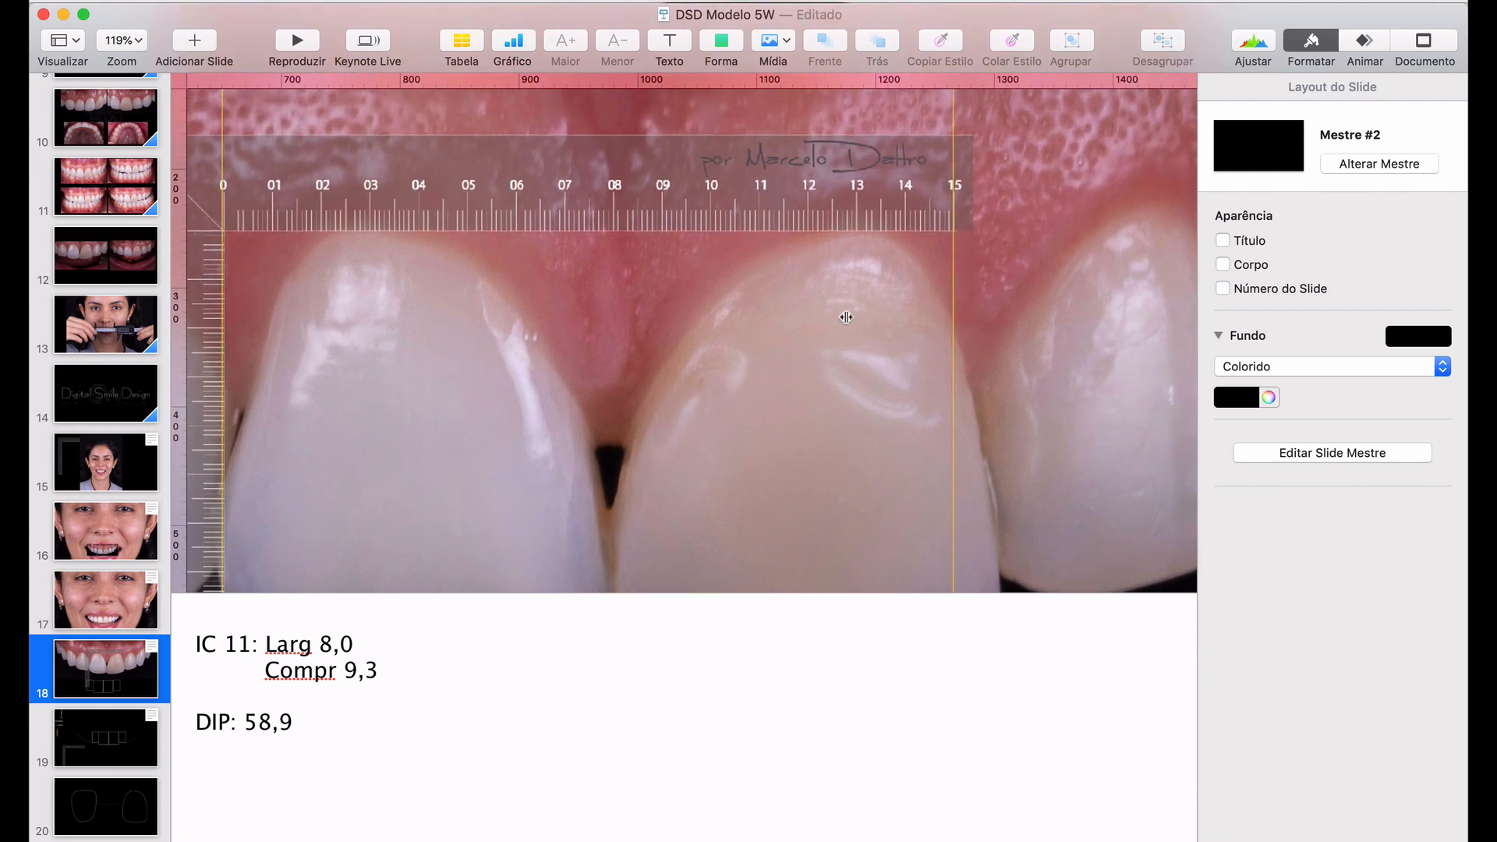
Place a vertical guide at the right-hand central incisor's outer edge and align the ruler's zero with the neighbouring guide at x 1184 pt, y 184 pt
drag(182, 320, 1003, 339)
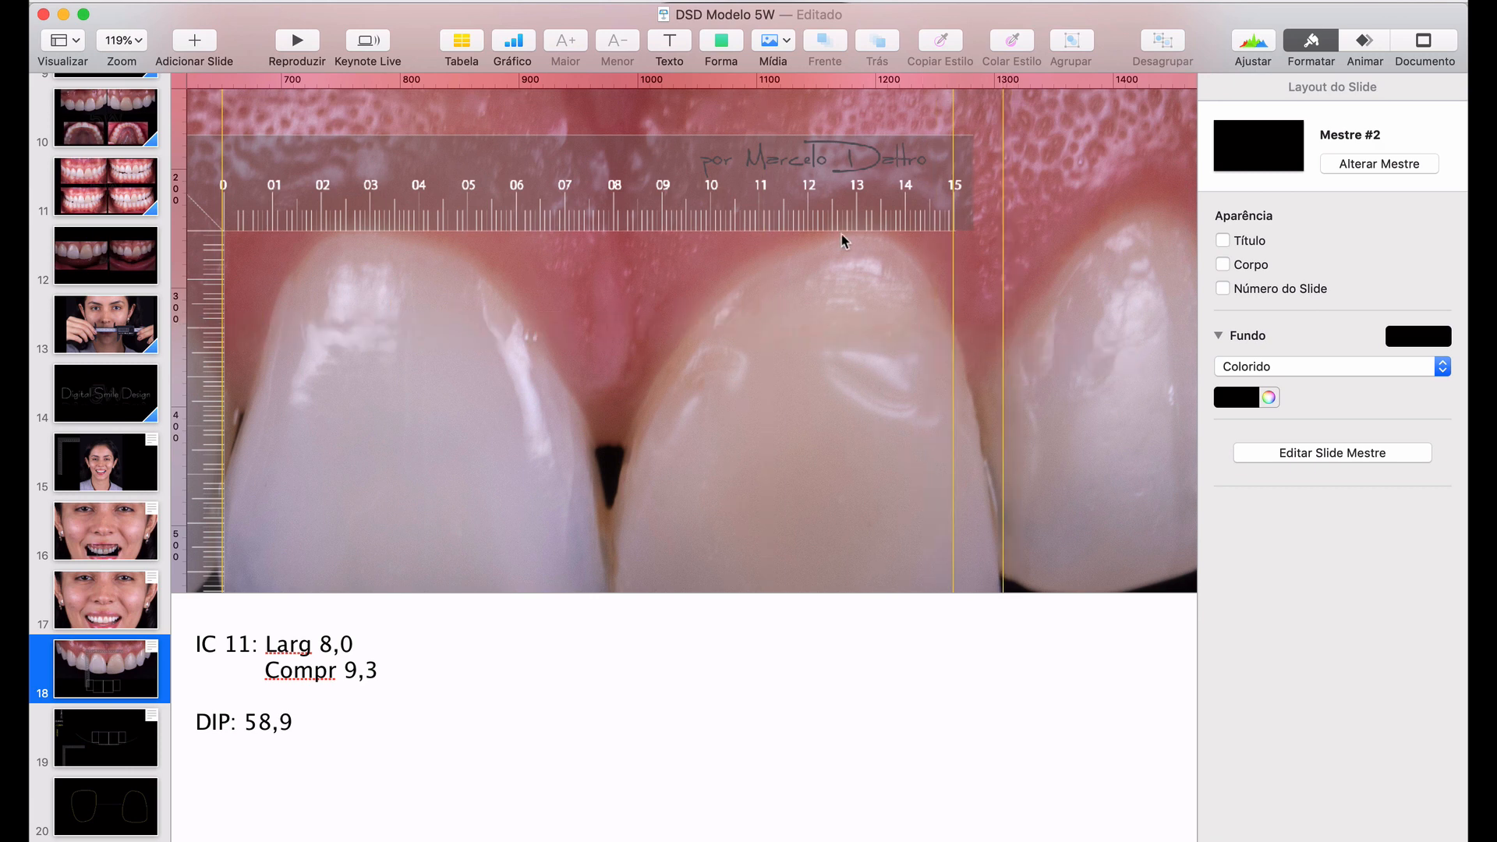
drag(834, 217, 1240, 212)
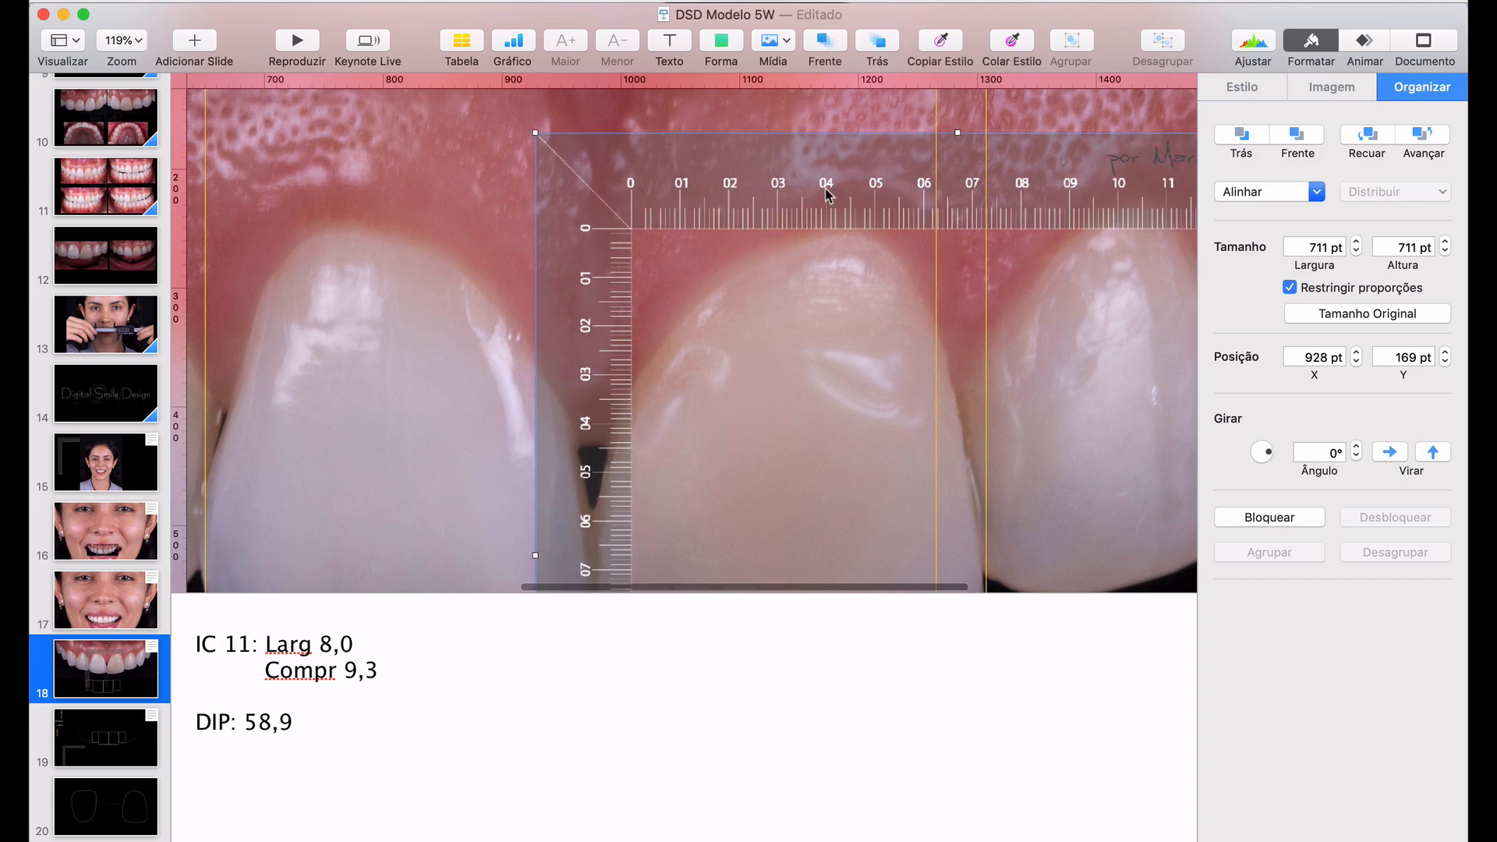
drag(693, 220, 961, 230)
scroll(998, 222, up, 5)
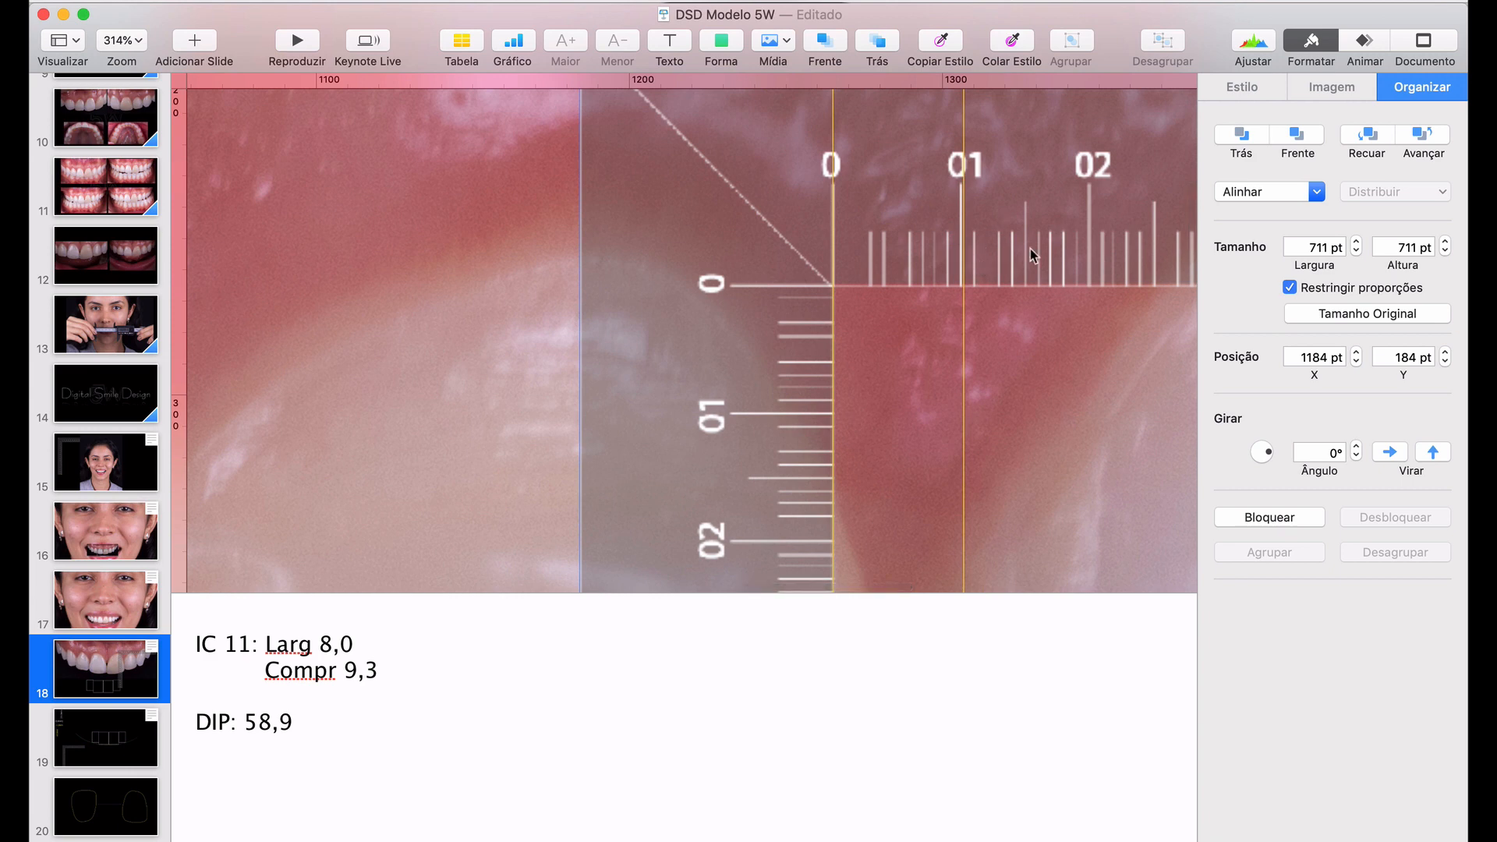
Move the ruler over the left-hand central incisor at x 567 pt, y 374 pt and place a vertical guide between the two central incisors
drag(975, 250, 574, 248)
scroll(575, 248, down, 4)
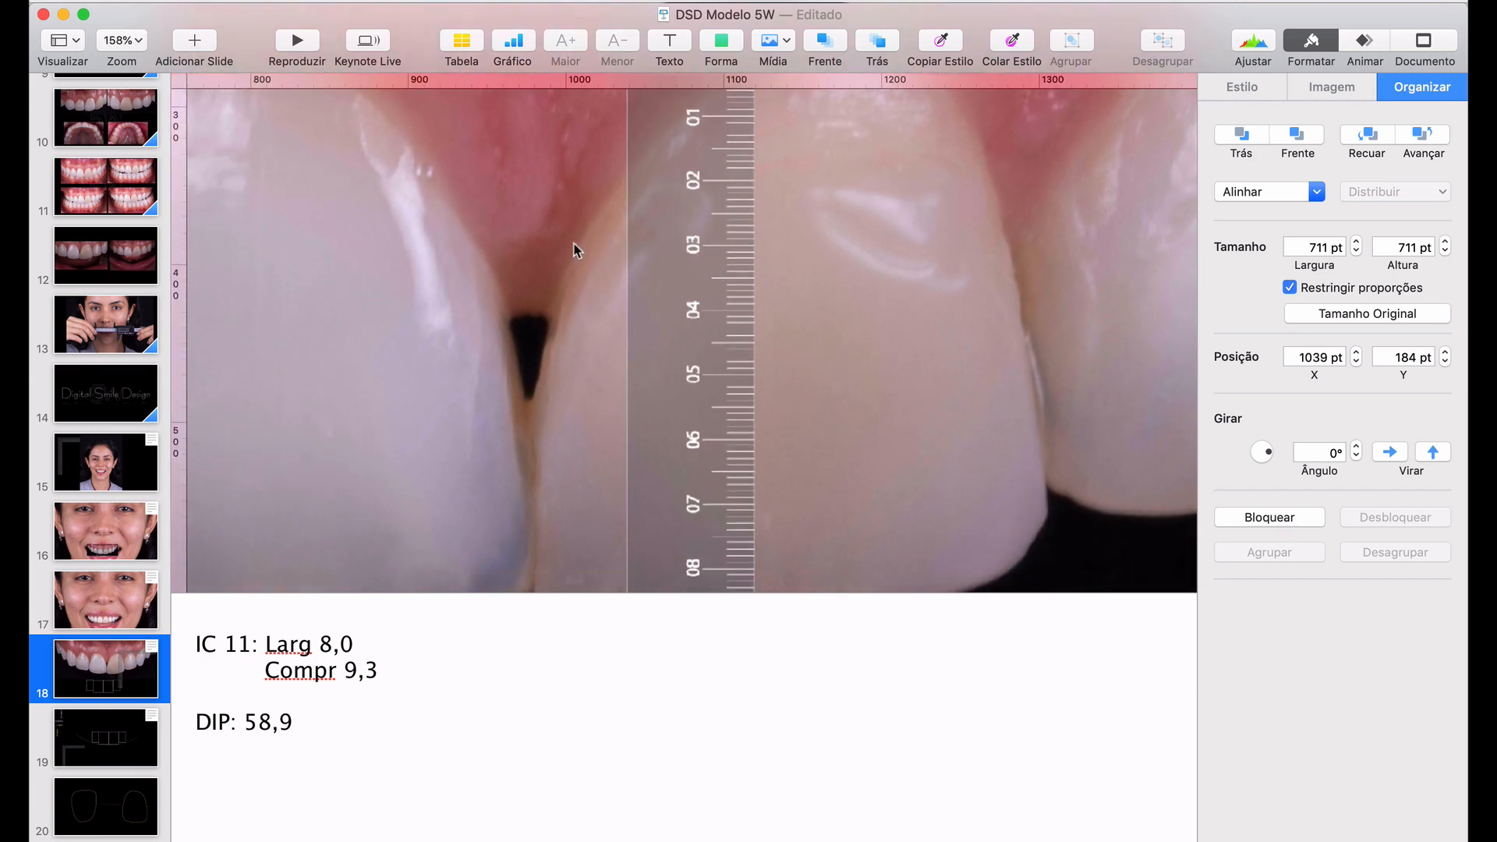
scroll(574, 250, down, 6)
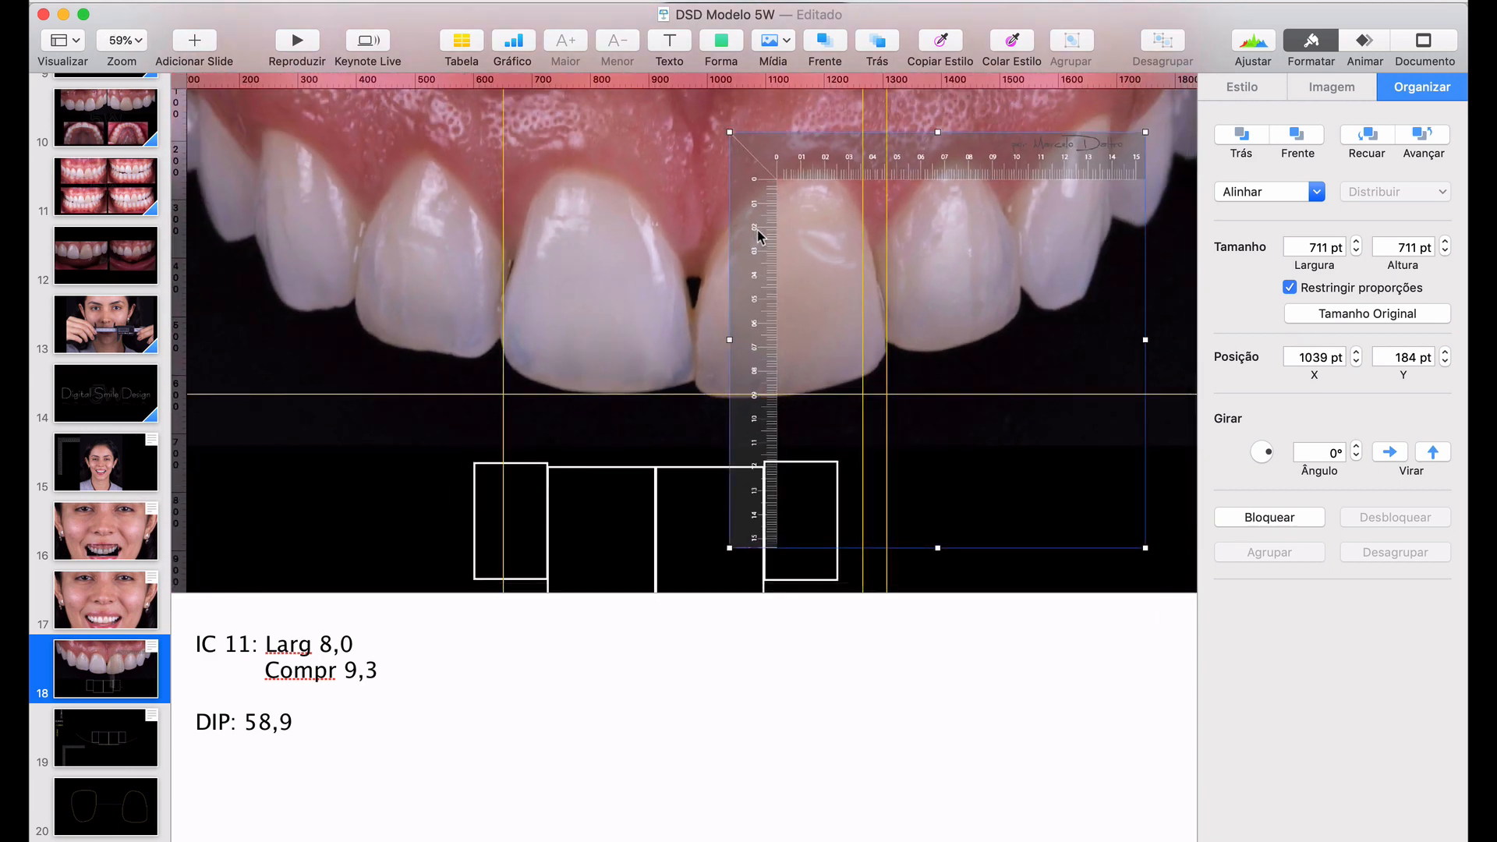
drag(758, 236, 482, 346)
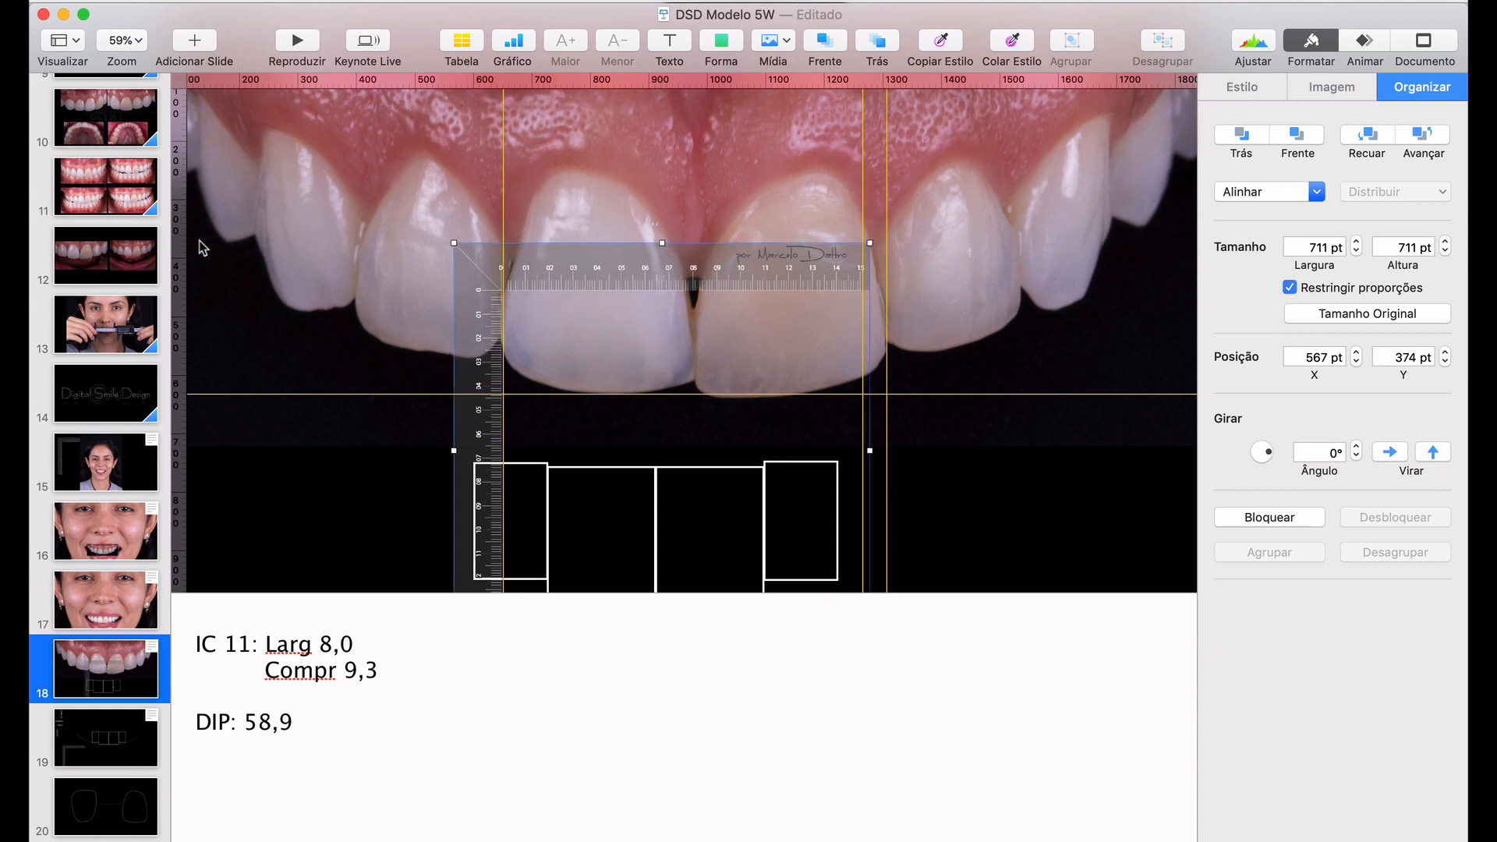
drag(181, 235, 696, 246)
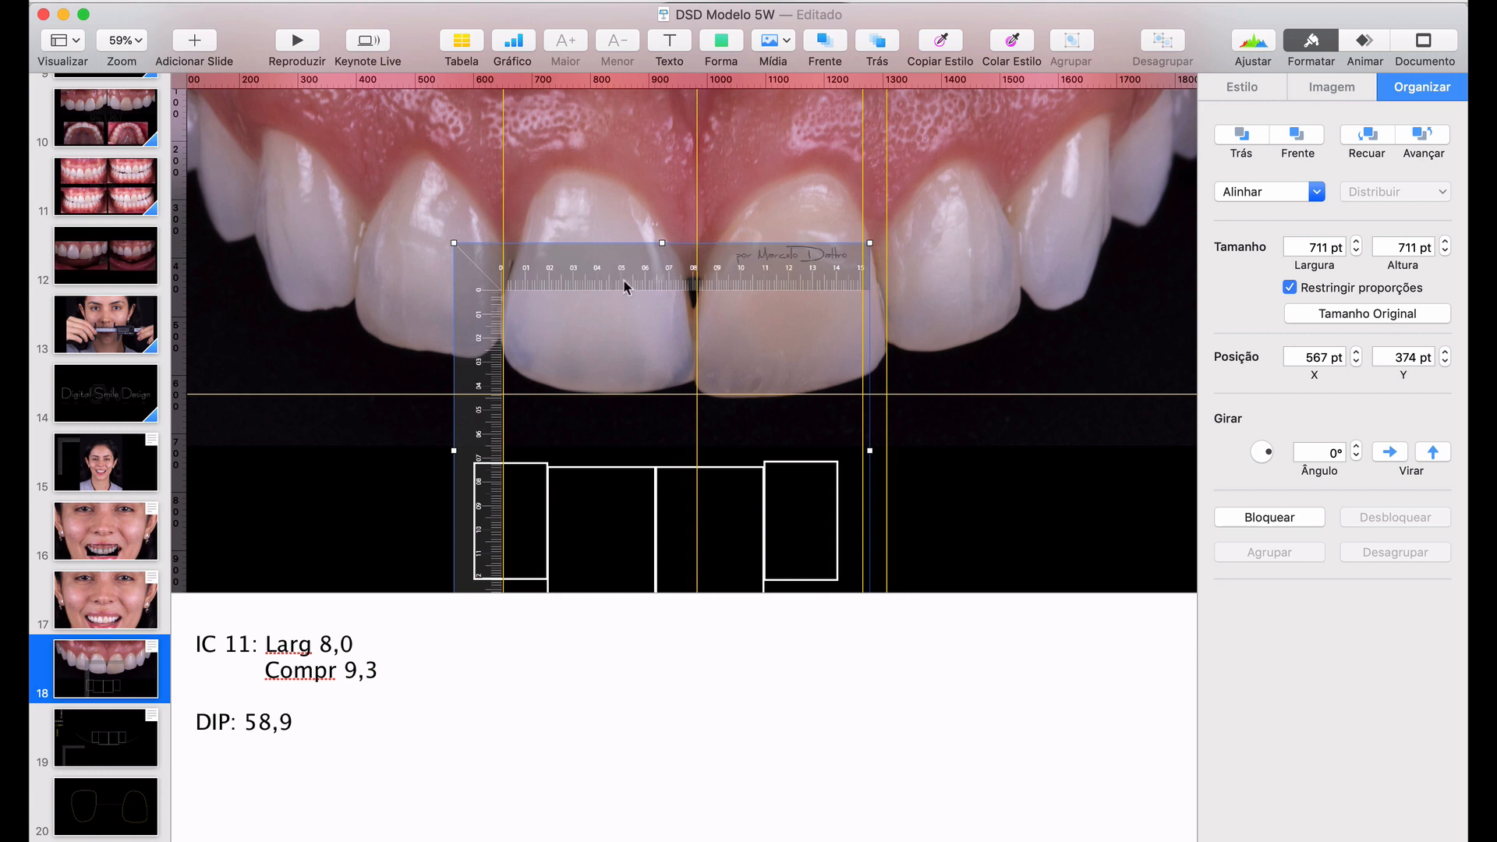
Align the ruler's zero with the guide between the central incisors, at x 902 pt, y 340 pt, to measure the right-hand incisor's width
drag(624, 279, 817, 260)
scroll(770, 254, up, 5)
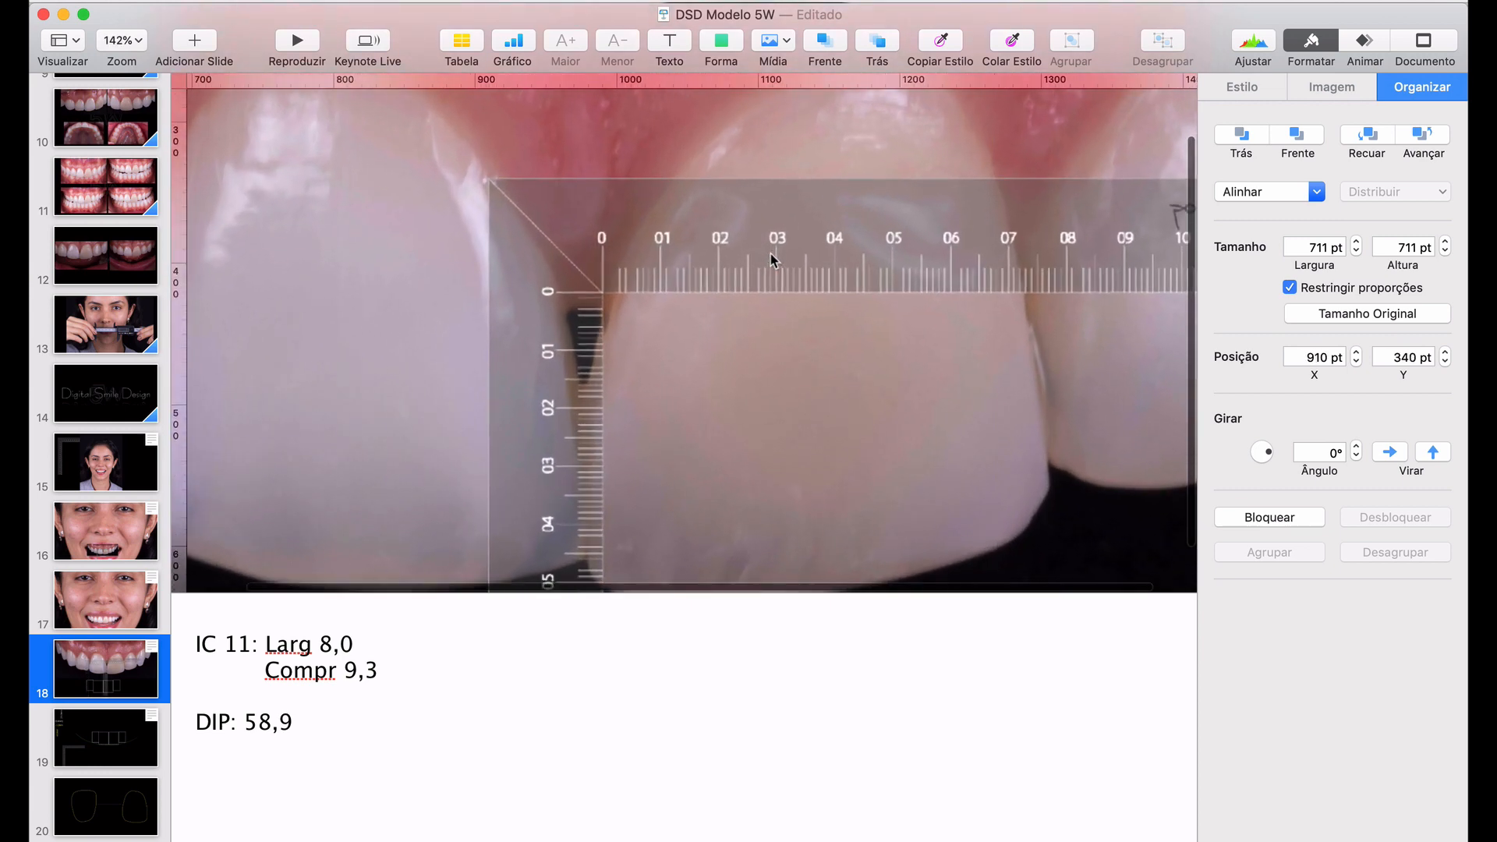
key(Left)
key(Left)
key(Left)
key(Left)
key(Left)
key(Left)
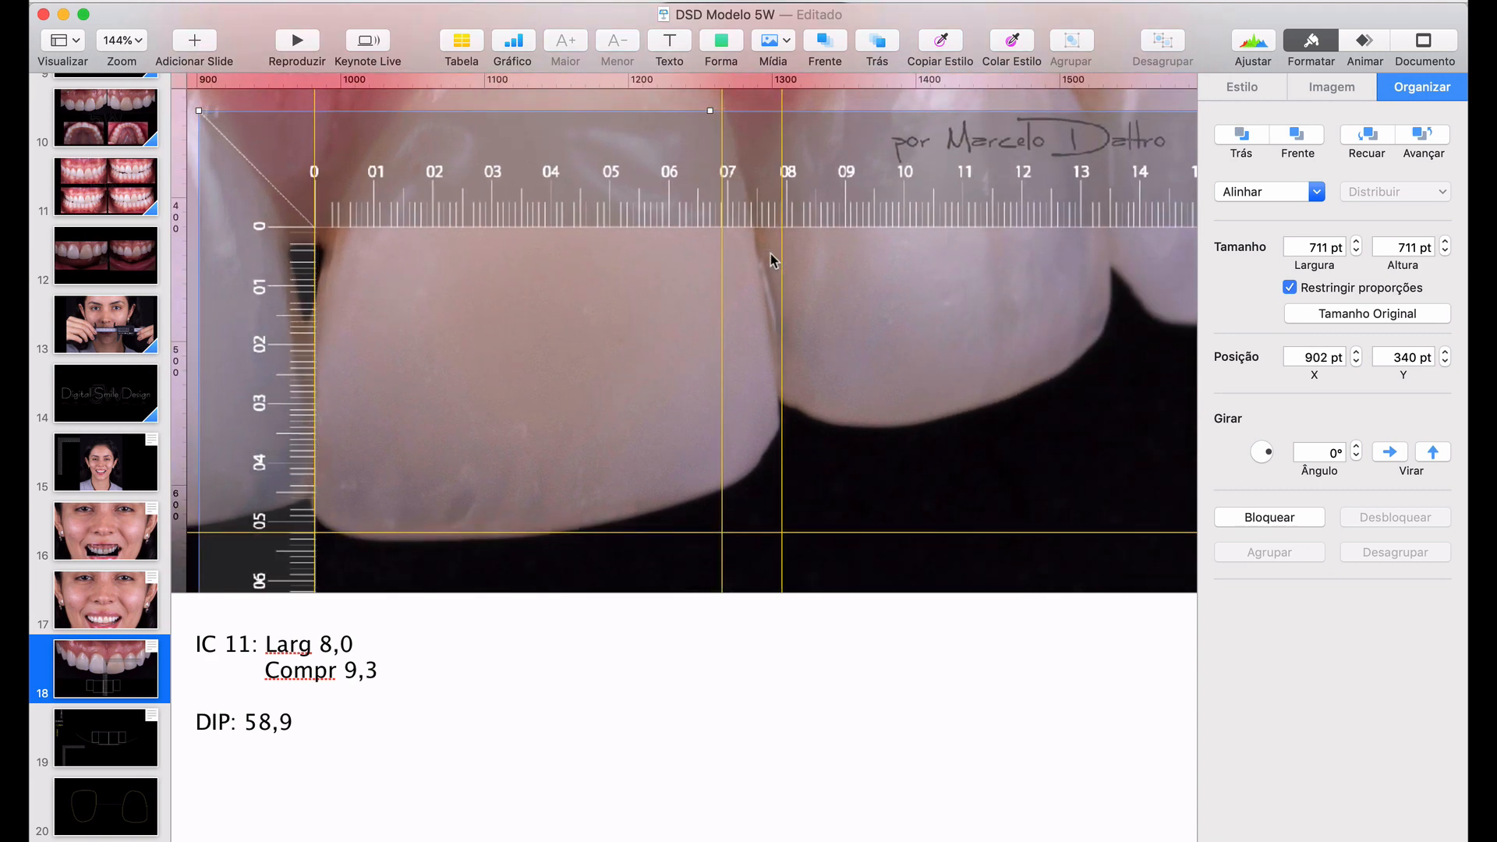
scroll(736, 342, left, 5)
scroll(736, 341, up, 1)
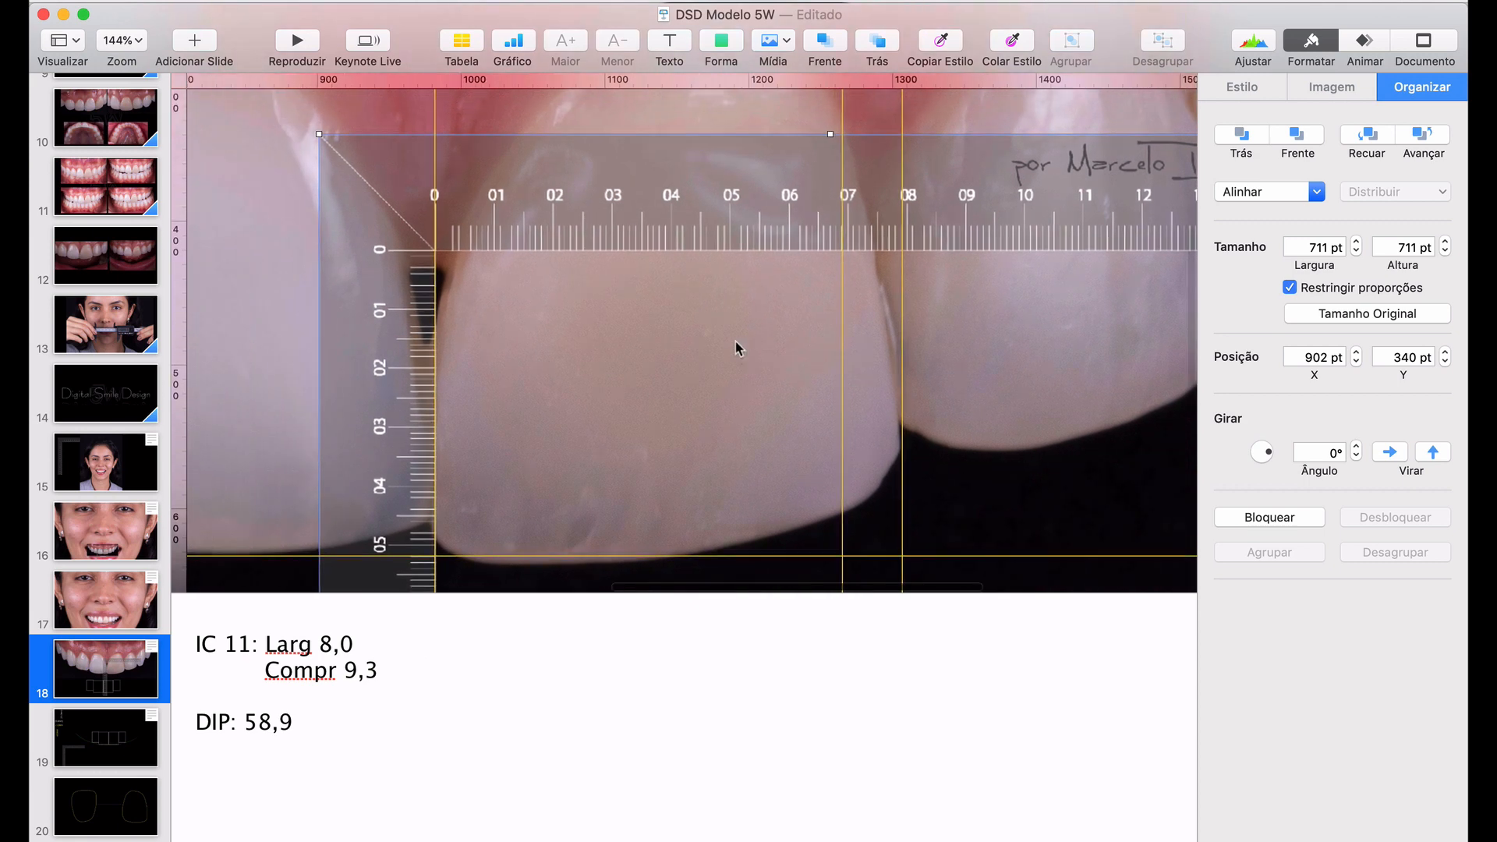
Move the two outer guides of the right-hand central incisor onto the lateral incisor and canine, and set the ruler aside at about x 130 pt, y 101 pt
drag(591, 238, 499, 216)
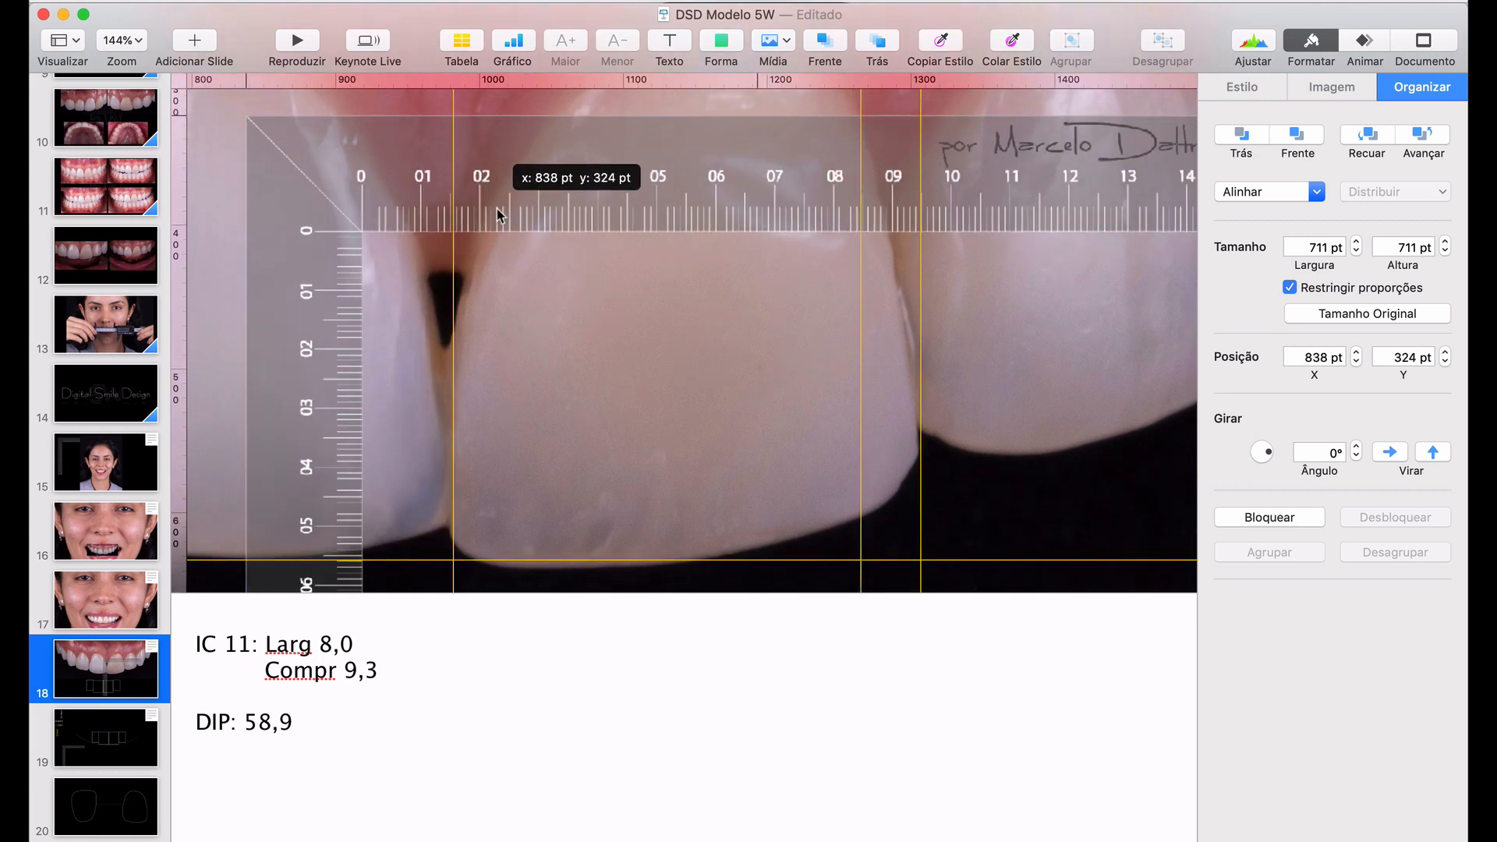
scroll(499, 216, down, 5)
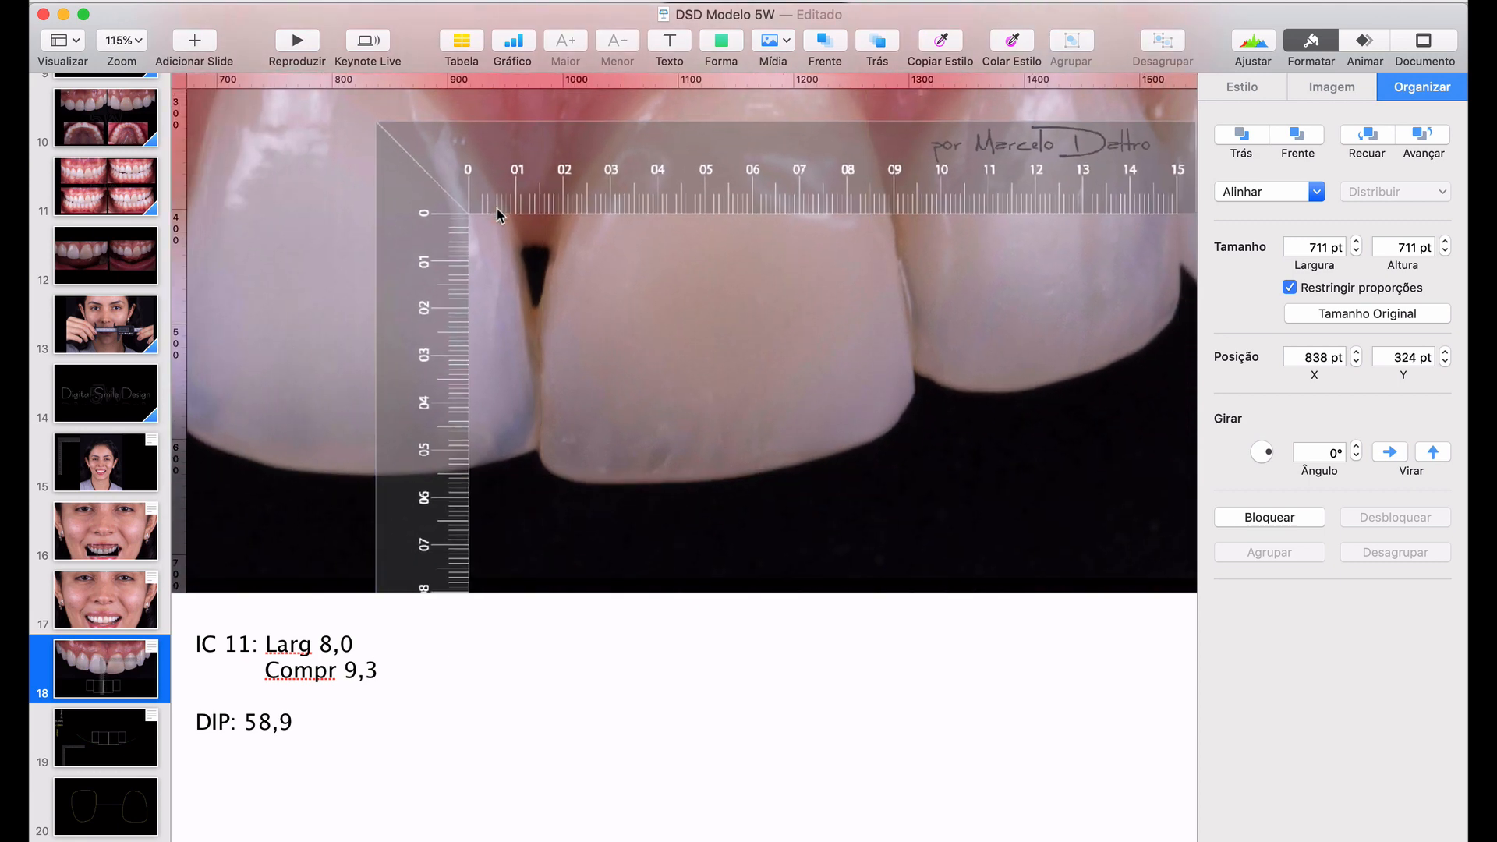
drag(750, 247, 563, 147)
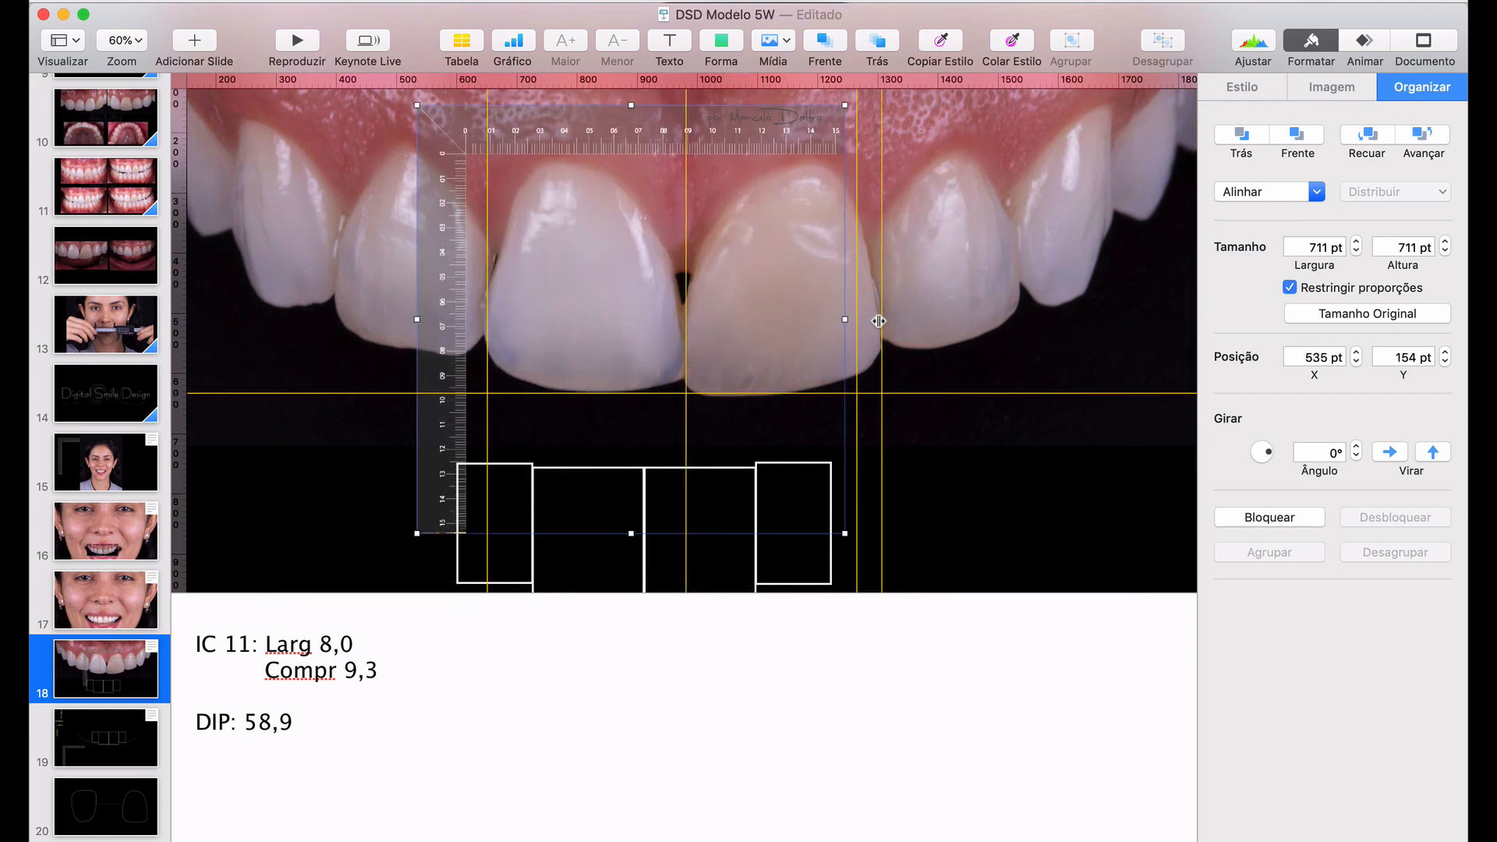
drag(882, 326, 1034, 326)
drag(853, 296, 949, 295)
drag(647, 134, 400, 100)
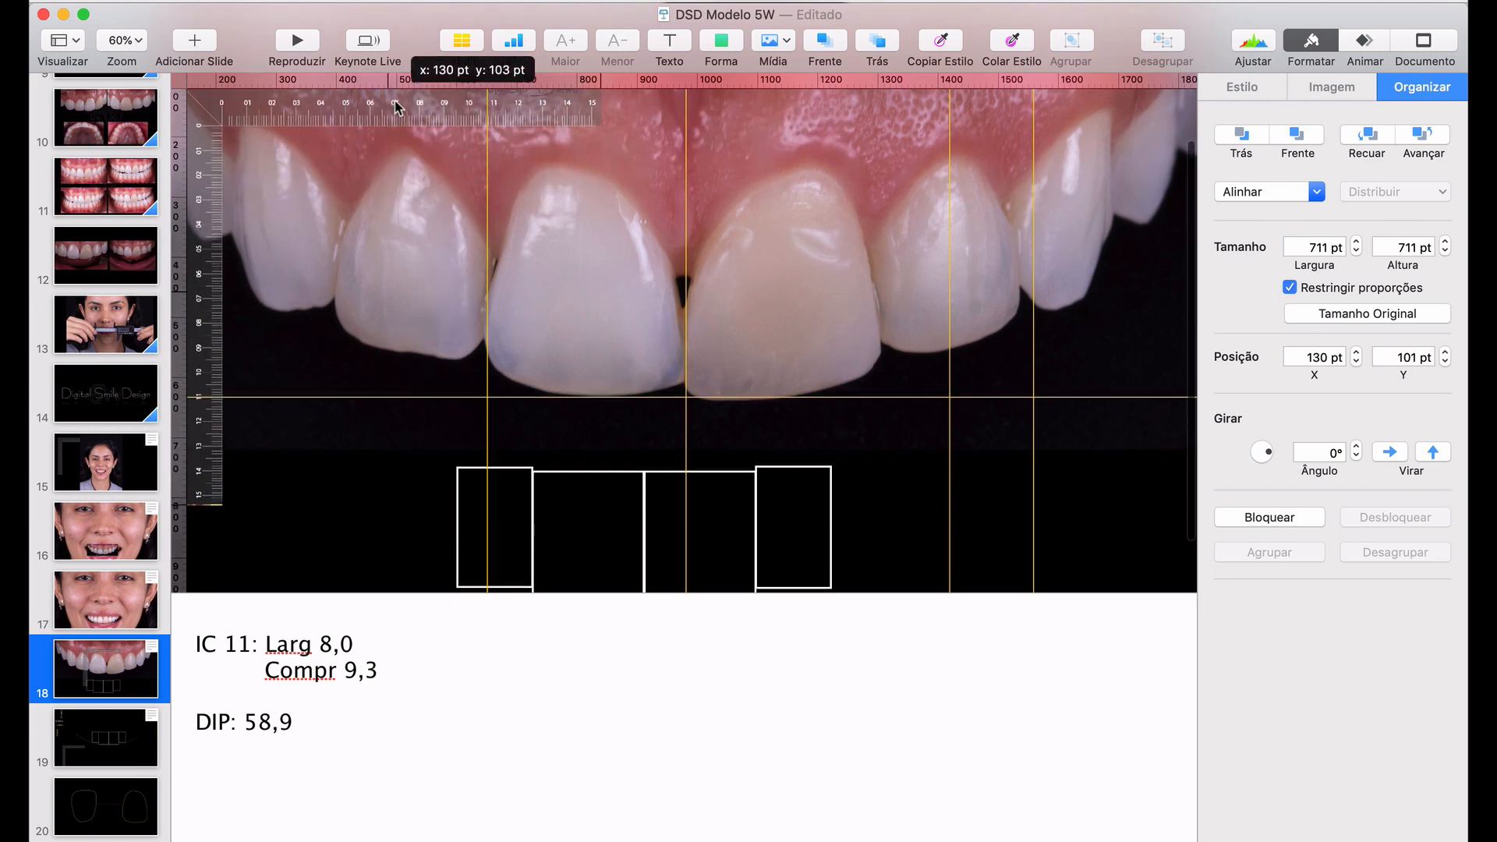
click(778, 305)
scroll(777, 303, down, 5)
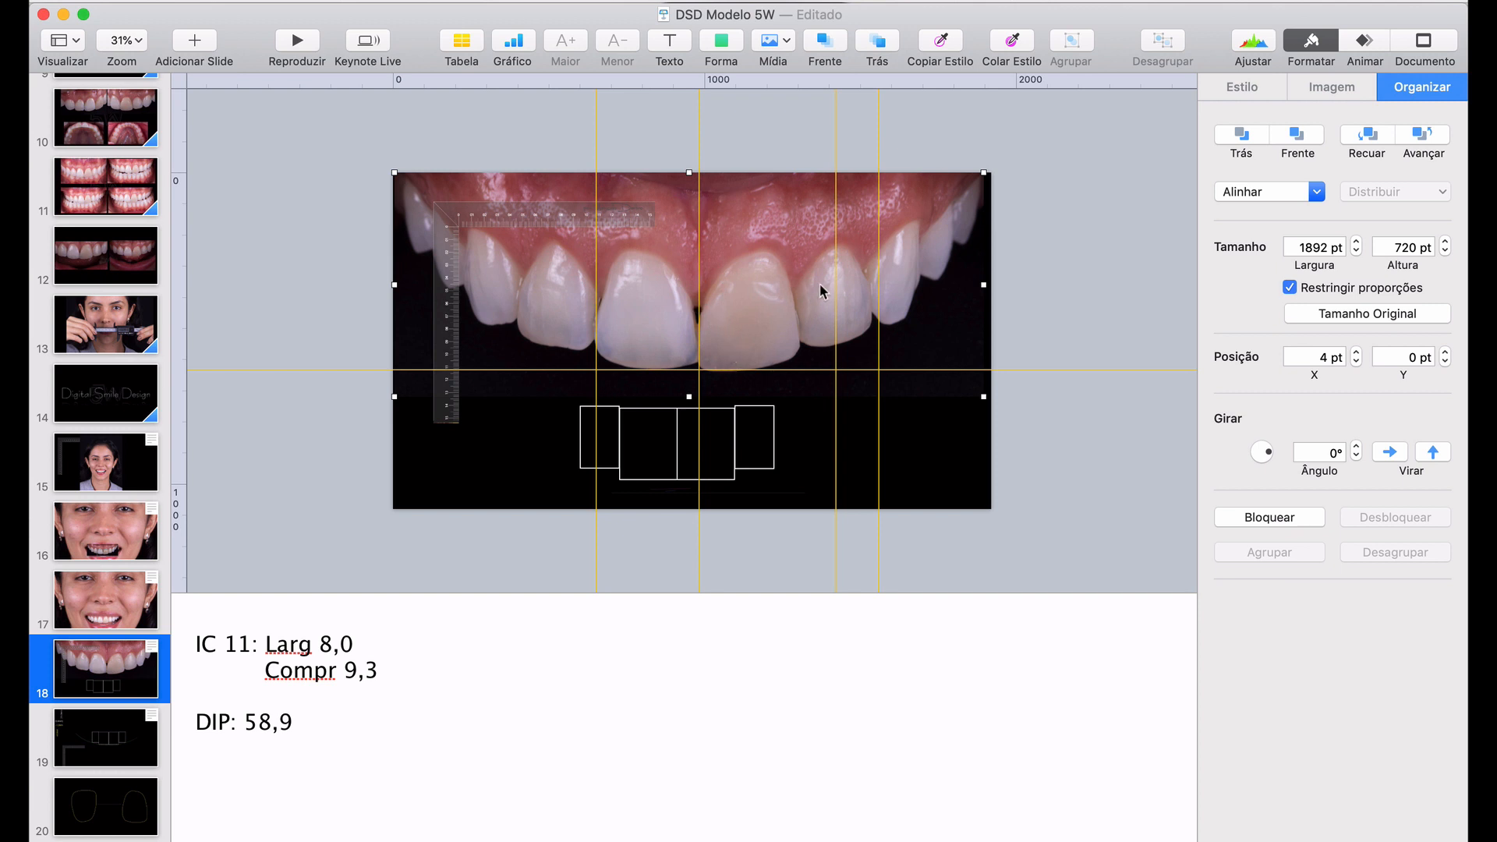
Move the two vertical guides off the left-hand central incisor onto the lateral incisor and lower the horizontal guide below the teeth
drag(698, 303, 551, 283)
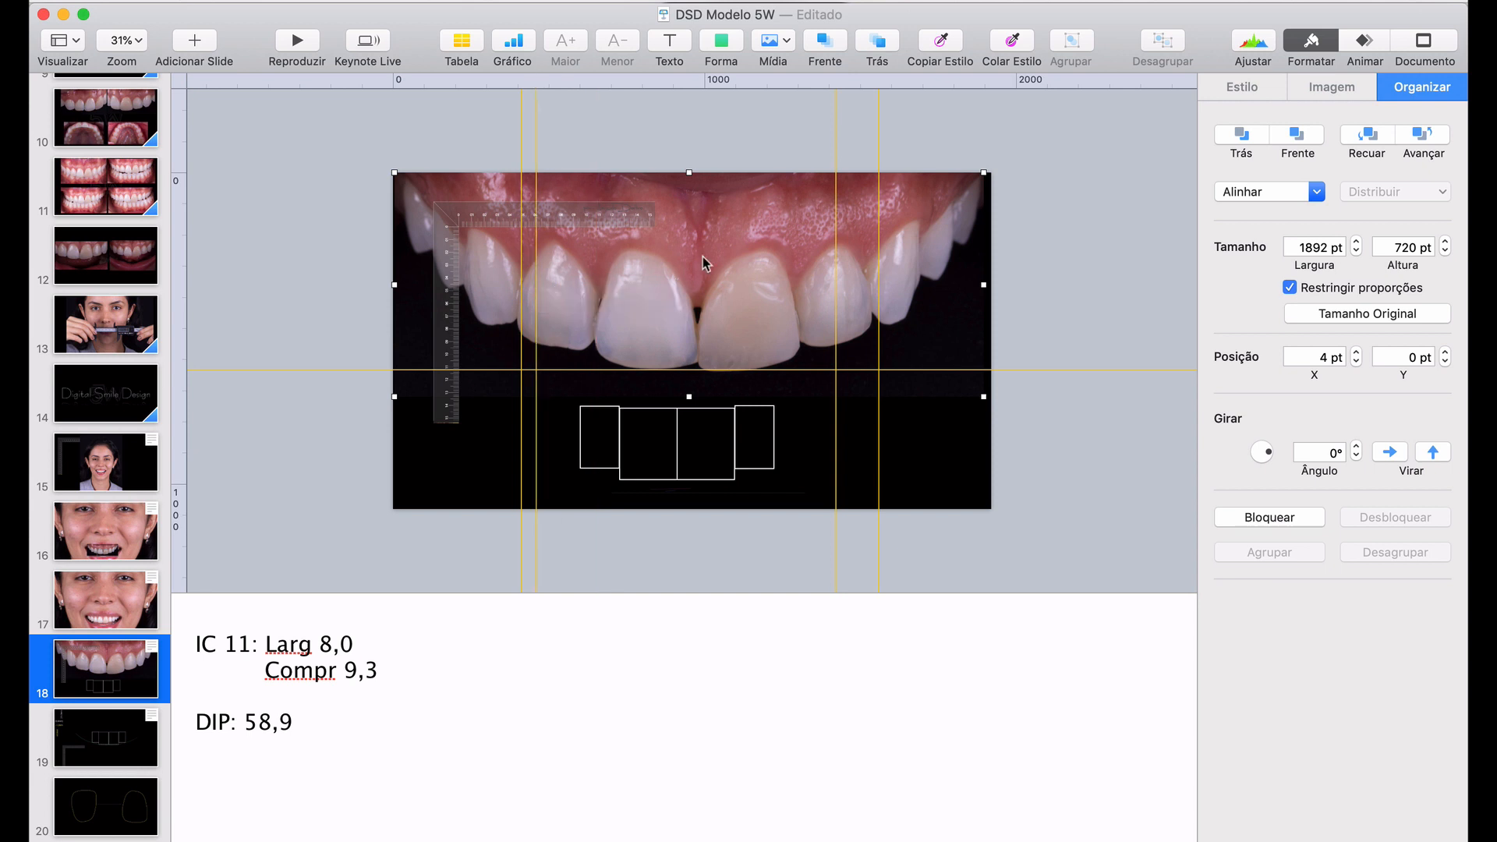
drag(696, 381, 695, 392)
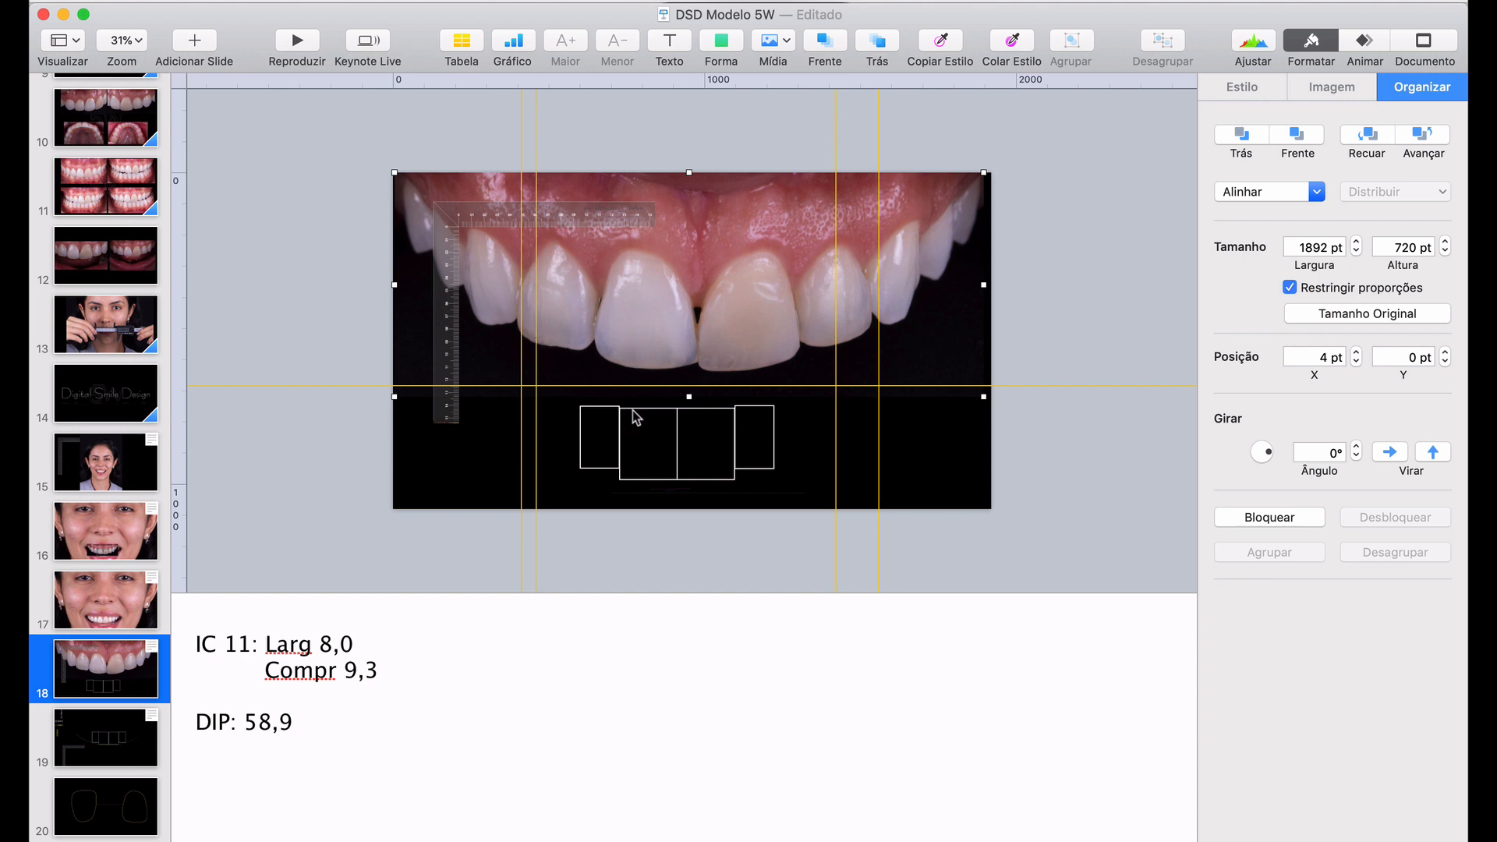
Fit a proportion rectangle 332 pt wide over the left-hand central incisor and place its duplicate over the right-hand one at x 976 pt, y 356 pt
drag(640, 408, 697, 320)
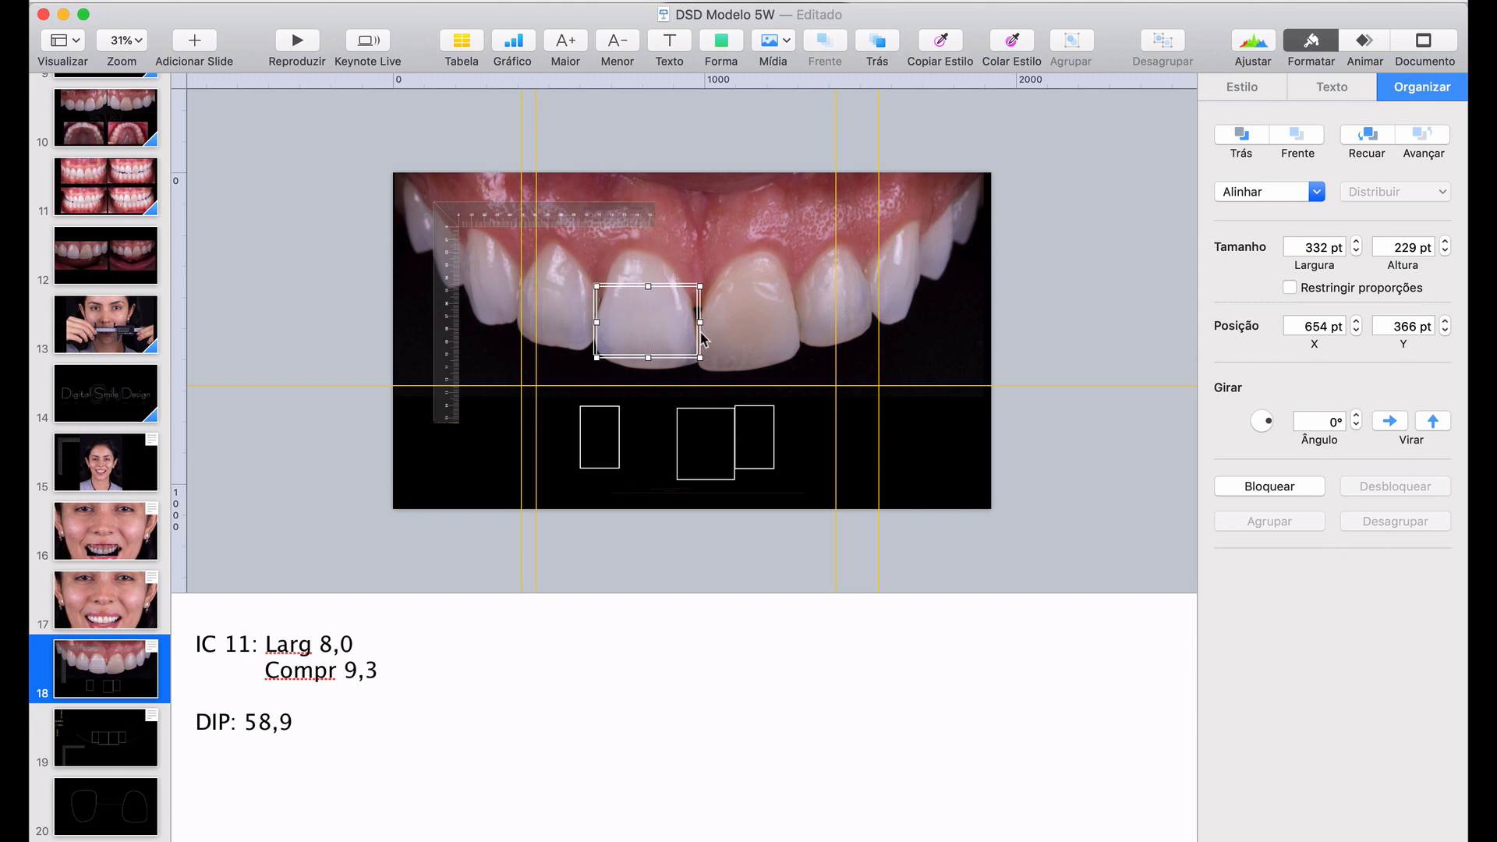
drag(698, 336, 801, 337)
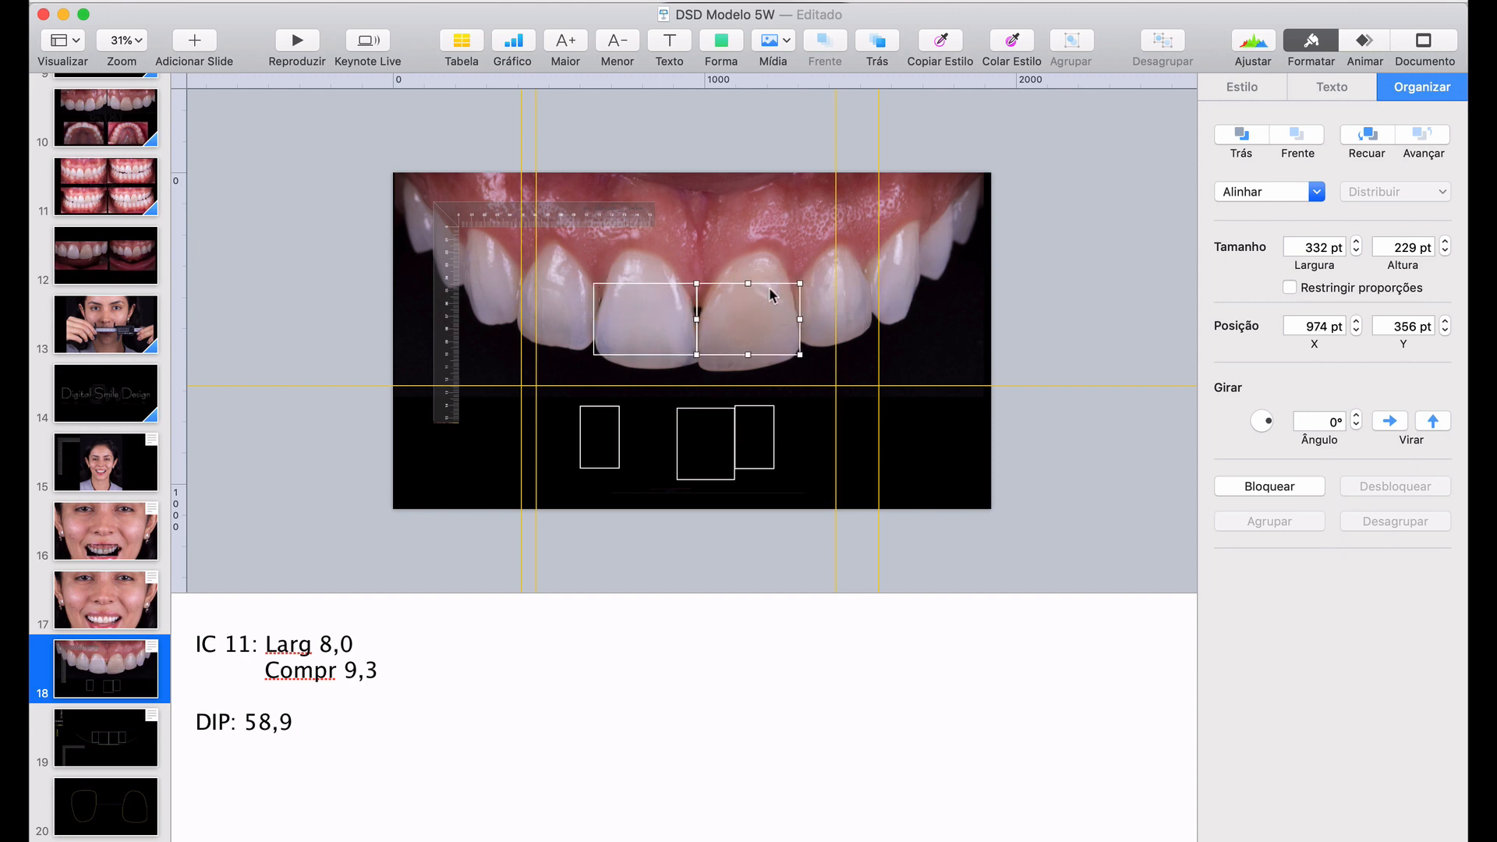
scroll(769, 287, up, 5)
scroll(768, 294, up, 5)
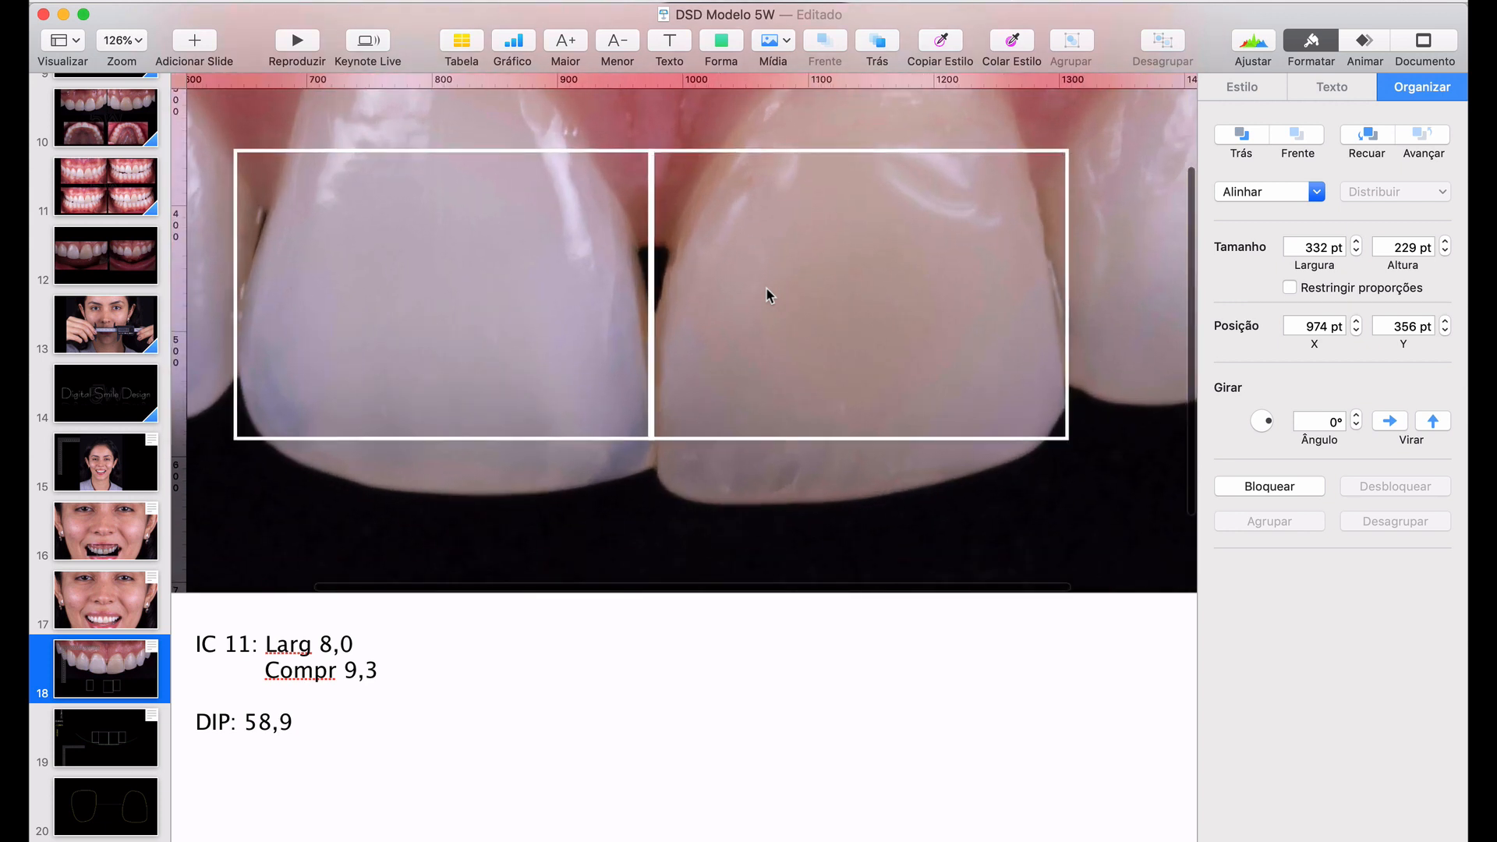
key(Right)
key(Right)
key(Right)
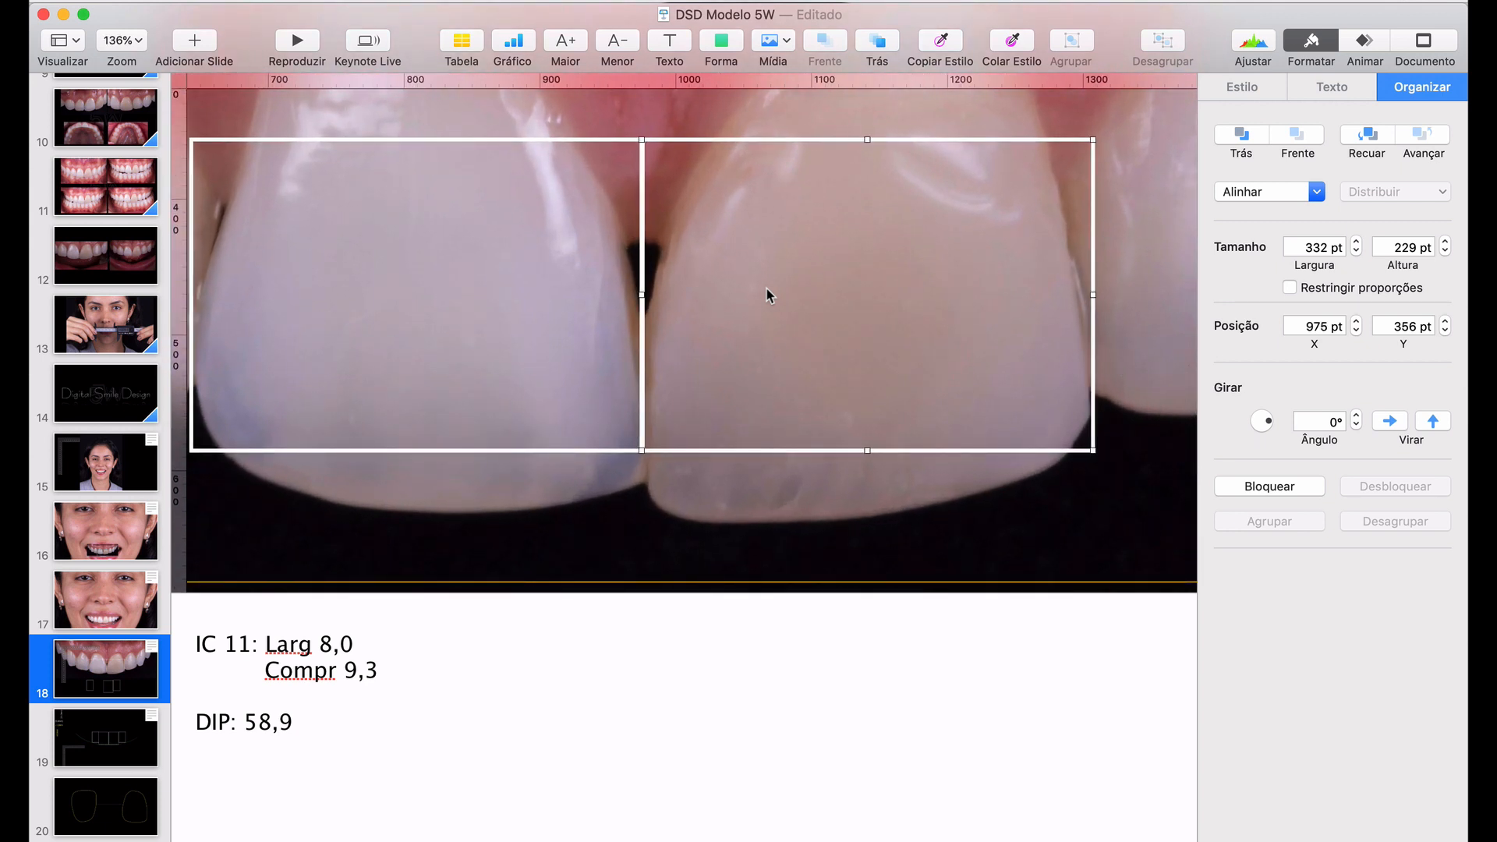
key(Left)
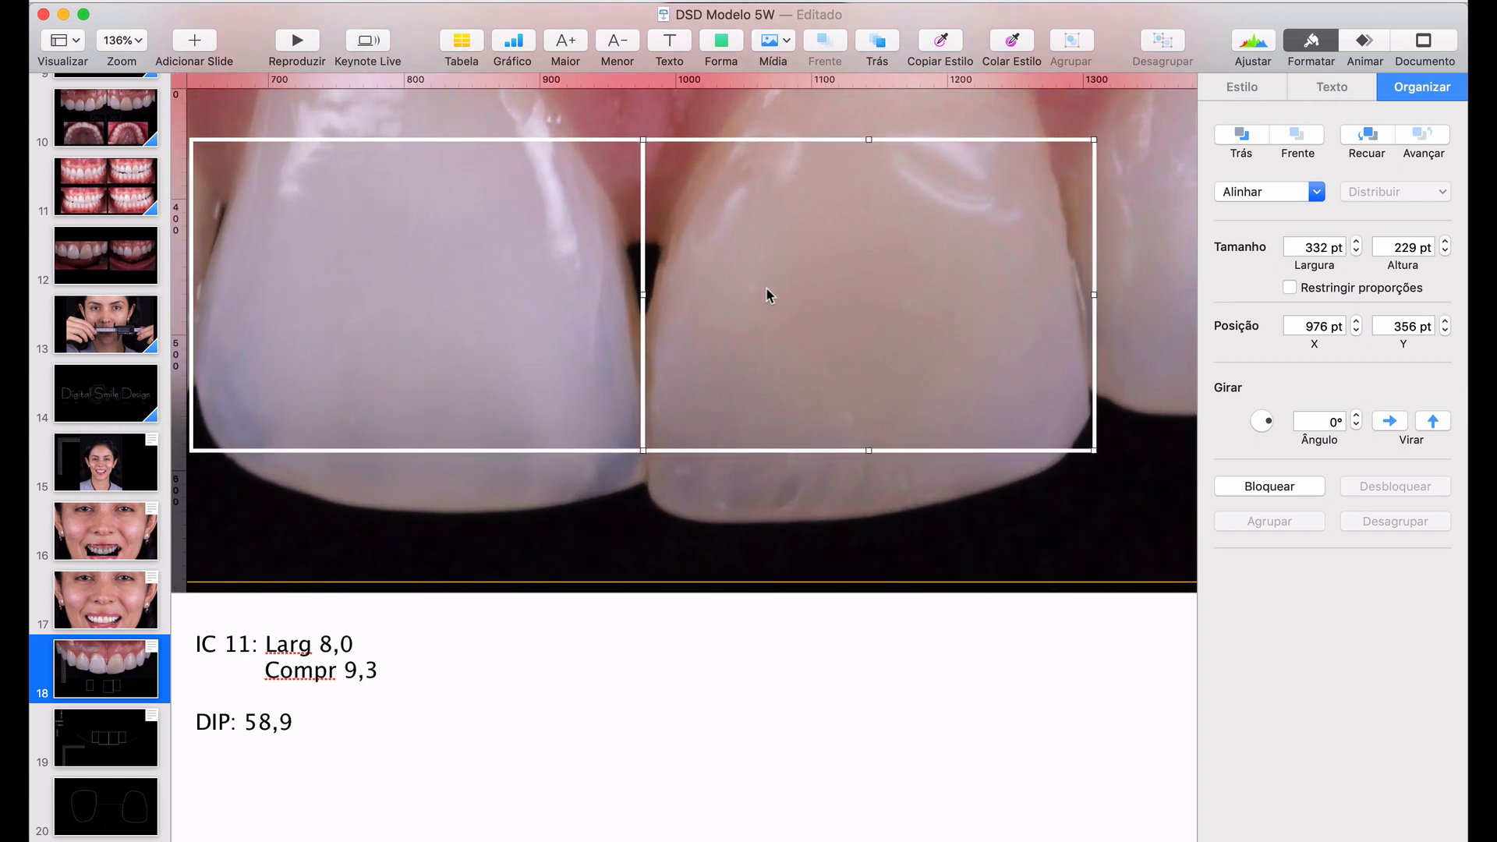
key(Right)
key(Left)
scroll(766, 288, up, 3)
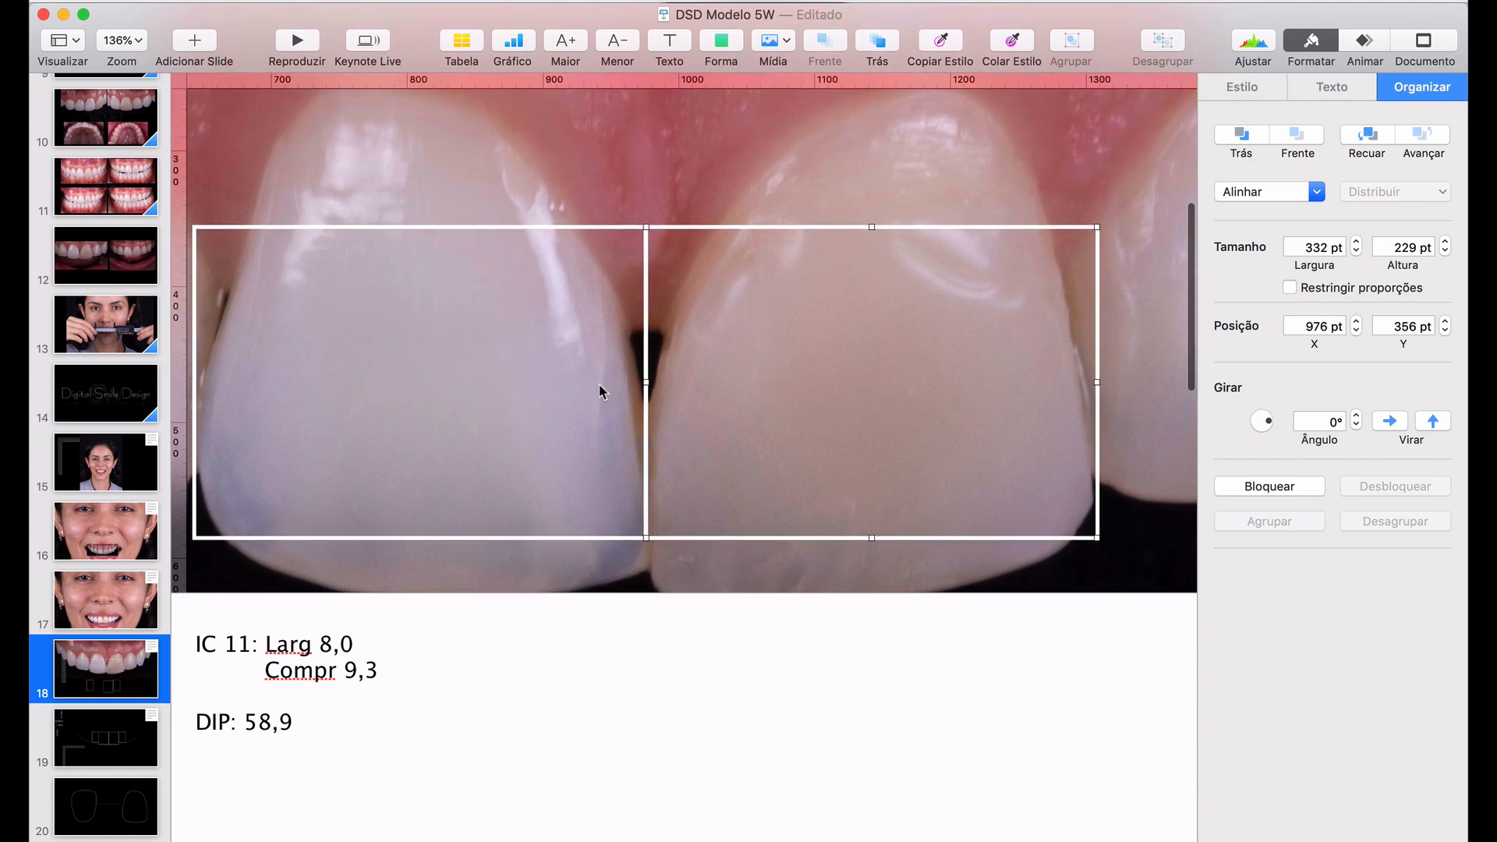
scroll(863, 382, down, 5)
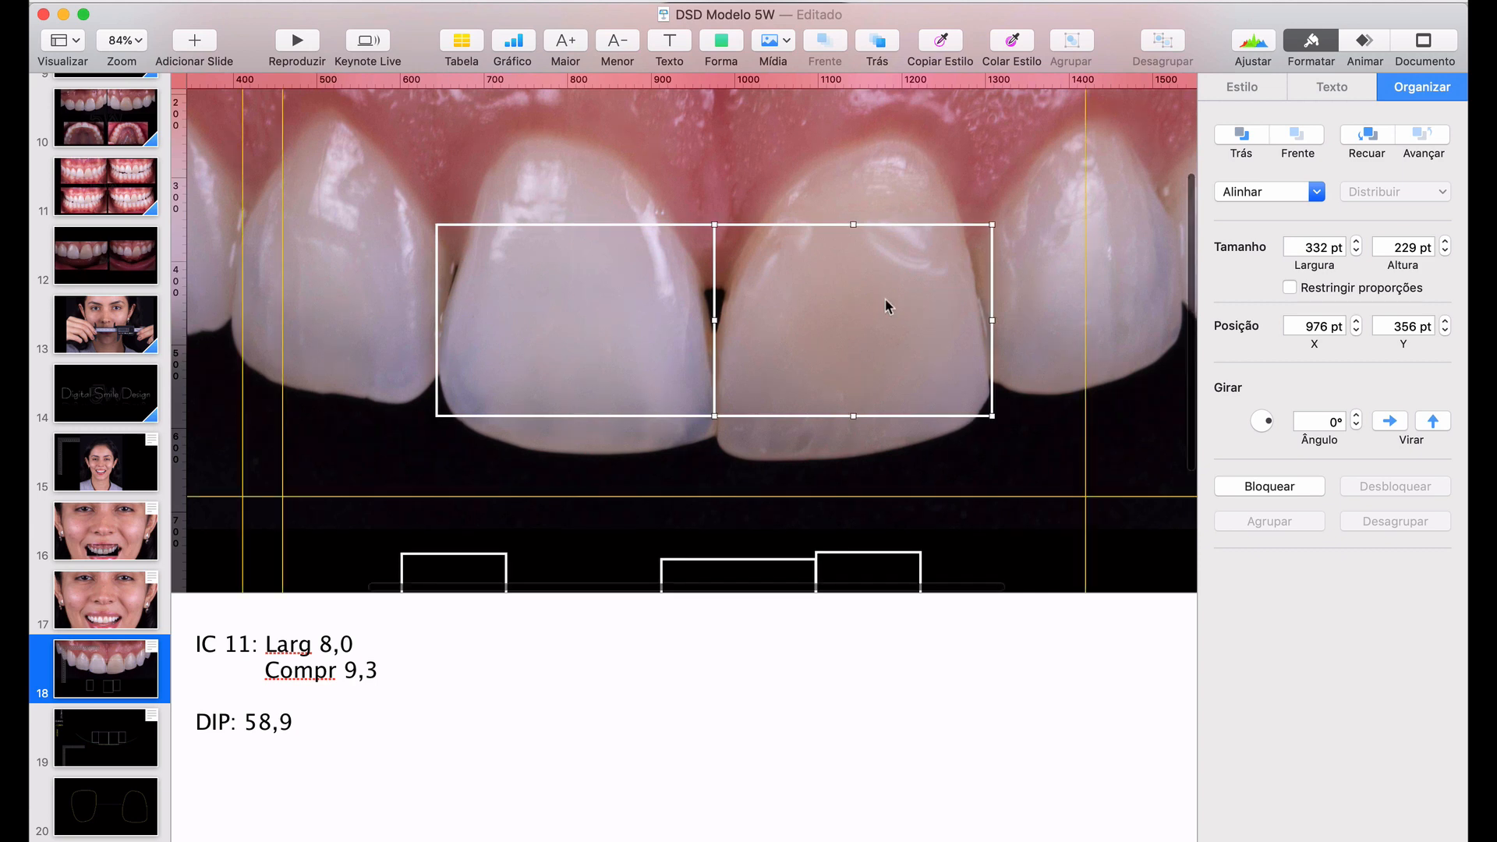
Delete the leftover 185 pt wide central incisor rectangle below the photo
click(855, 325)
click(749, 560)
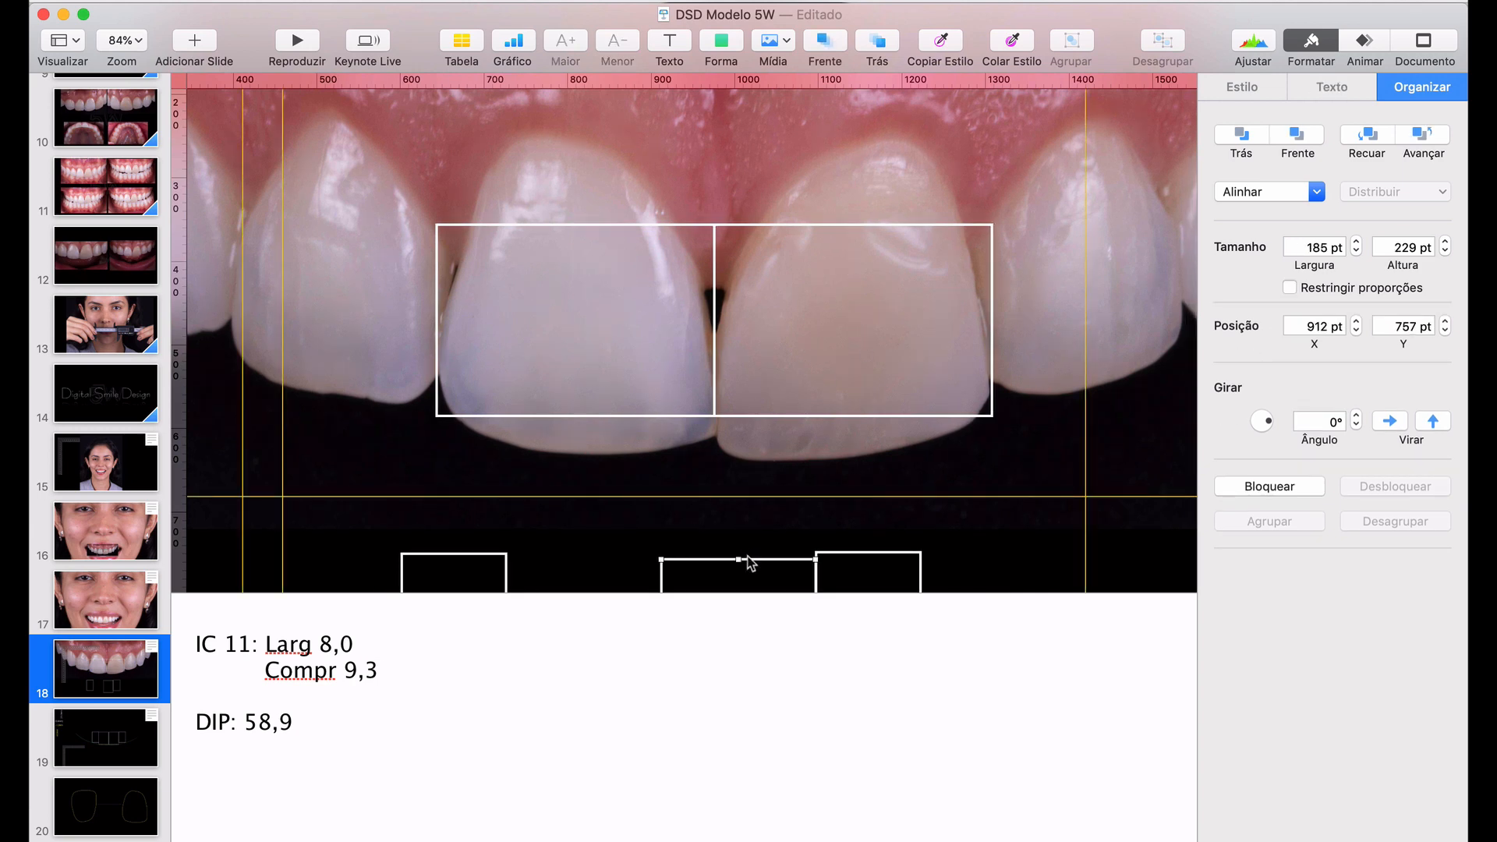
key(Delete)
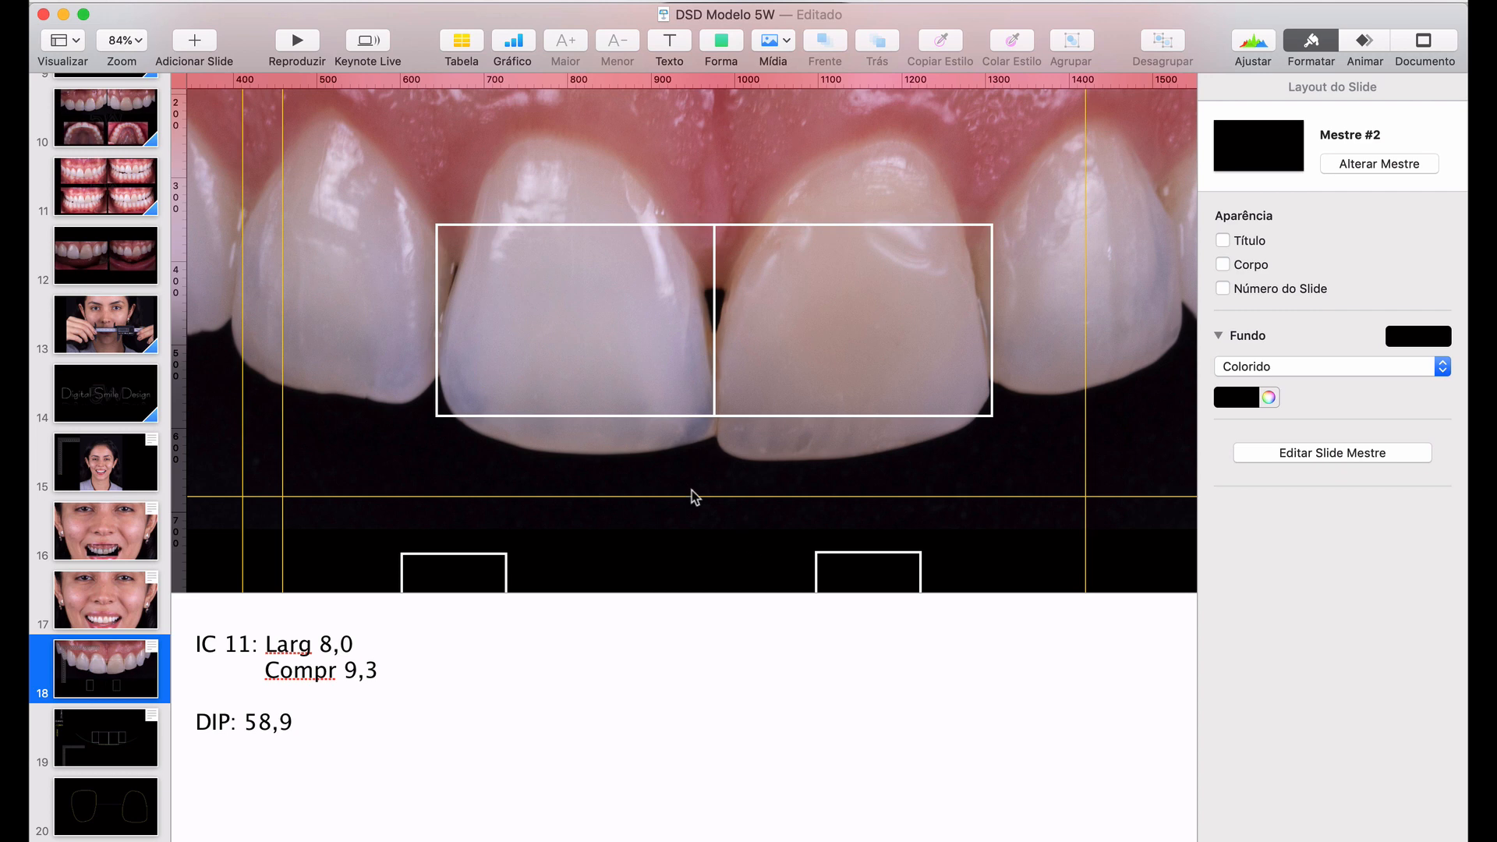
Append "/7,2" to the DIP line in the presenter notes
click(310, 723)
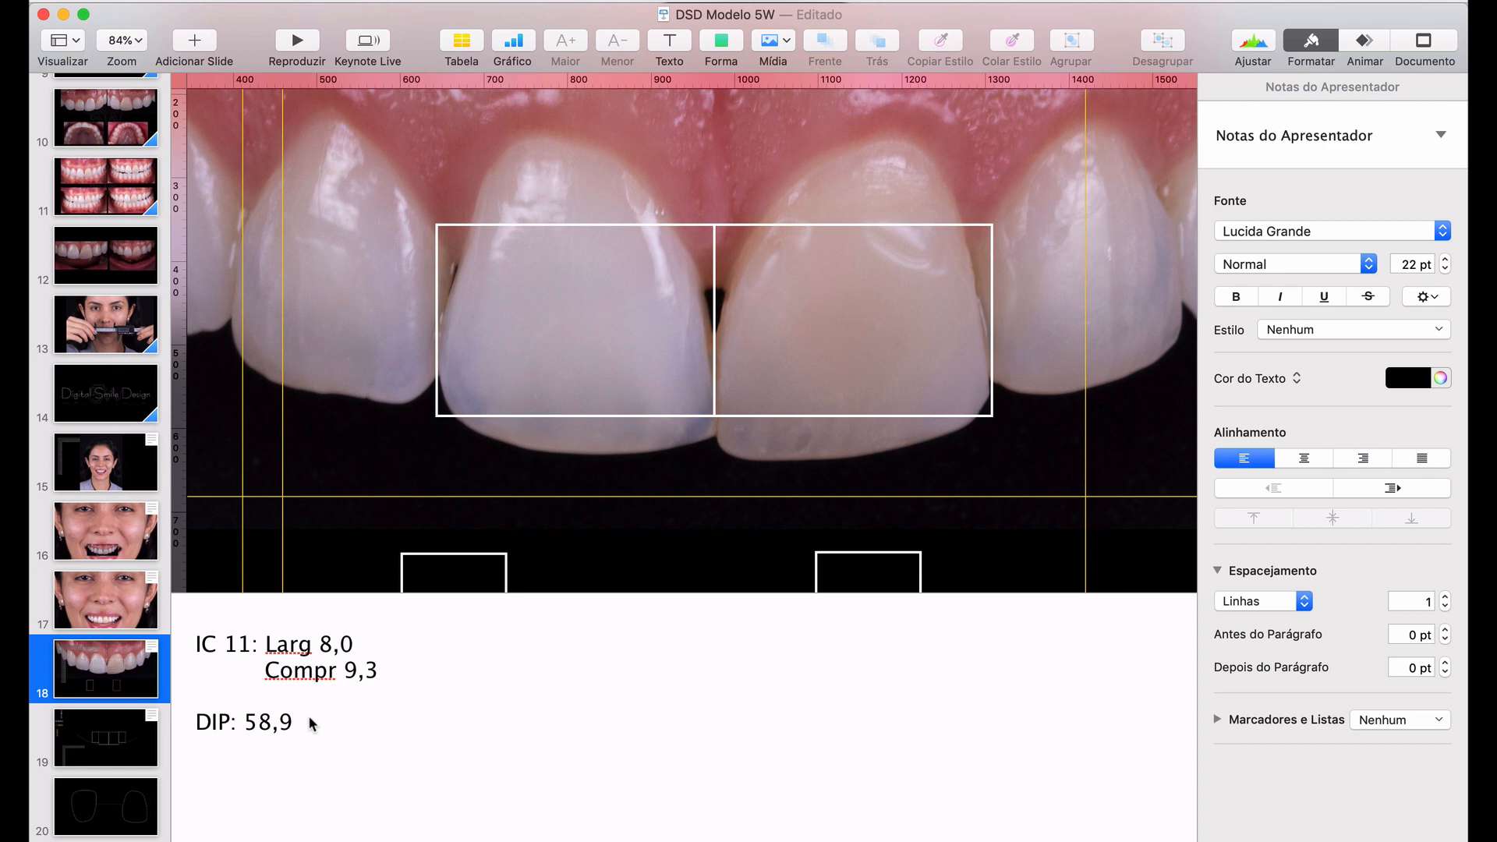
text(/7,2)
Divide 58,9 by 7,2 in Calculator and append the rounded result "= 8,2" to the DIP line in the presenter notes
key(ctrl+Up)
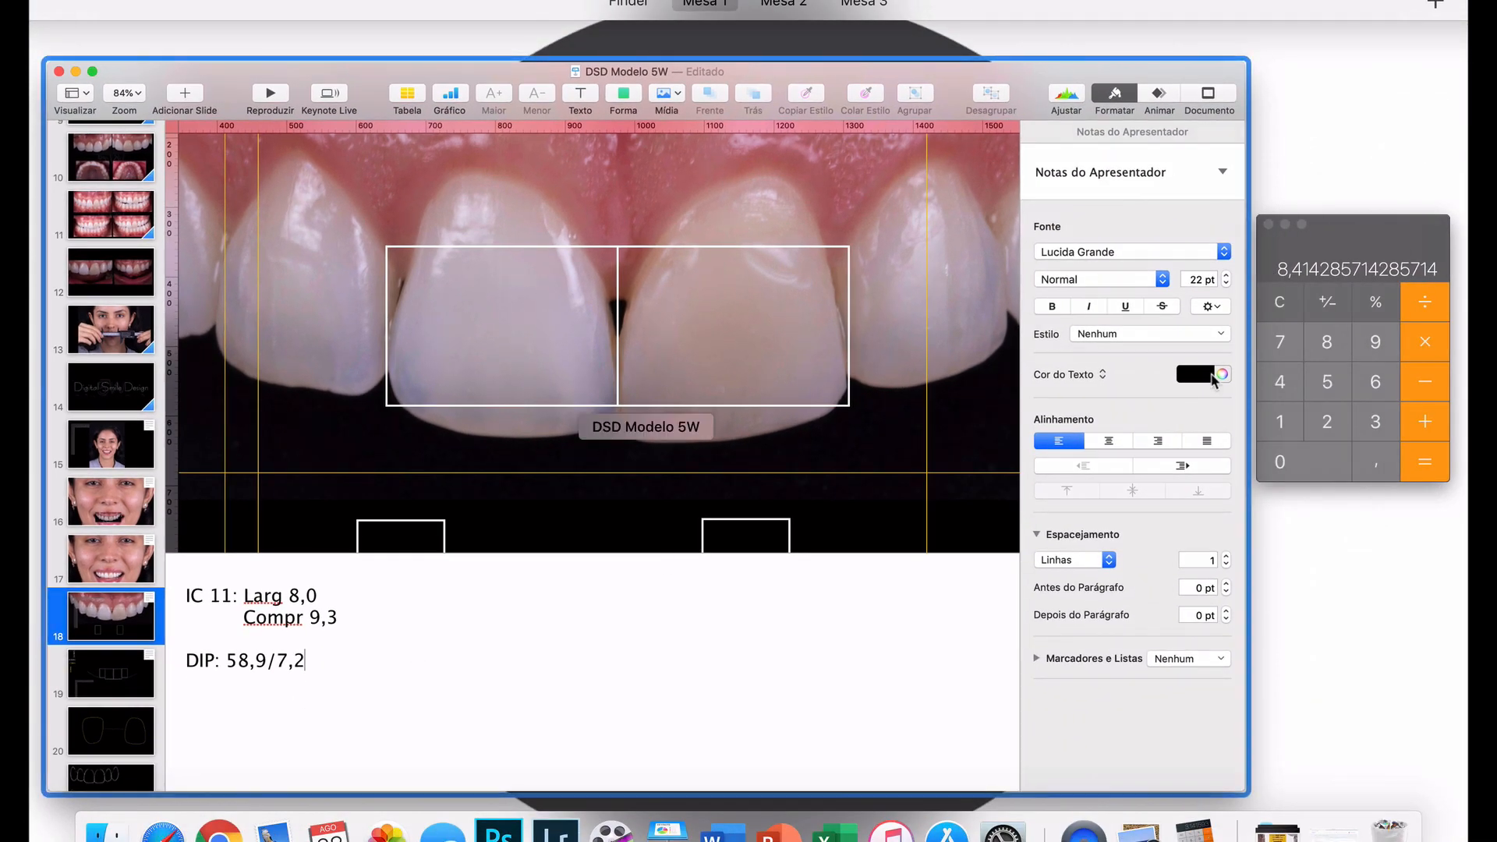
click(1425, 352)
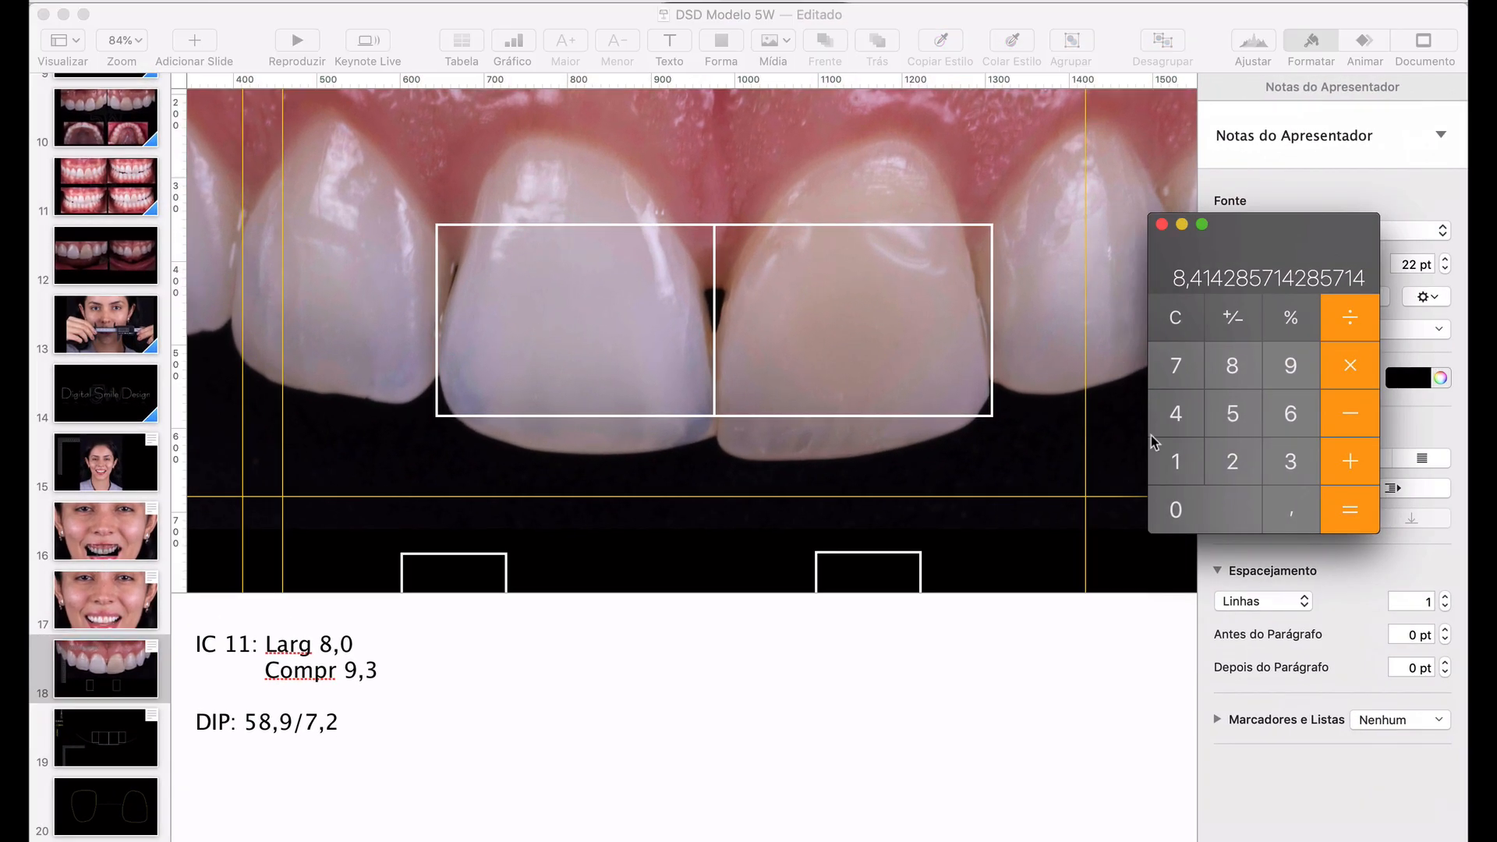
click(1240, 429)
key(8)
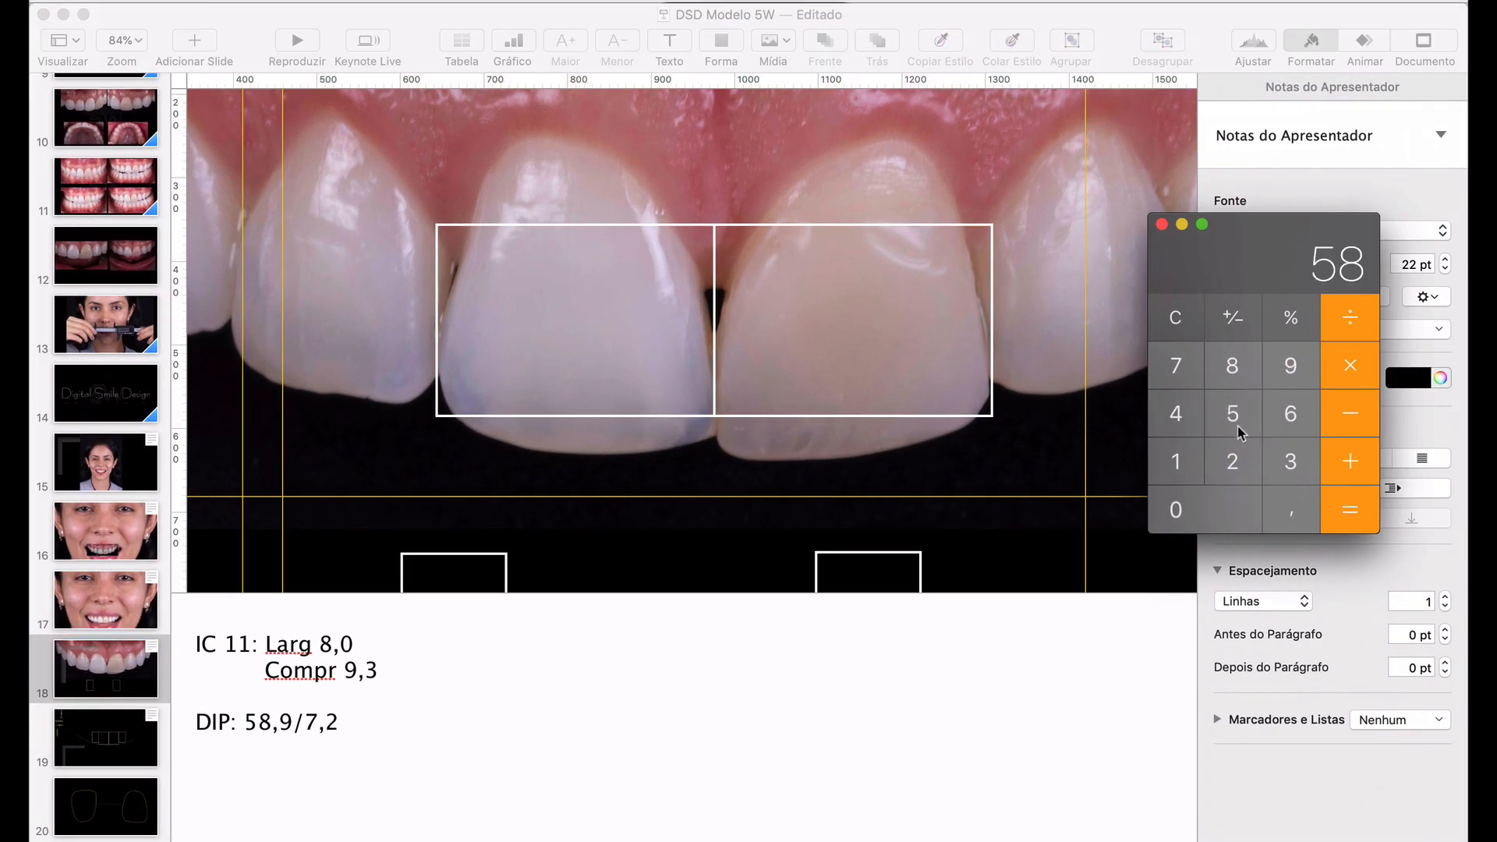
key(comma)
key(9)
key(slash)
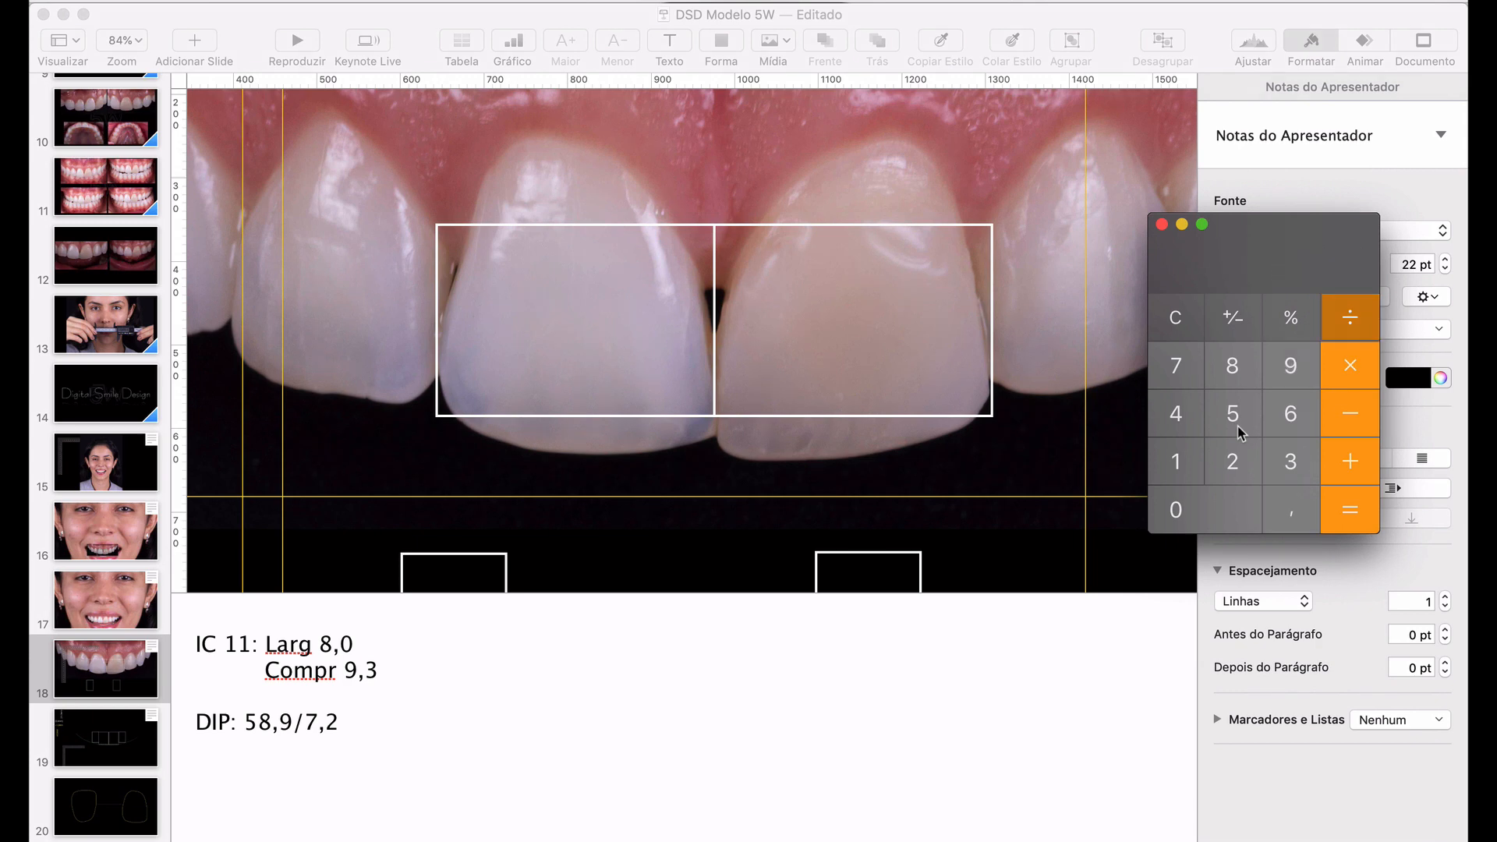
key(7)
key(comma)
key(2)
key(Return)
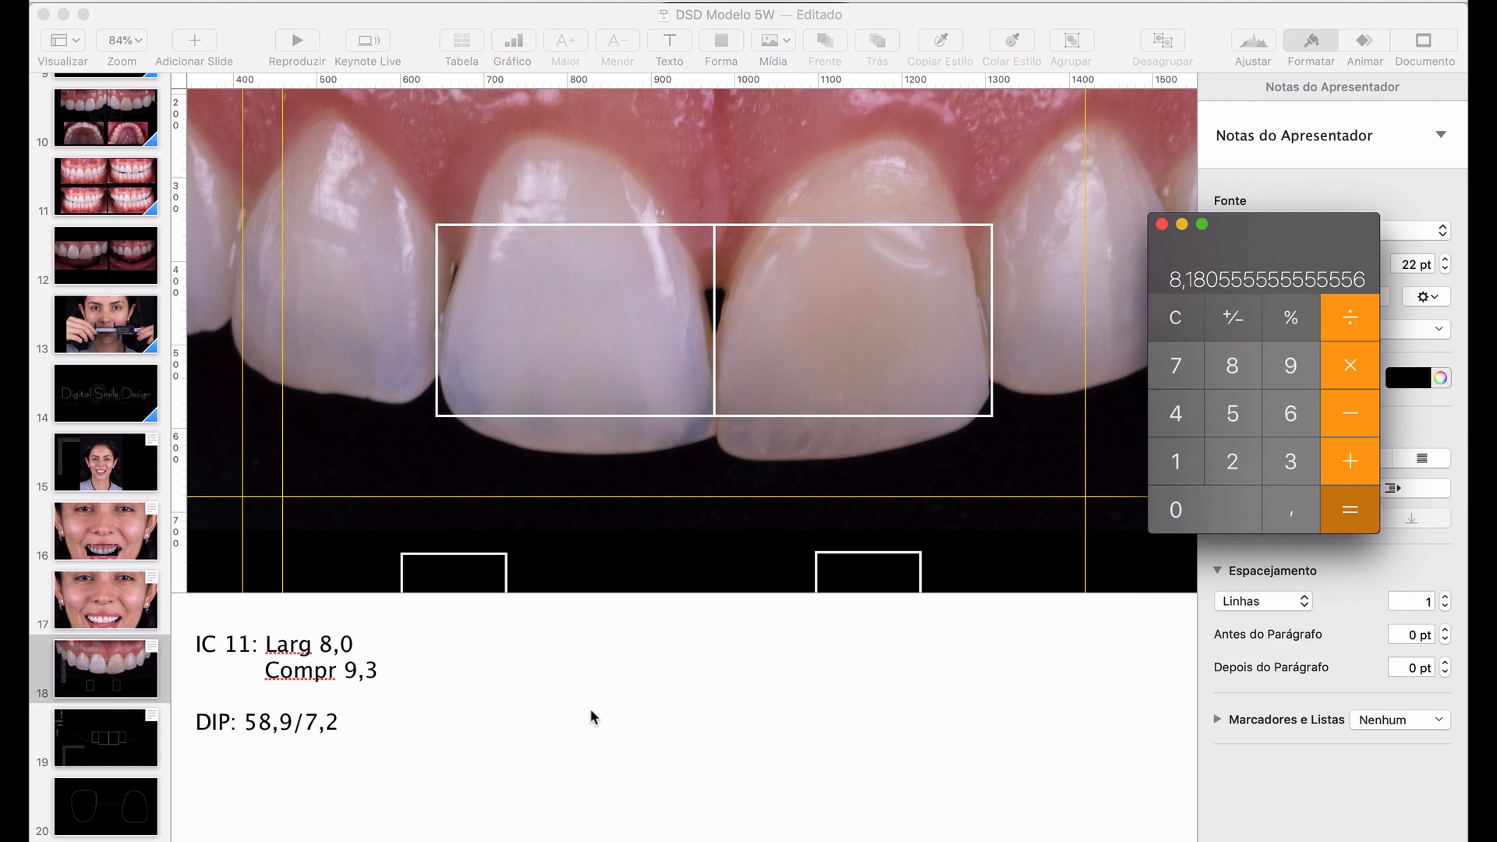
click(336, 723)
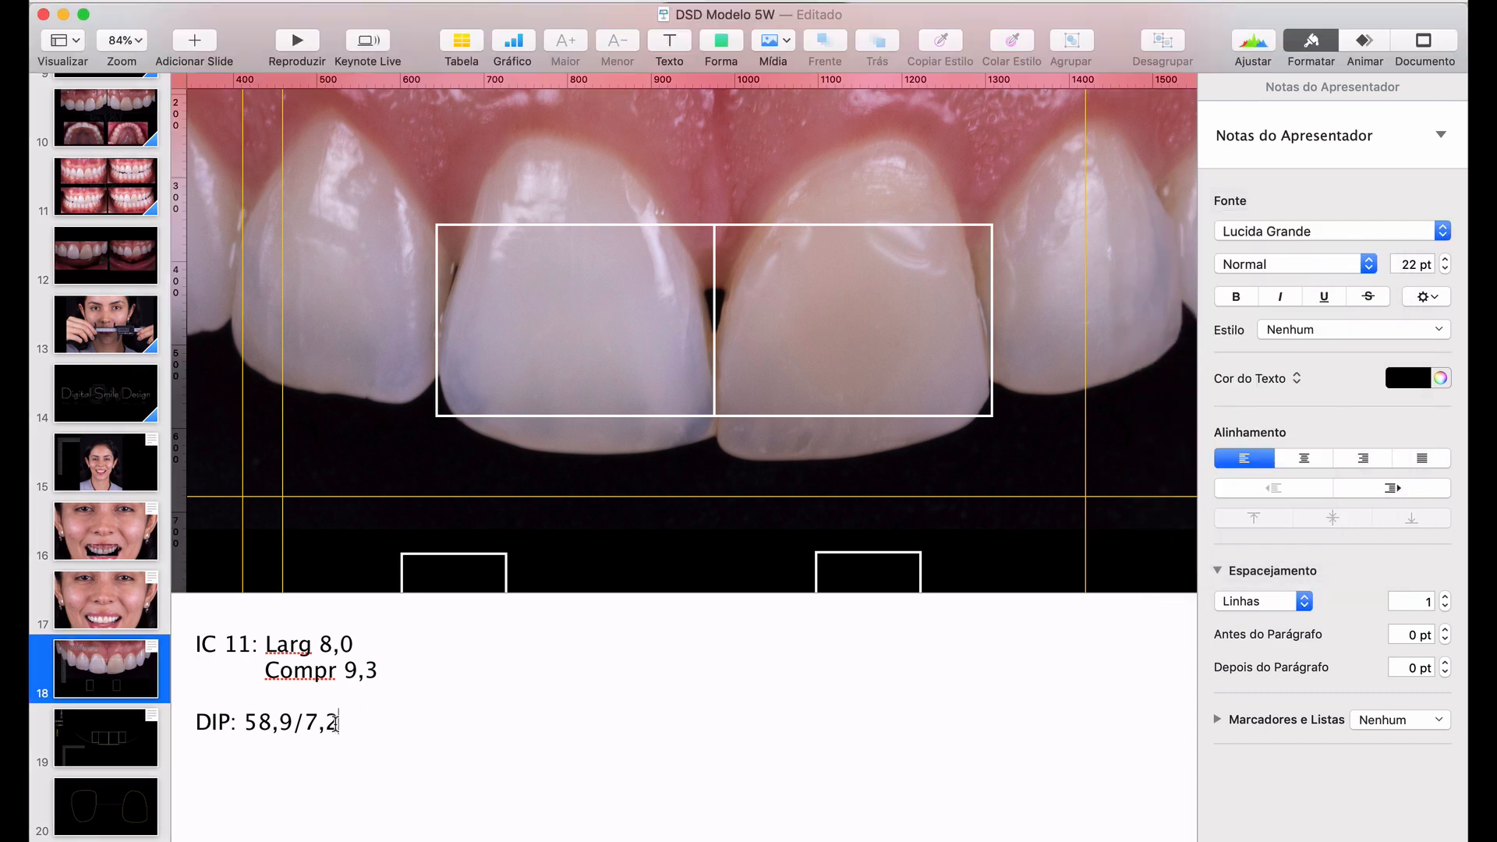
text(= 8,2)
Move the ruler image over the central incisors, aligning its zero marks with the upper-left corner of the first white rectangle
scroll(296, 356, down, 5)
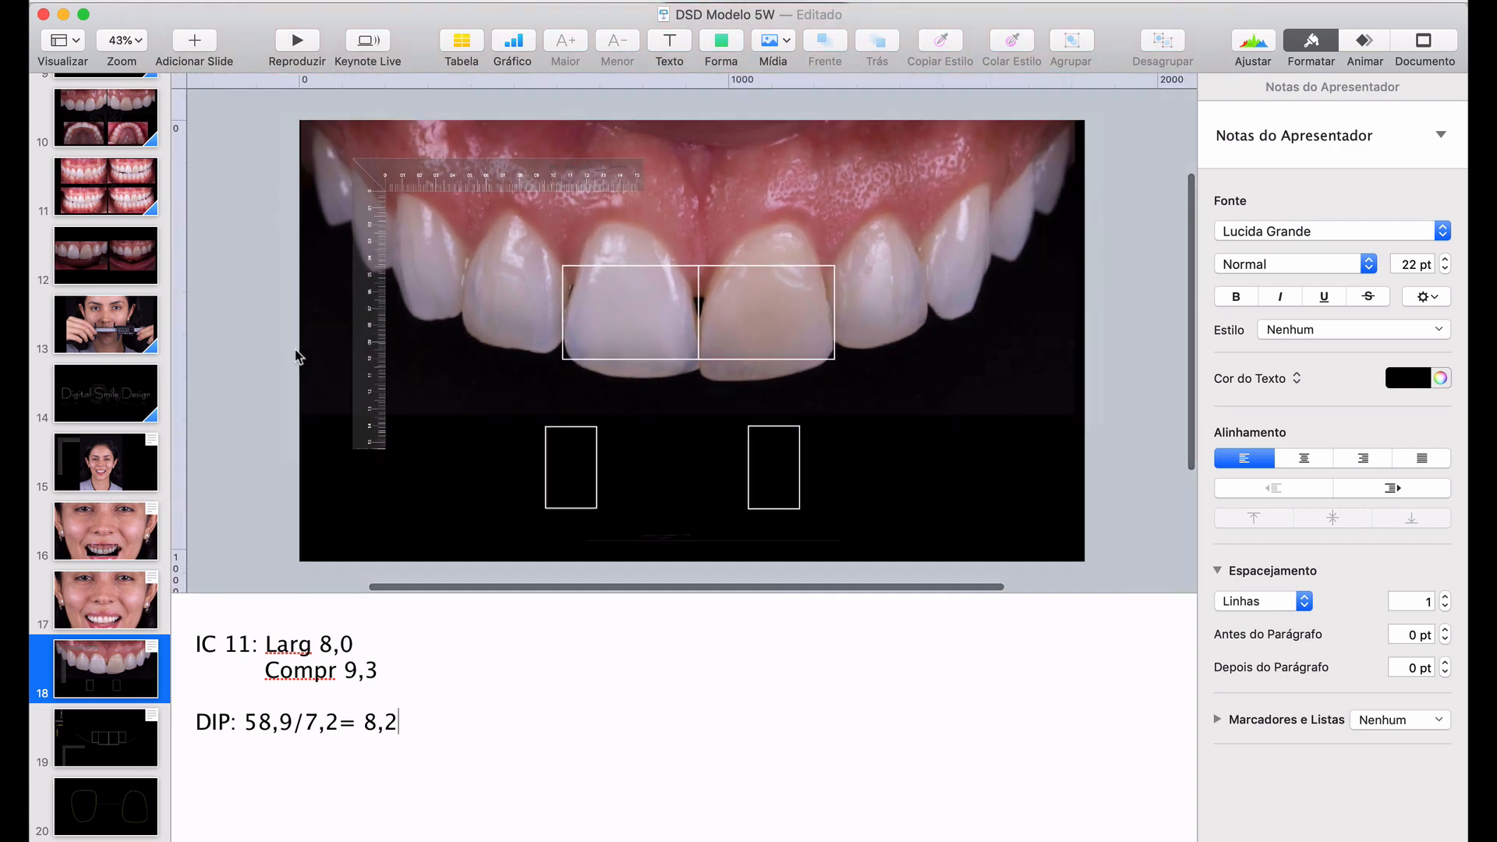
drag(354, 227, 537, 312)
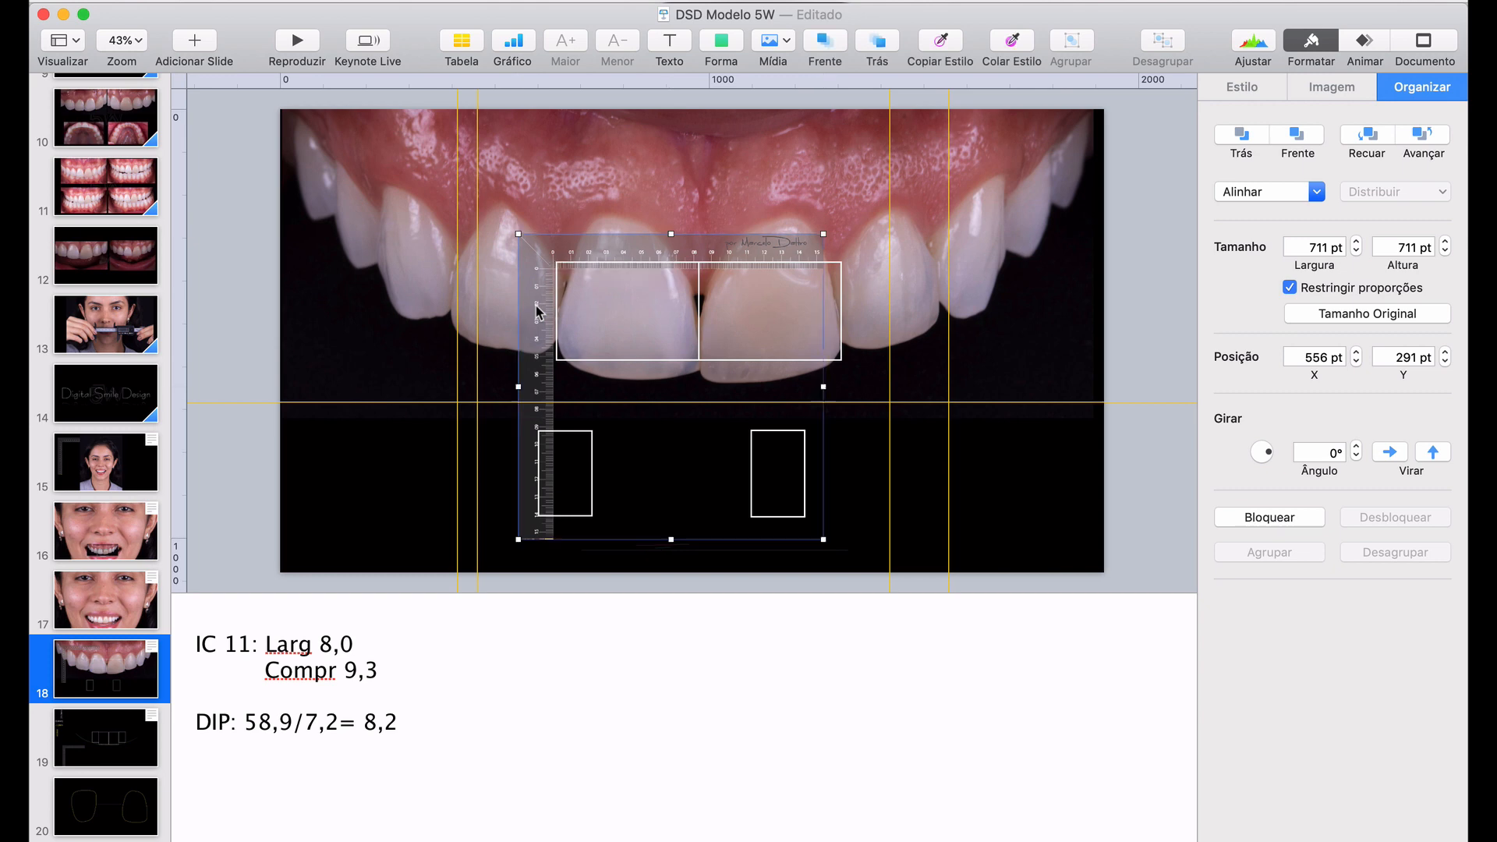
scroll(595, 244, up, 5)
scroll(595, 244, up, 2)
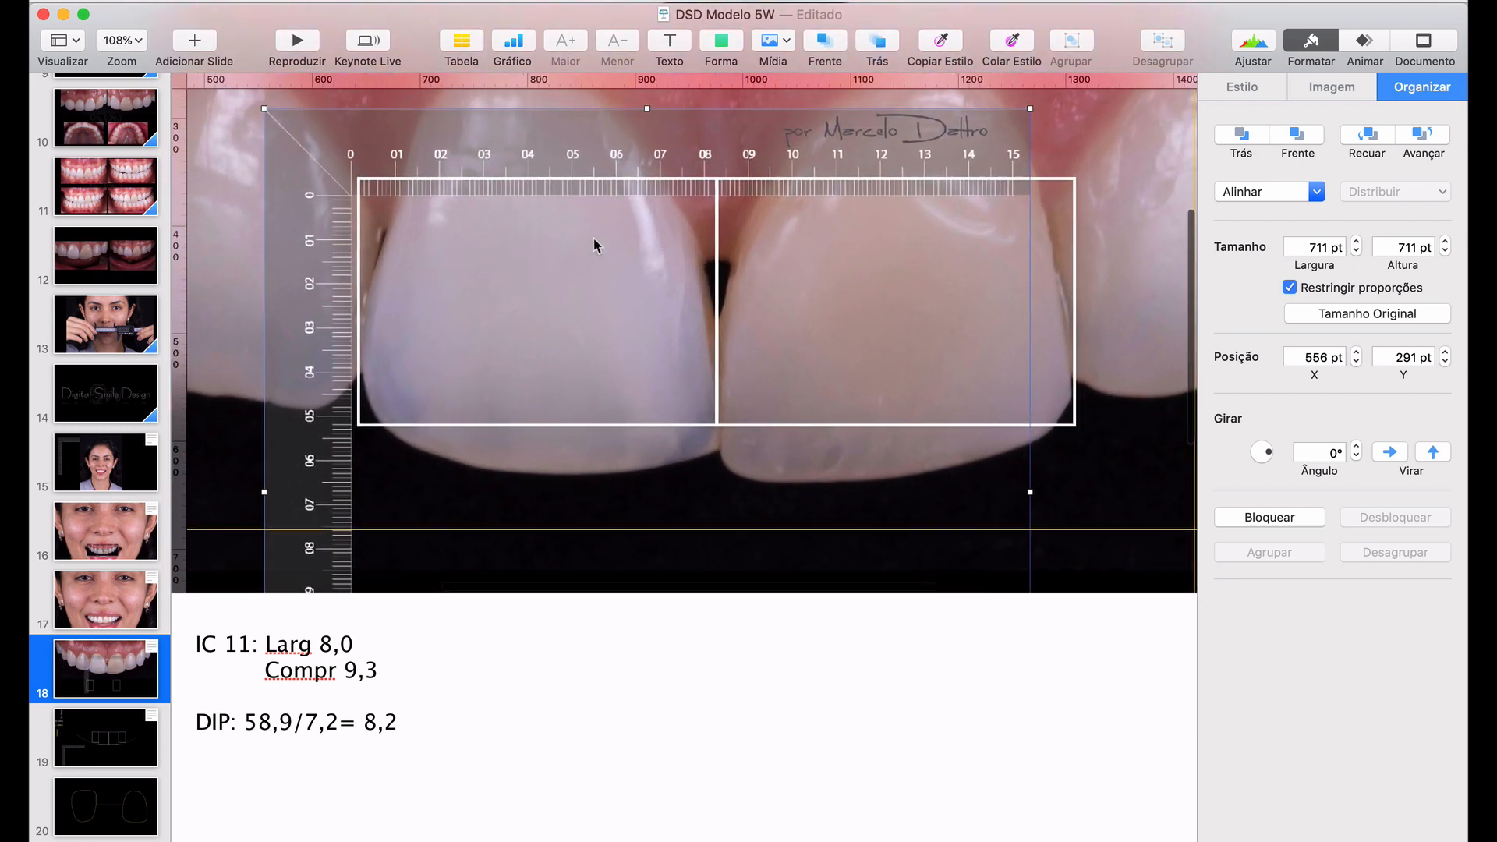
drag(564, 161, 568, 141)
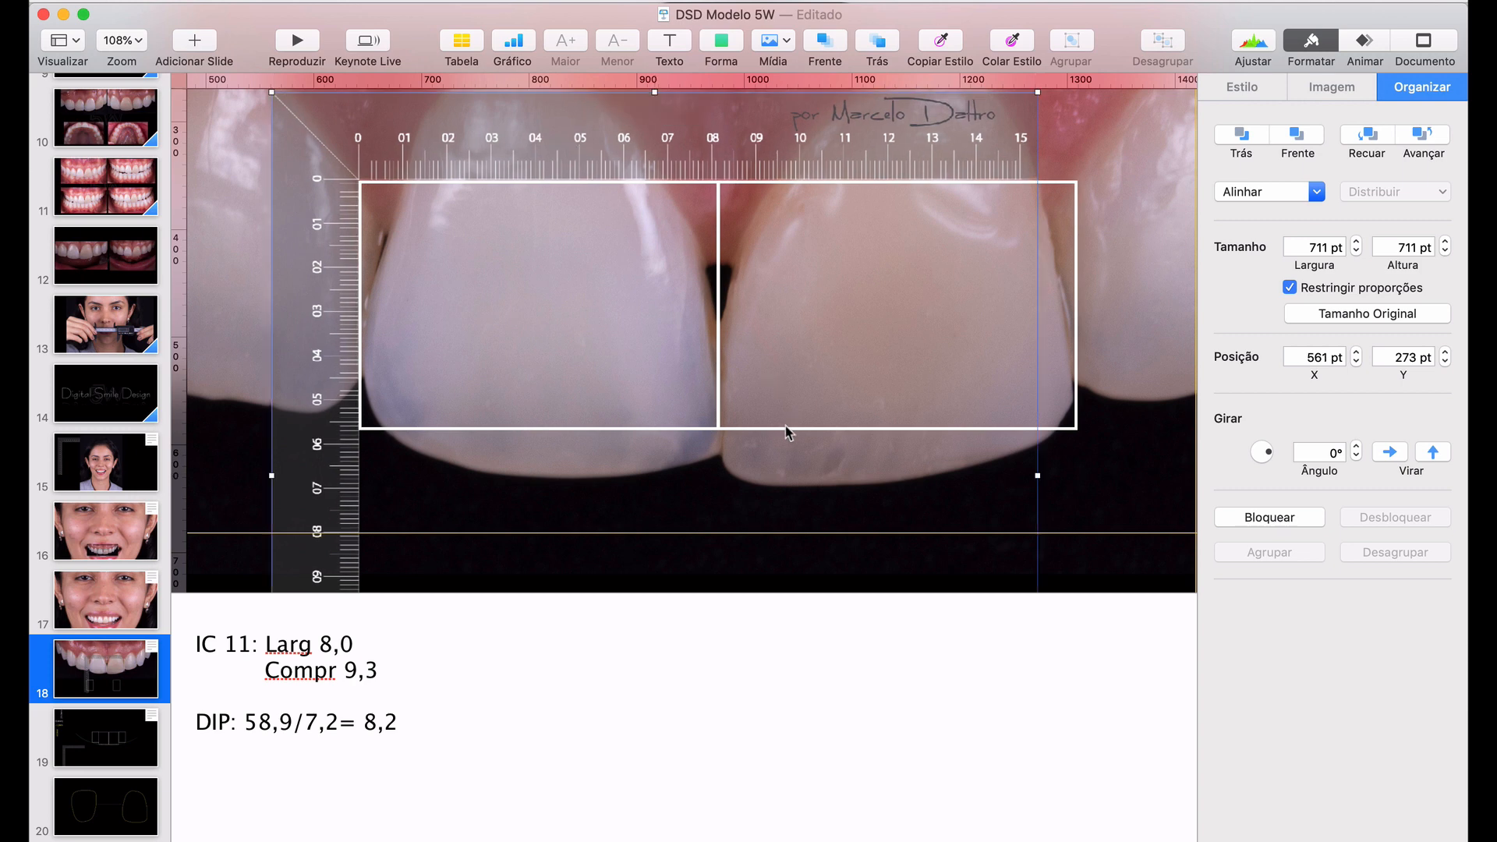
Move the second incisor rectangle aside to X 1031 pt and try to widen the first rectangle slightly
drag(784, 427, 843, 428)
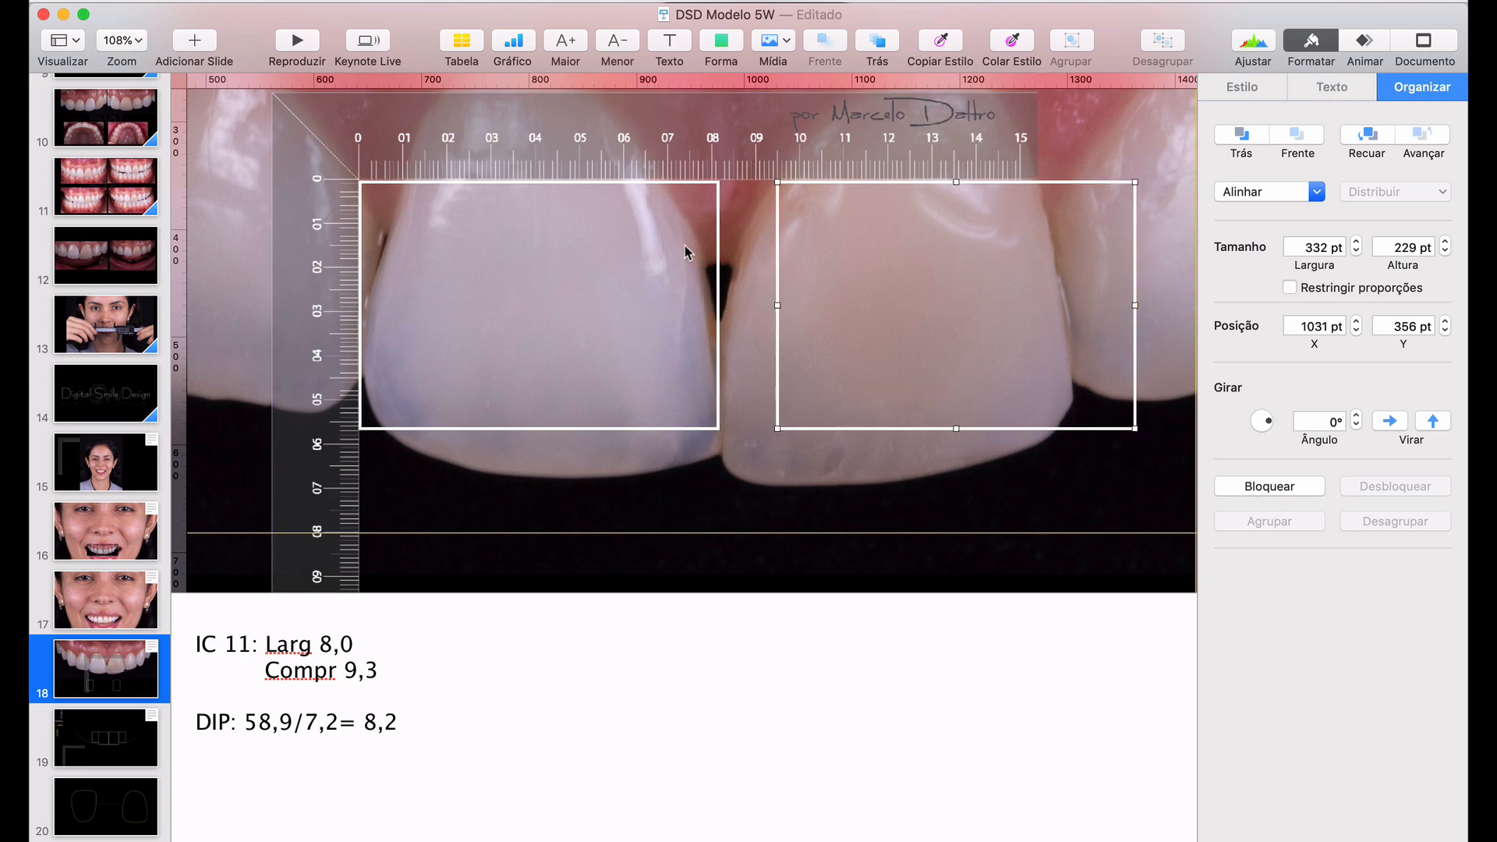
scroll(685, 246, up, 5)
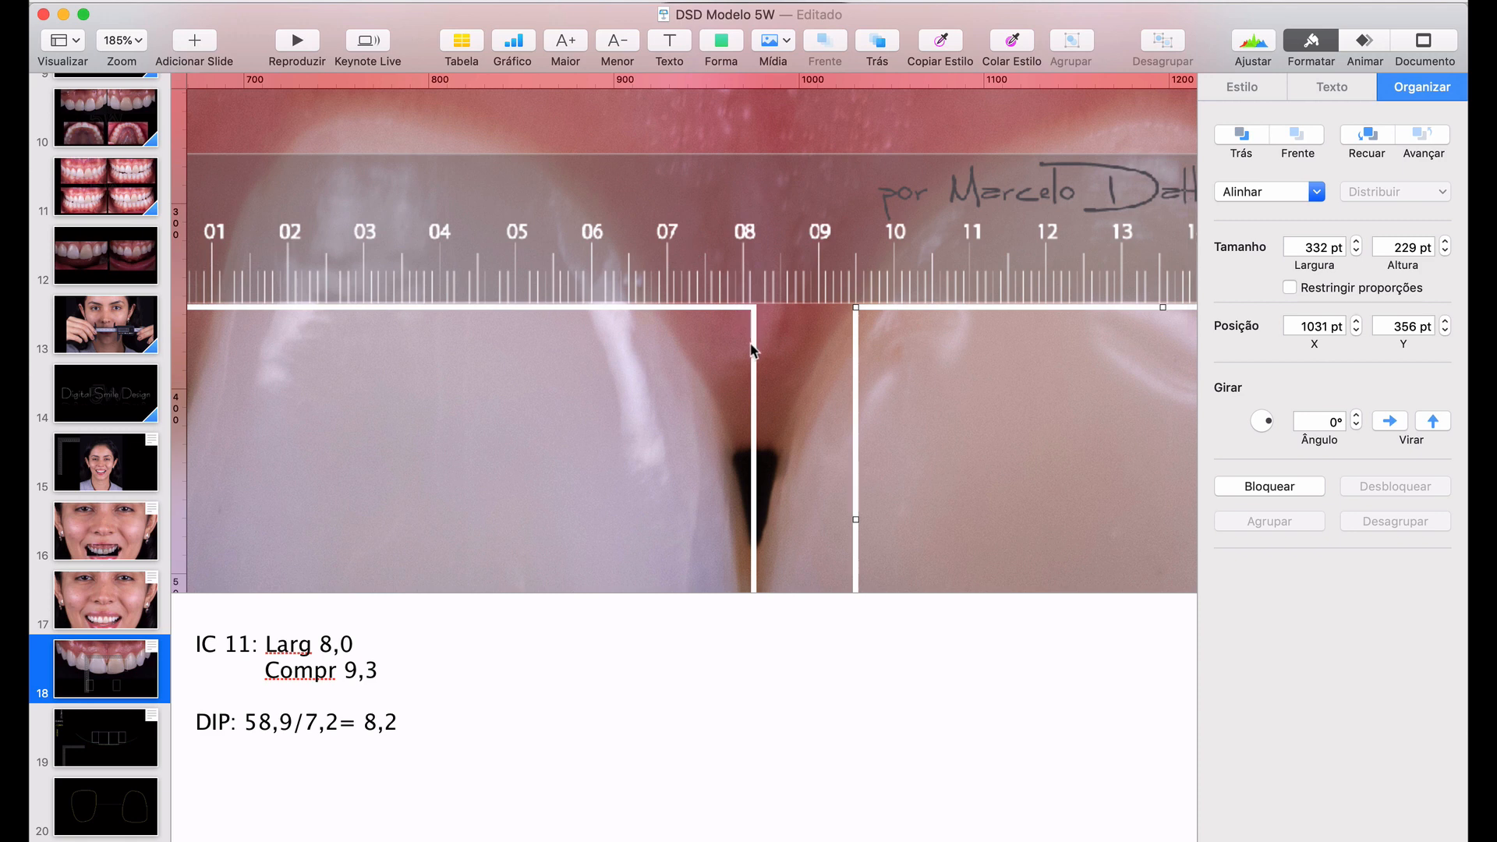
click(754, 349)
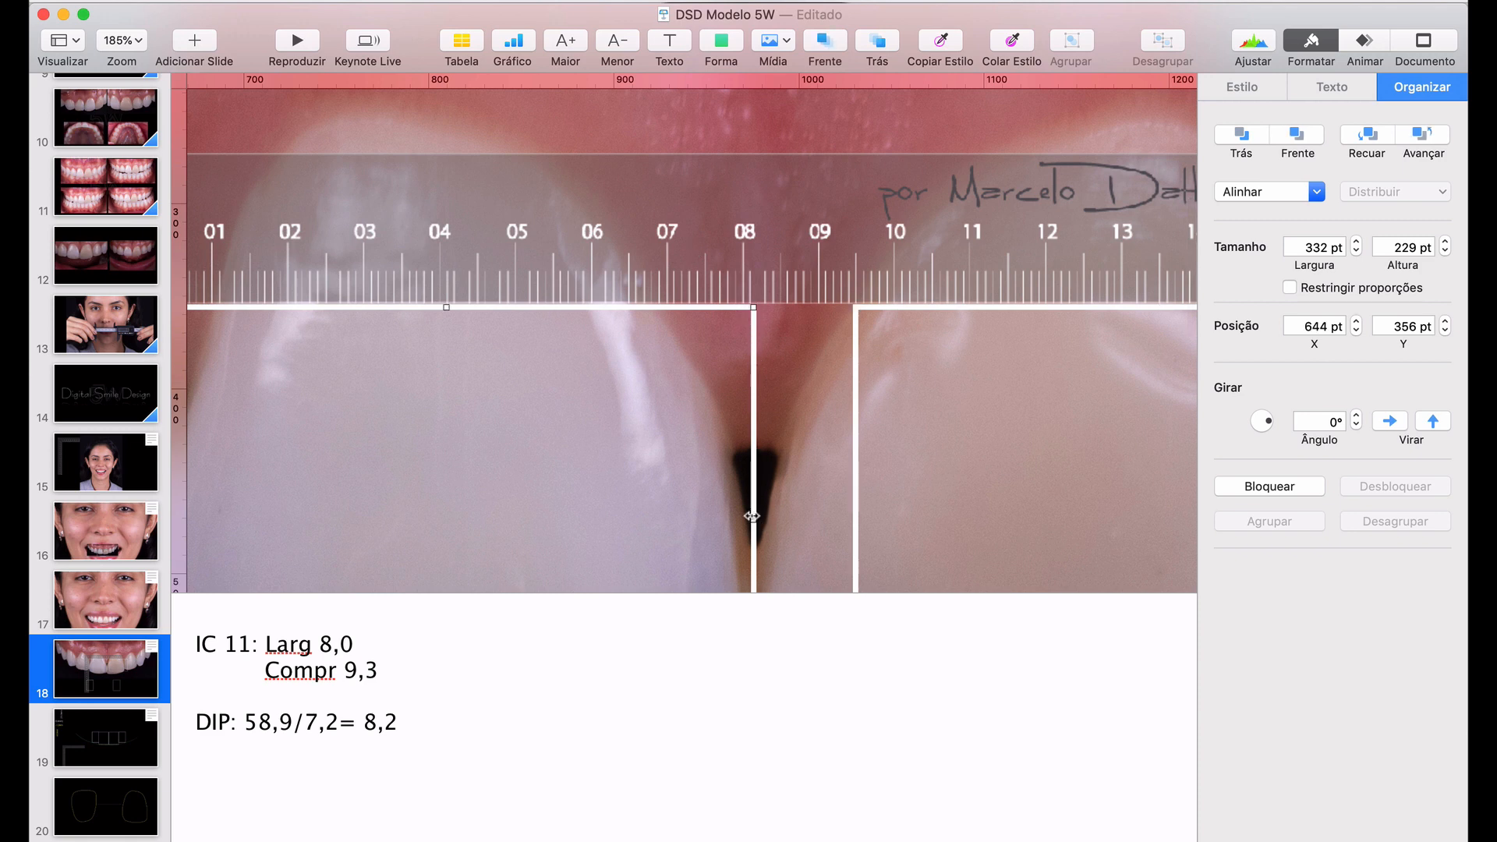
drag(753, 517, 757, 517)
scroll(747, 376, left, 5)
scroll(747, 377, up, 4)
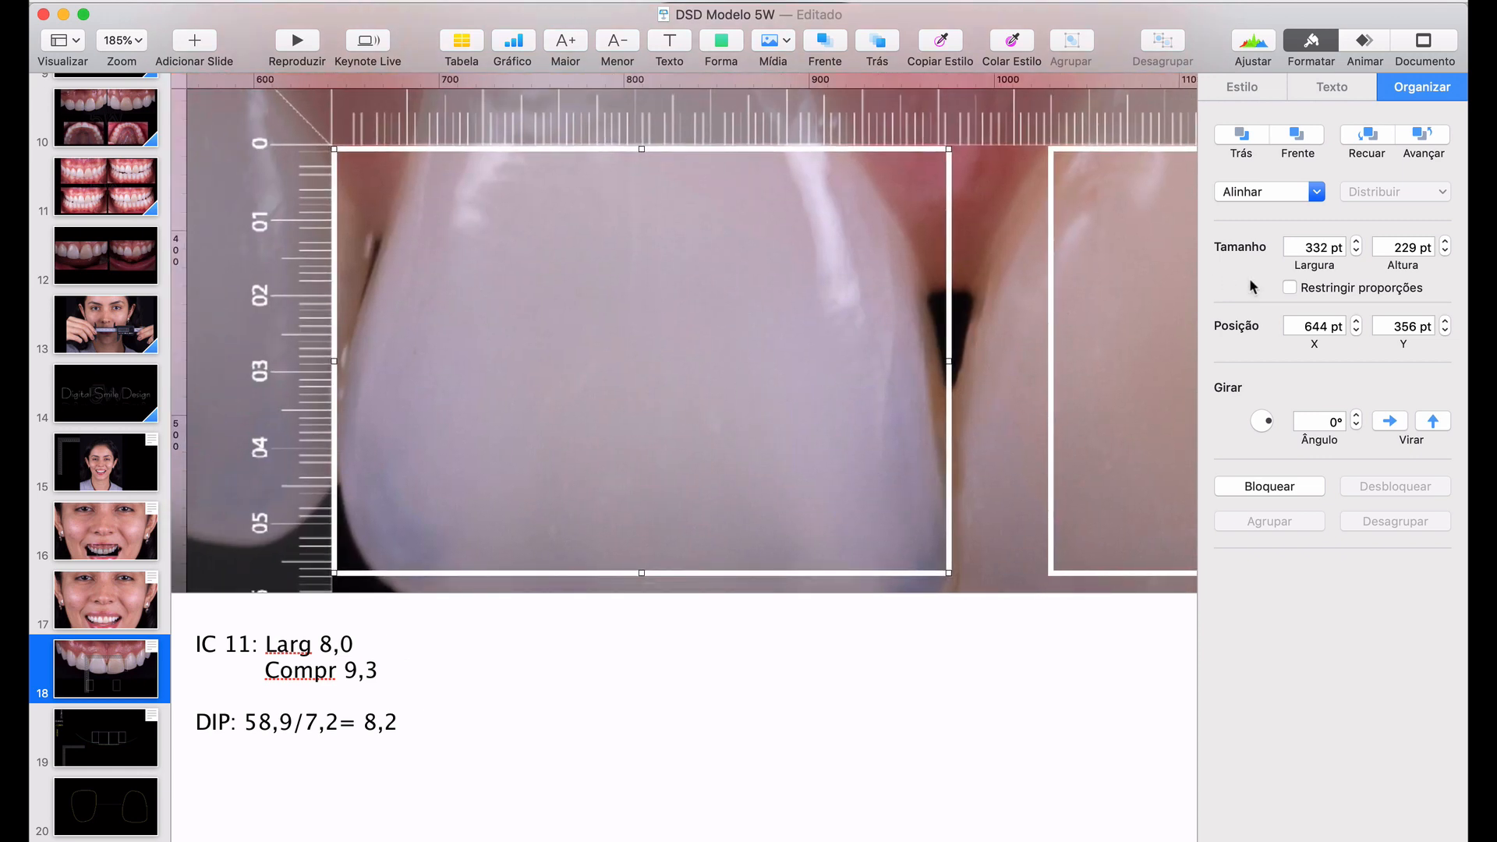
Set the first incisor rectangle's border to 2 pt and widen the rectangle to the 8,2 mark on the ruler
click(1247, 87)
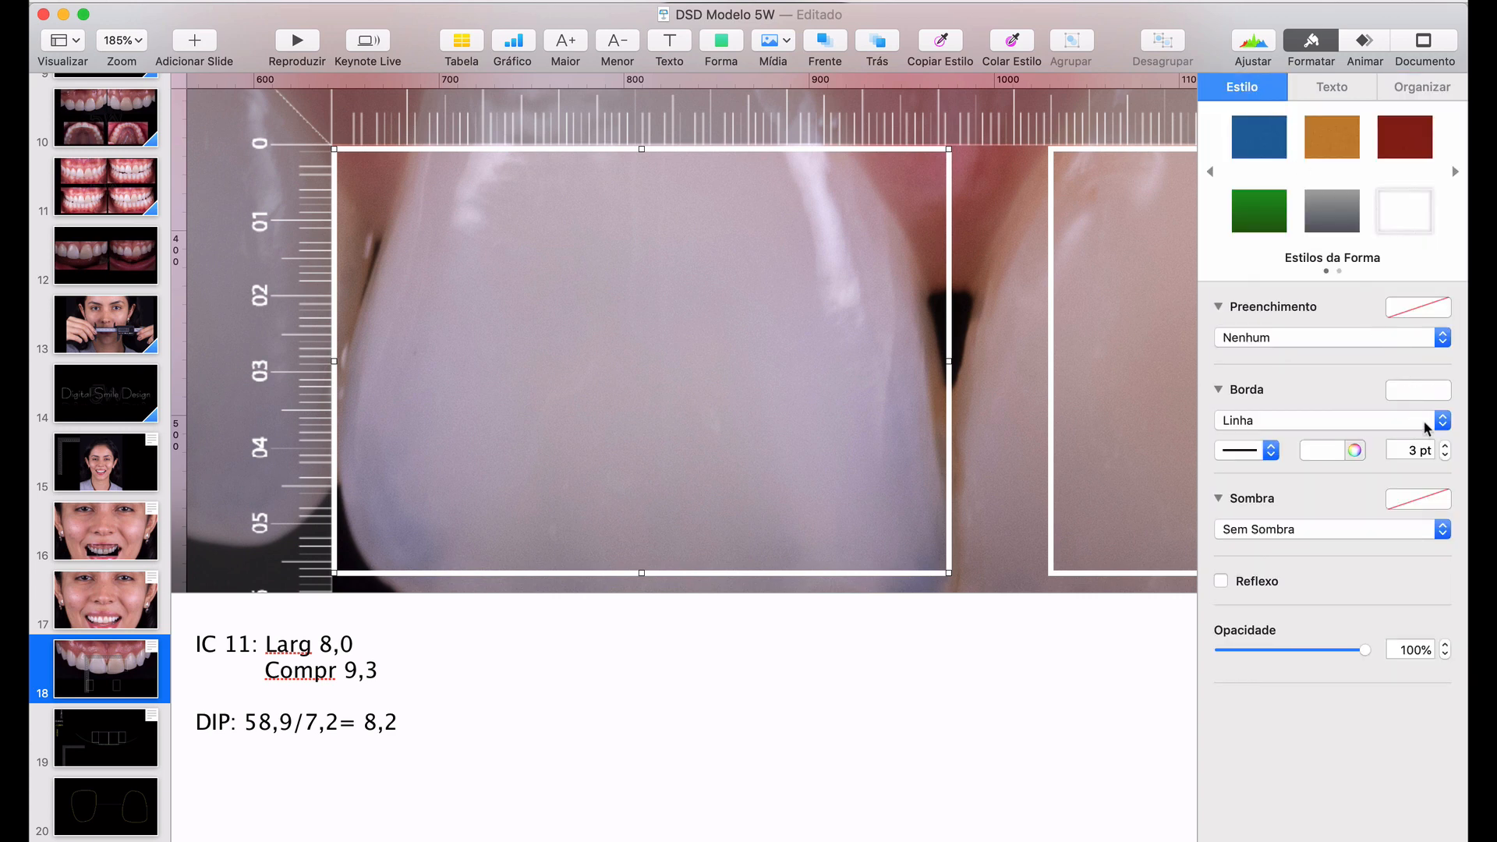
click(1445, 455)
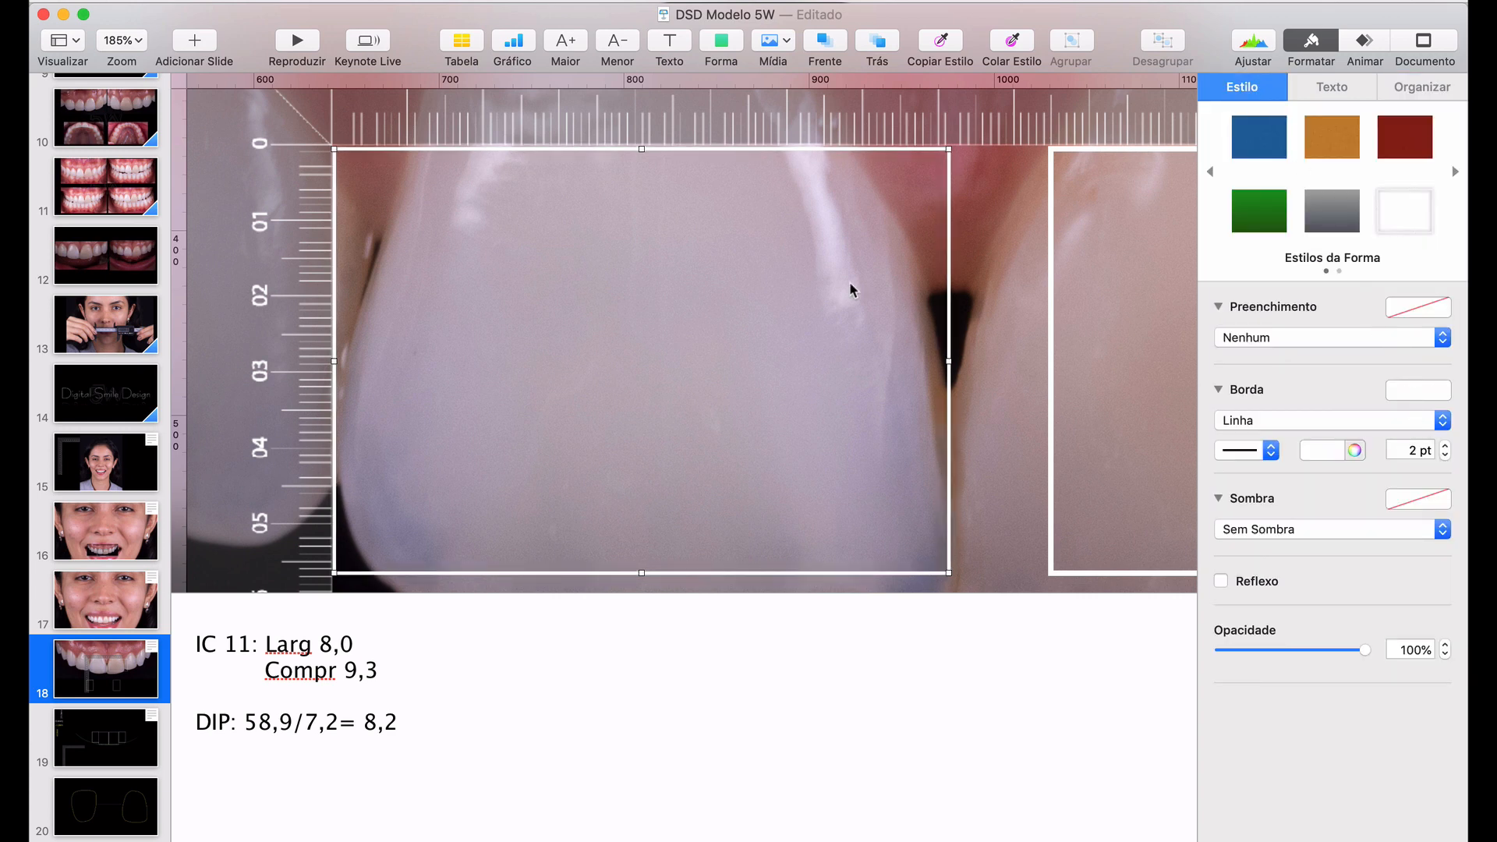
scroll(696, 233, down, 1)
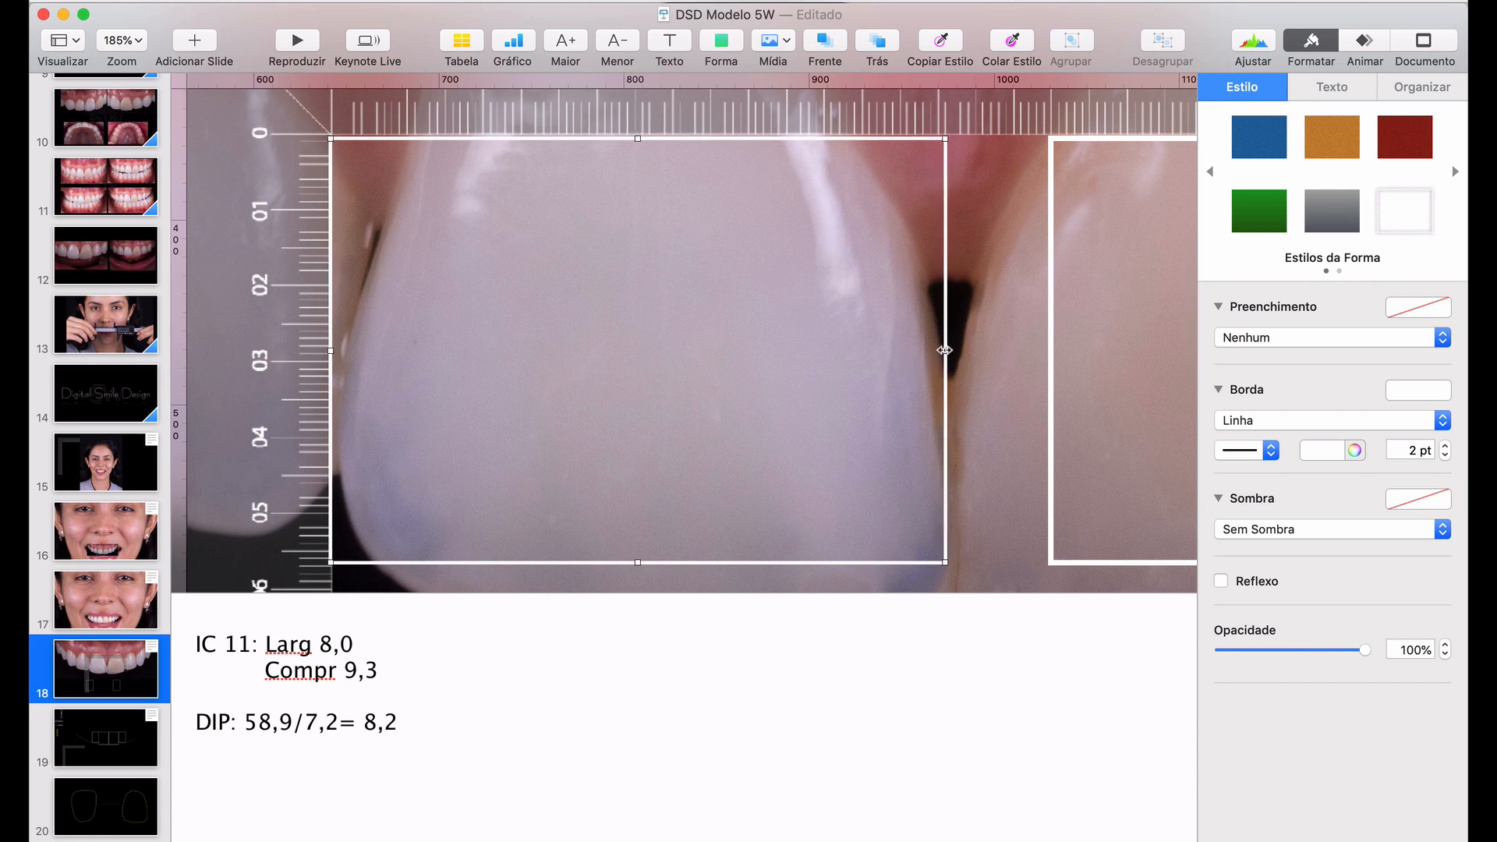
drag(944, 350, 955, 351)
Delete the old second incisor rectangle and replace it with a copy of the widened one, placed edge to edge beside it
click(1052, 307)
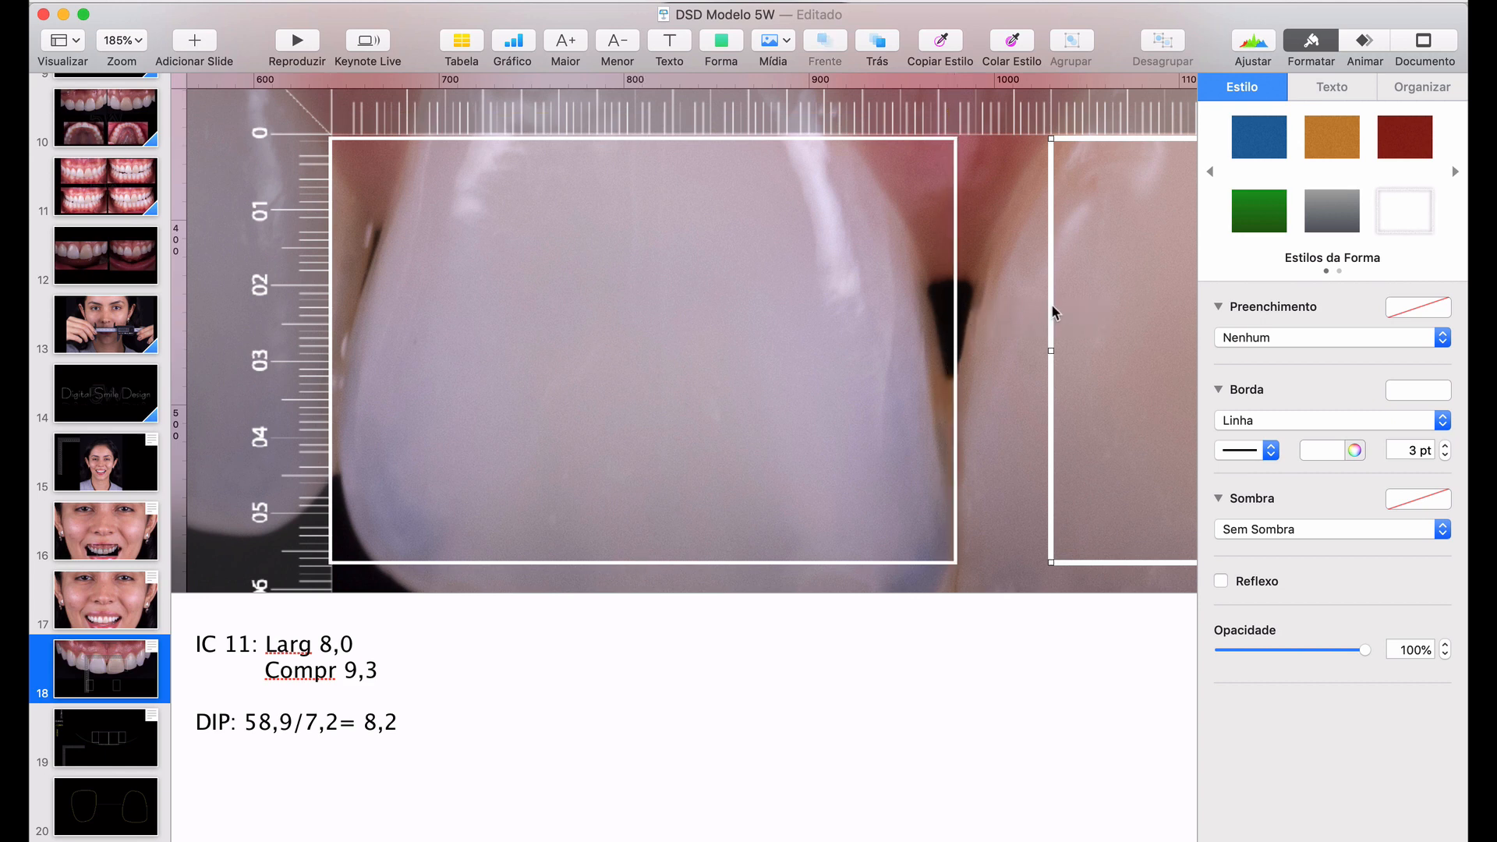
click(1054, 312)
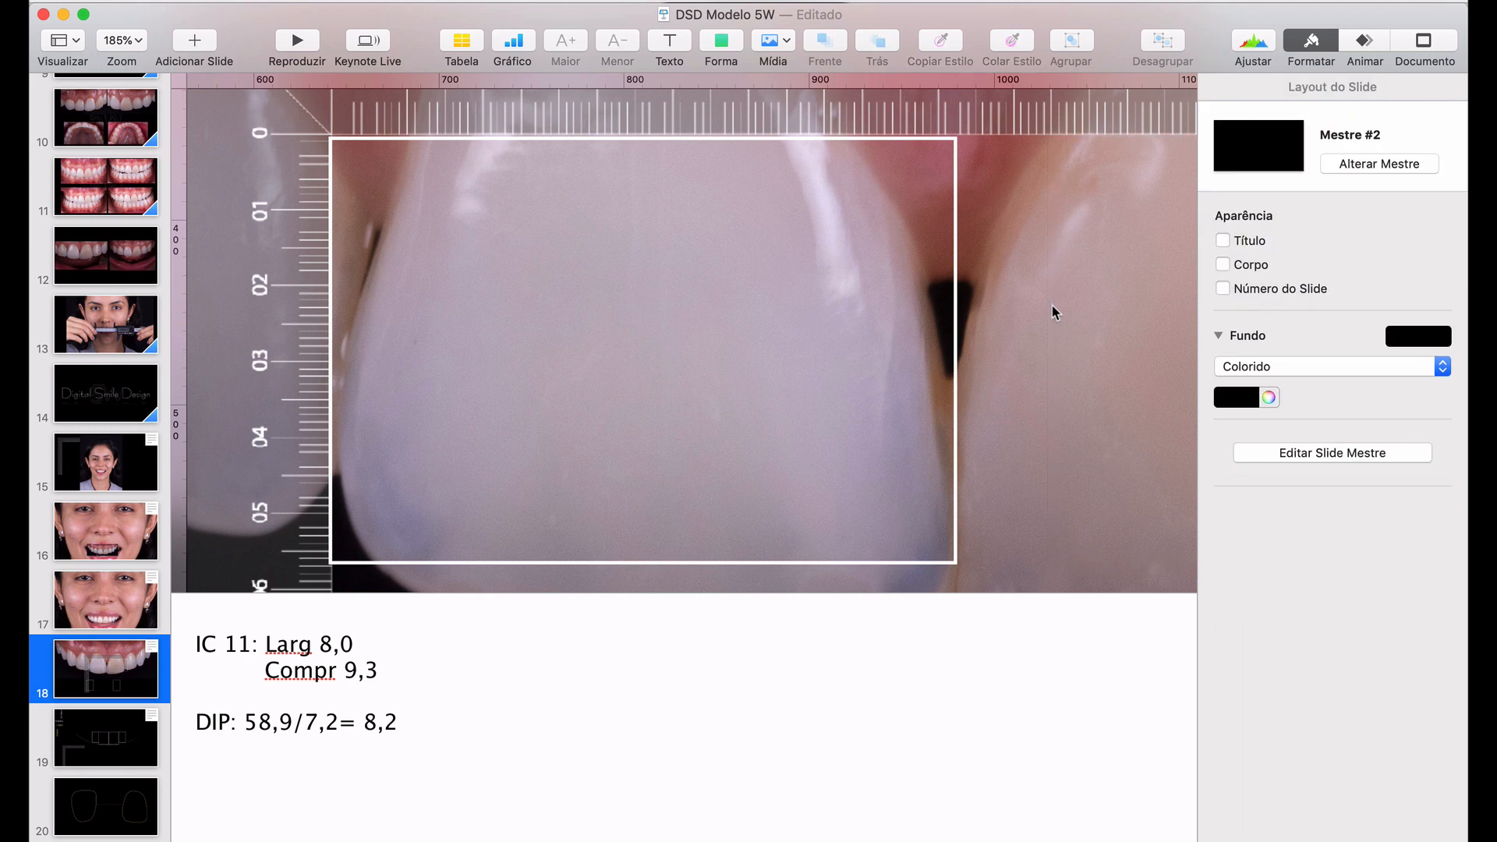
click(957, 333)
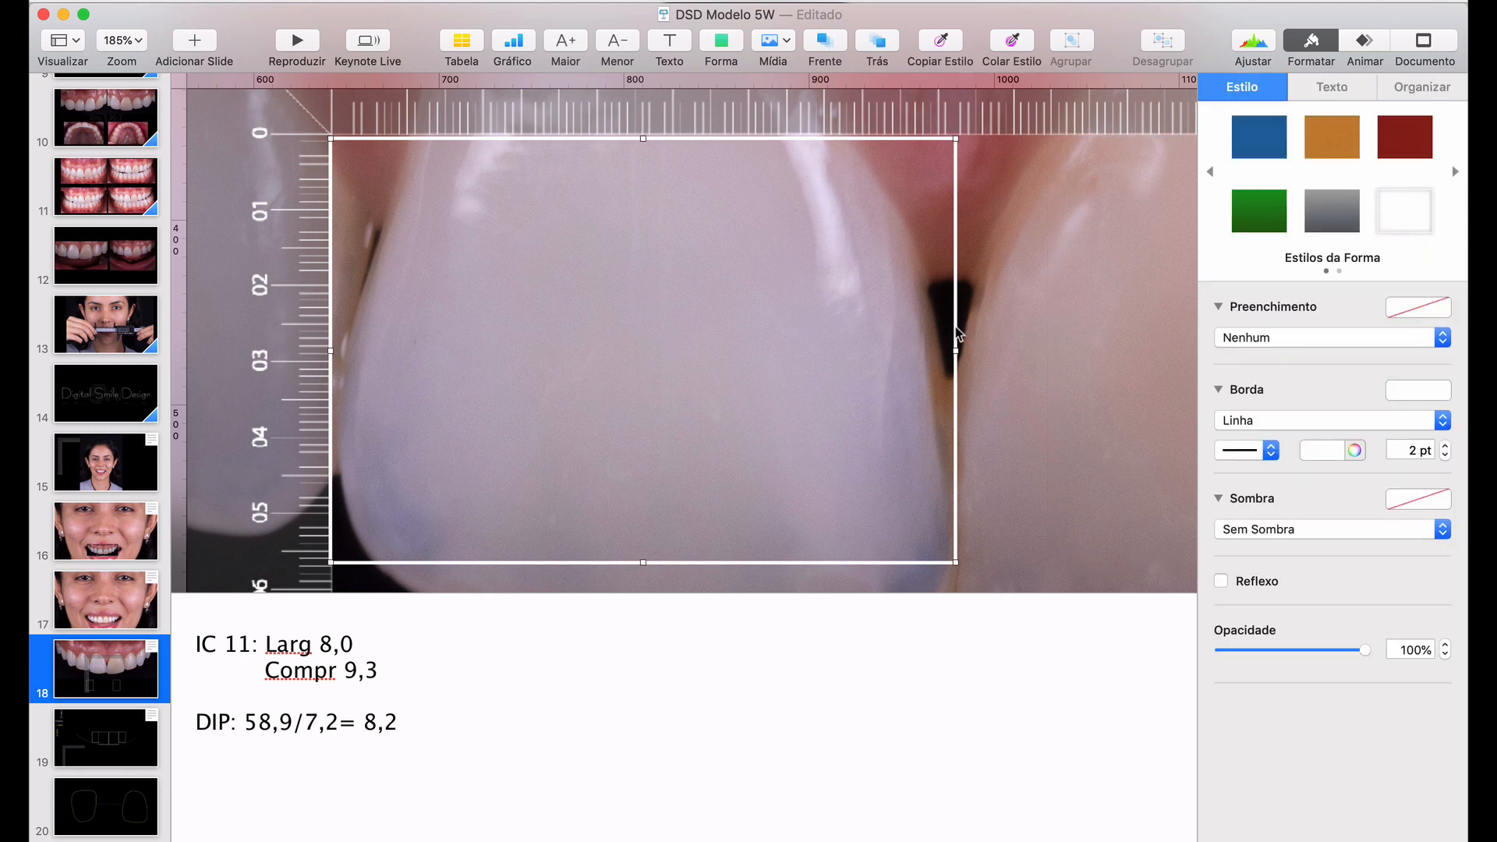
scroll(959, 334, down, 1)
drag(959, 334, 1193, 295)
drag(569, 307, 885, 306)
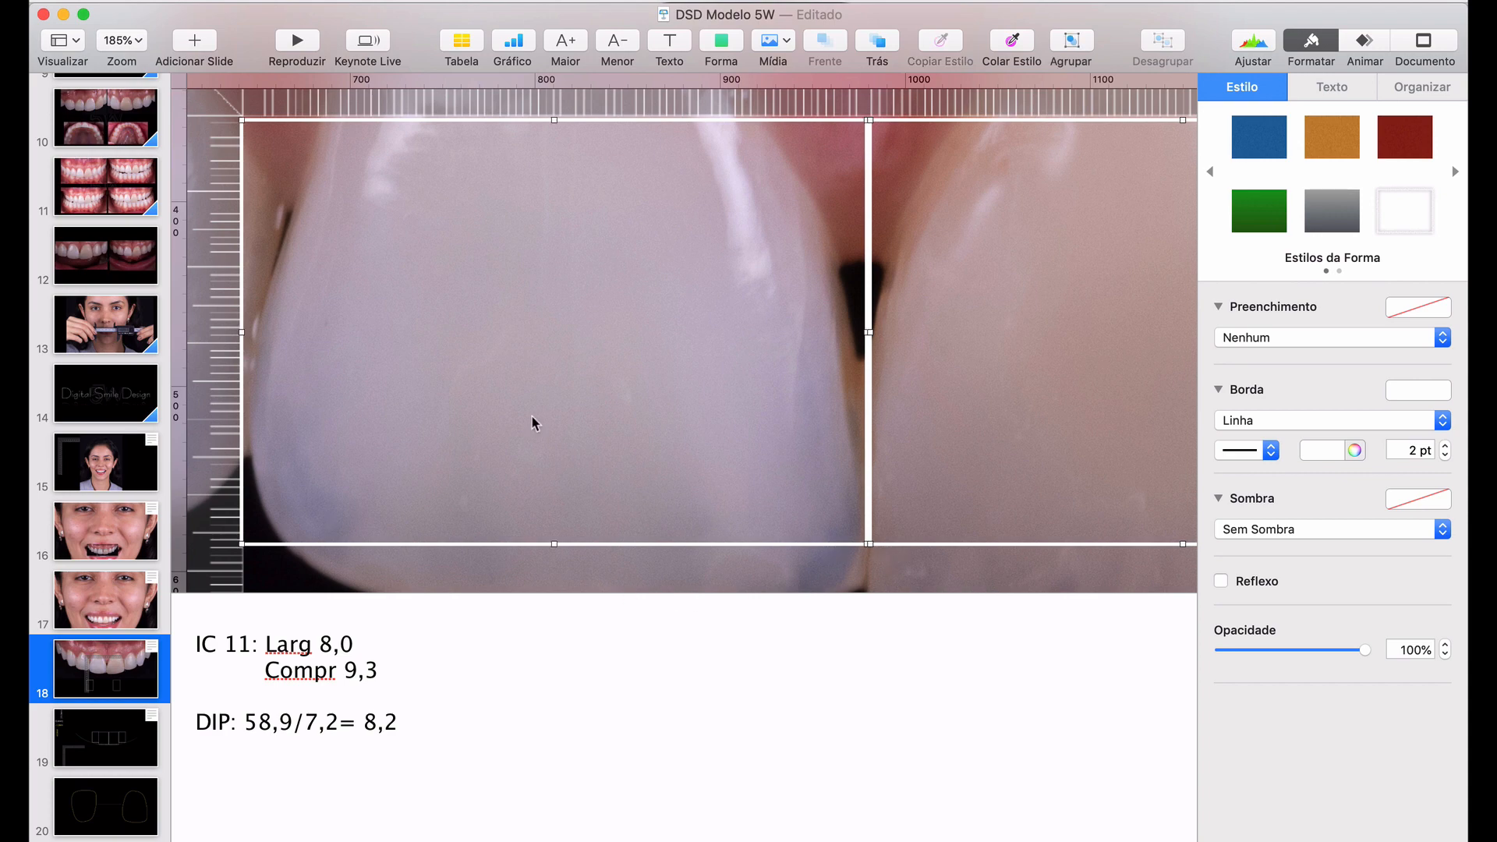
Move the ruler image up and to the left, off the edges of the two incisor rectangles
scroll(535, 422, down, 5)
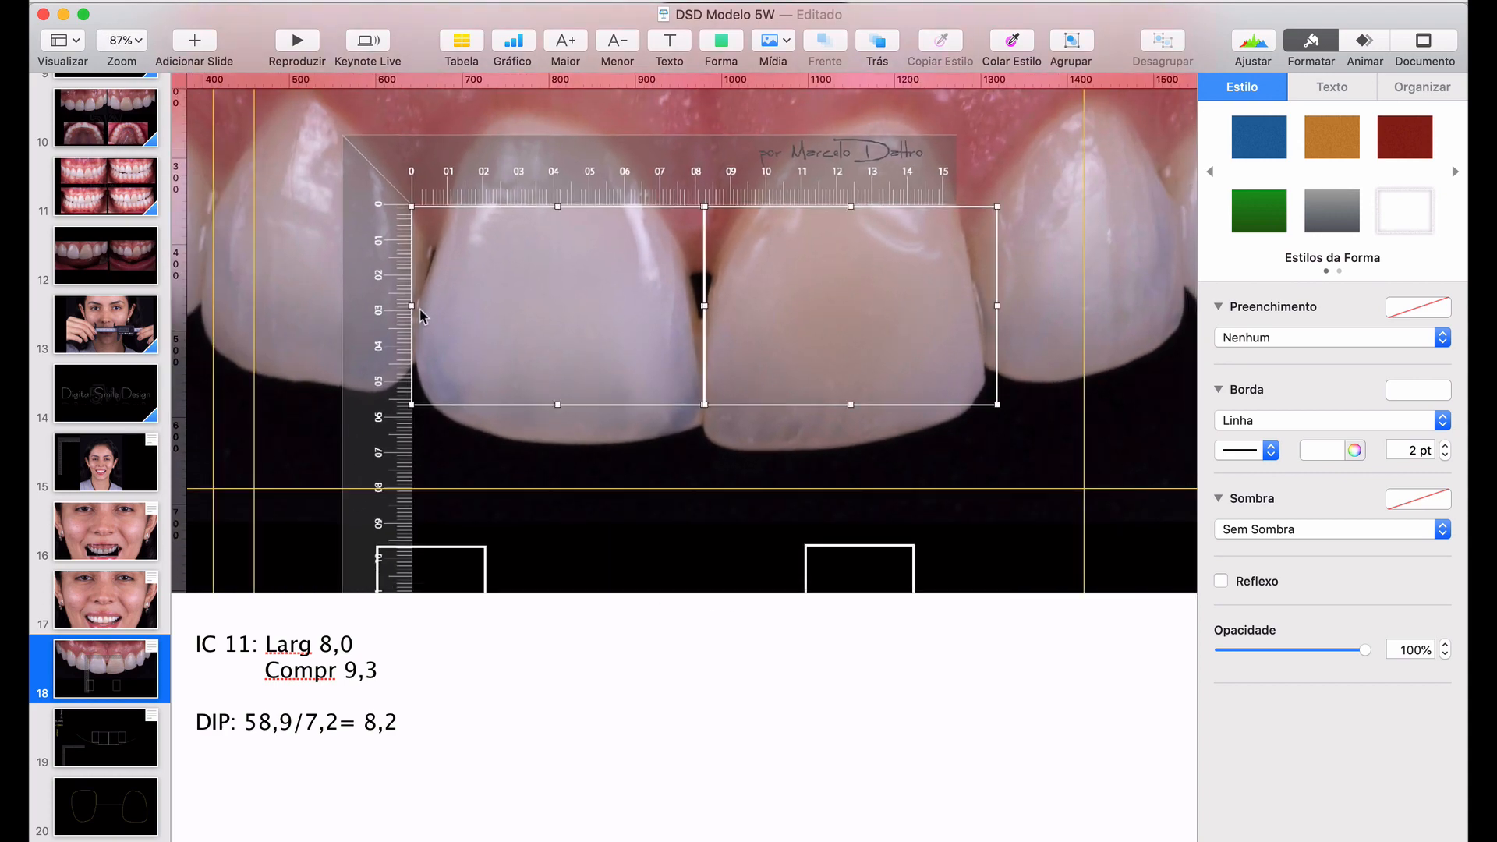
drag(435, 180, 413, 154)
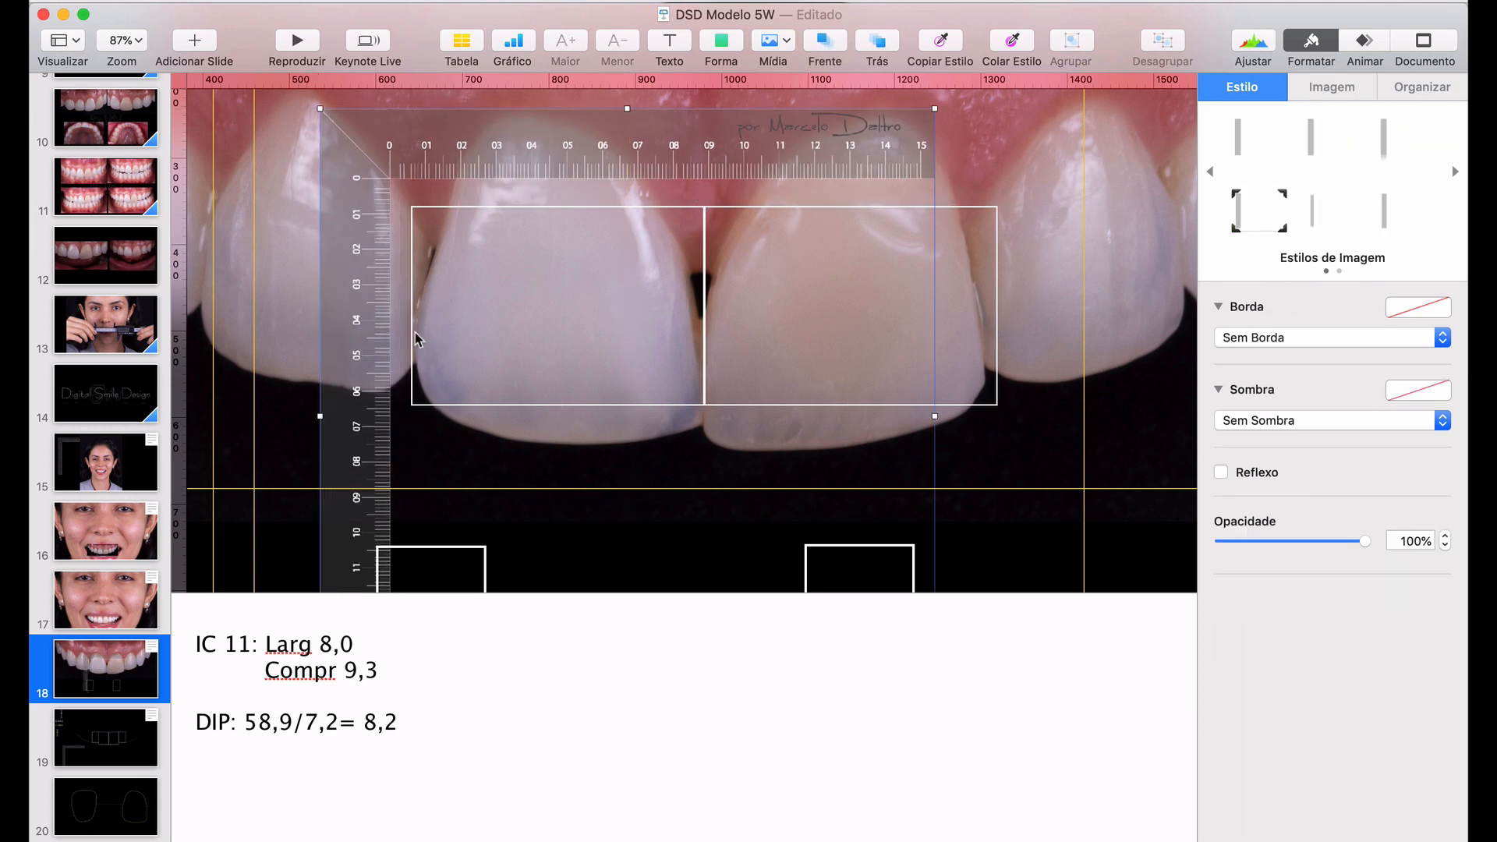
scroll(414, 338, down, 1)
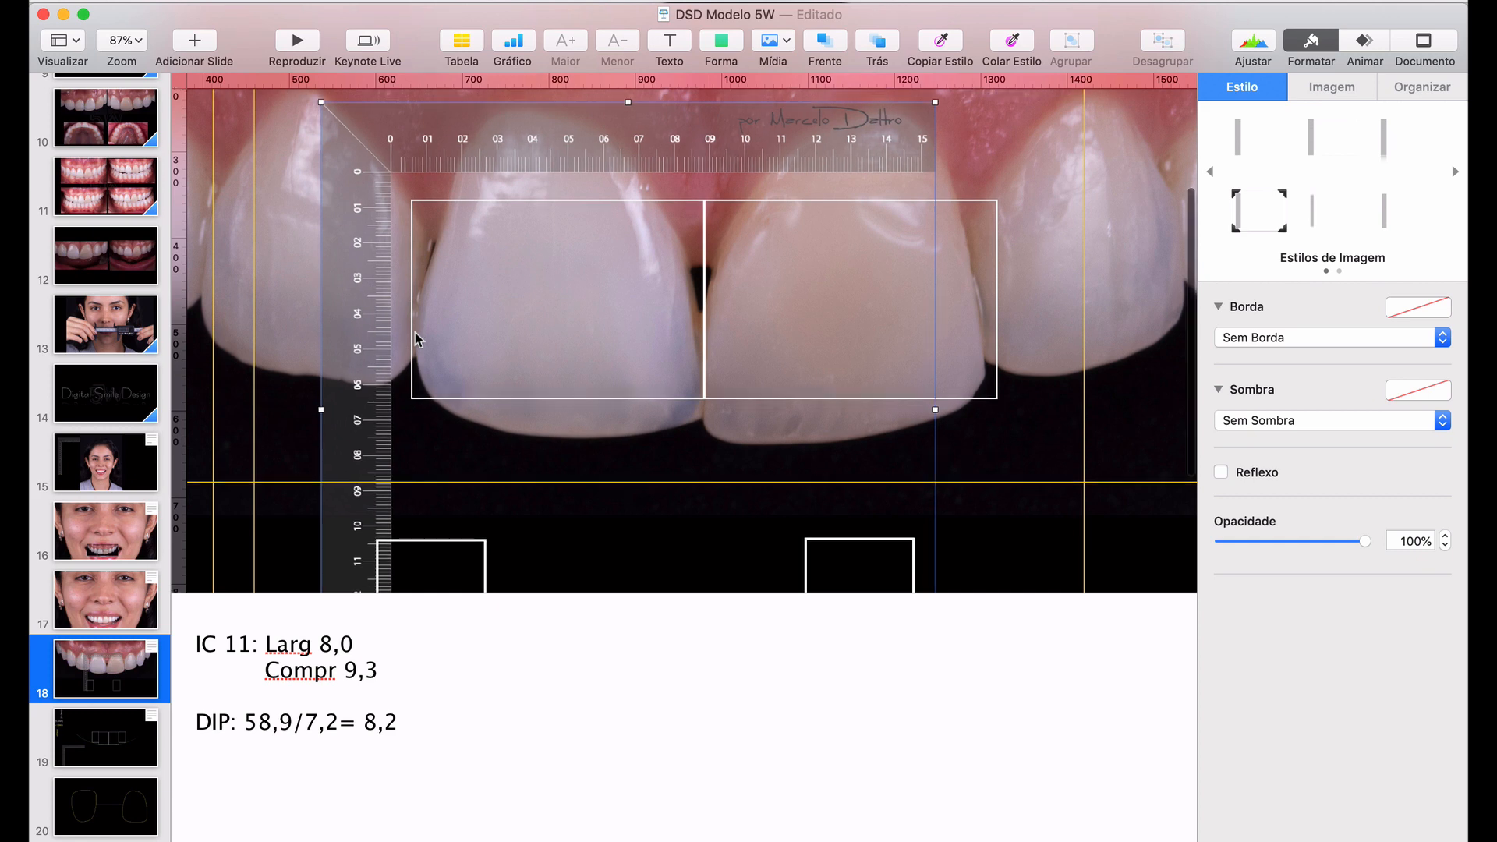
key(Right)
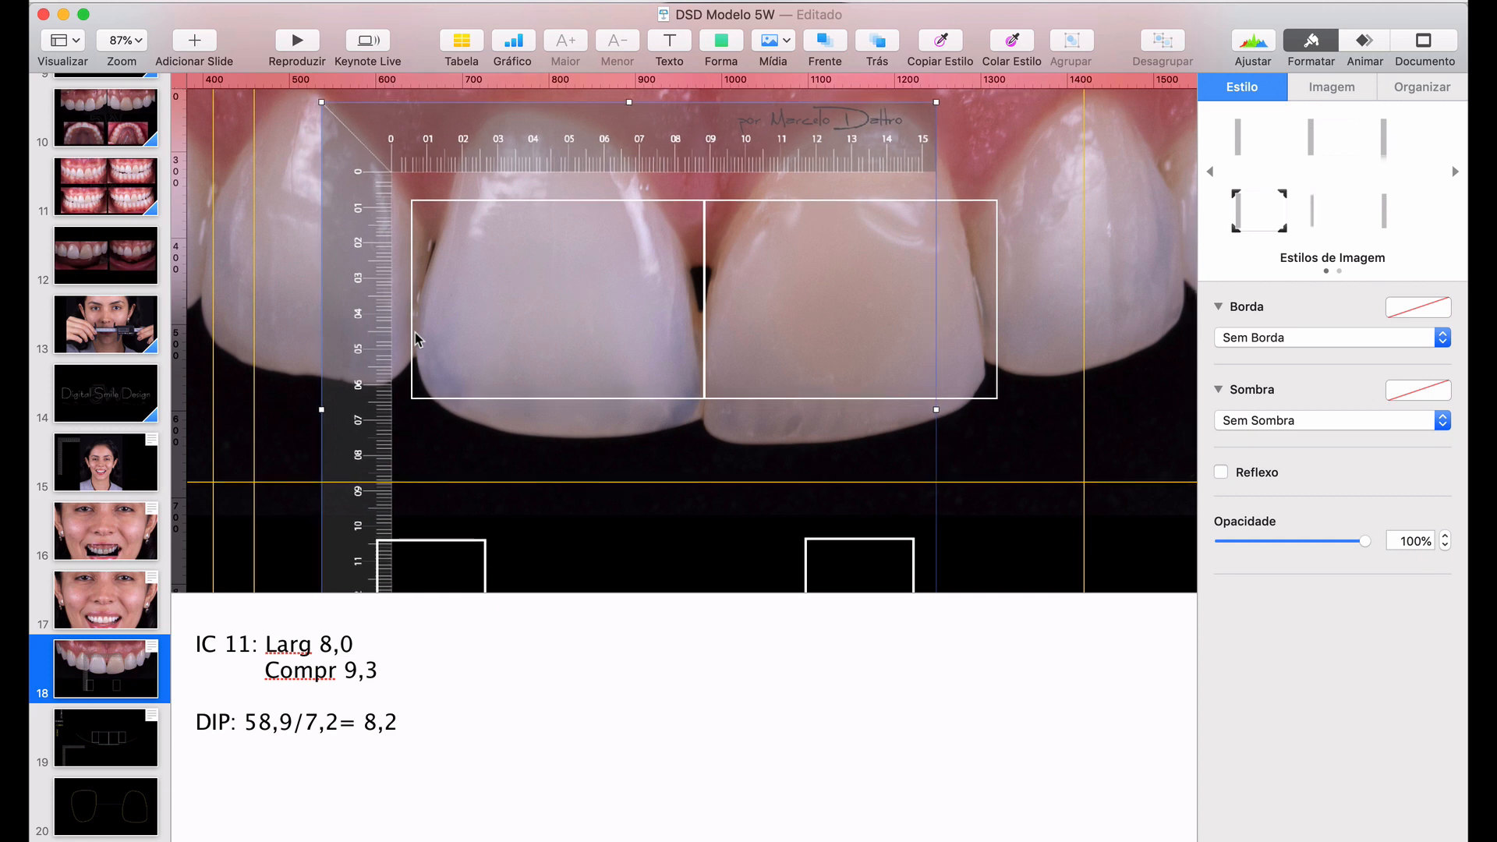
Select both incisor rectangles and nudge them together 4 pt to the right to centre them on the teeth
click(755, 428)
click(779, 399)
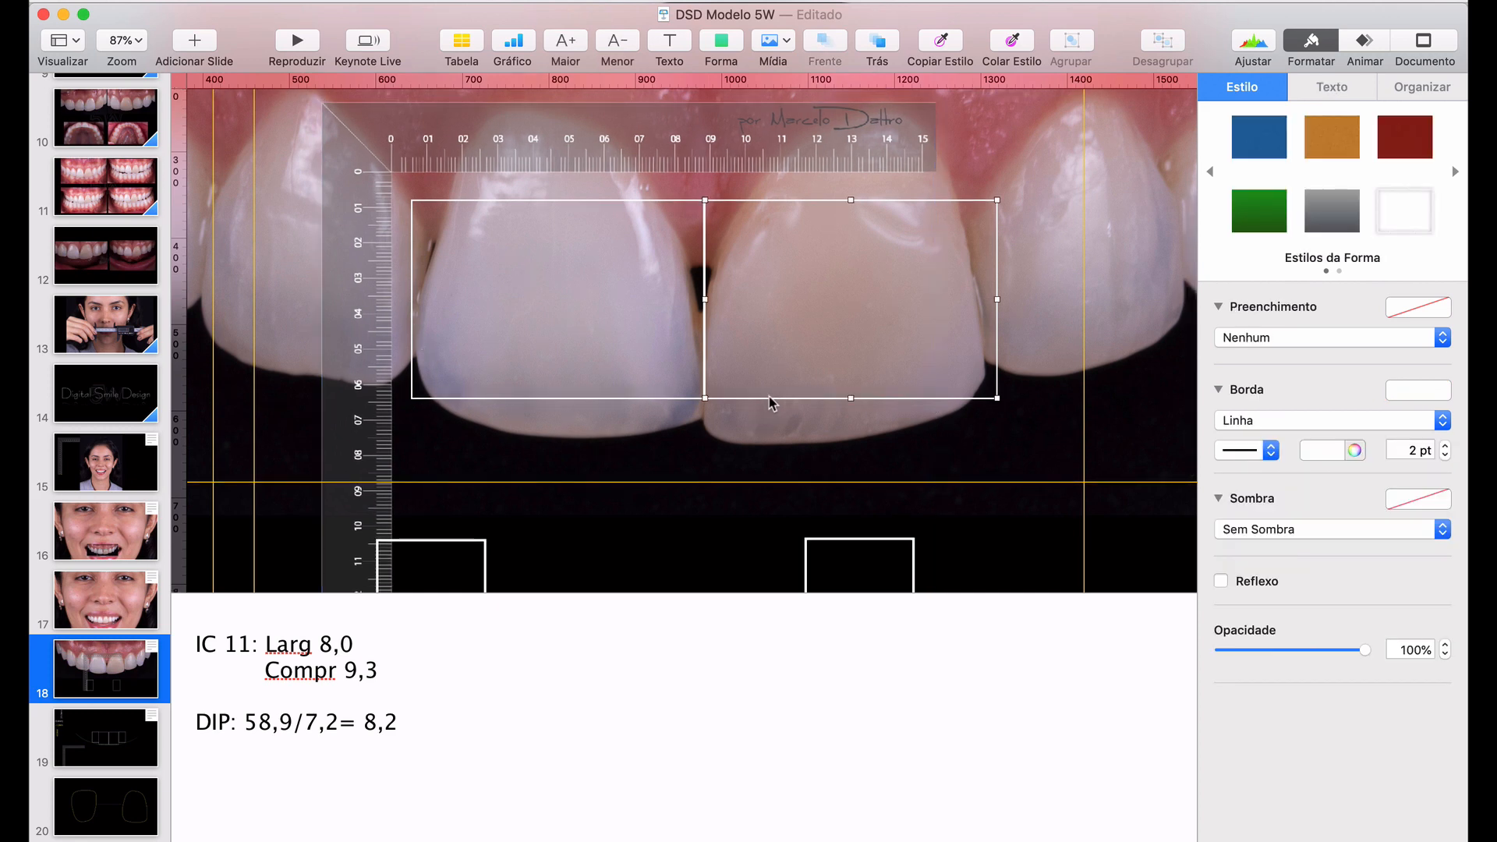
shift+click(672, 398)
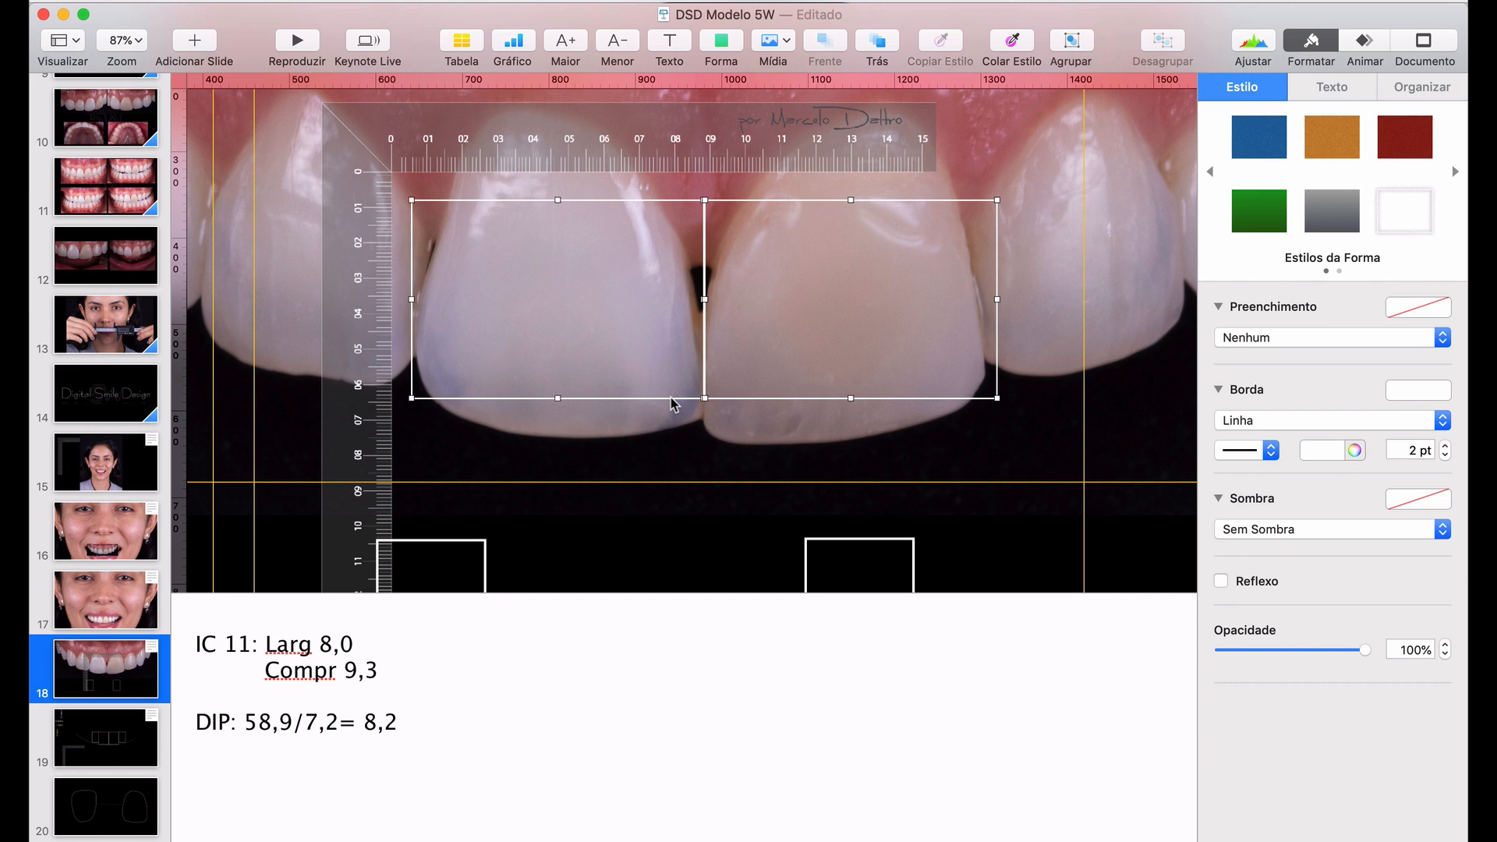
key(Right)
key(Right)
key(Right)
key(Right)
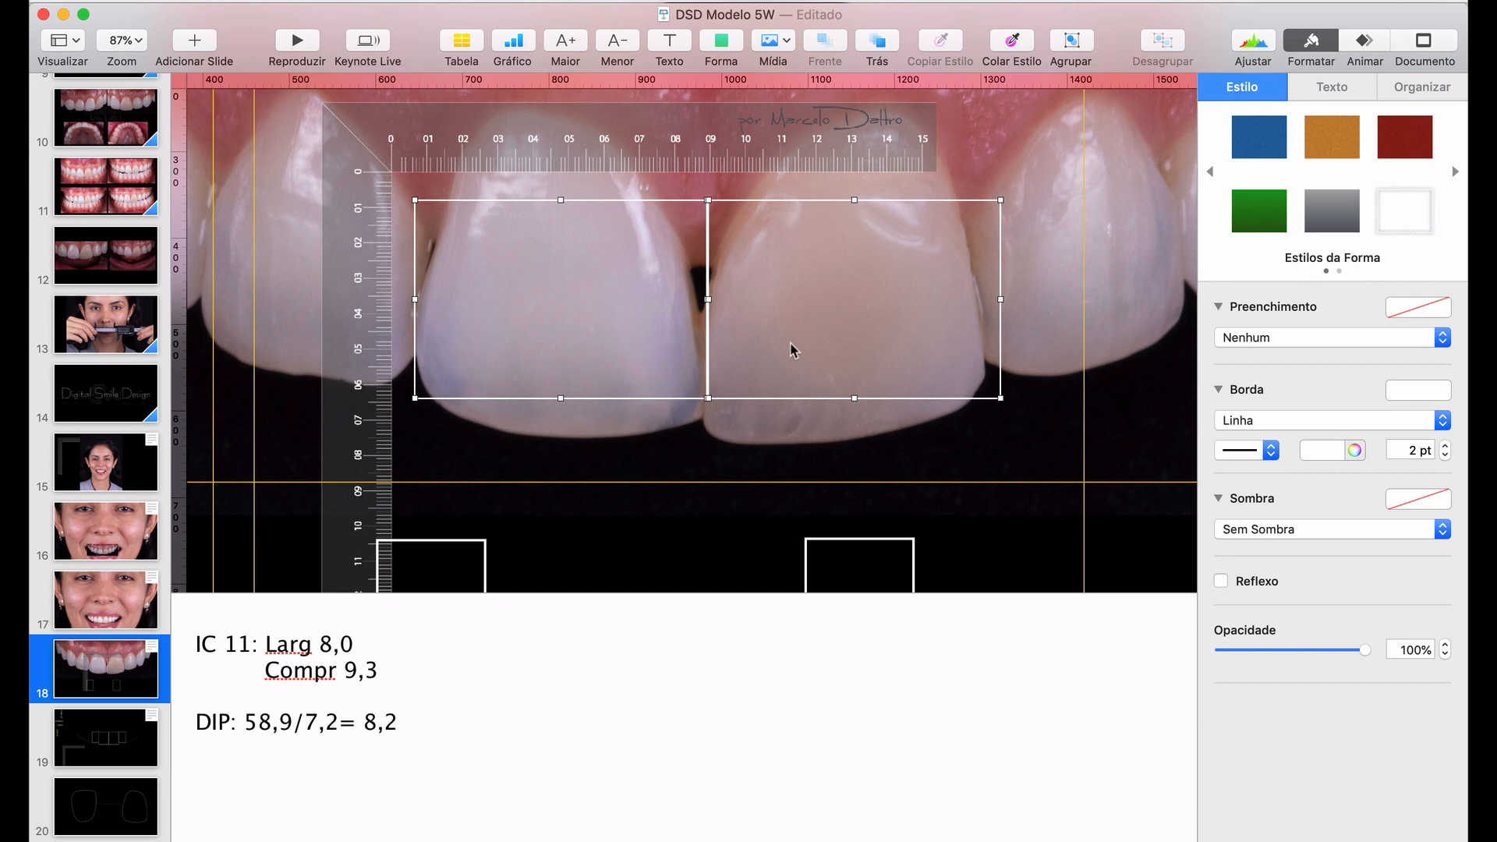
Move the ruler image away from the incisor rectangles to the upper-left area of the smile photo
click(971, 458)
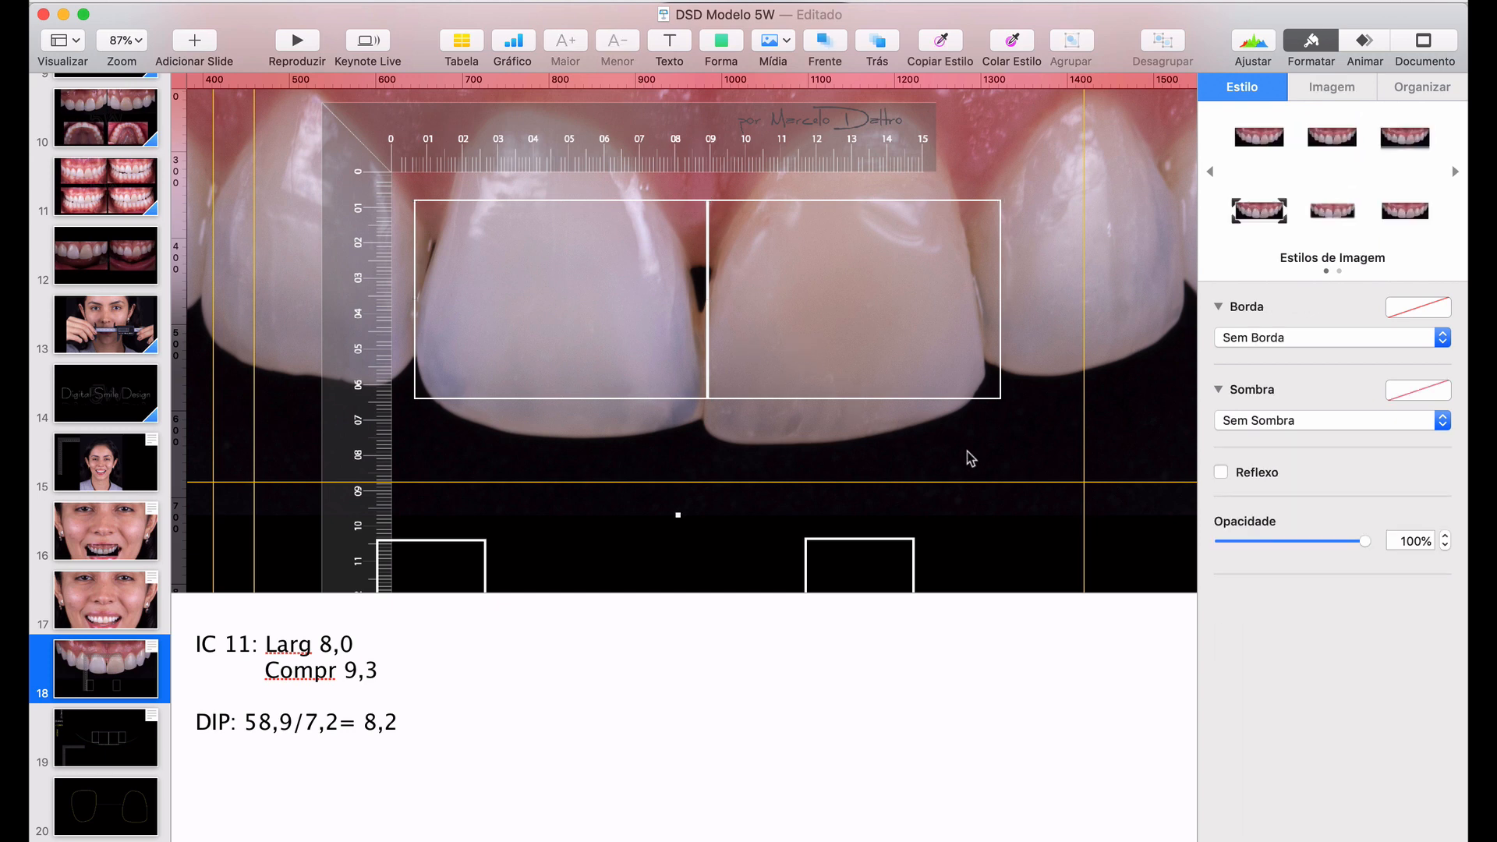
scroll(971, 458, down, 5)
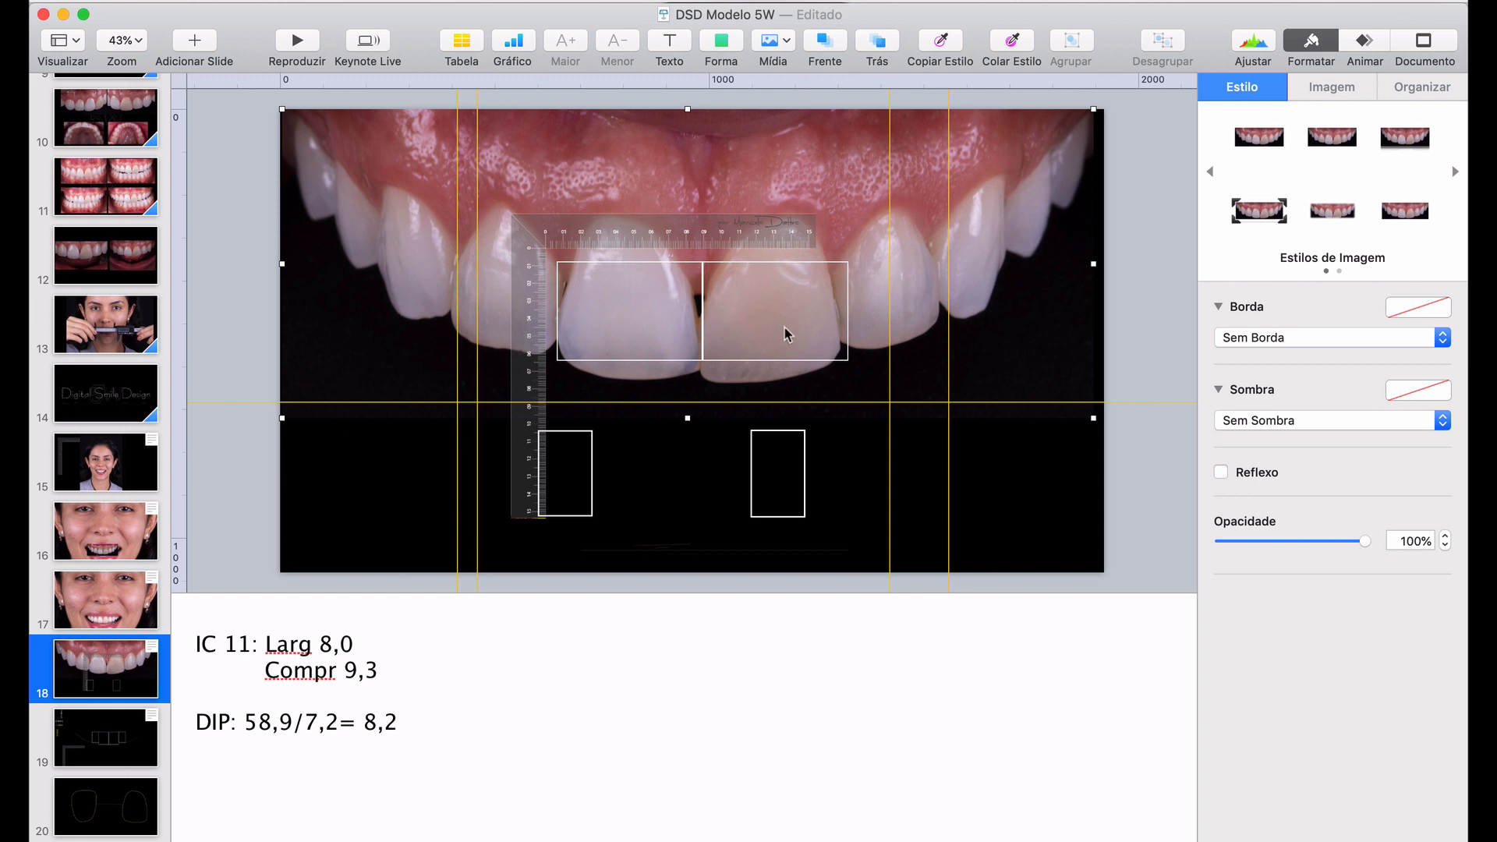
drag(717, 234, 575, 150)
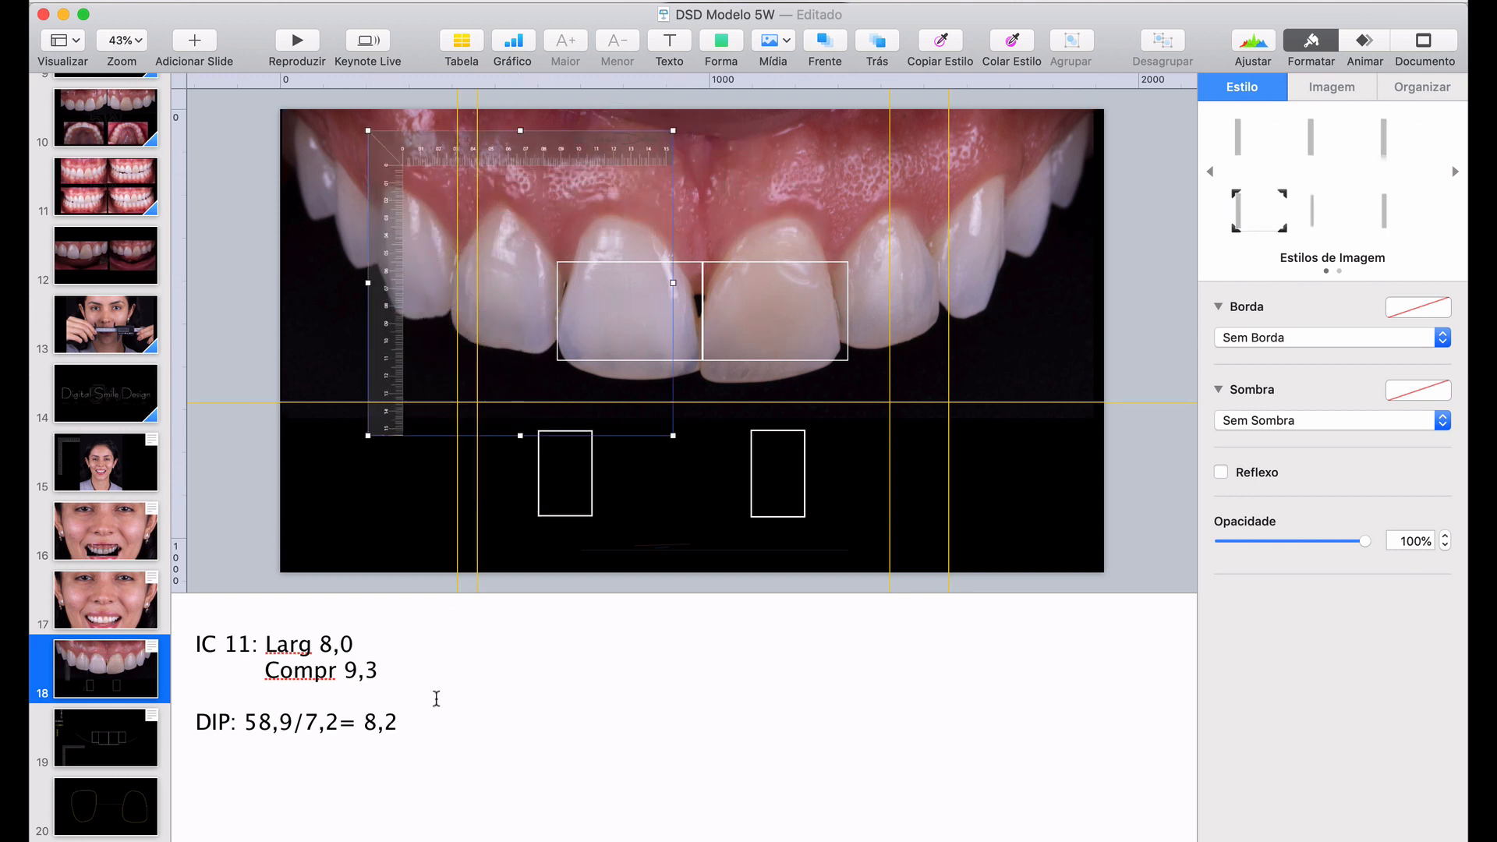
Add "(larg desejada dos centrais)" after 8,2 on the DIP line in the presenter notes
click(433, 716)
key(Return)
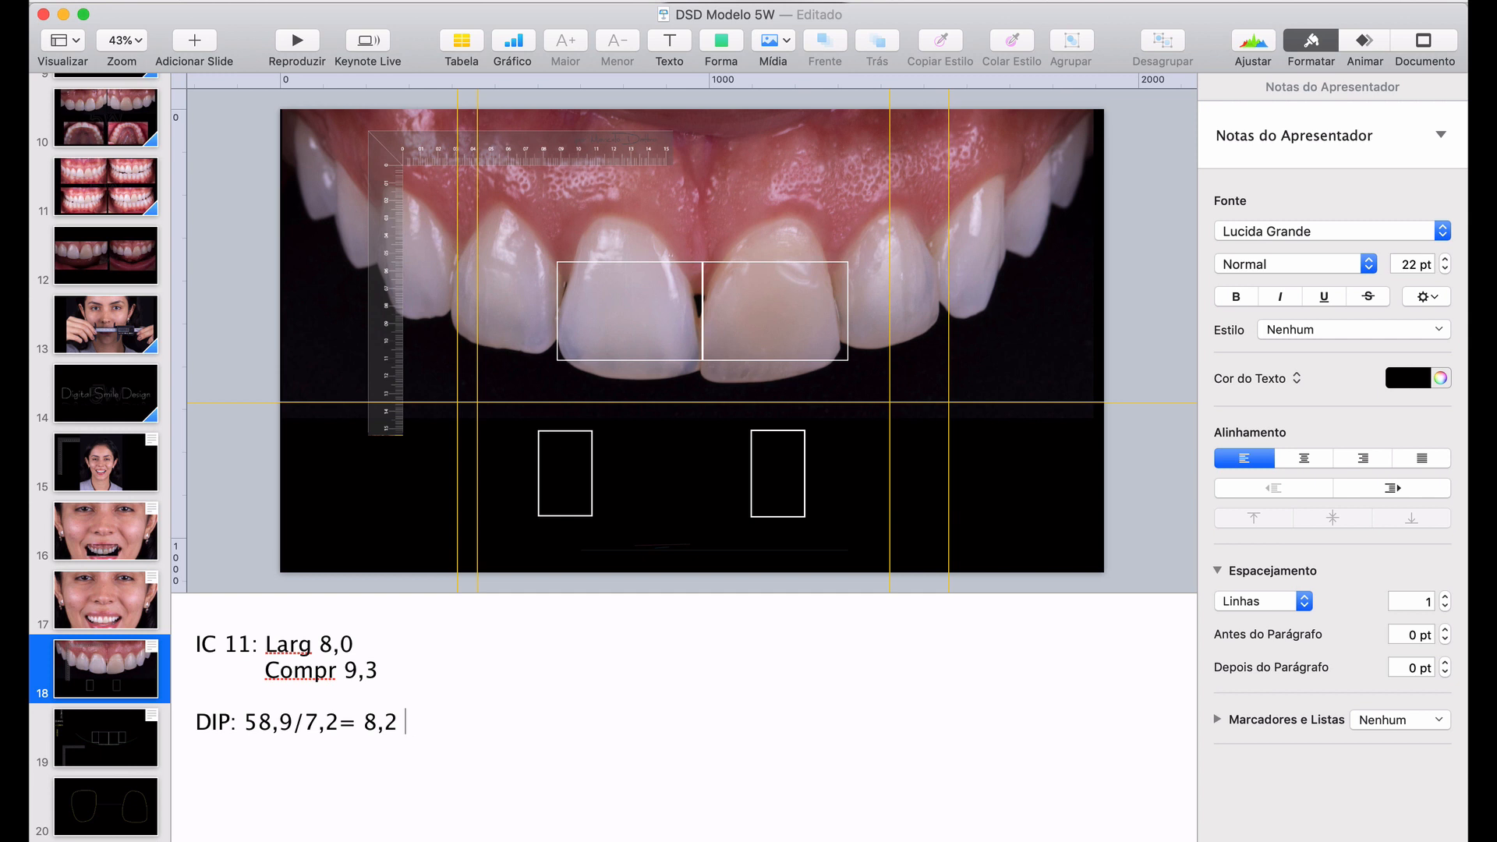
text((larg desejada do)
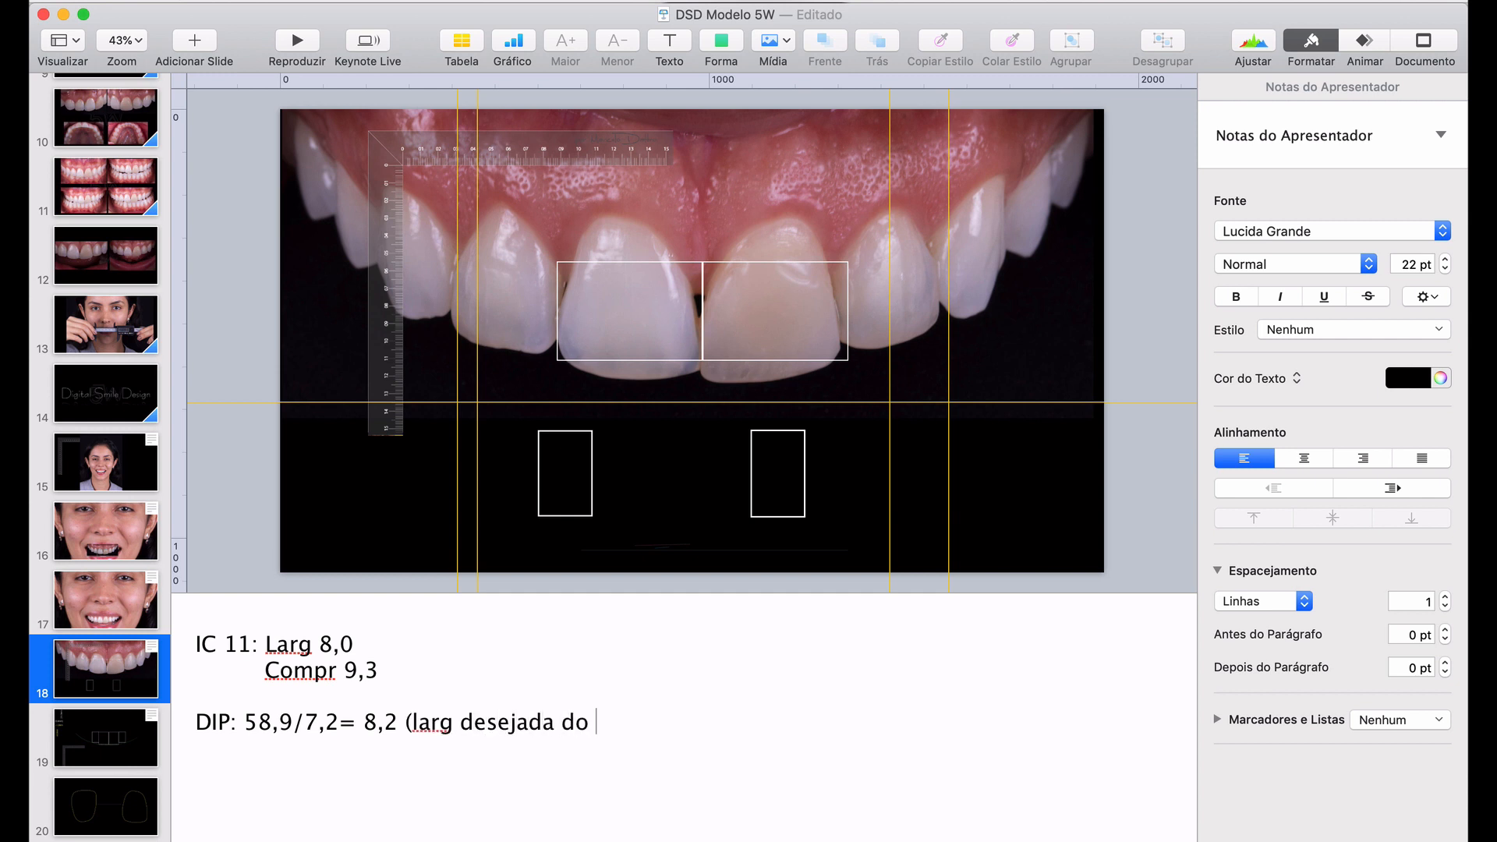
key(BackSpace)
text(s centrais))
Look up the central incisor length formula under passo 04 in Livro Planejamento Estético.pdf, and switch to the Calculator
key(ctrl+Right)
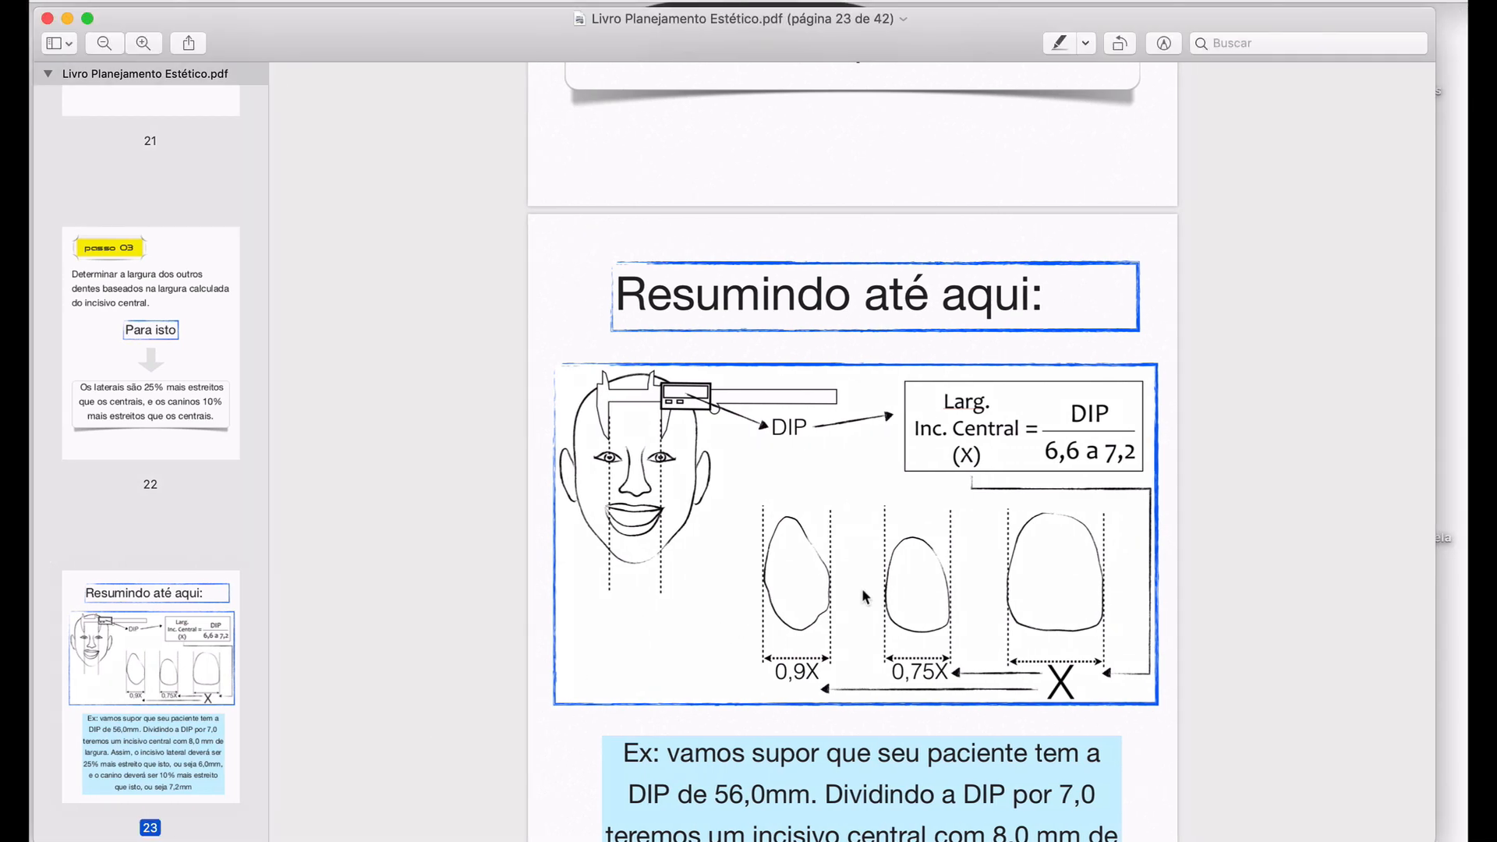
scroll(864, 597, down, 15)
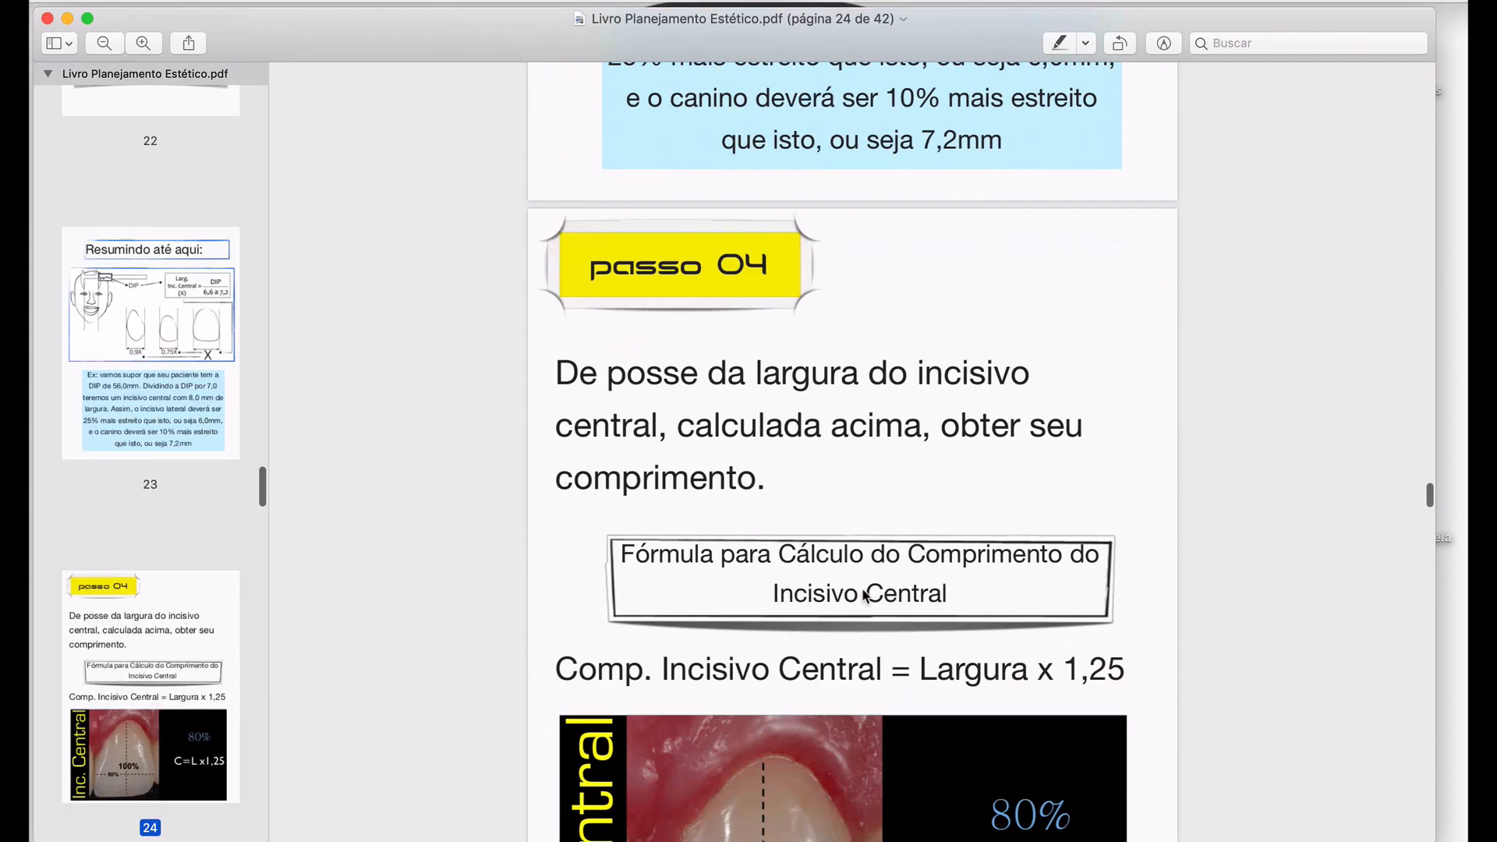
scroll(864, 596, up, 2)
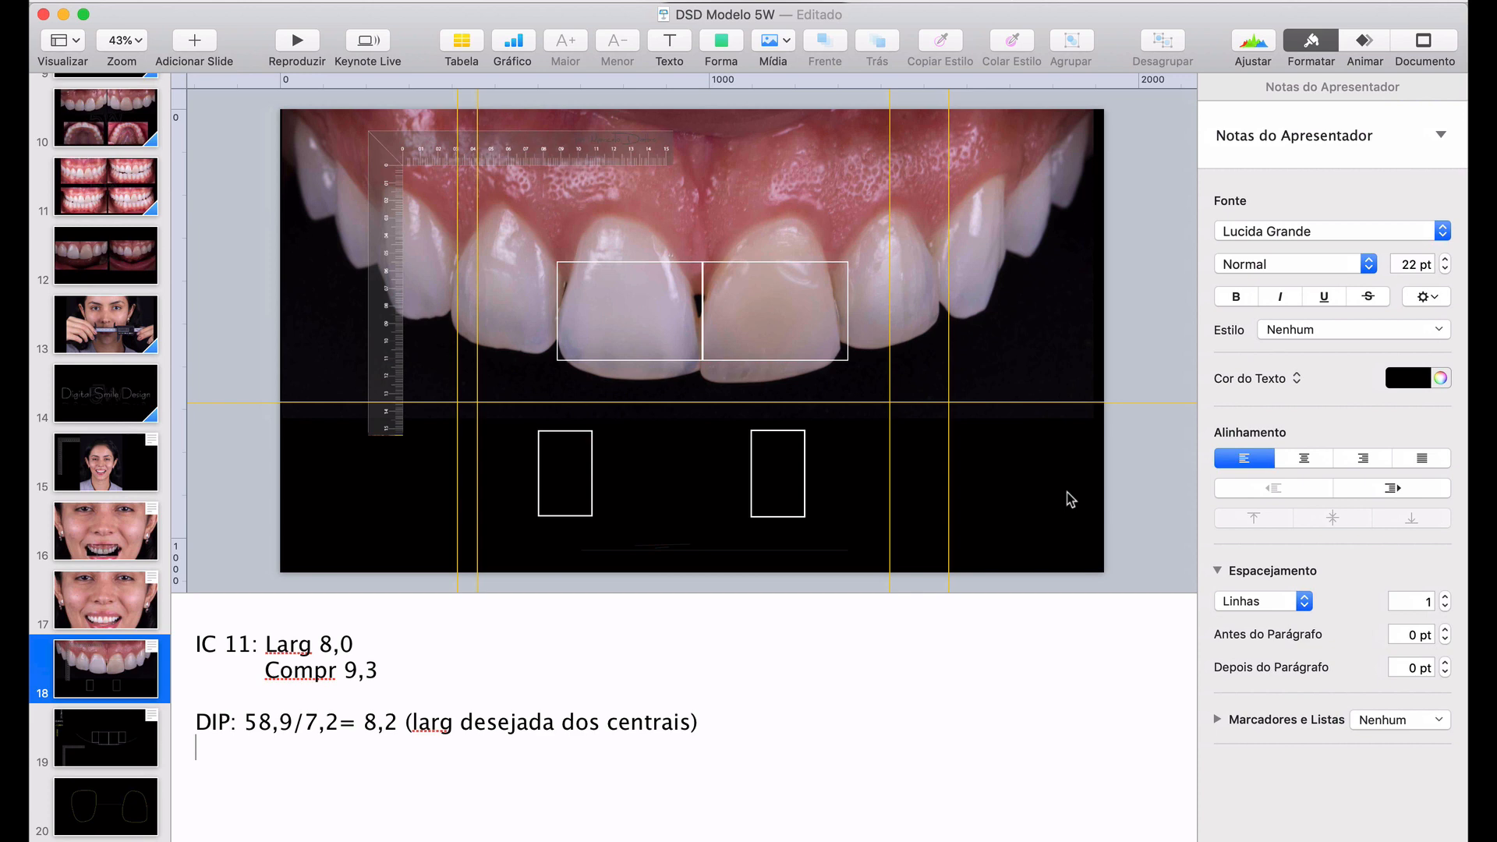
key(ctrl+Up)
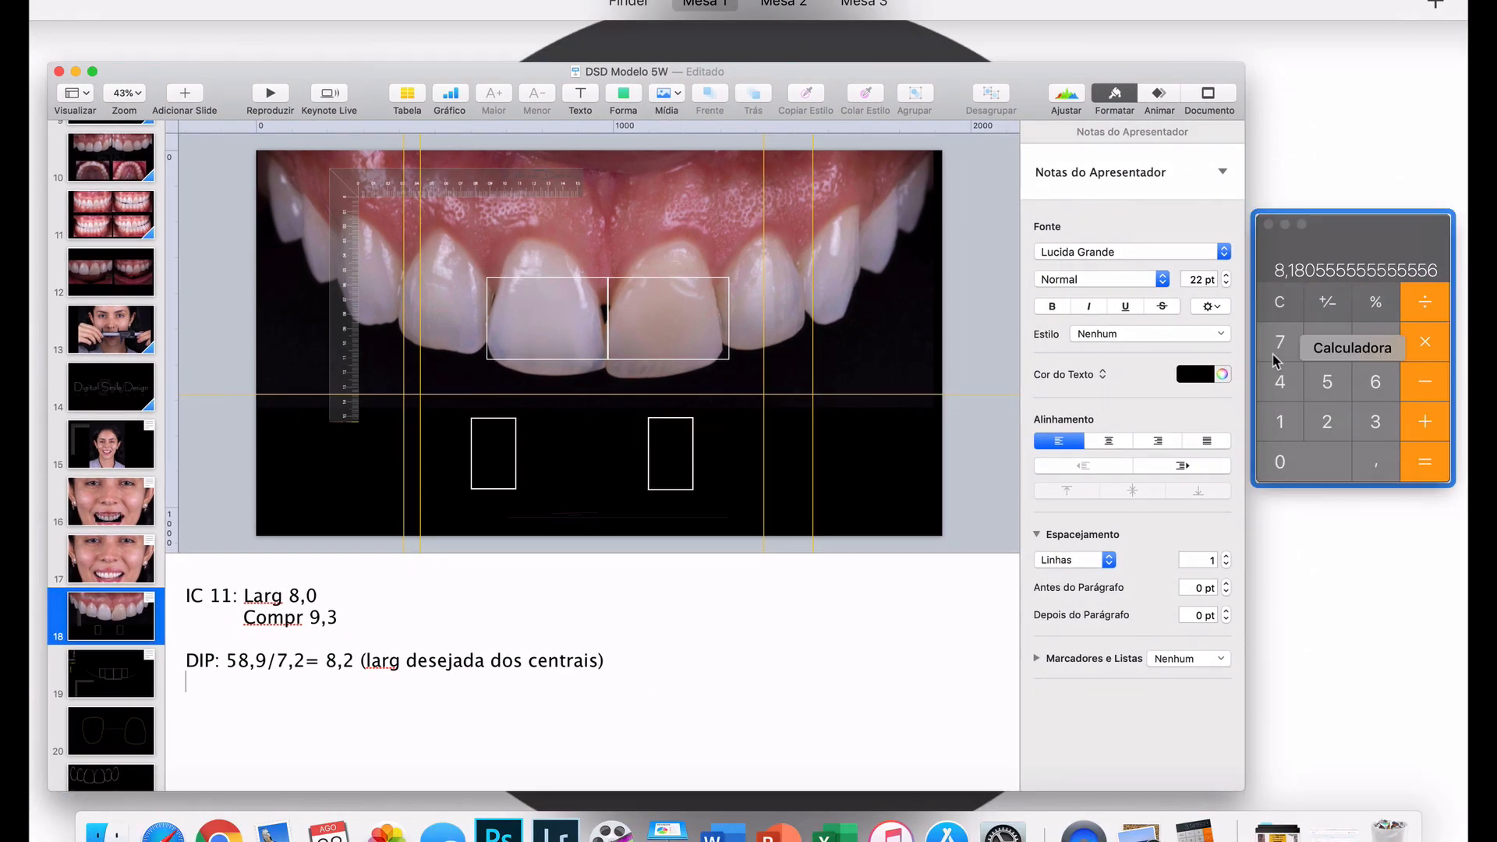
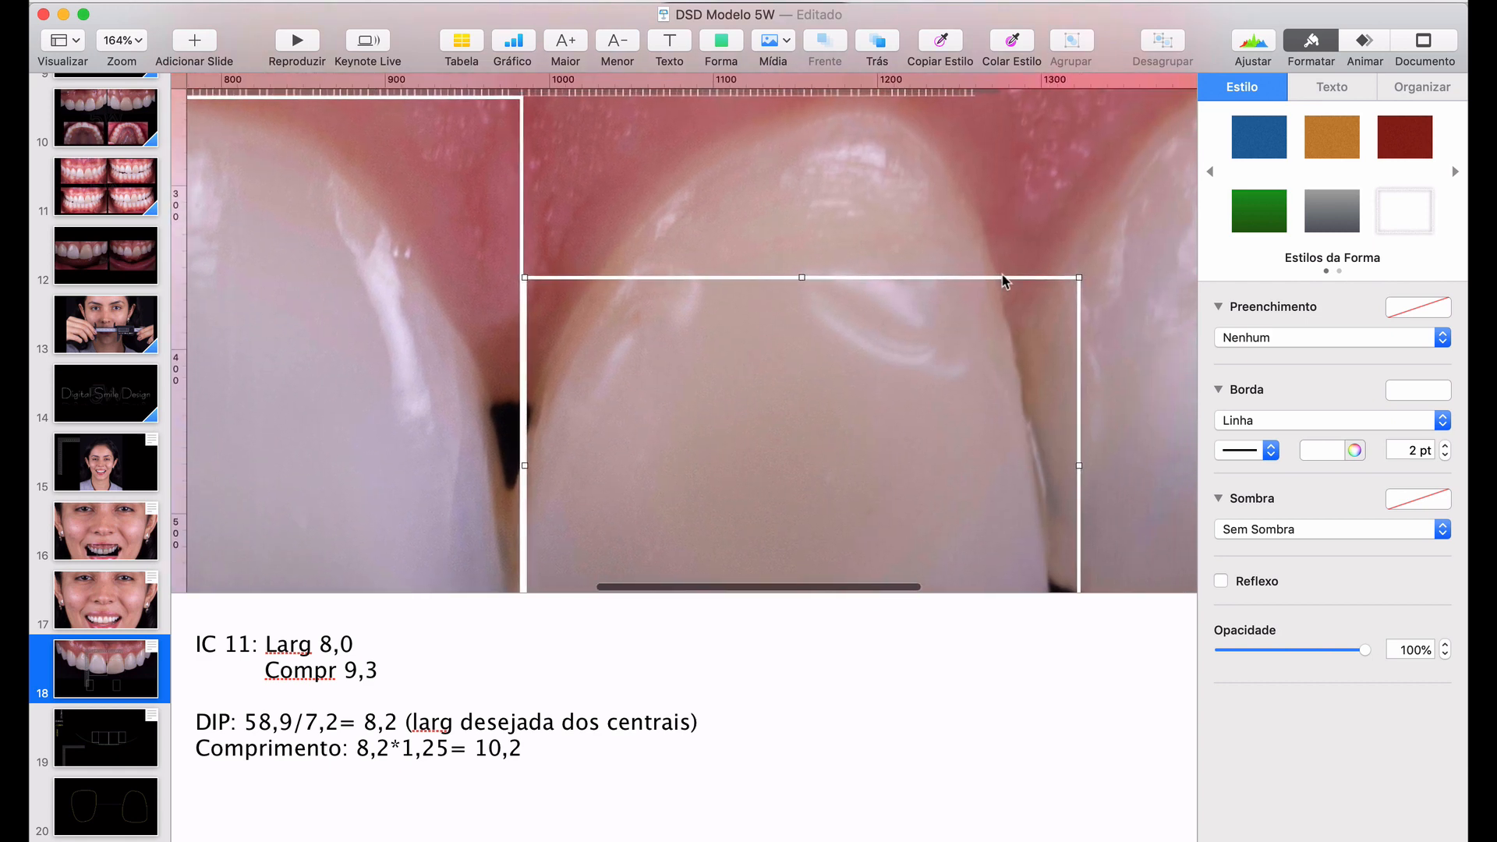
Stretch the upper and lower edges of the right incisor rectangle to align with the taller left incisor rectangle
drag(800, 275, 787, 180)
scroll(785, 334, down, 10)
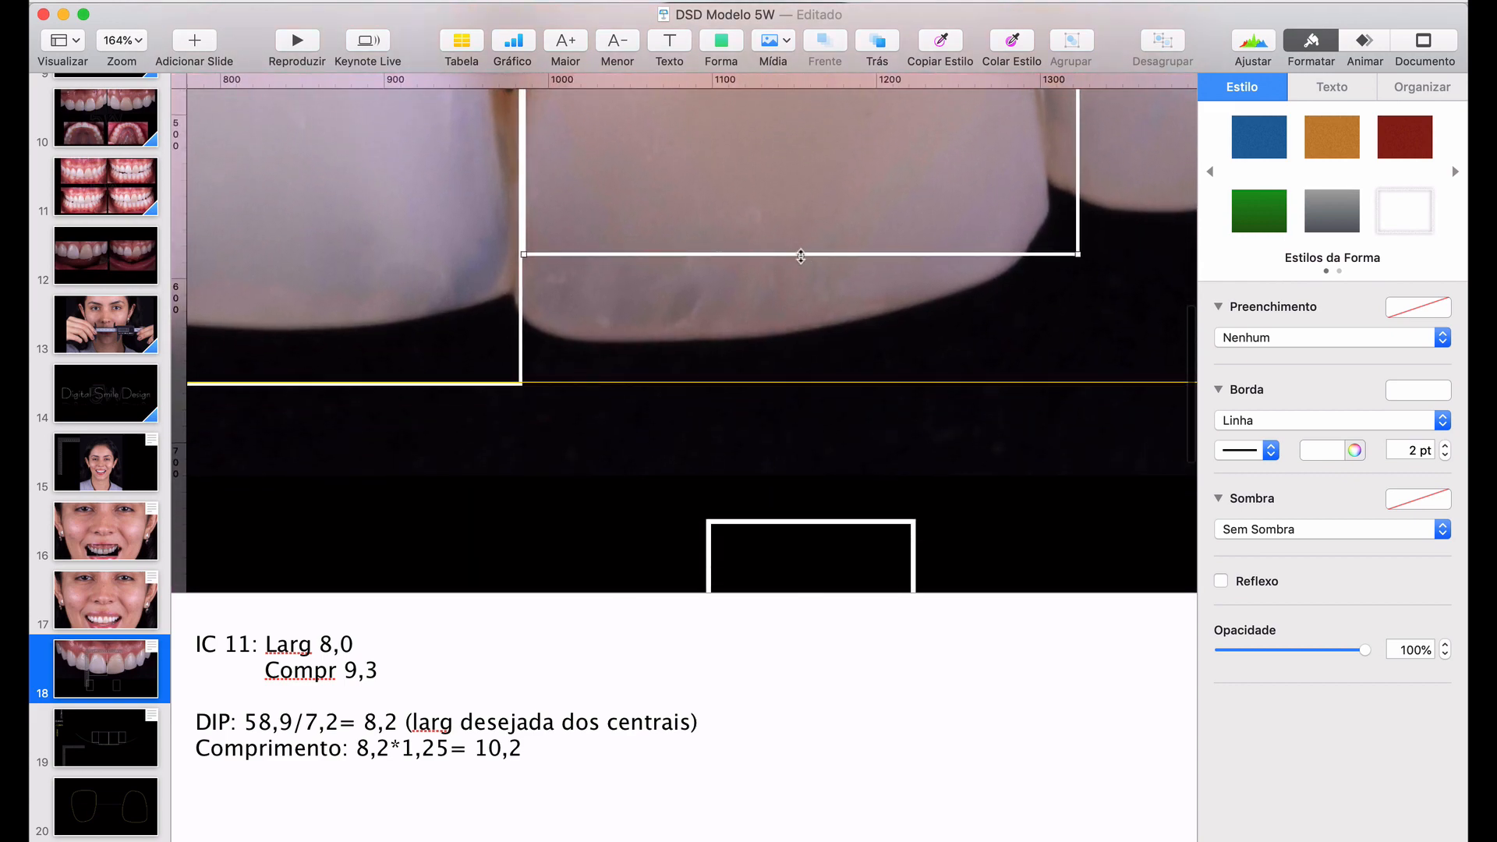
drag(801, 256, 796, 379)
scroll(777, 355, up, 5)
scroll(777, 355, down, 8)
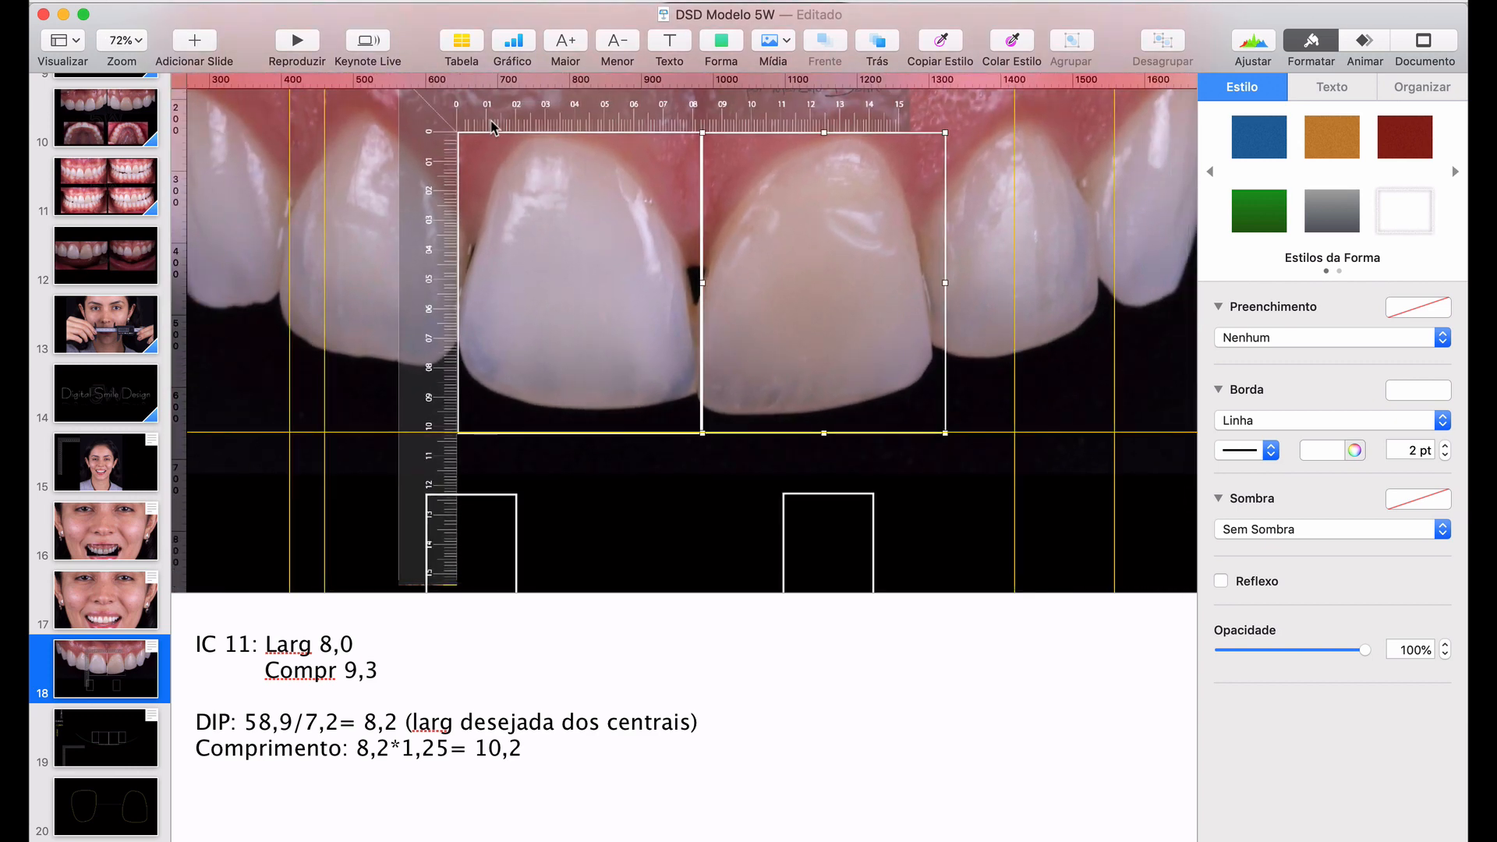
Place the ruler's zero at the left central incisor's incisal edge and measure the gap to its rectangle's bottom
drag(393, 147, 561, 398)
scroll(546, 397, up, 5)
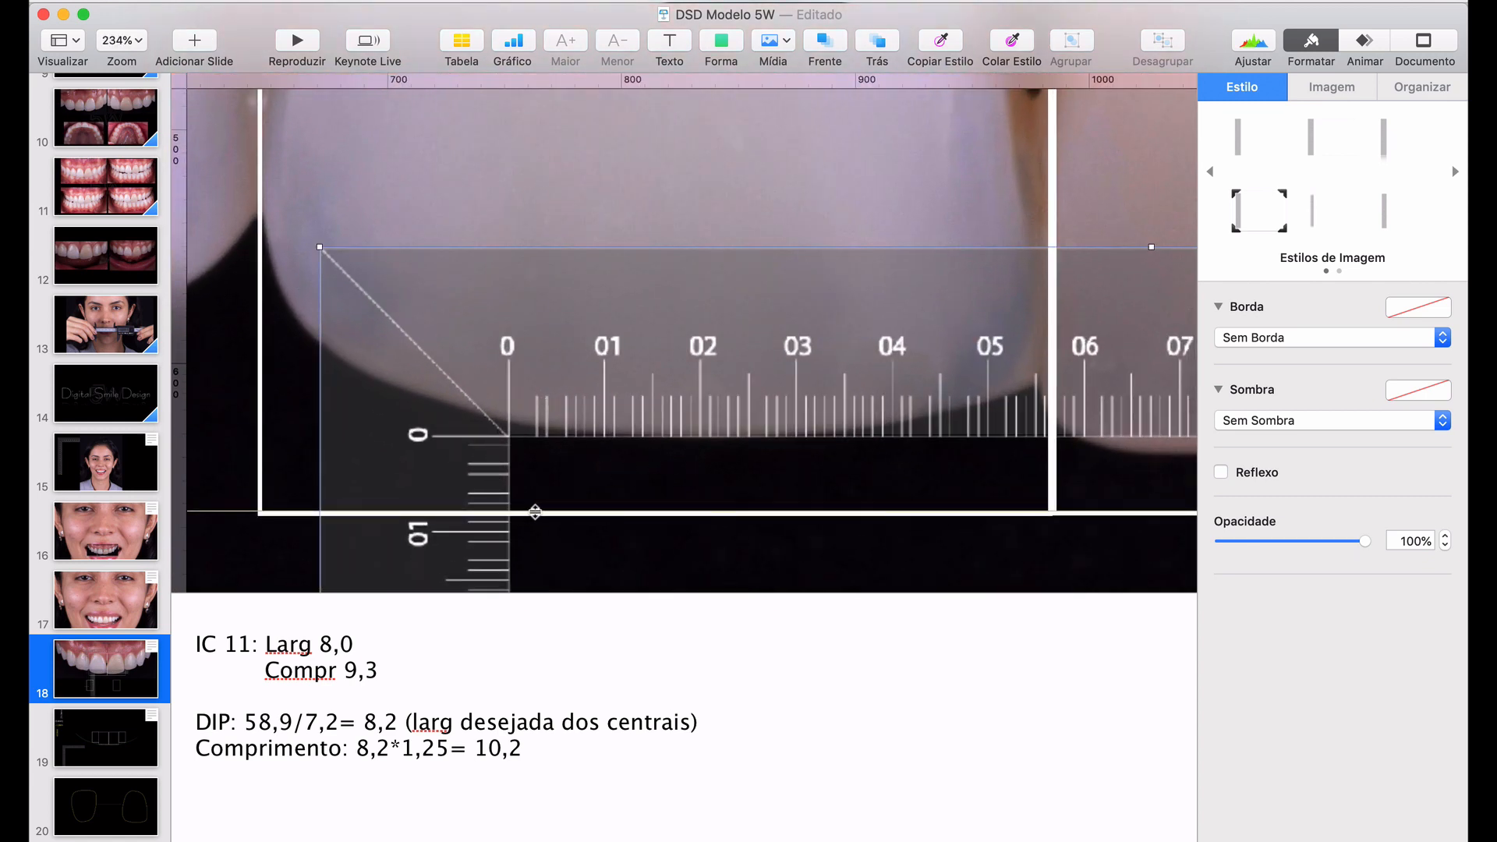
scroll(535, 511, down, 10)
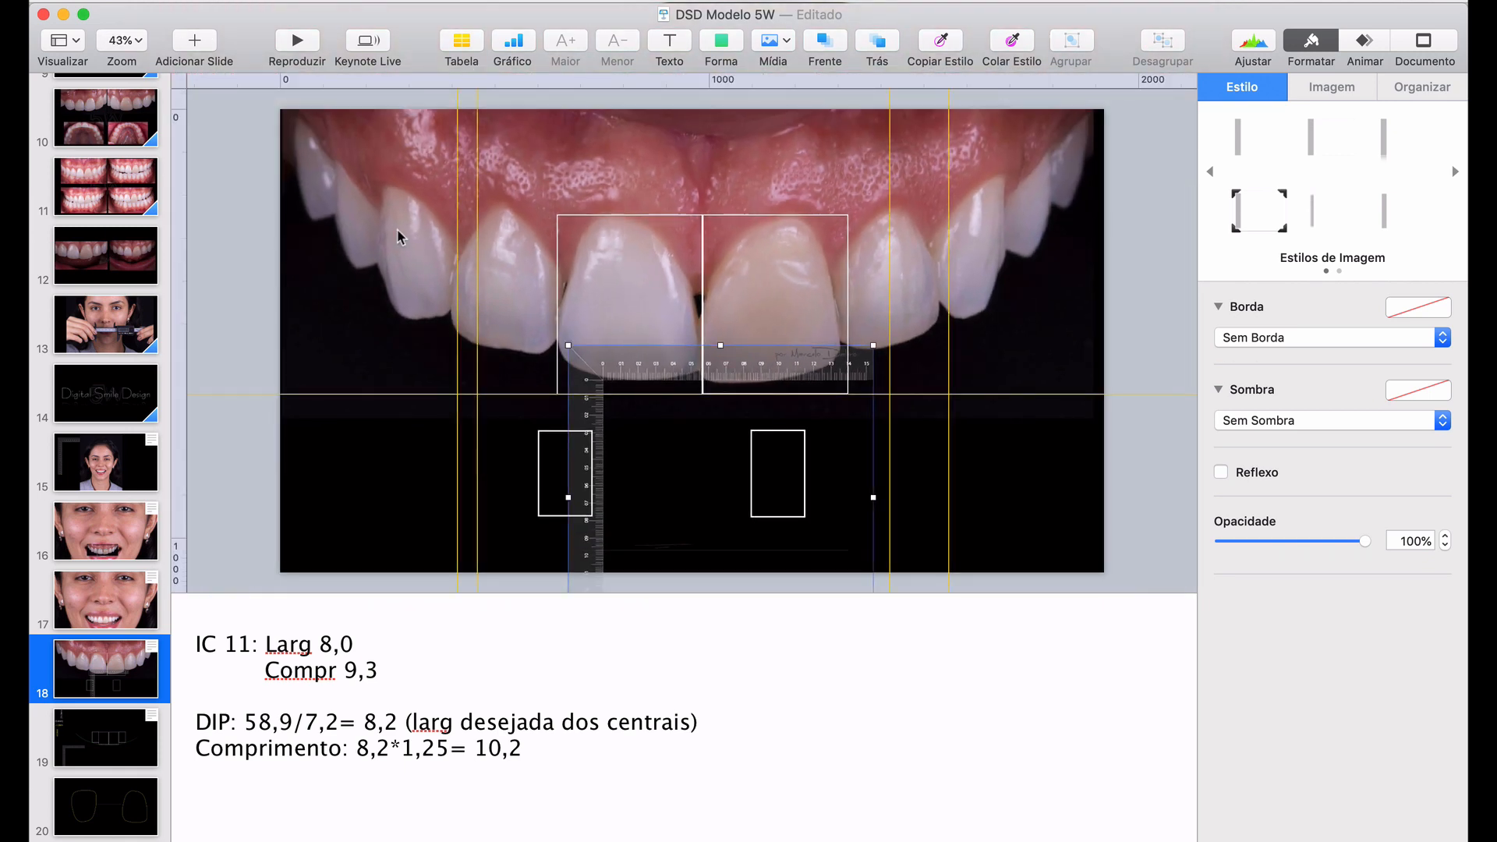
click(393, 221)
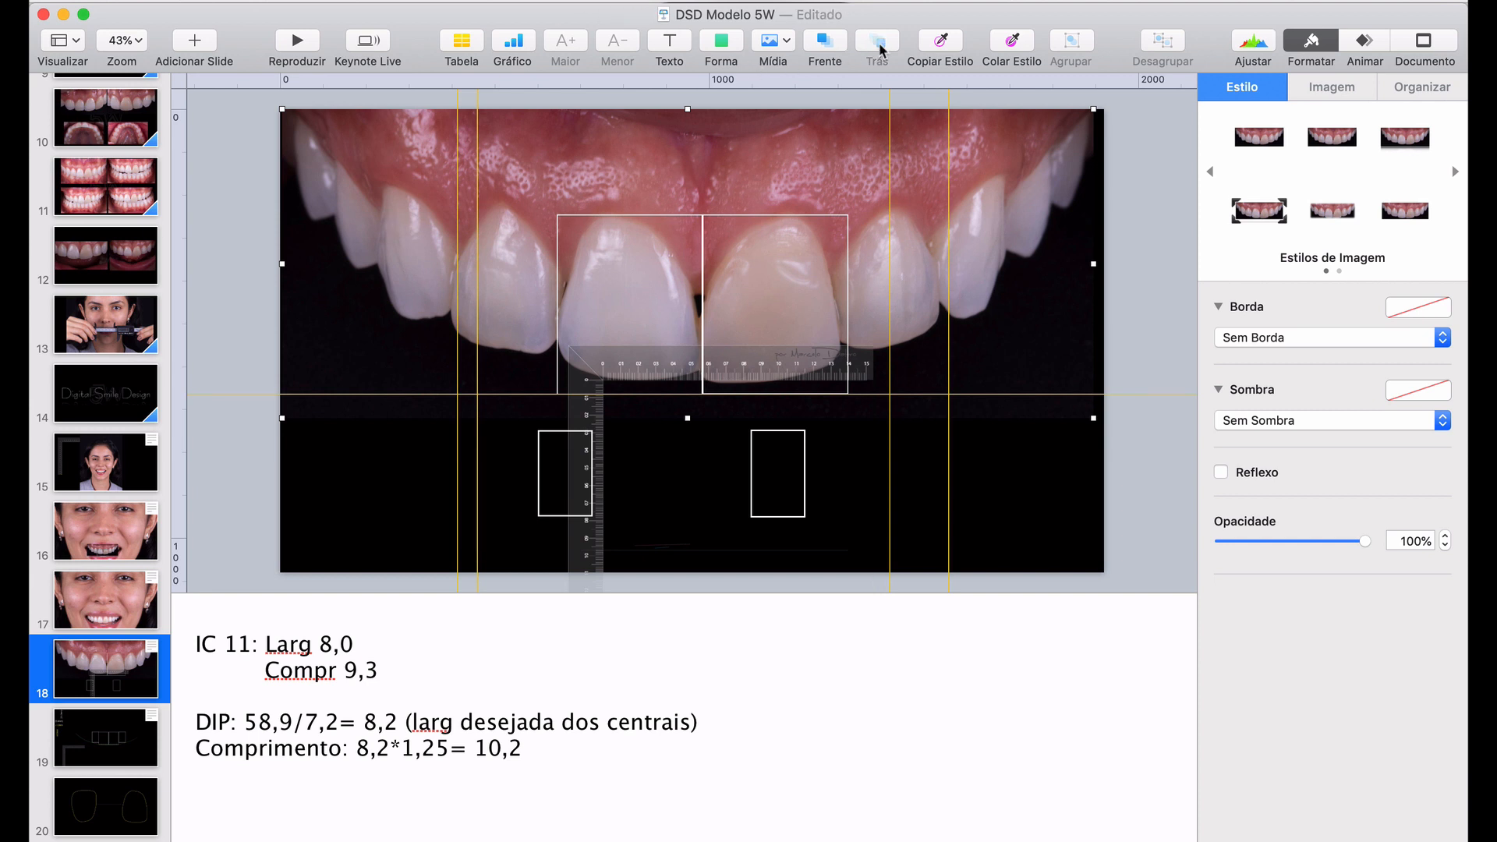
Copy the yellow +1,3mm label from slide 19 to slide 18 and place it just below the left incisor rectangle
click(95, 733)
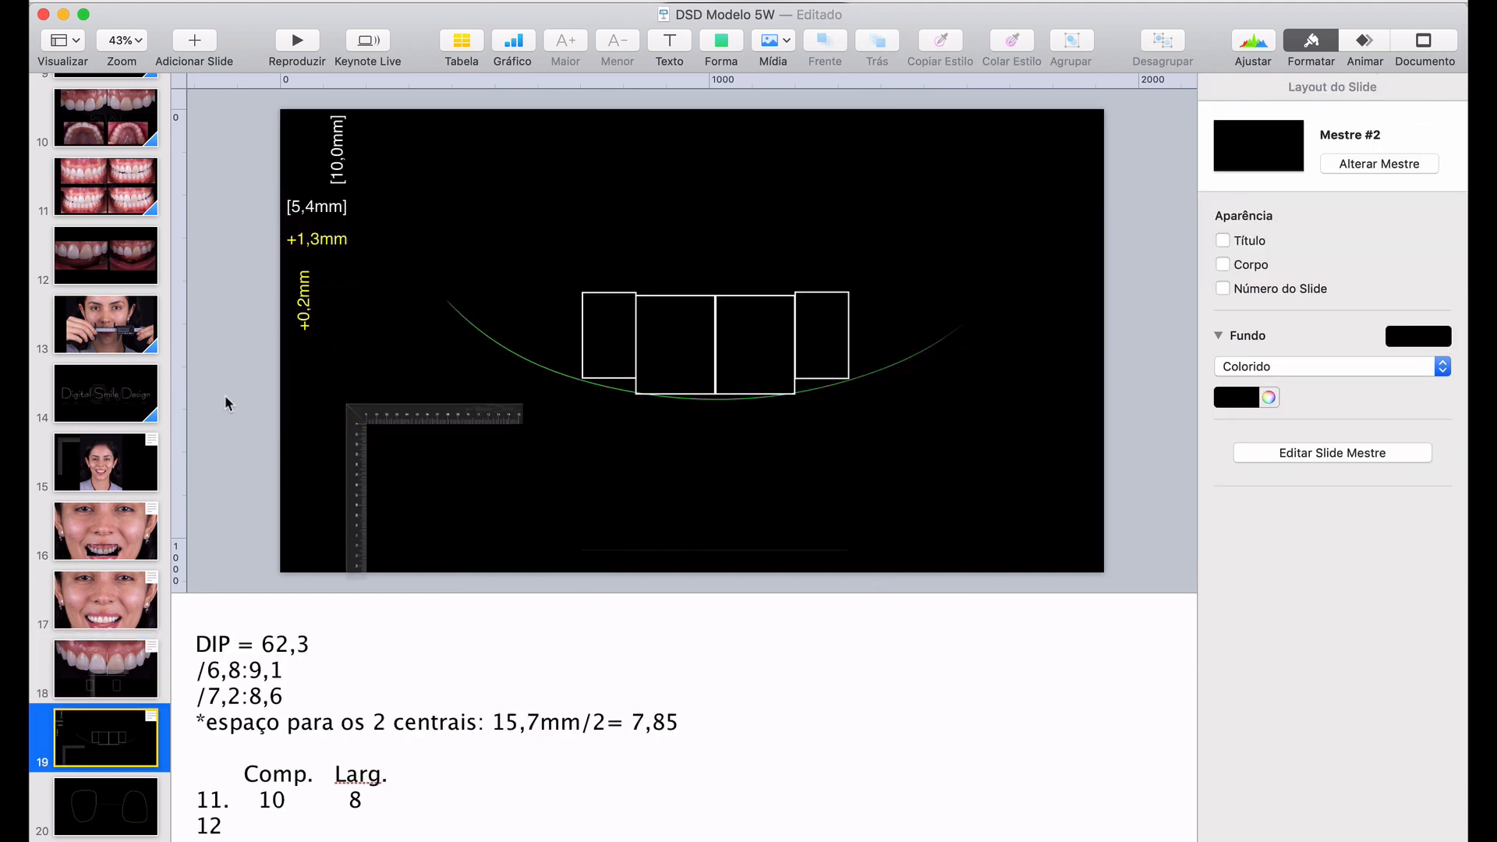
click(334, 246)
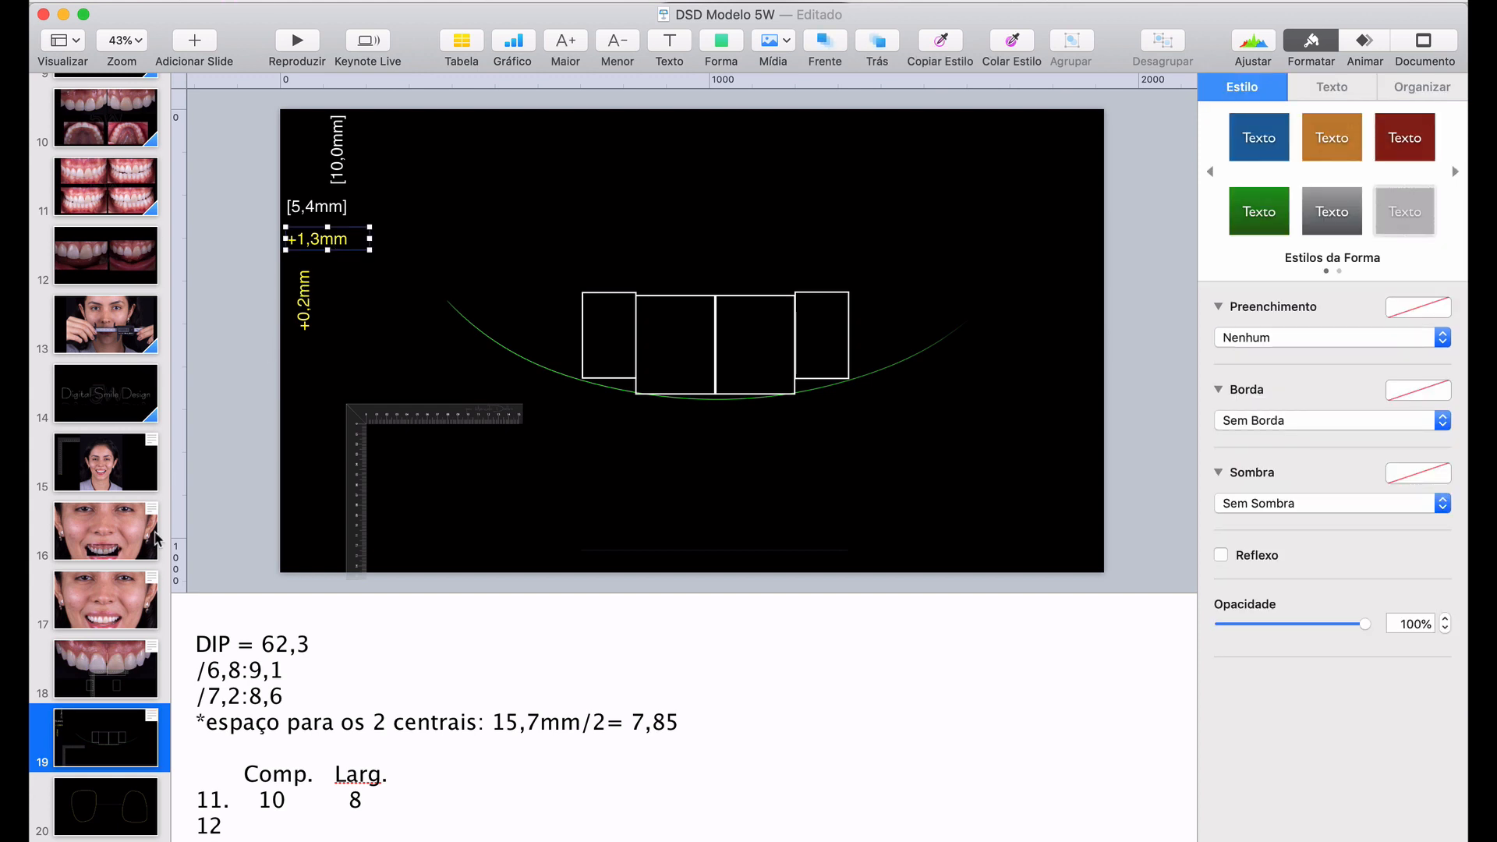
click(107, 688)
key(super+v)
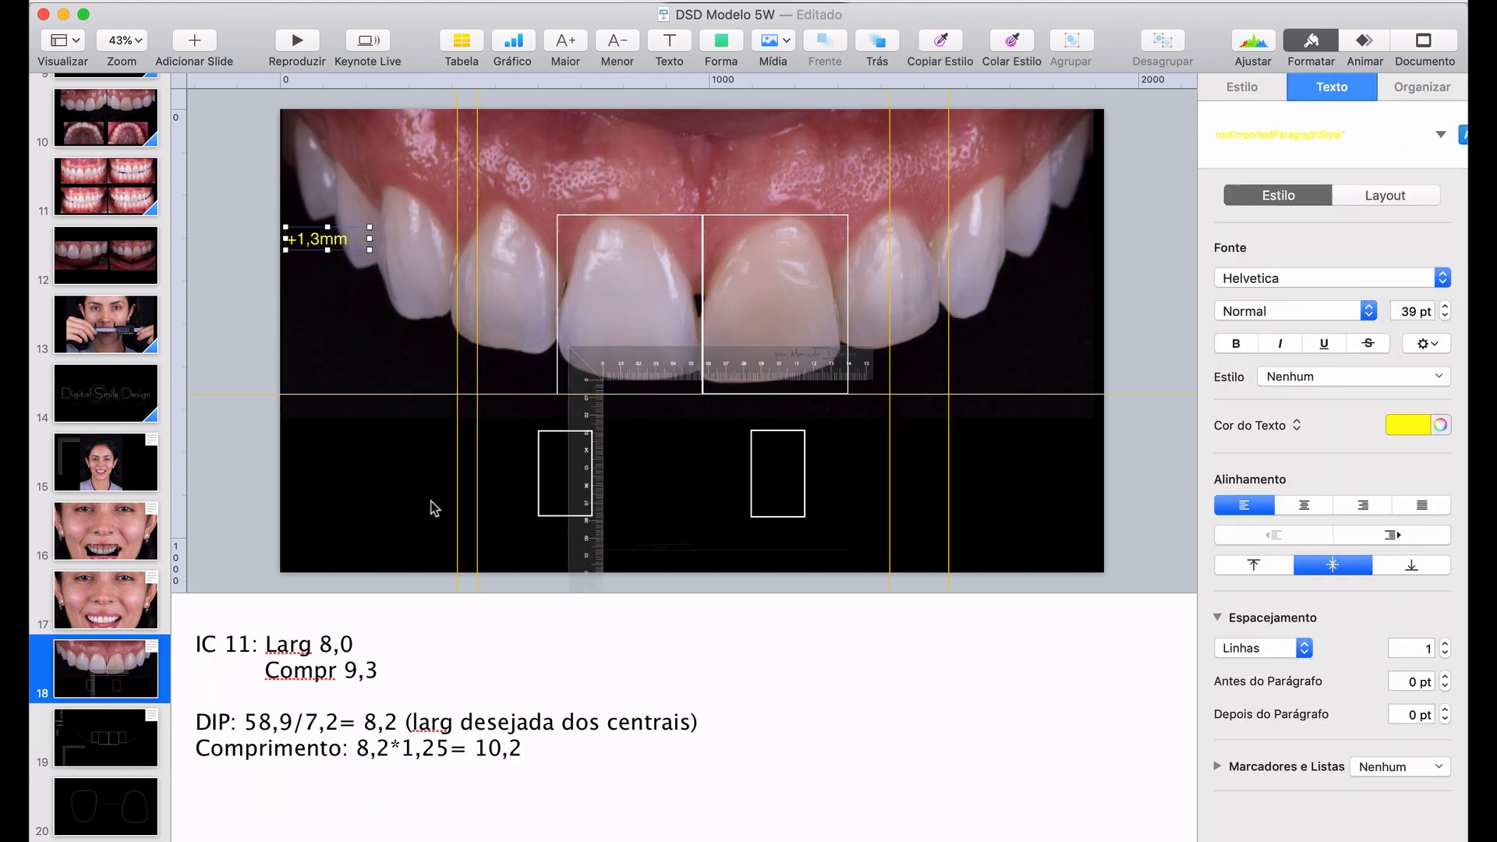
drag(316, 247, 639, 405)
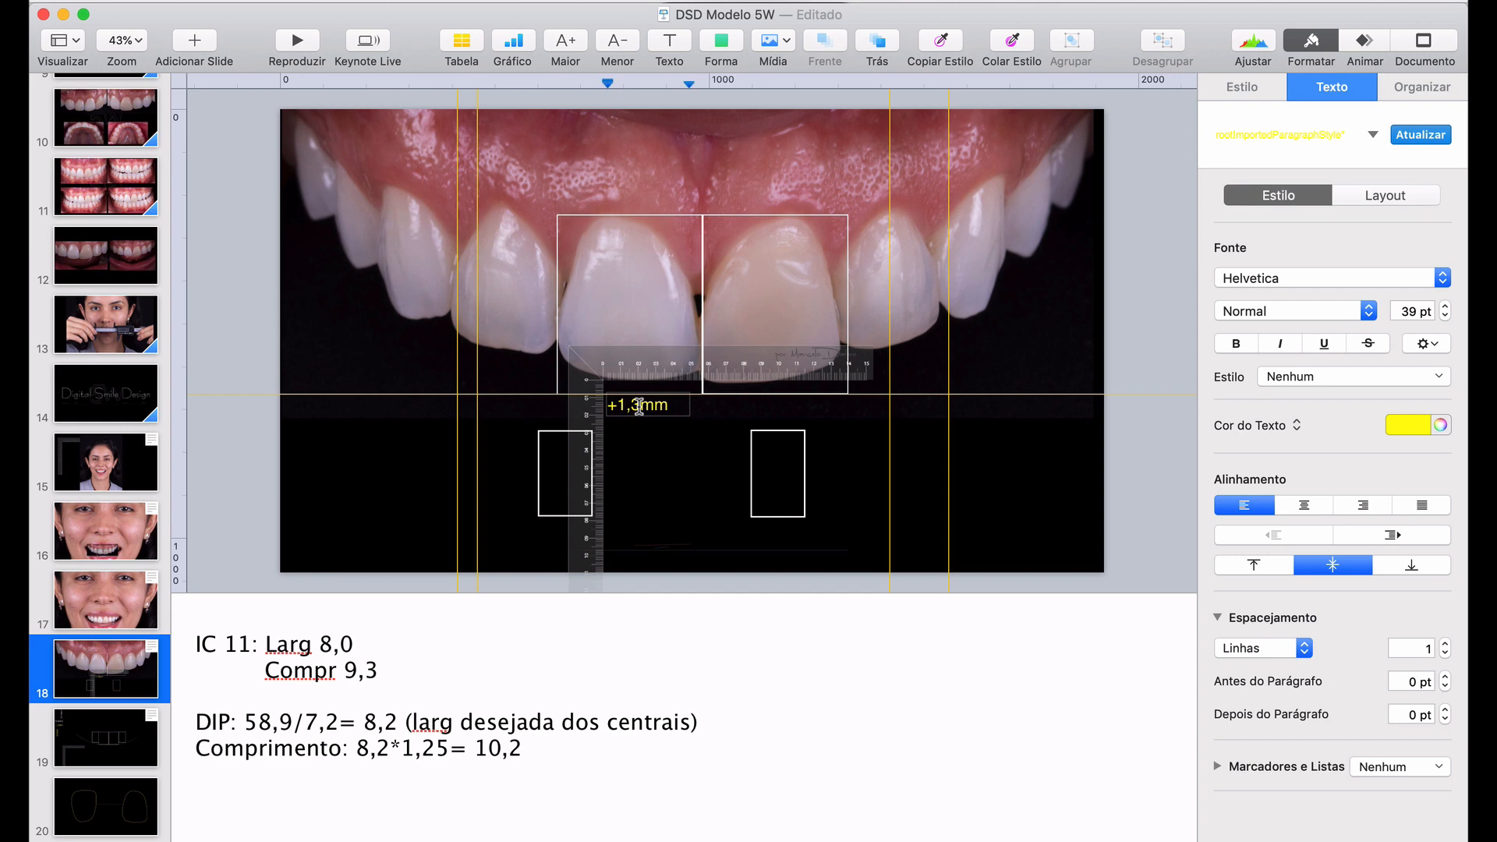
Change the pasted label below the left incisor rectangle to +0,8mm
click(638, 406)
key(BackSpace)
key(BackSpace)
key(BackSpace)
text(0,8)
click(650, 493)
scroll(650, 493, up, 3)
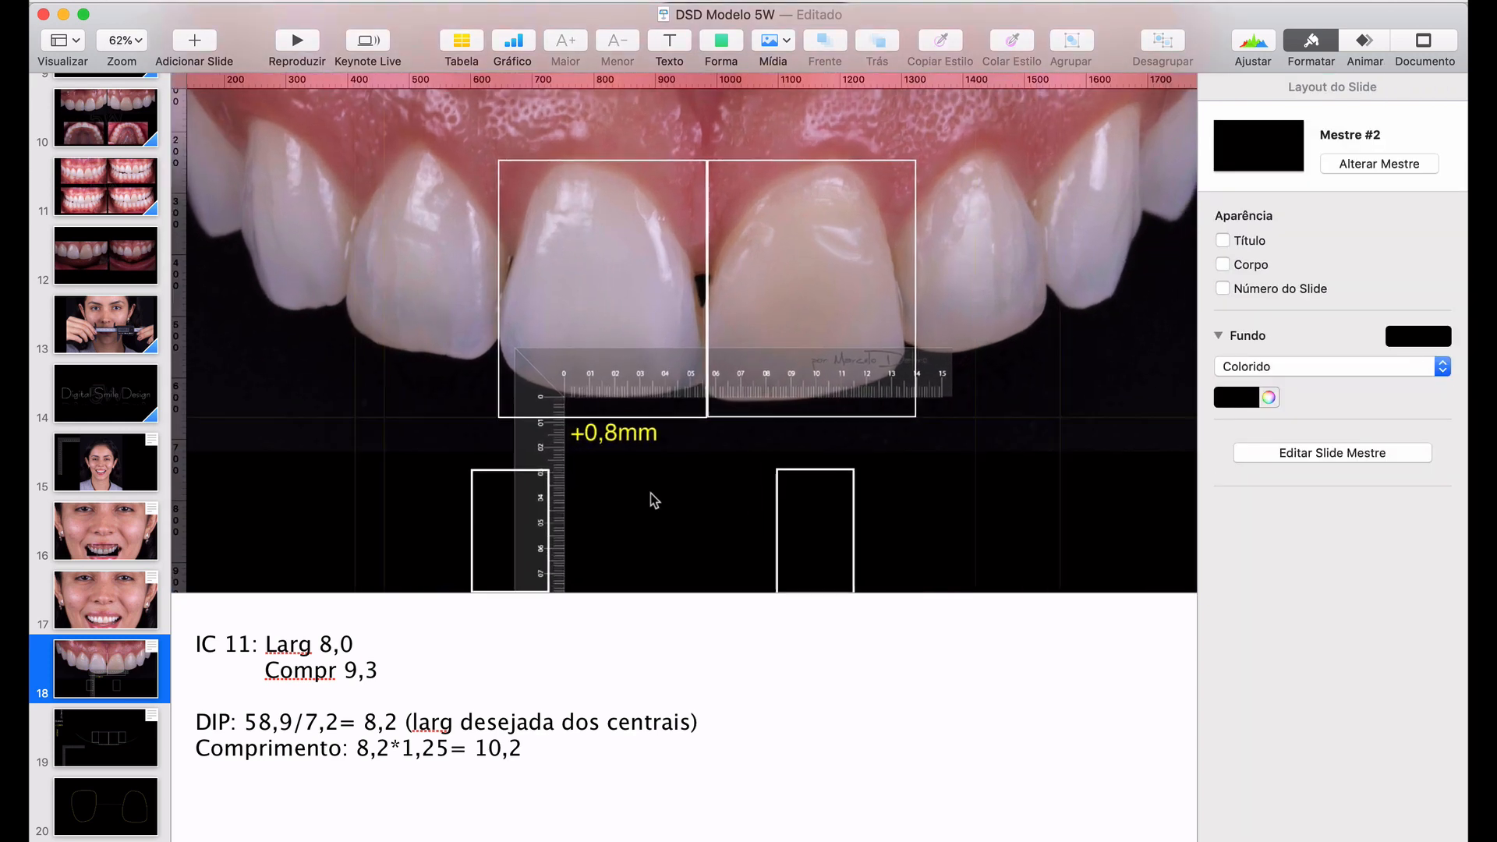
scroll(675, 388, up, 2)
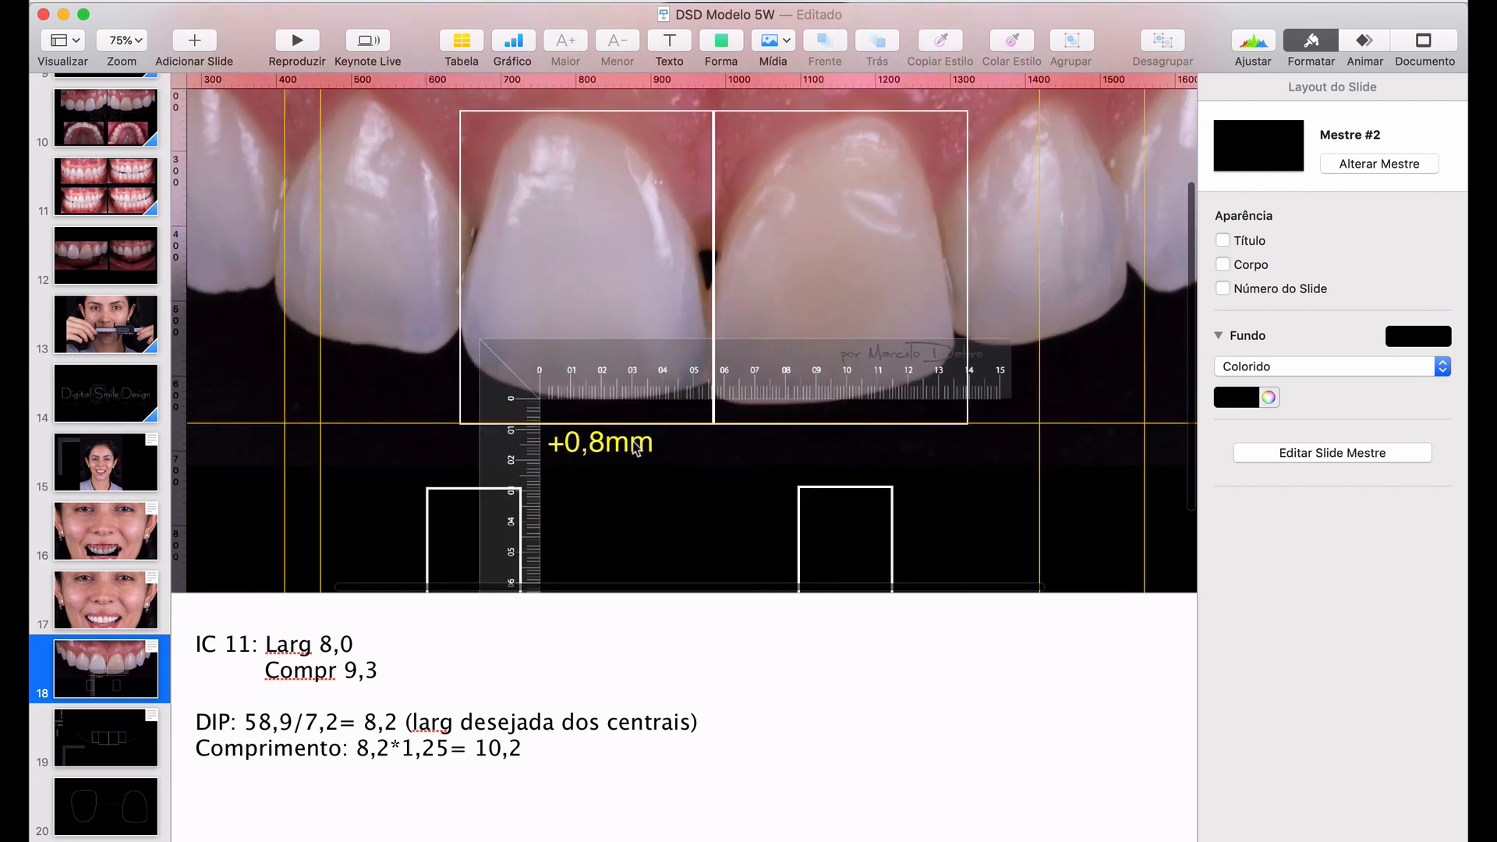
Reduce the +0,8mm label's font to 25 pt and fit it between the left incisor's edge and its rectangle's bottom
click(638, 446)
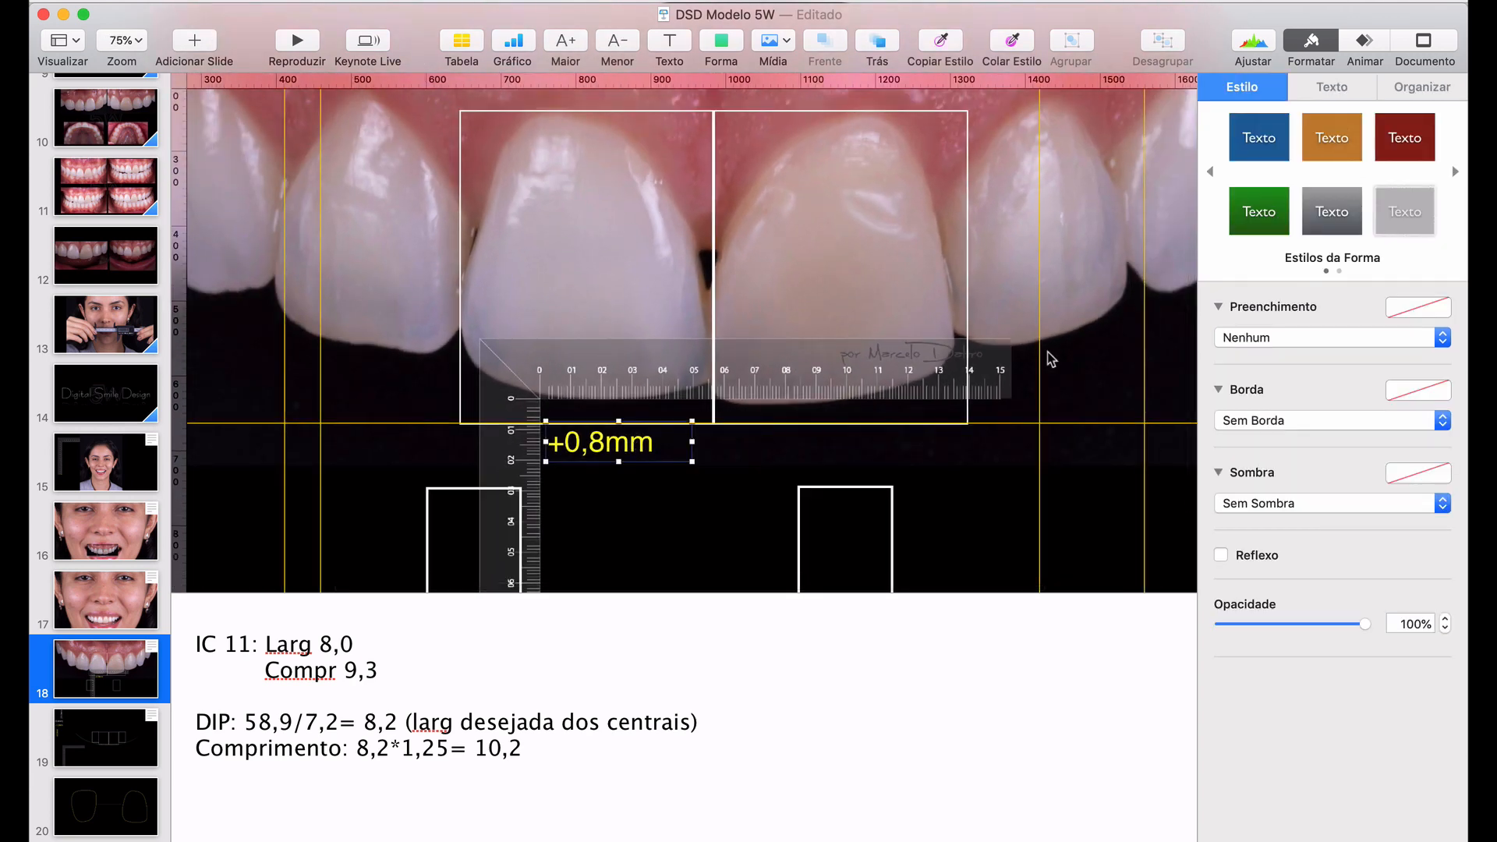
click(625, 46)
click(625, 46)
click(625, 46)
click(625, 46)
click(625, 46)
click(625, 46)
click(625, 46)
click(625, 46)
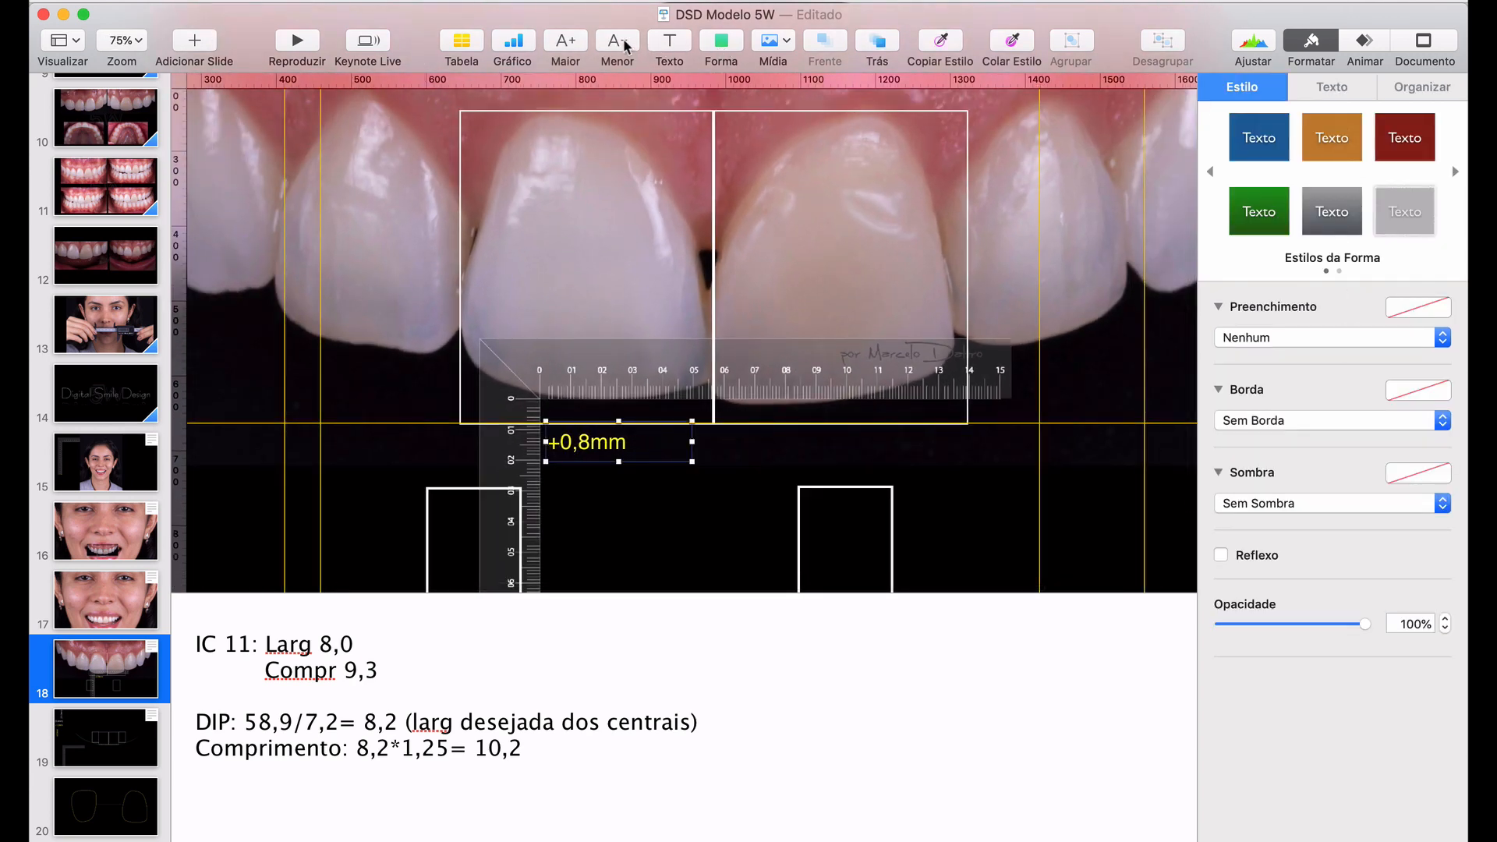
click(625, 46)
click(625, 46)
drag(587, 450, 914, 392)
Measure with the ruler the gap between the right central incisor's incisal edge and its rectangle's bottom
click(602, 517)
scroll(888, 412, up, 5)
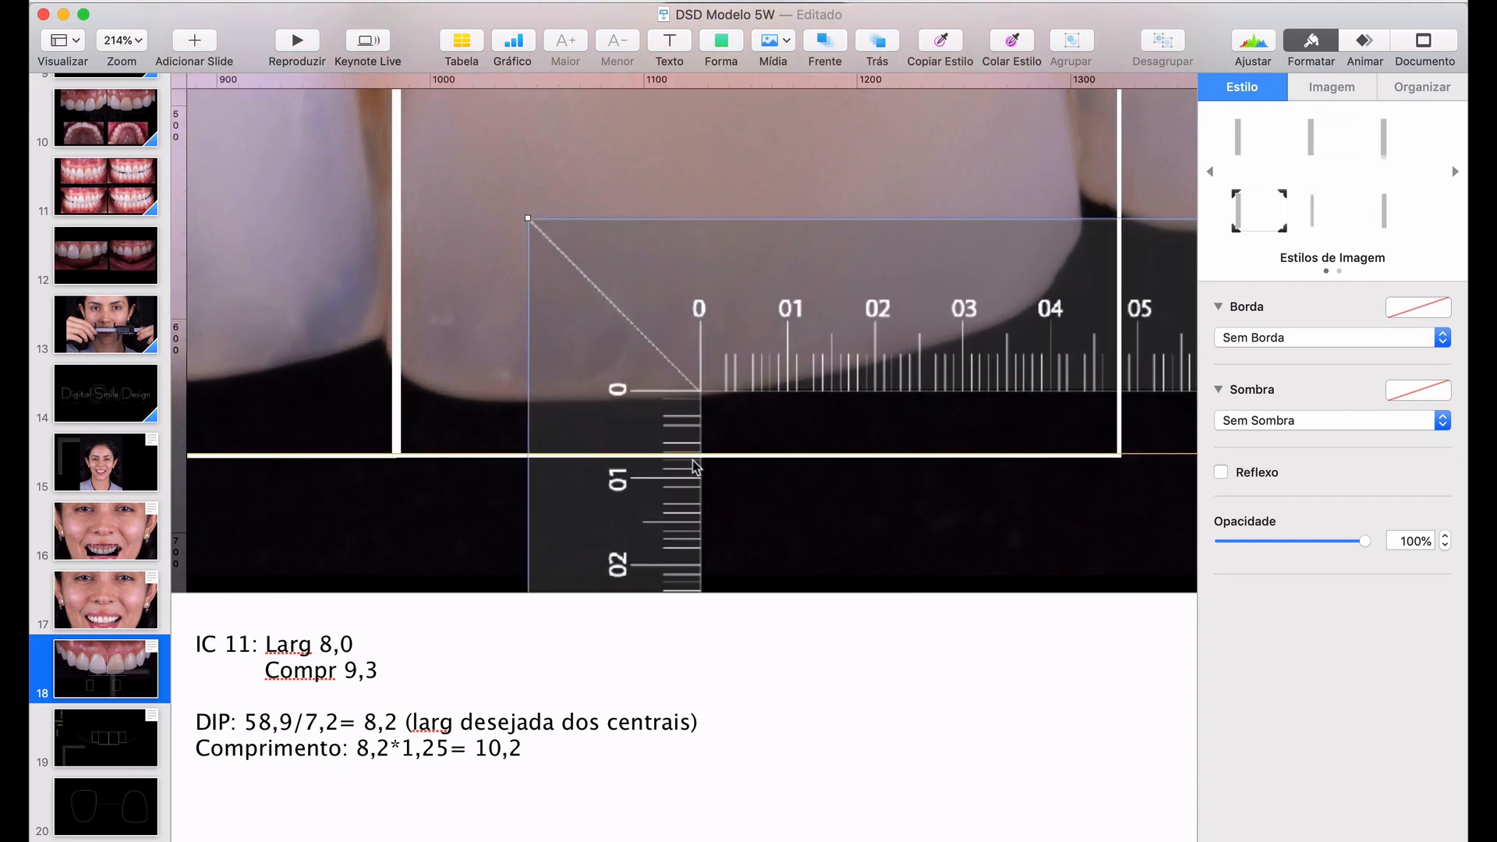
scroll(526, 471, left, 5)
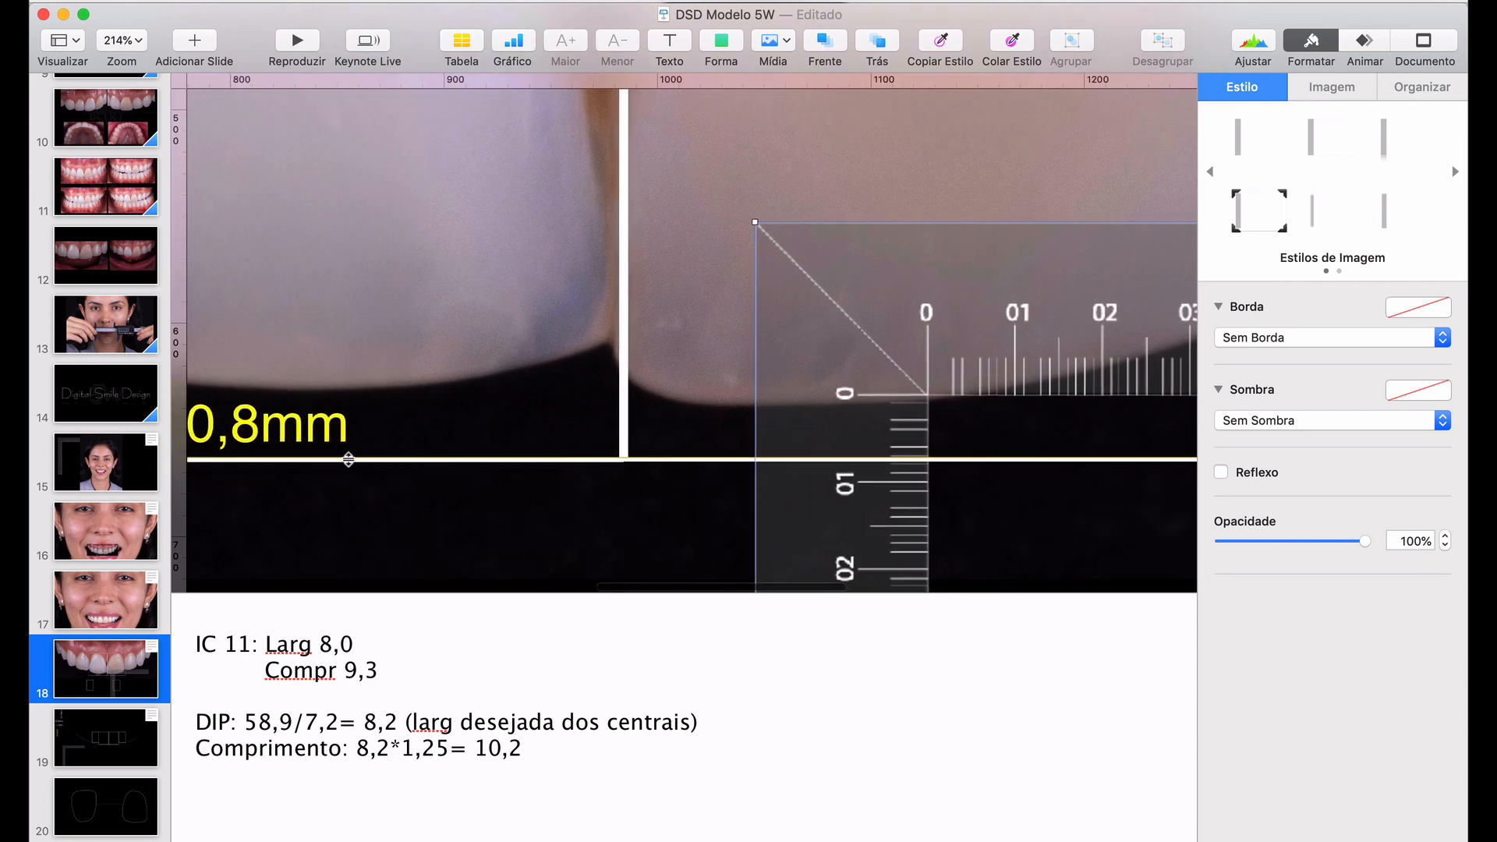
Duplicate the +0,8mm label and place the copy inside the bottom of the right incisor rectangle
click(305, 432)
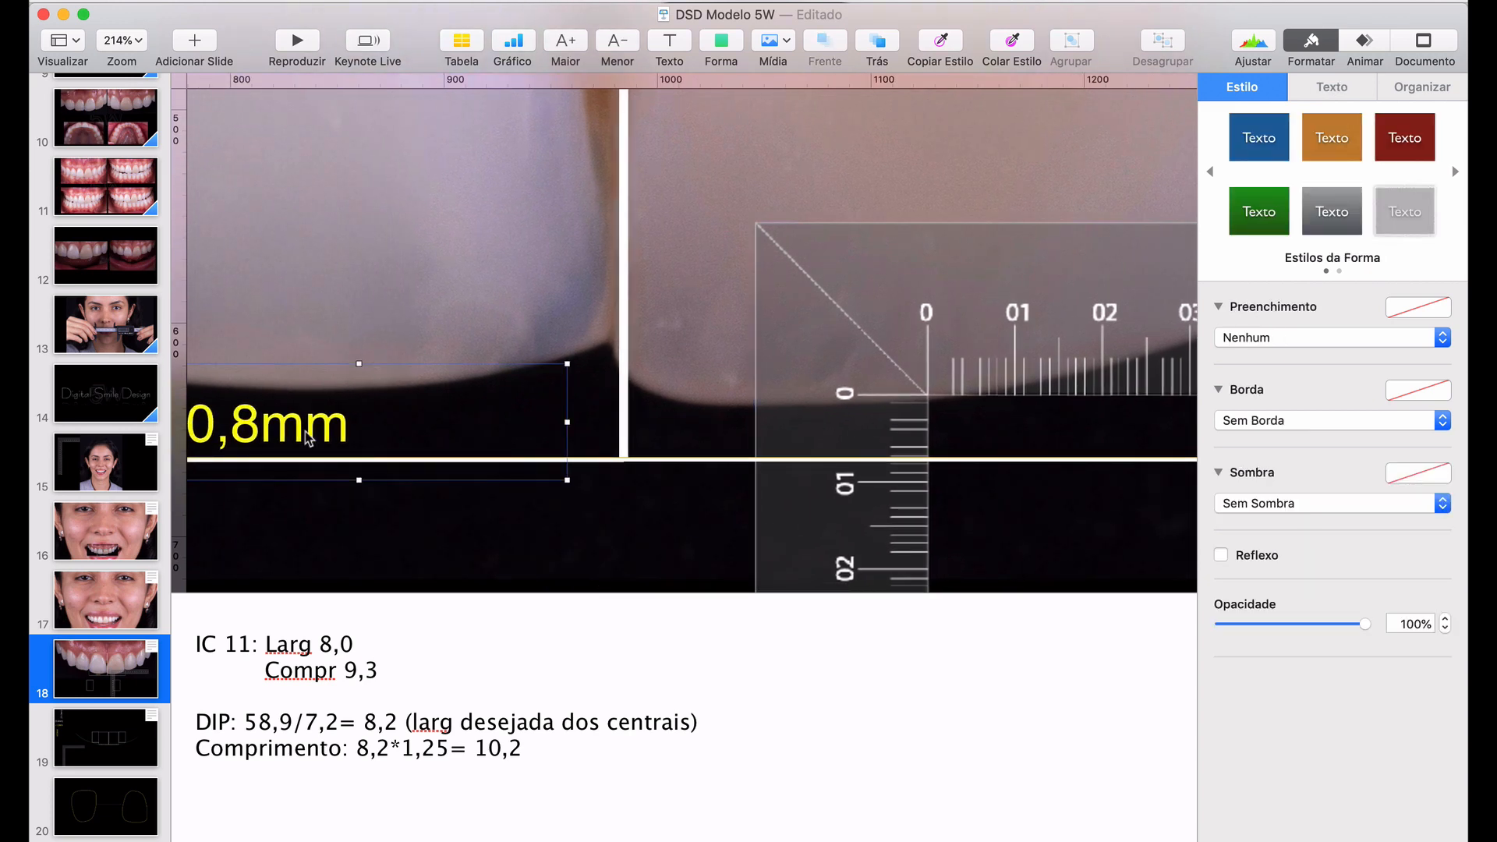
key(super+v)
drag(337, 437, 1269, 426)
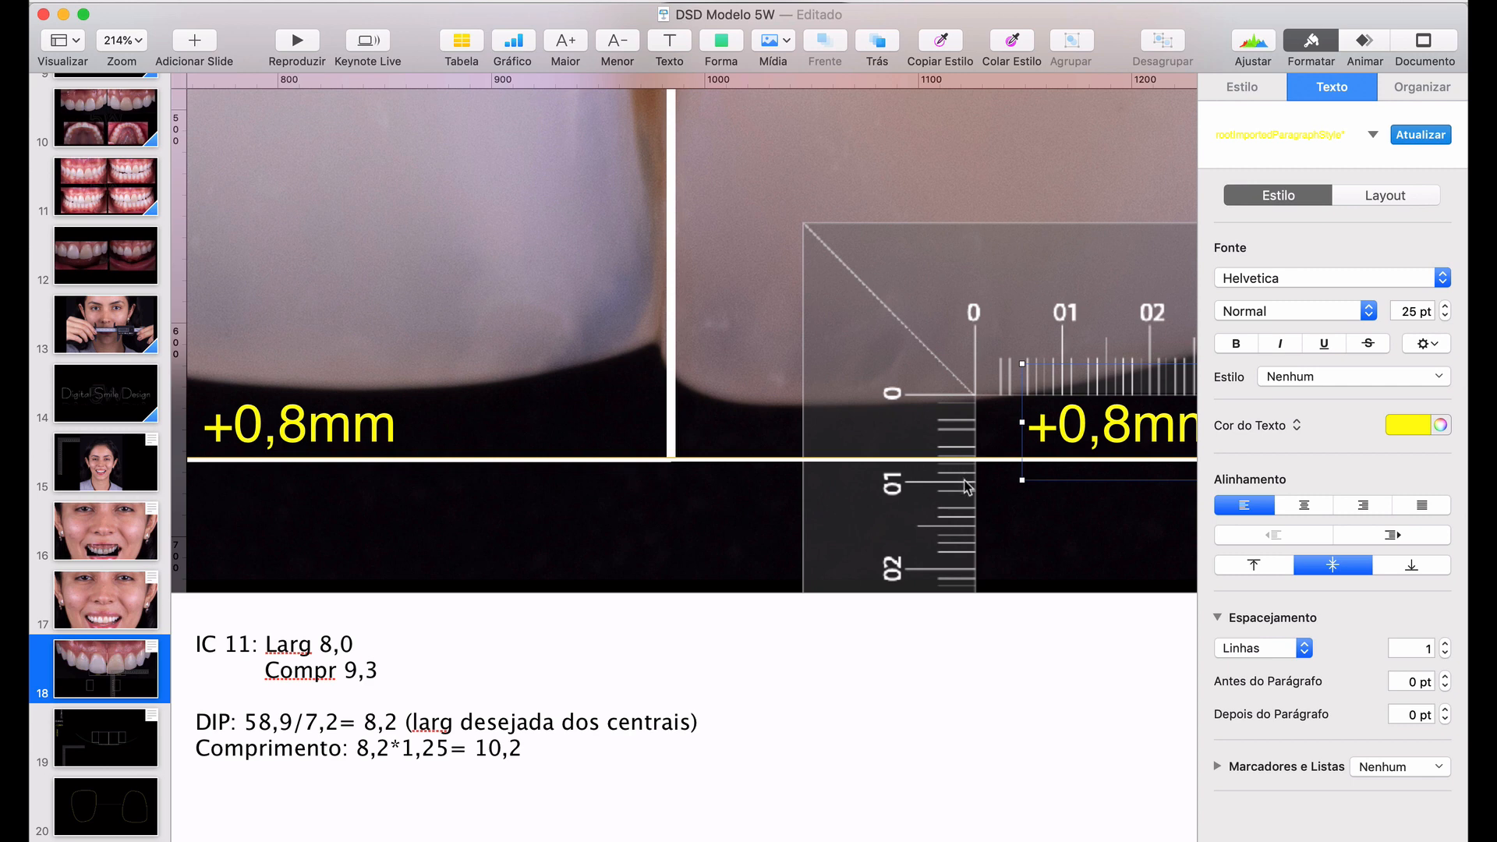
scroll(1092, 452, right, 5)
Change the label inside the right incisor rectangle to +0,7mm
click(887, 396)
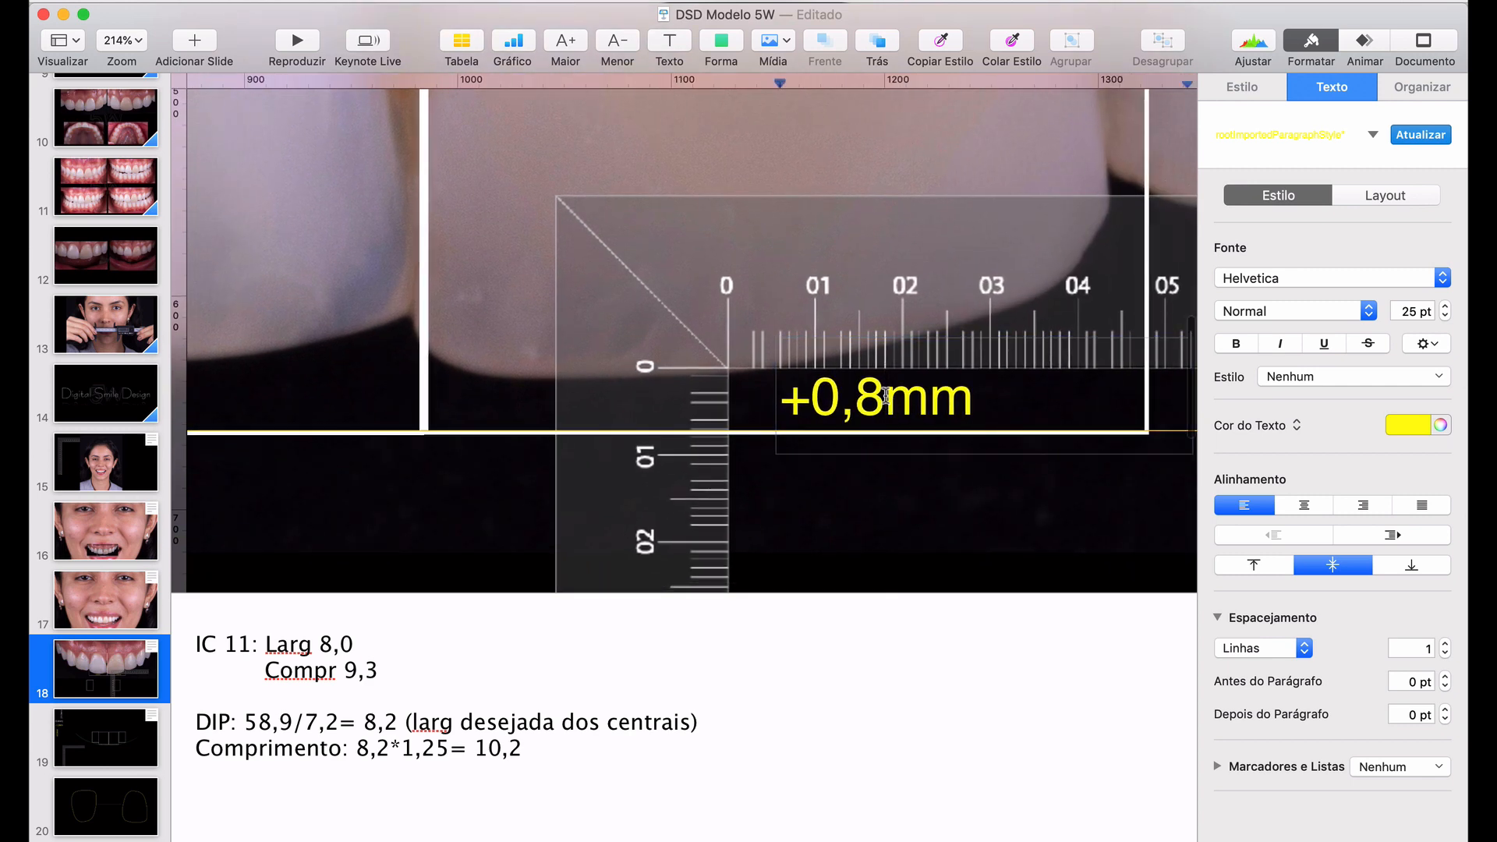
key(BackSpace)
text(7)
scroll(886, 396, down, 3)
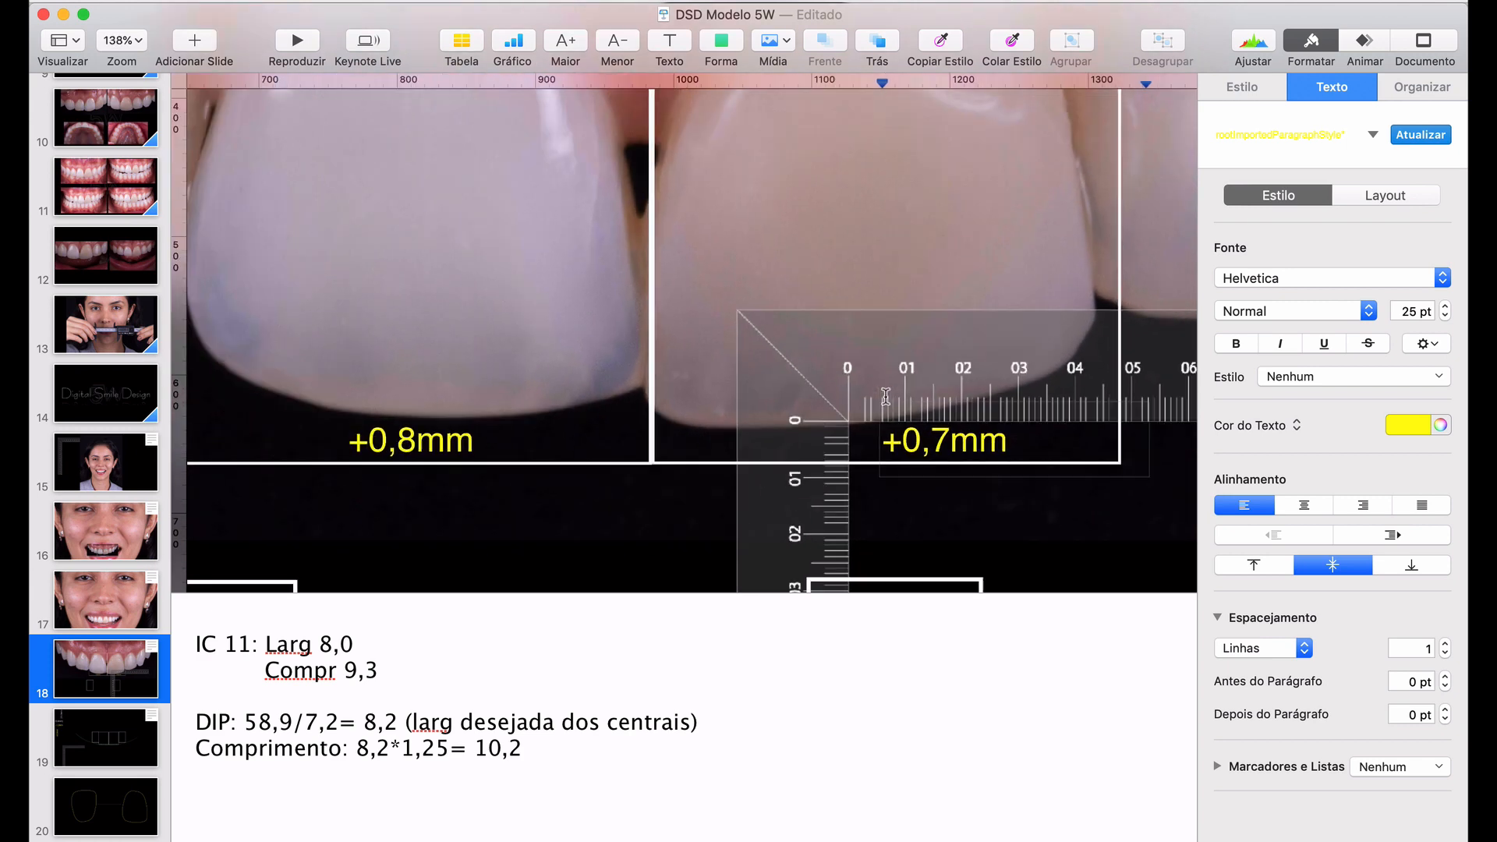
scroll(886, 397, down, 5)
click(926, 484)
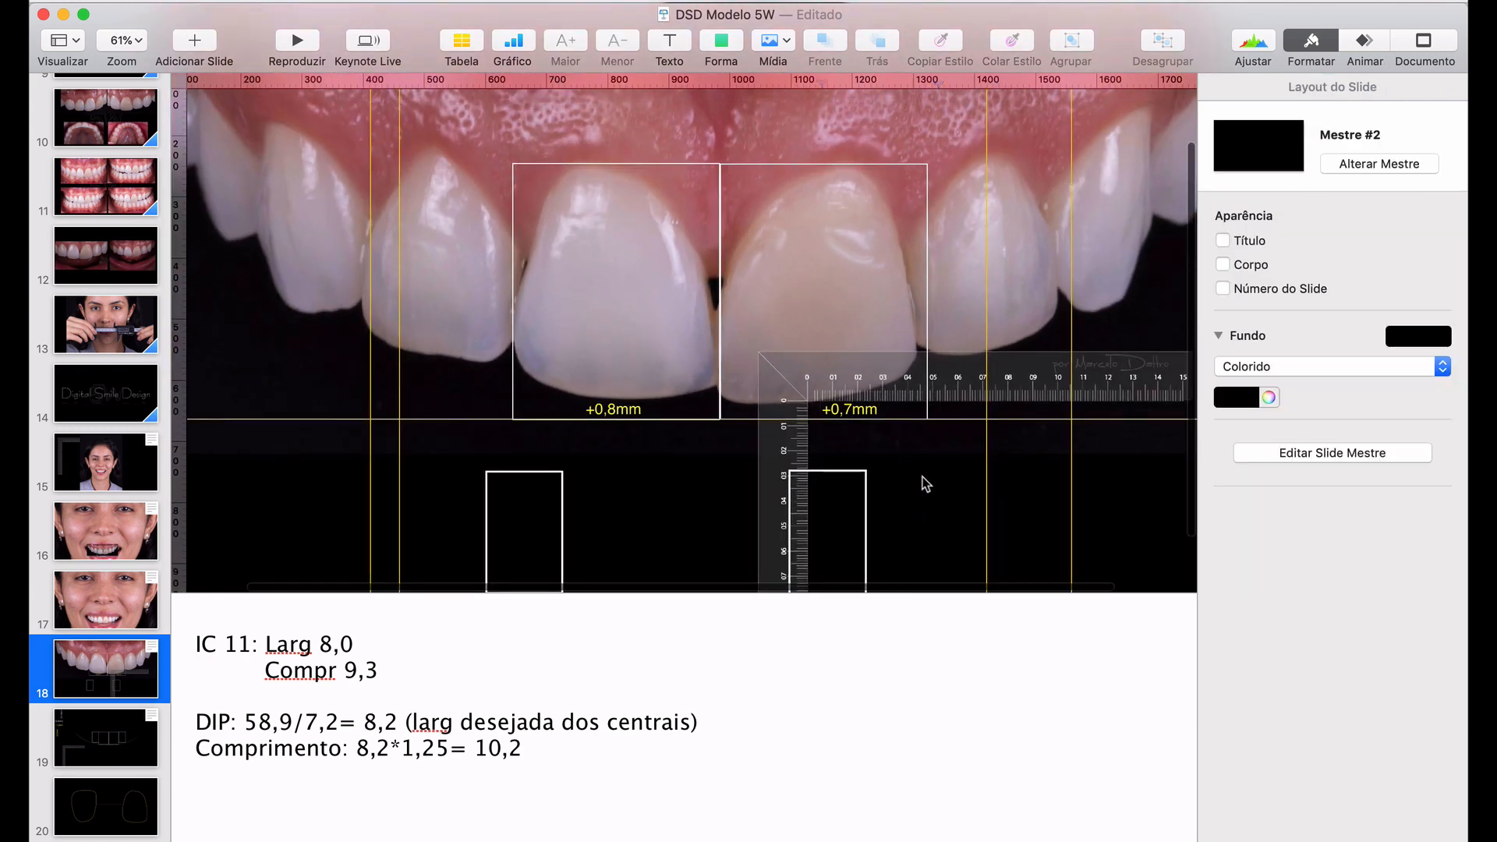
Align the ruler's zero with the right central incisor's outer side and measure the horizontal gap to its rectangle
drag(956, 382, 1063, 294)
scroll(977, 320, up, 6)
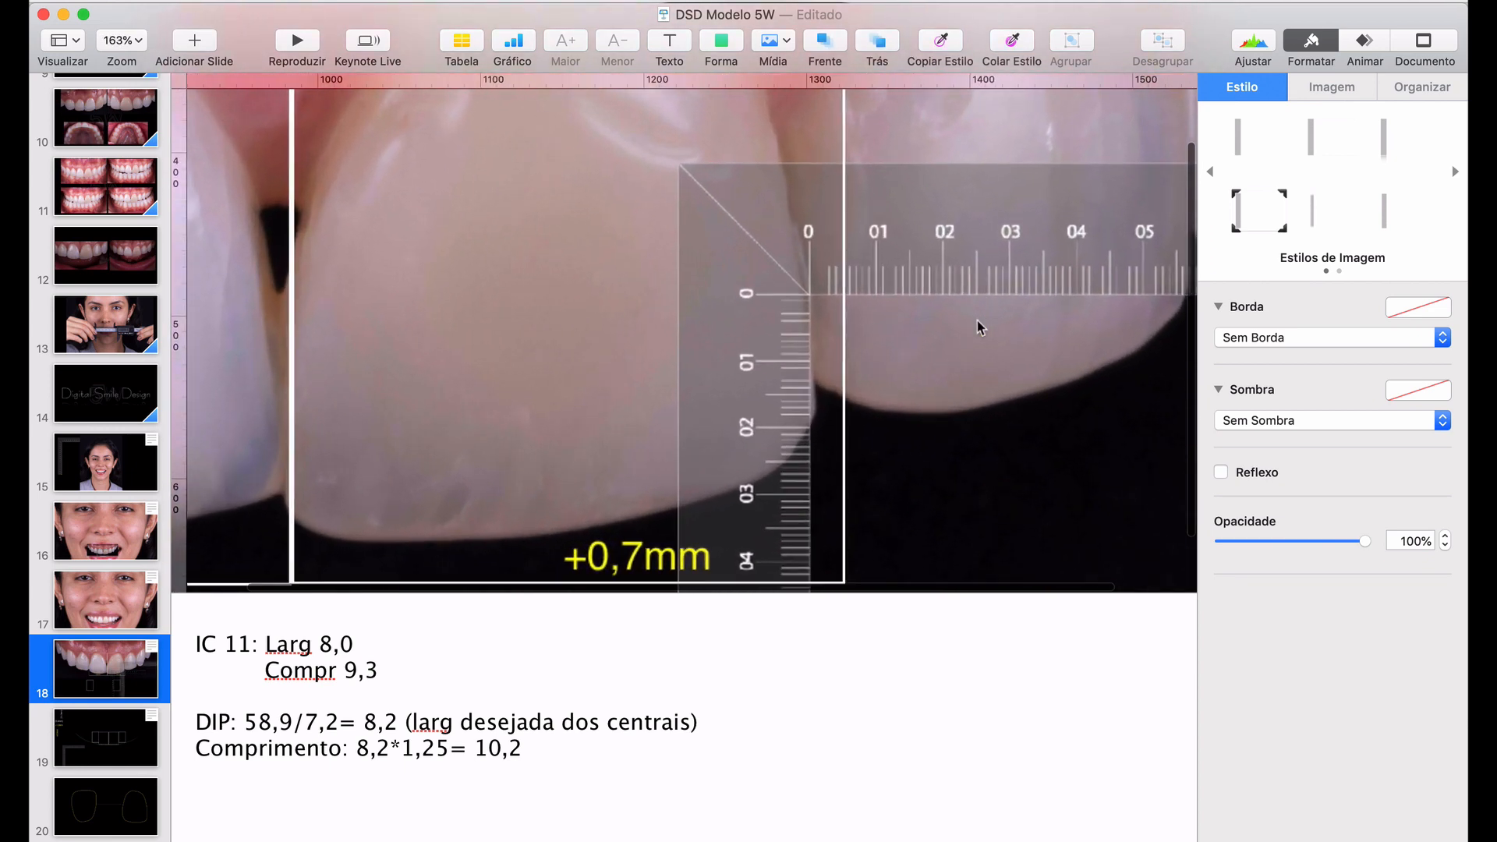
scroll(977, 321, up, 1)
click(829, 306)
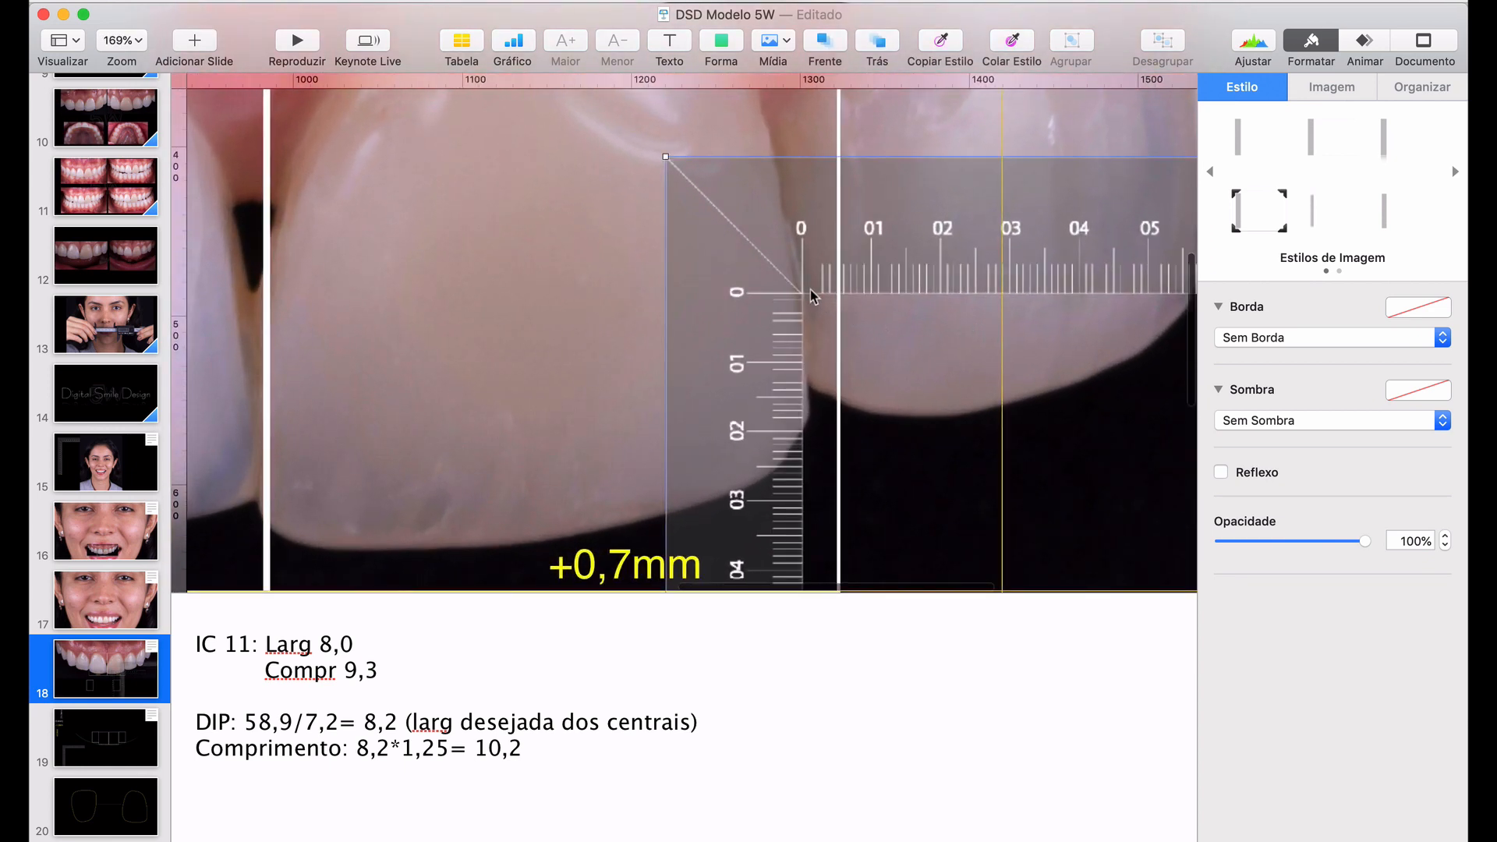
scroll(807, 294, up, 5)
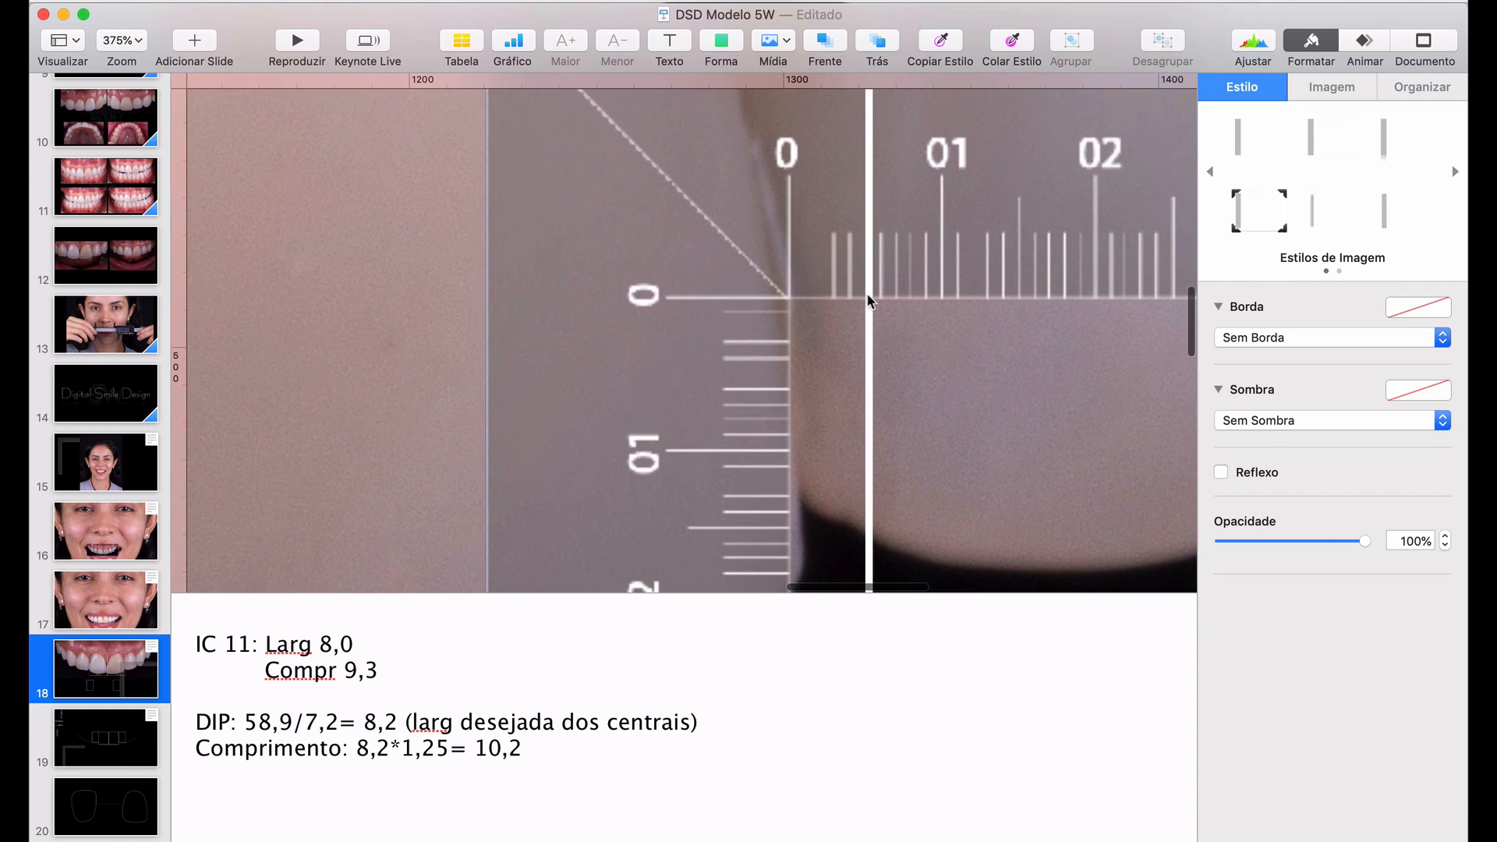
scroll(872, 400, down, 9)
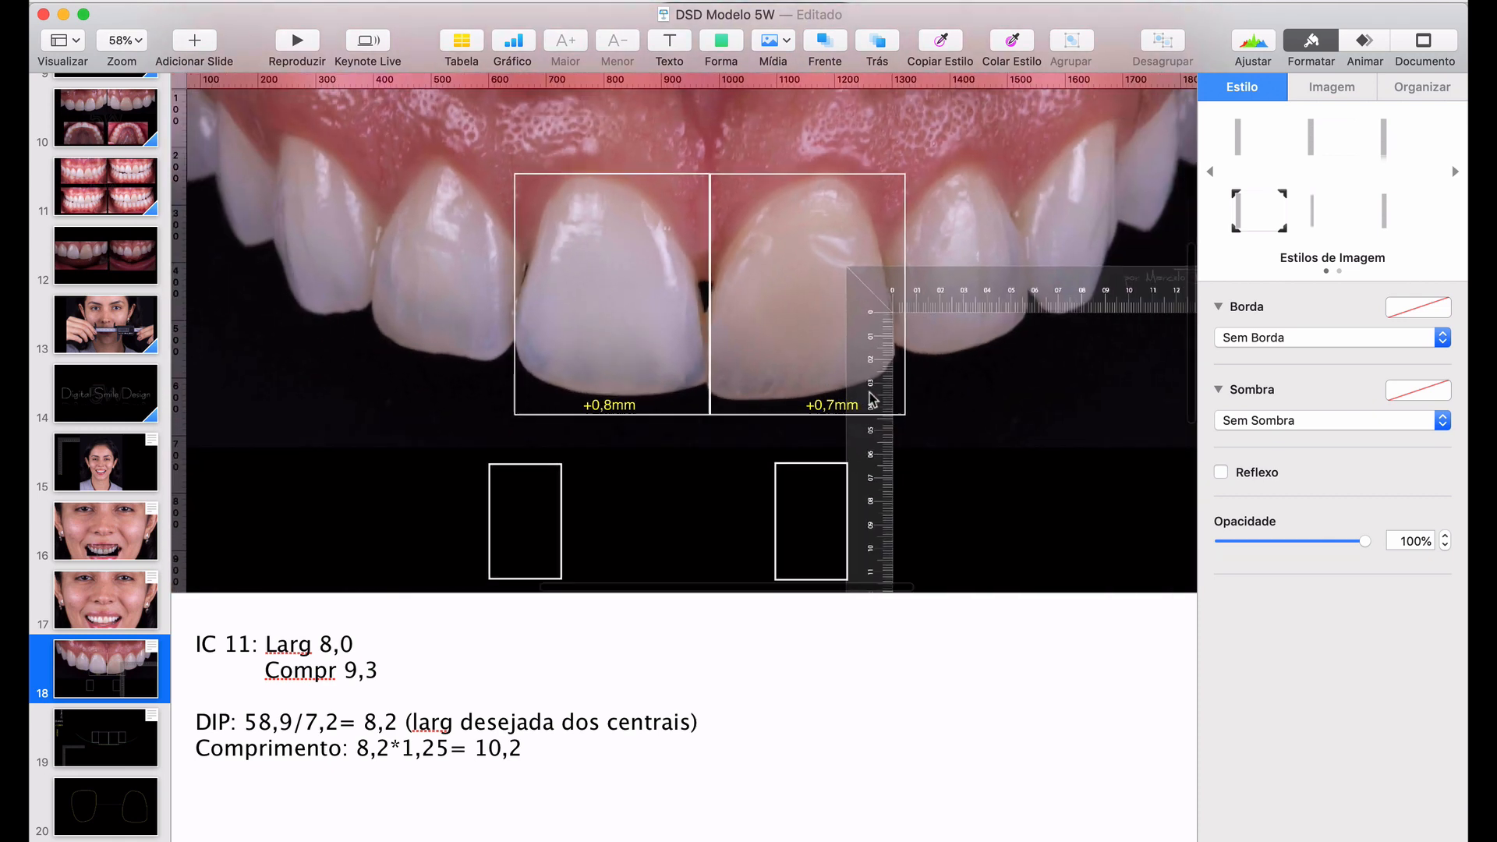
scroll(587, 437, down, 2)
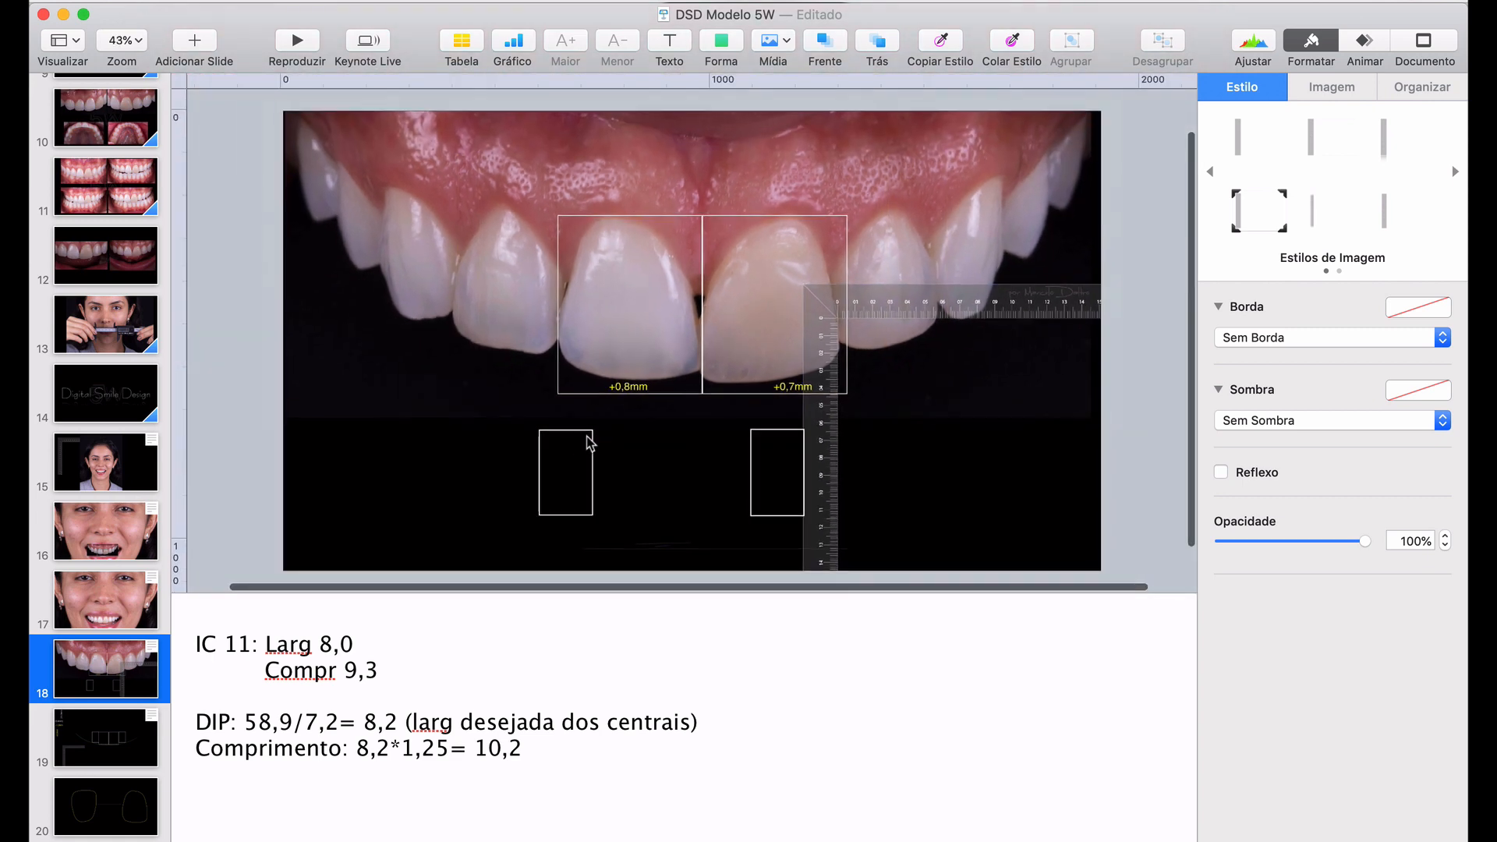
Copy the vertical +0,2mm label from slide 19 to slide 18 and place it at the right incisor rectangle's outer edge
click(125, 729)
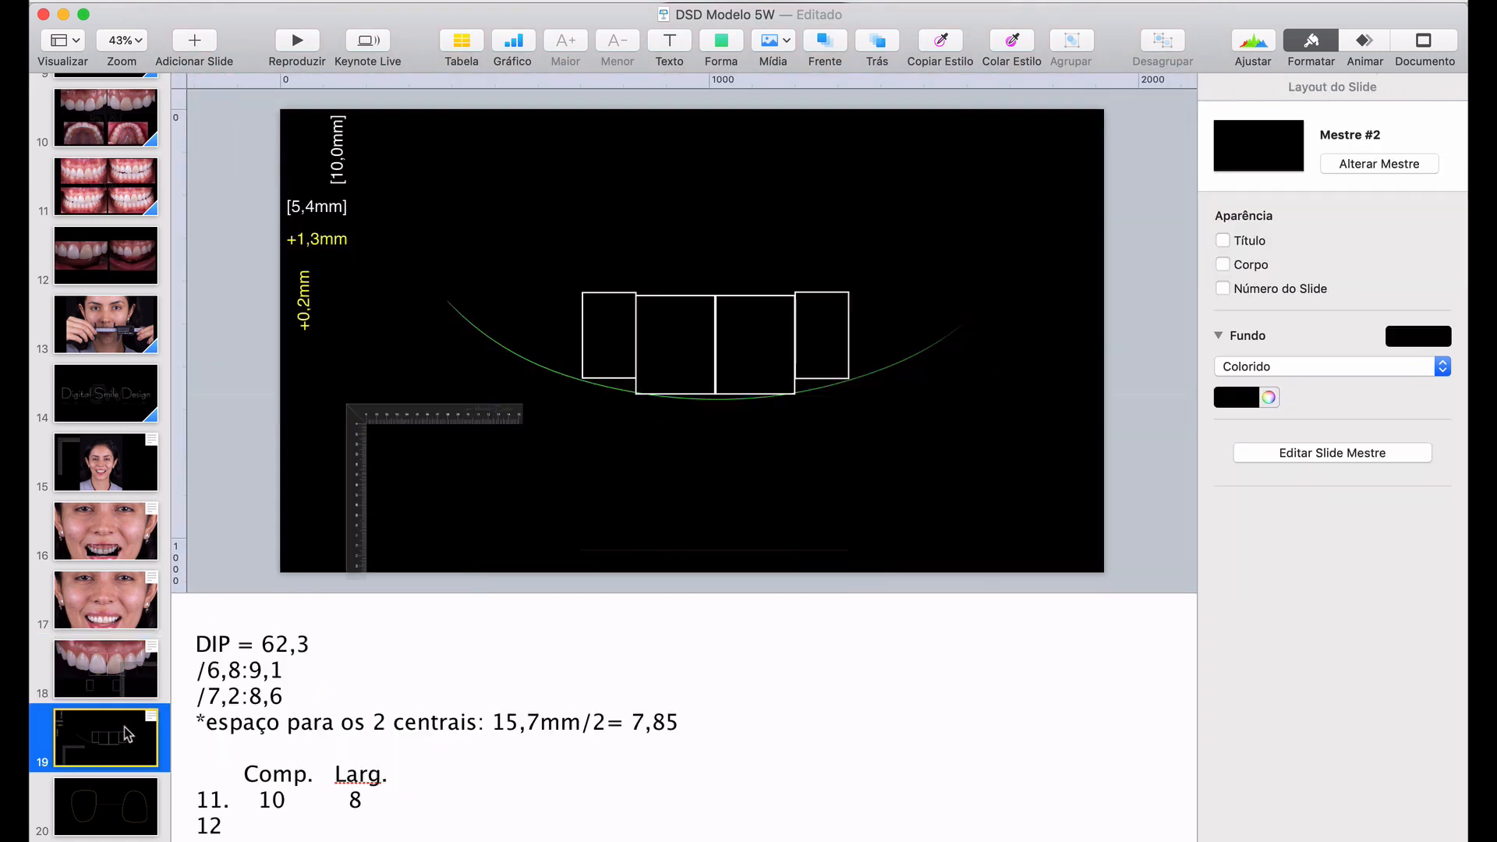
click(307, 307)
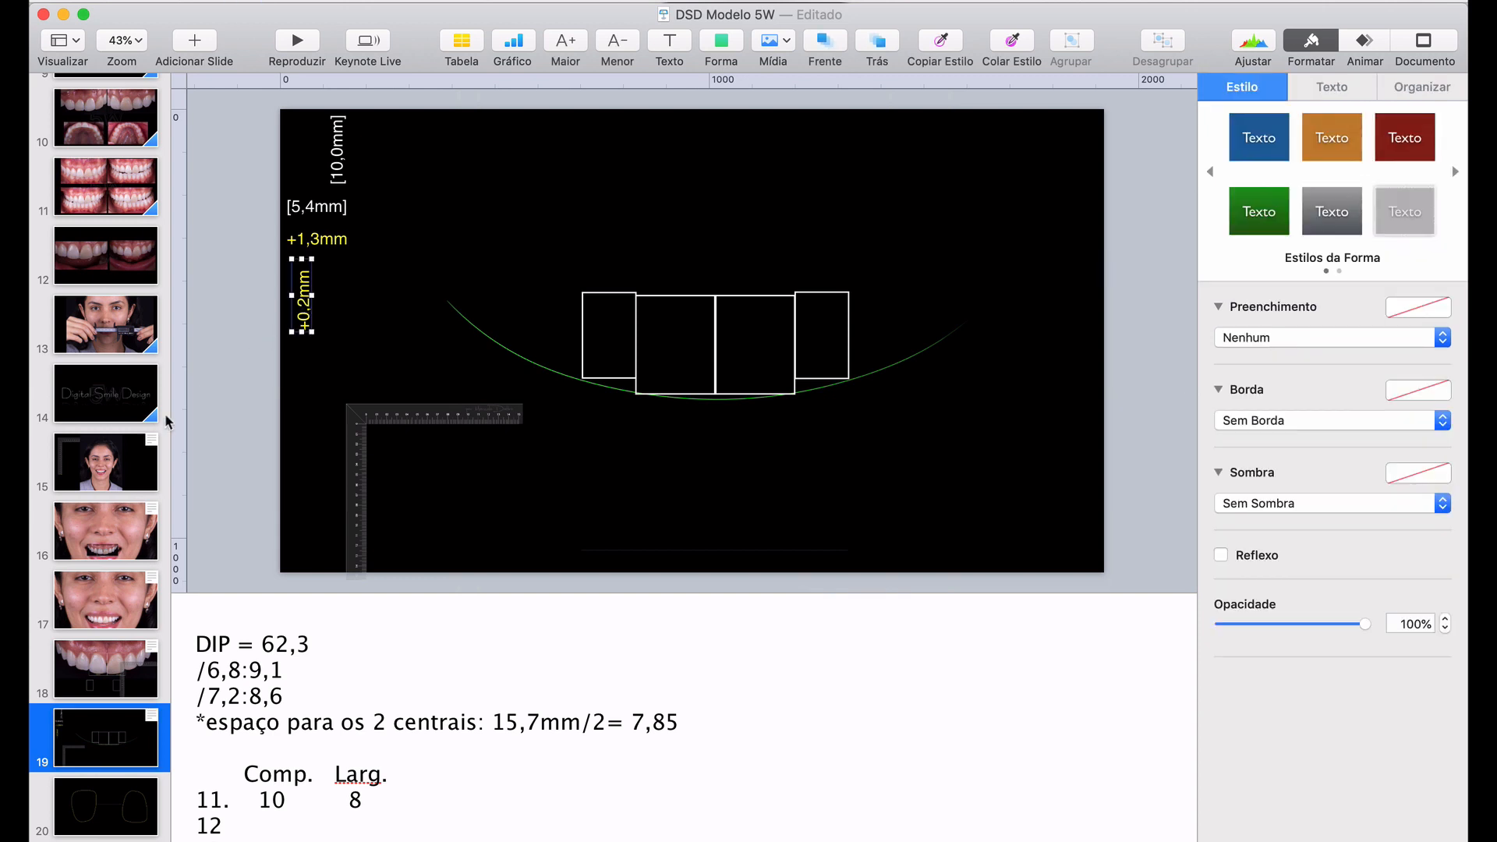
click(130, 689)
key(super+v)
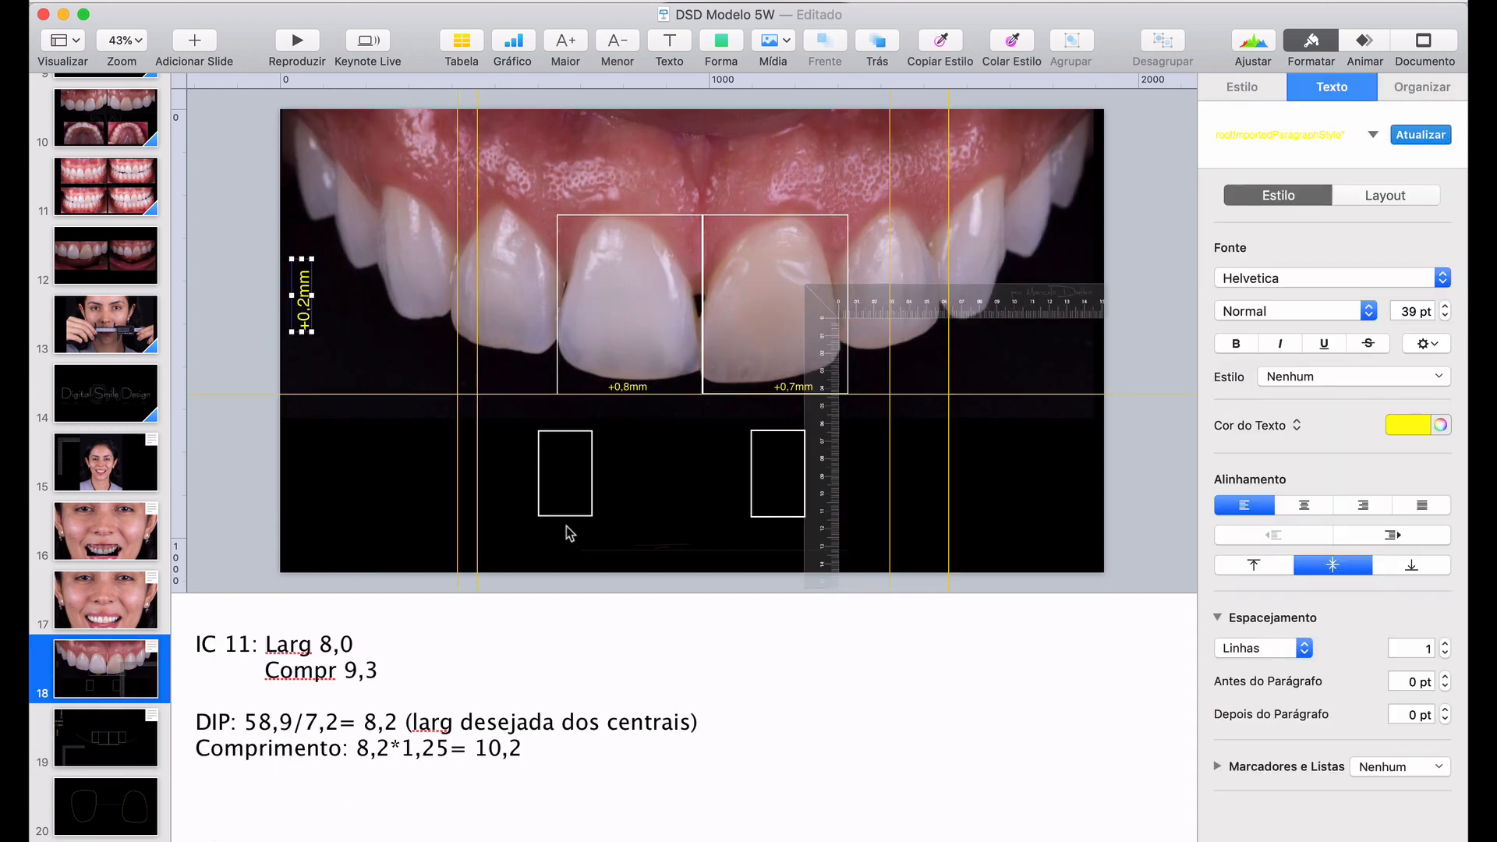
drag(311, 299, 874, 320)
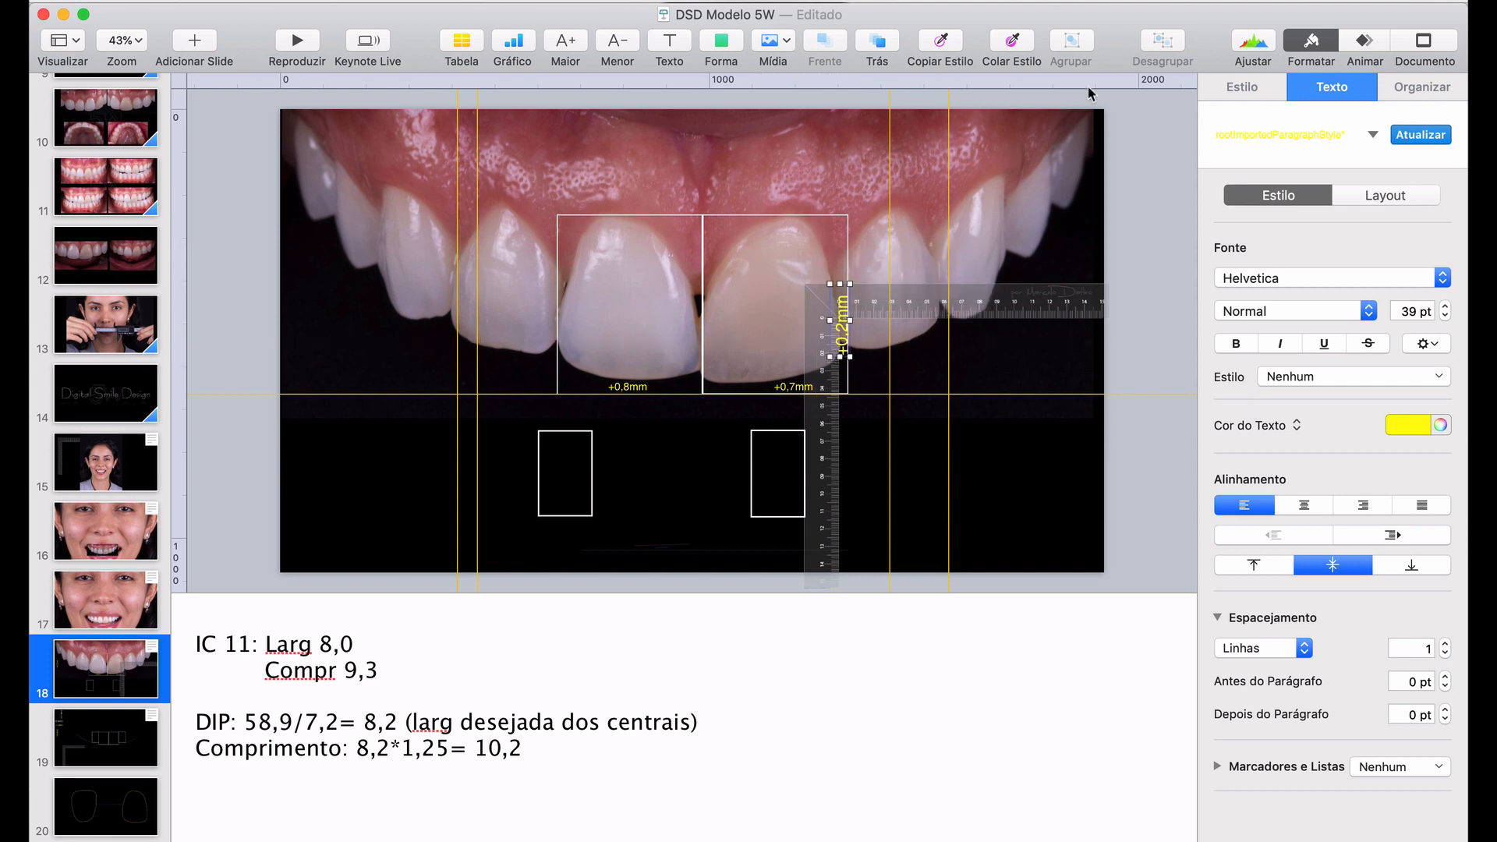
Reduce the vertical +0,2mm label's font size to 32 pt
click(620, 44)
click(620, 45)
click(619, 45)
click(620, 45)
click(620, 45)
click(620, 45)
click(620, 45)
scroll(998, 257, up, 5)
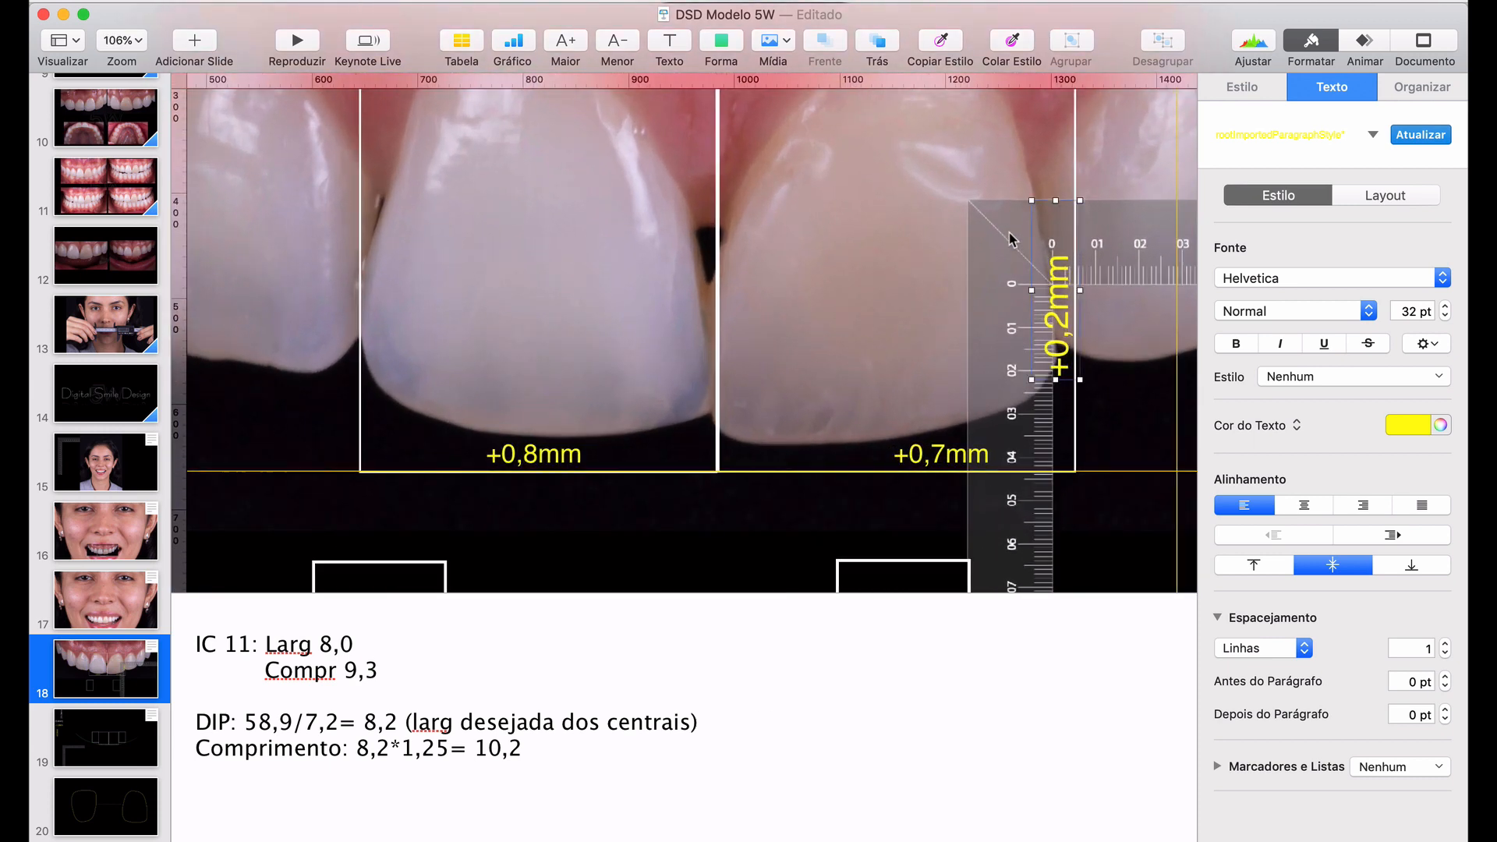
Move the ruler clear of the vertical +0,2mm label and reduce that label's font size to 22 pt
drag(1009, 233, 761, 171)
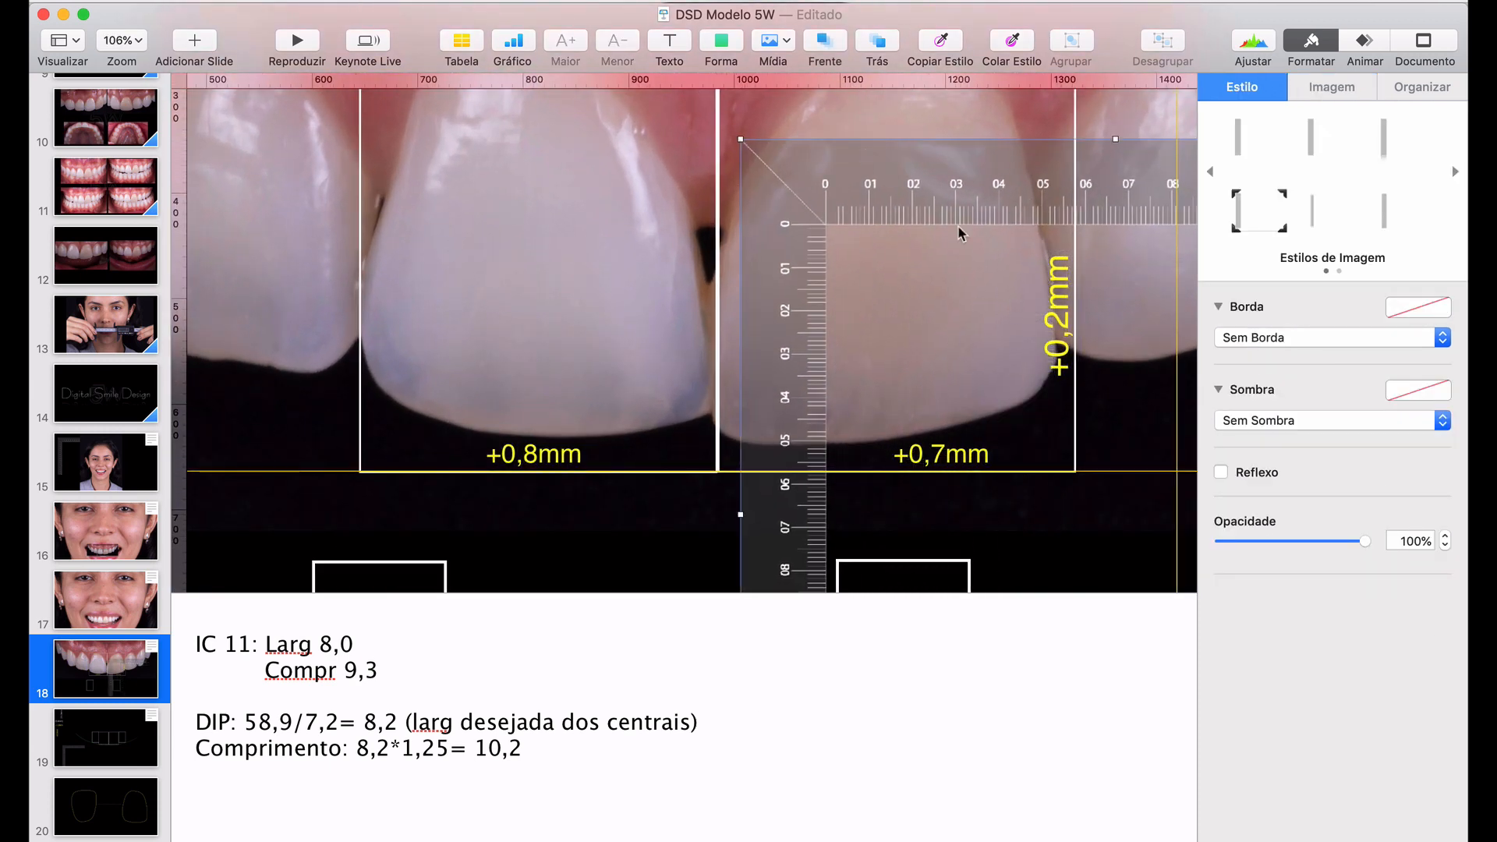
click(1061, 316)
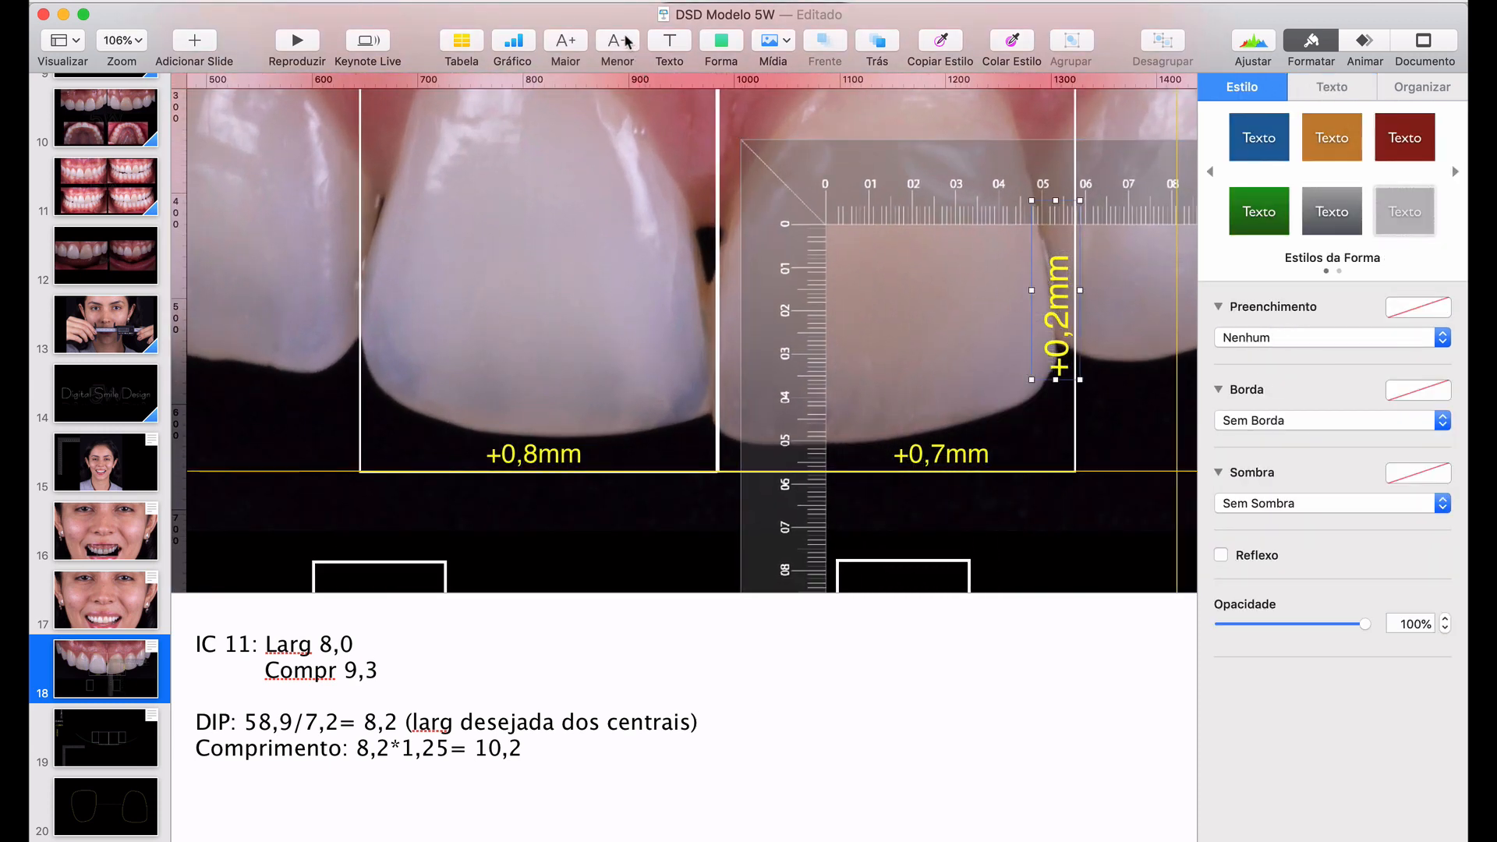
click(620, 41)
click(620, 40)
click(620, 40)
click(620, 41)
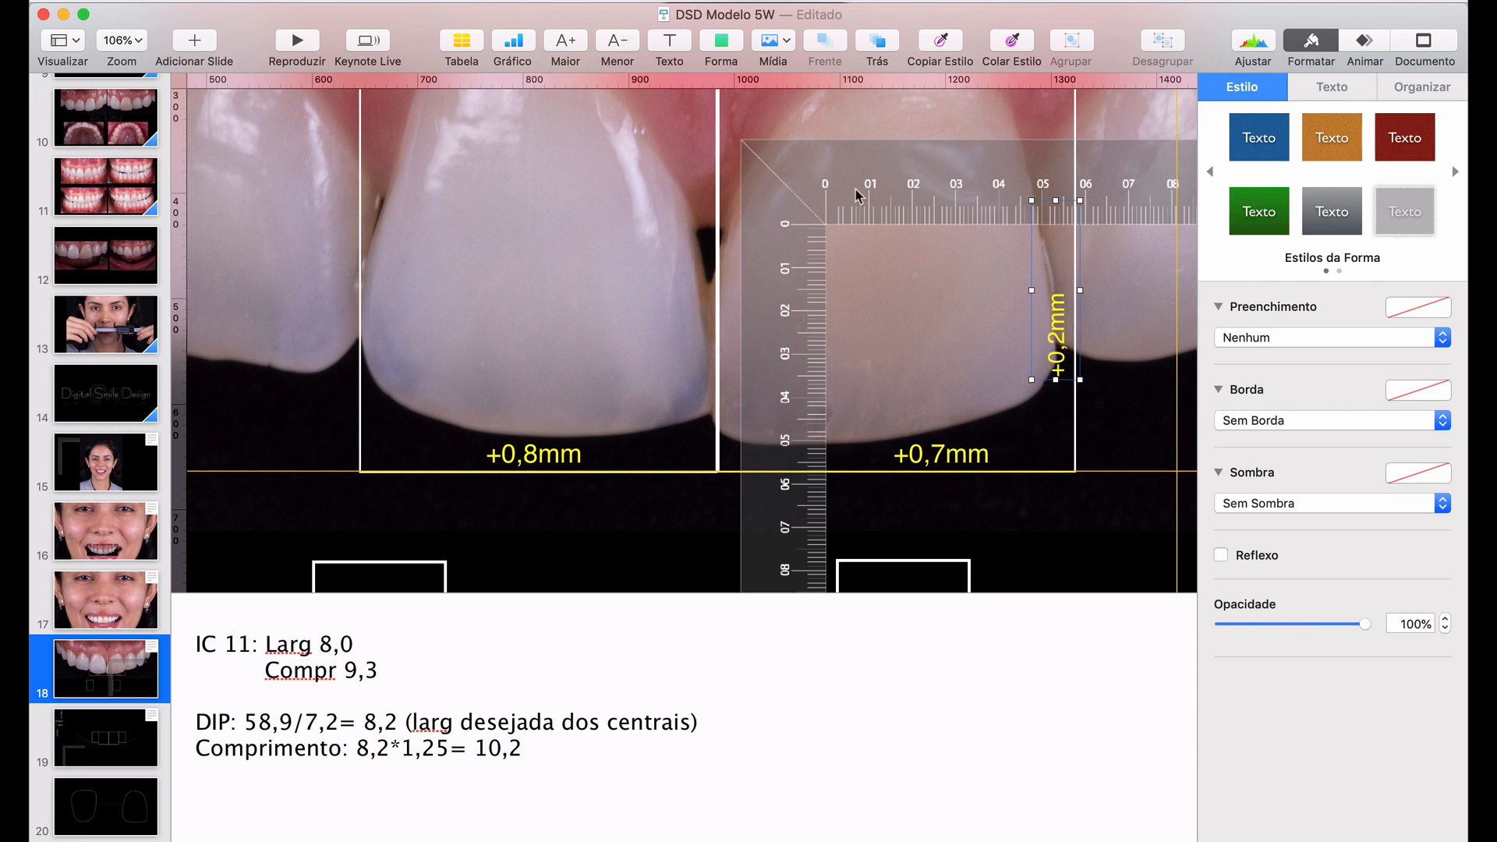
Change the vertical label at the right incisor rectangle to +0,5mm and park the ruler over the upper-left teeth
click(1059, 343)
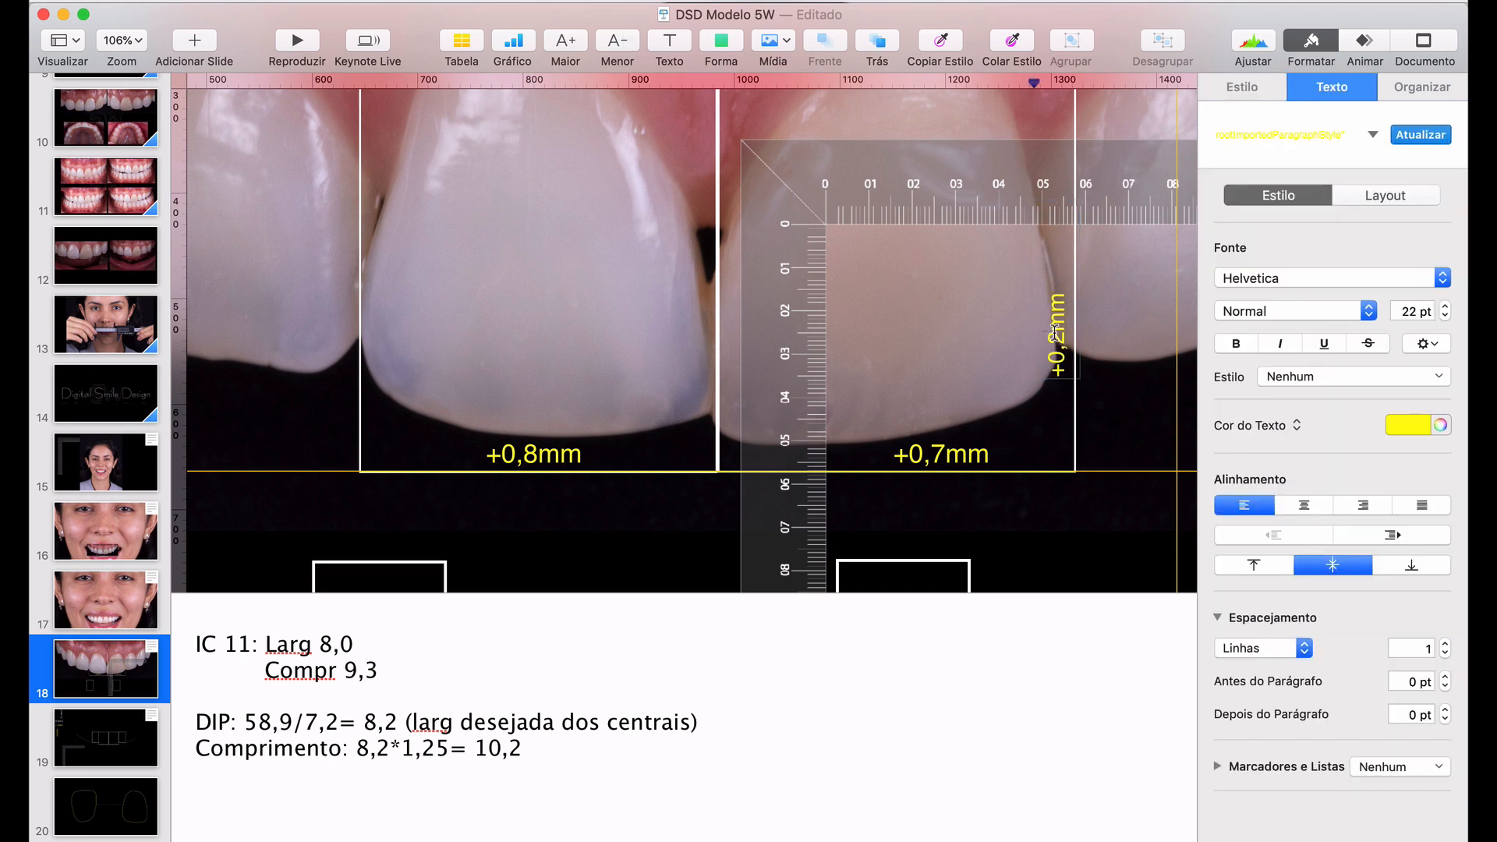
click(1083, 560)
scroll(811, 209, down, 5)
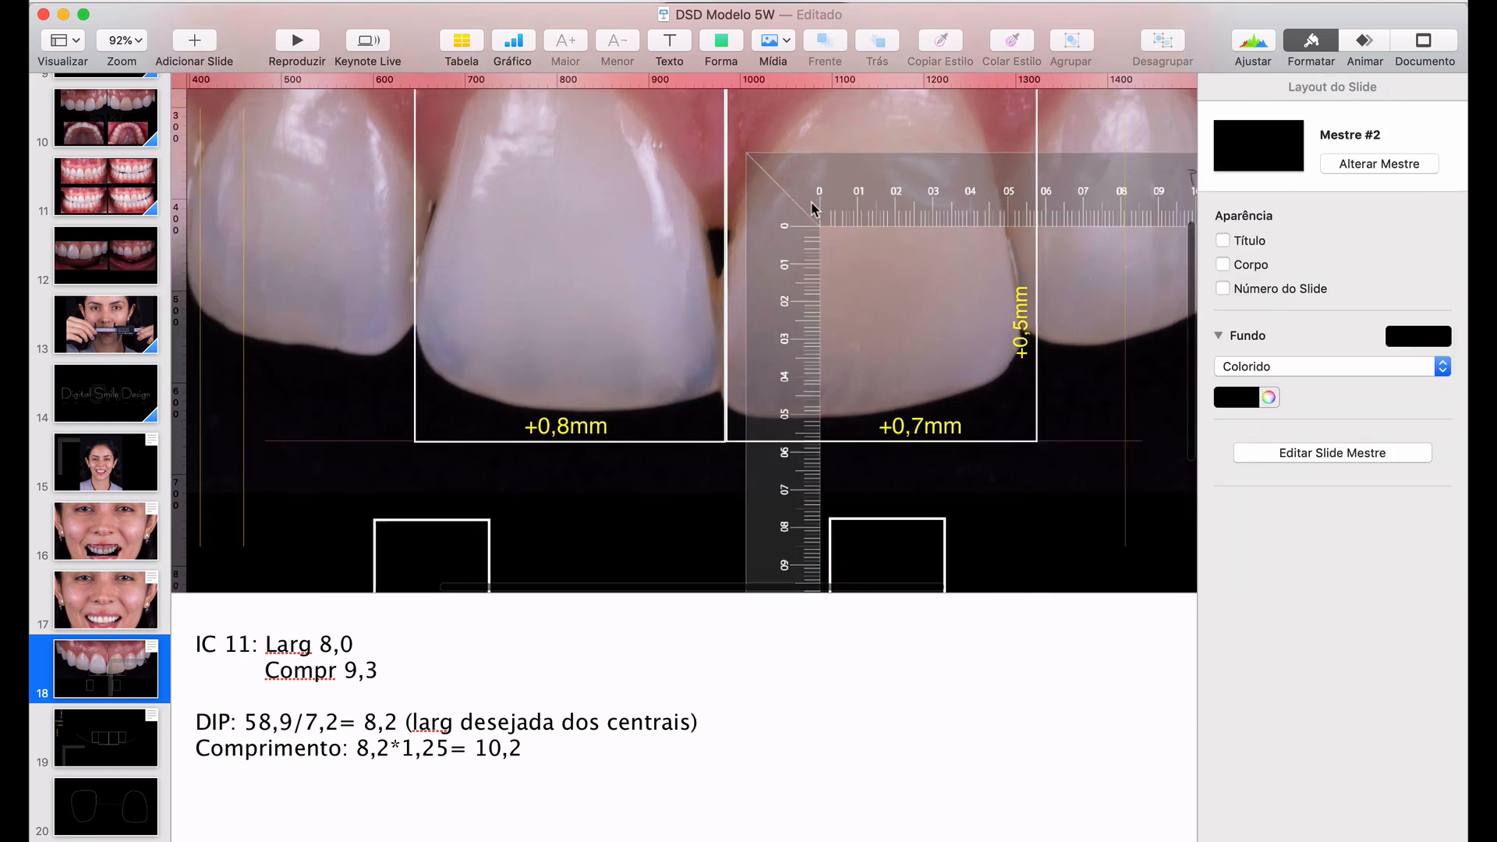
drag(800, 222, 314, 107)
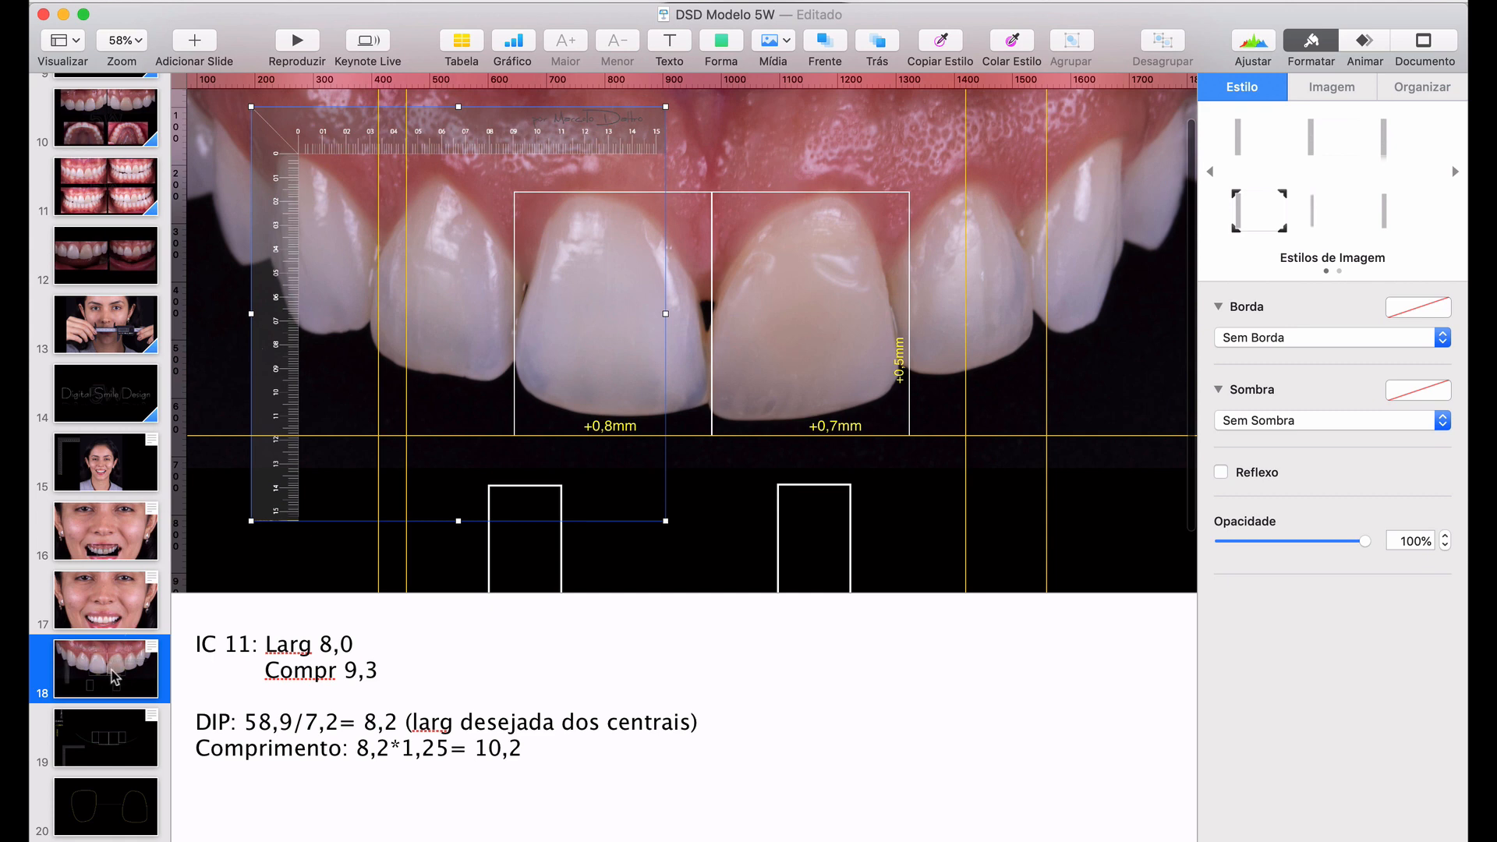
Copy the [10,0mm] and [5,4mm] labels from slide 19 to slide 18 and place them at the left incisor rectangle's lower inner corner
click(115, 721)
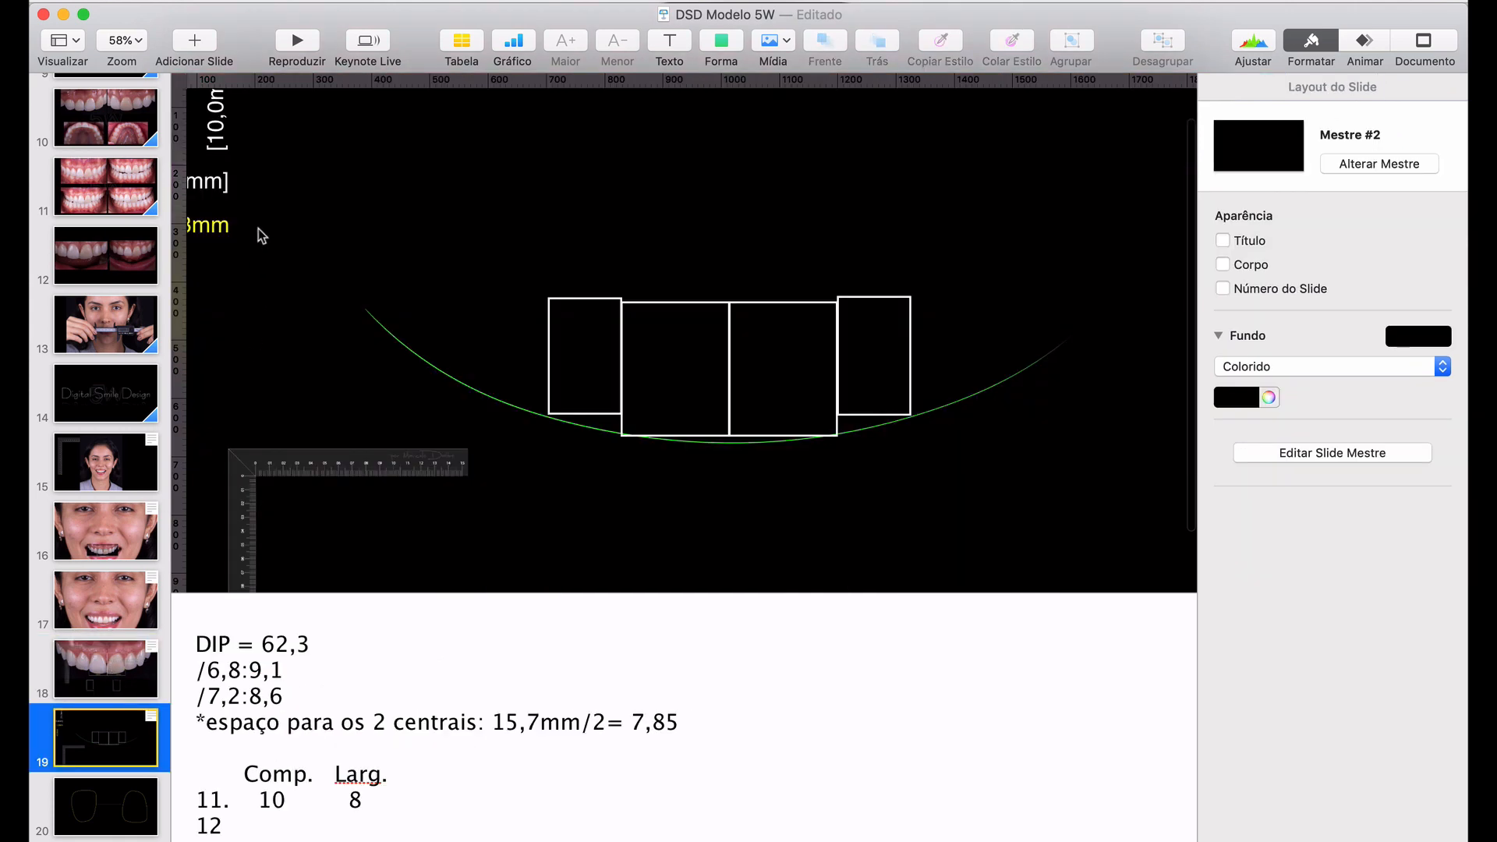
scroll(262, 236, up, 2)
scroll(254, 226, left, 2)
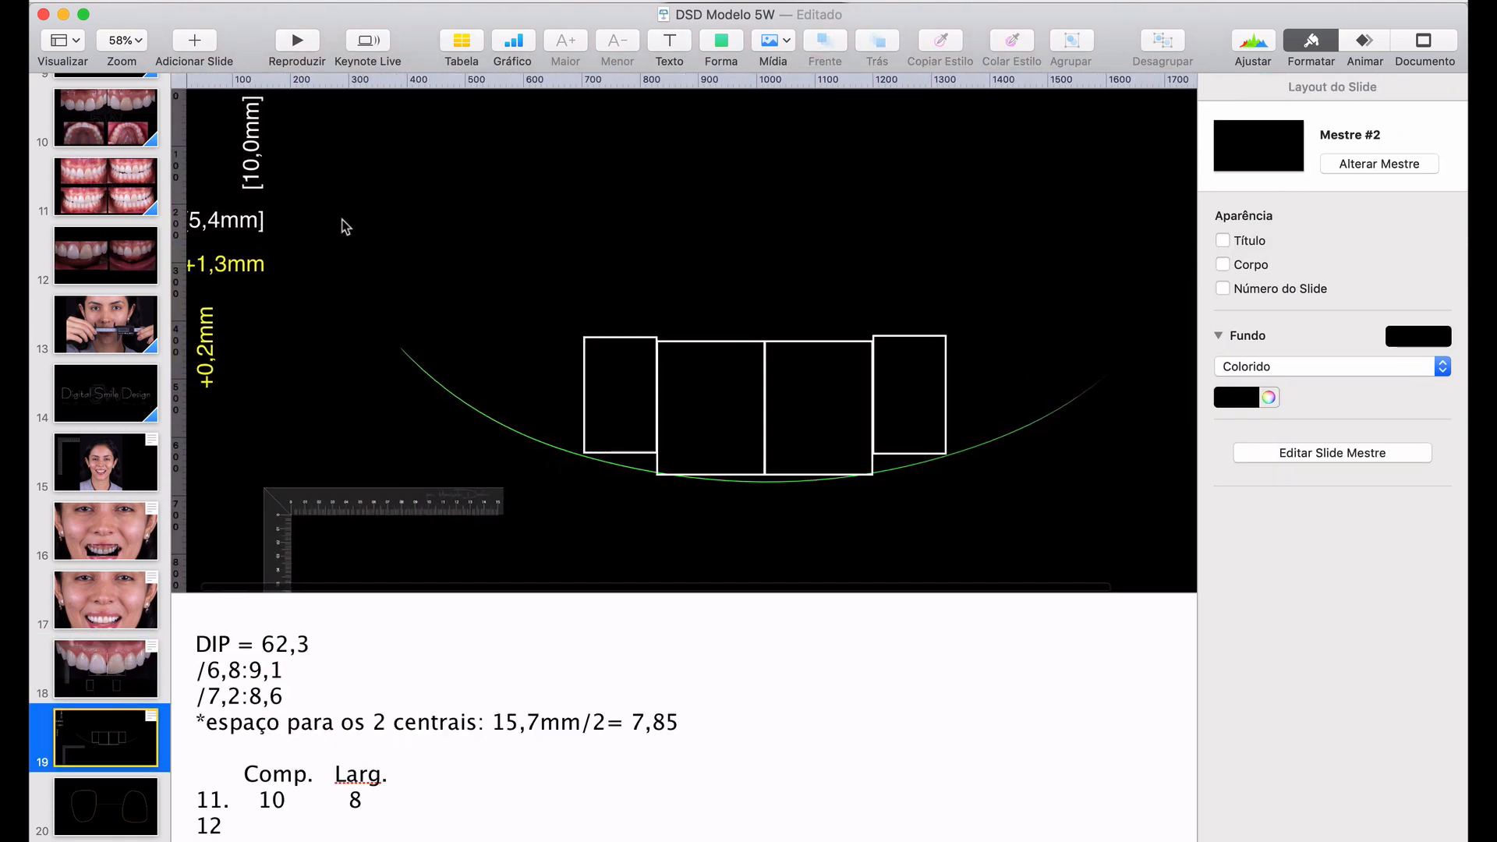
drag(343, 220, 216, 153)
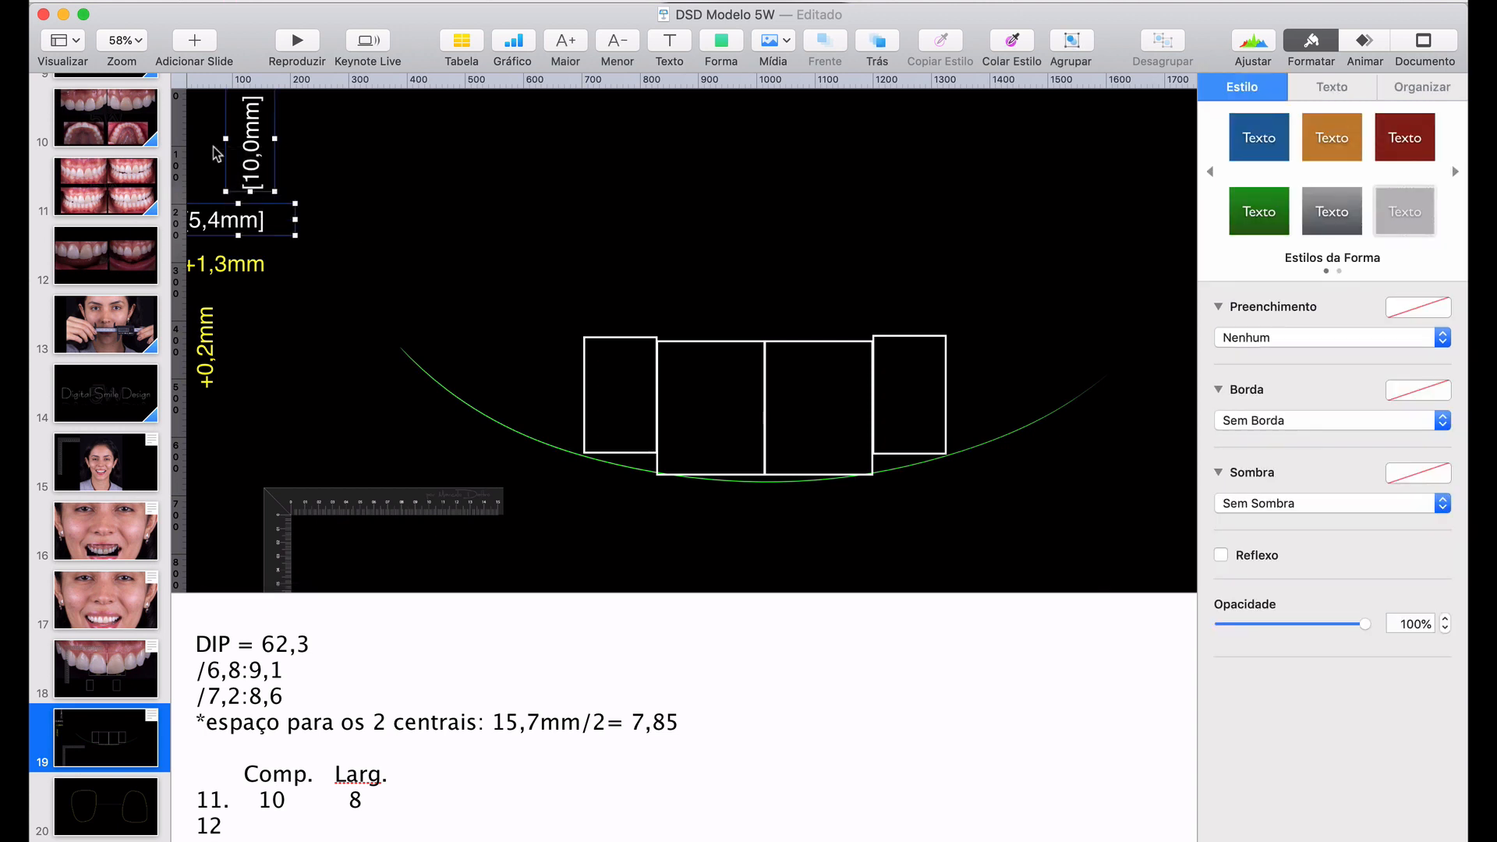
click(100, 652)
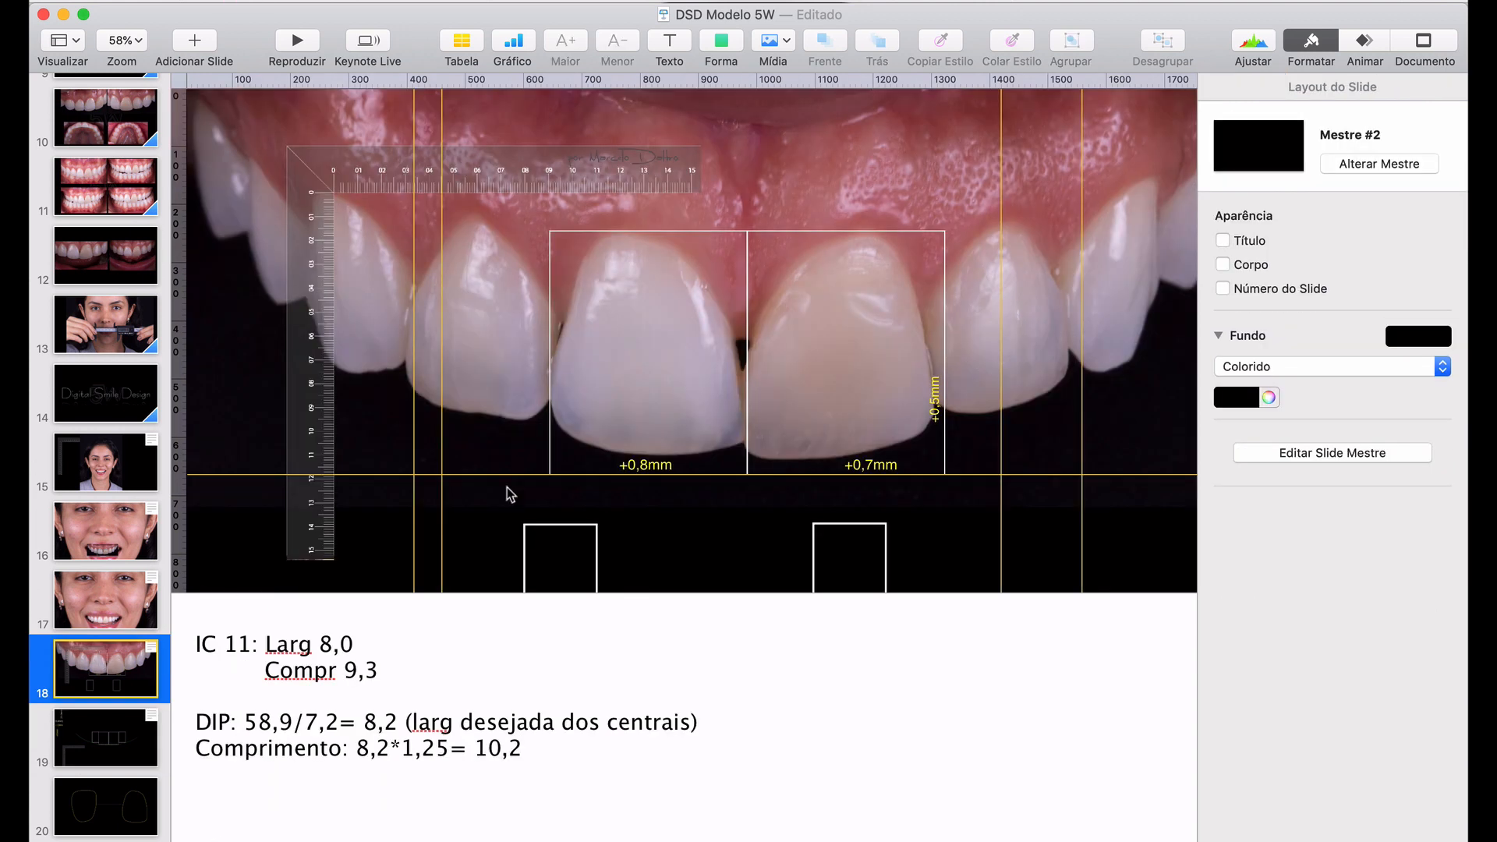
key(super+v)
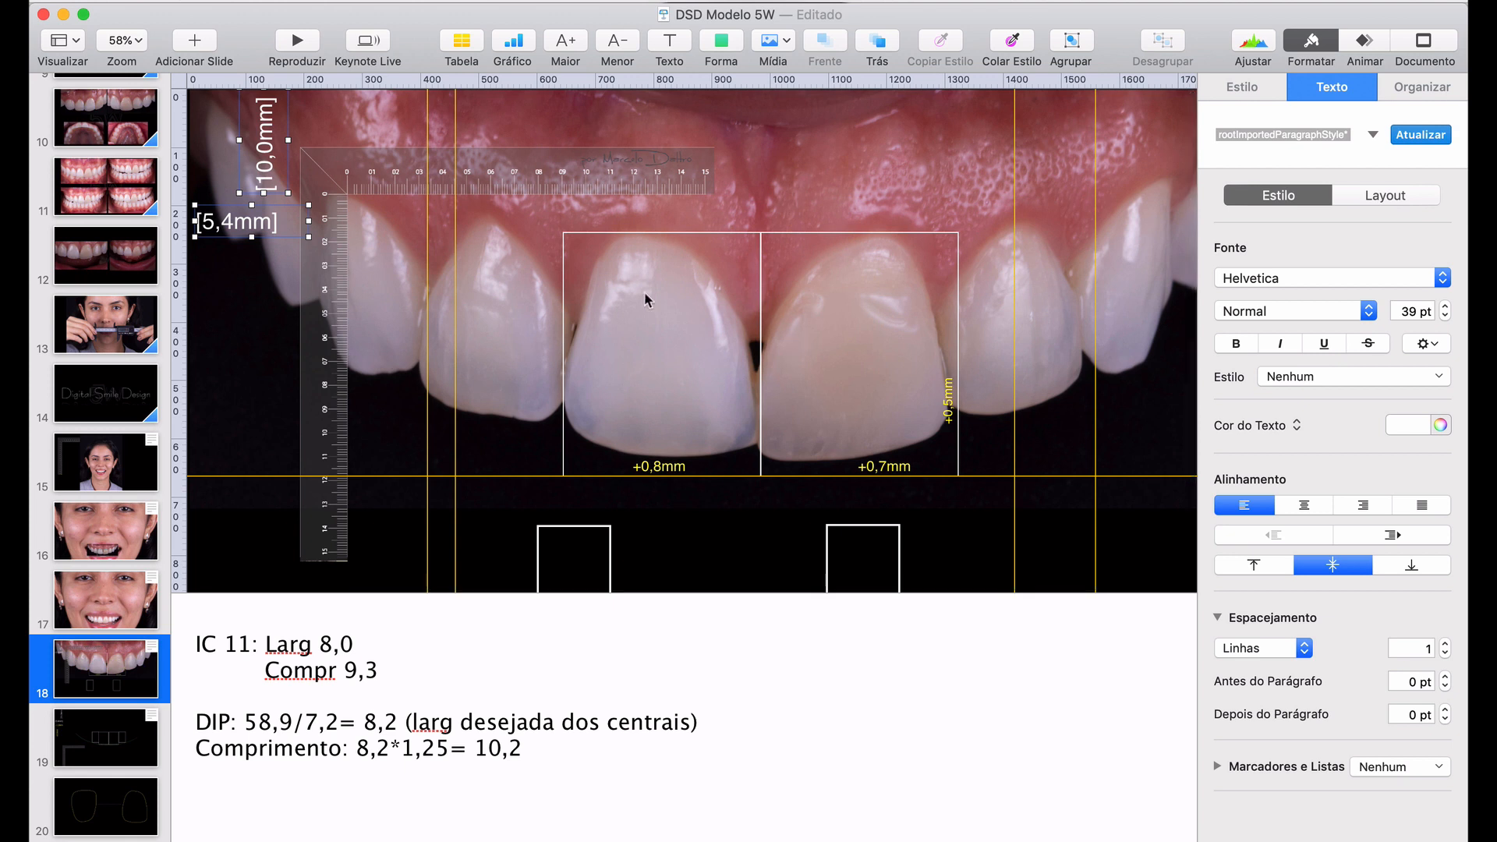
drag(267, 156, 748, 382)
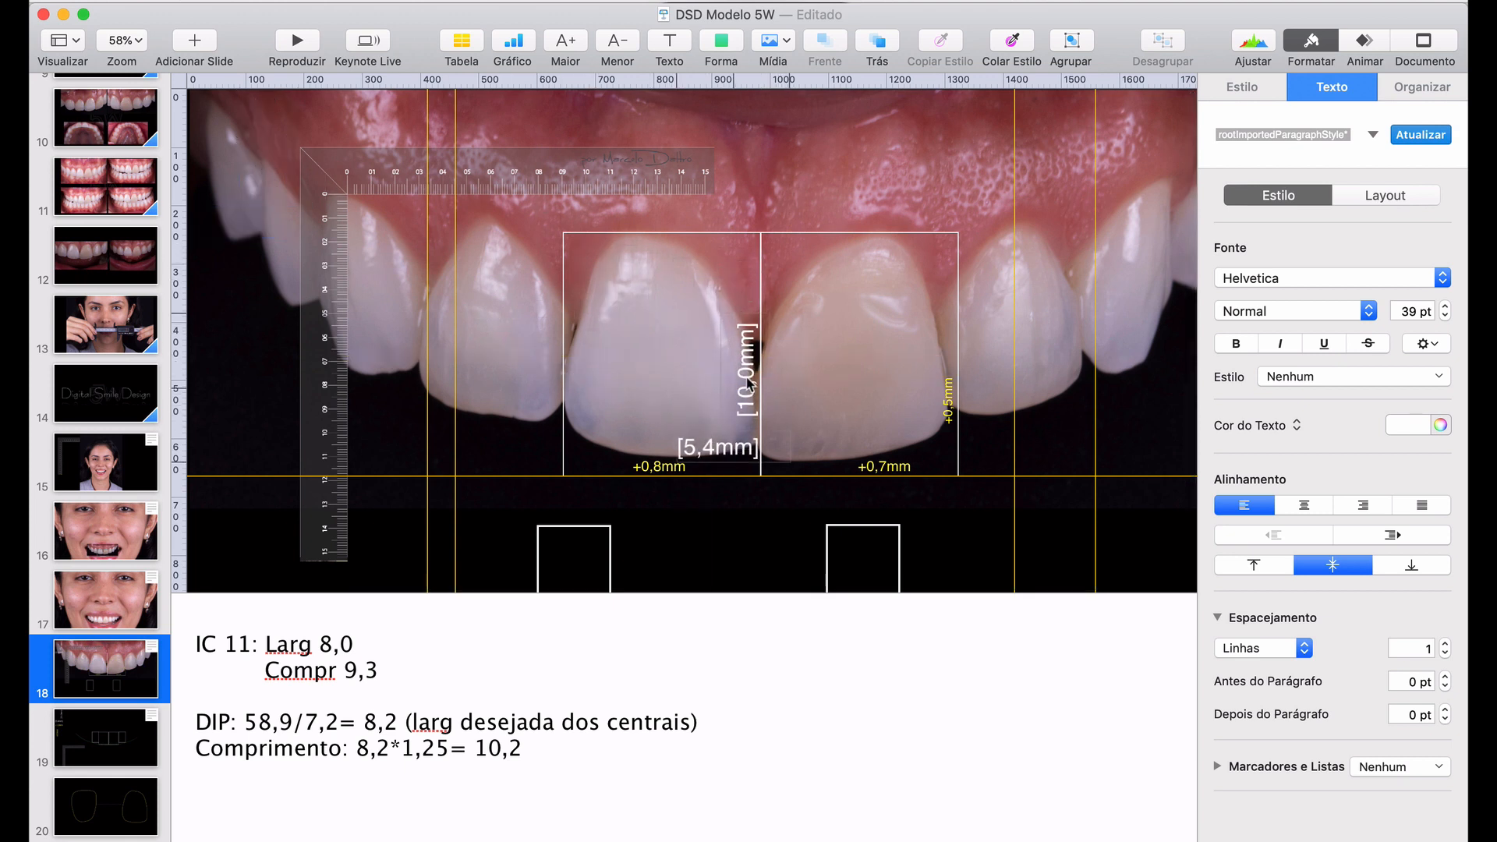
Shift the +0,8mm label outward and change the left incisor's width label to [8,2mm]
drag(652, 469, 602, 466)
click(726, 457)
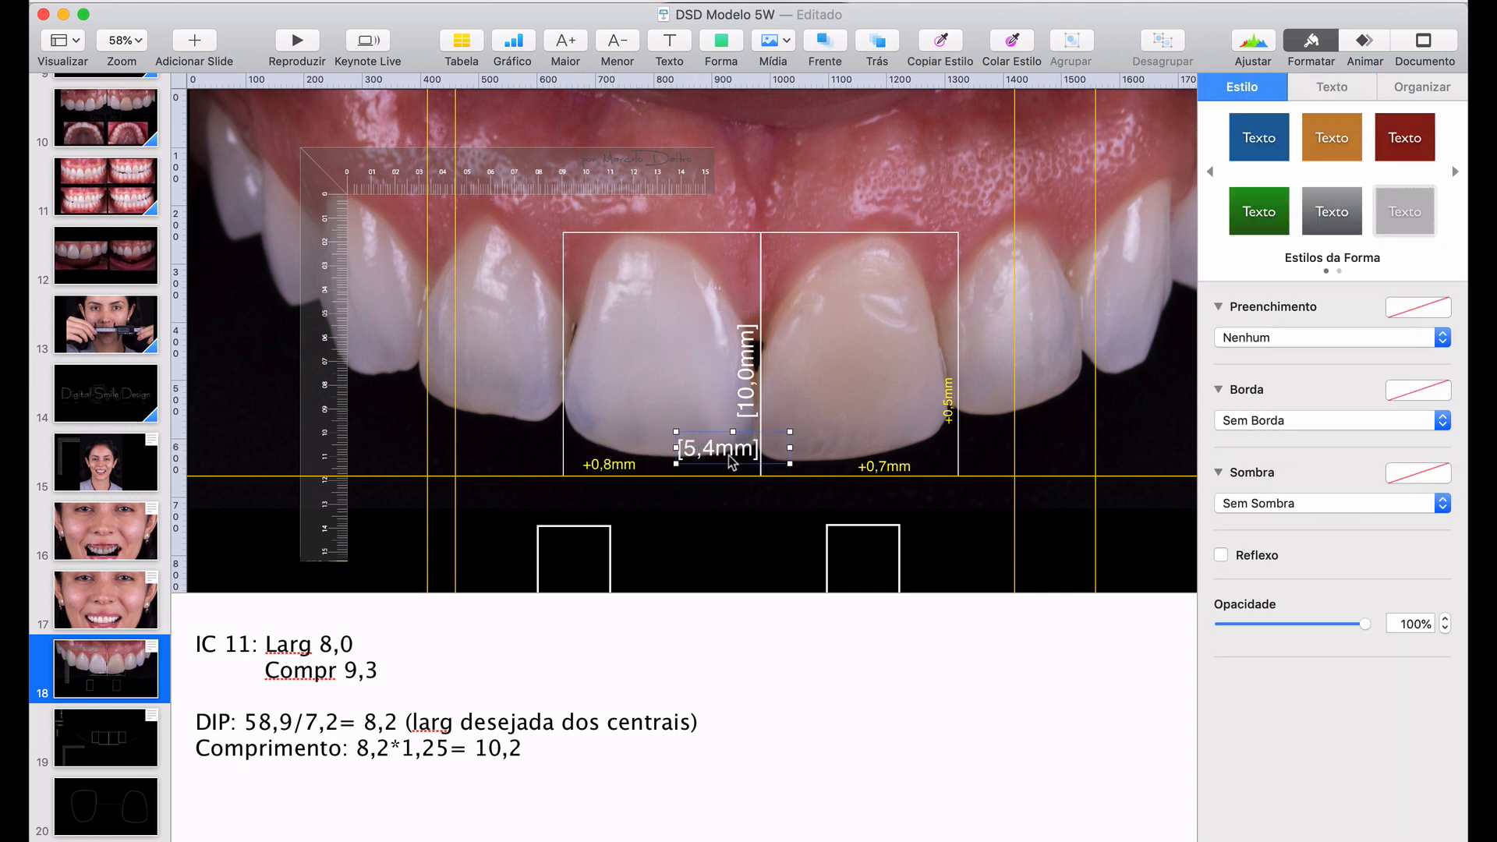
double_click(713, 449)
key(BackSpace)
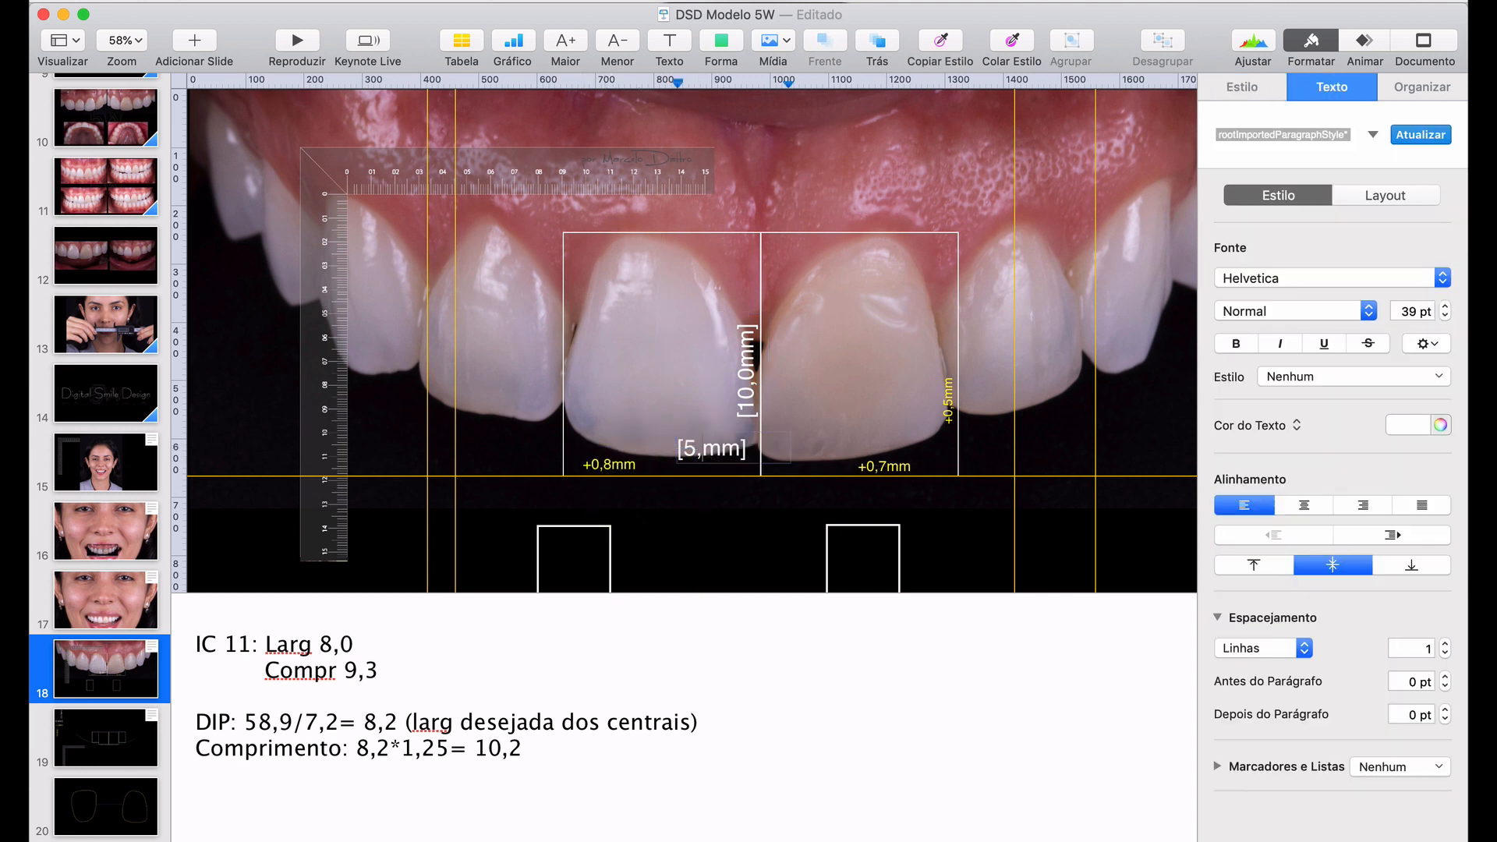
key(BackSpace)
key(BackSpace)
text(8,2)
Change the left incisor's vertical length label to [10,2mm]
click(750, 372)
click(751, 372)
key(BackSpace)
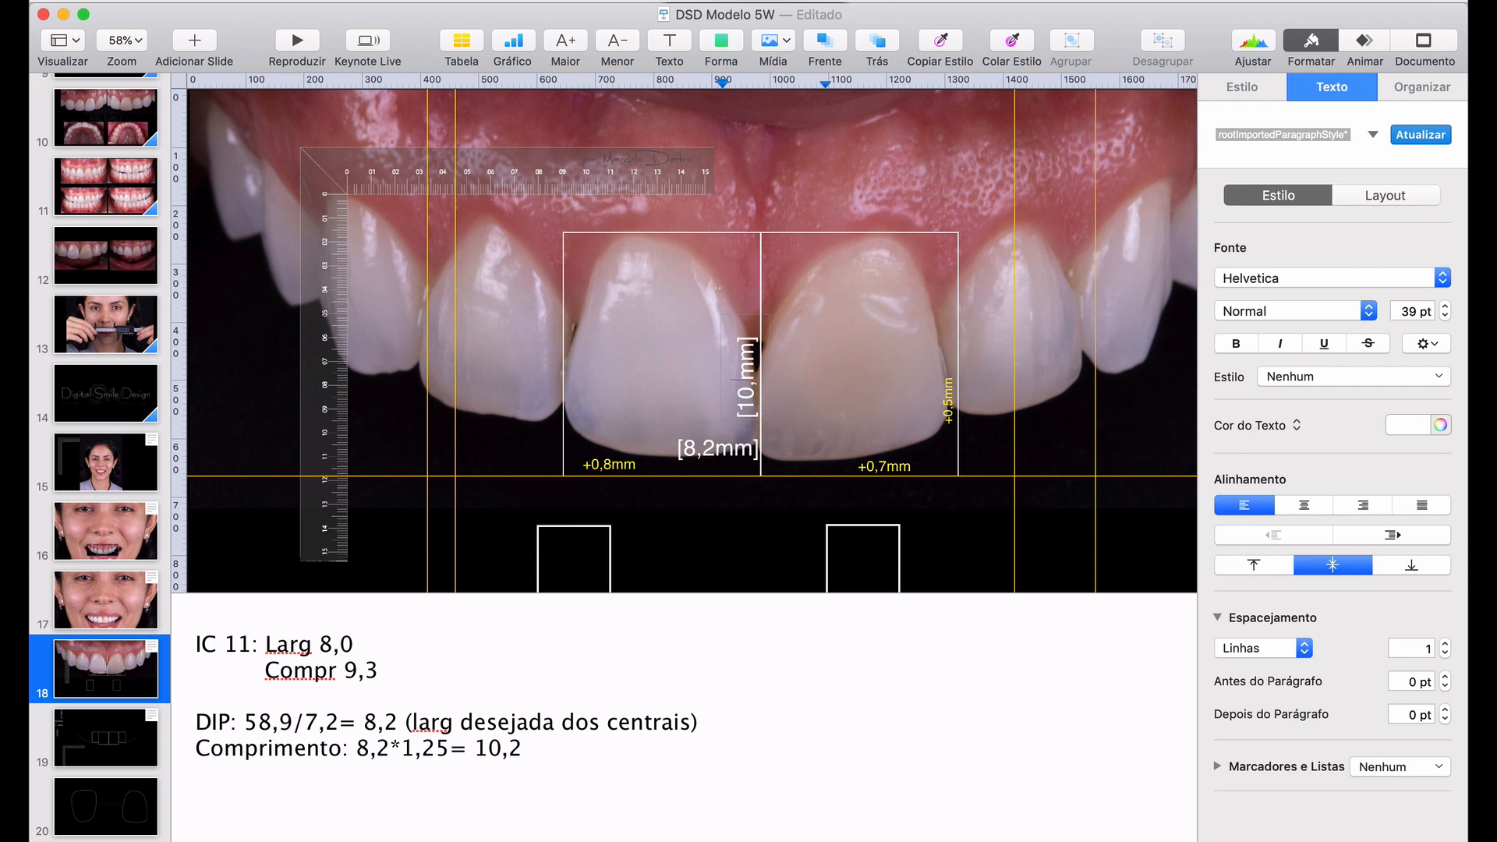
text(2)
click(770, 546)
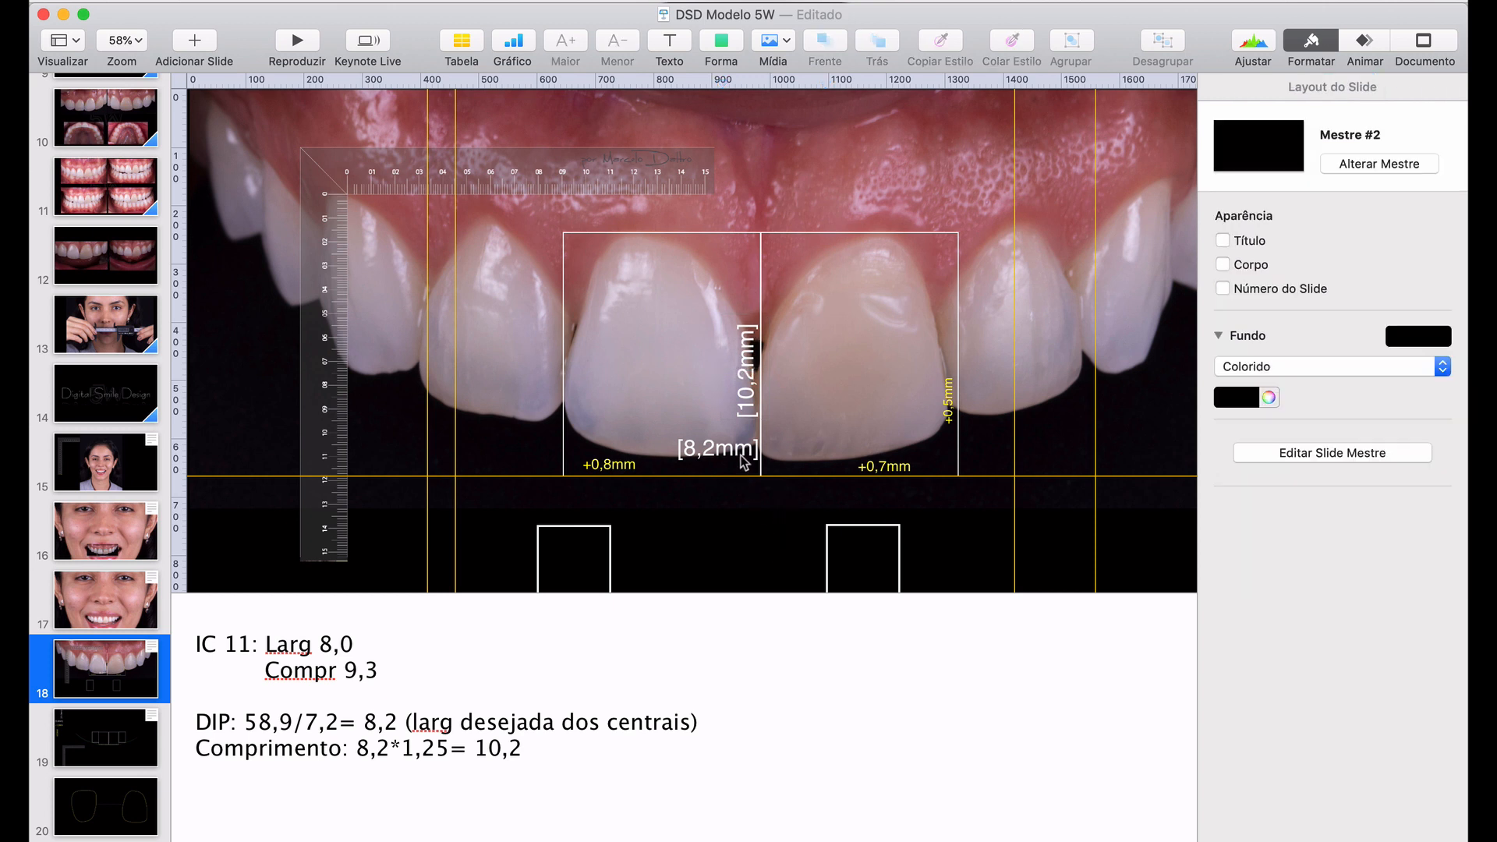
Duplicate the [8,2mm] and [10,2mm] labels into the right incisor rectangle, beside the midline
click(741, 456)
drag(744, 463, 828, 456)
click(745, 376)
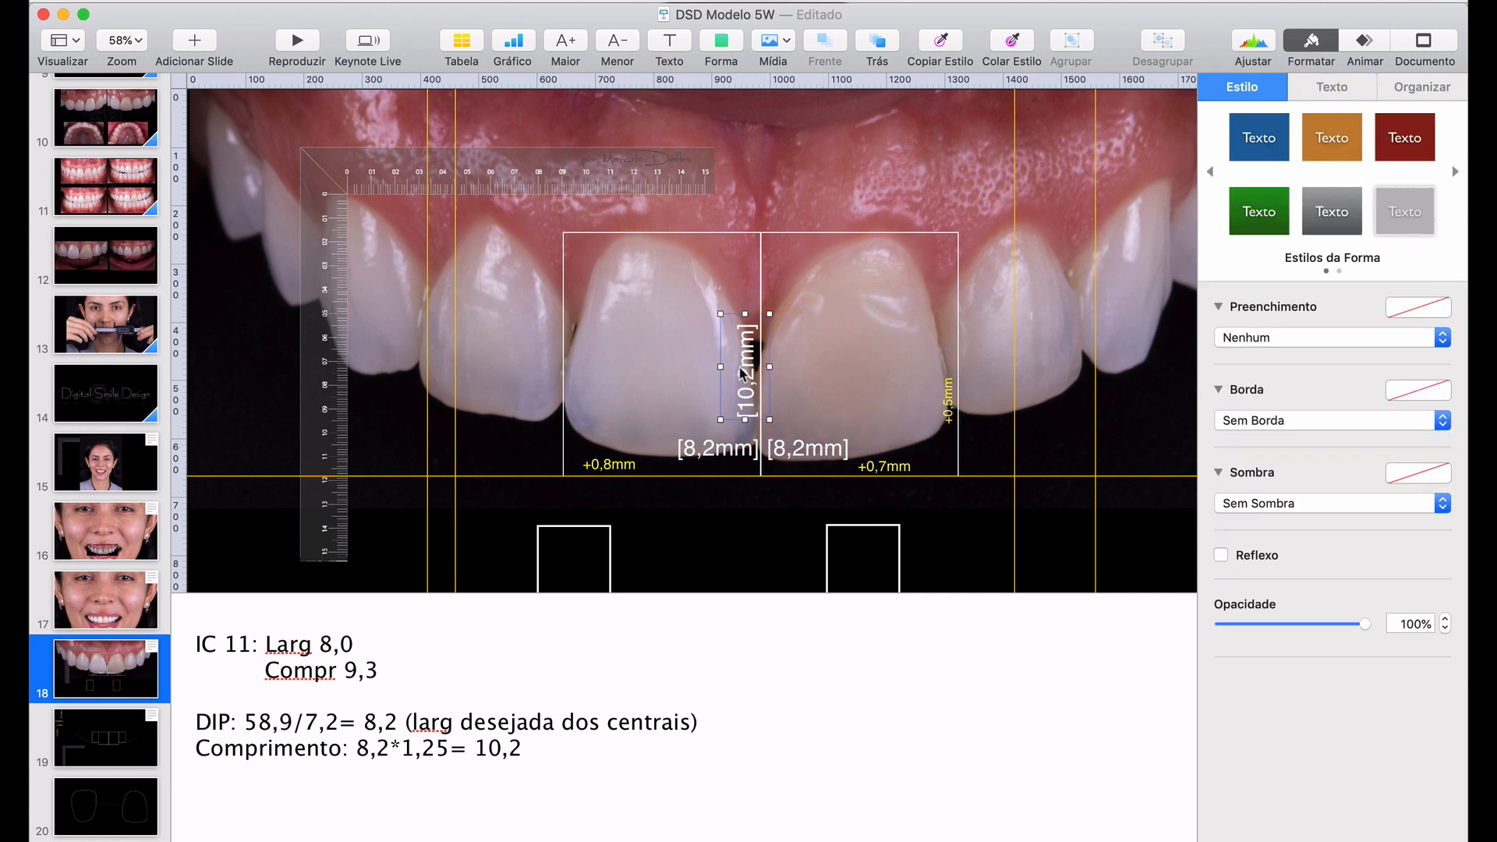
drag(761, 375, 794, 361)
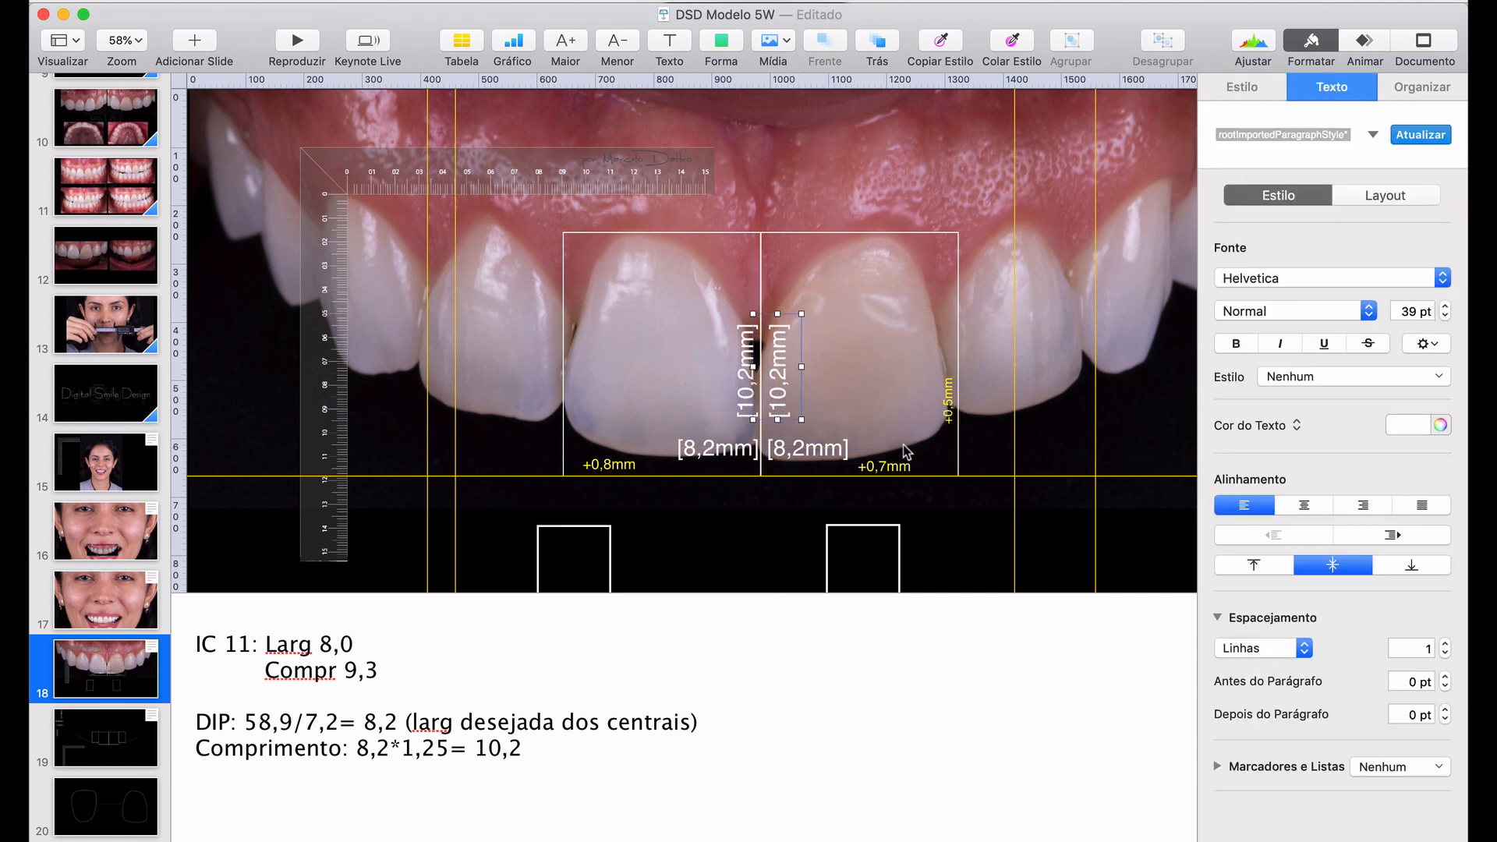
Remove the four vertical guides and the horizontal guide from slide 18, and move the ruler to the photo's upper-left corner
scroll(905, 447, down, 5)
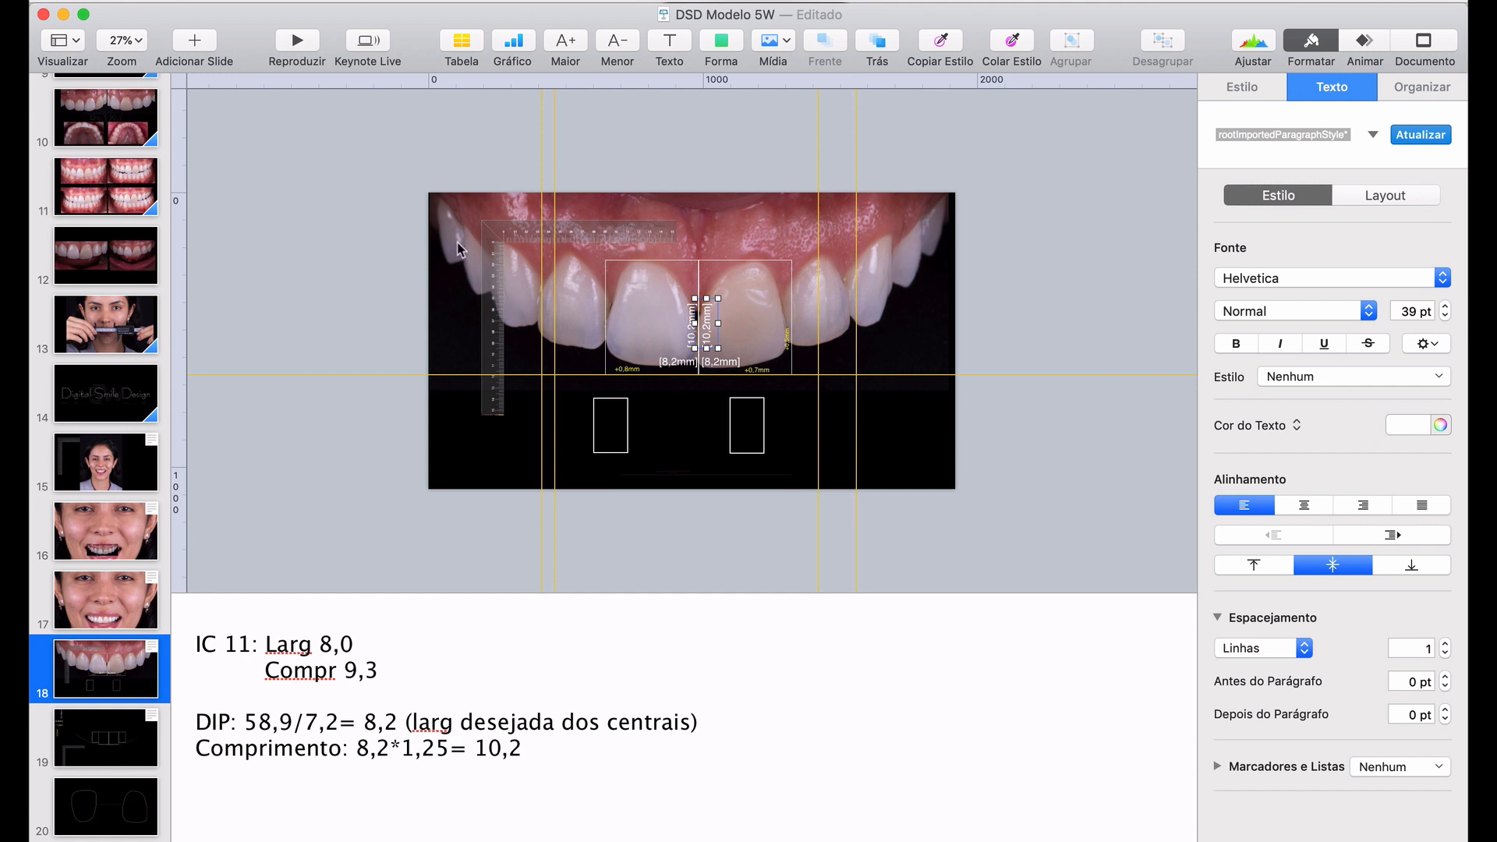
drag(542, 224, 167, 257)
drag(555, 157, 152, 181)
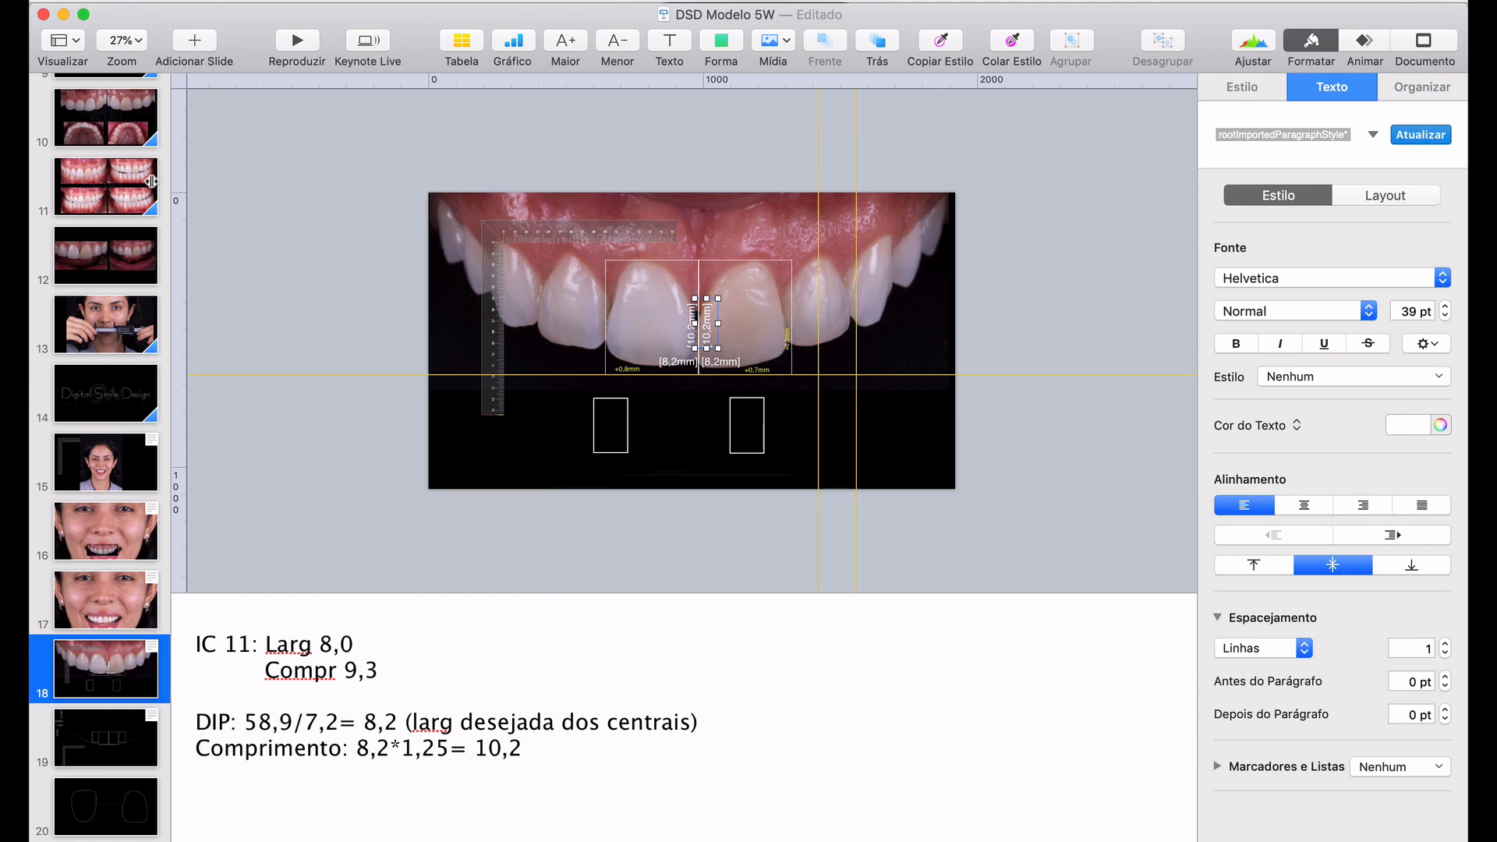
drag(817, 154, 129, 193)
drag(852, 149, 167, 226)
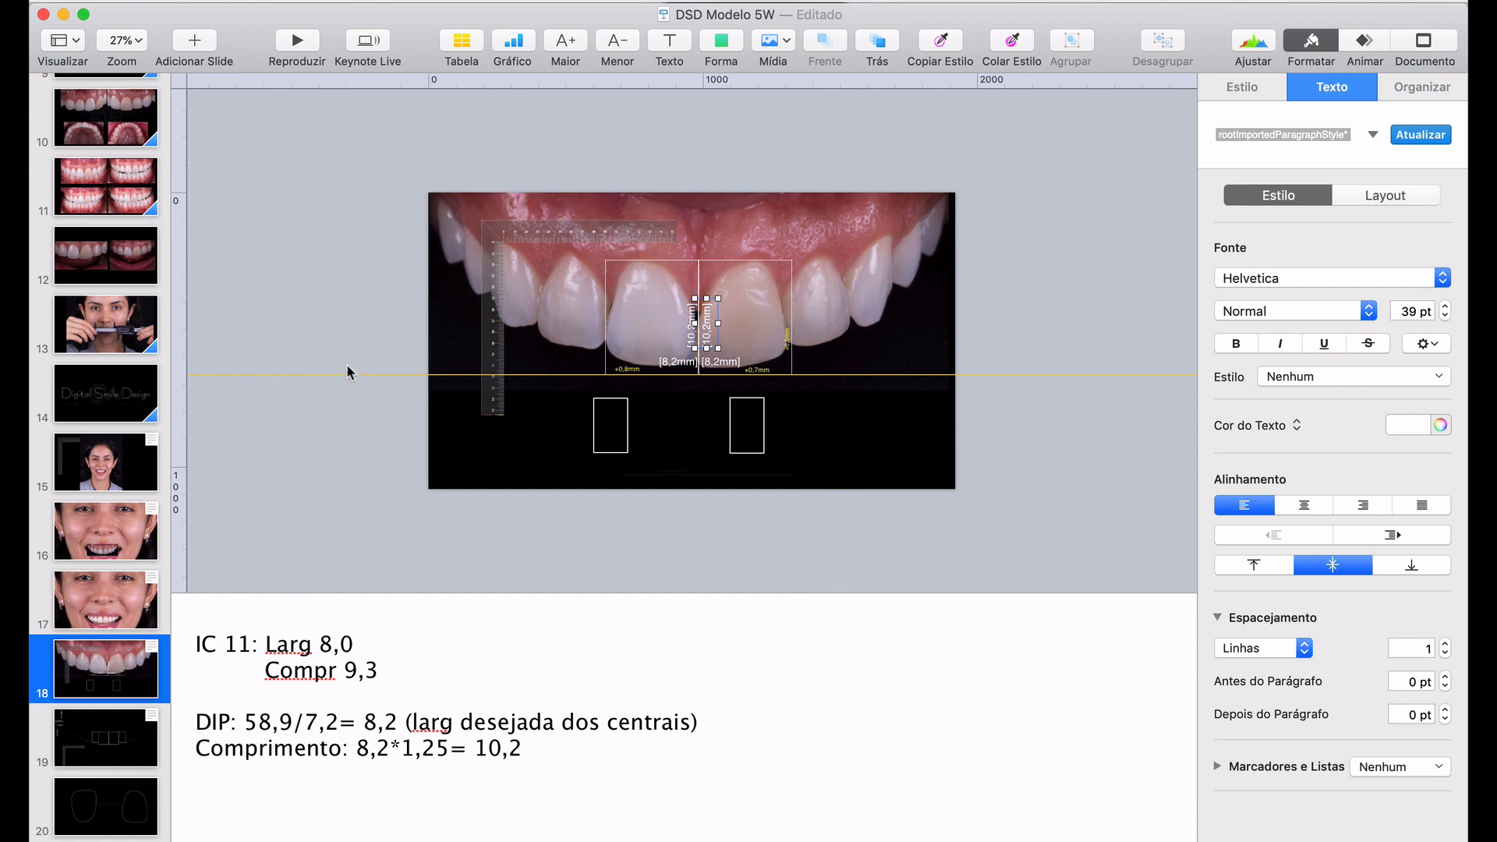
drag(349, 373, 370, 71)
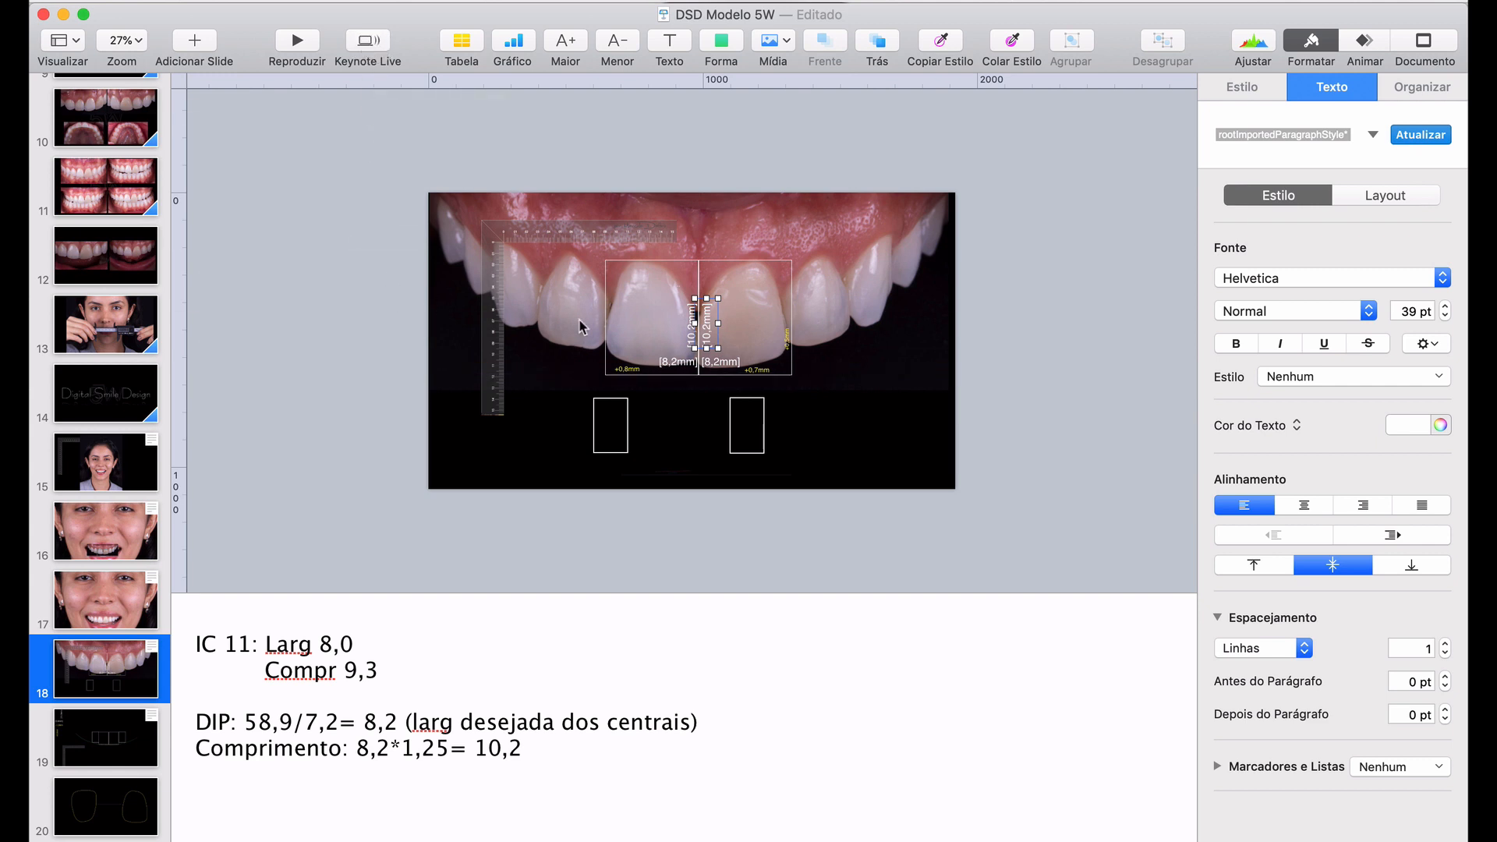
drag(544, 239, 503, 222)
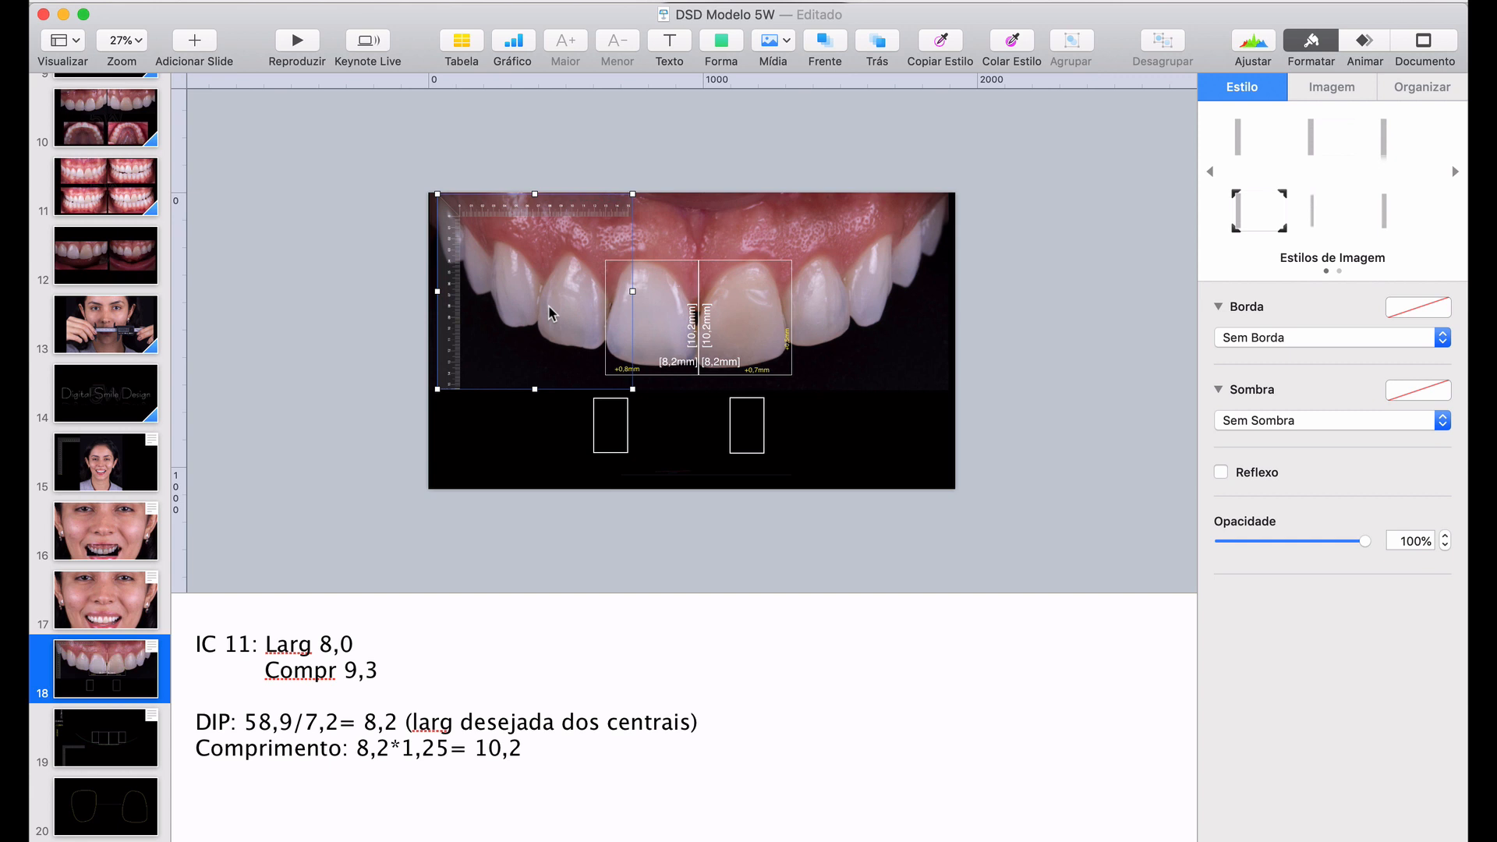
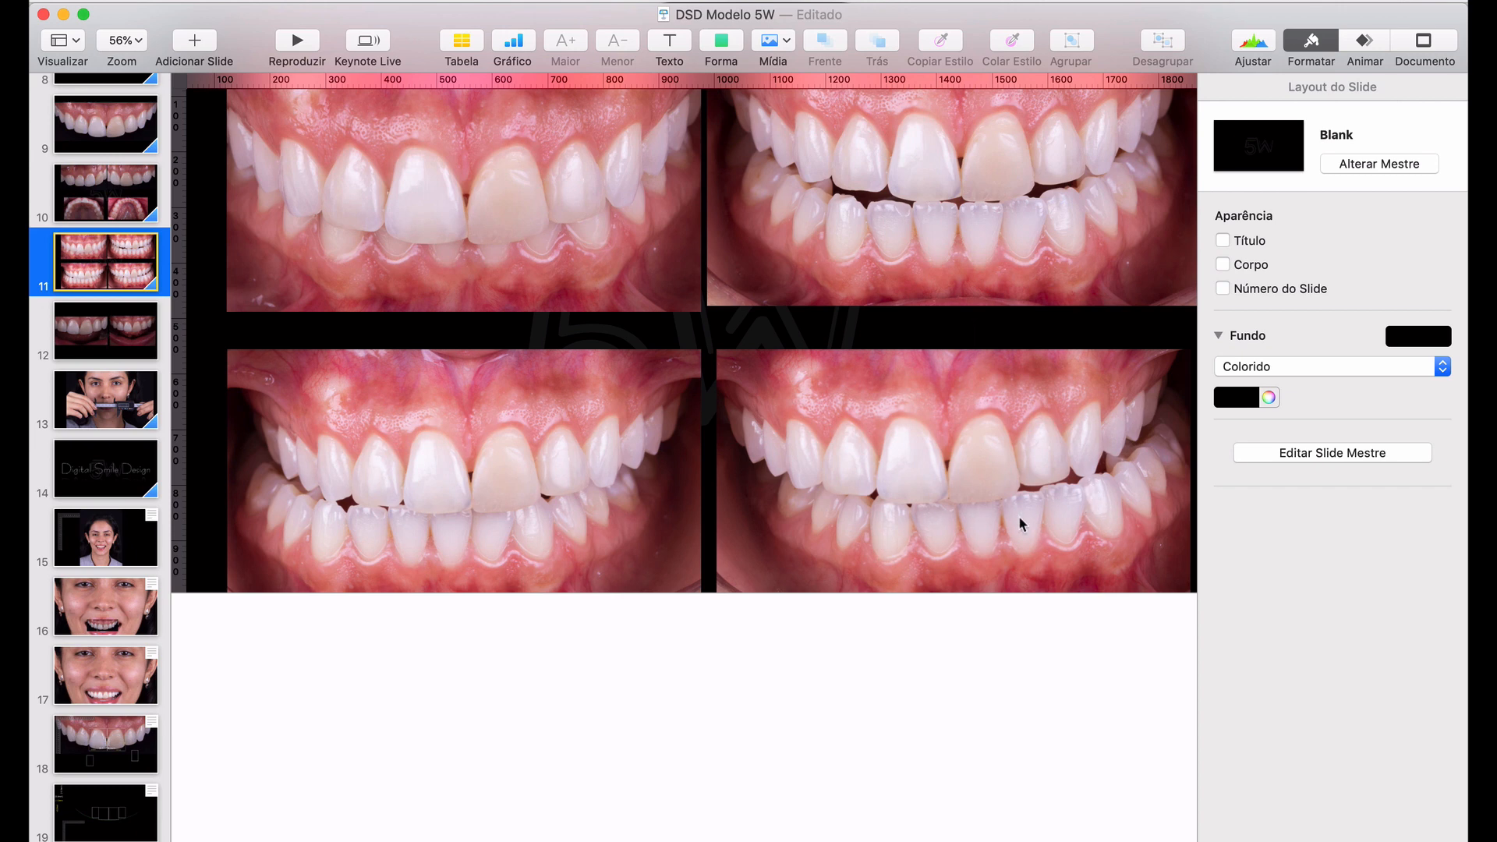
Return to slide 18 and review the whole layout of incisor rectangles and labels
click(114, 734)
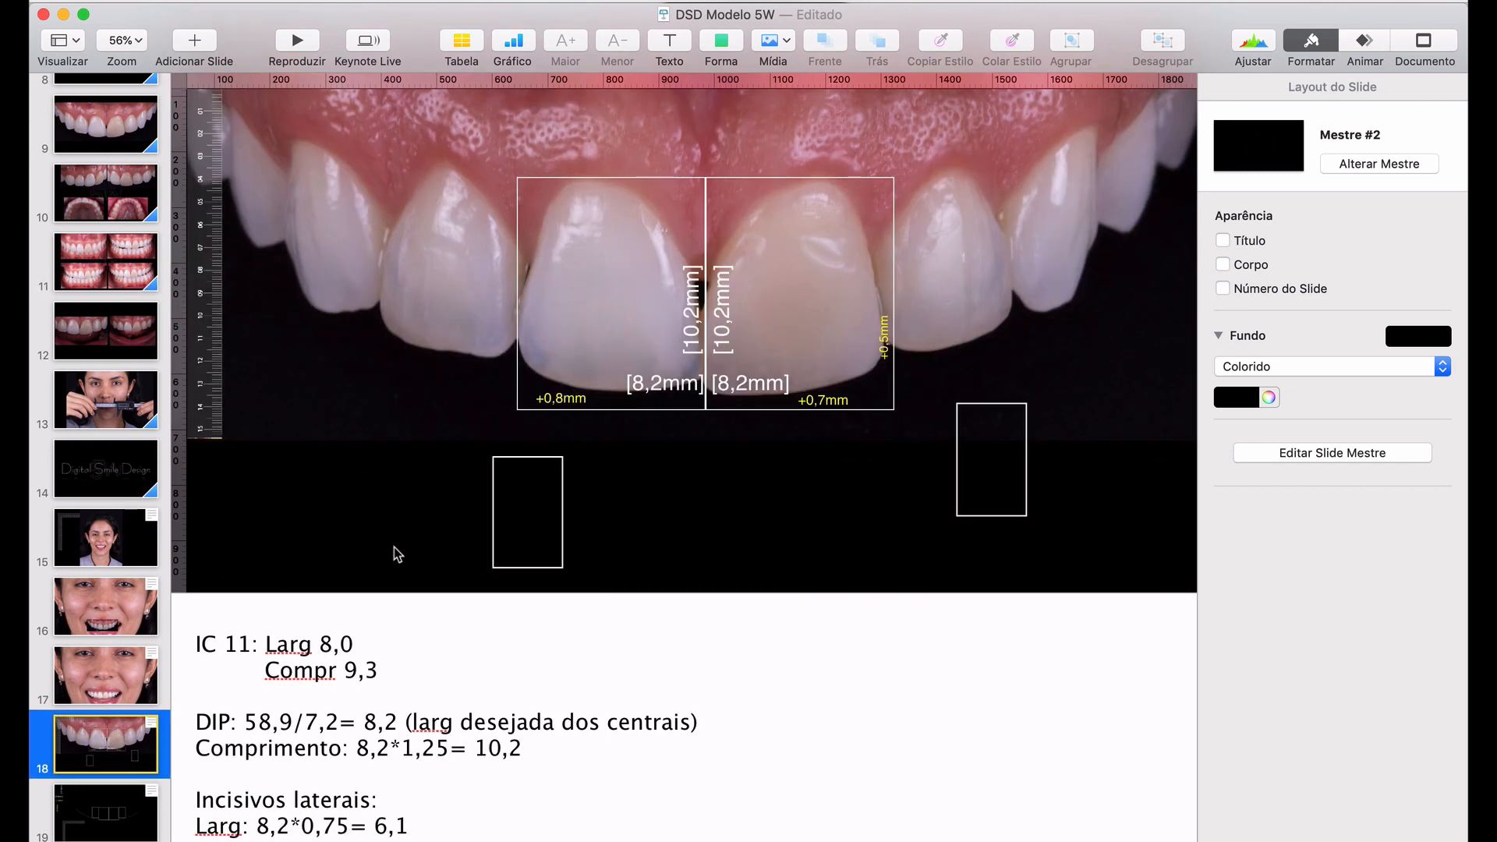
scroll(395, 548, down, 5)
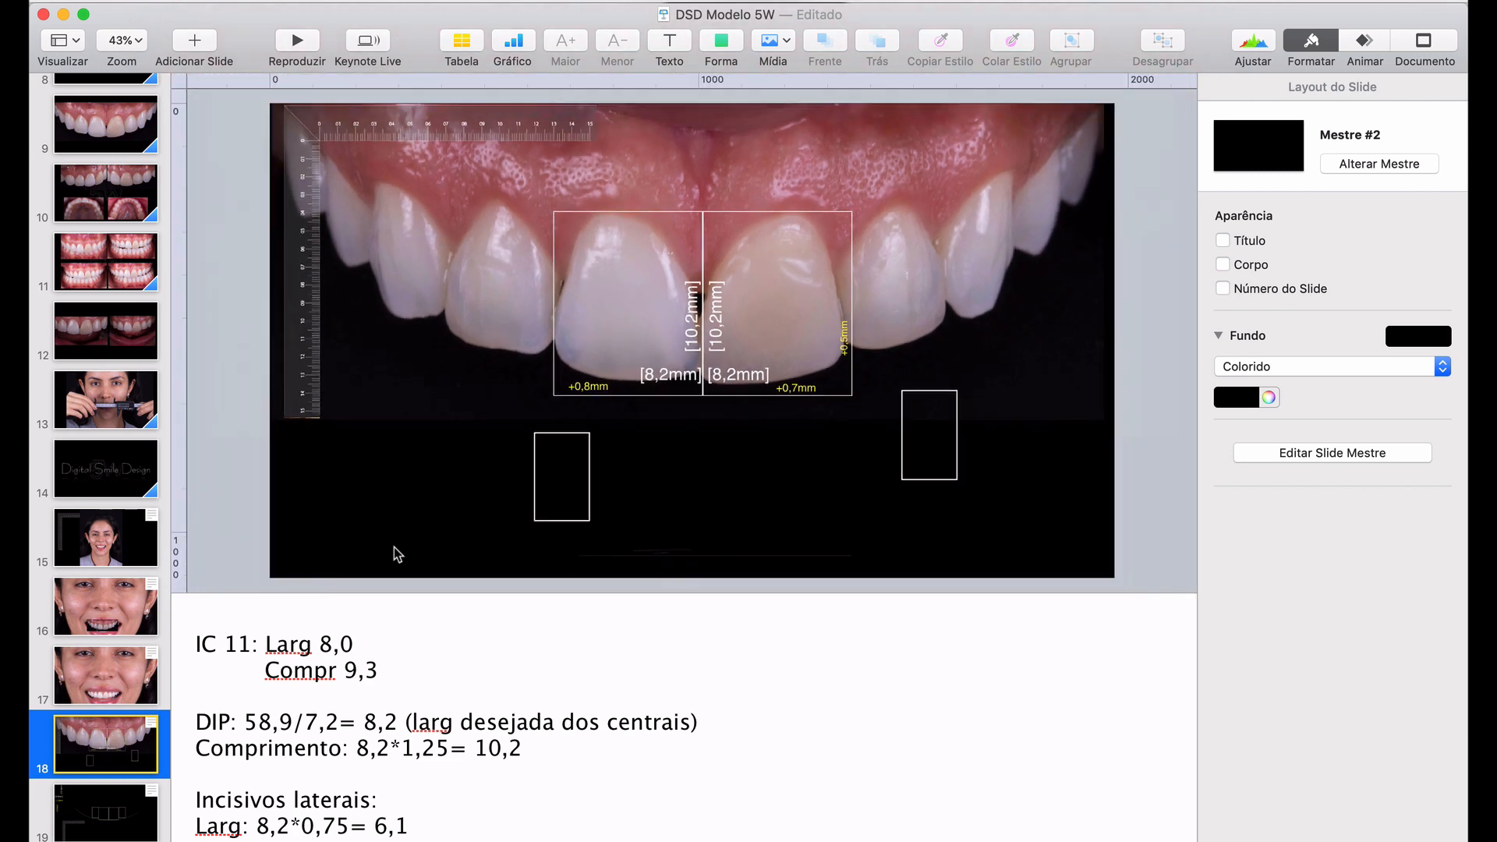
scroll(394, 547, up, 2)
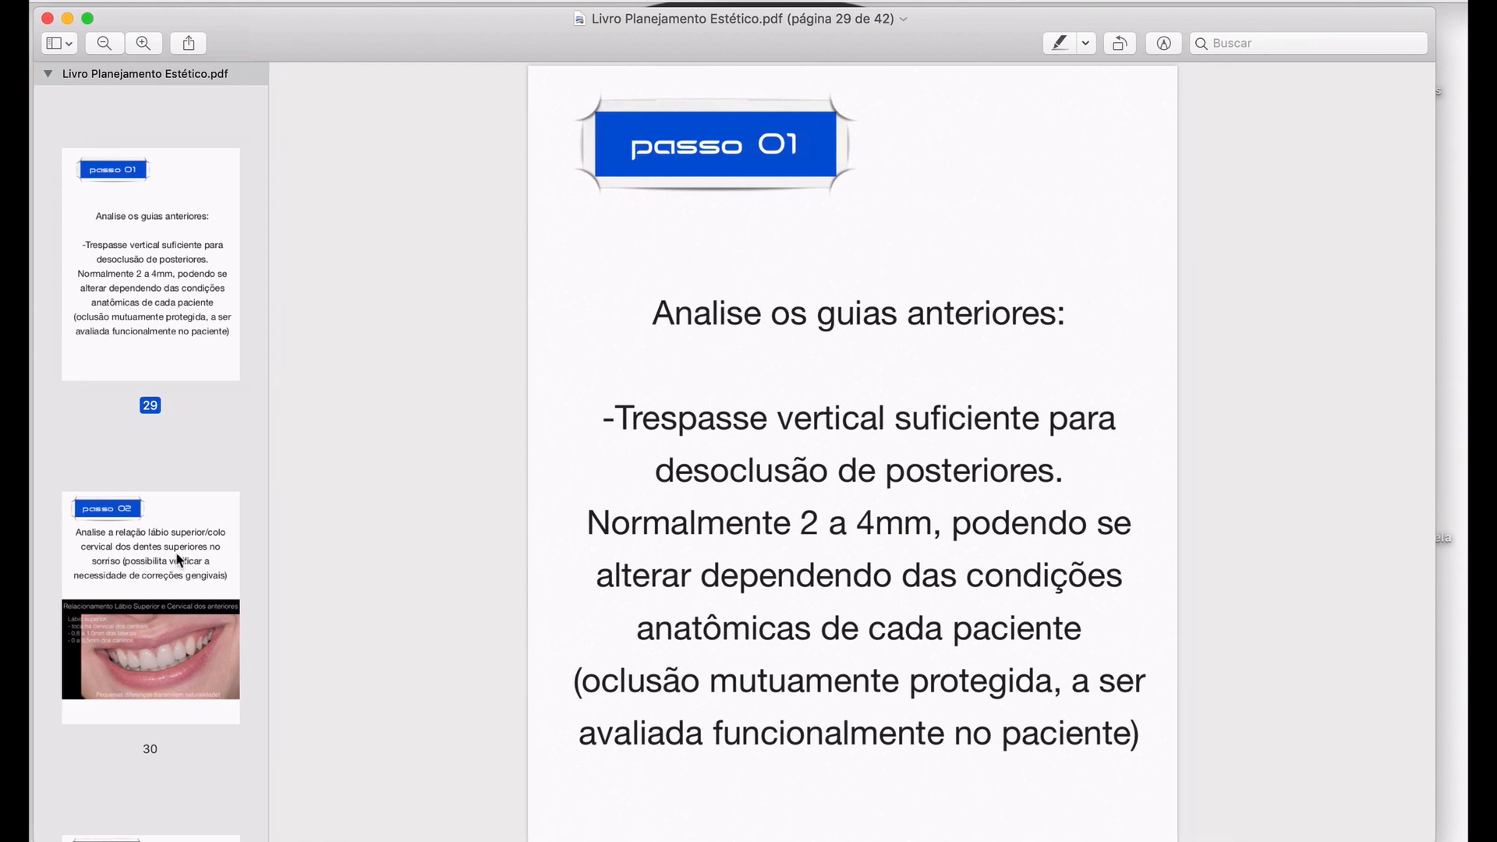
Read Livro Planejamento Estético.pdf from passo 02 through passo 03 to the table of dental exposure by gender and age
click(179, 559)
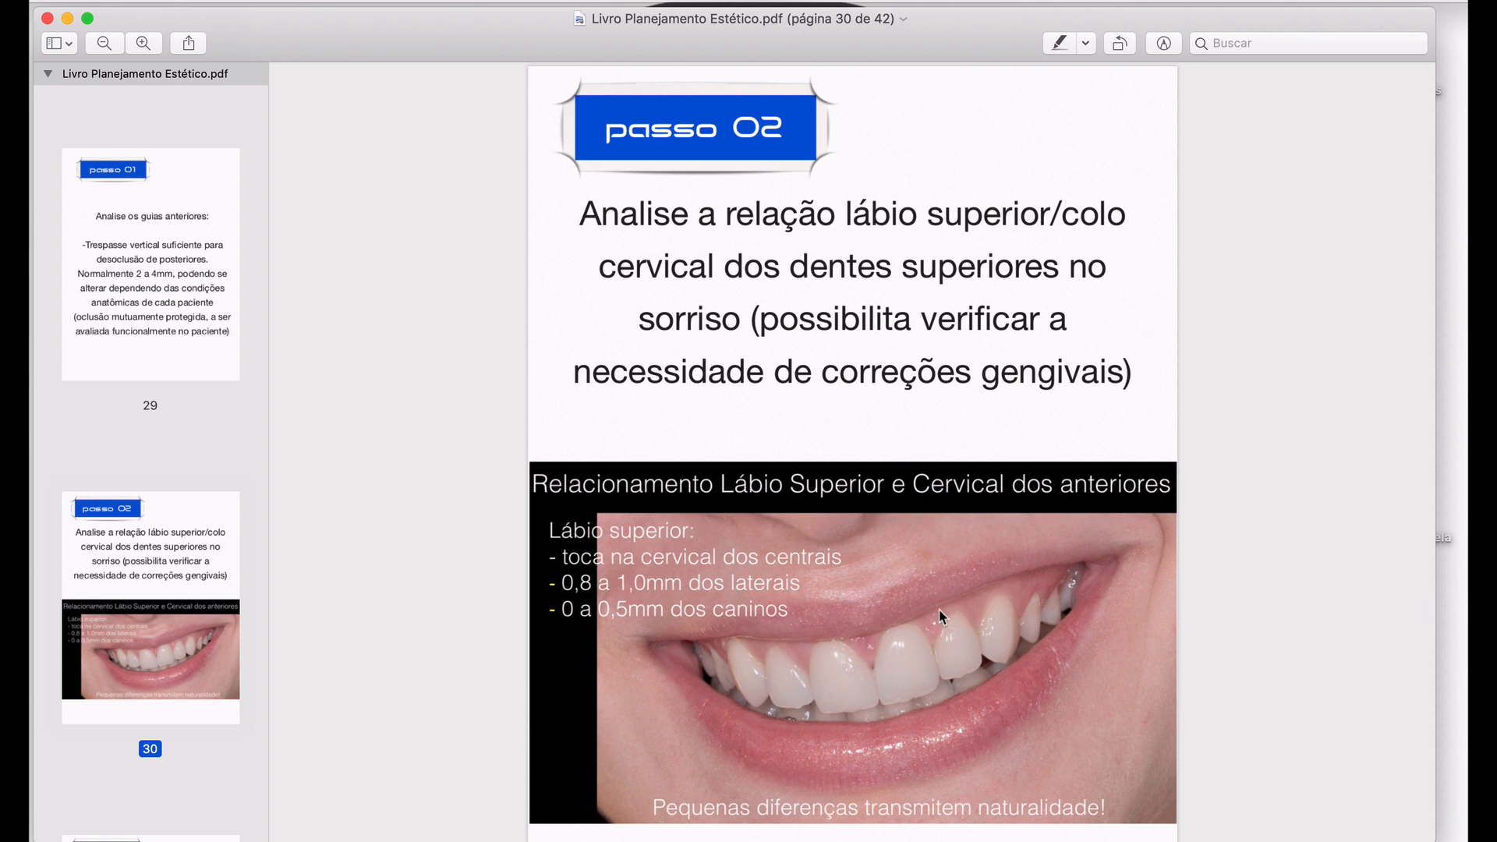
scroll(928, 663, down, 10)
scroll(928, 663, down, 10)
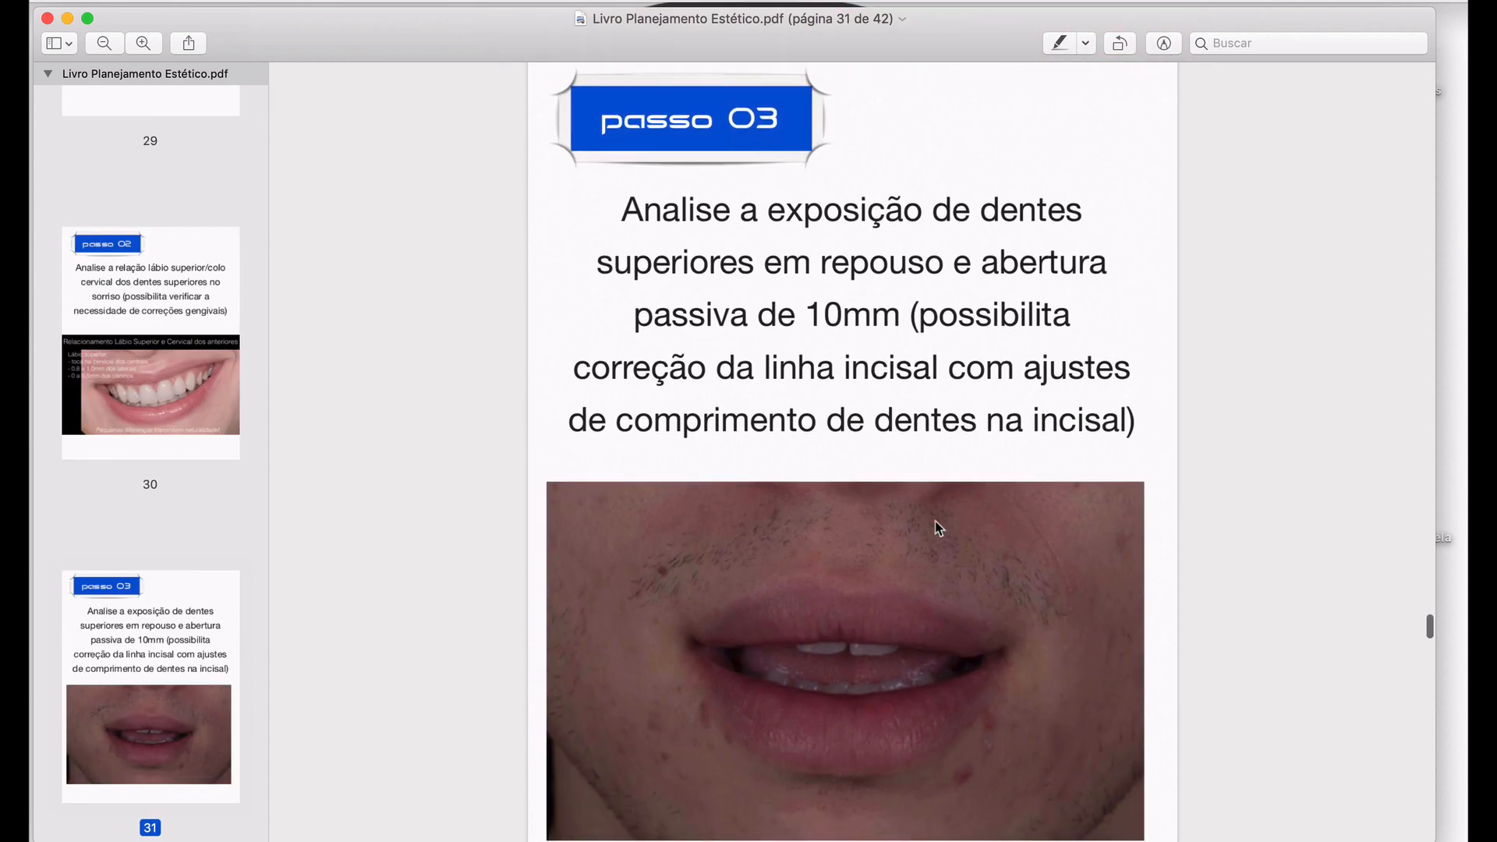
scroll(939, 528, down, 2)
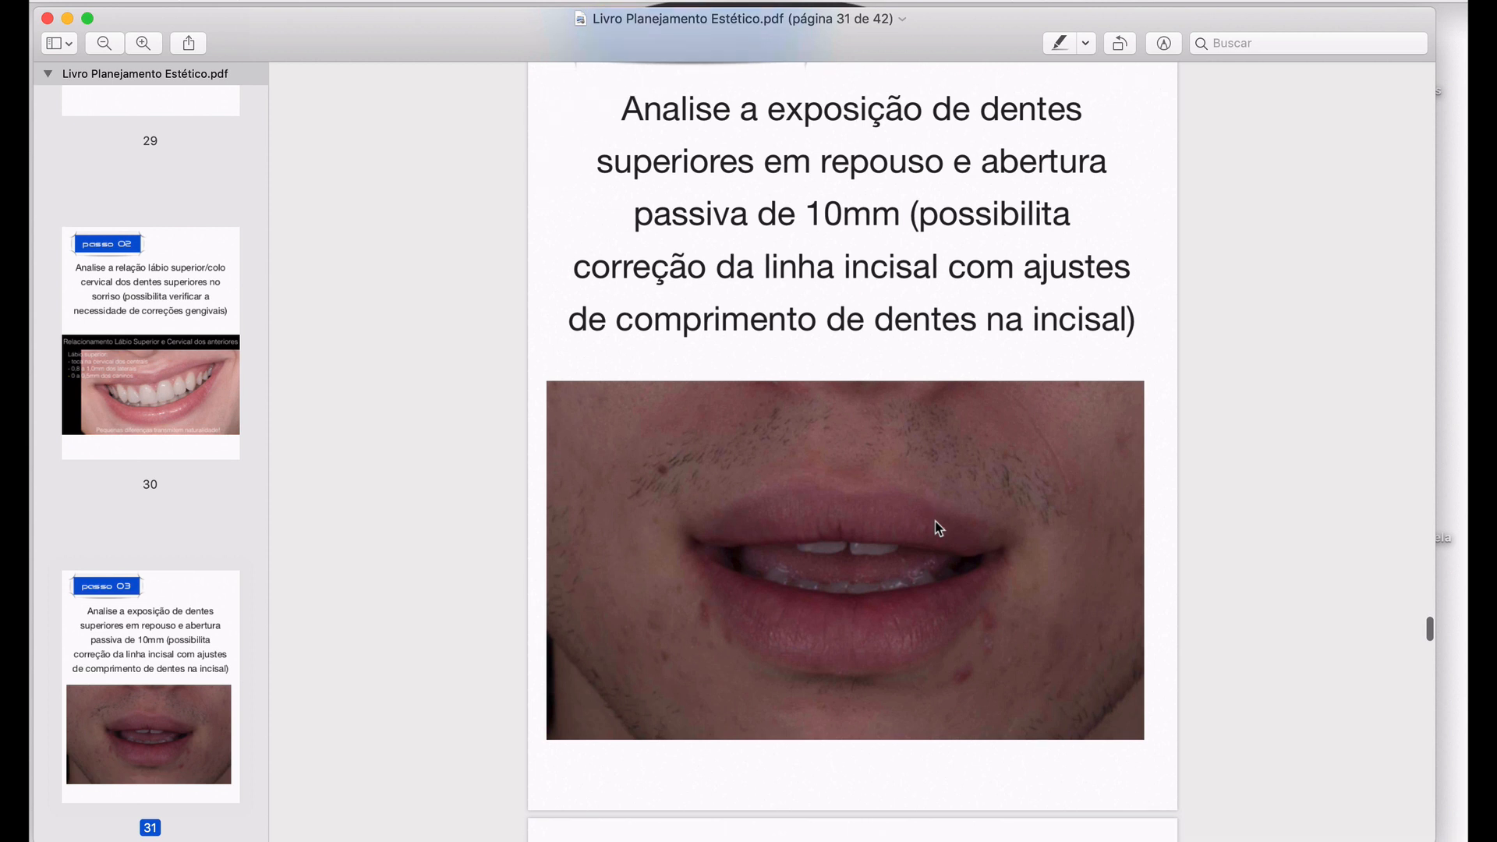
scroll(939, 529, down, 7)
scroll(938, 528, down, 1)
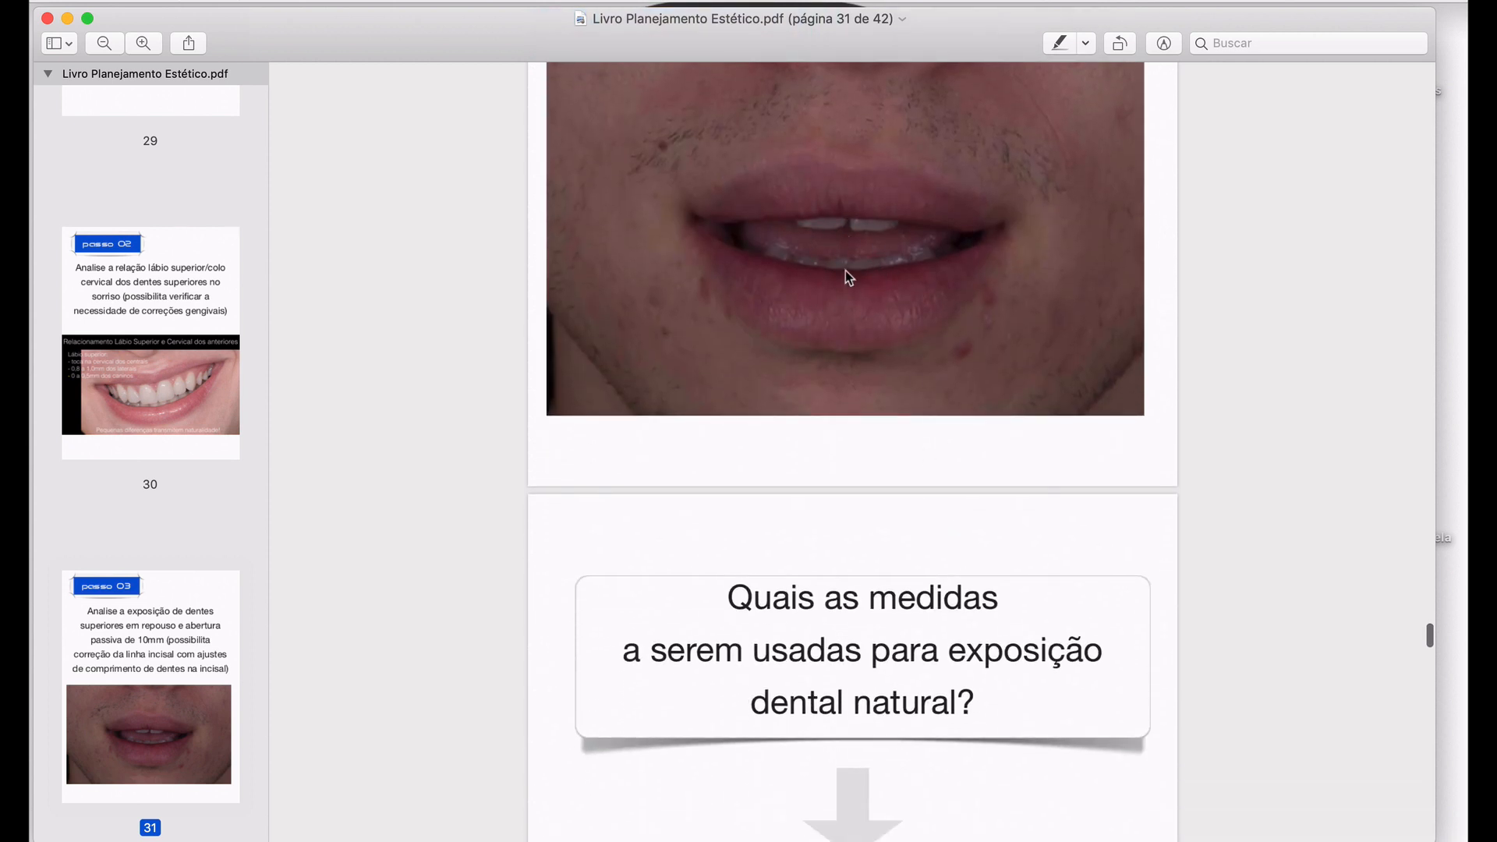
scroll(842, 335, down, 12)
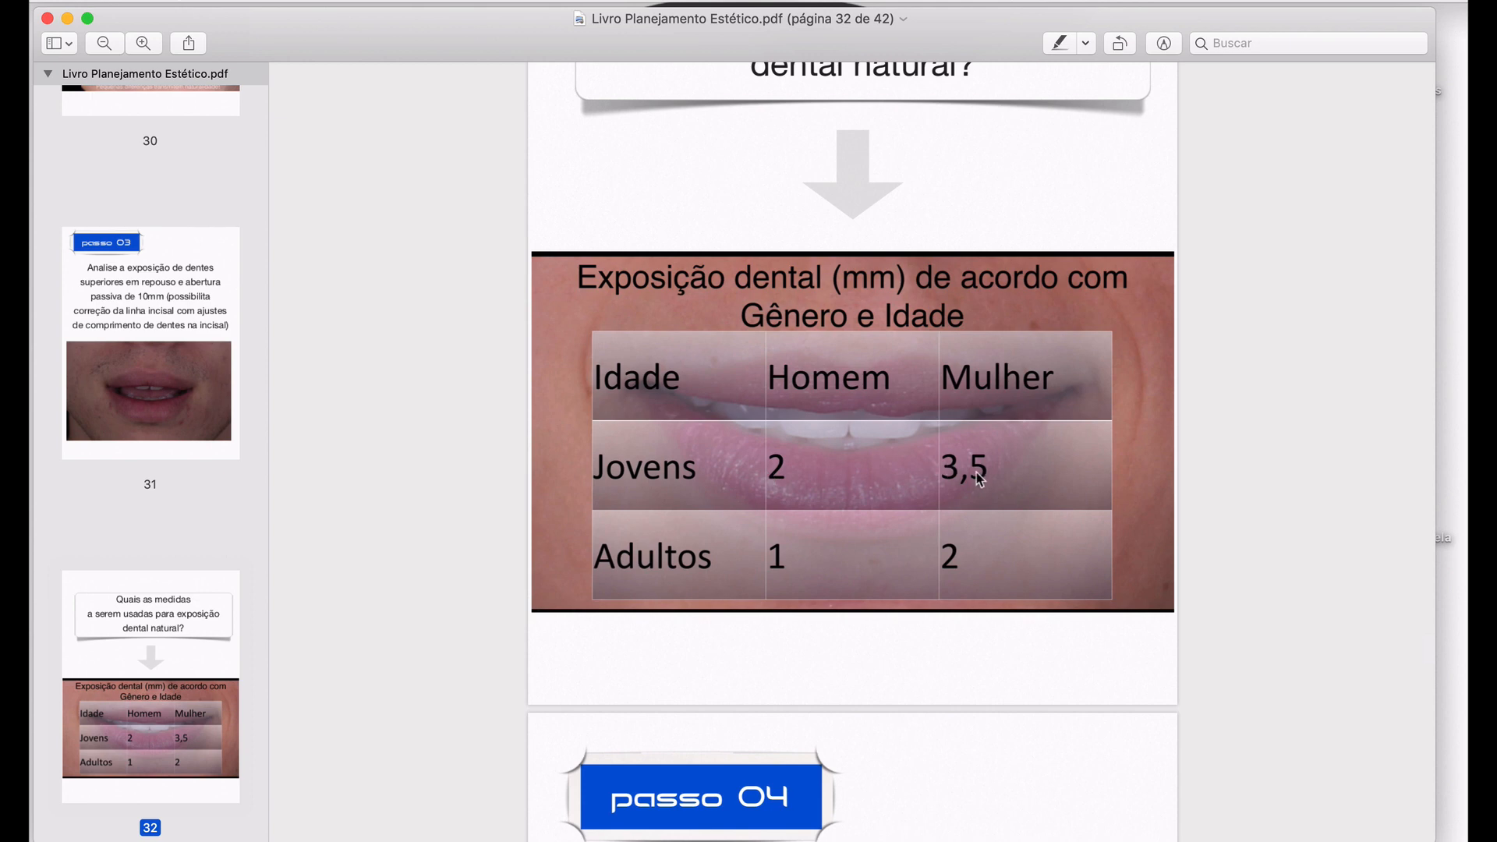
Switch back to the DSD Modelo 5W presentation in Keynote and open slide 6 with the close-up smile photos
key(ctrl+Left)
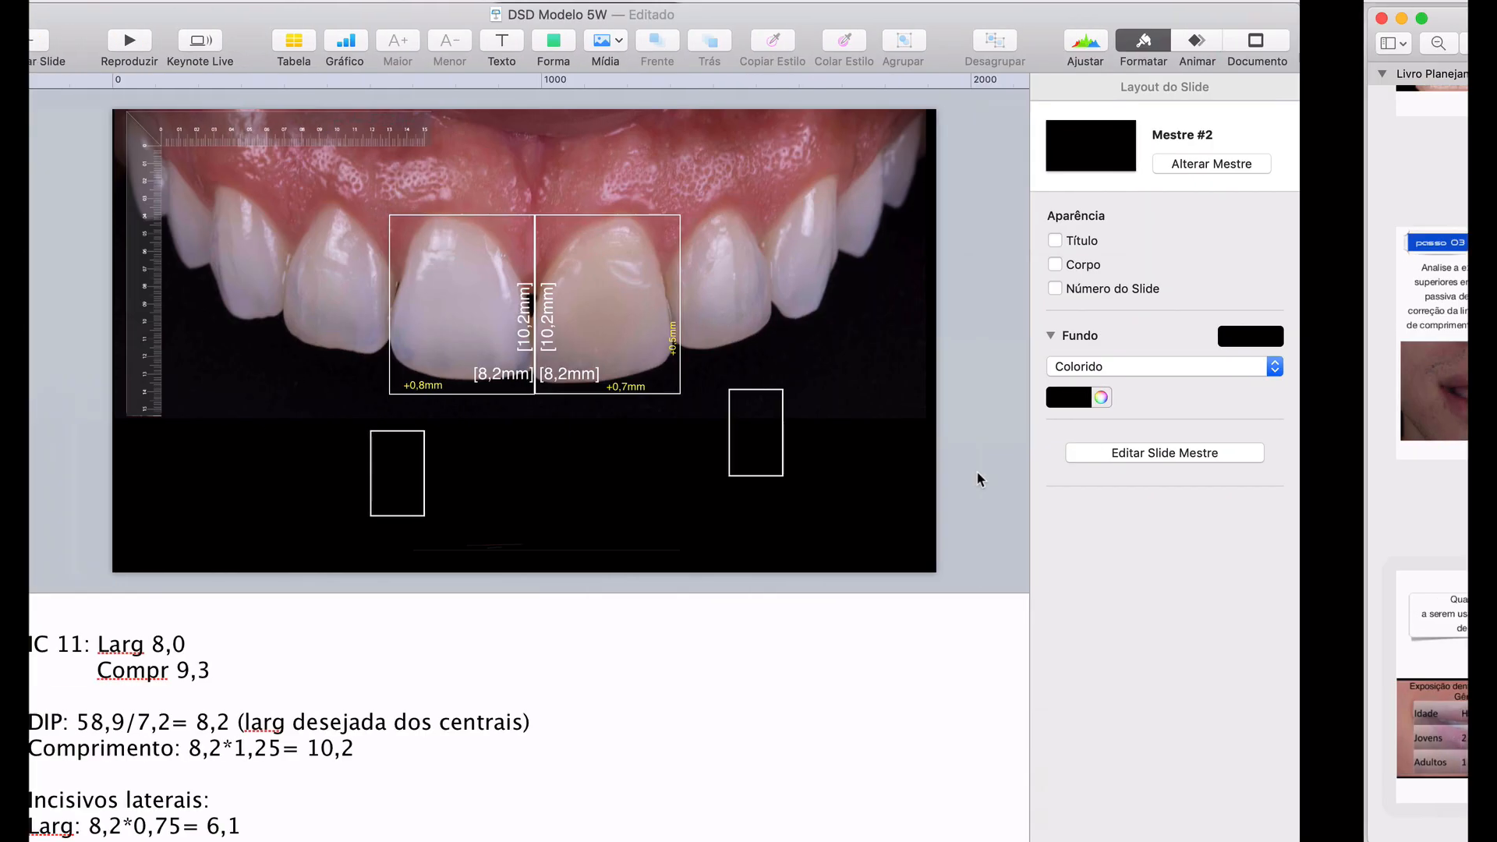
scroll(88, 250, up, 5)
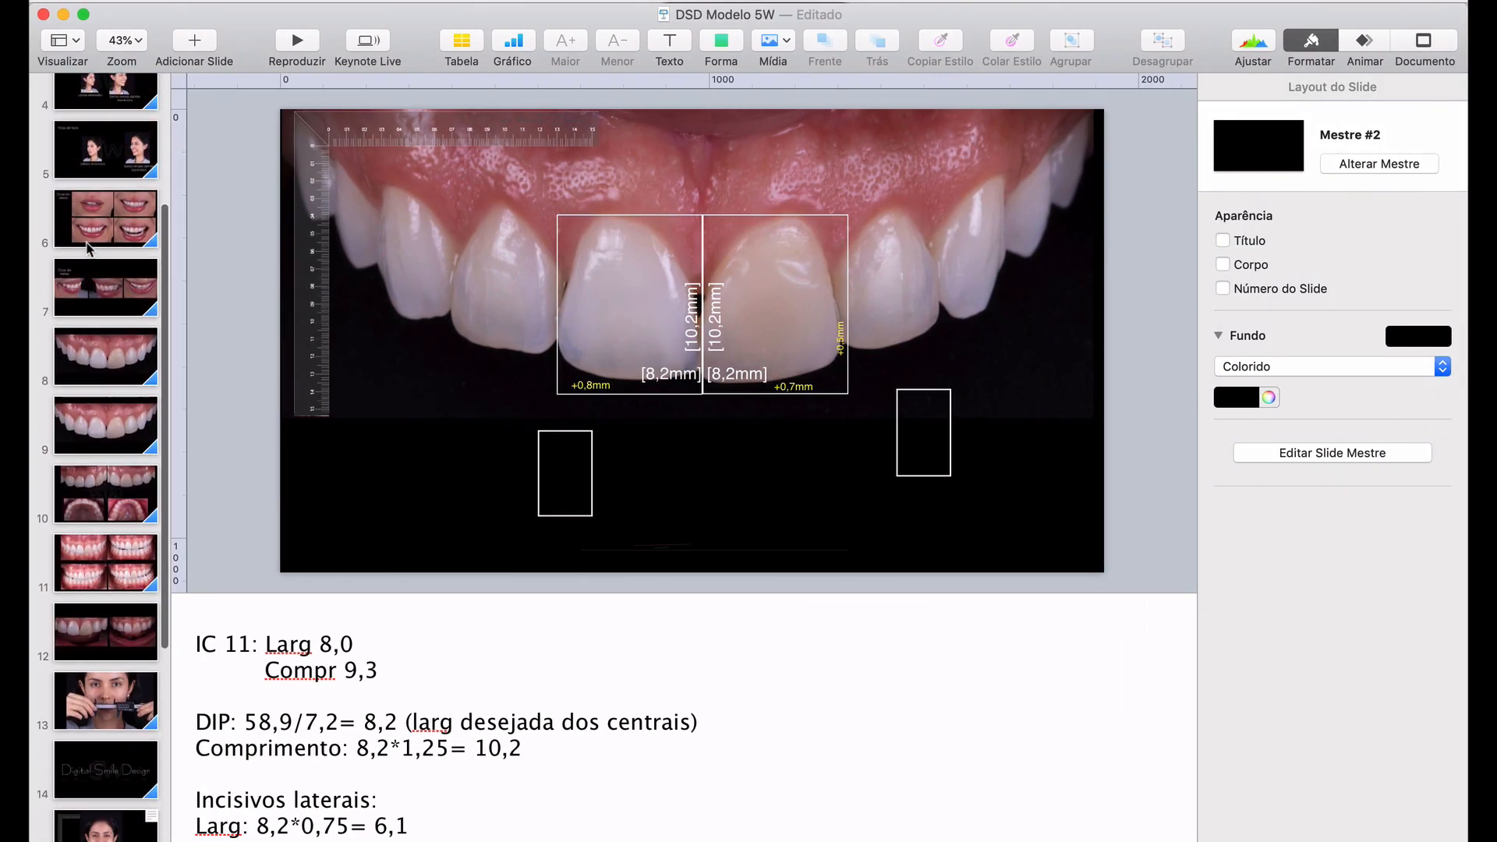
click(111, 318)
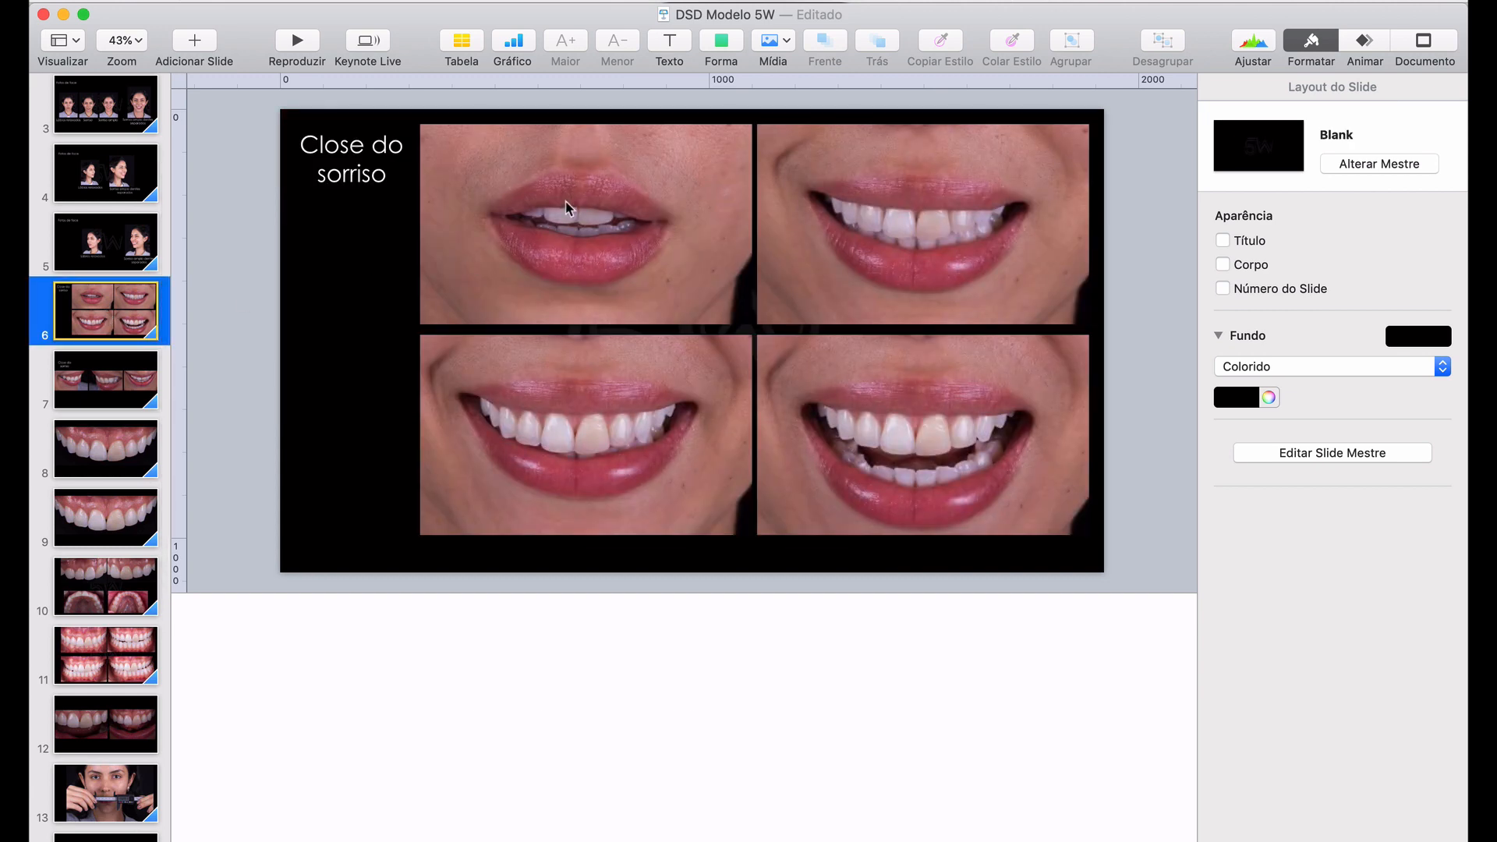
Examine the close-up of the lips at rest on slide 6, and return to the central incisor rectangles on slide 18
scroll(567, 208, up, 5)
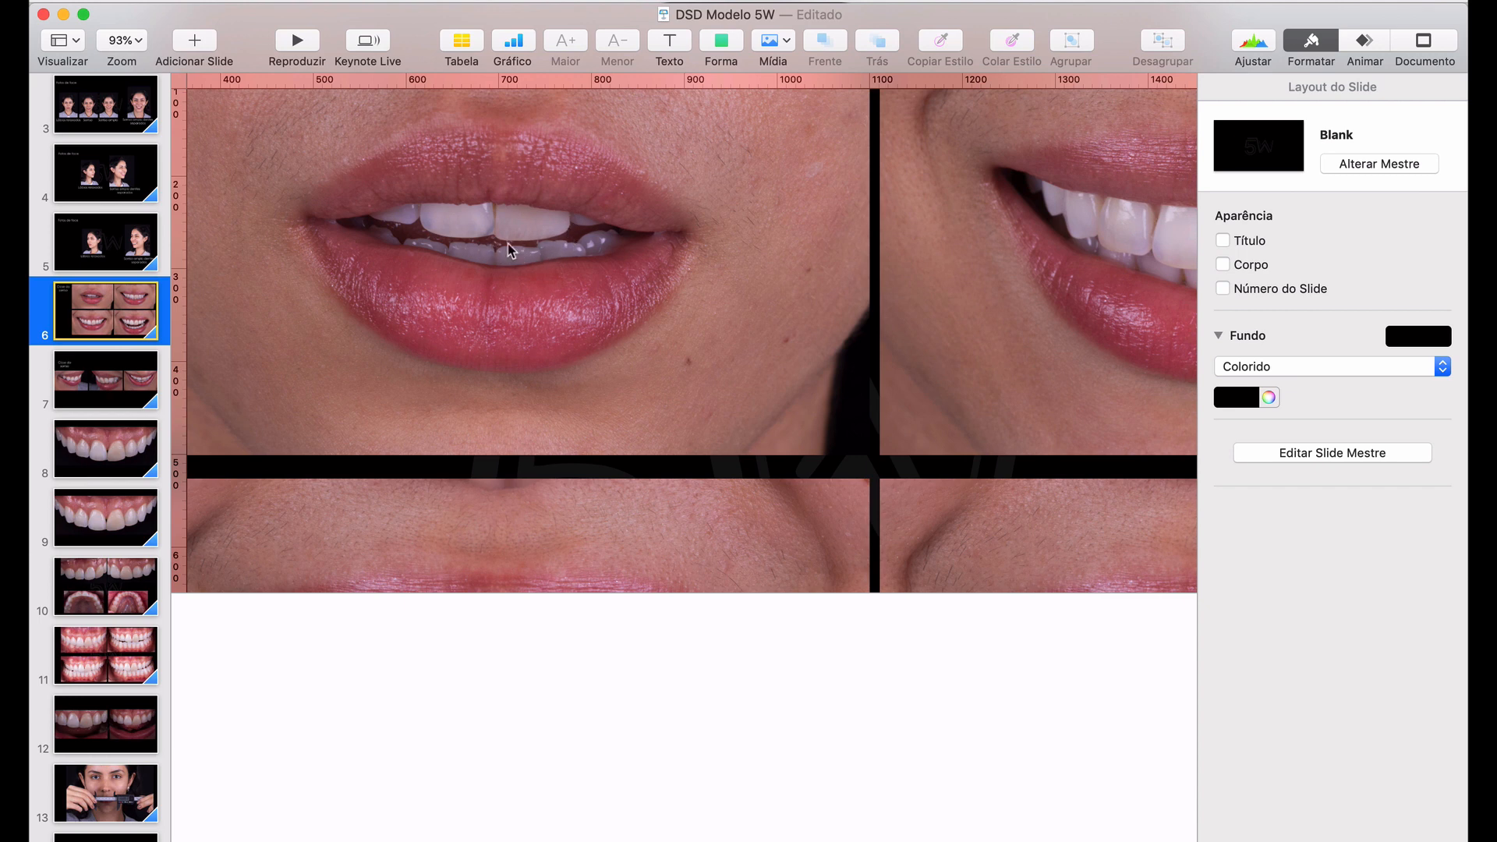
scroll(144, 621, down, 5)
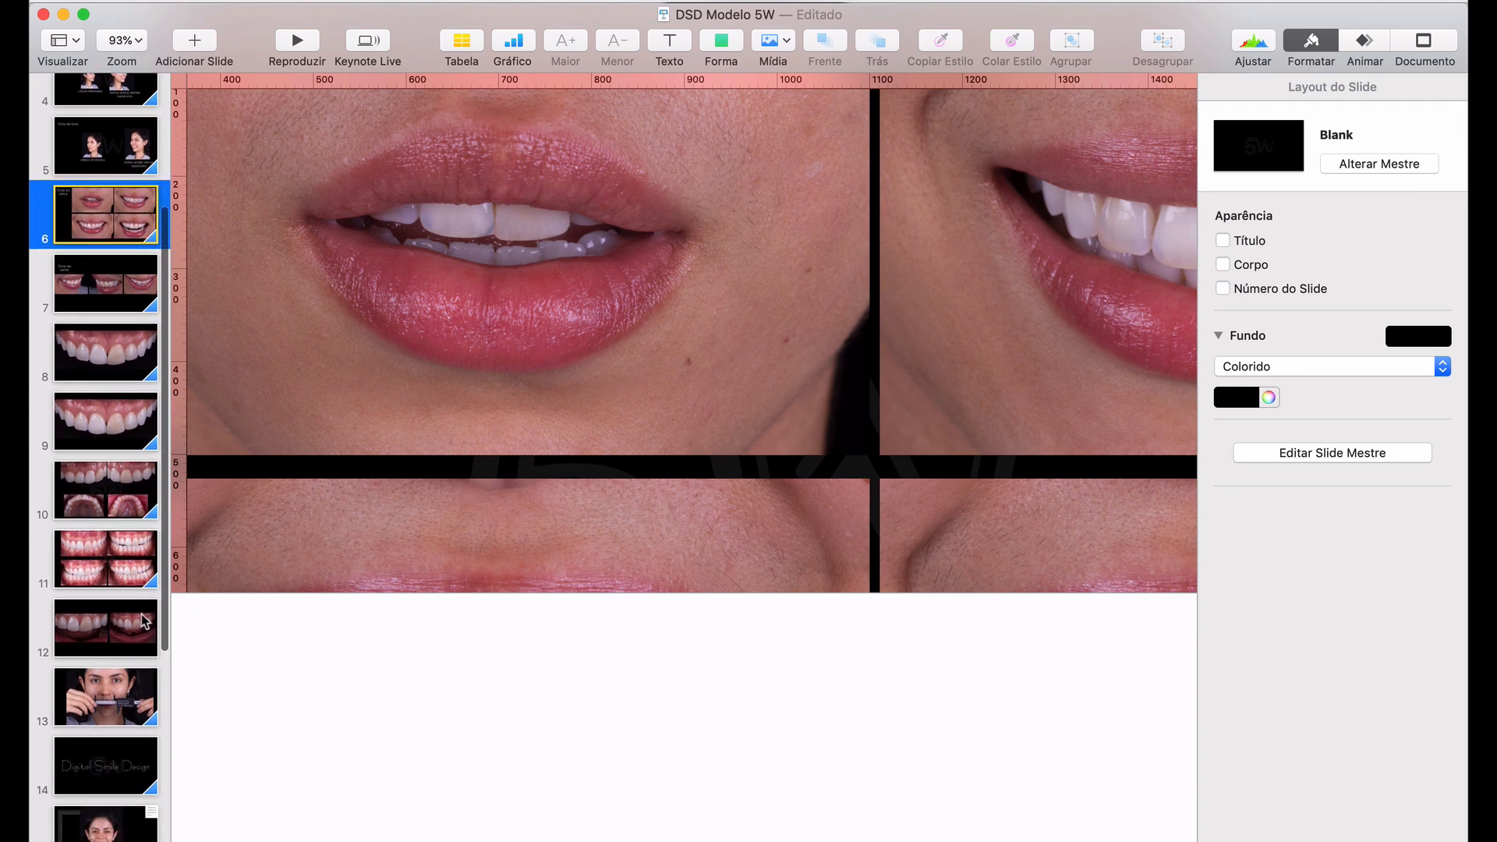
scroll(144, 620, down, 7)
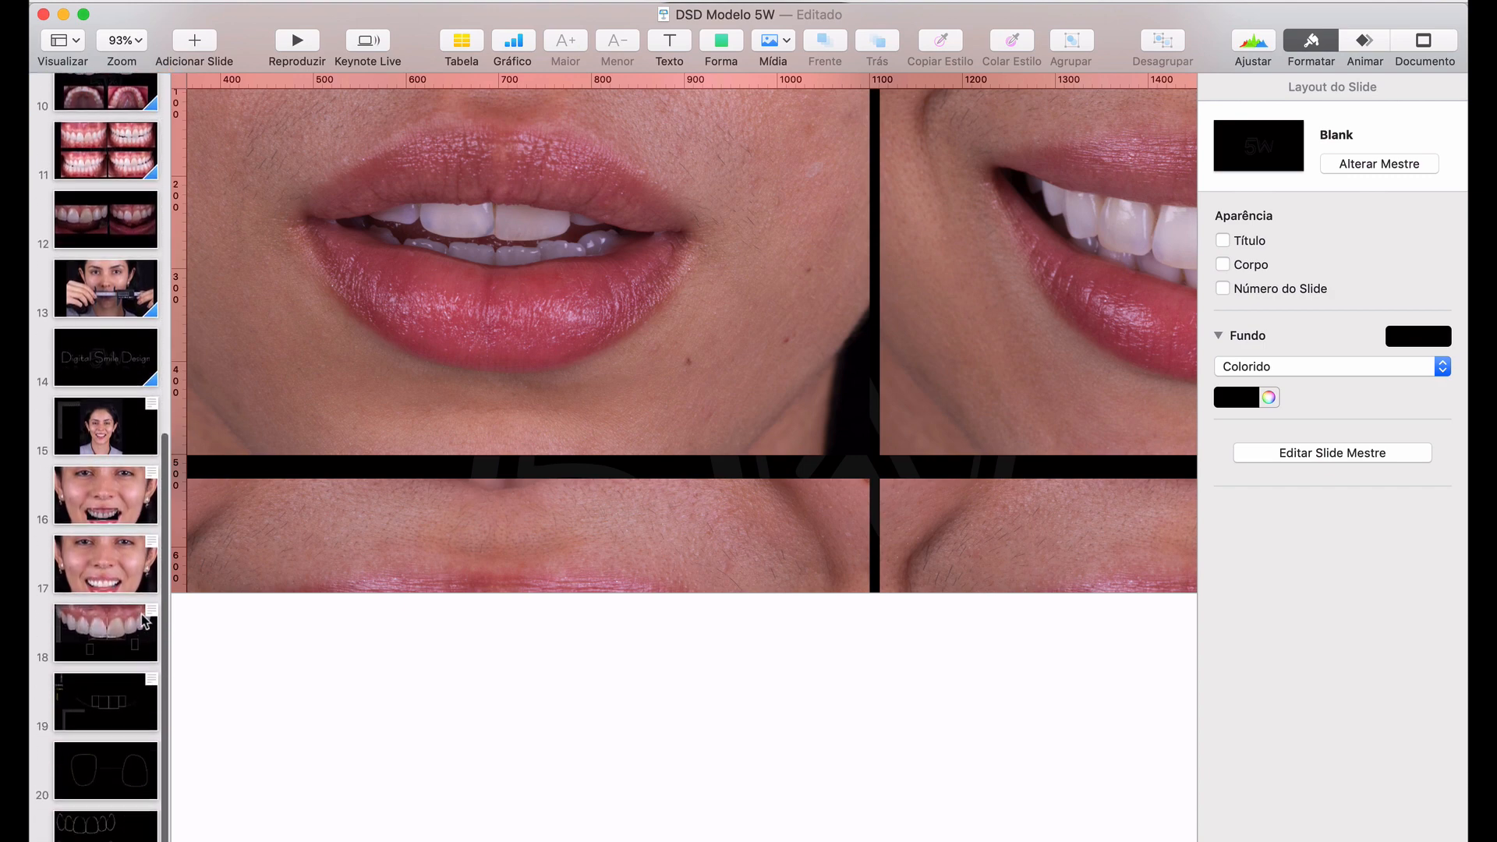
click(117, 624)
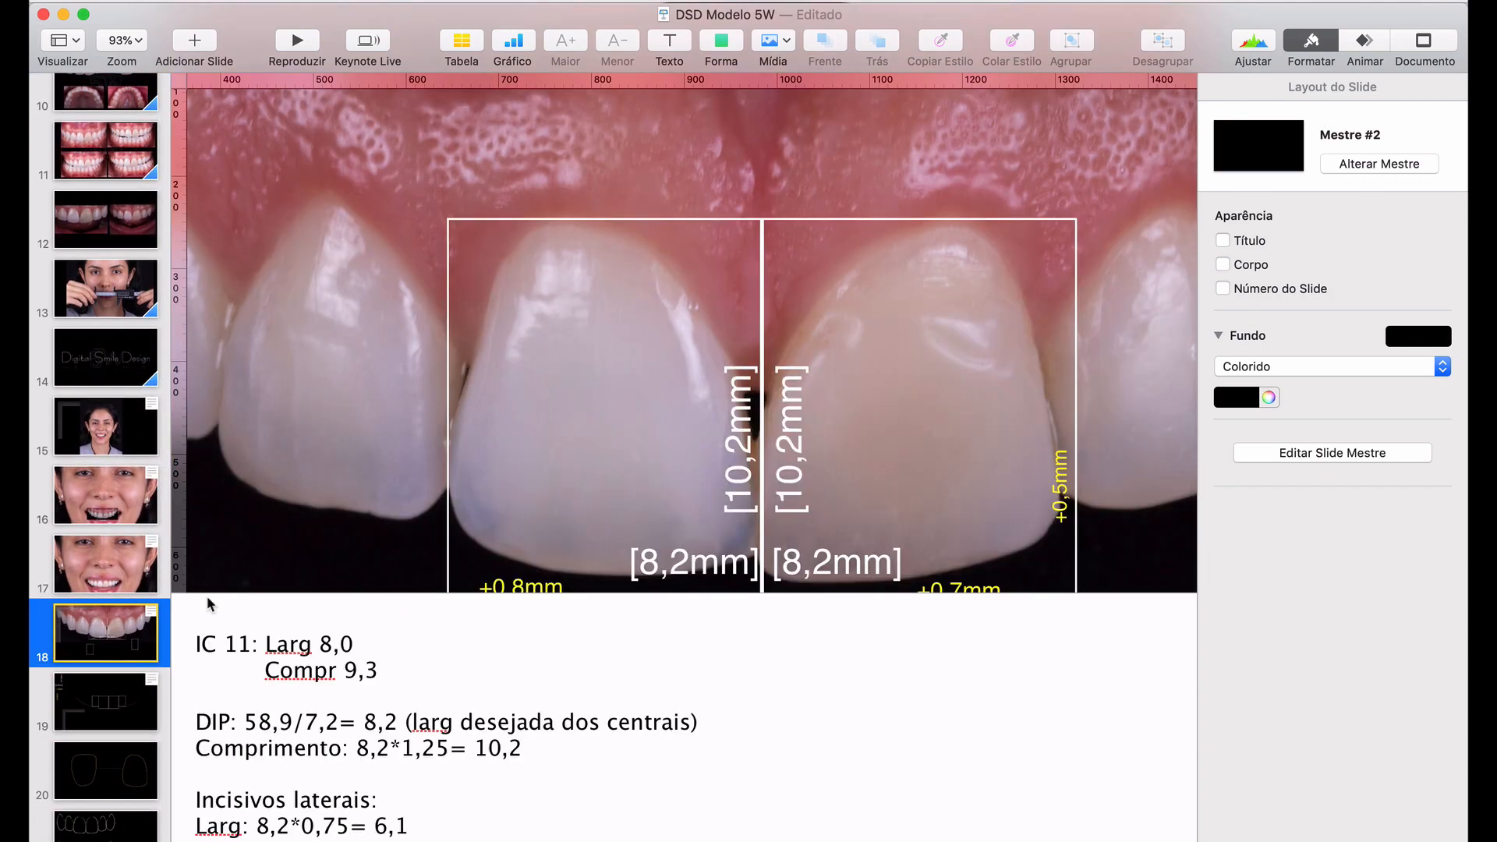
scroll(688, 546, down, 2)
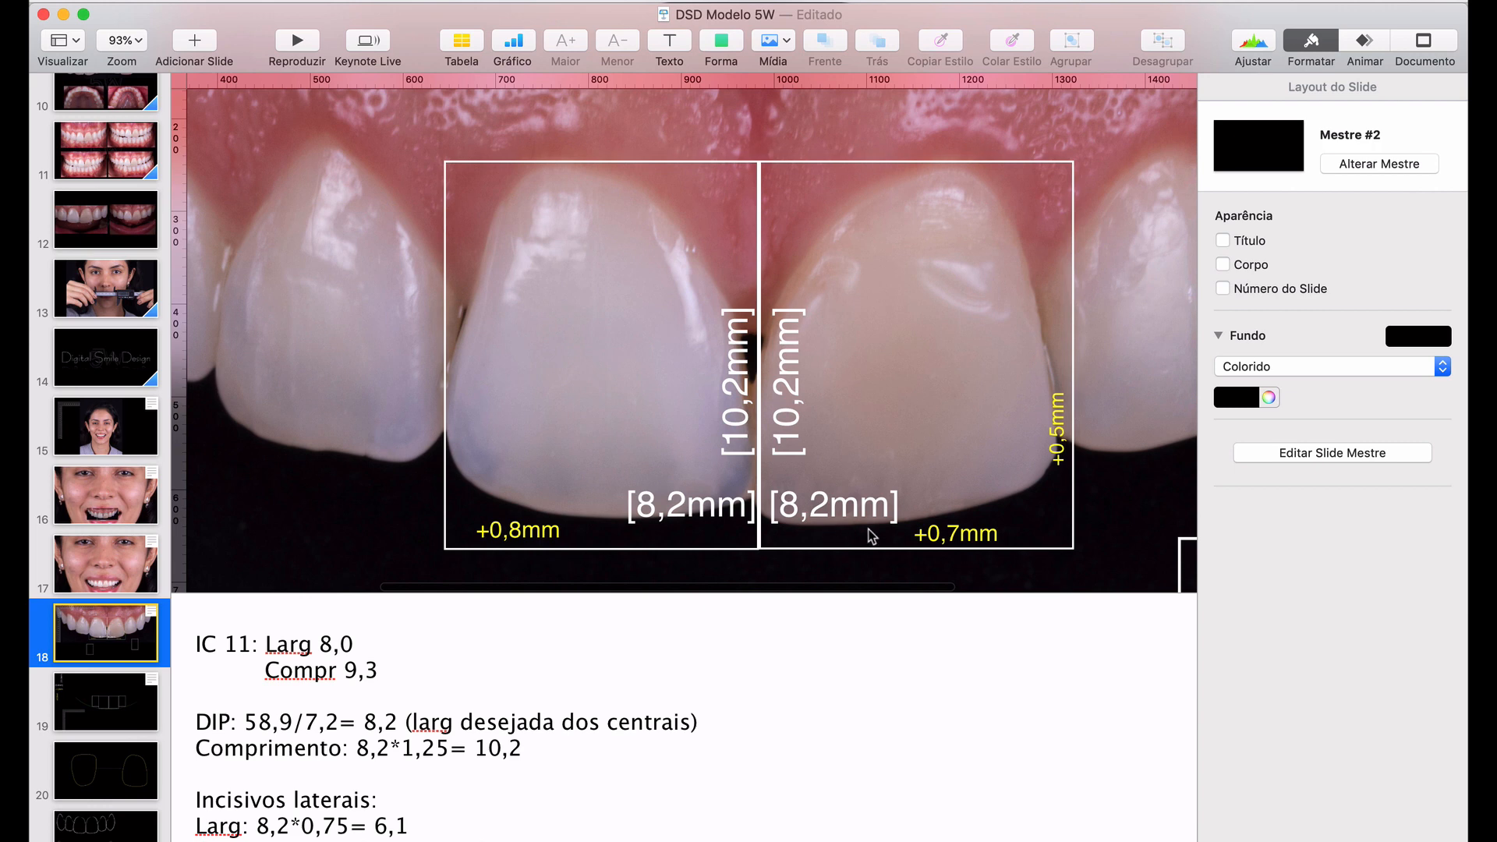
Switch to Livro Planejamento Estético.pdf in Preview and read passo 05 on the relation between the lower lip and the upper teeth
key(ctrl+Right)
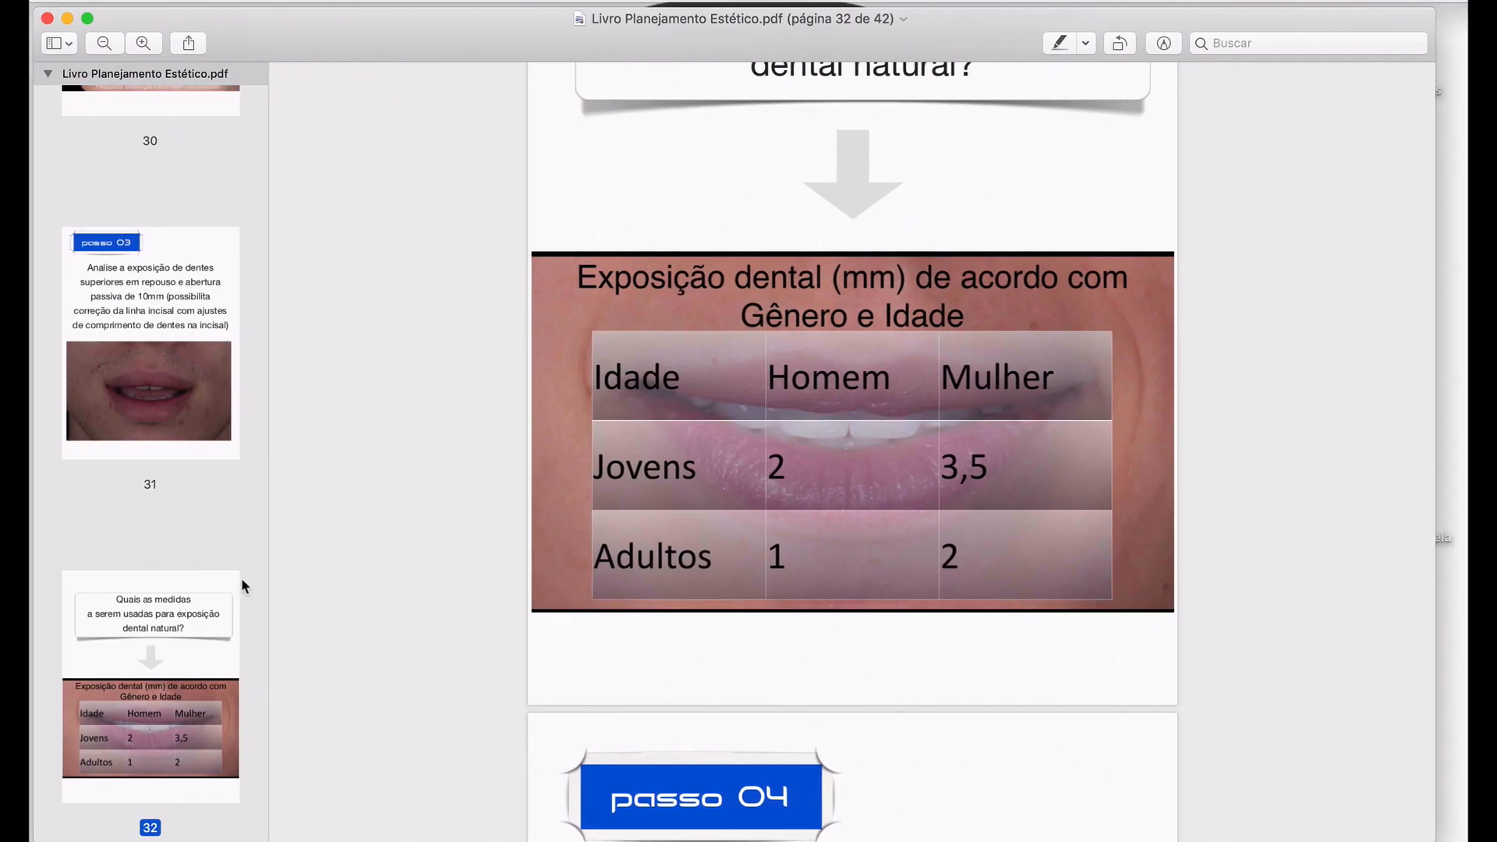
scroll(164, 605, down, 7)
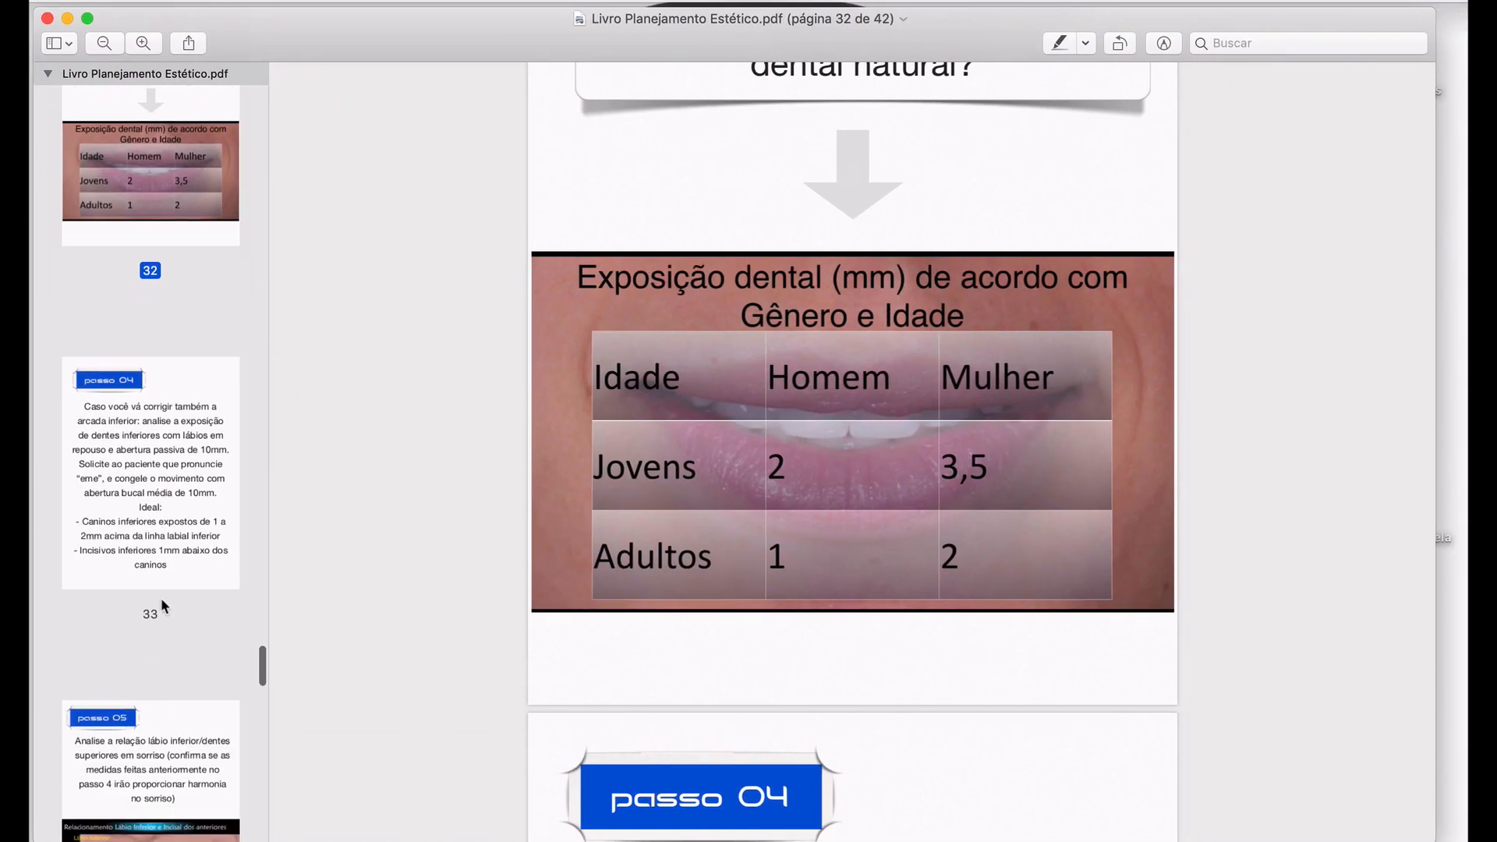
scroll(164, 607, down, 4)
click(164, 607)
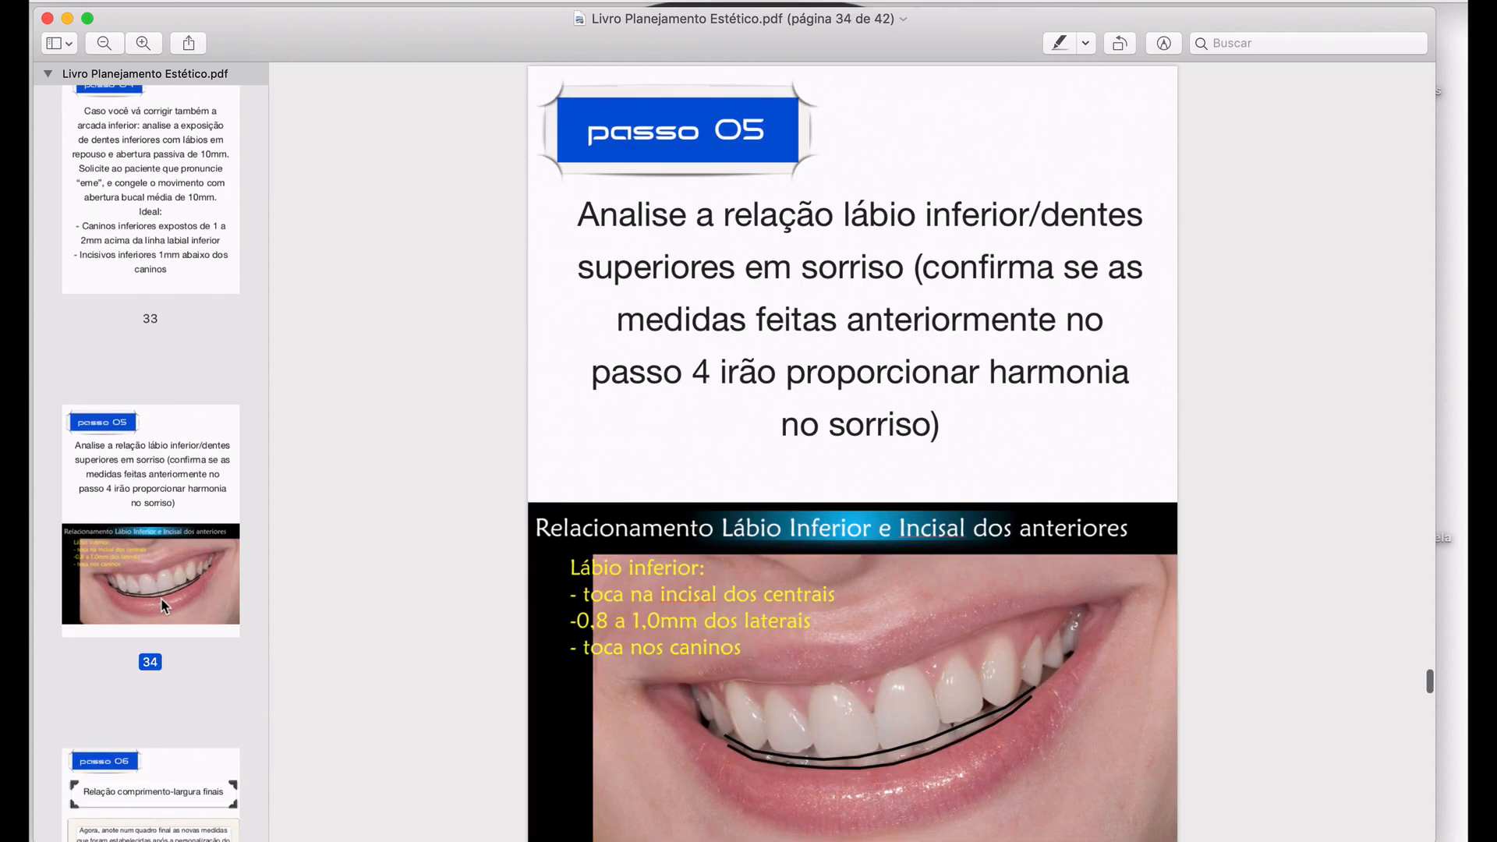
scroll(659, 527, down, 3)
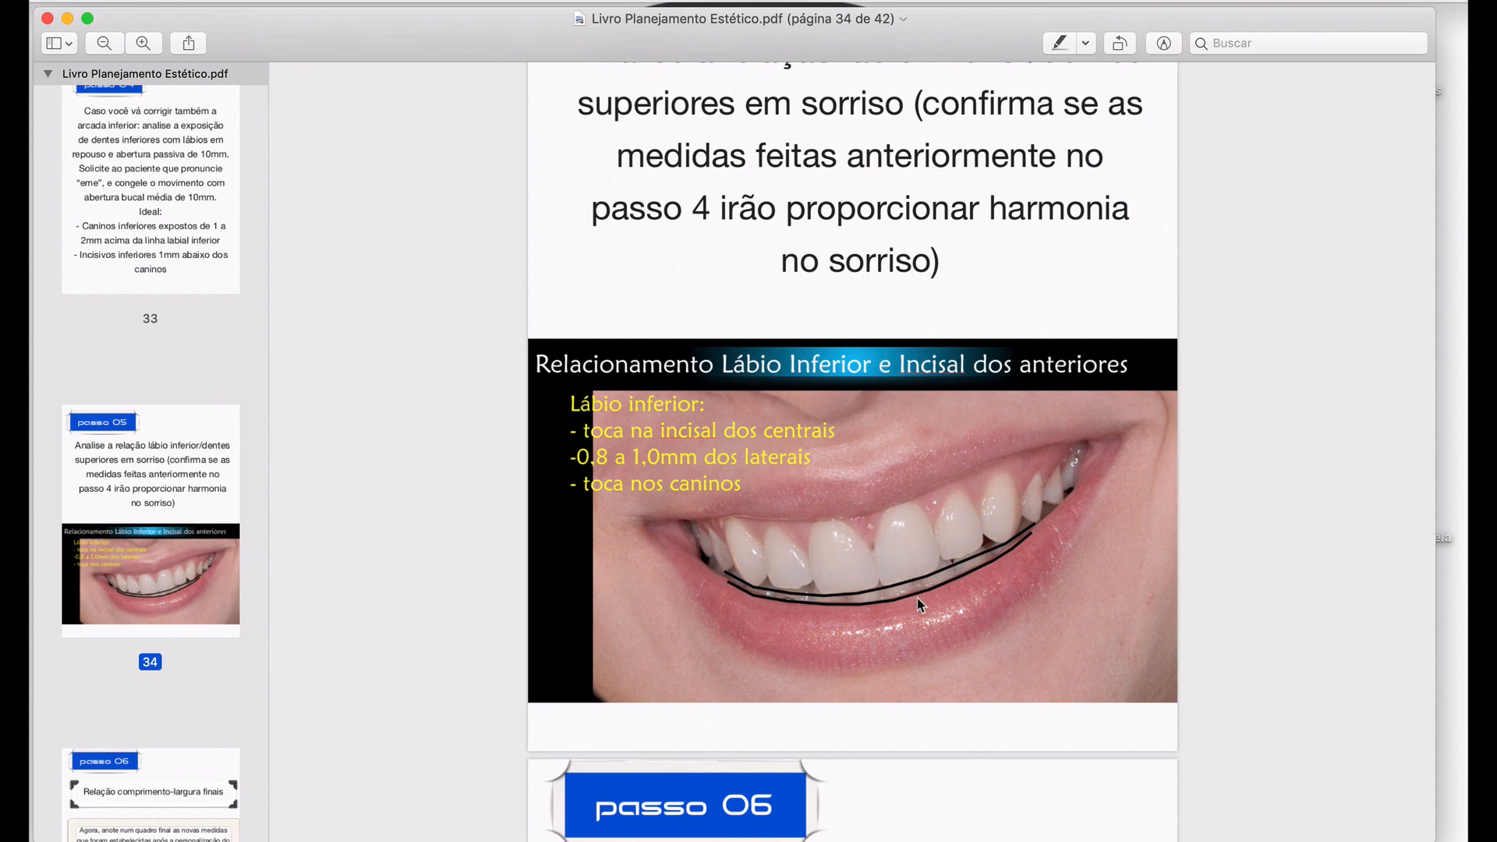
Switch back to the DSD Modelo 5W presentation in Keynote and examine the open-mouth smile close-up on slide 6
key(ctrl+Left)
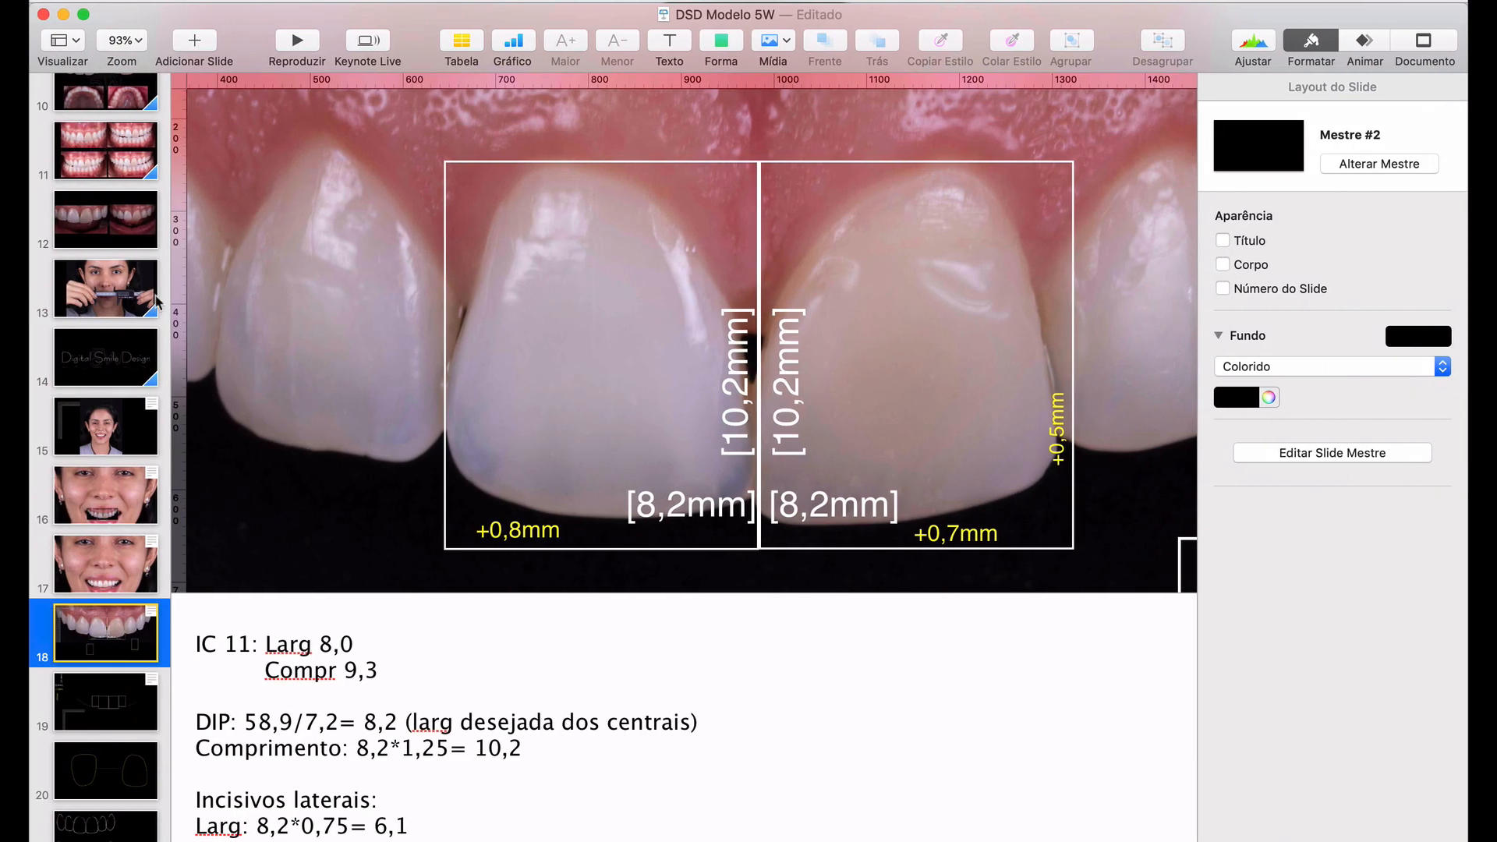
scroll(156, 296, up, 10)
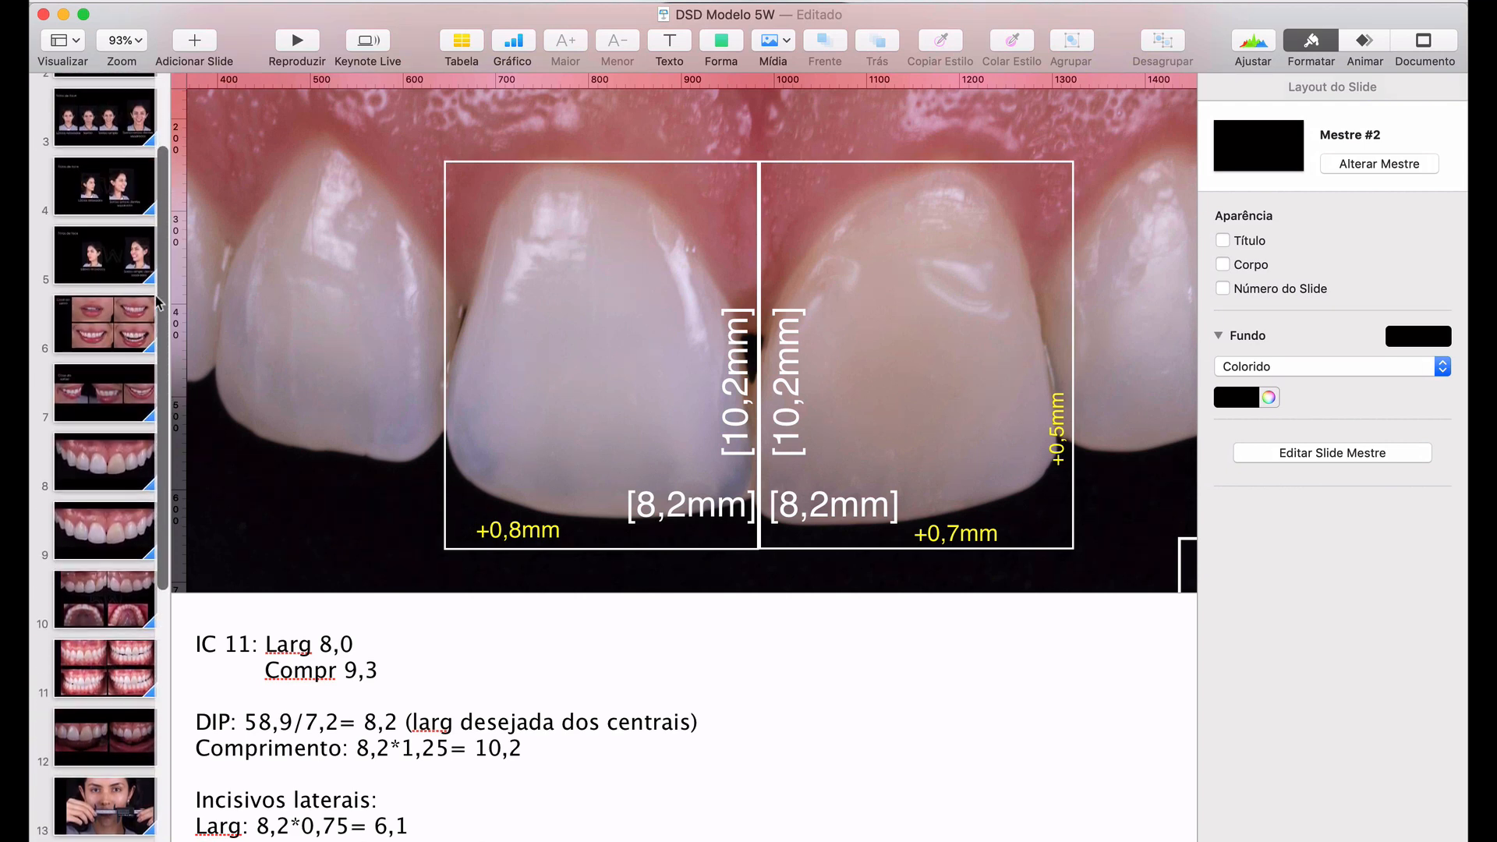
click(134, 330)
scroll(677, 454, down, 6)
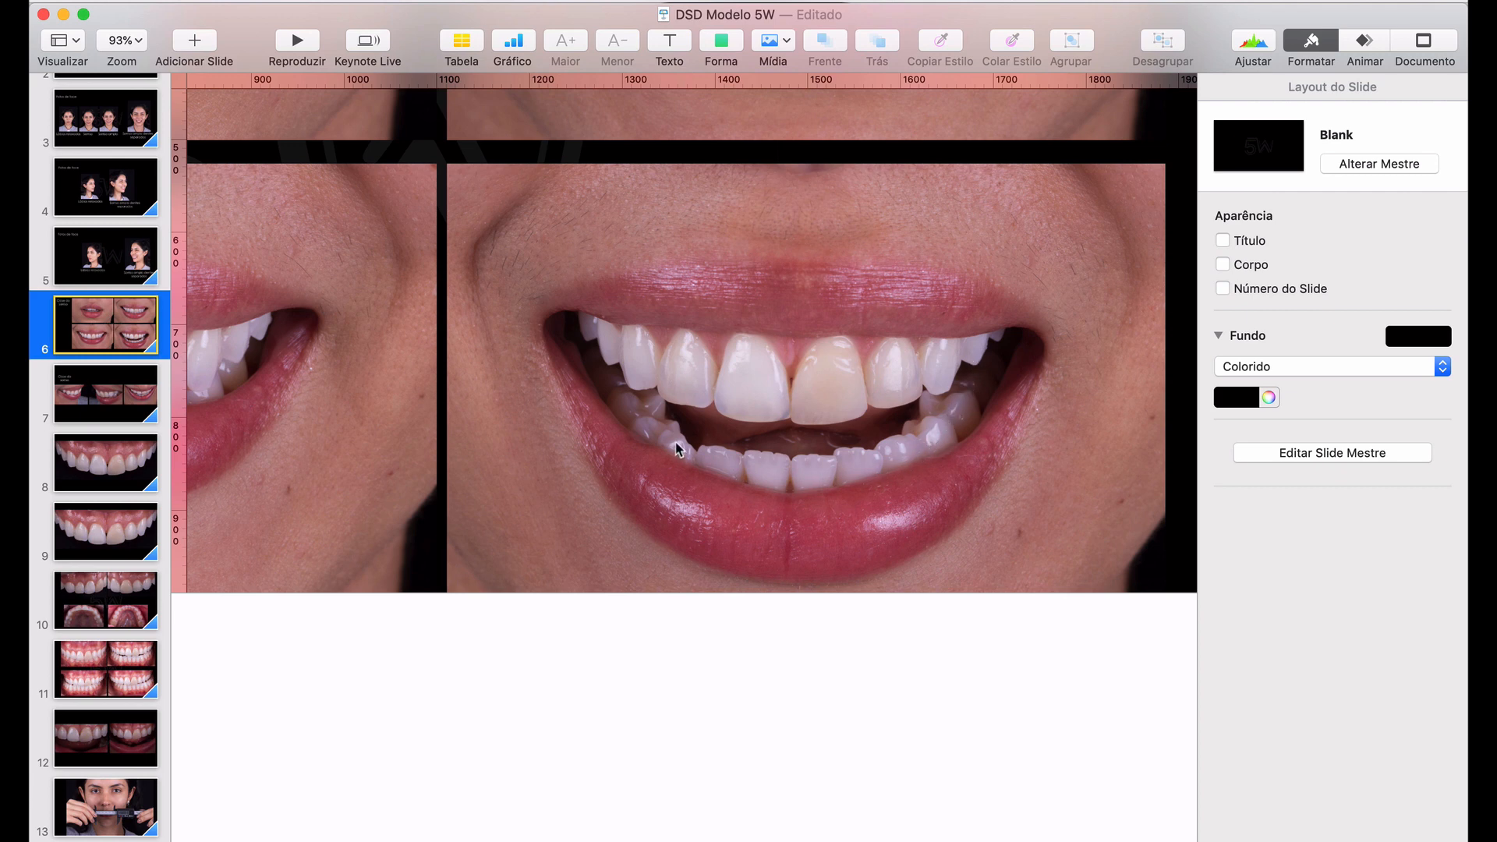
scroll(117, 709, down, 10)
scroll(116, 709, down, 2)
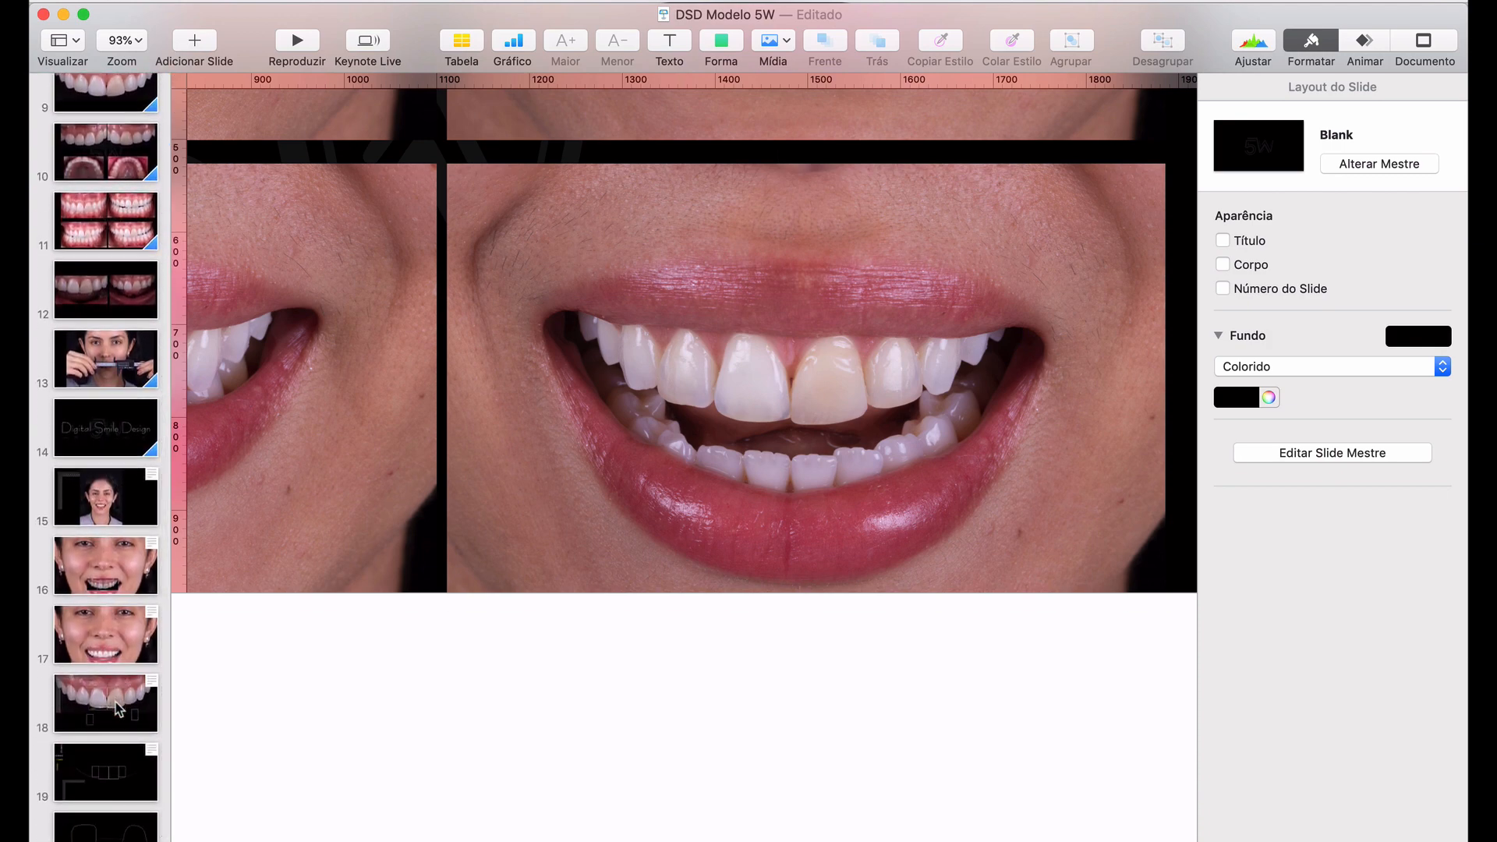
On slide 18, duplicate the central incisor rectangle beside the +0,5mm label, place the copy over the canine on that side and narrow it to the tooth
click(117, 709)
scroll(595, 411, up, 3)
scroll(597, 412, down, 3)
scroll(598, 414, down, 3)
click(833, 395)
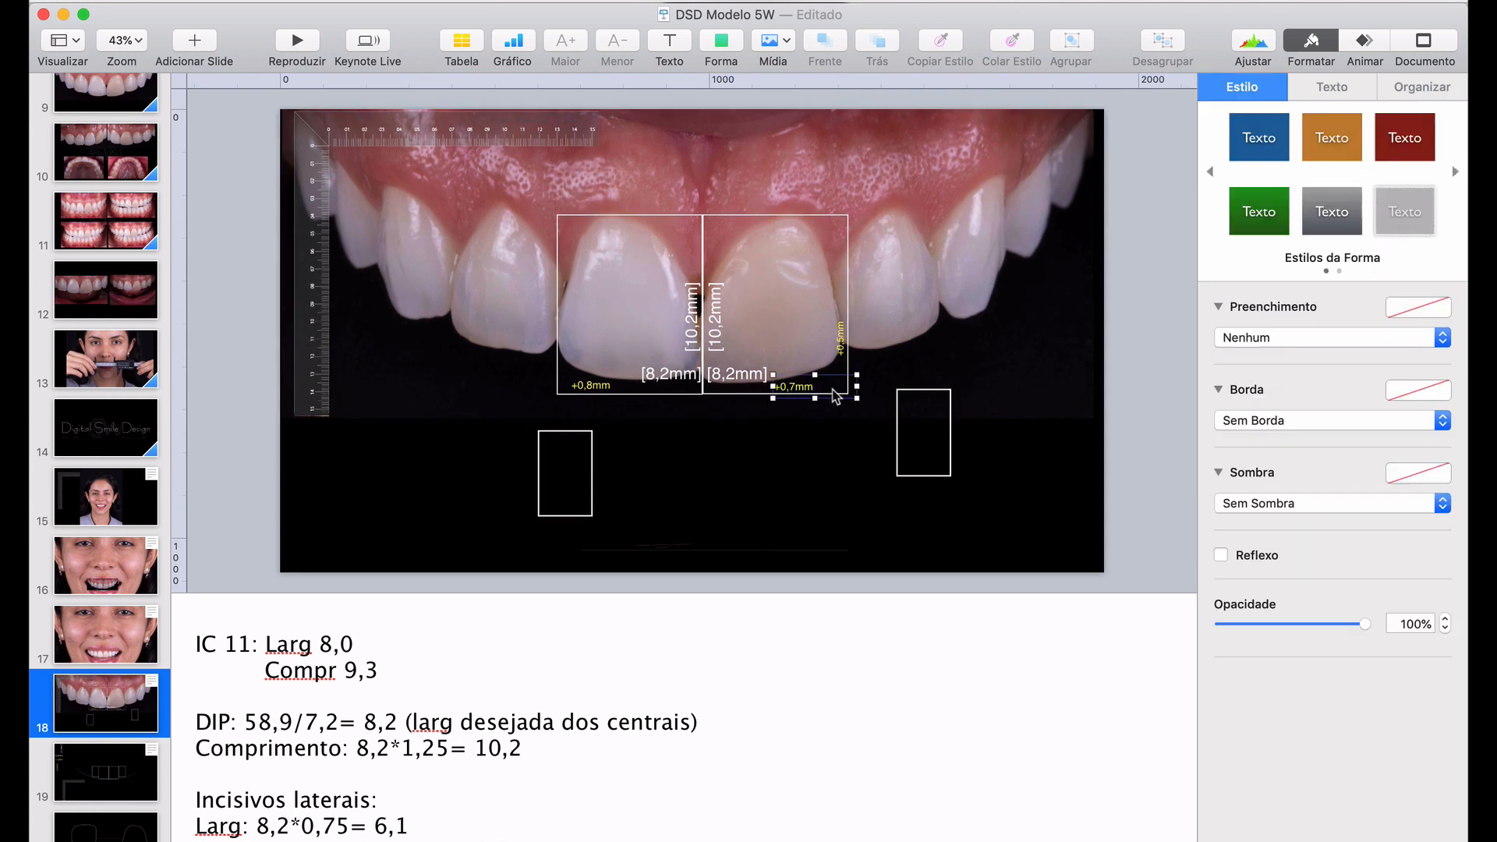
click(837, 220)
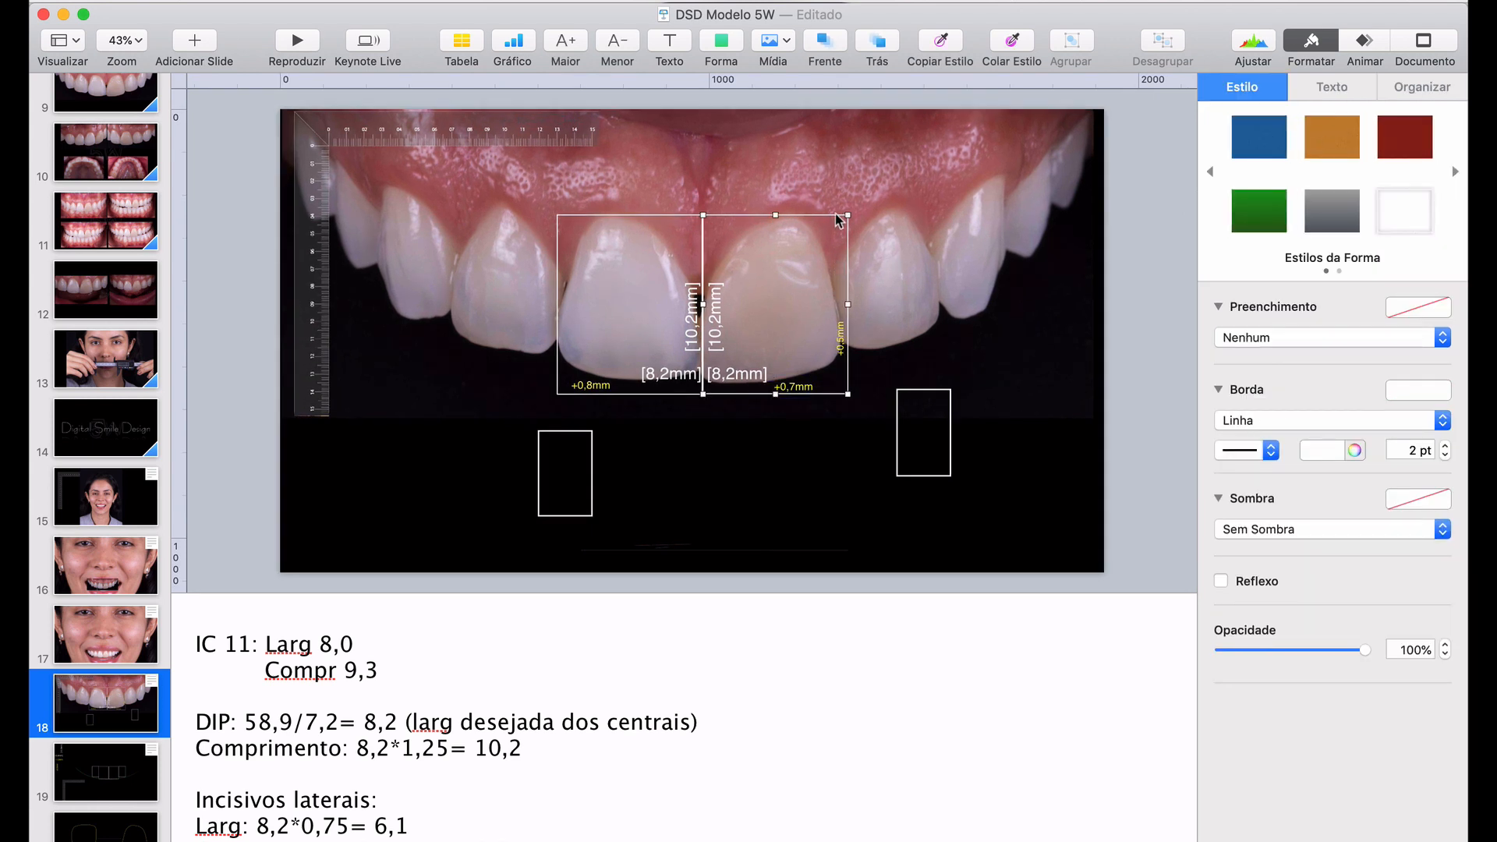
key(super+d)
drag(834, 224, 1059, 183)
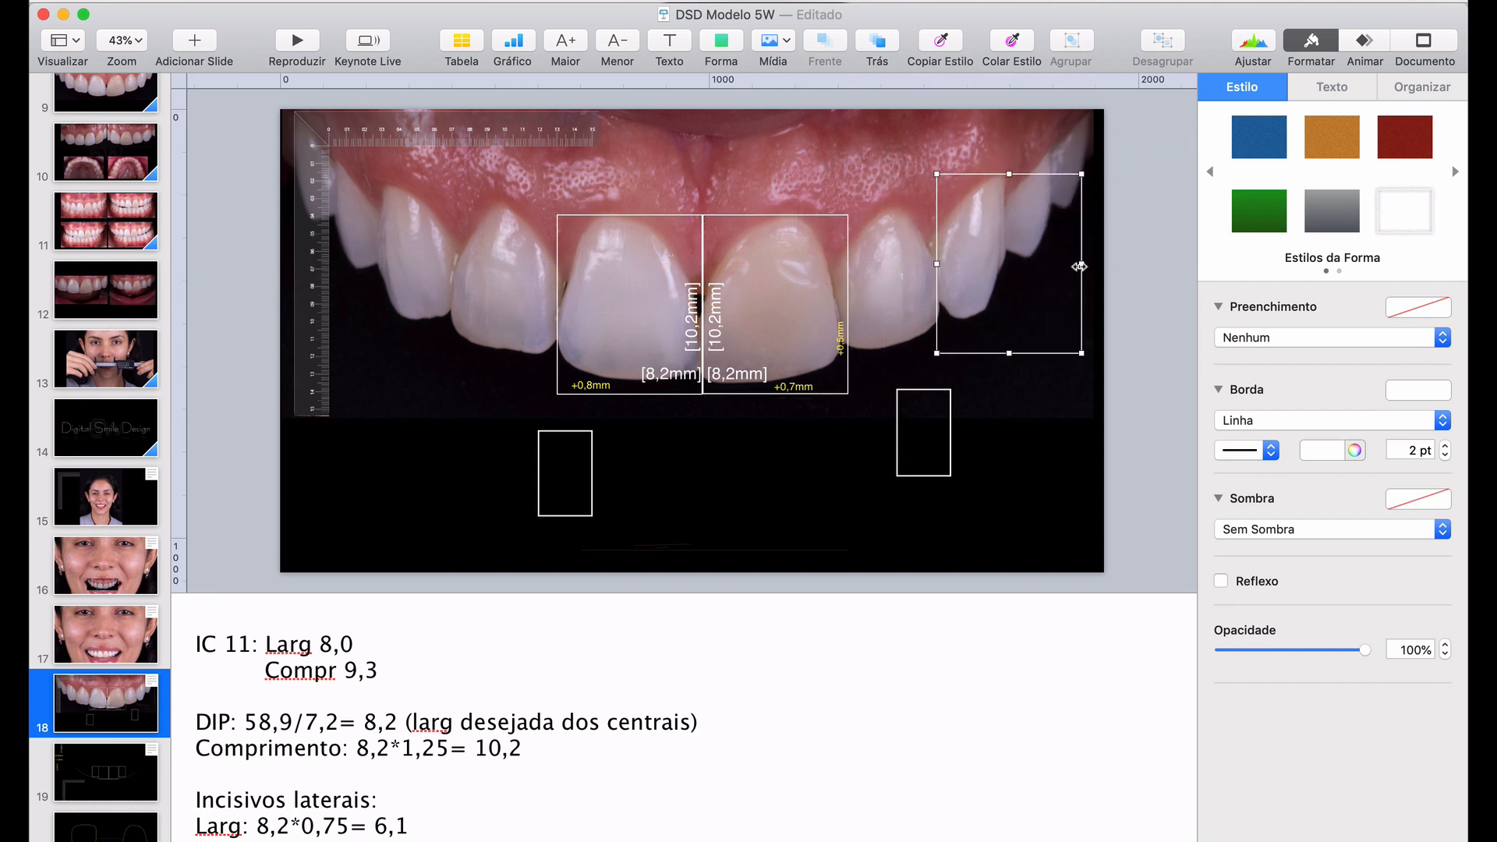
drag(1082, 263, 1008, 264)
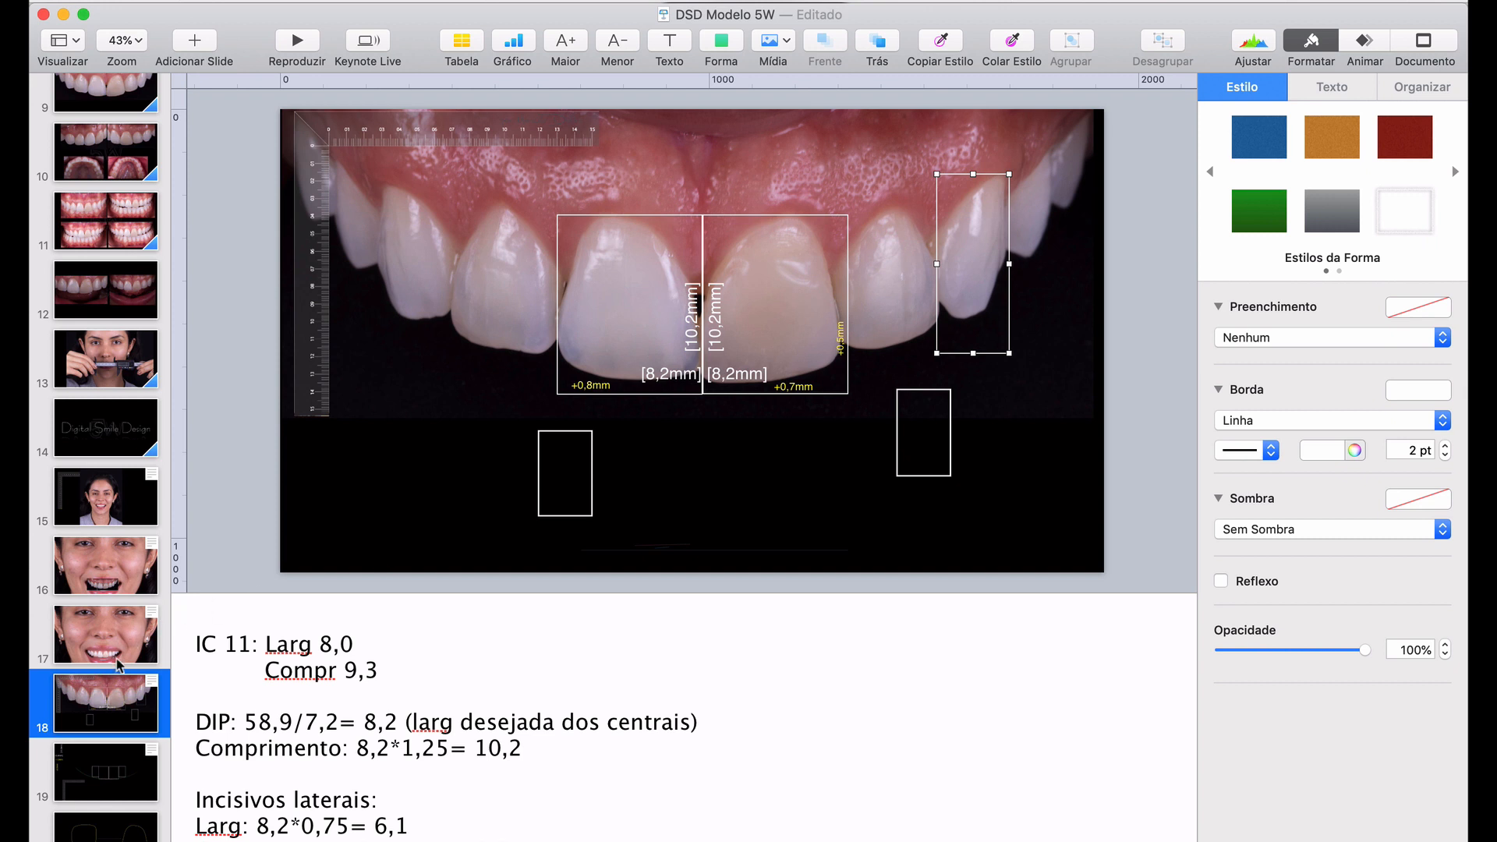
Copy the green smile curve from slide 19 onto slide 18
click(109, 789)
click(535, 362)
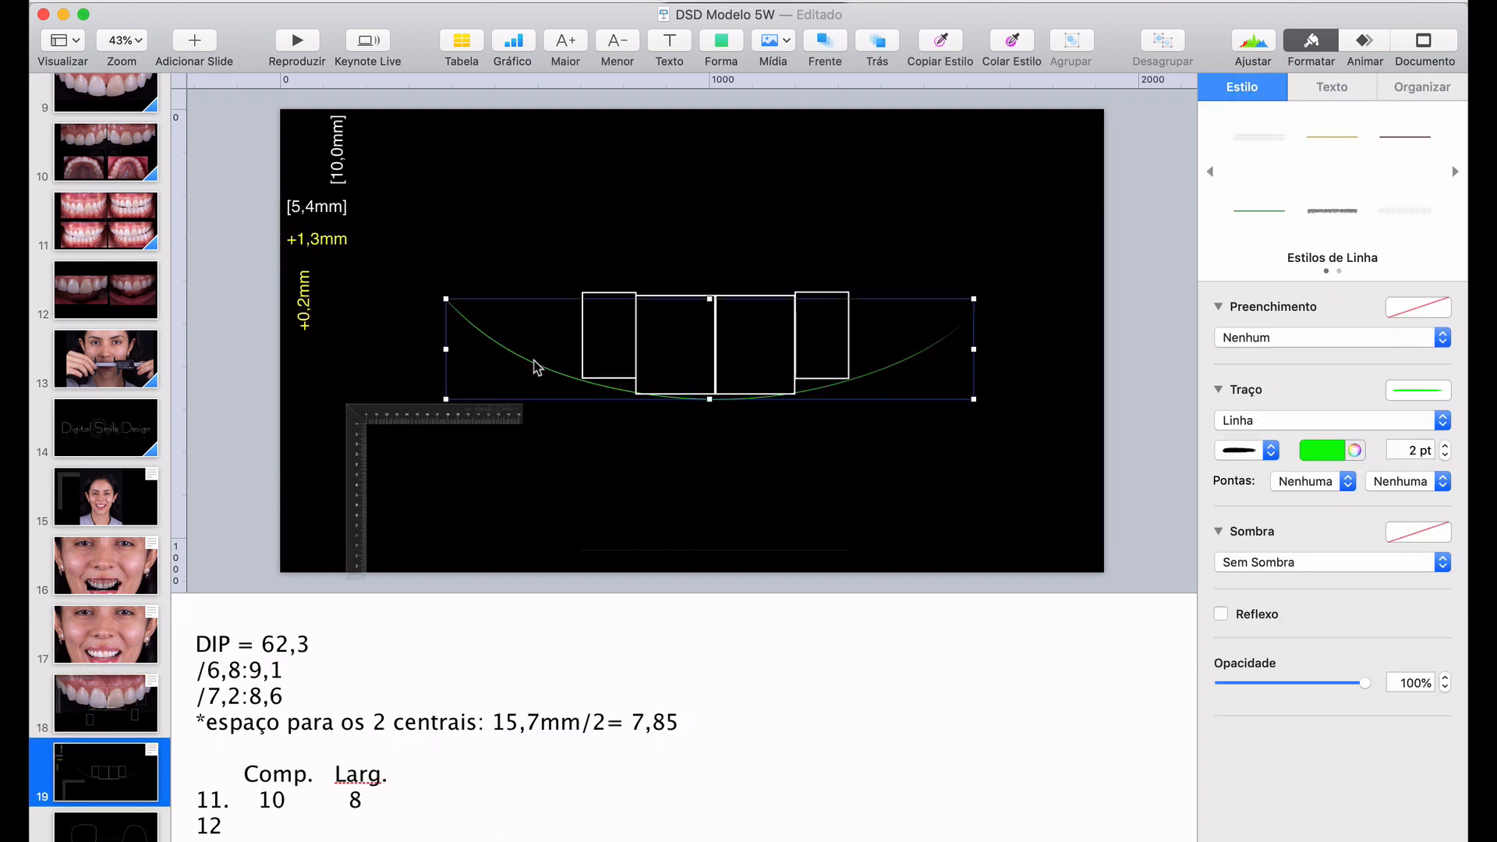
click(101, 719)
key(super+v)
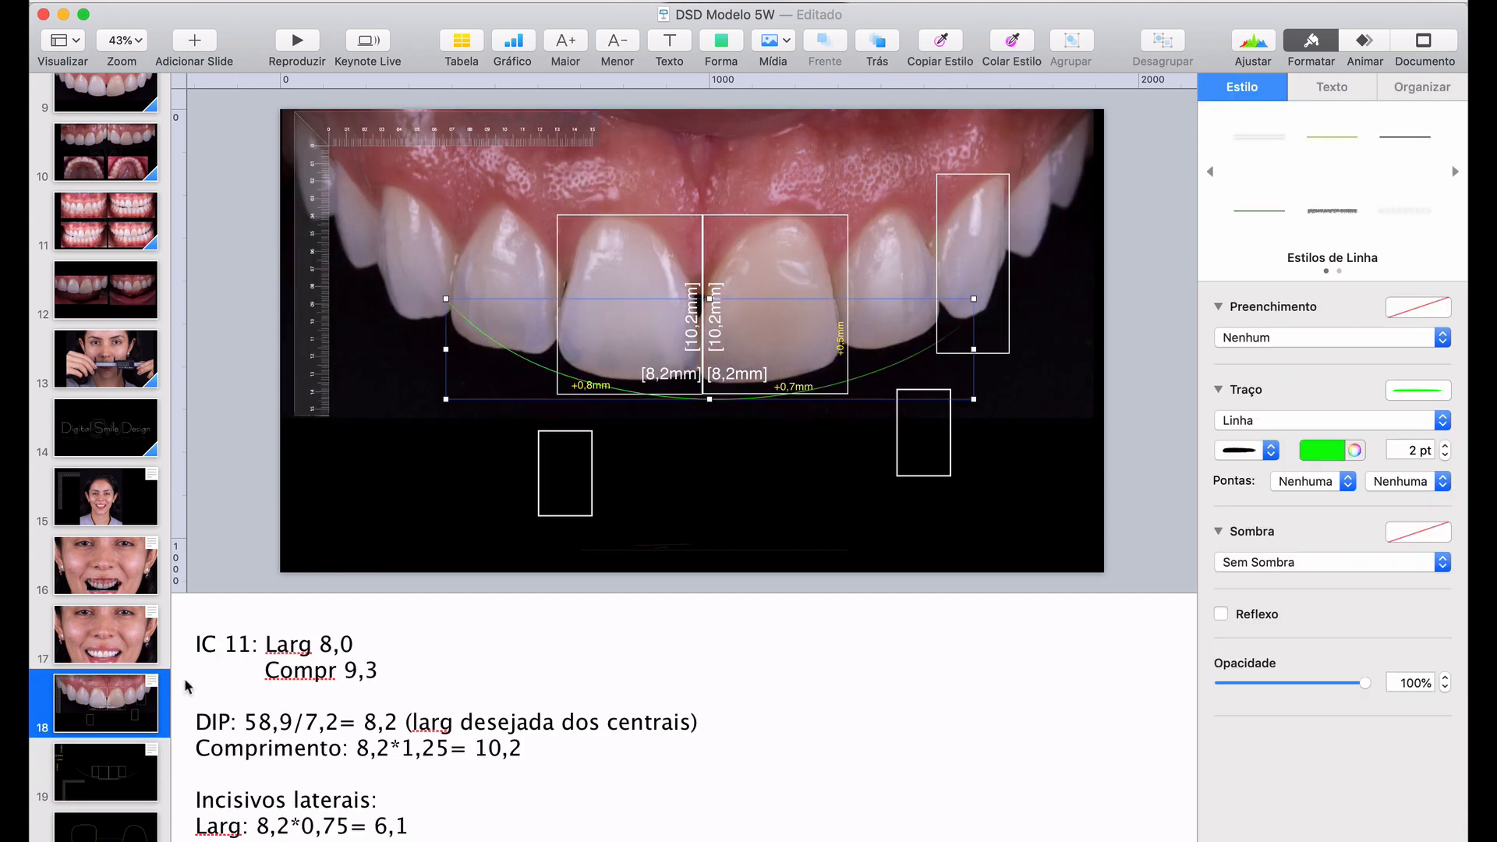
Move the green curve over the teeth on slide 18 and stretch it across the arch to about 1812 by 380 pt
drag(446, 349, 351, 349)
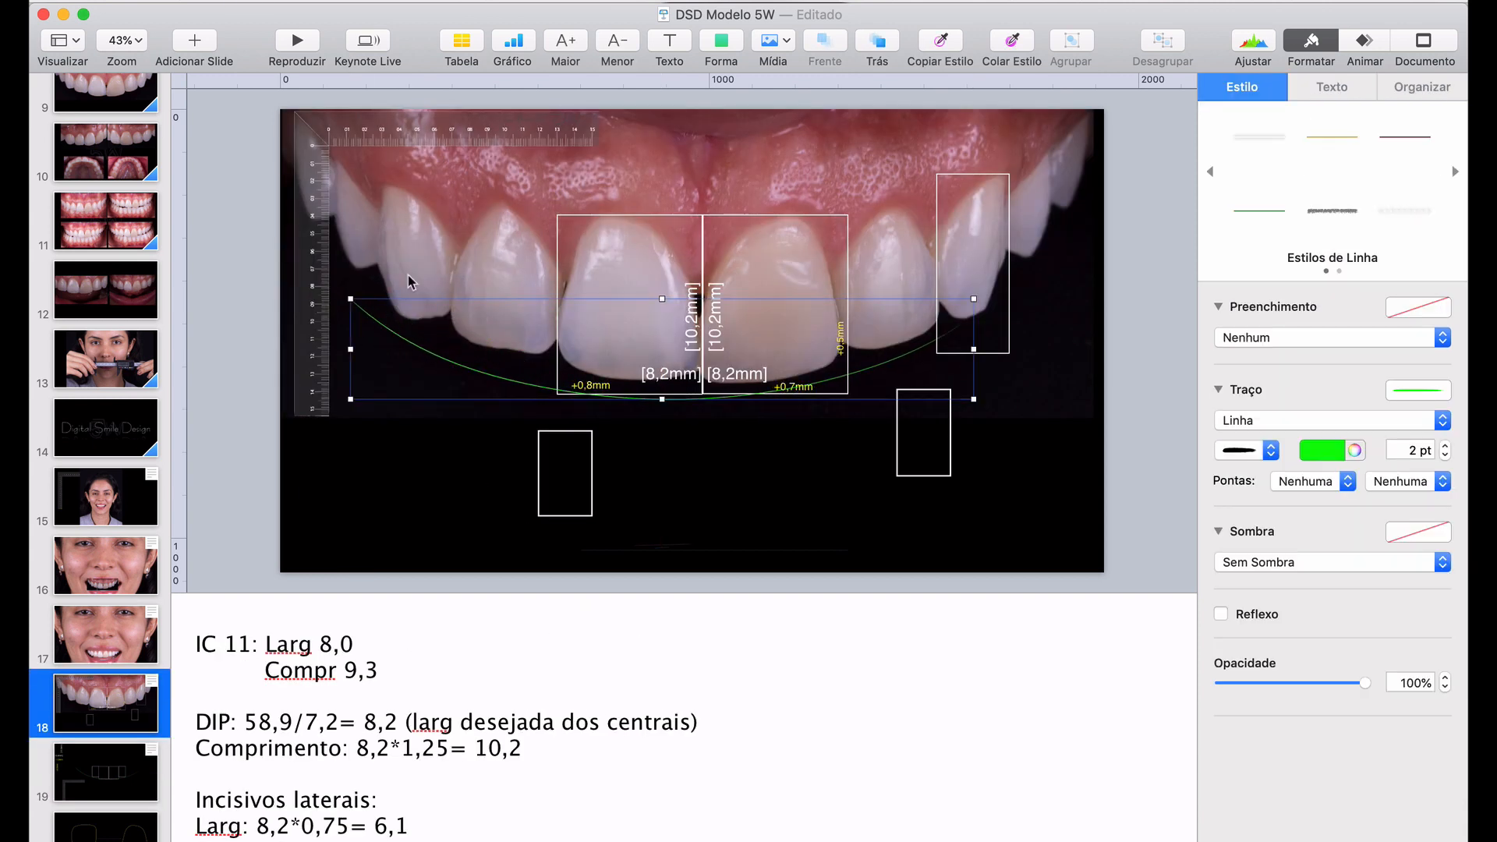
drag(519, 306, 506, 265)
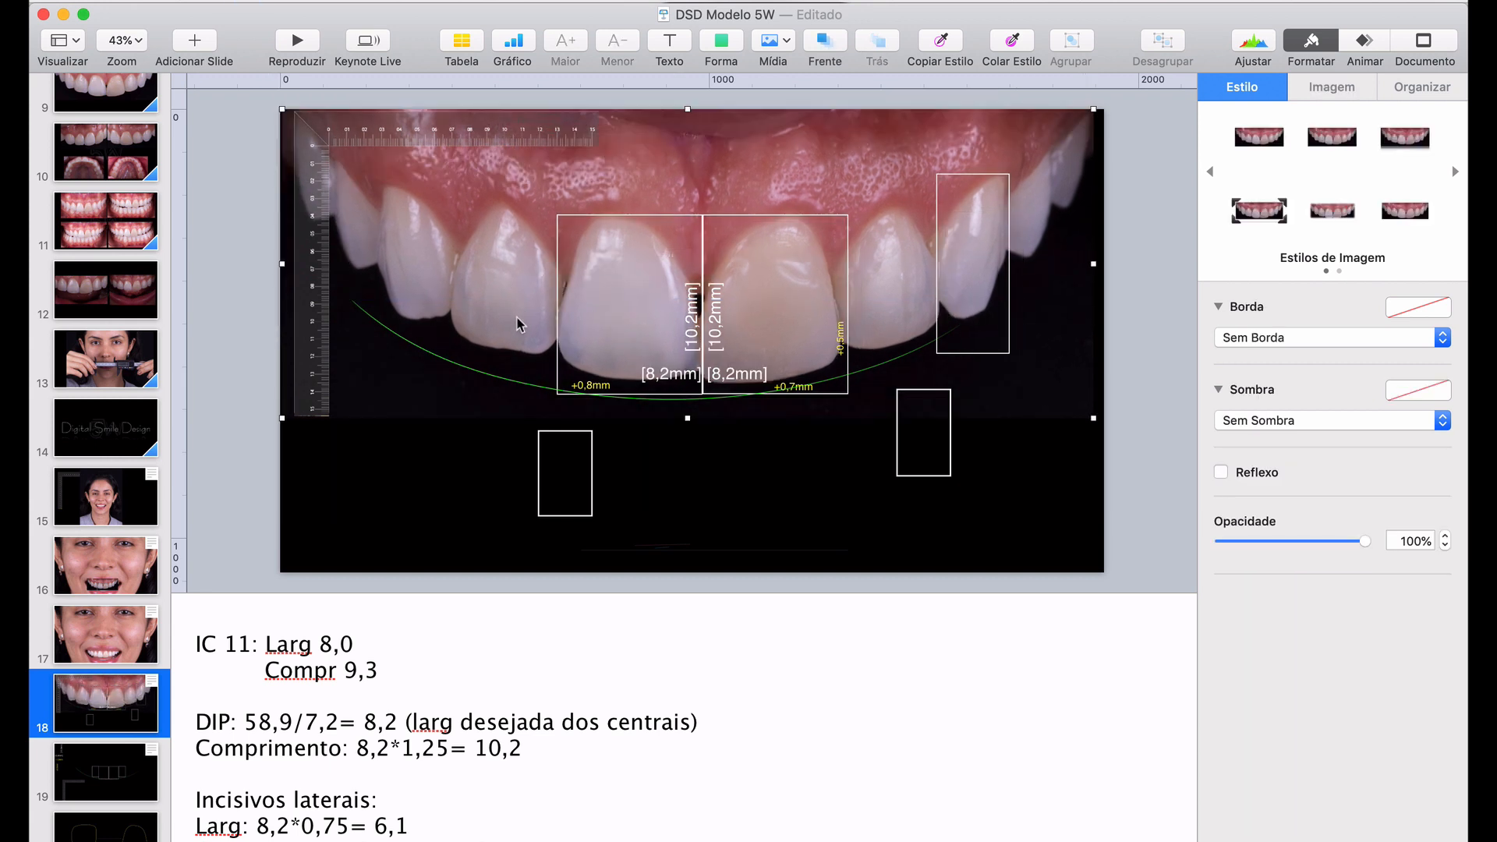
drag(491, 379, 450, 316)
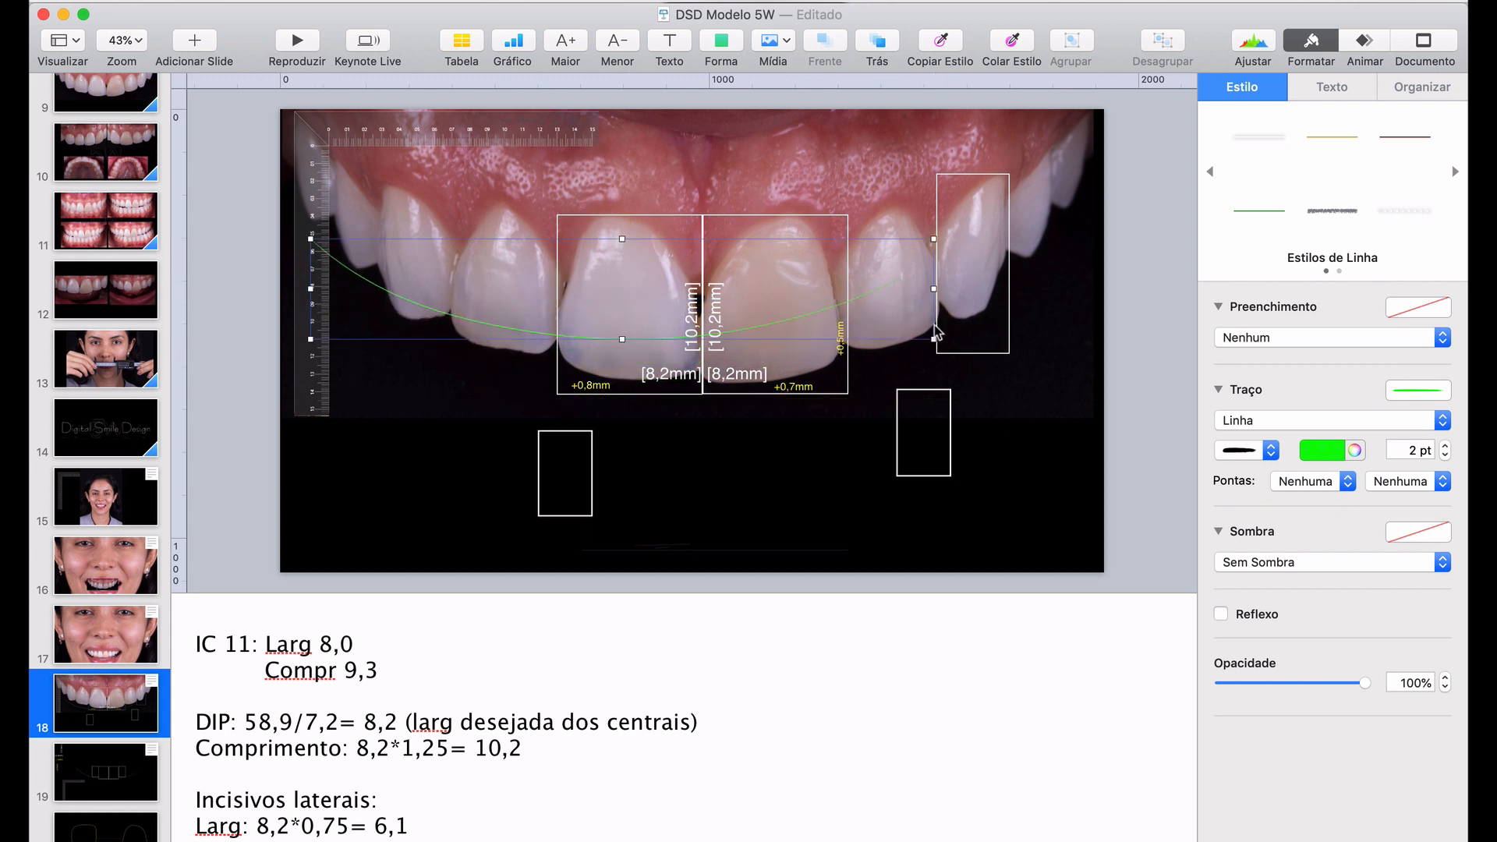
drag(941, 347, 1087, 401)
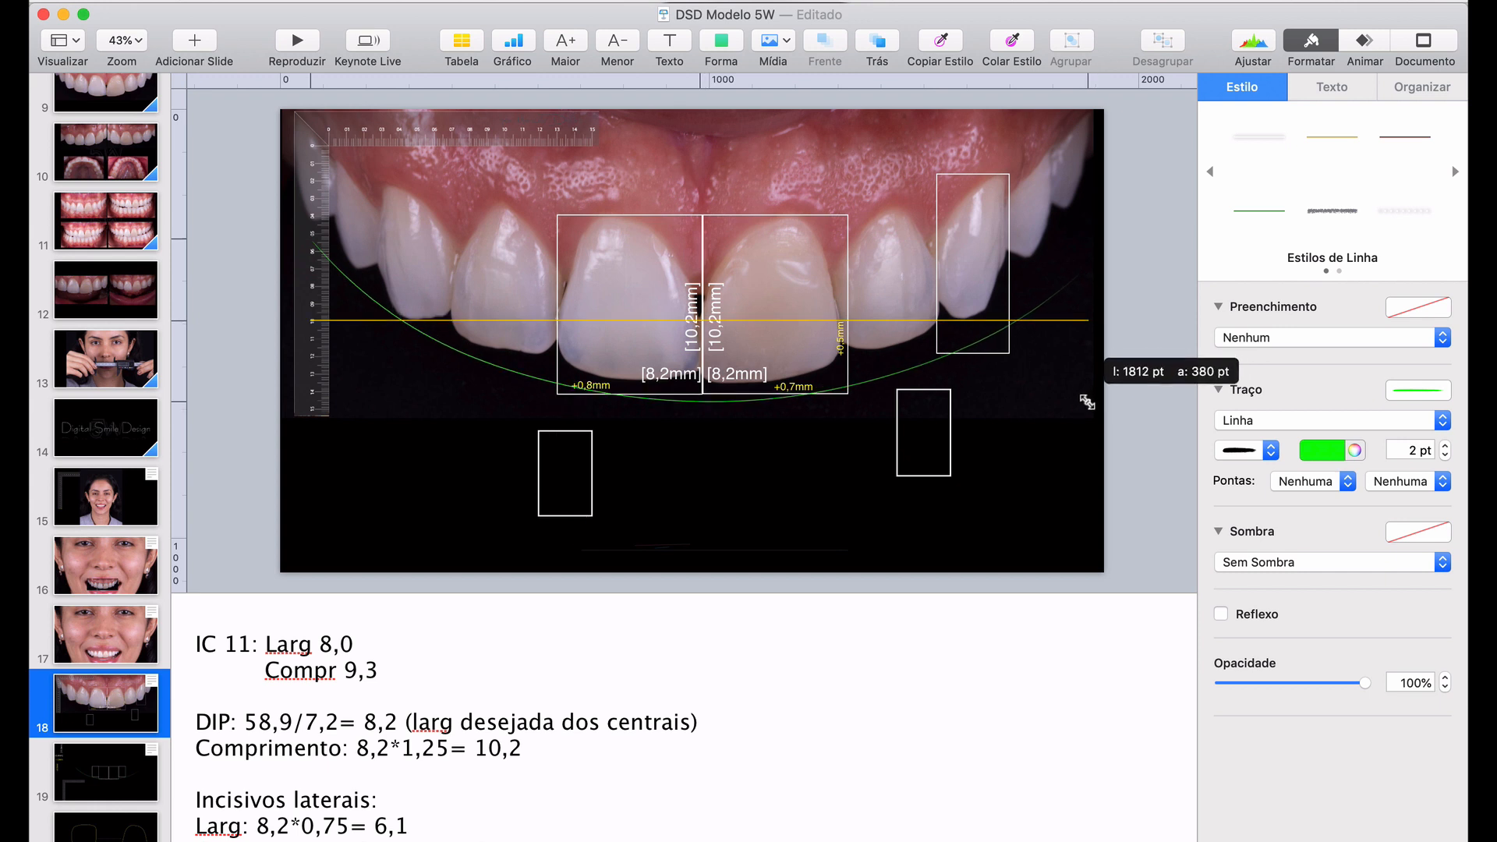
Reshape the green curve by moving its end point and nearby points upward to follow the teeth beyond the framed canine
double_click(1034, 312)
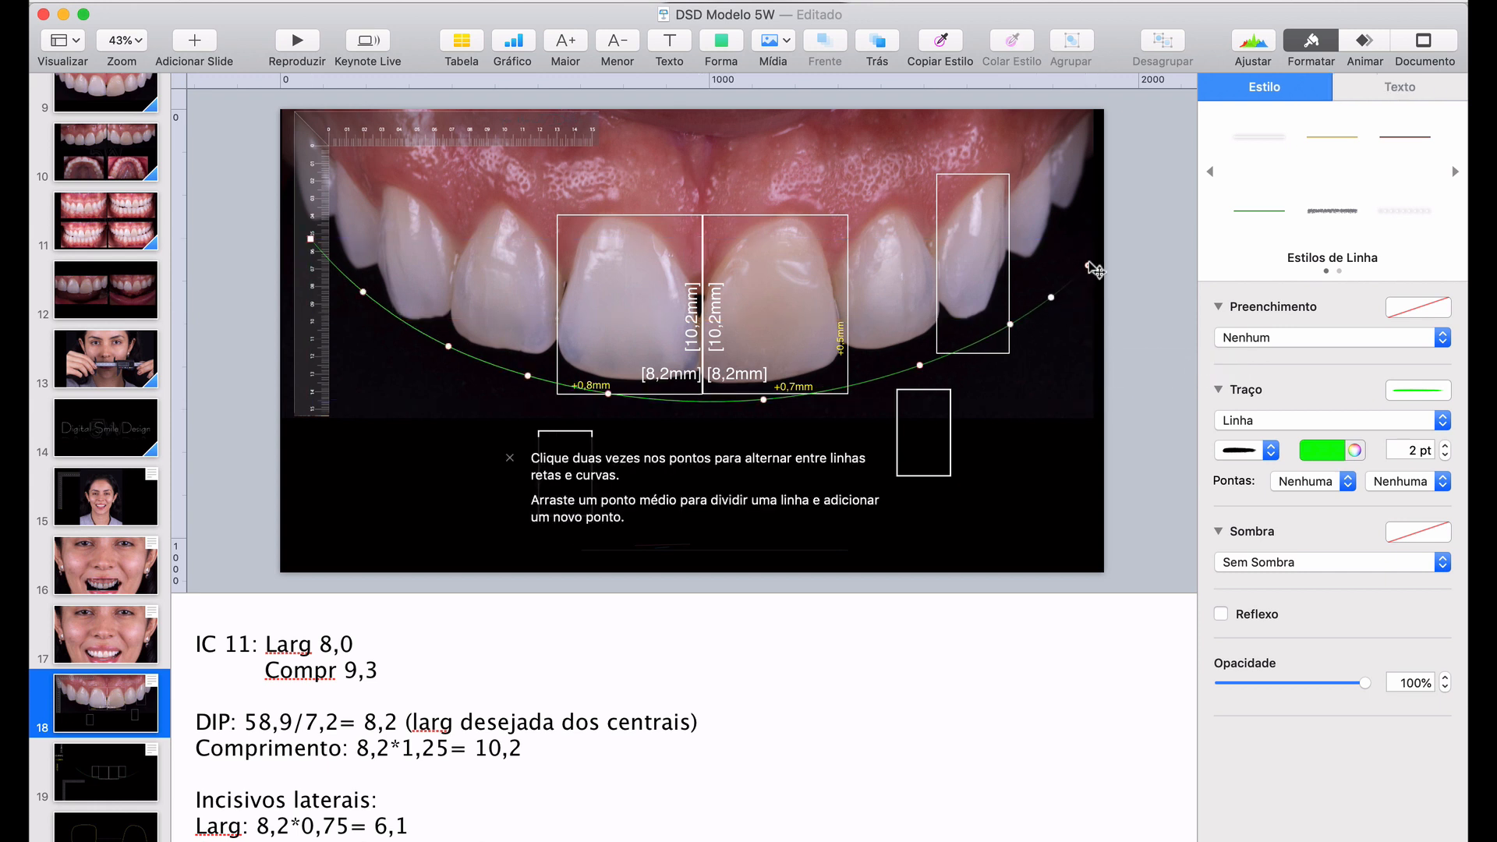
drag(1082, 229, 1069, 182)
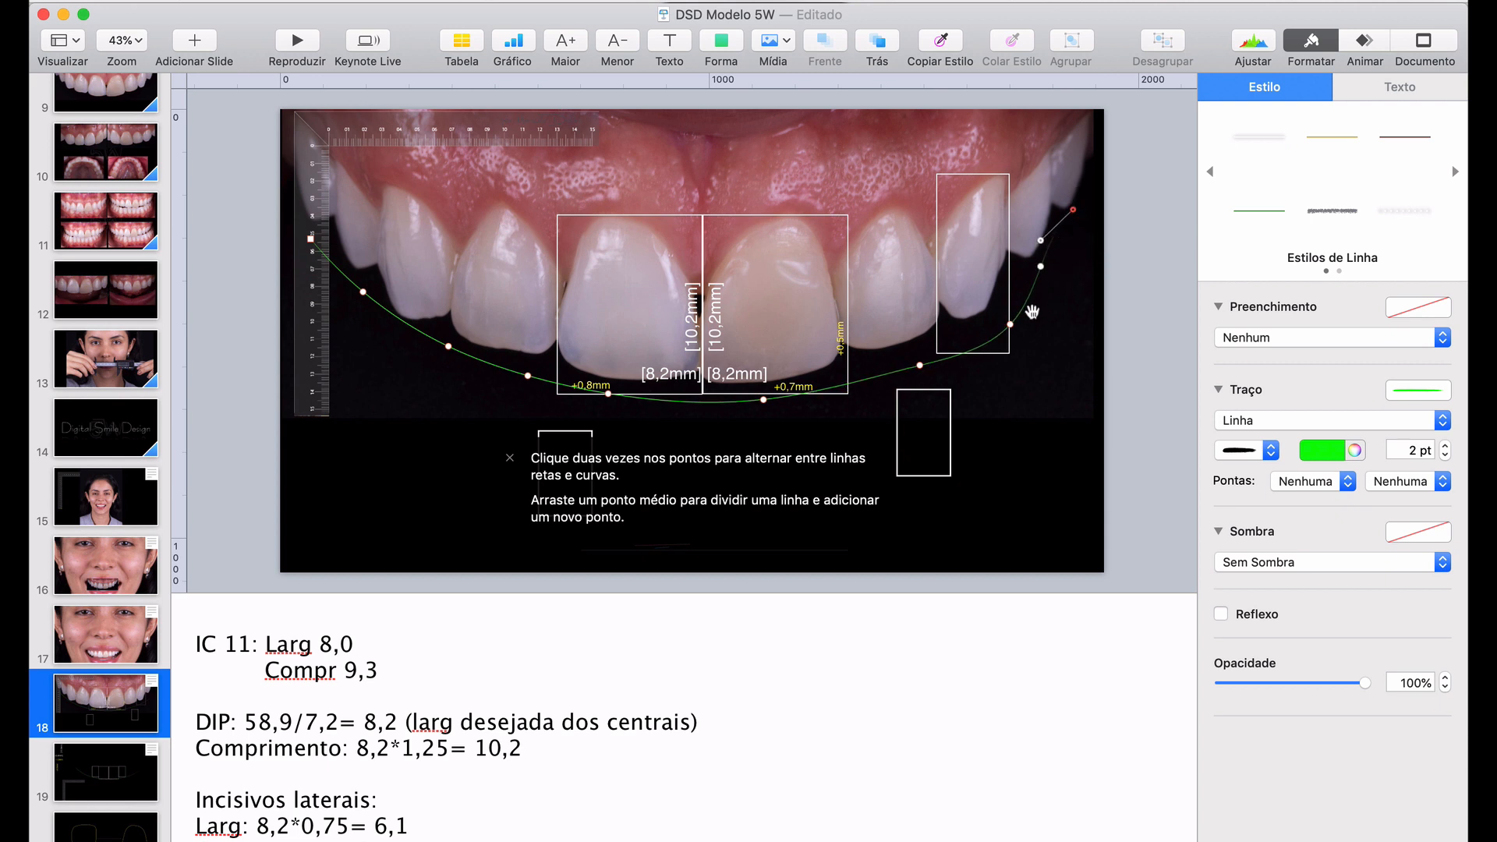
drag(1015, 319, 1025, 270)
drag(920, 362, 925, 362)
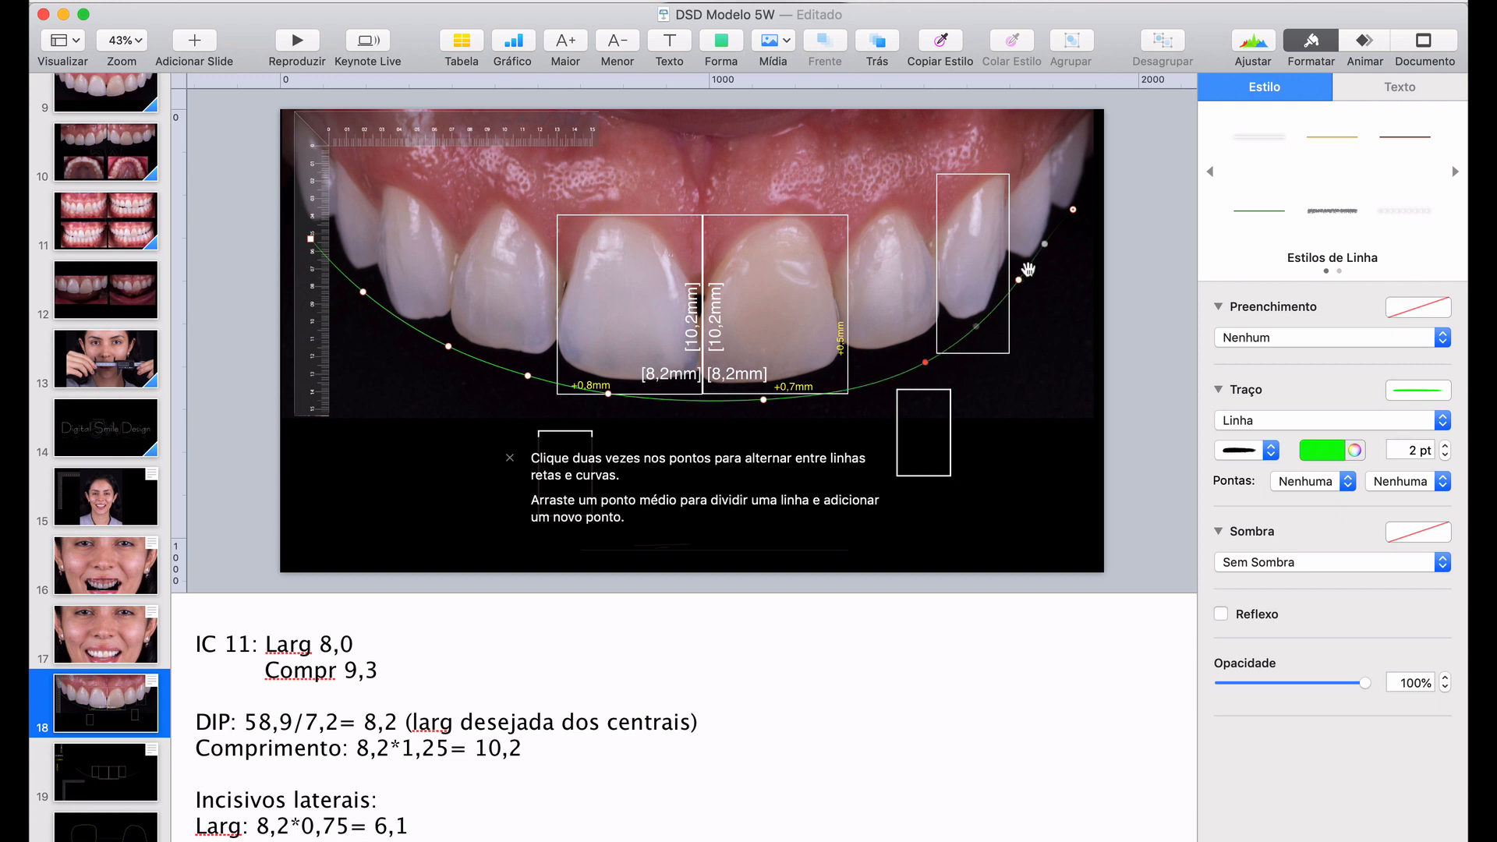
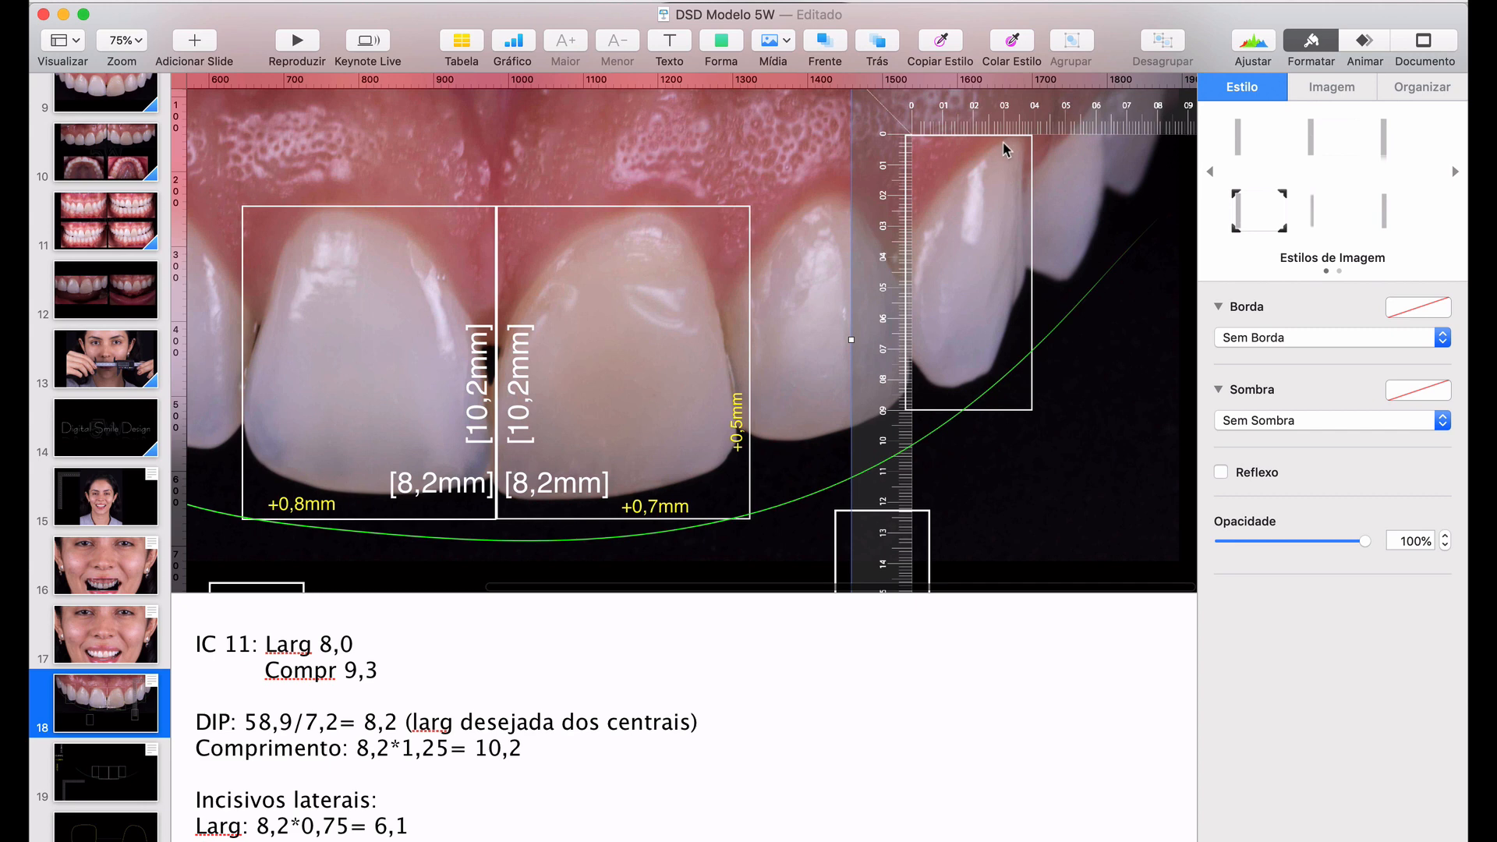
Check the length of the canine rectangle on the +0,5mm side against the ruler and the green smile curve
click(1015, 410)
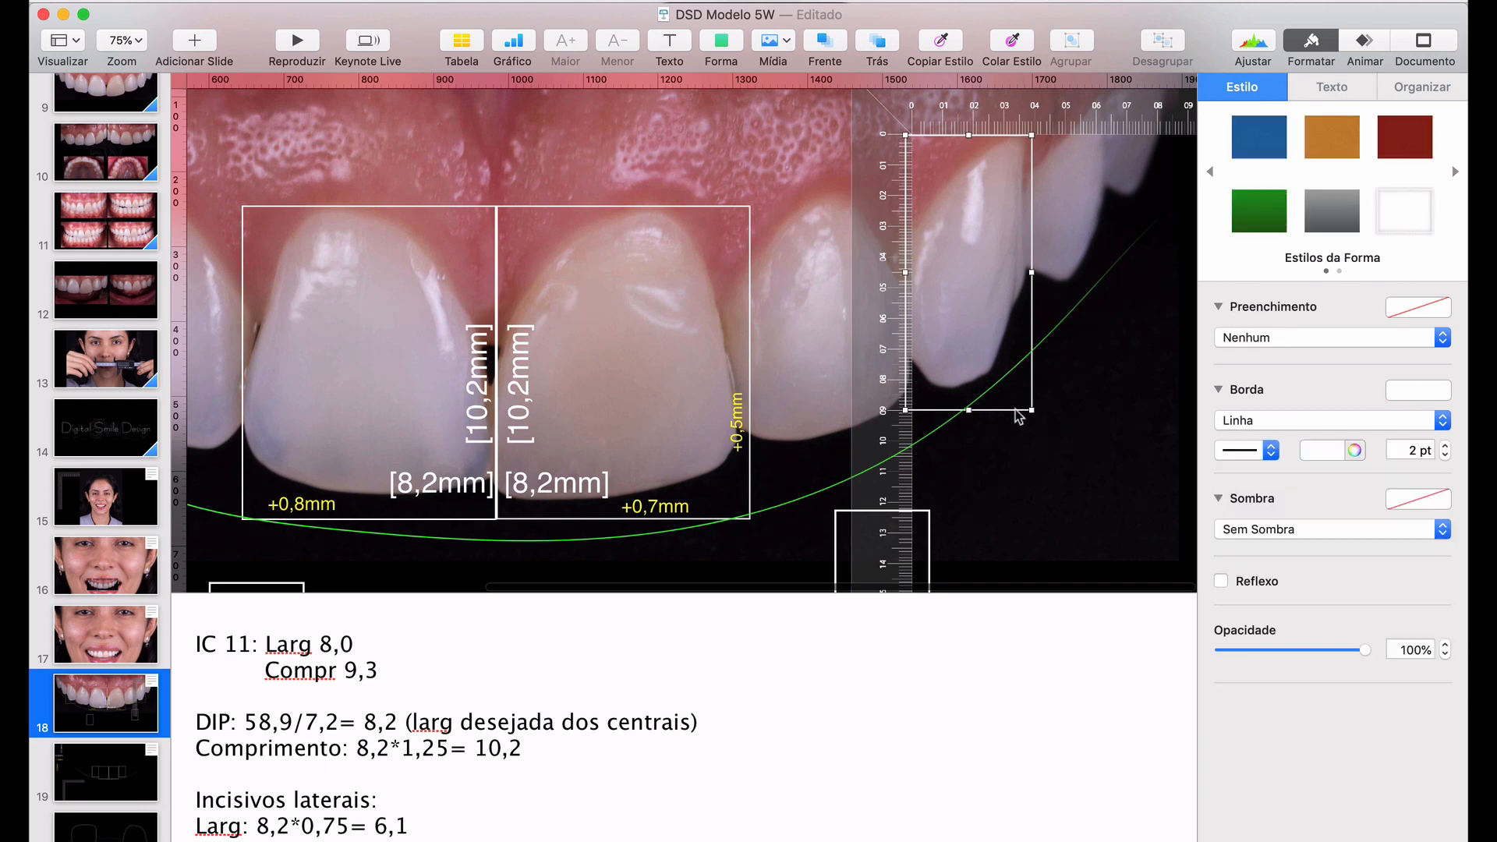
scroll(1016, 410, up, 5)
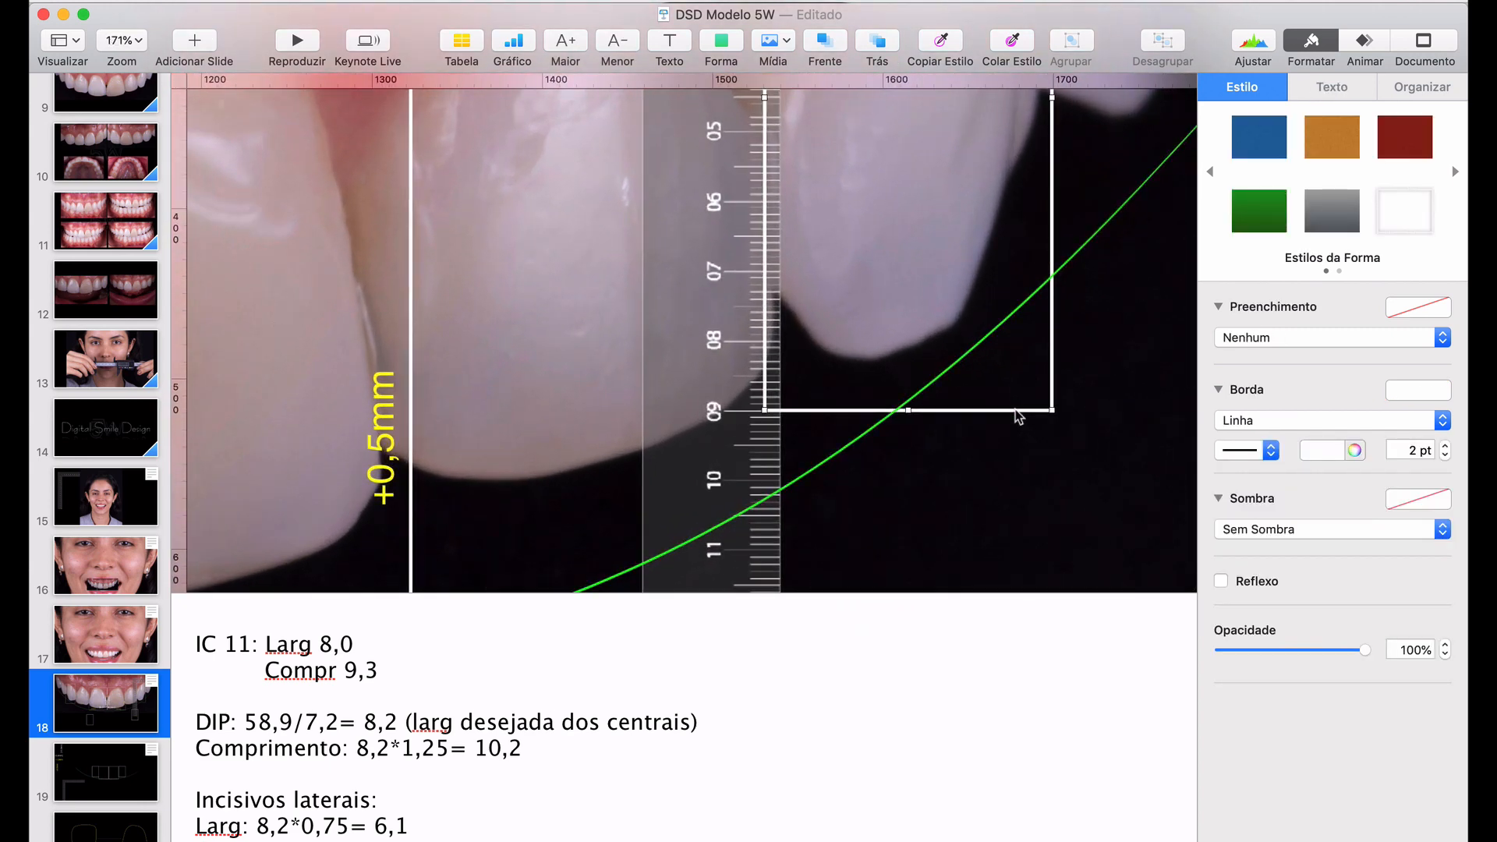
scroll(1015, 409, up, 10)
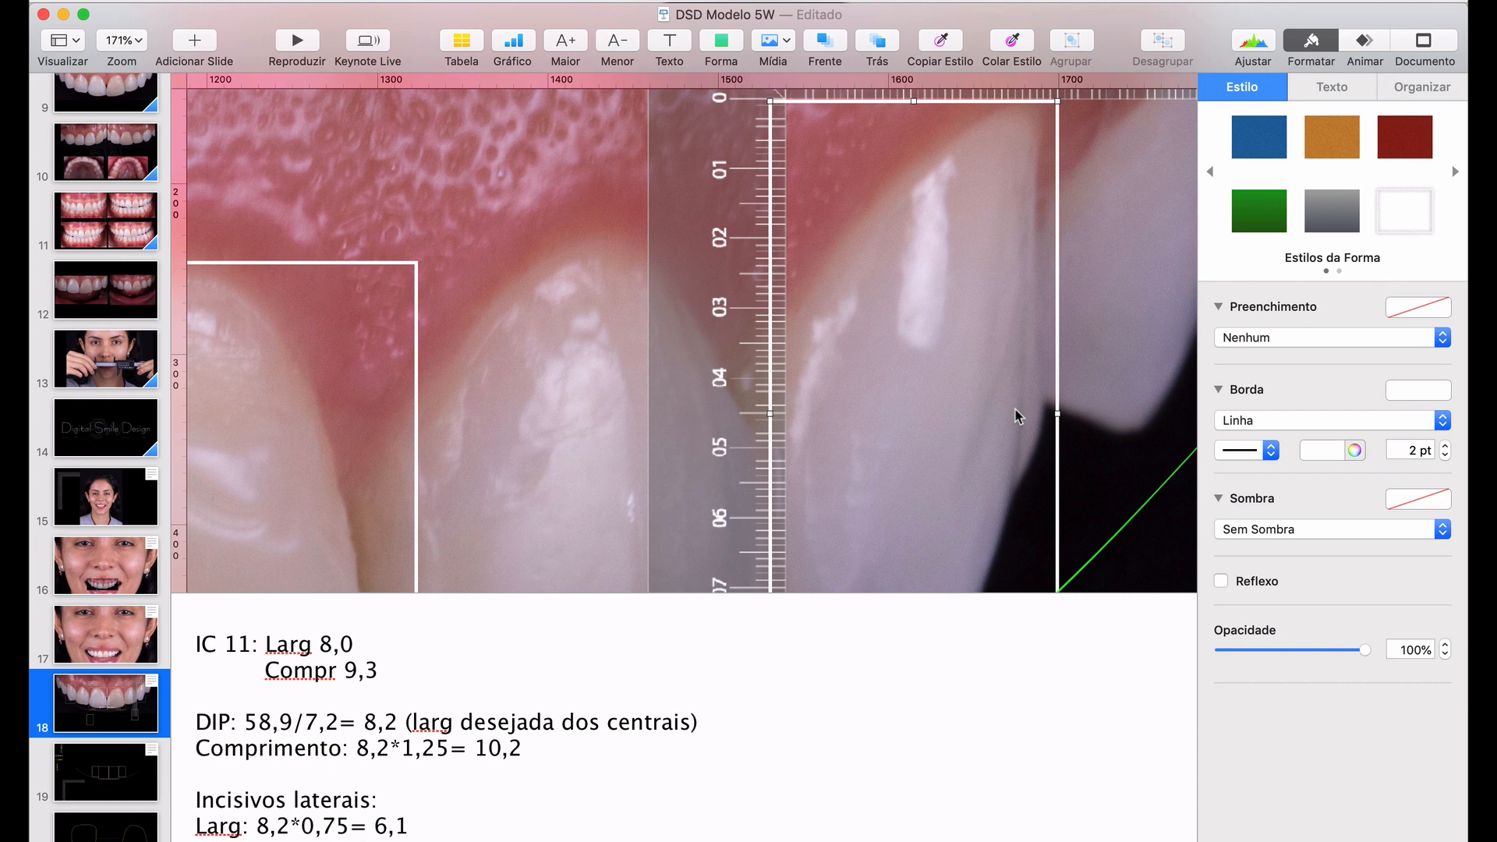
scroll(1015, 410, down, 8)
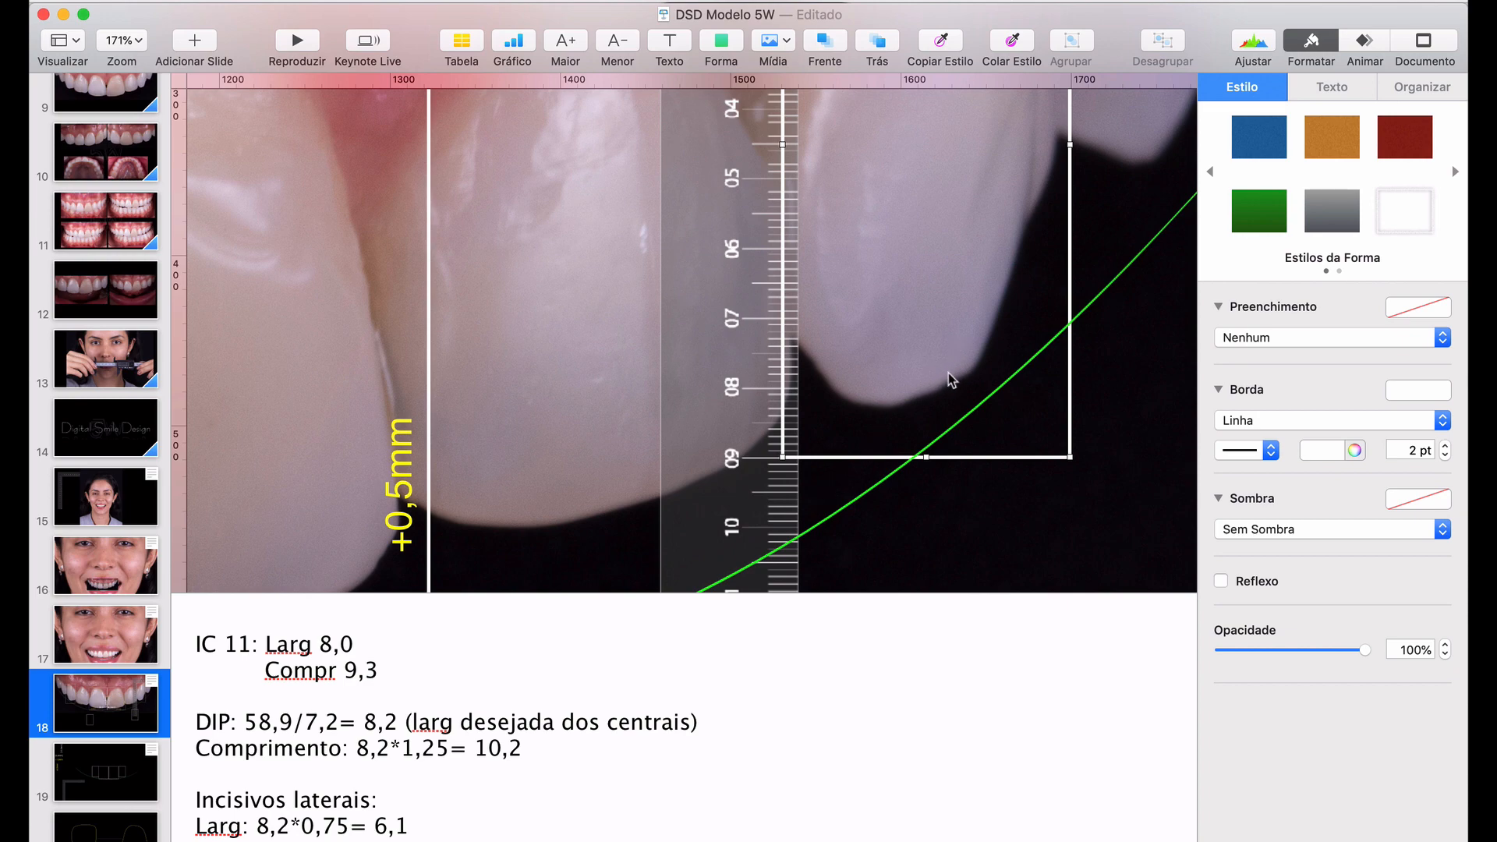
scroll(942, 466, down, 10)
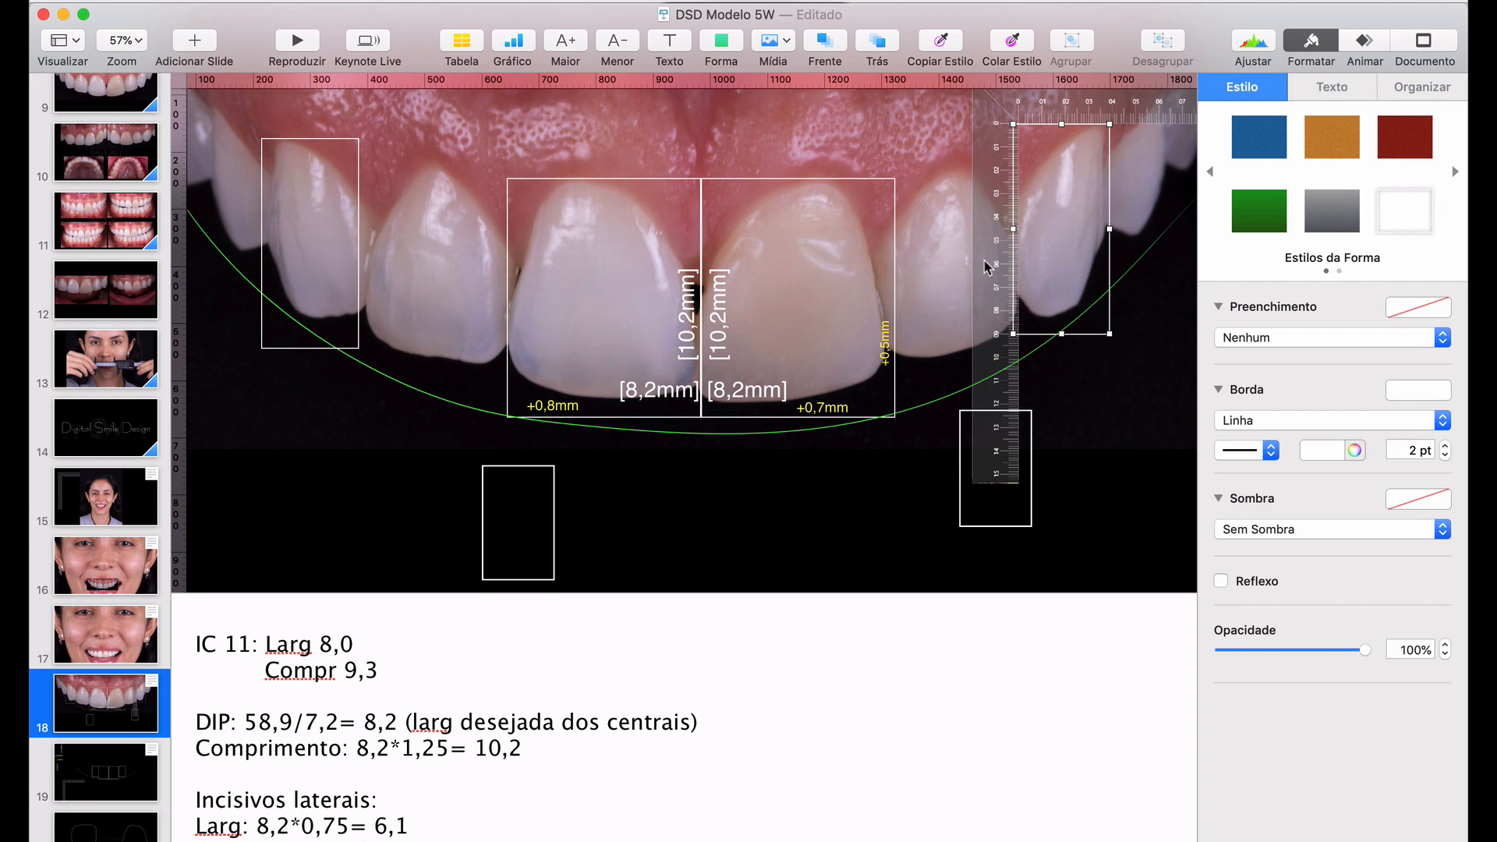
Move the ruler to the opposite canine and widen that canine's rectangle slightly toward the lateral incisor
drag(989, 267, 234, 290)
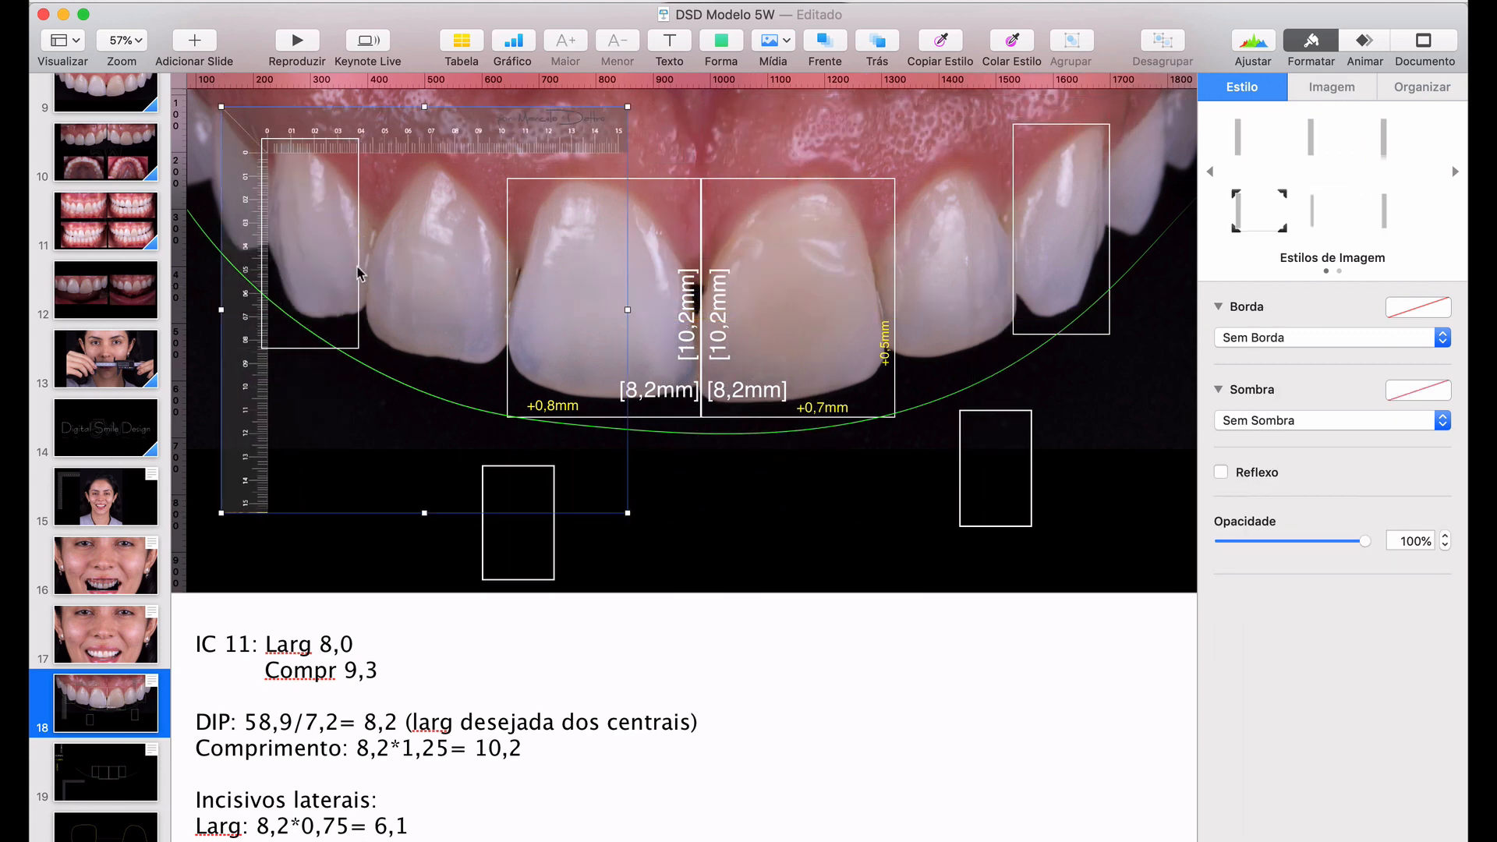
click(358, 273)
drag(359, 244, 368, 242)
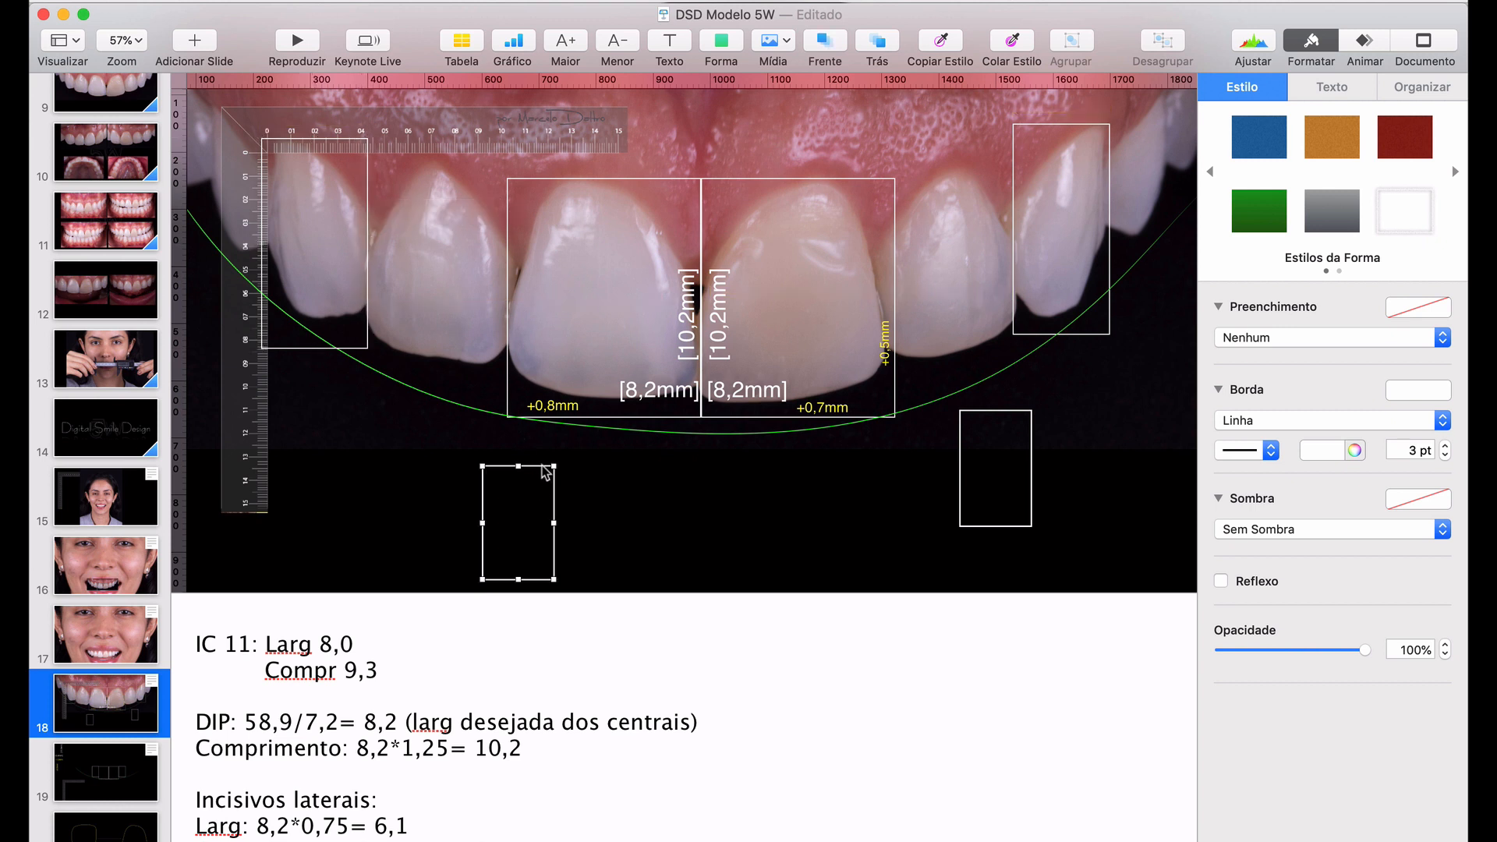
scroll(503, 783, down, 2)
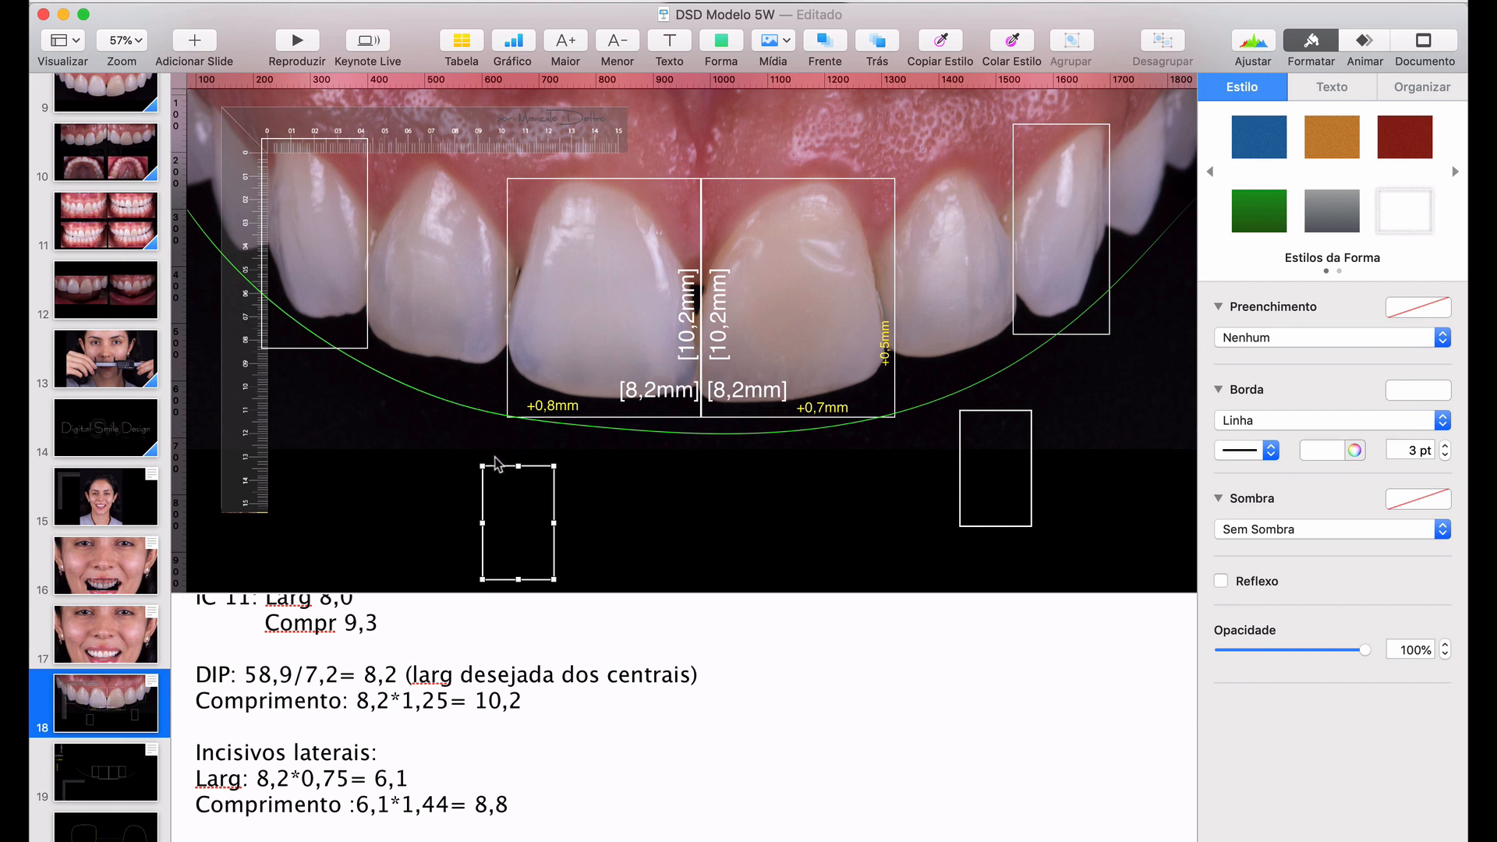
Fit a spare rectangle over the lateral incisor on the +0,8mm side and align the measuring ruler with its upper outer corner
drag(500, 470, 370, 162)
drag(437, 336, 437, 365)
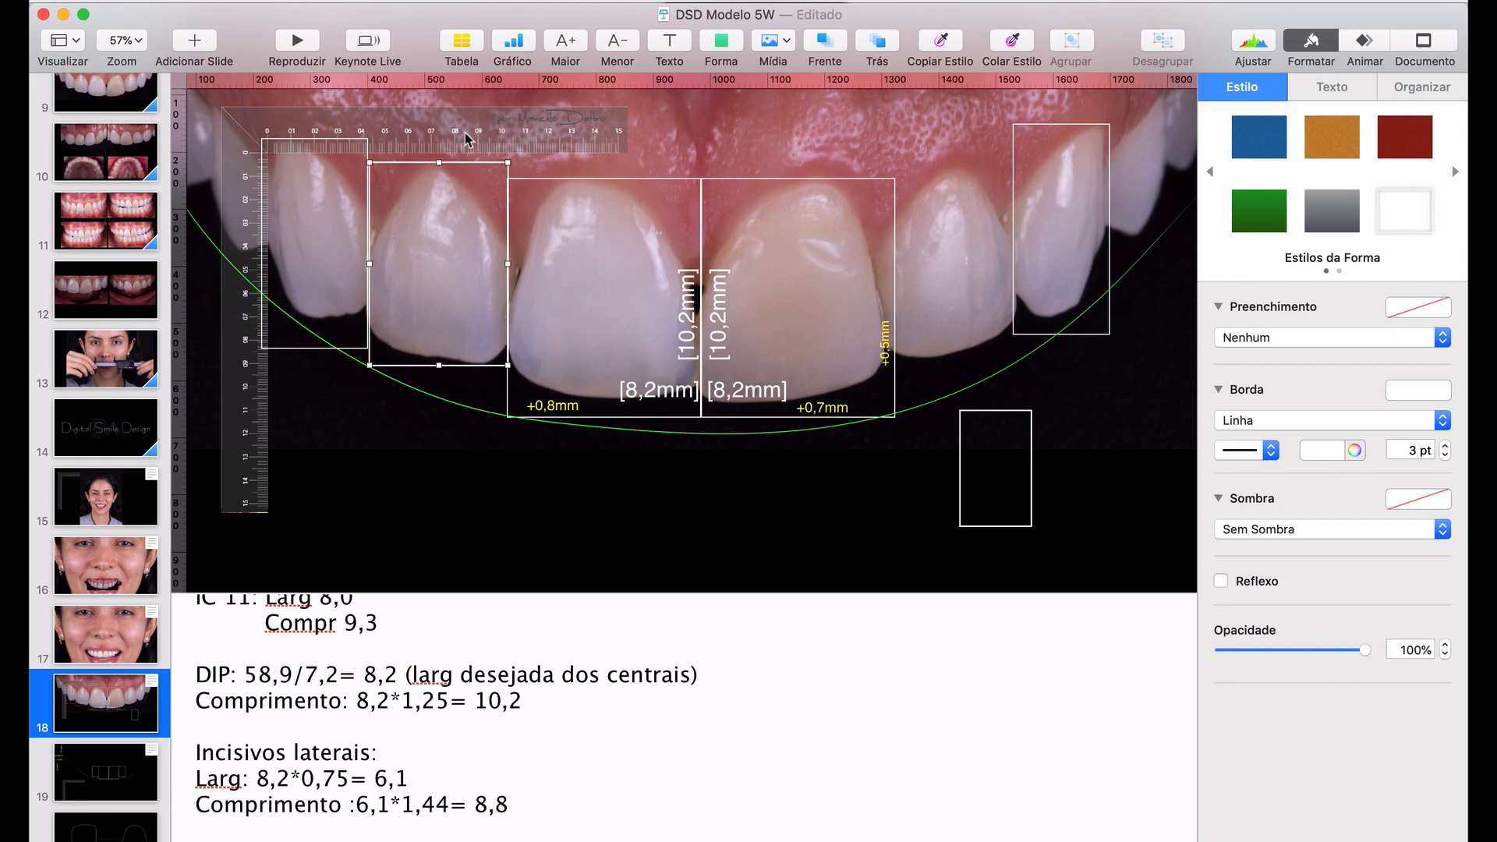
drag(466, 139, 581, 148)
scroll(452, 265, up, 5)
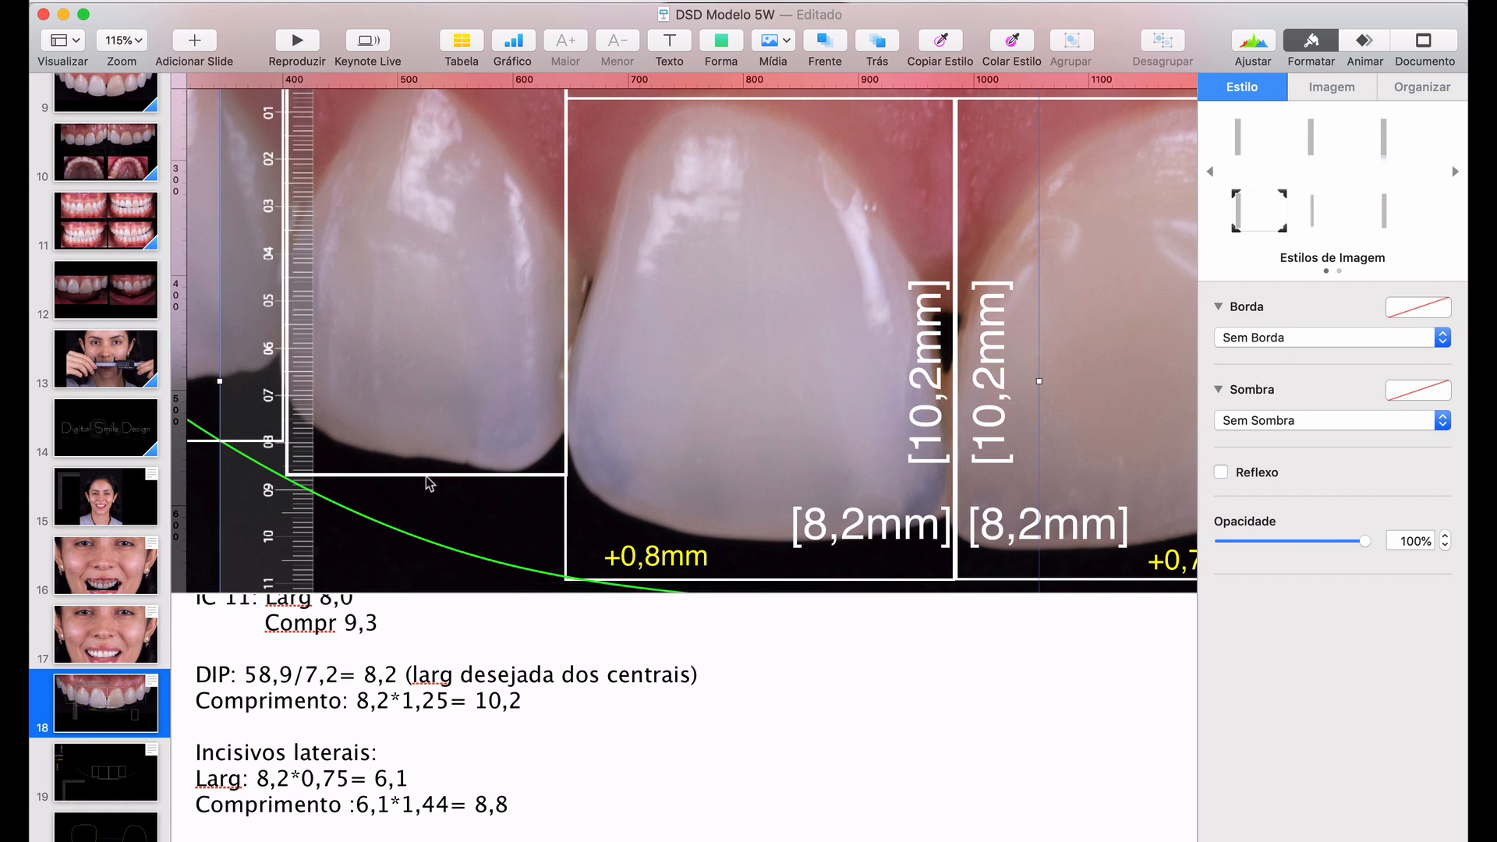
scroll(461, 471, up, 3)
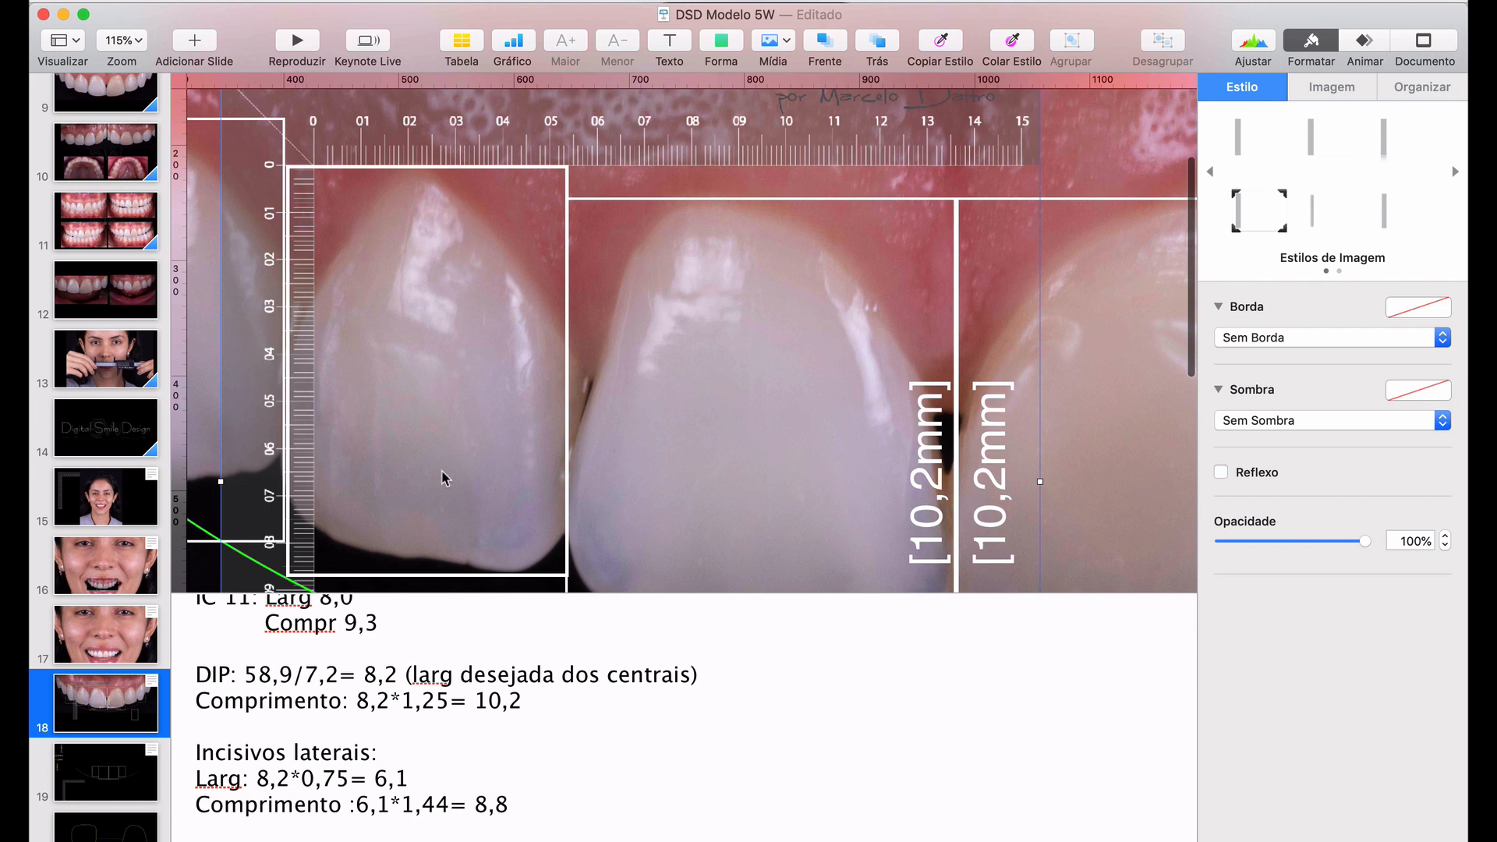
scroll(443, 478, down, 4)
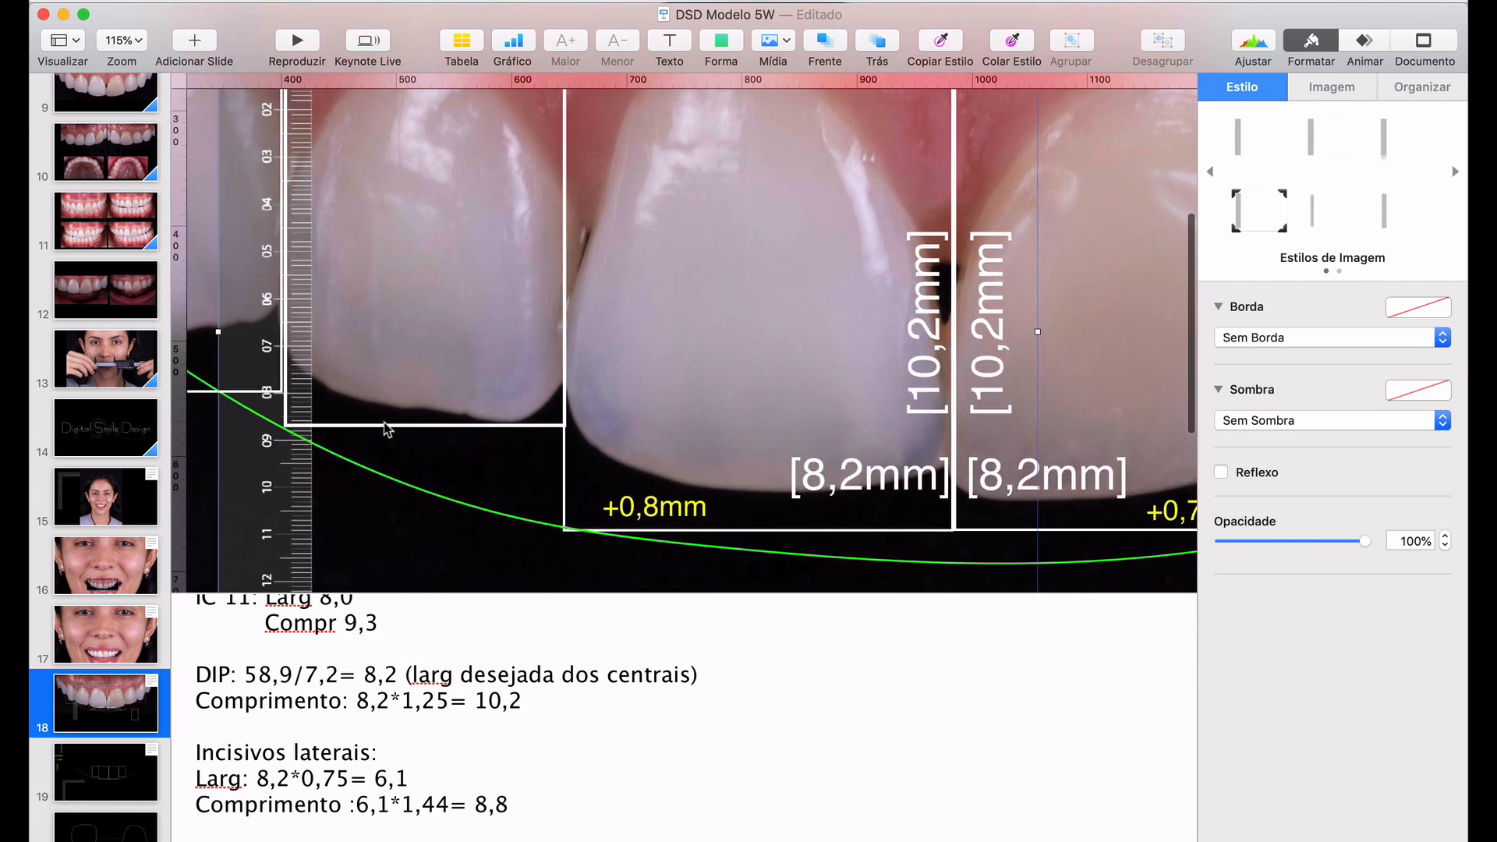
Lengthen that lateral incisor's rectangle to about 359 pt and widen it slightly toward the canine
click(411, 425)
drag(424, 424, 425, 429)
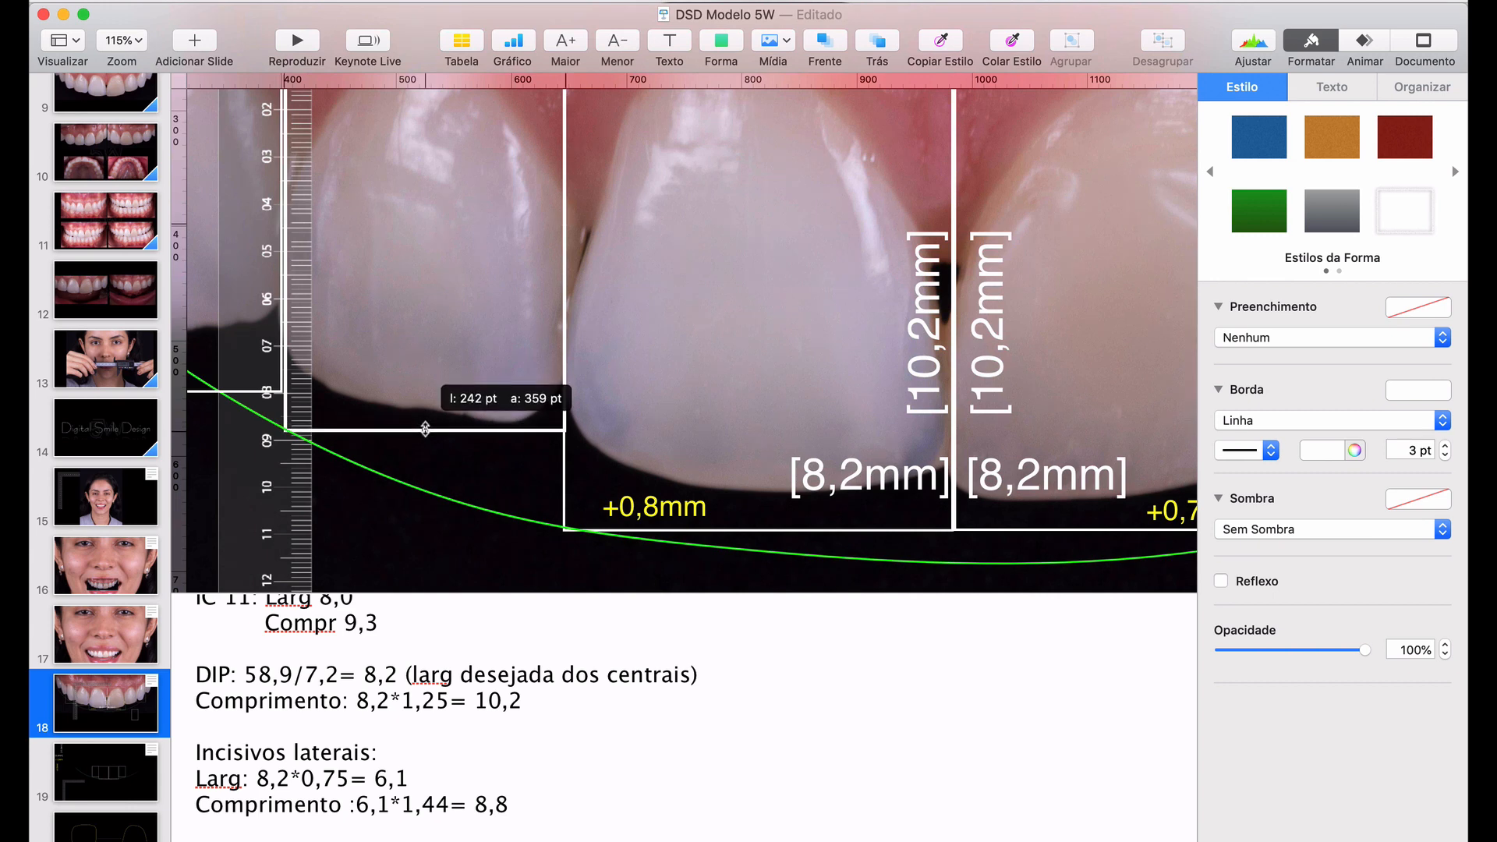
scroll(423, 453, up, 3)
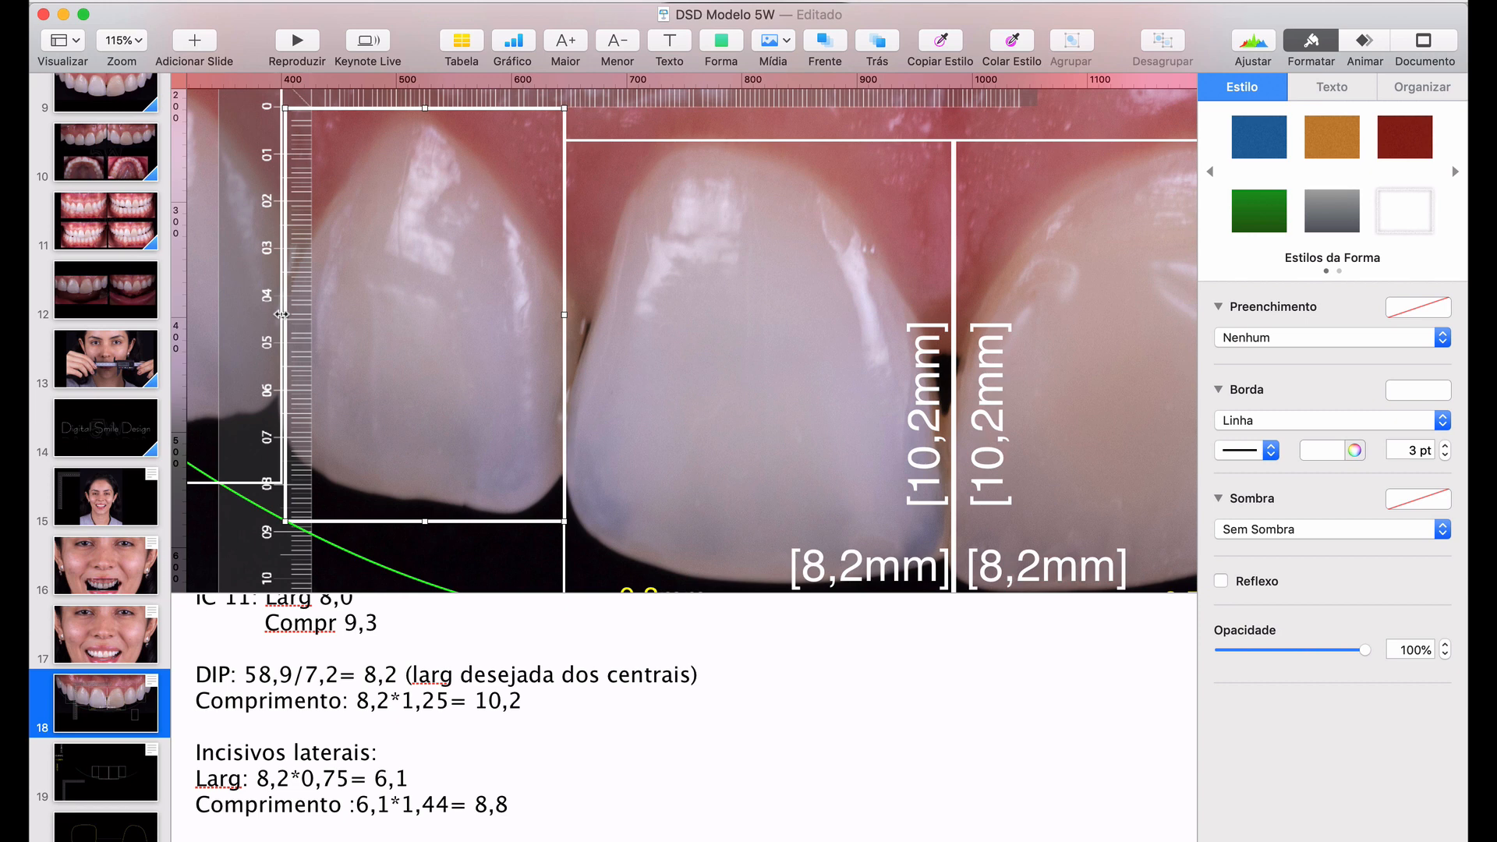
drag(282, 314, 279, 315)
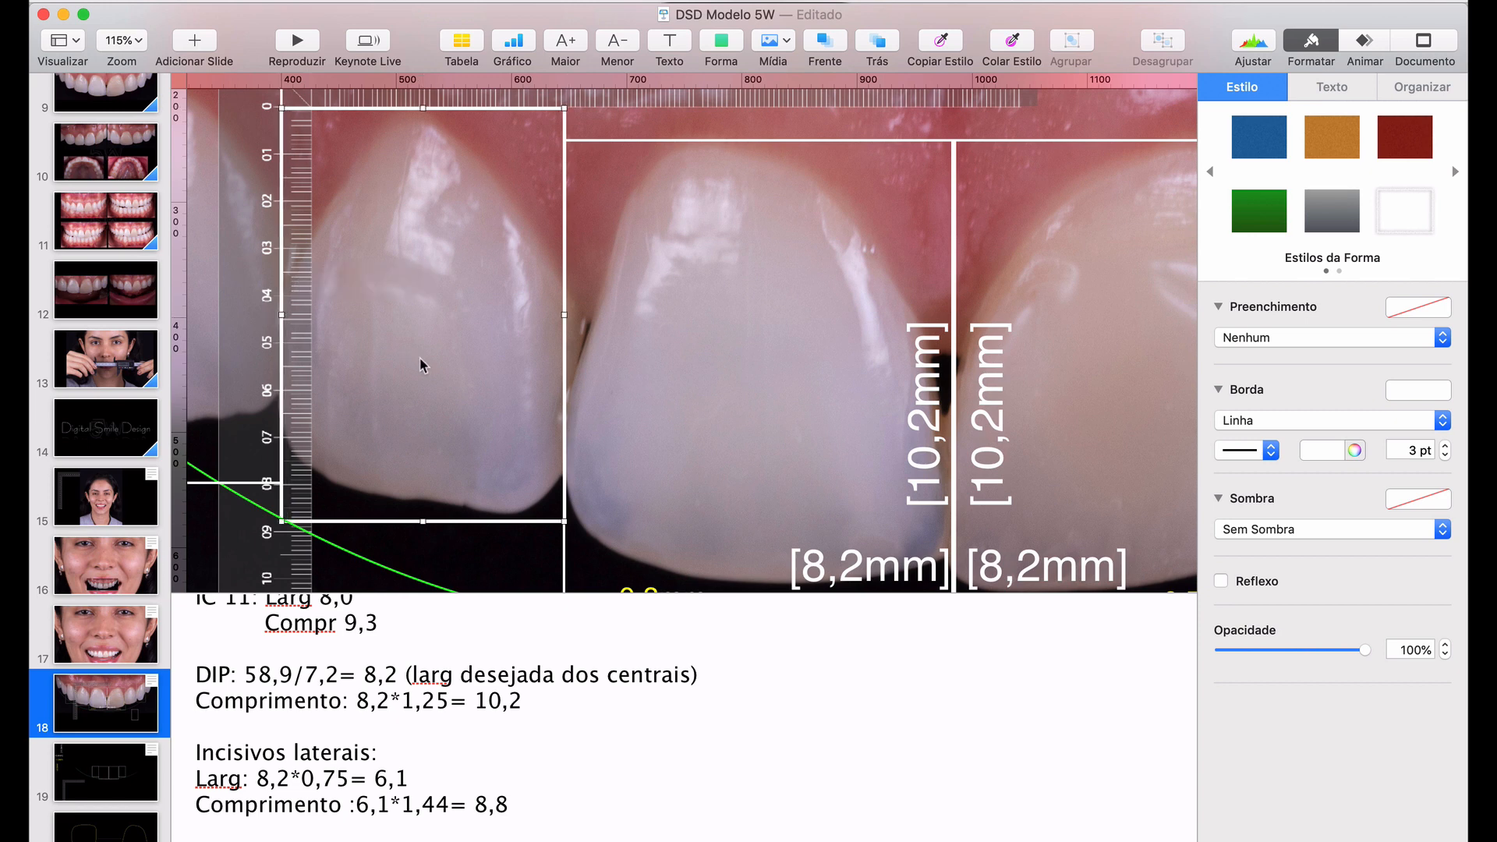
scroll(443, 365, down, 5)
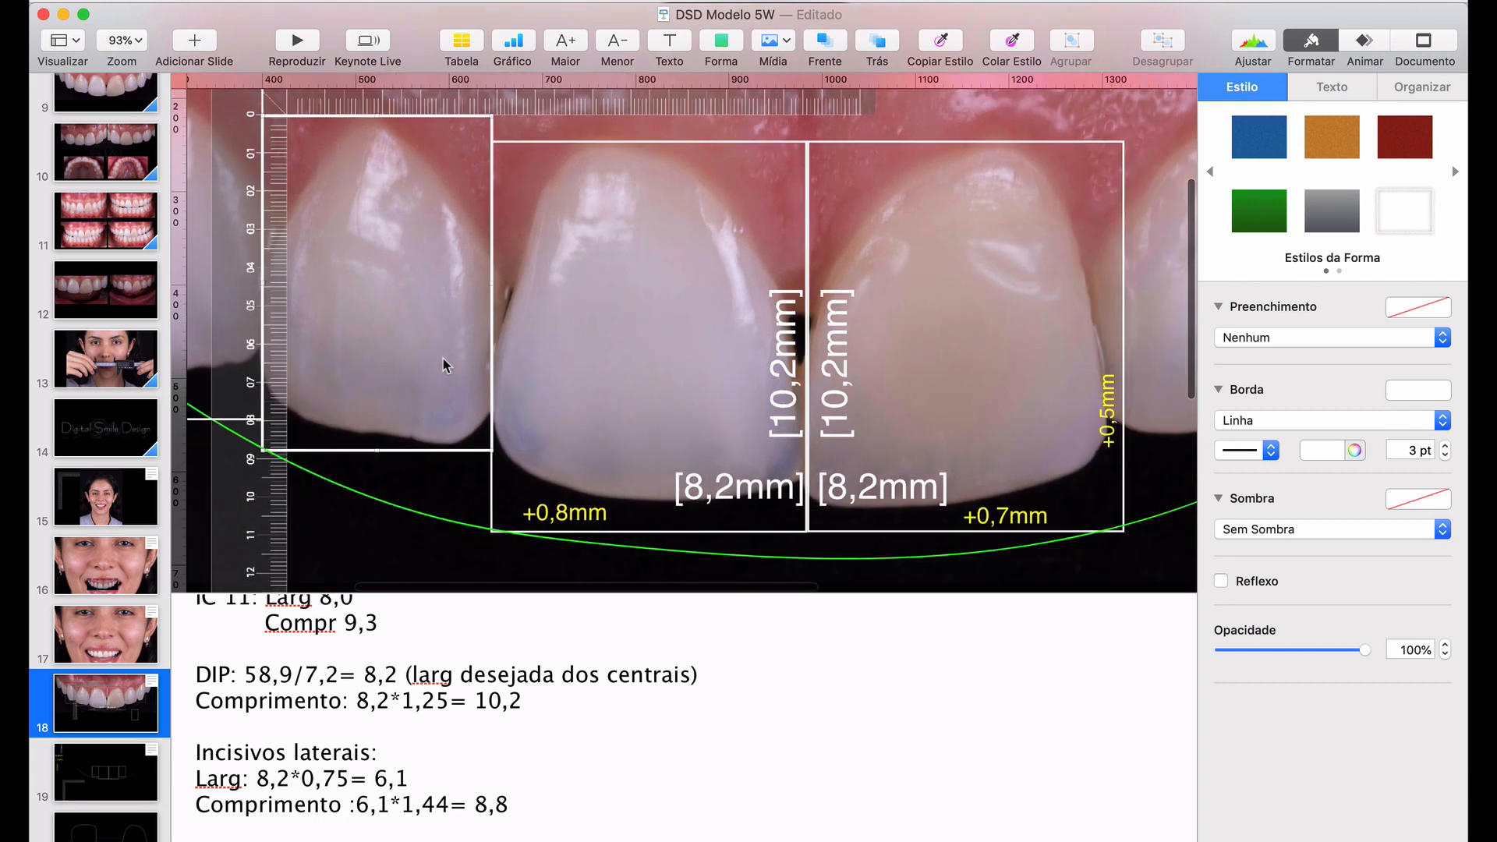
Move the ruler to the opposite lateral incisor and fit the remaining spare rectangle over that tooth
drag(557, 170, 999, 178)
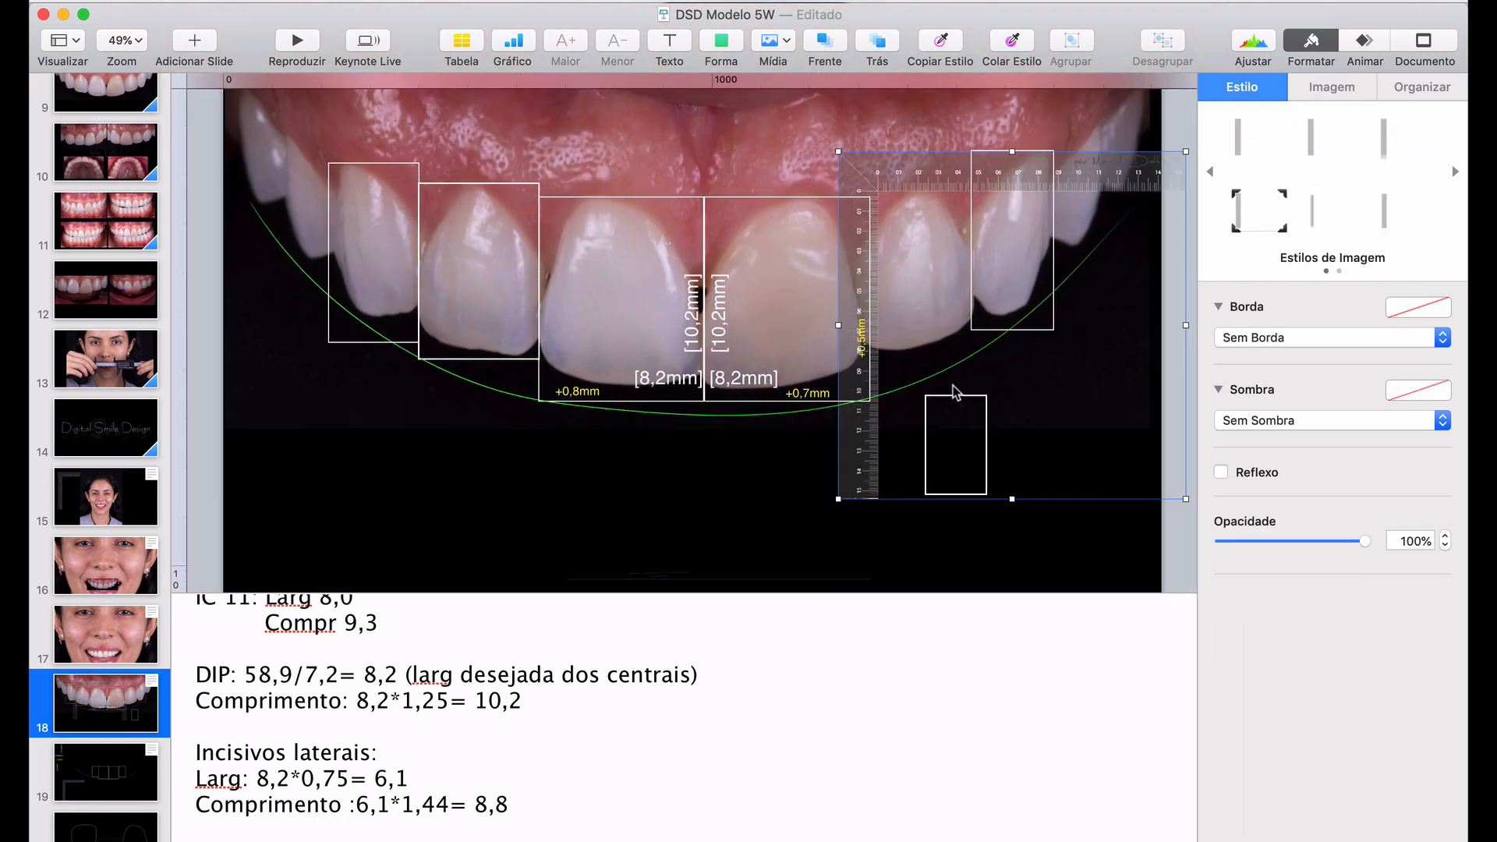
drag(961, 405, 970, 241)
drag(920, 289, 922, 358)
Adjust the lower edge of the +0,5mm-side lateral incisor's rectangle to the 8,8 mm length on the ruler
scroll(921, 359, up, 10)
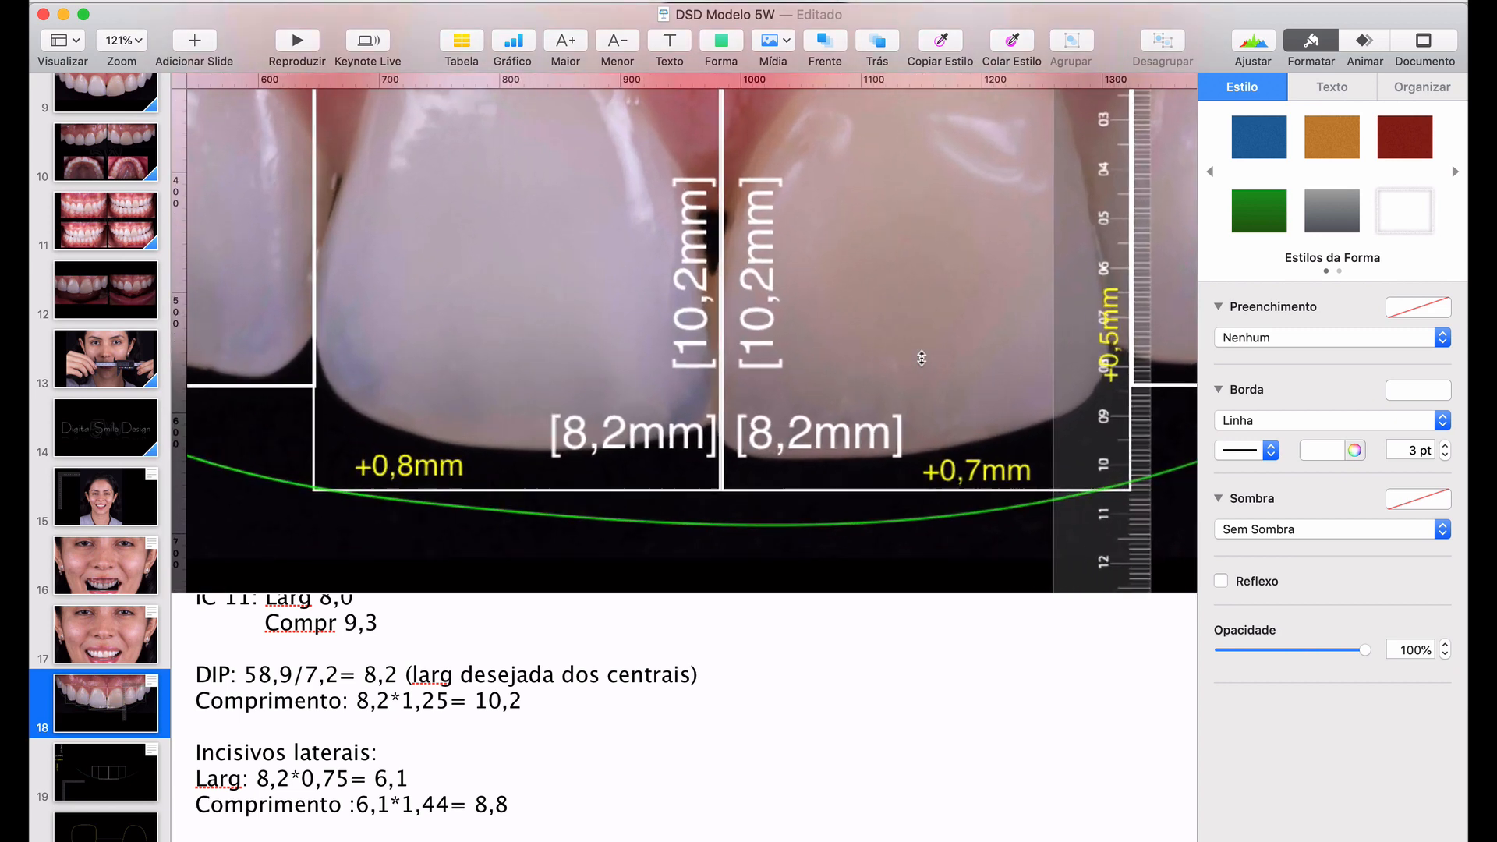
scroll(925, 366, right, 2)
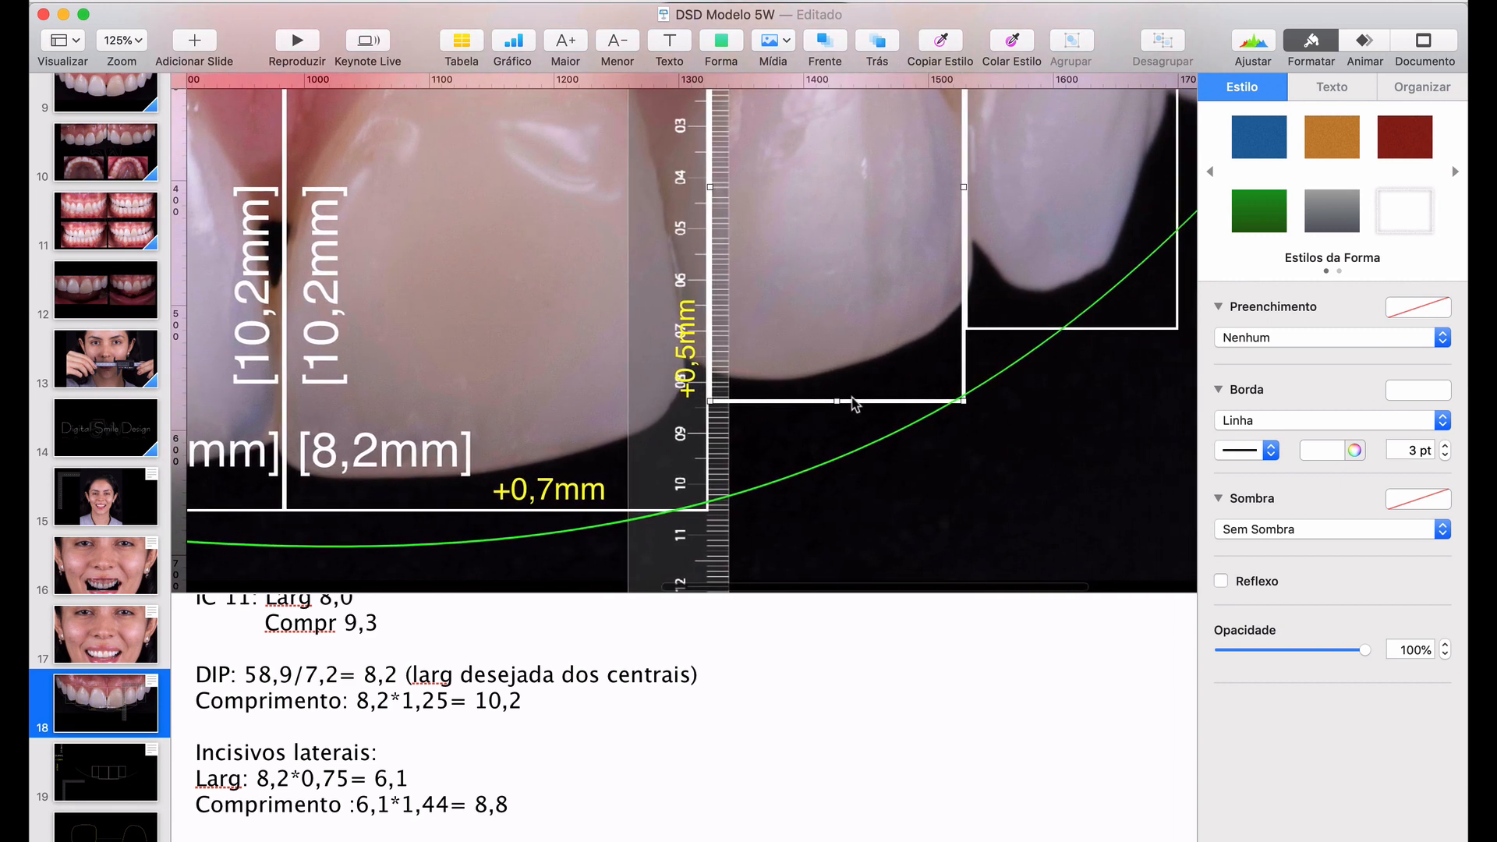
drag(835, 401, 837, 424)
scroll(838, 424, up, 10)
scroll(837, 424, down, 5)
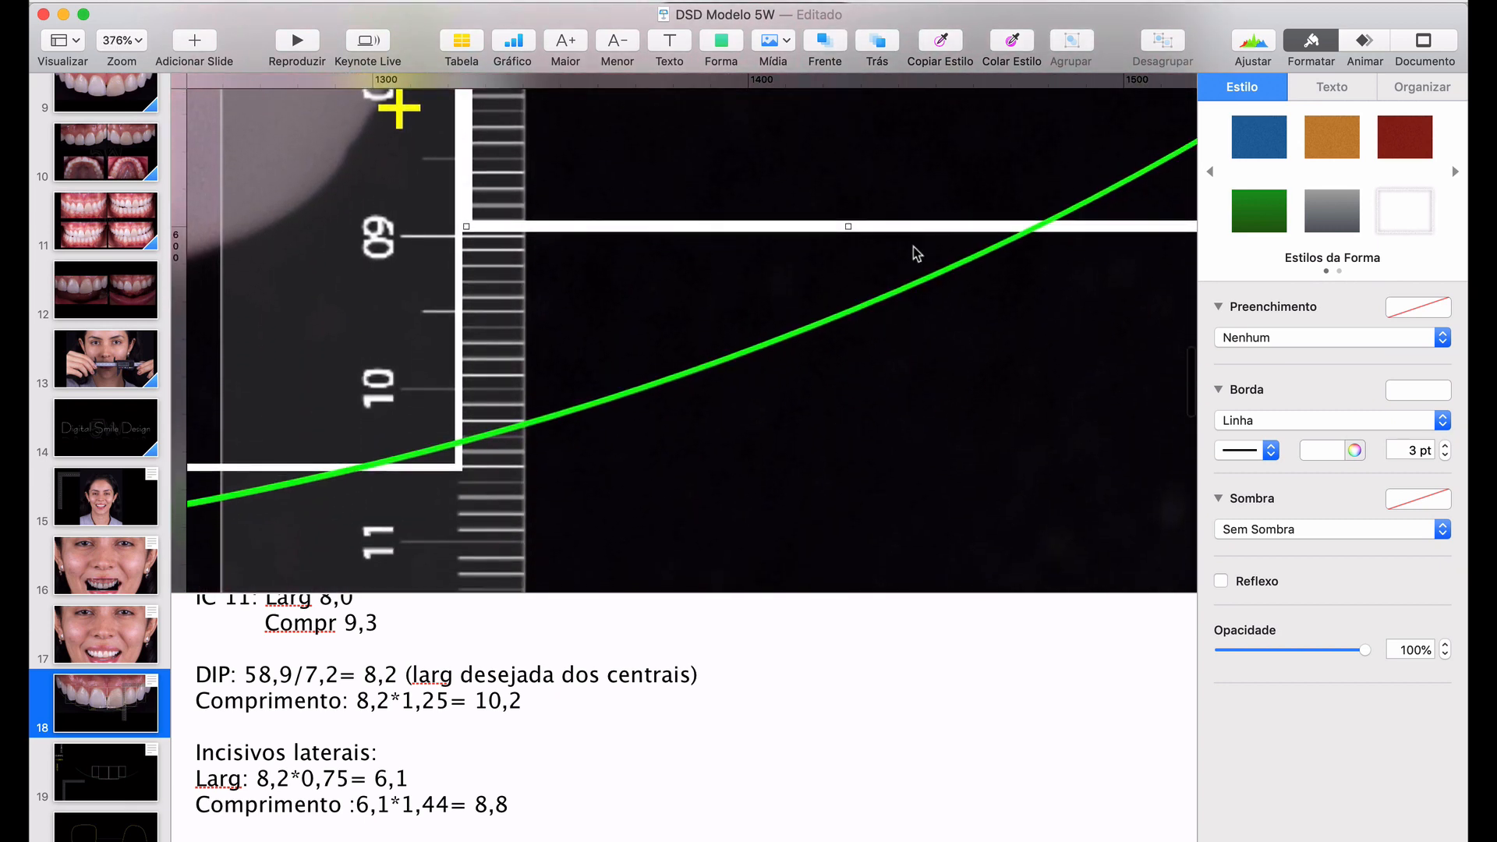
scroll(916, 253, up, 5)
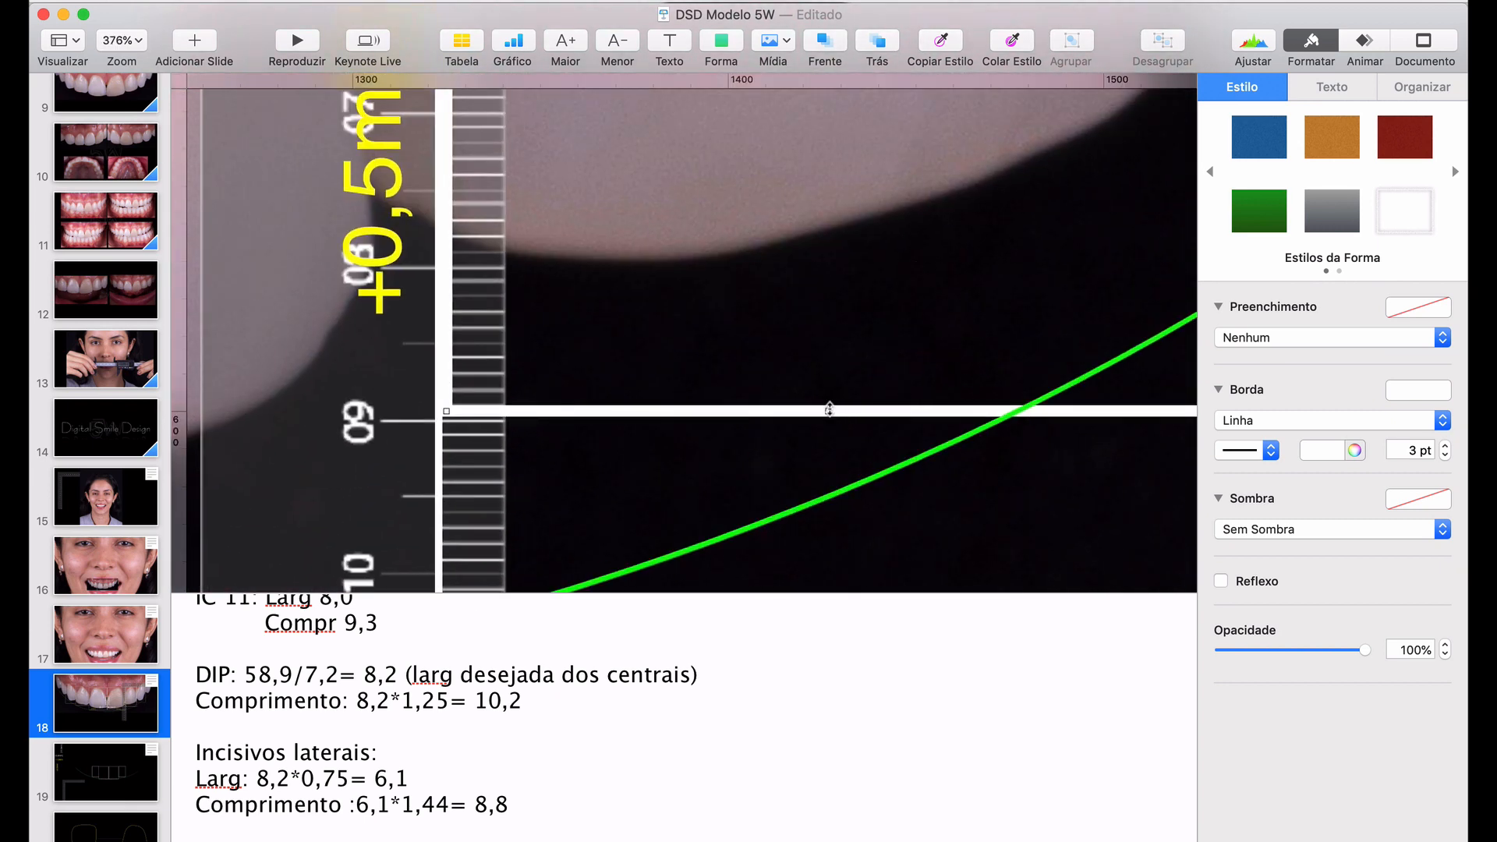
drag(829, 410, 832, 387)
scroll(831, 387, up, 5)
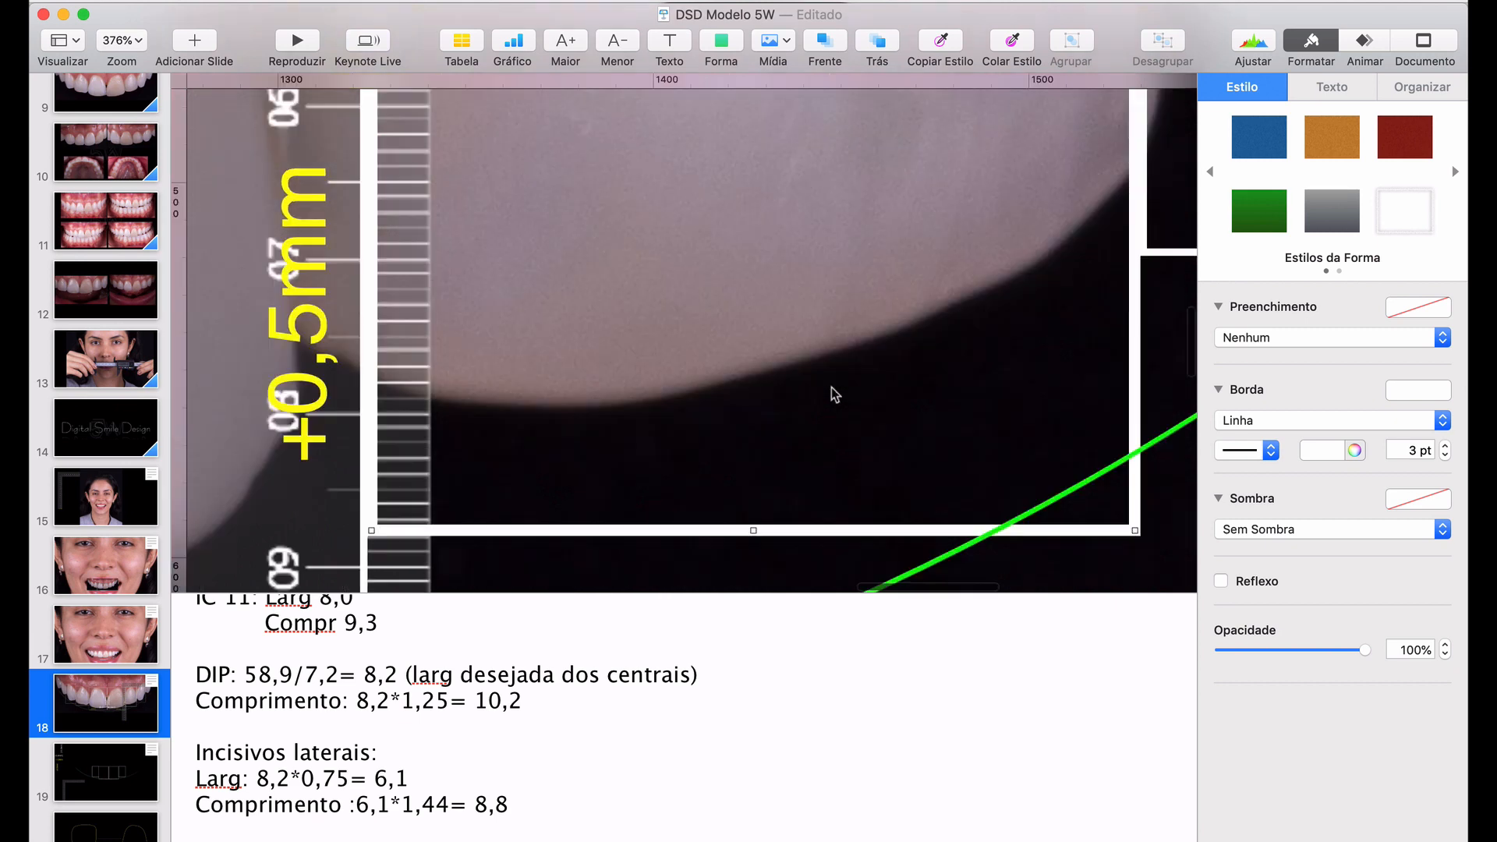
scroll(867, 315, down, 10)
scroll(867, 315, down, 3)
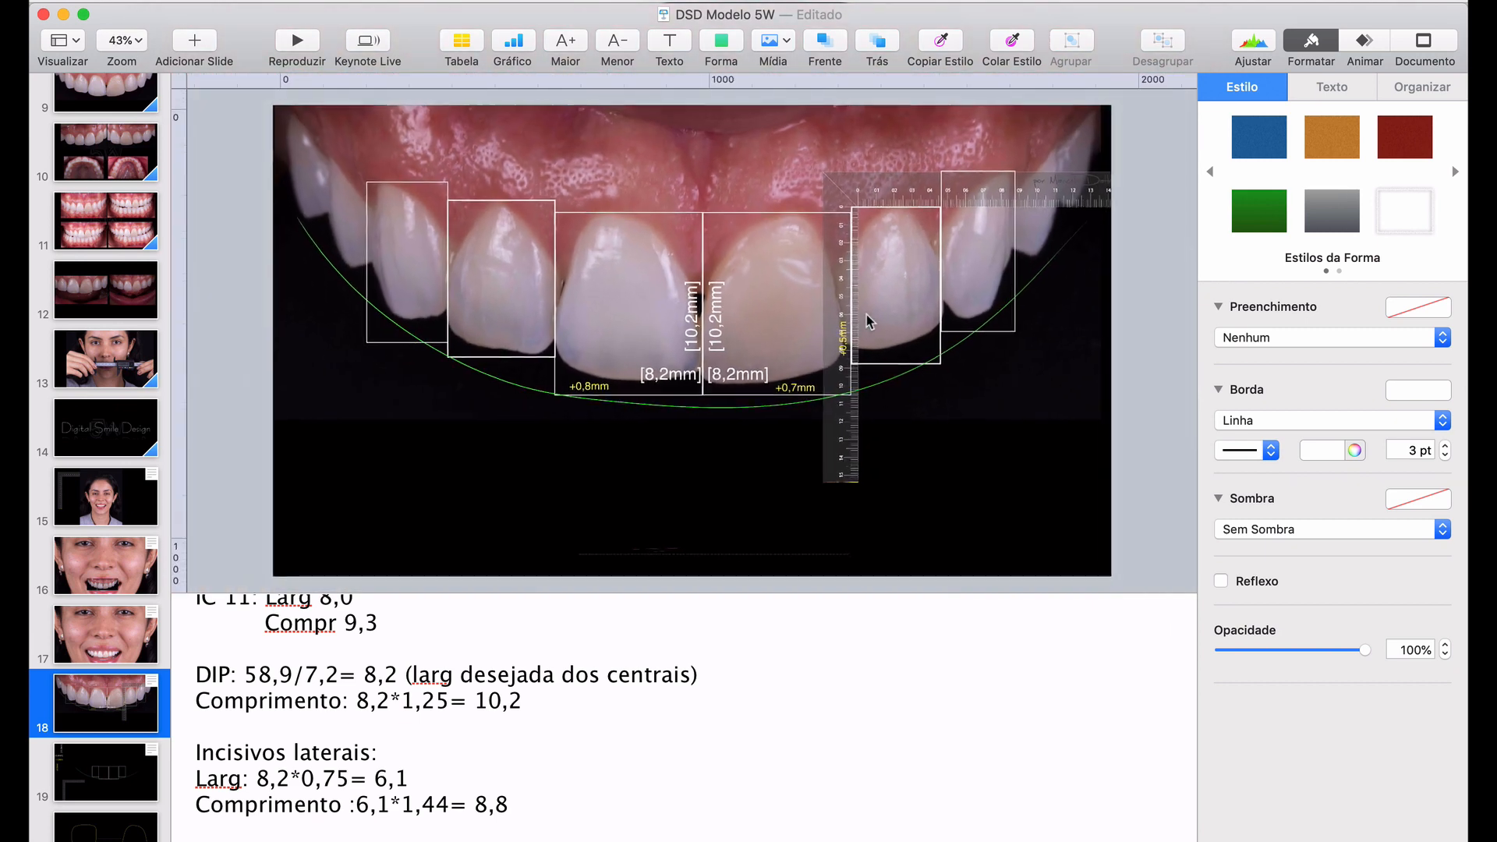
Reposition the ruler so its zero sits at the lower inner corner of the +0,8mm-side lateral incisor's rectangle
drag(889, 204, 596, 470)
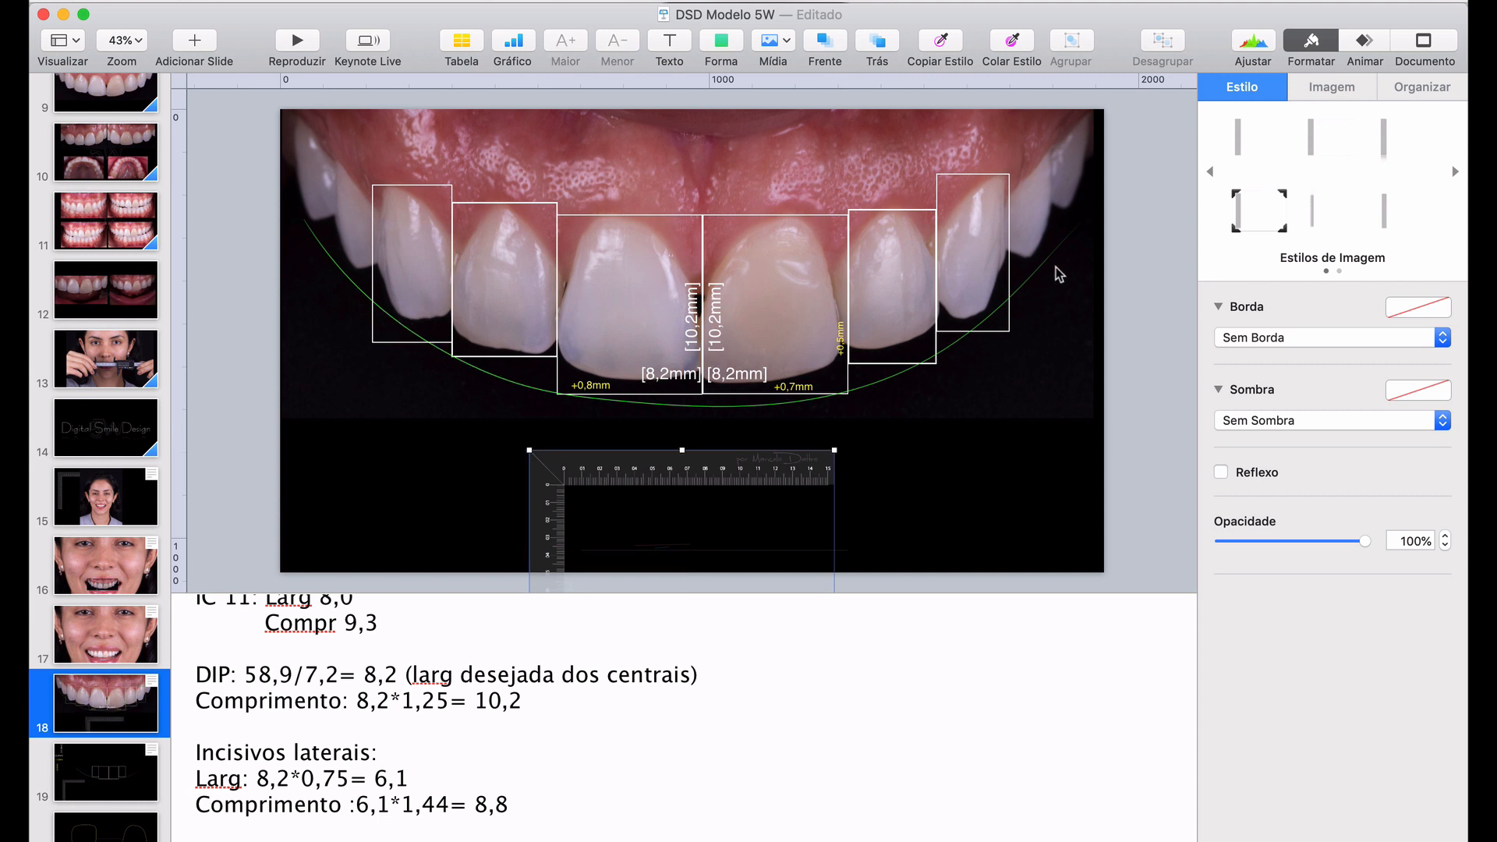
click(532, 357)
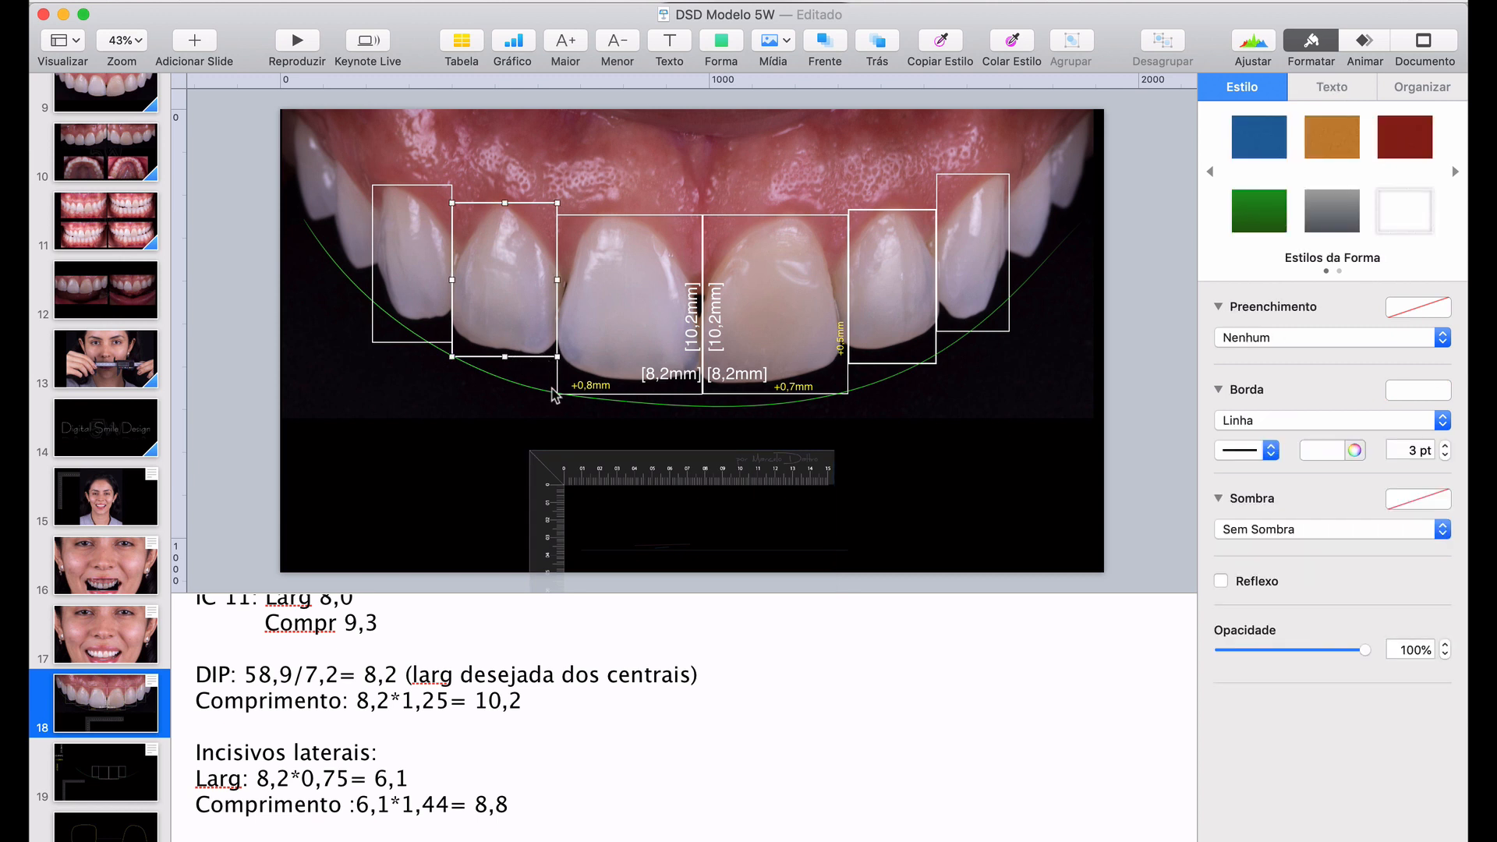
click(633, 476)
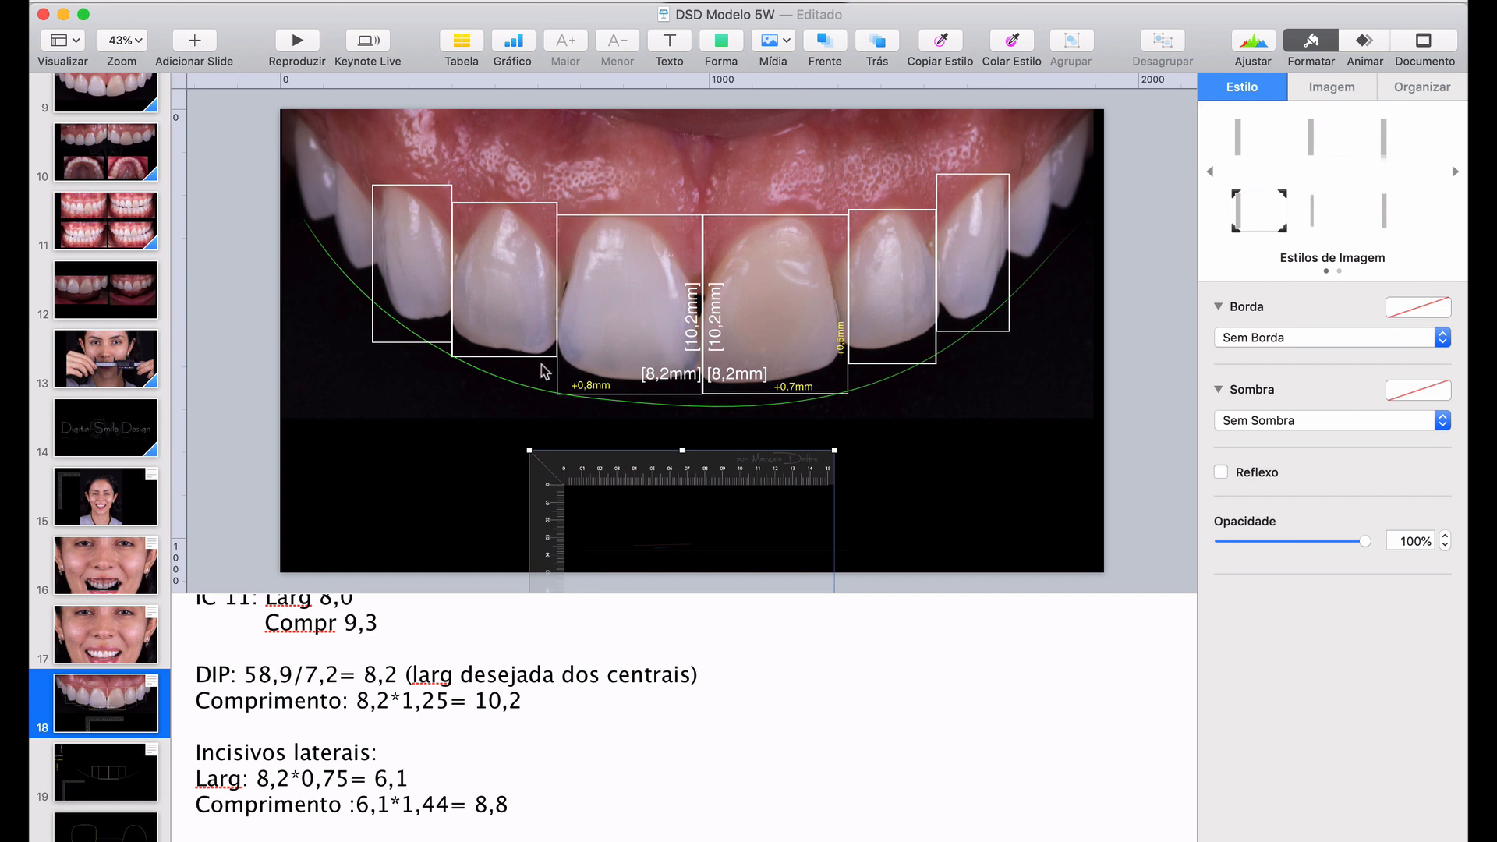
drag(568, 477, 542, 359)
scroll(542, 358, up, 10)
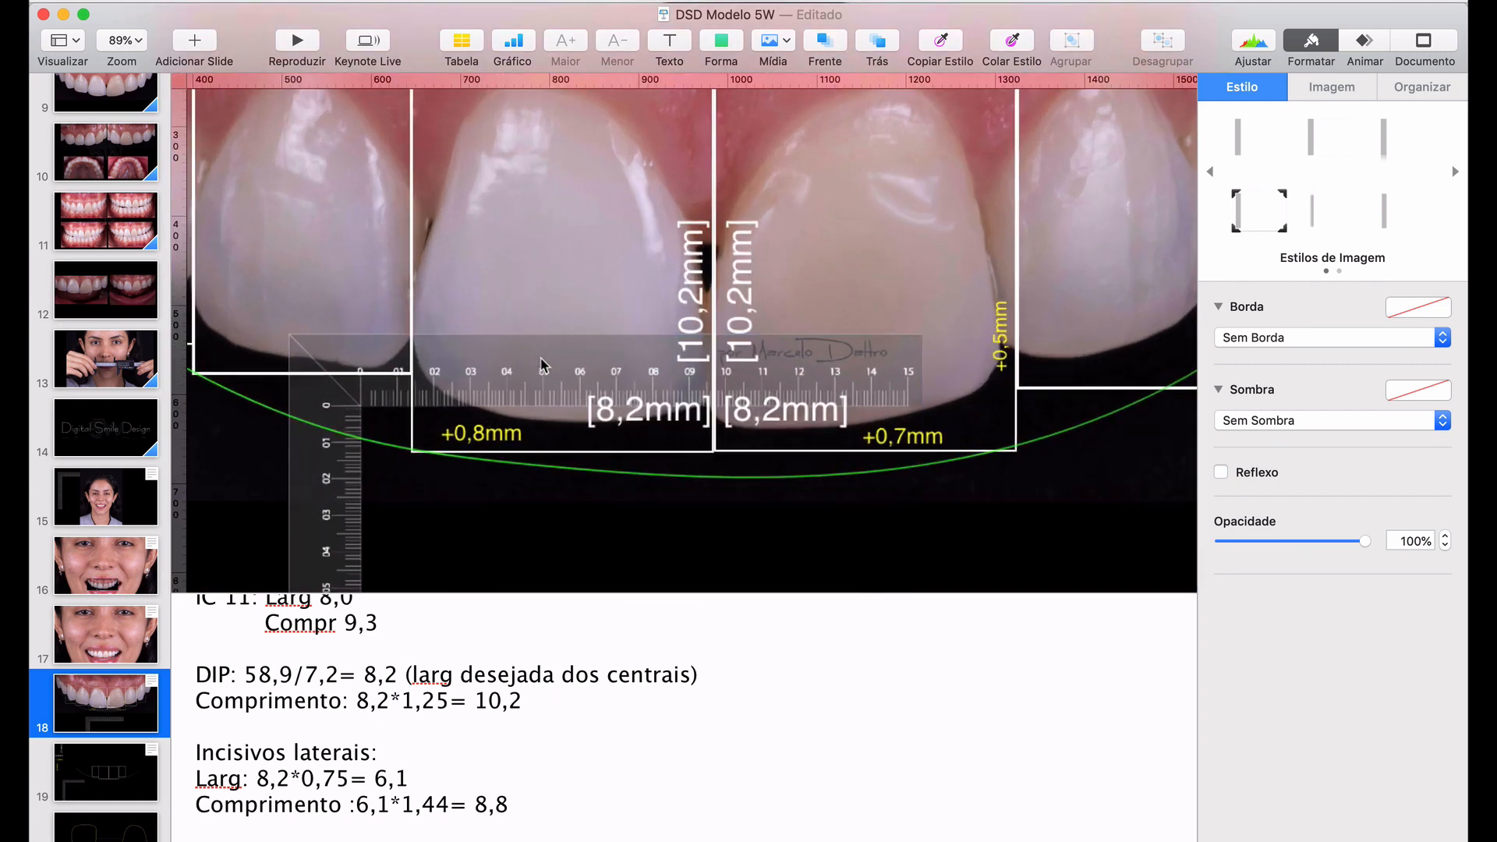
scroll(542, 359, left, 3)
scroll(543, 363, left, 3)
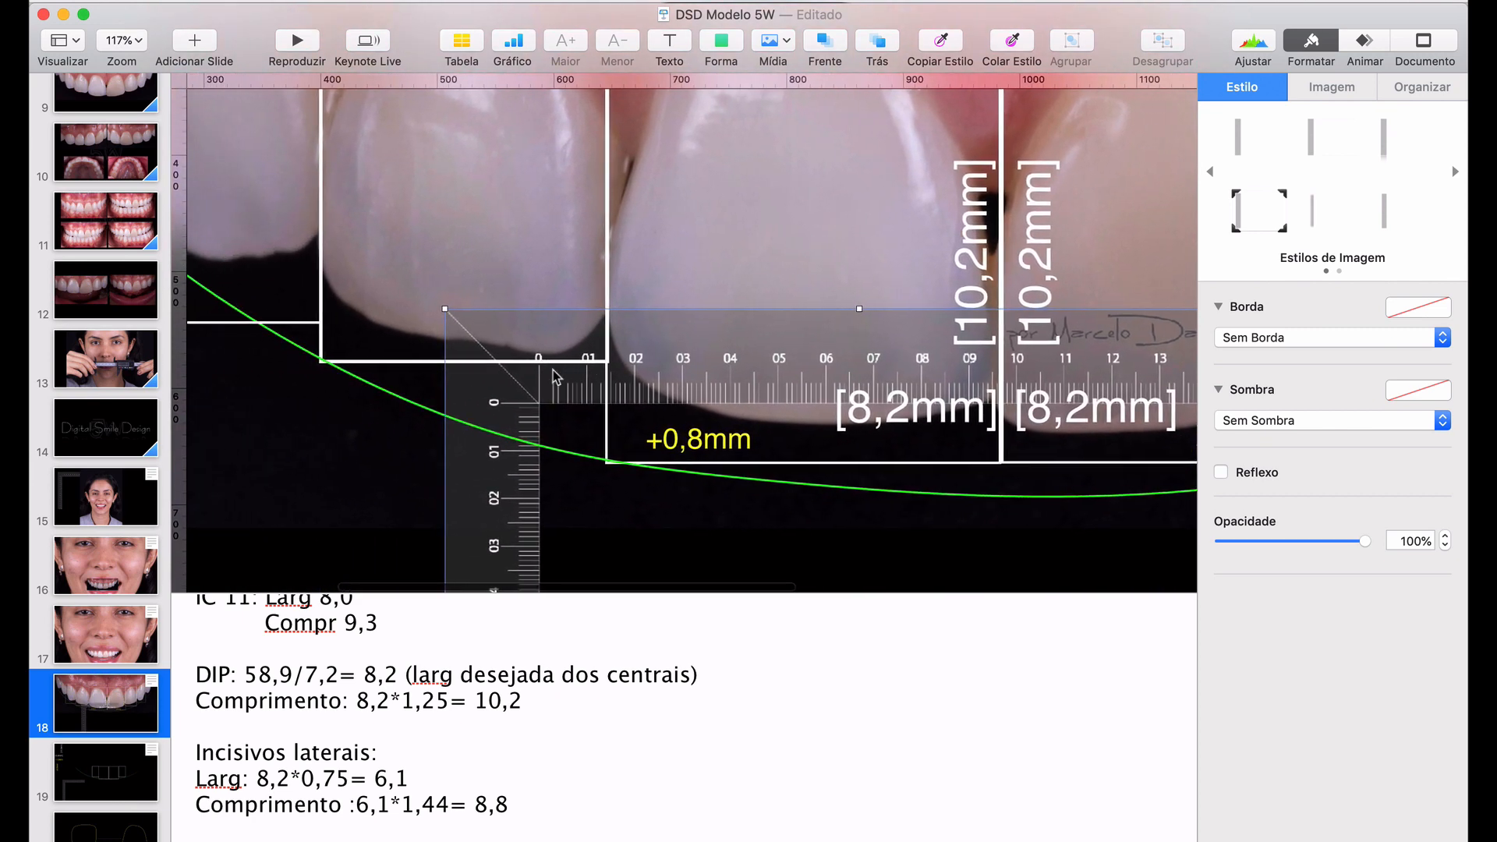
drag(560, 381, 622, 341)
Lengthen the +0,8mm-side lateral incisor's rectangle downward slightly and compare it with the opposite lateral's rectangle
click(477, 361)
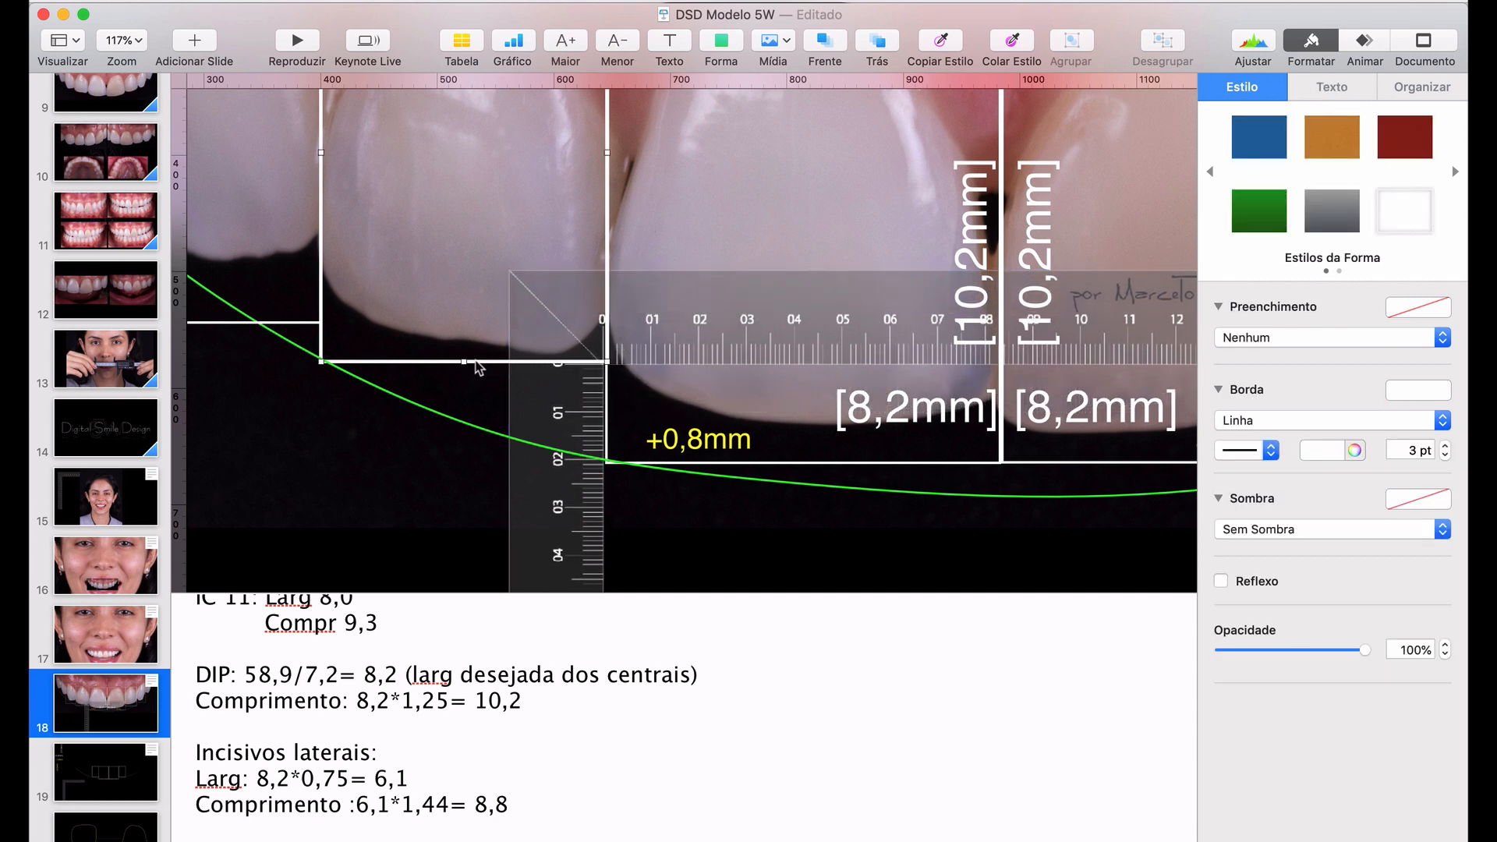
drag(464, 361, 468, 382)
scroll(714, 326, up, 4)
scroll(731, 485, right, 10)
scroll(731, 485, down, 5)
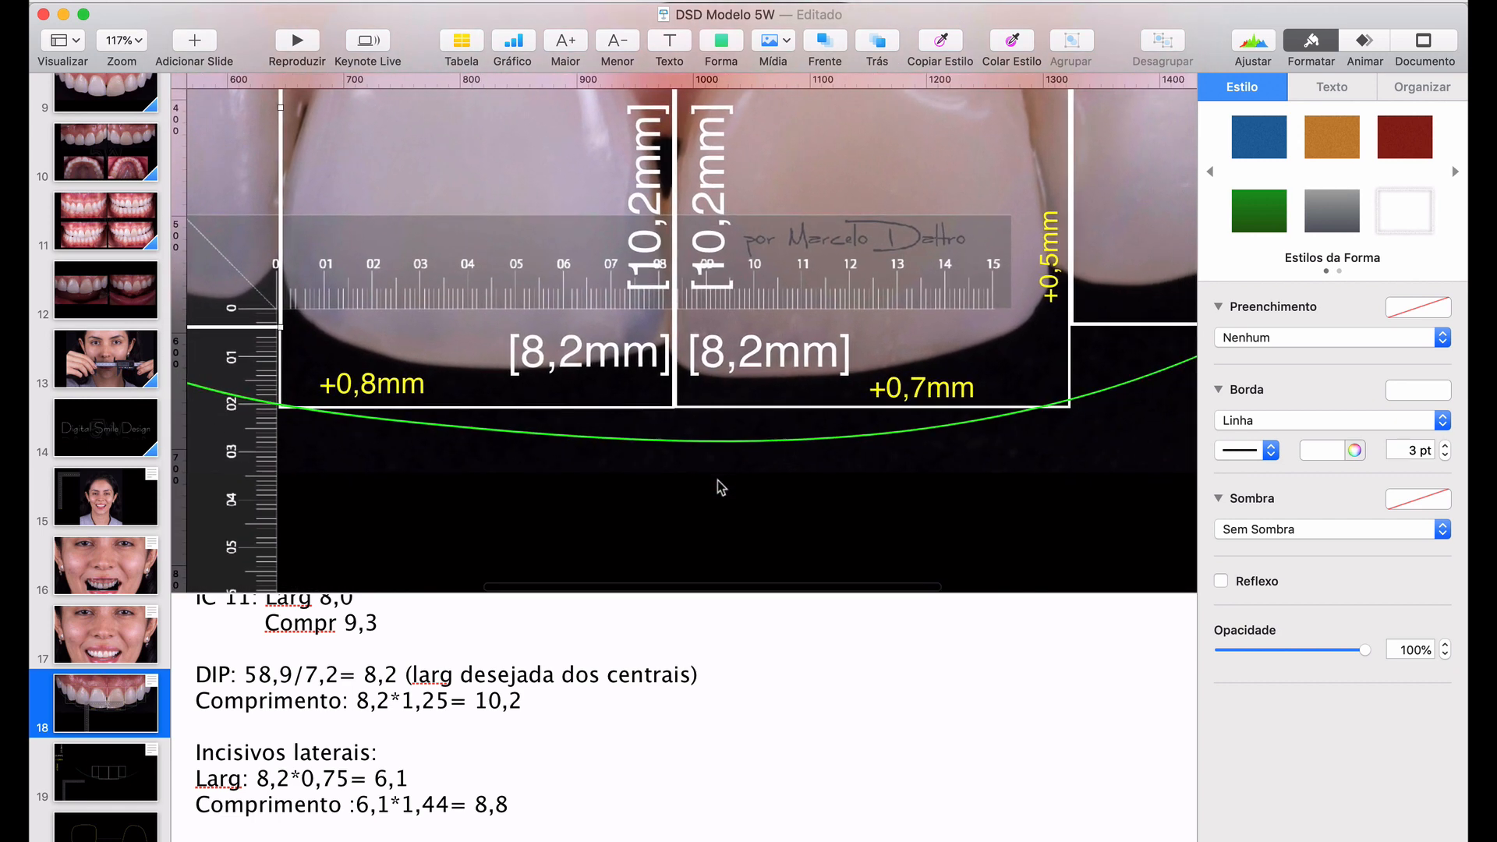
Shift the ruler to the midline and add a horizontal guide at the lower edge of the opposite lateral's rectangle
drag(979, 267, 1036, 271)
scroll(871, 311, down, 5)
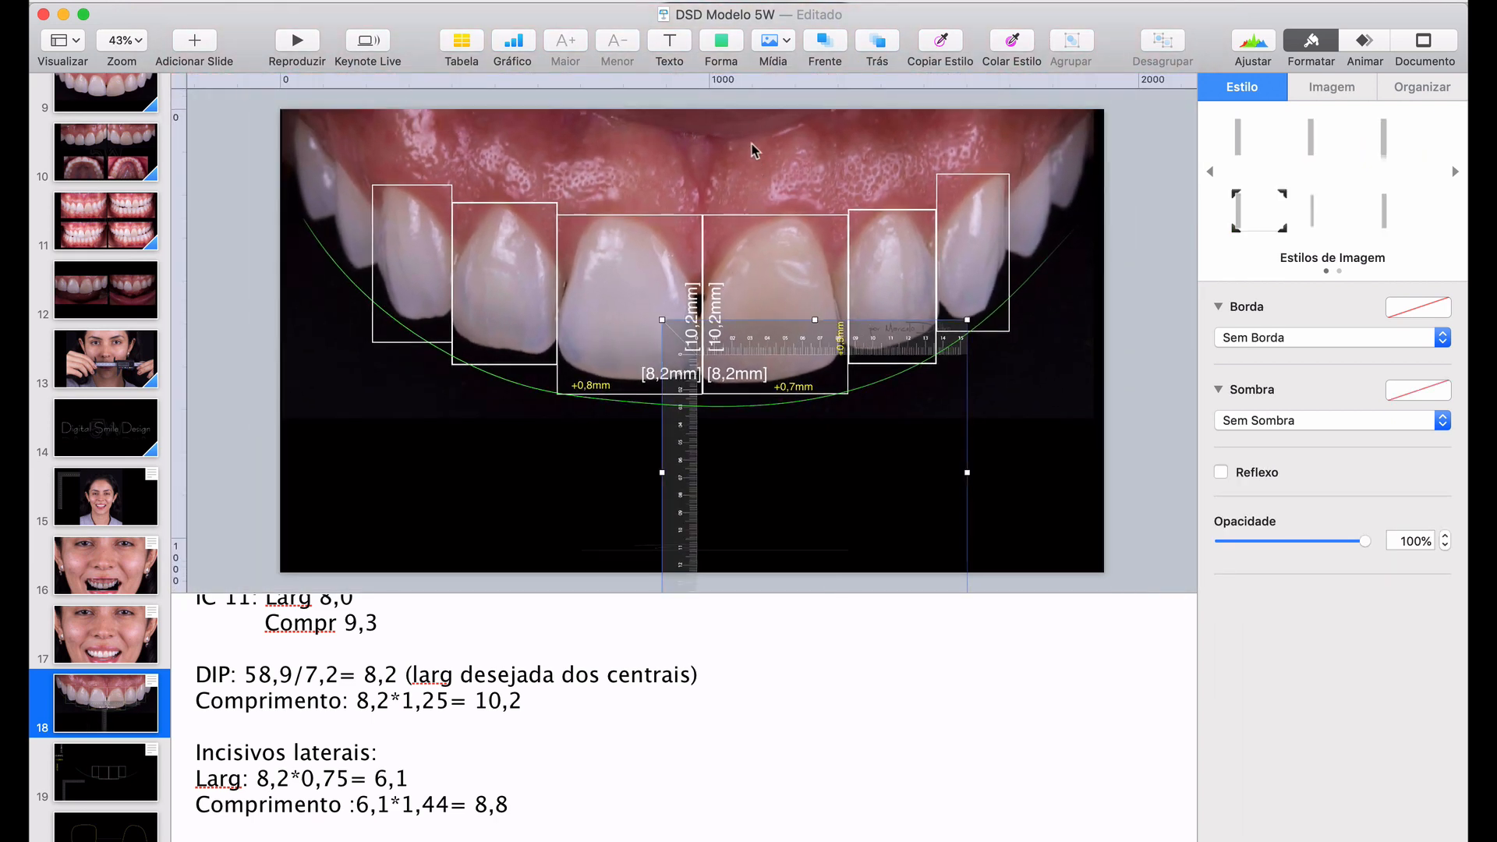
drag(752, 91, 748, 363)
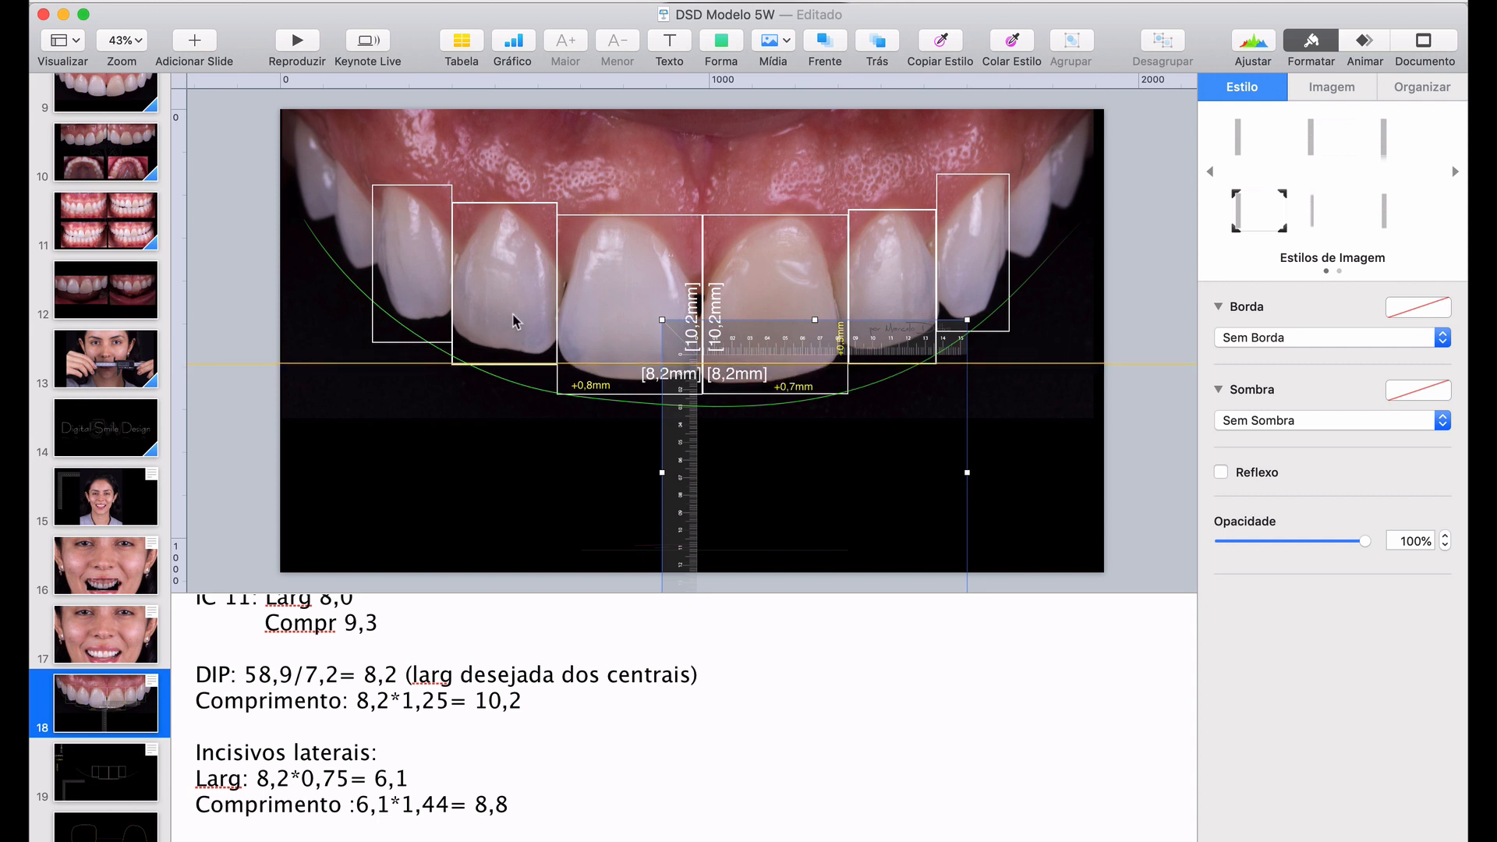
Align the lower edge of the +0,8mm-side lateral incisor's rectangle with the horizontal guide
click(456, 358)
scroll(457, 359, up, 5)
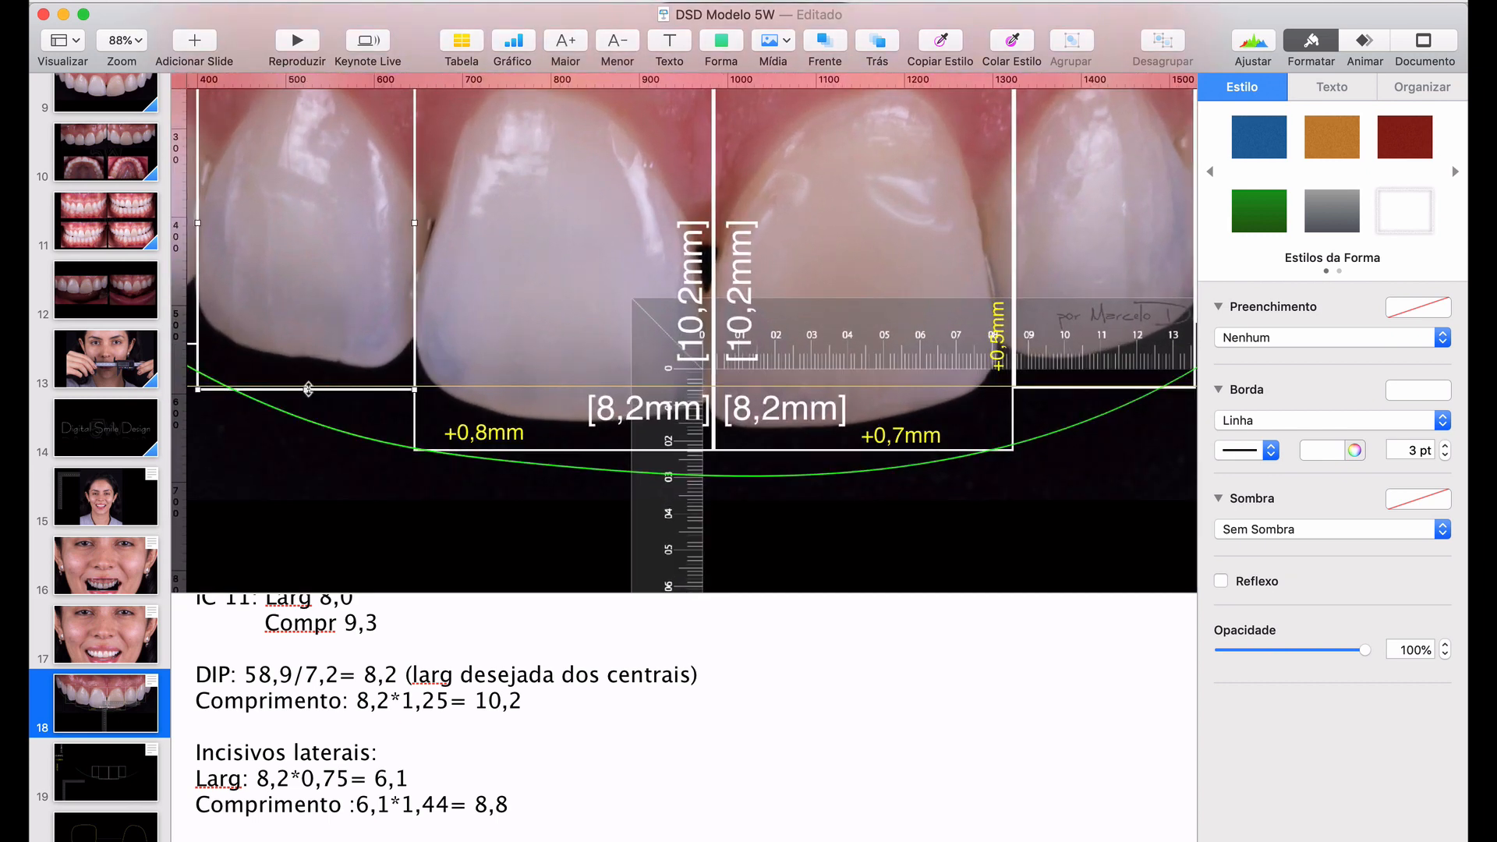
drag(308, 389, 308, 384)
scroll(478, 371, up, 2)
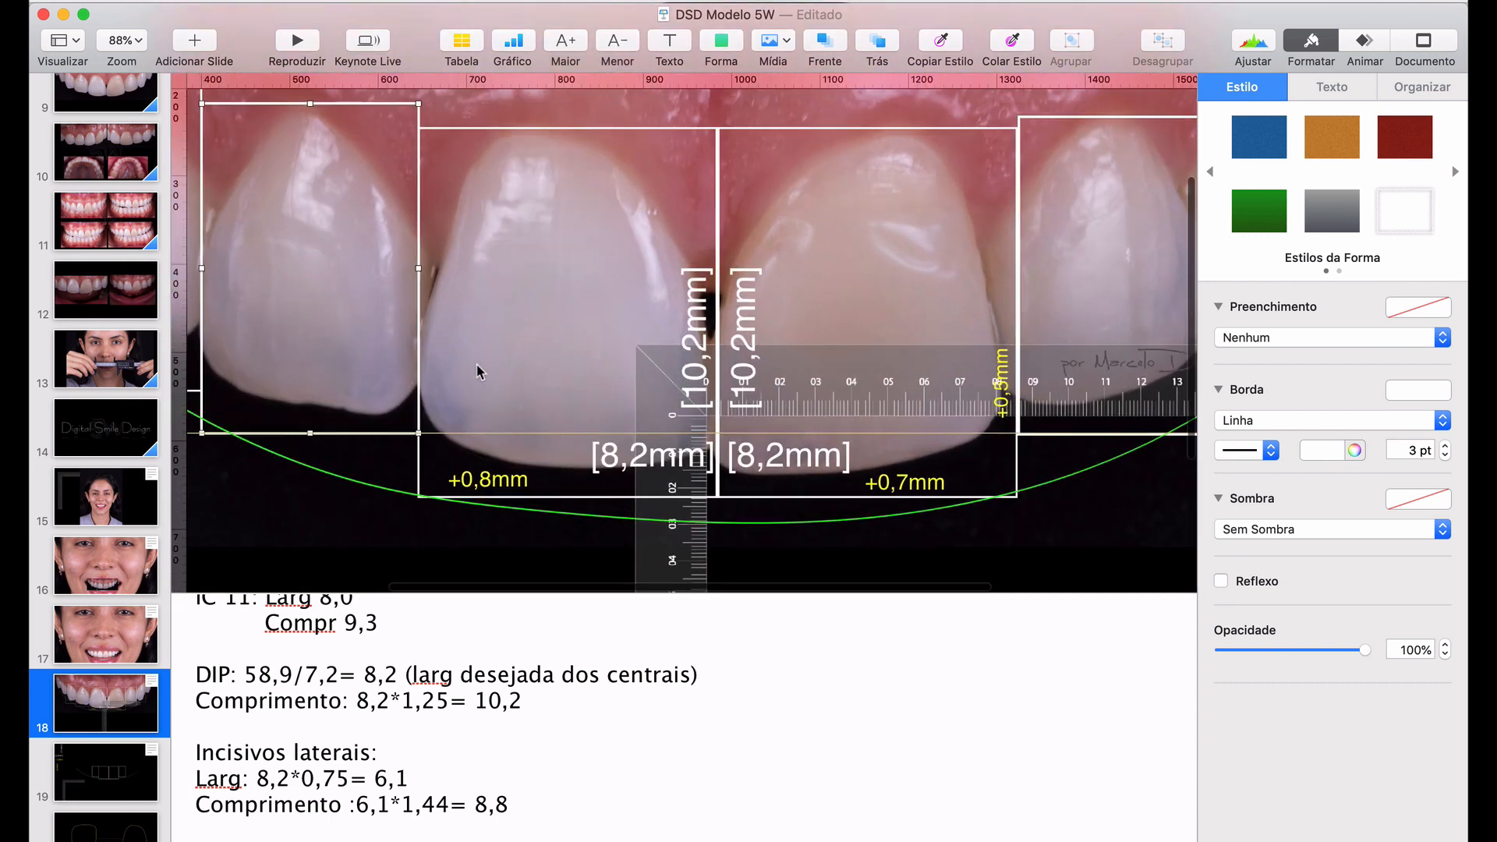
scroll(704, 358, down, 5)
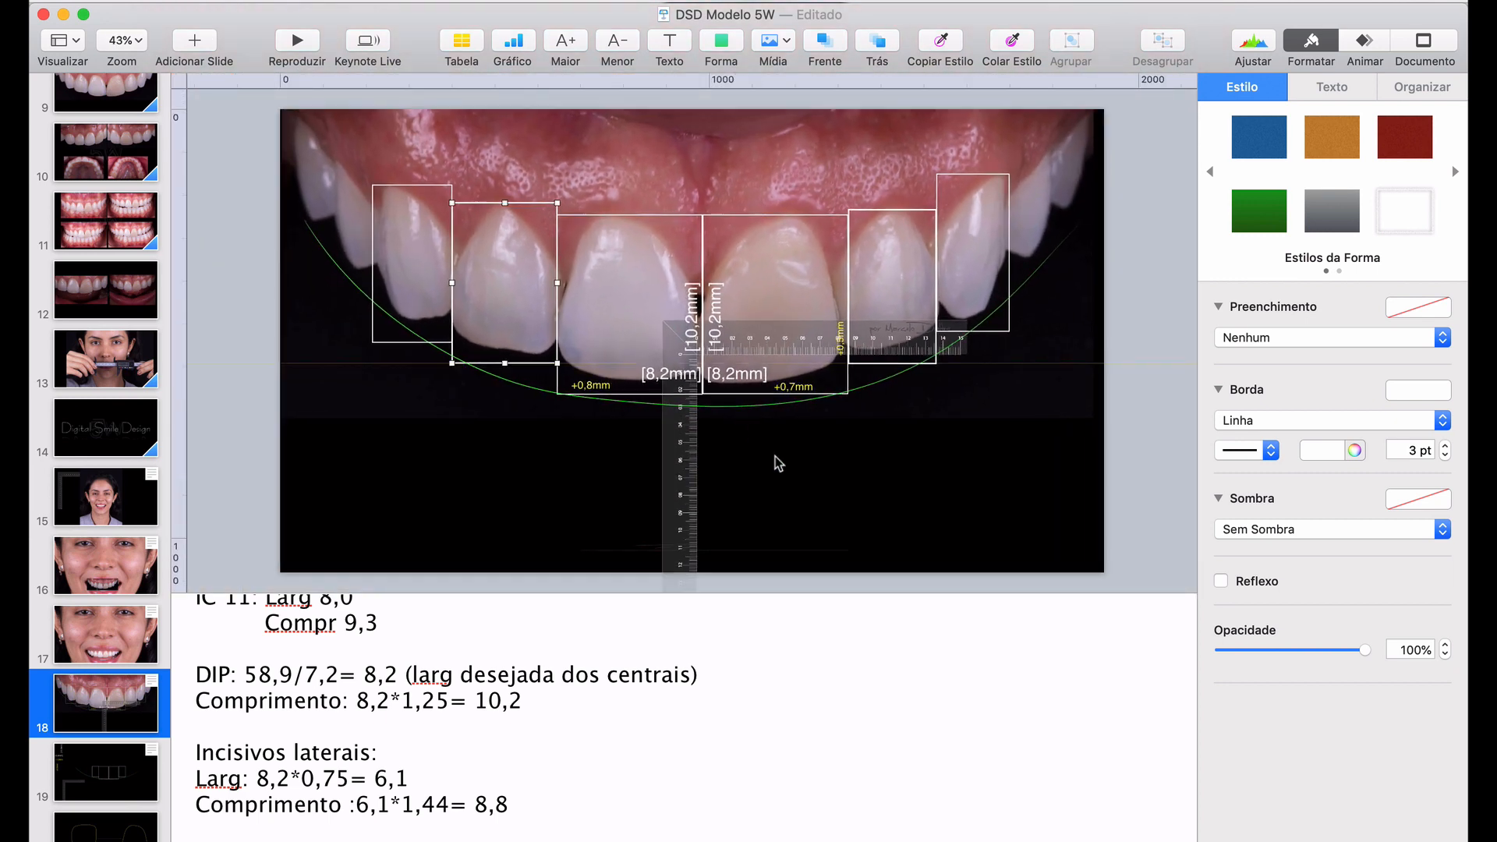
Move the guide up off the teeth and set the ruler at the +0,8mm-side lateral's incisal edge to measure its added length
click(806, 502)
drag(799, 350, 539, 144)
drag(426, 367, 485, 340)
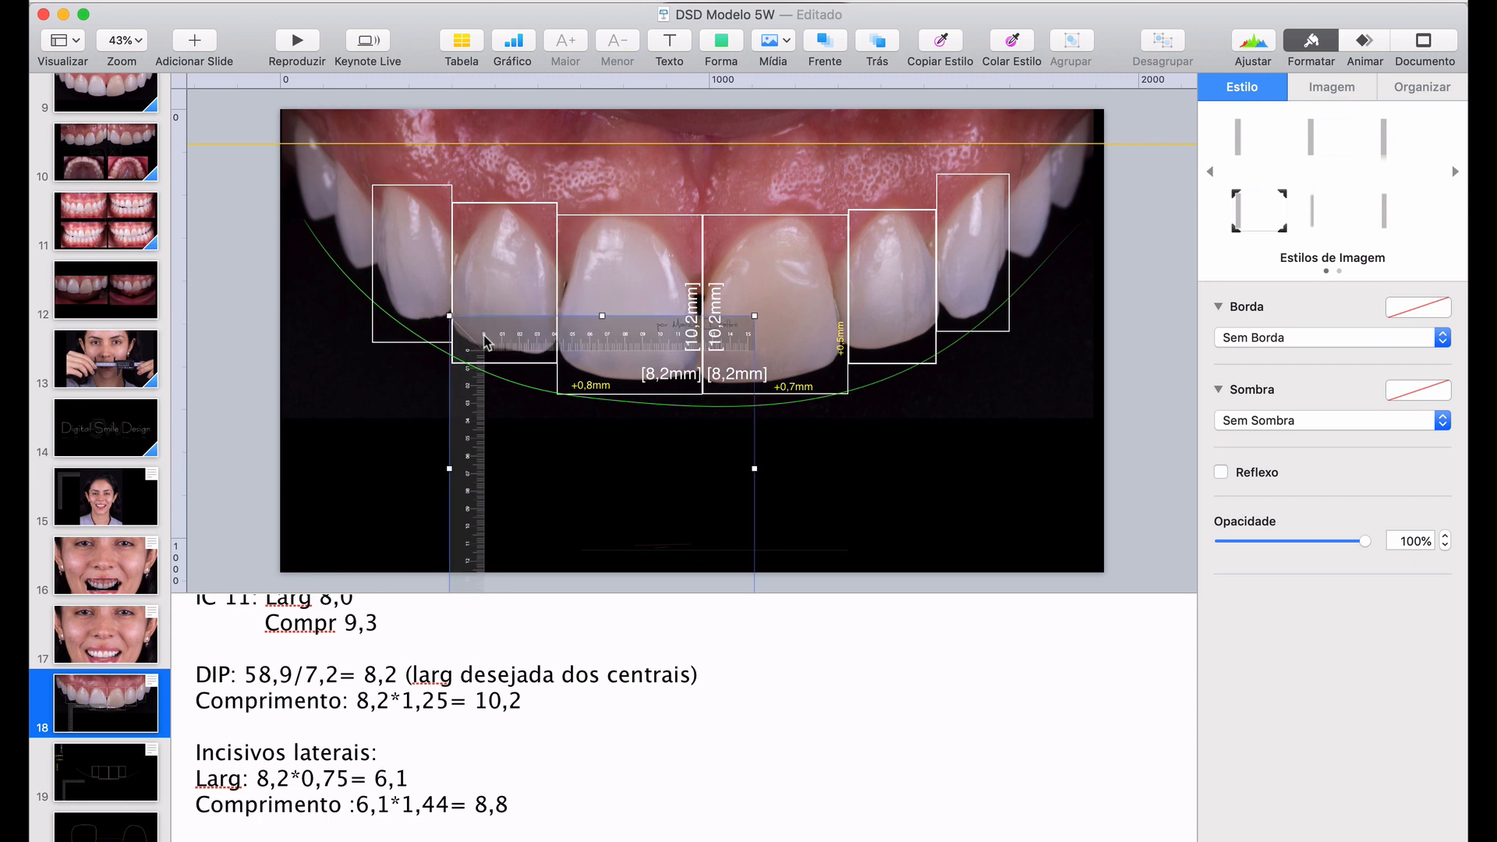
scroll(484, 340, up, 5)
scroll(485, 340, up, 6)
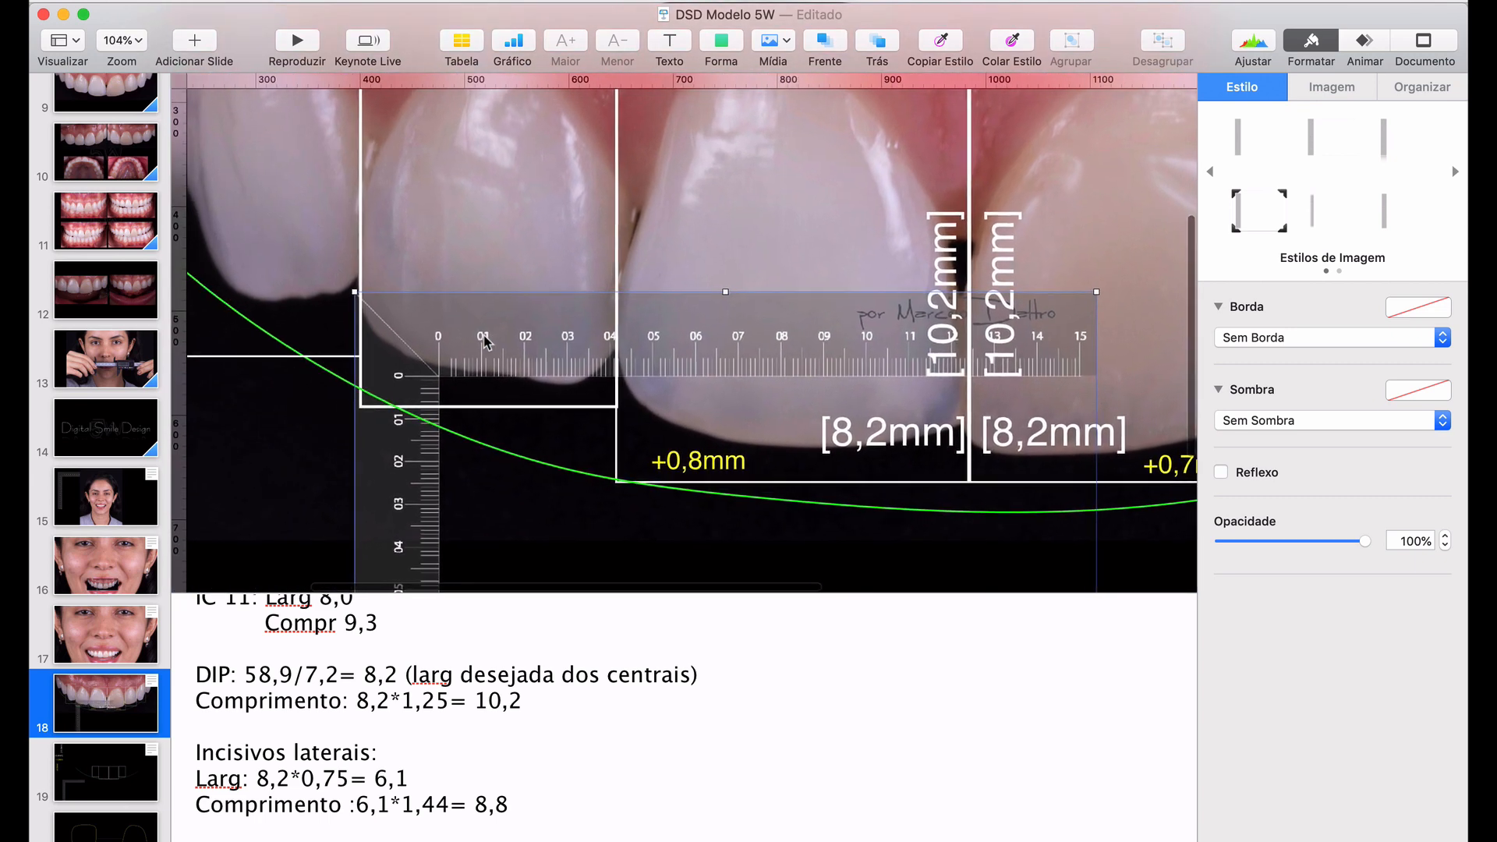
drag(494, 346, 528, 329)
scroll(527, 329, right, 6)
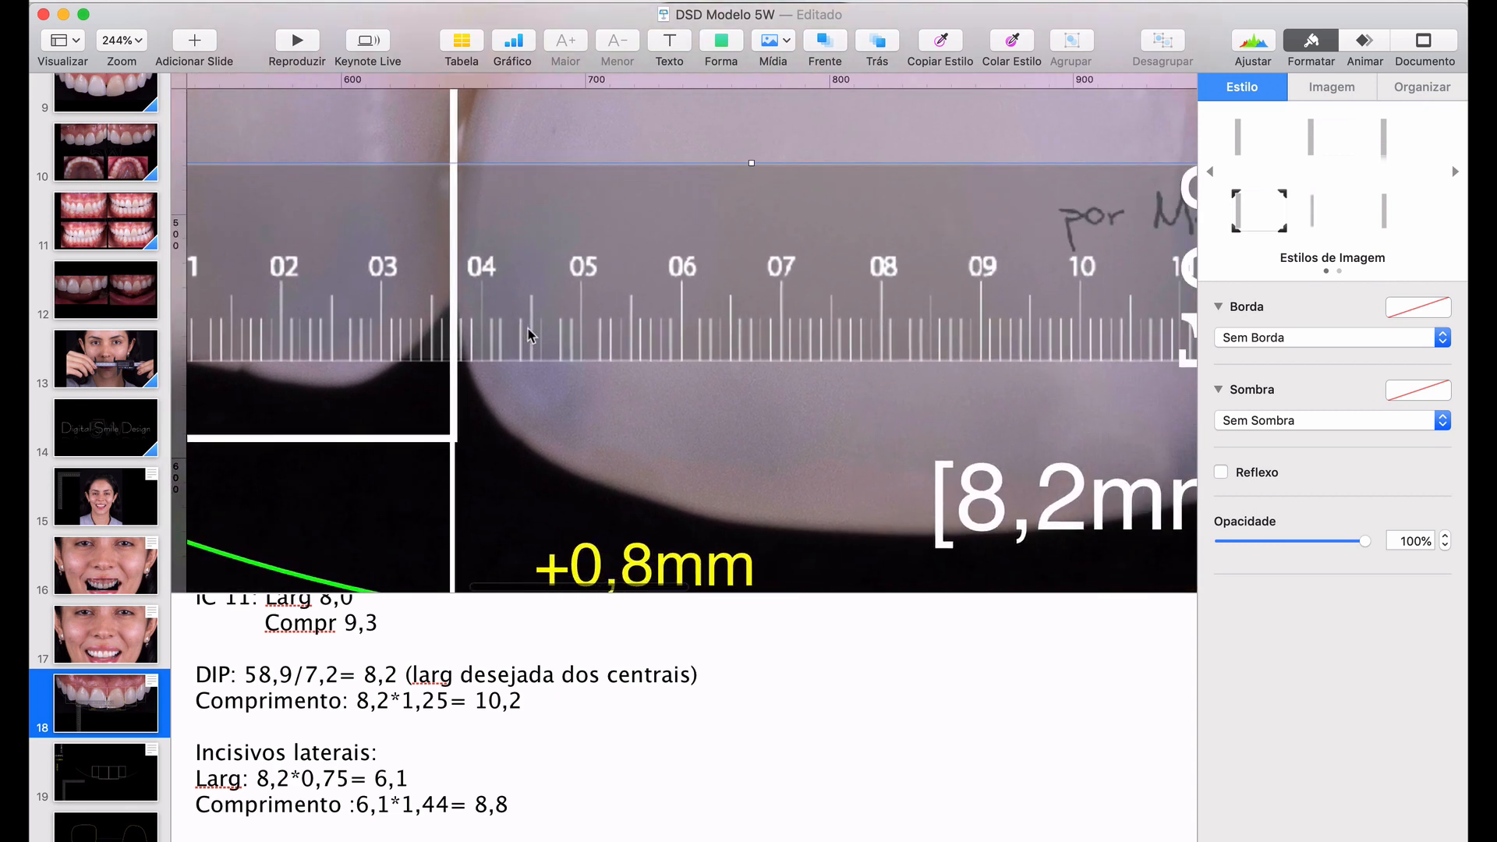
scroll(527, 329, down, 5)
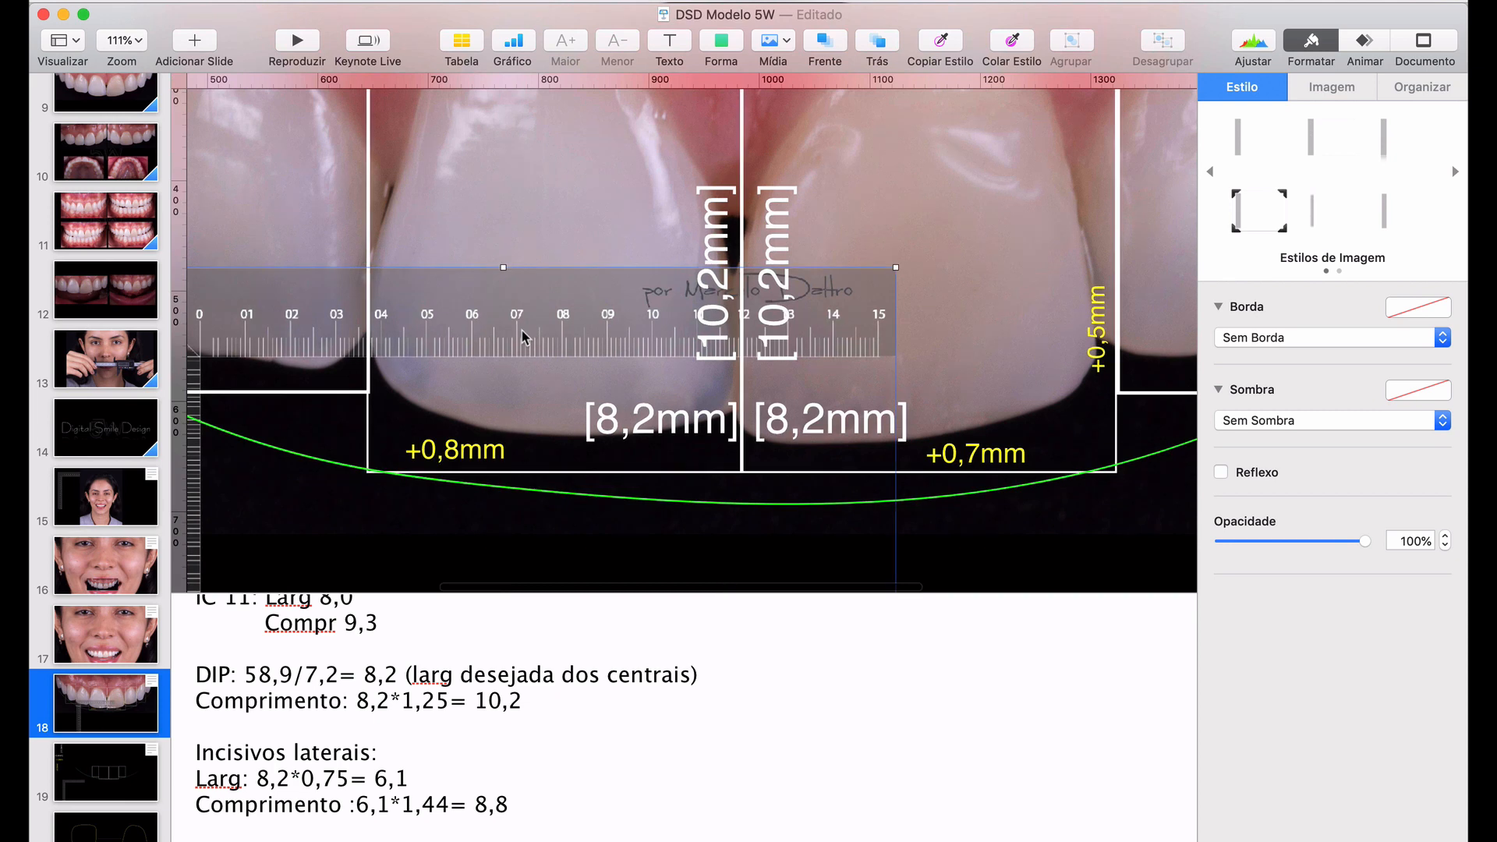
Copy the +0,7mm label into the lateral incisor's rectangle on the +0,8mm side
click(999, 460)
drag(998, 460, 219, 373)
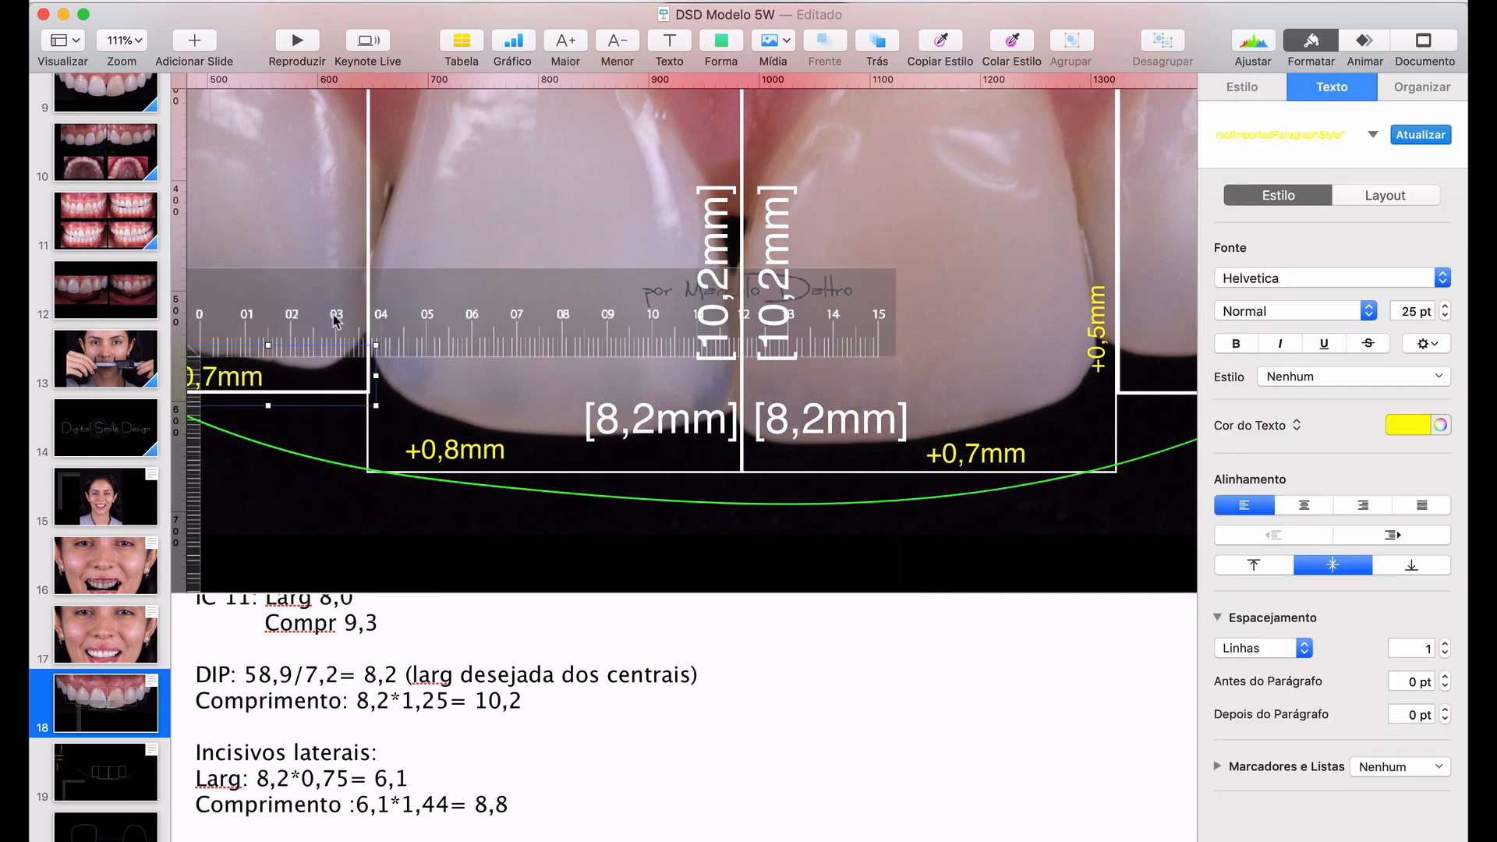
scroll(335, 324, left, 10)
Set the ruler at the +0,8mm-side canine's incisal edge and label its rectangle +1,3mm with a copy of the lateral's label
drag(764, 328, 514, 254)
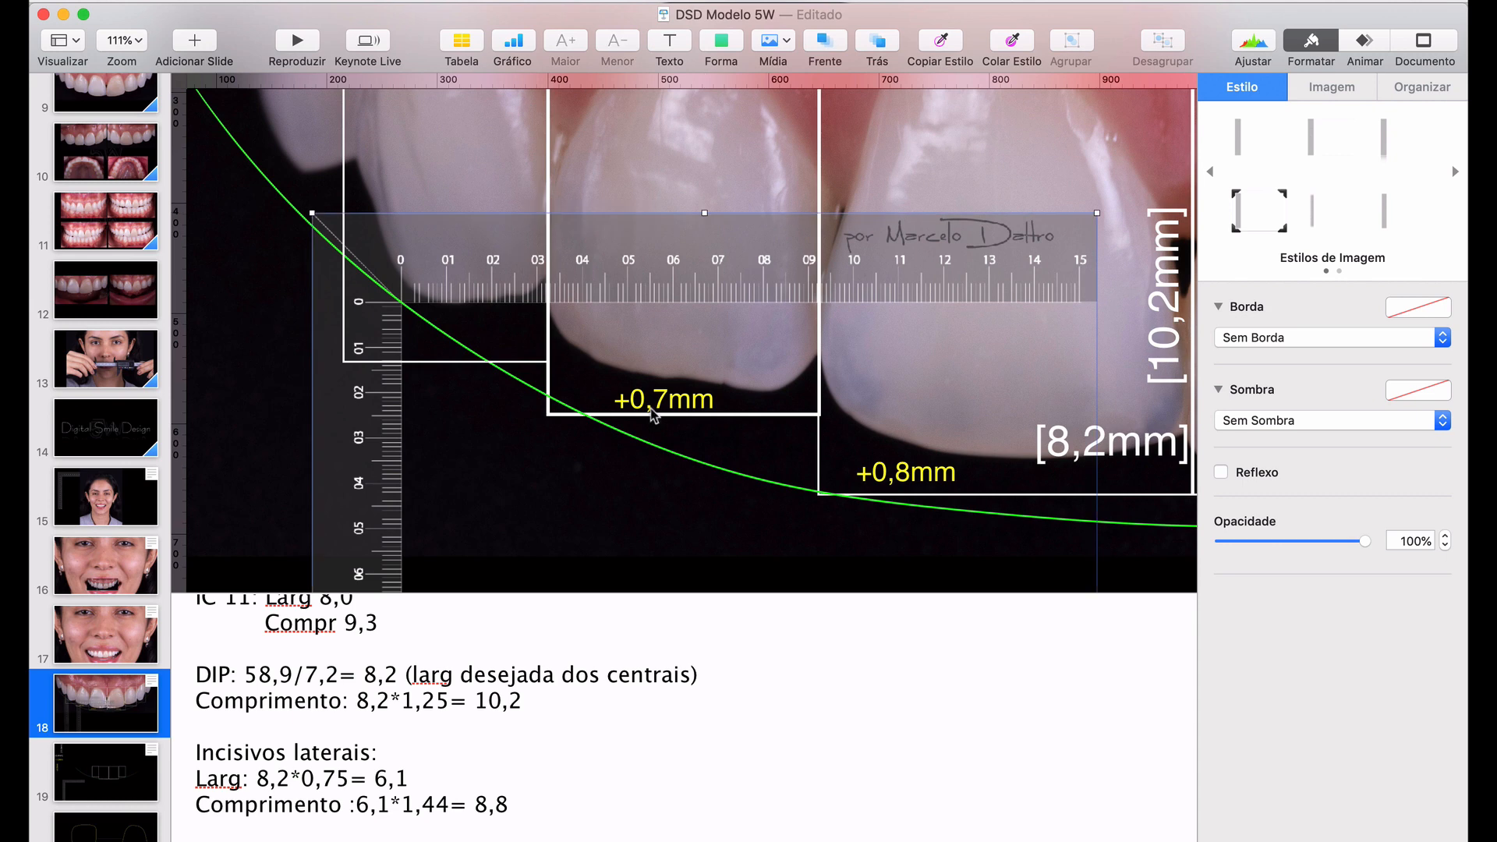
click(684, 402)
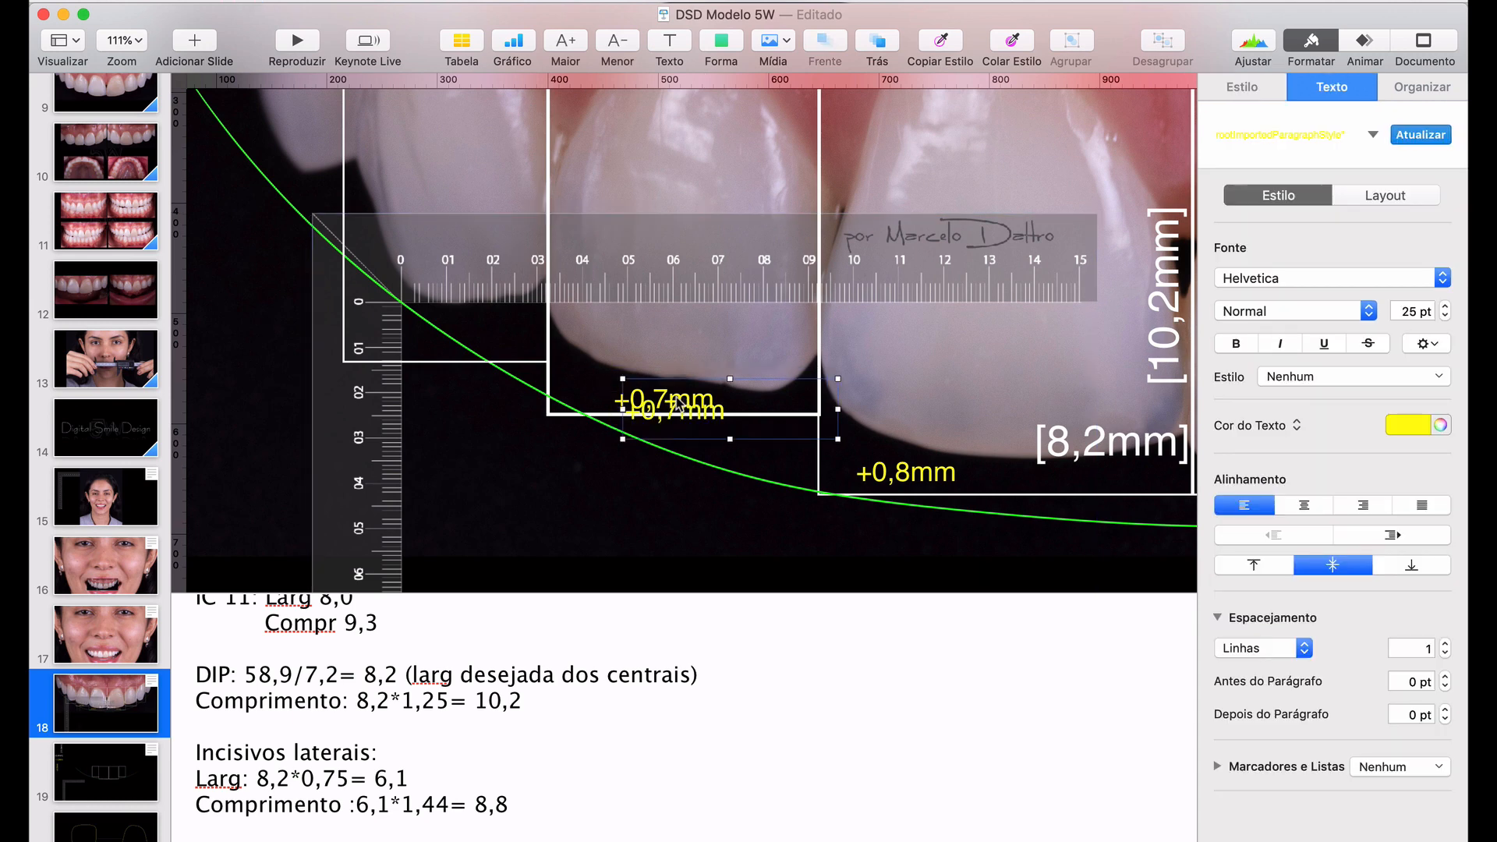
drag(684, 401, 452, 347)
double_click(438, 352)
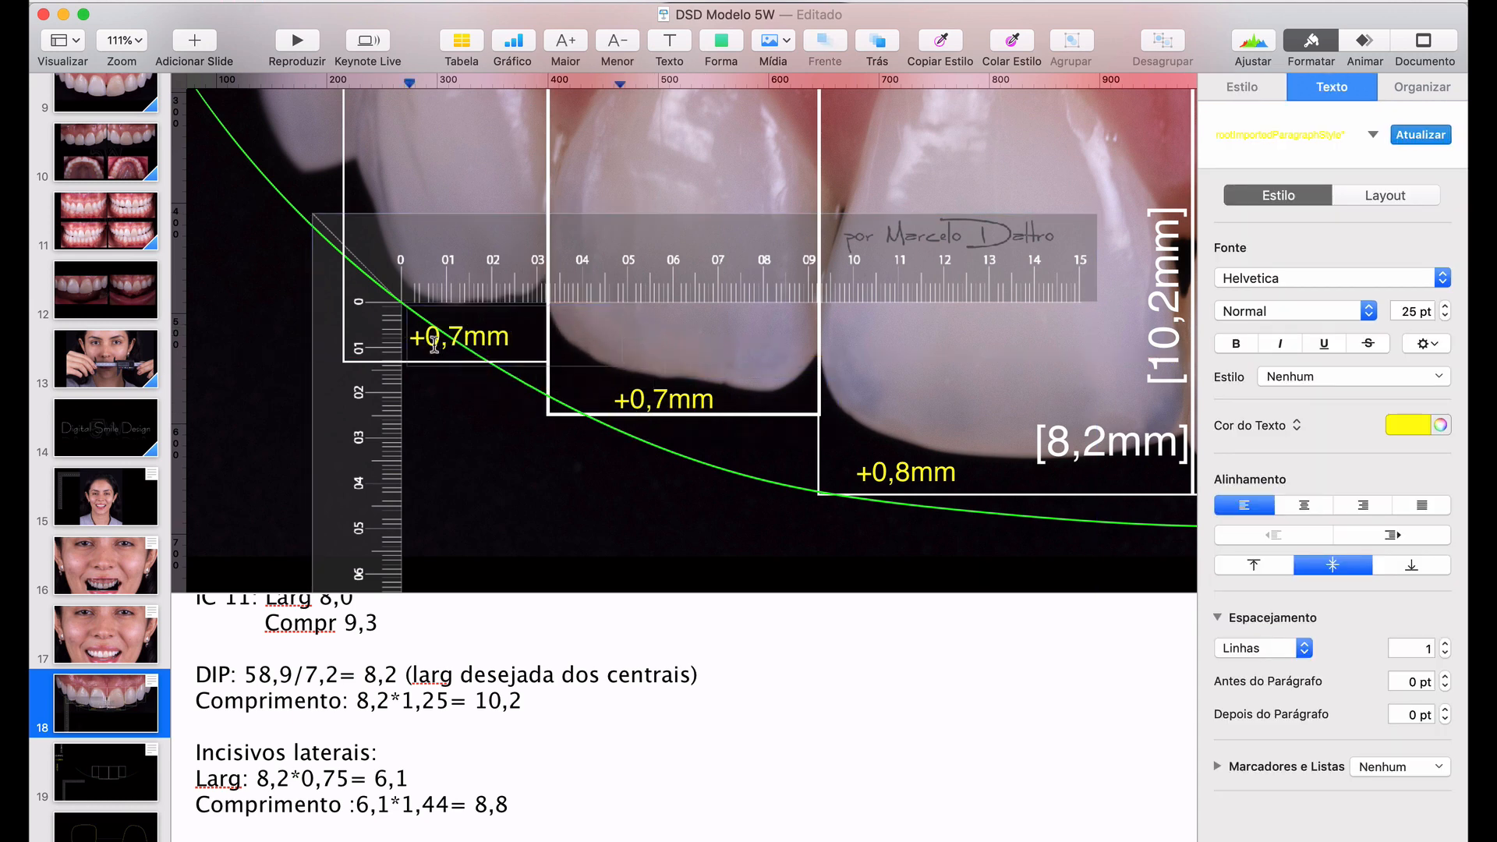
key(BackSpace)
text(1)
key(BackSpace)
text(3)
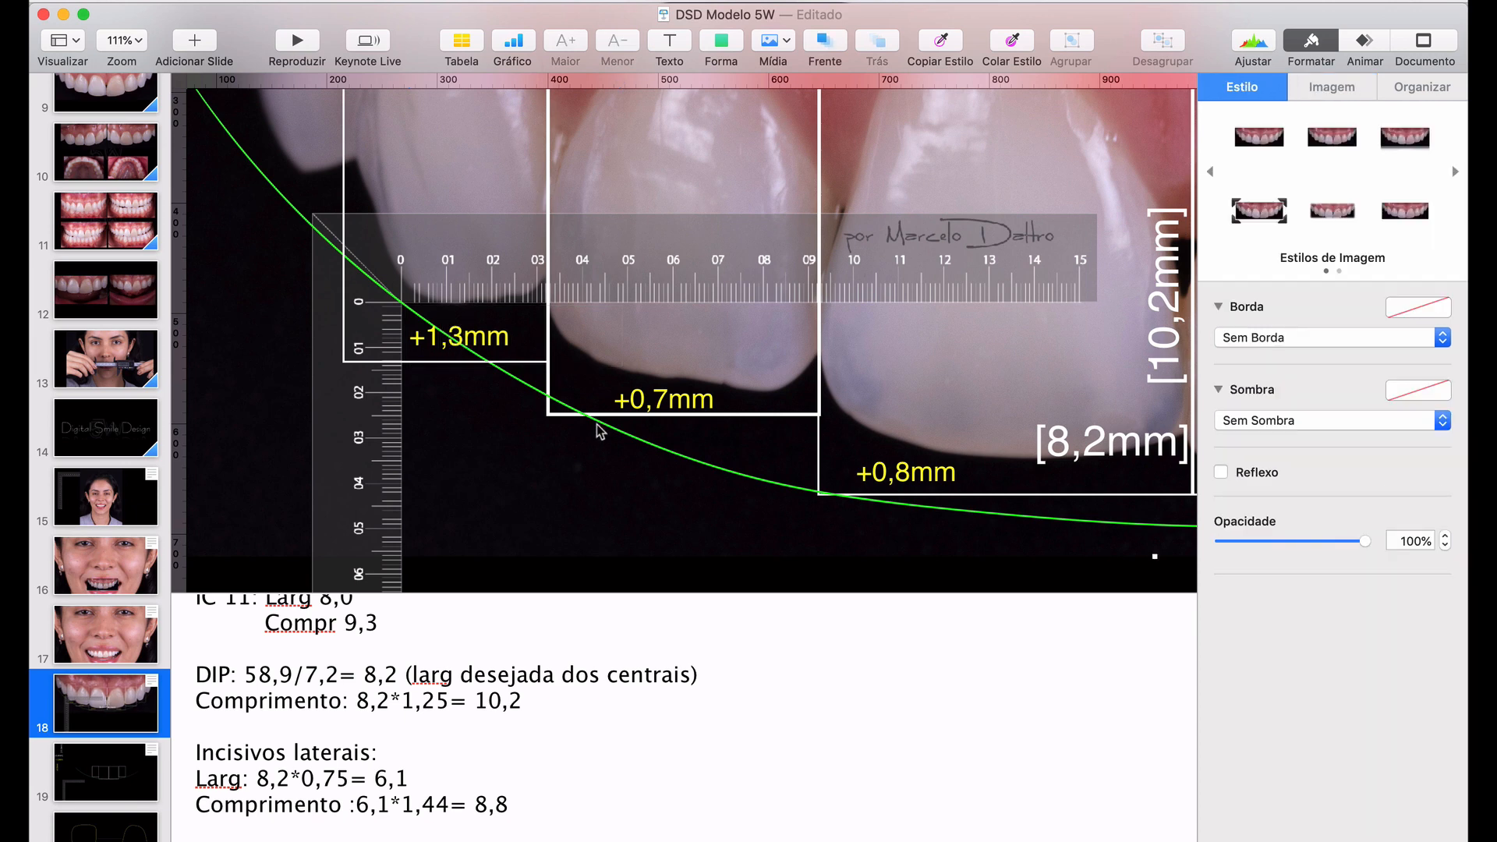
Set the ruler at the opposite lateral incisor's incisal edge and copy the central's +0,7mm label into the lateral's rectangle
scroll(596, 425, down, 5)
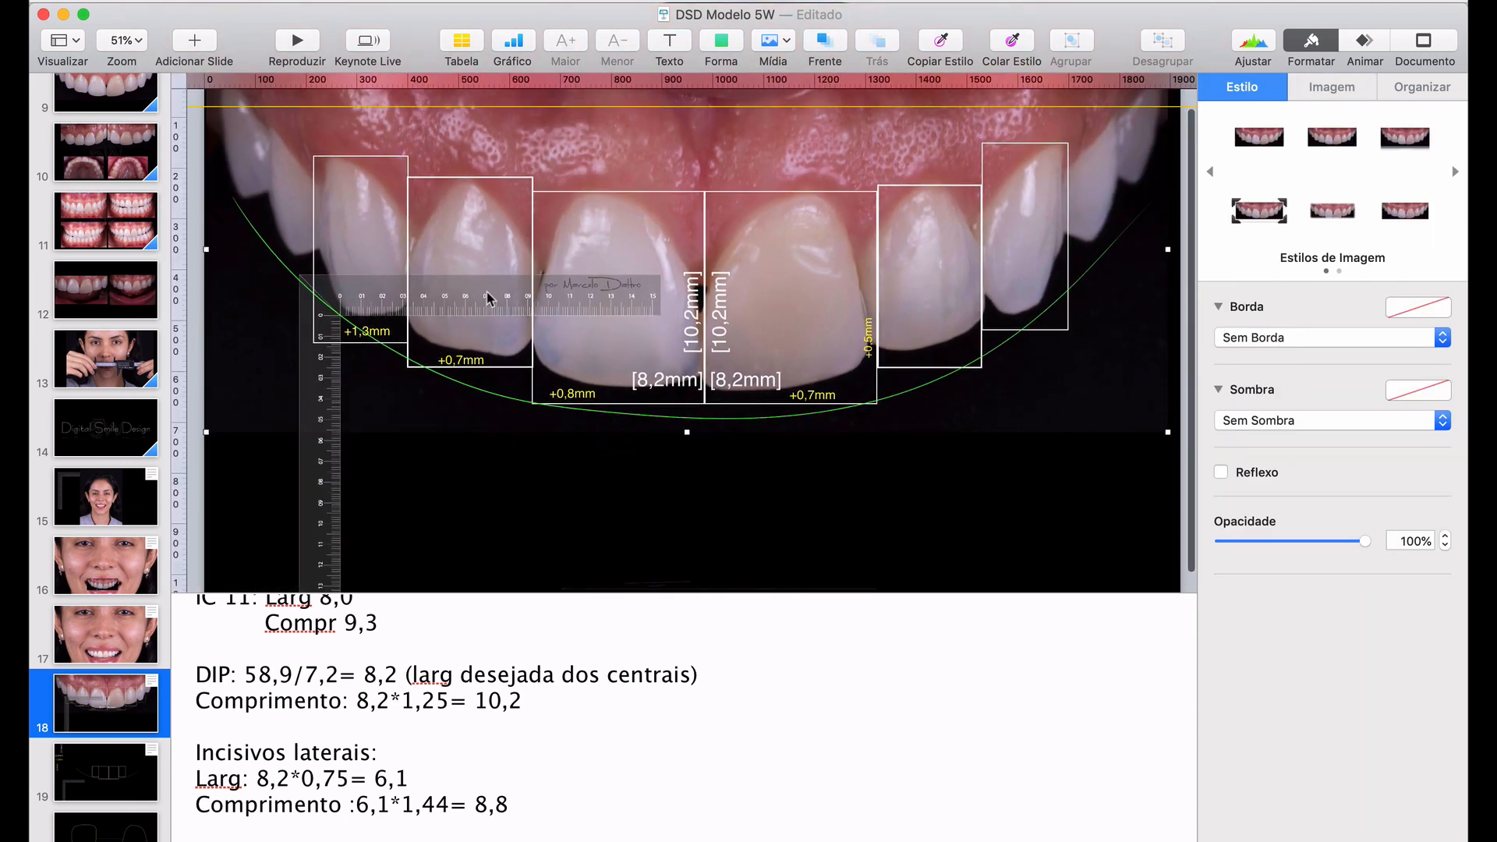
drag(486, 297, 1056, 329)
scroll(914, 315, up, 5)
scroll(914, 315, up, 2)
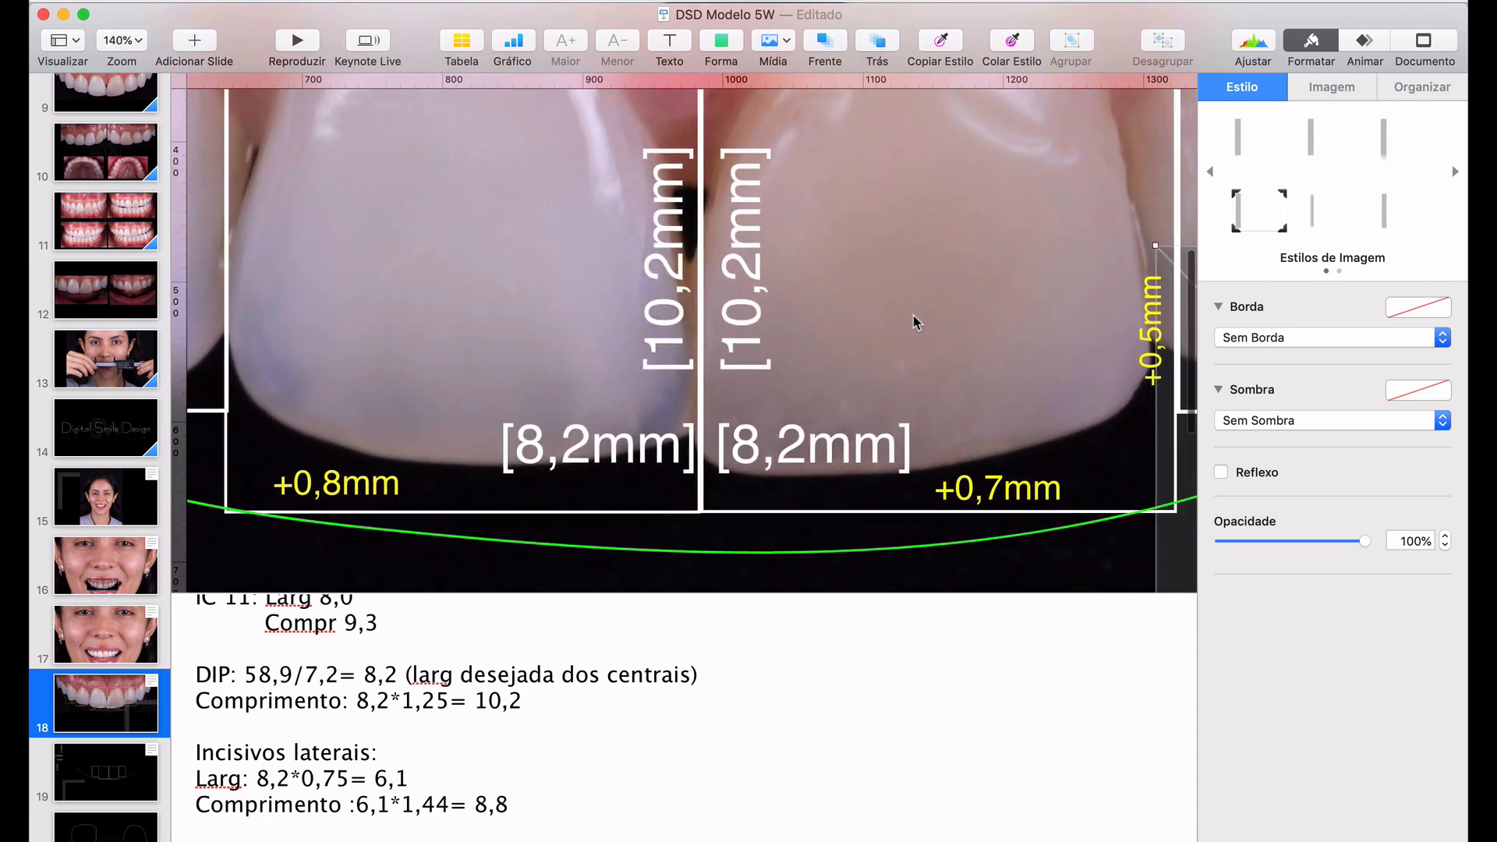
scroll(914, 315, right, 7)
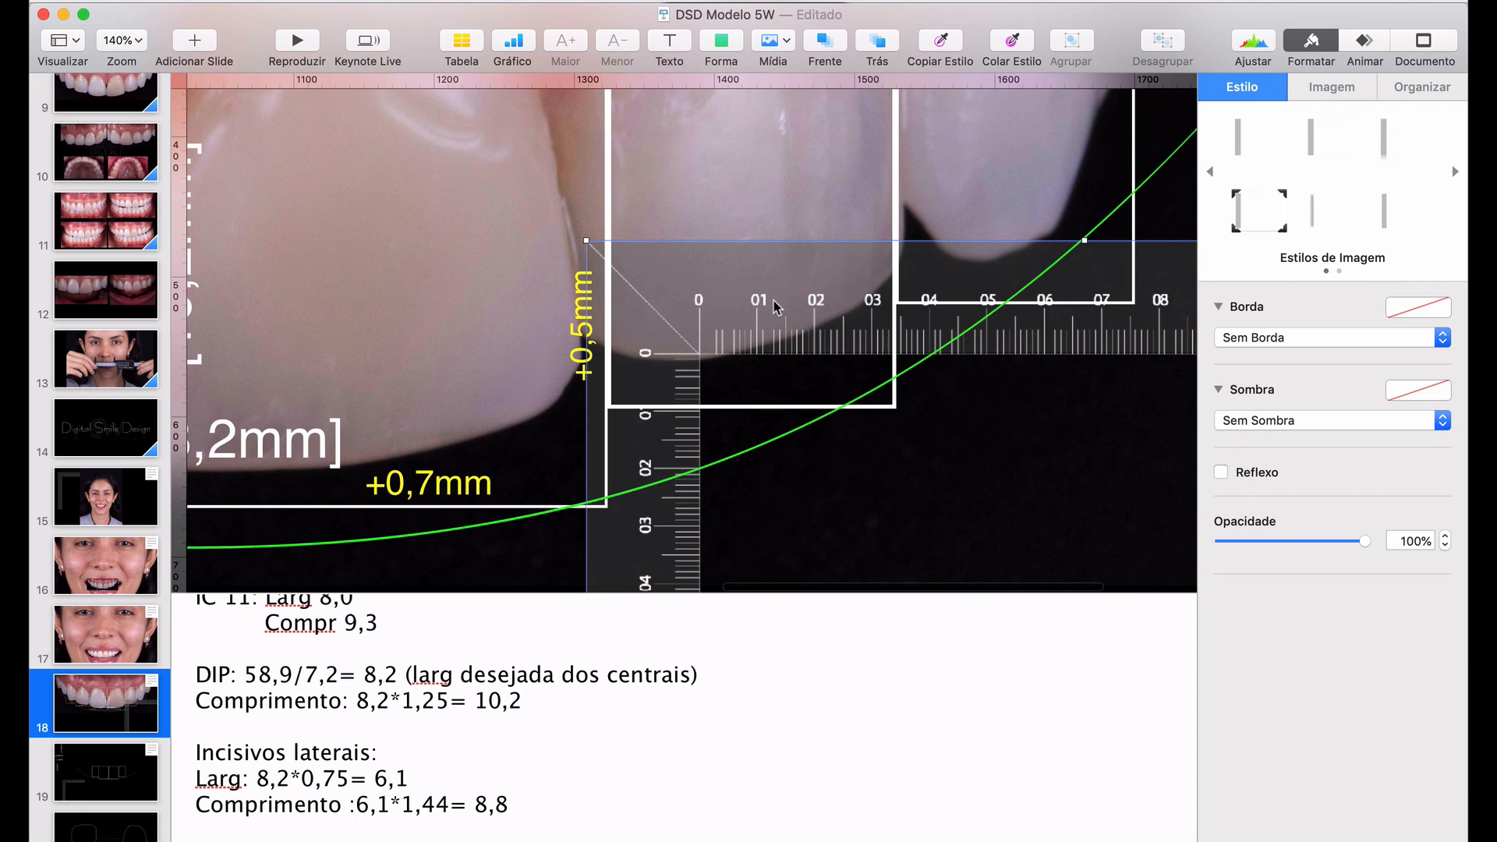
drag(773, 301, 776, 311)
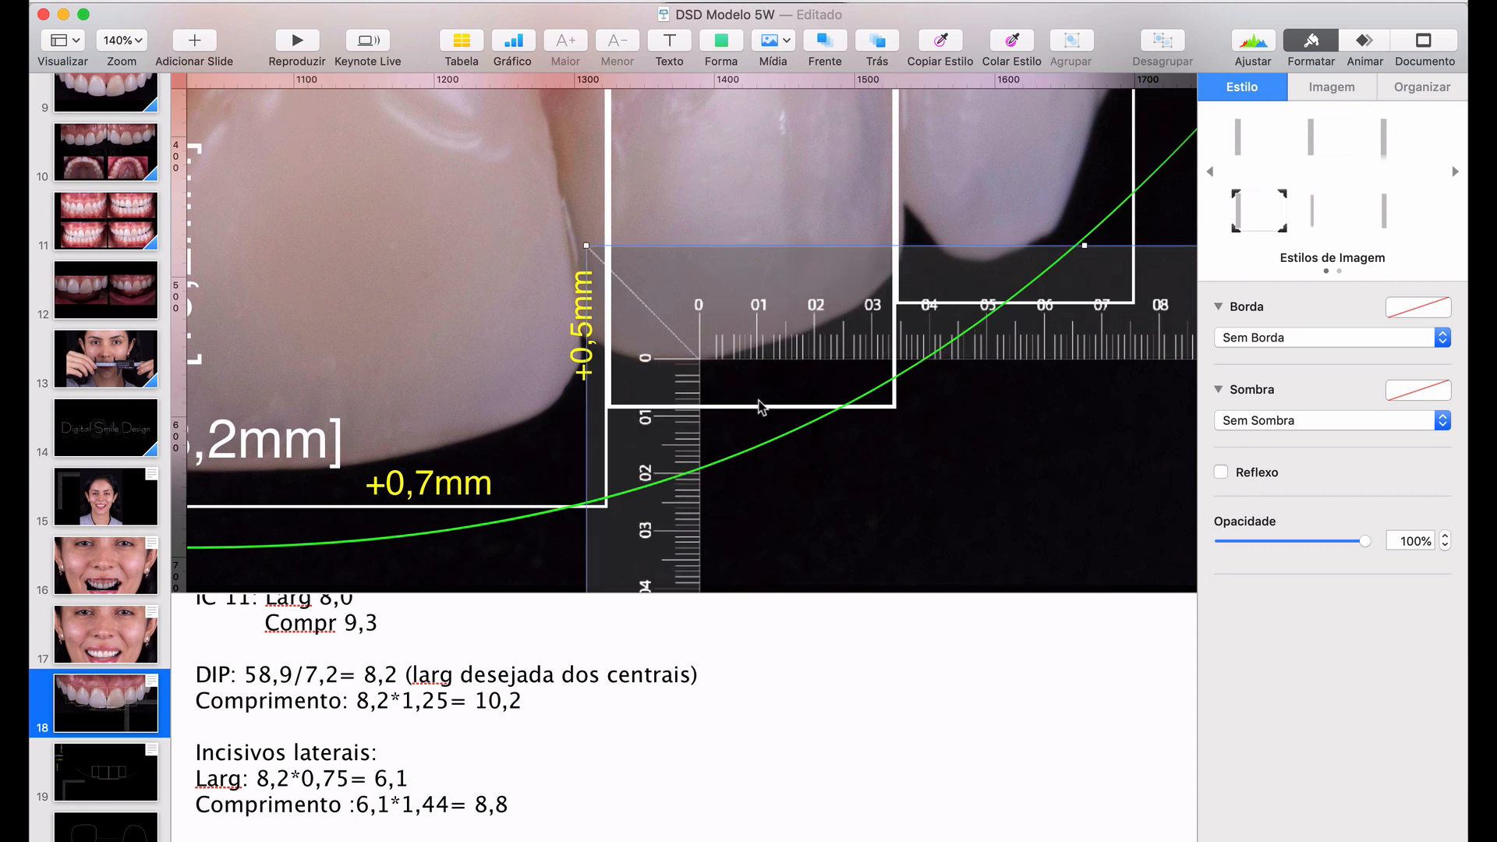
click(439, 490)
key(super+d)
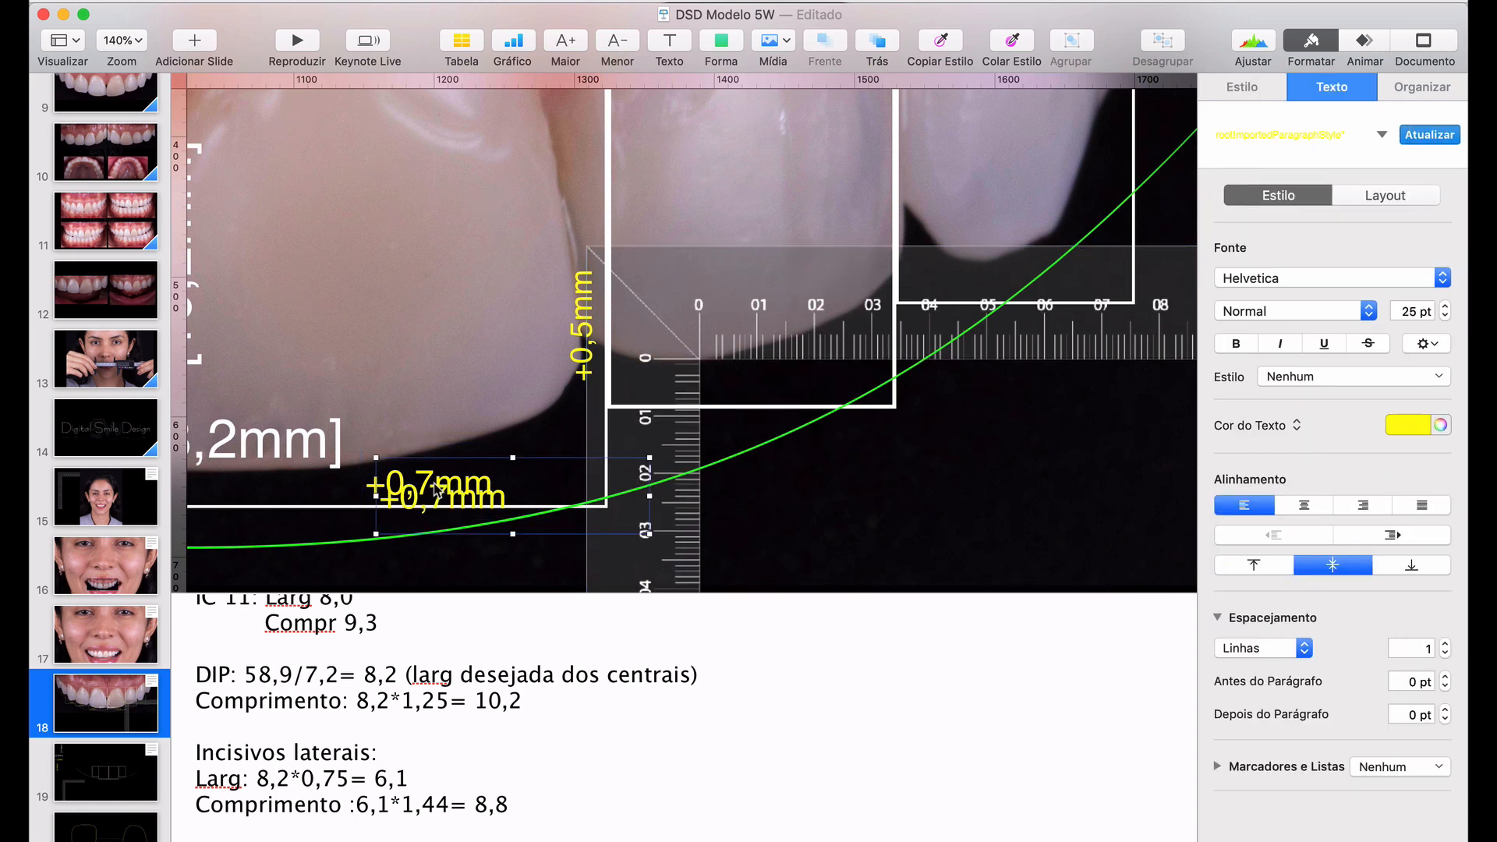
drag(477, 503, 1097, 228)
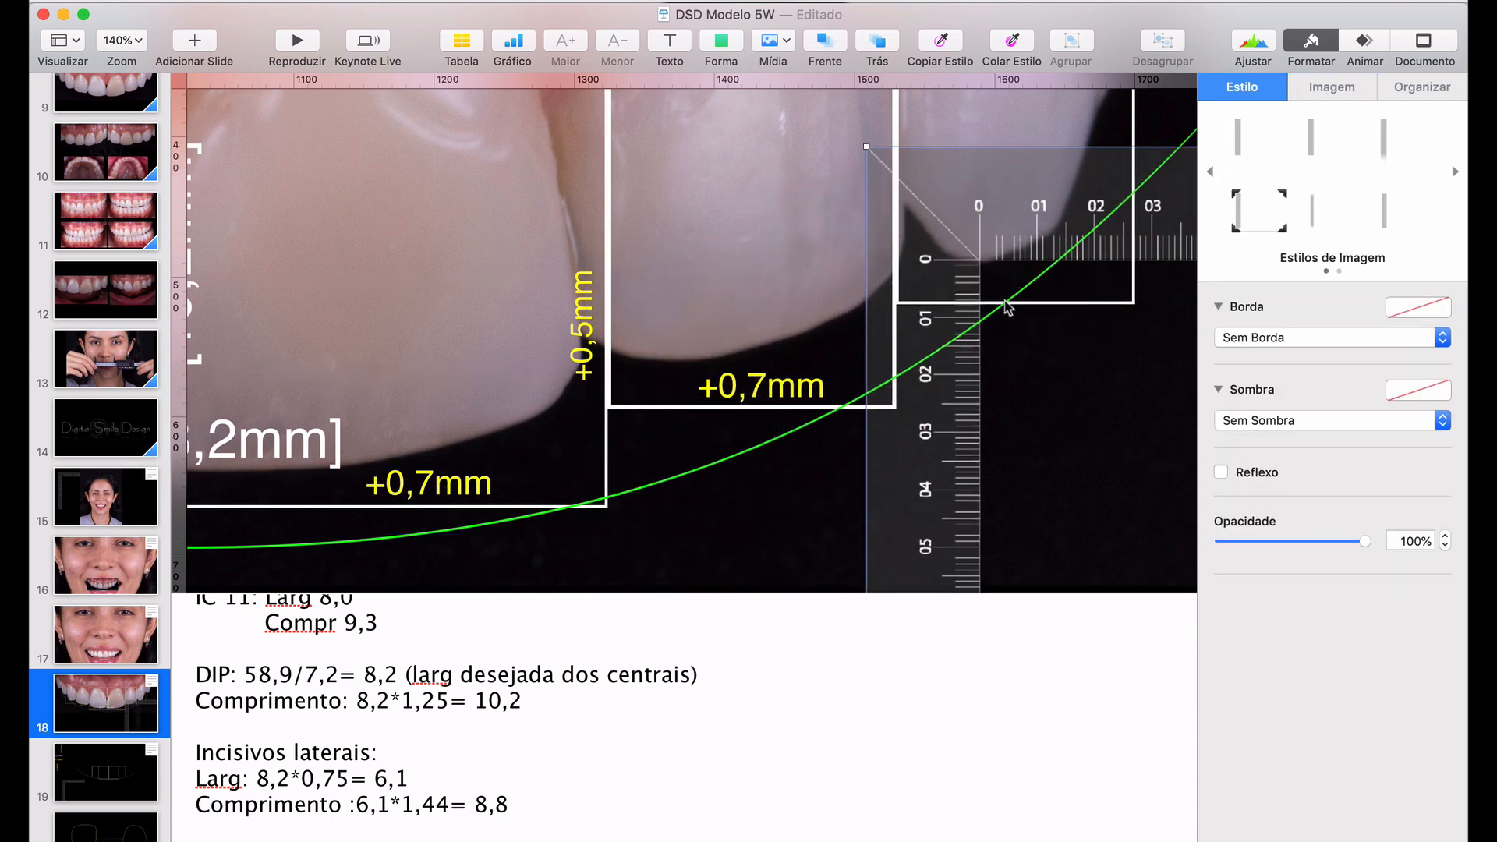
Label the opposite canine's rectangle +0,6mm with a copy of the lateral's label and park the ruler below the teeth
scroll(942, 382, right, 5)
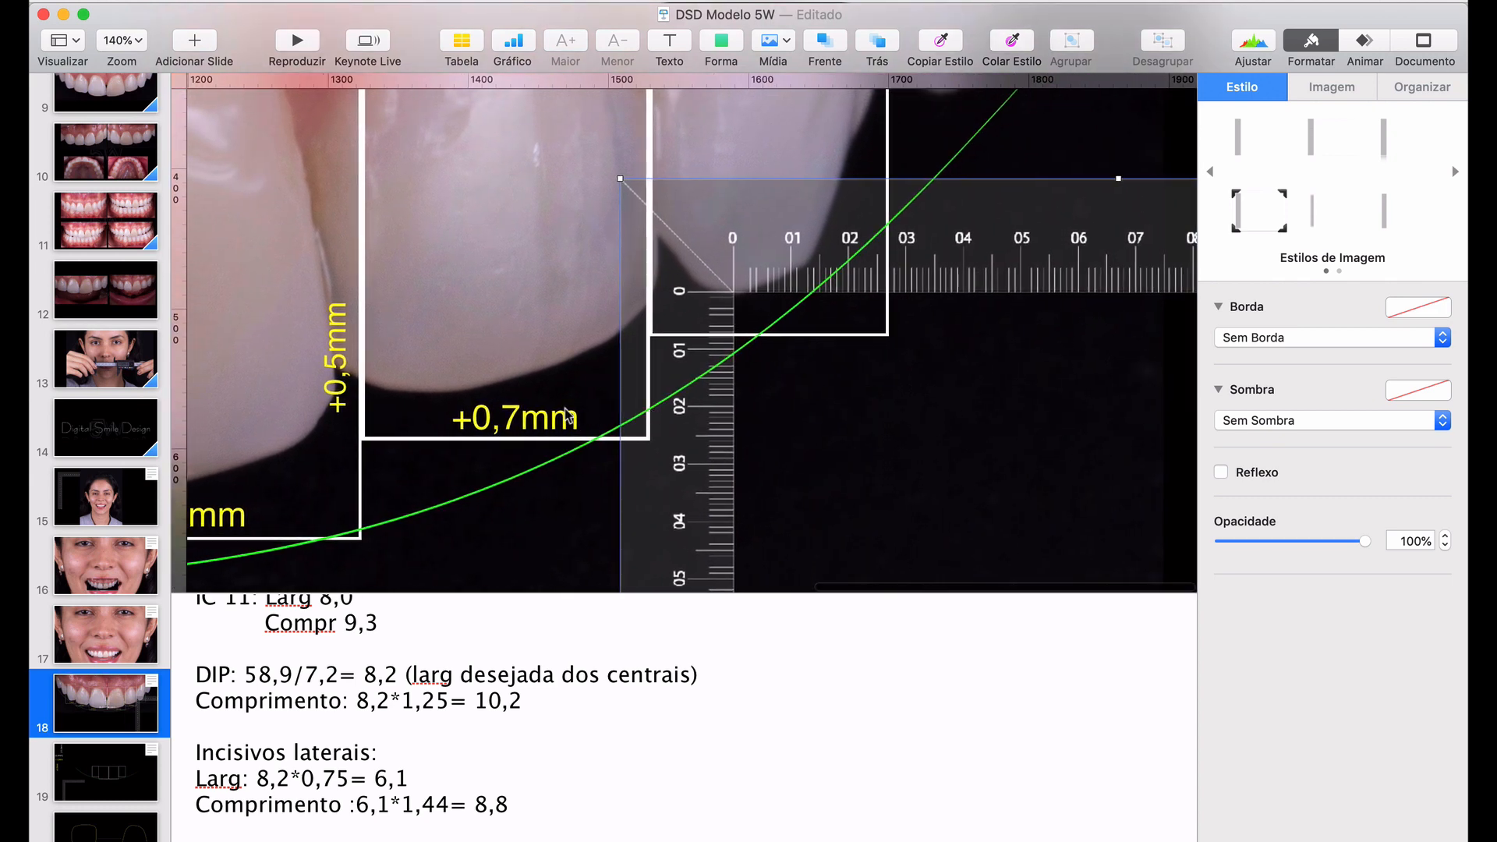
click(565, 410)
key(super+d)
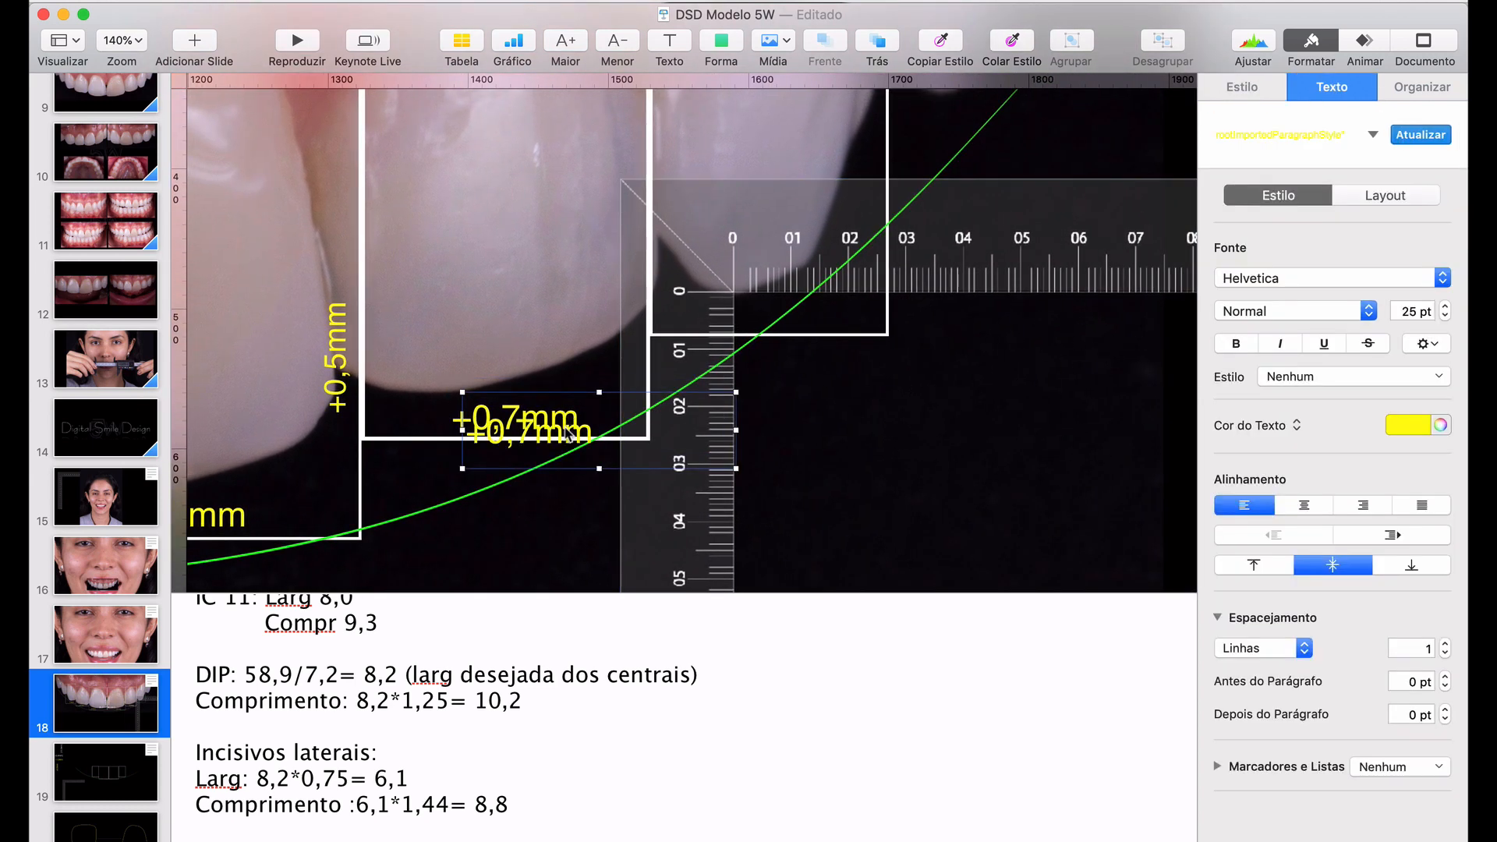
drag(568, 435, 848, 313)
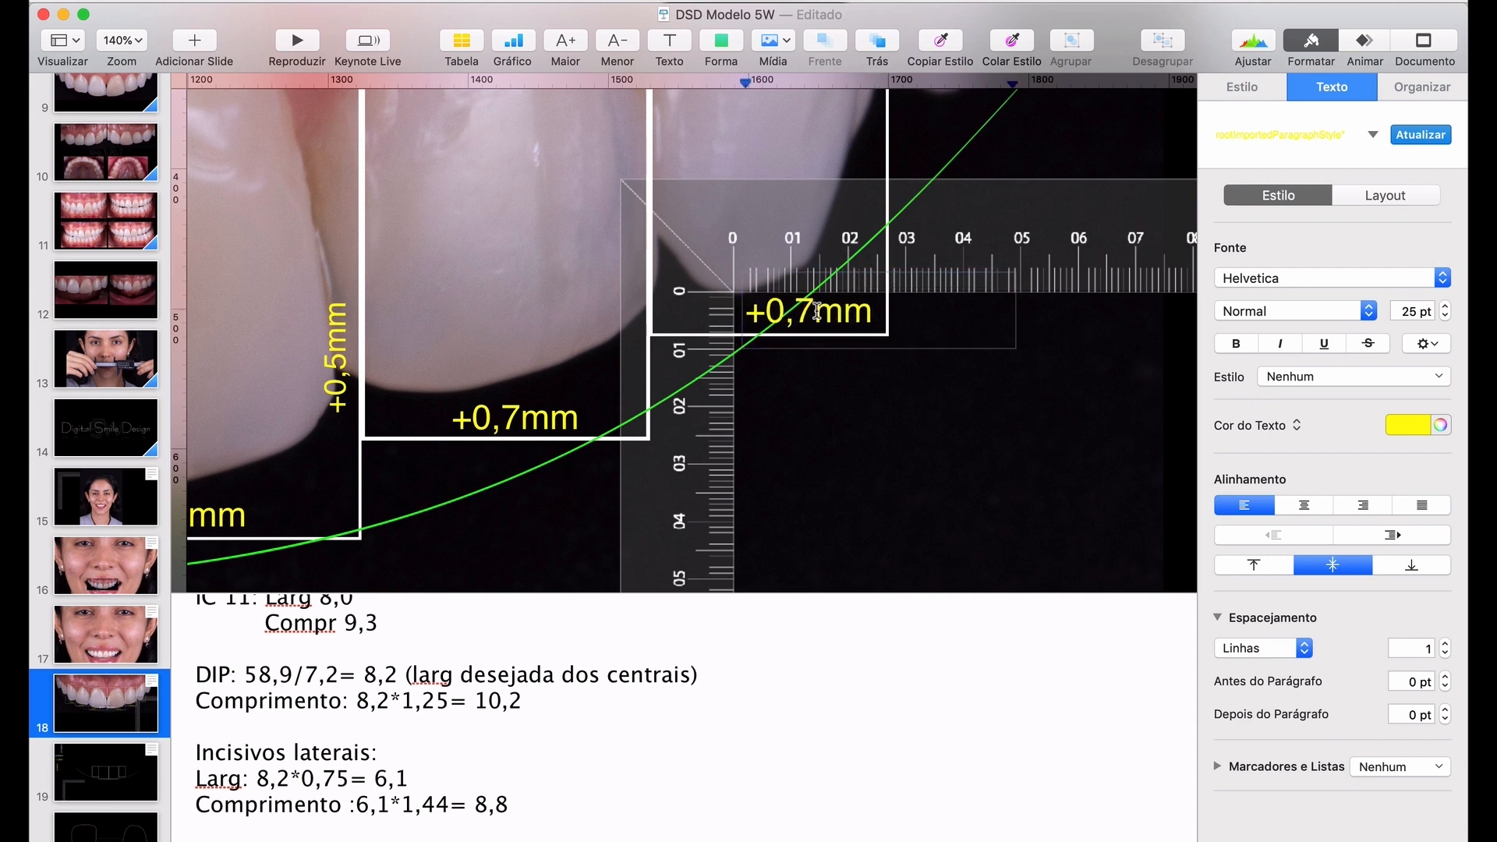
click(816, 312)
key(BackSpace)
text(6)
click(891, 480)
scroll(891, 481, down, 10)
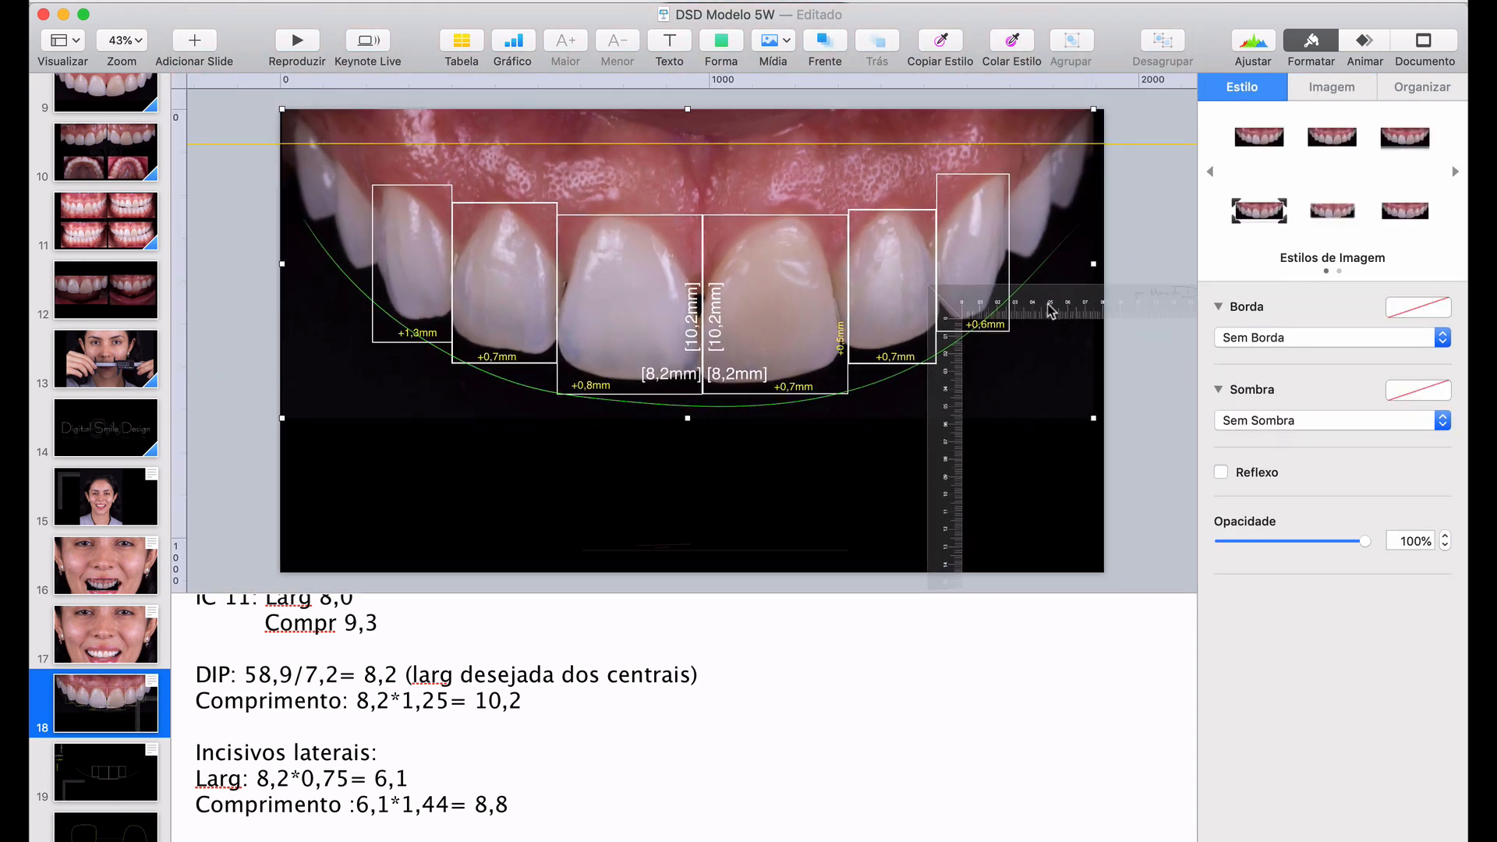
drag(1048, 308, 586, 466)
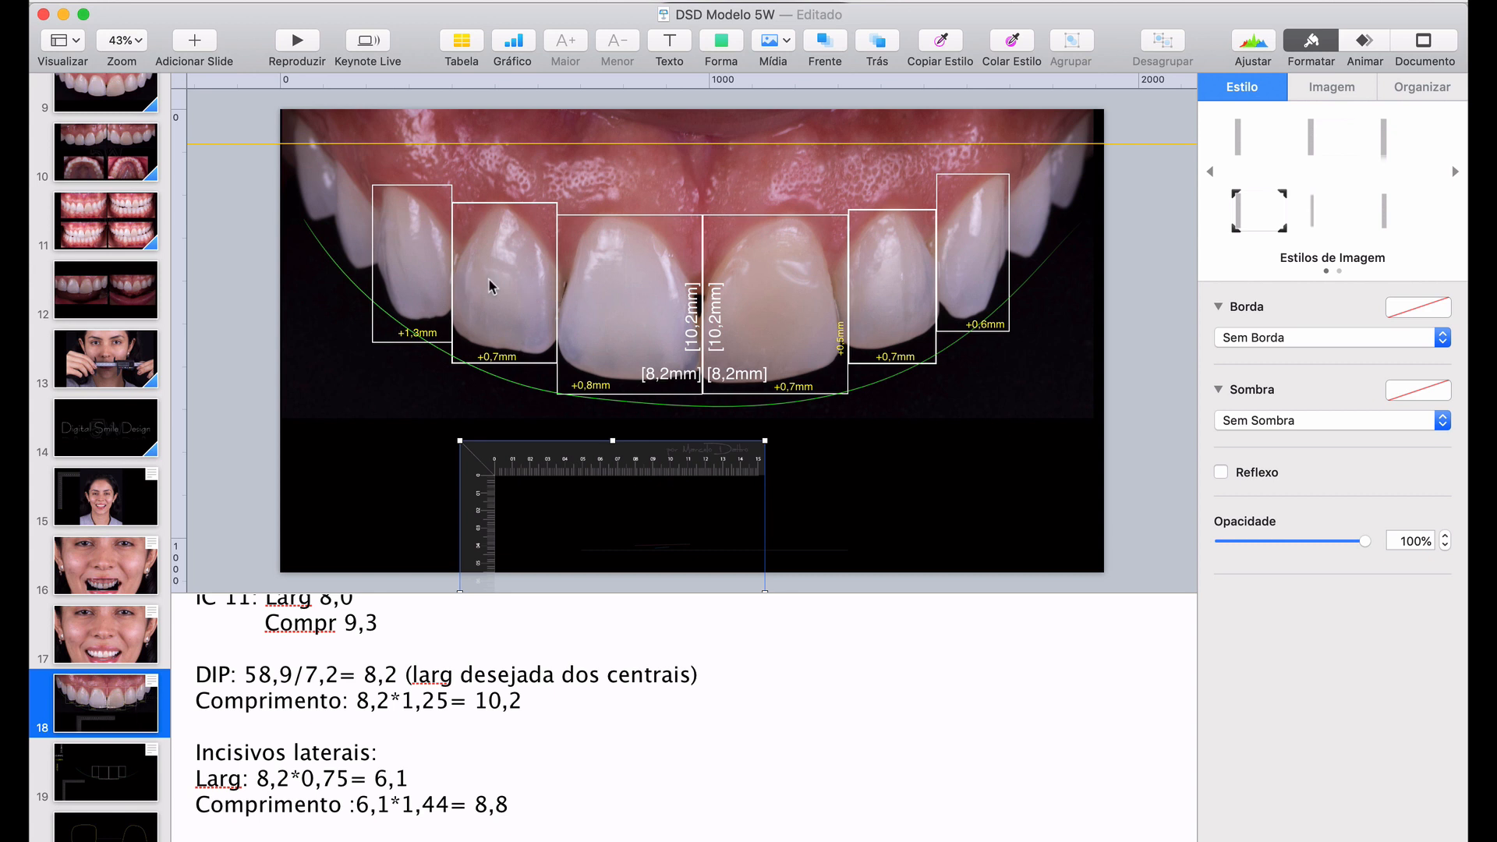
Copy the centrals' [8,2mm] width and [10,2mm] length labels into the lateral incisor's rectangle on the +0,8mm side
click(687, 381)
drag(687, 381, 530, 325)
click(695, 308)
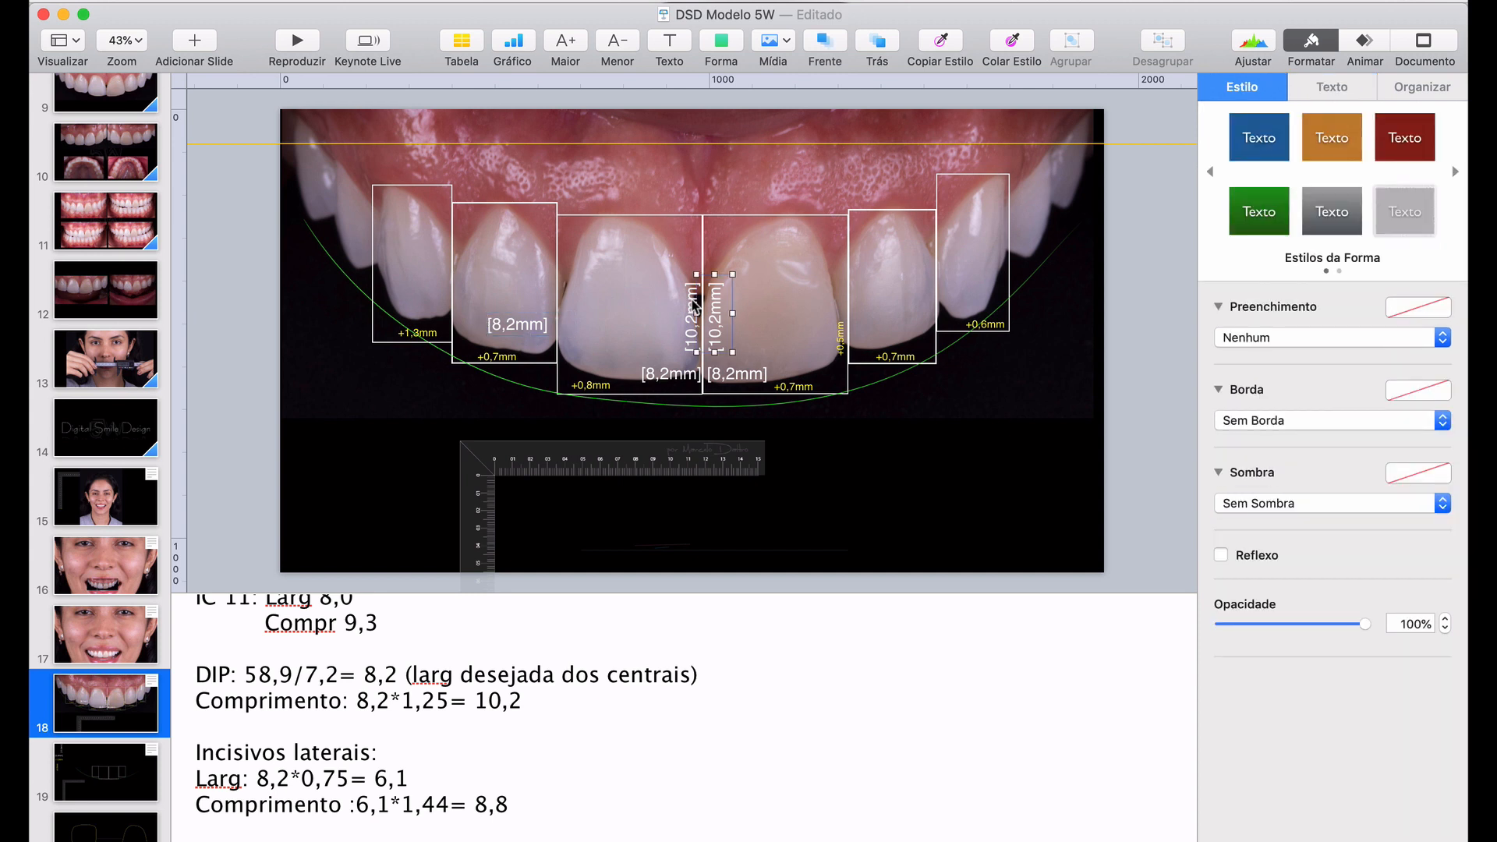
key(super+d)
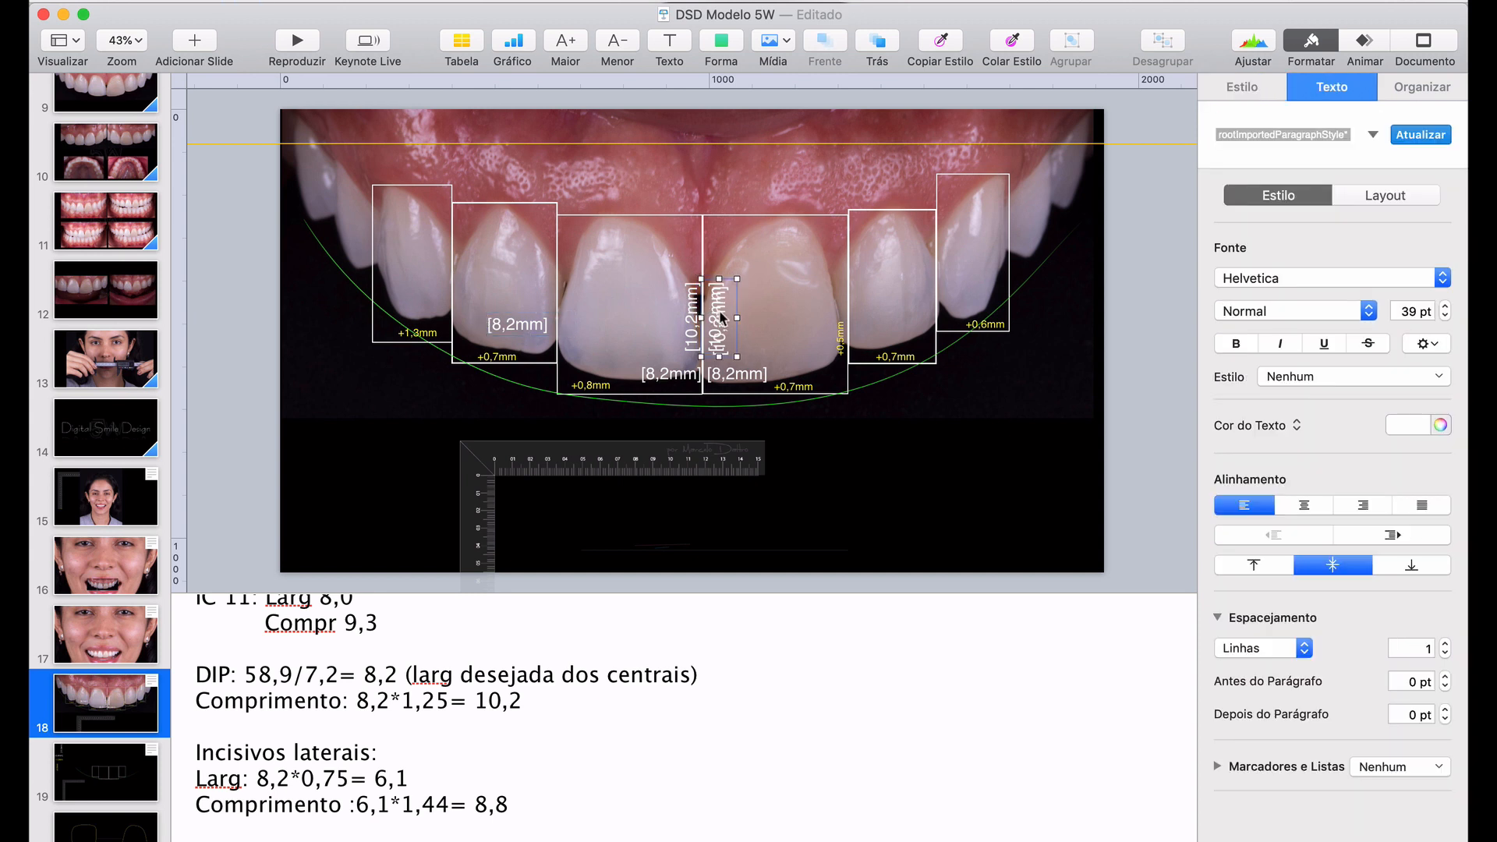
drag(721, 317, 540, 260)
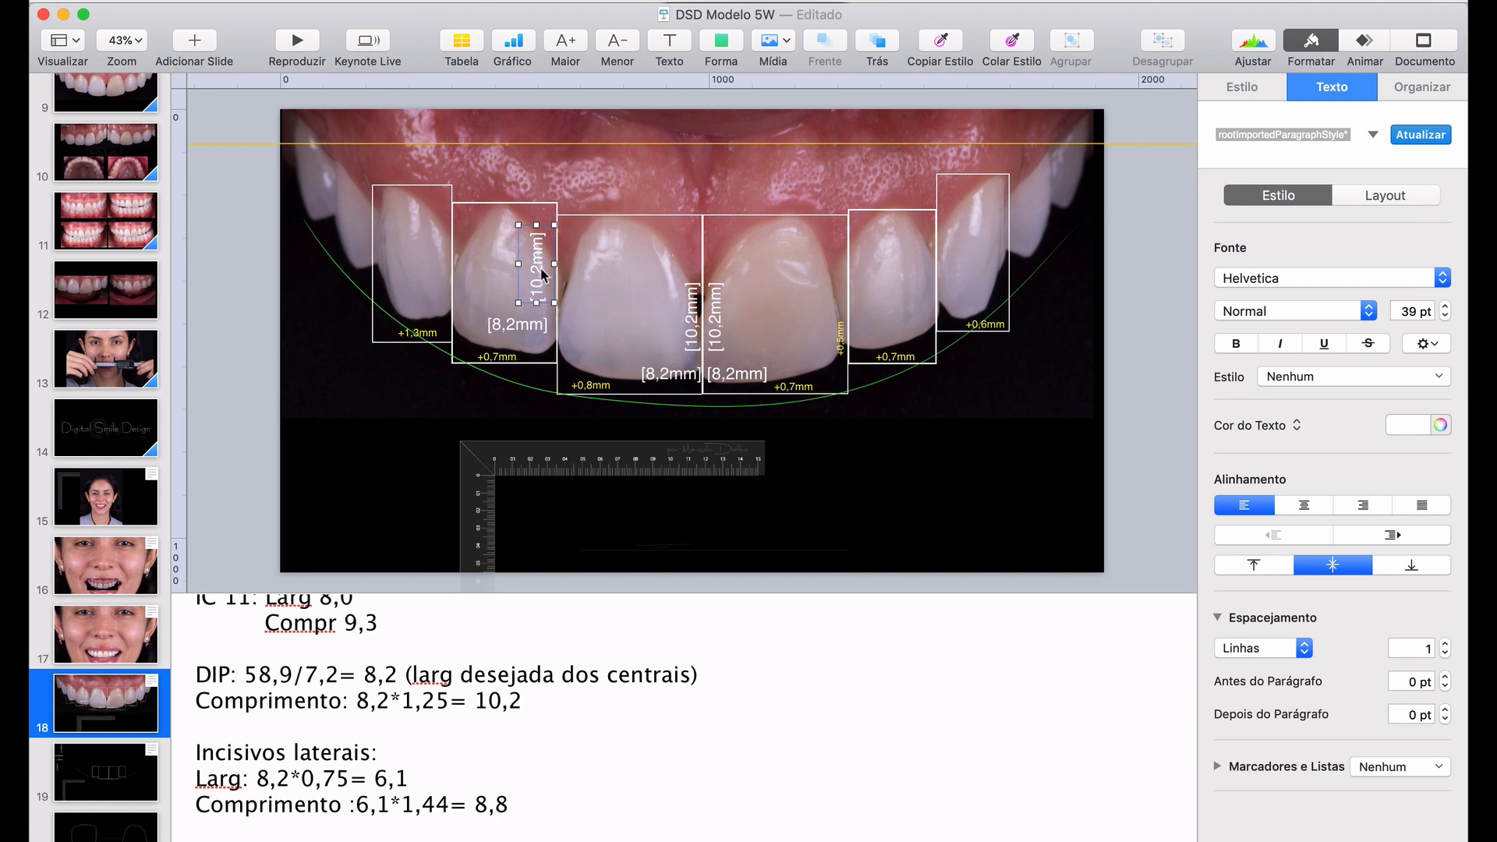
Change the copied width label in the lateral incisor's rectangle to [6,1mm]
click(514, 331)
click(515, 329)
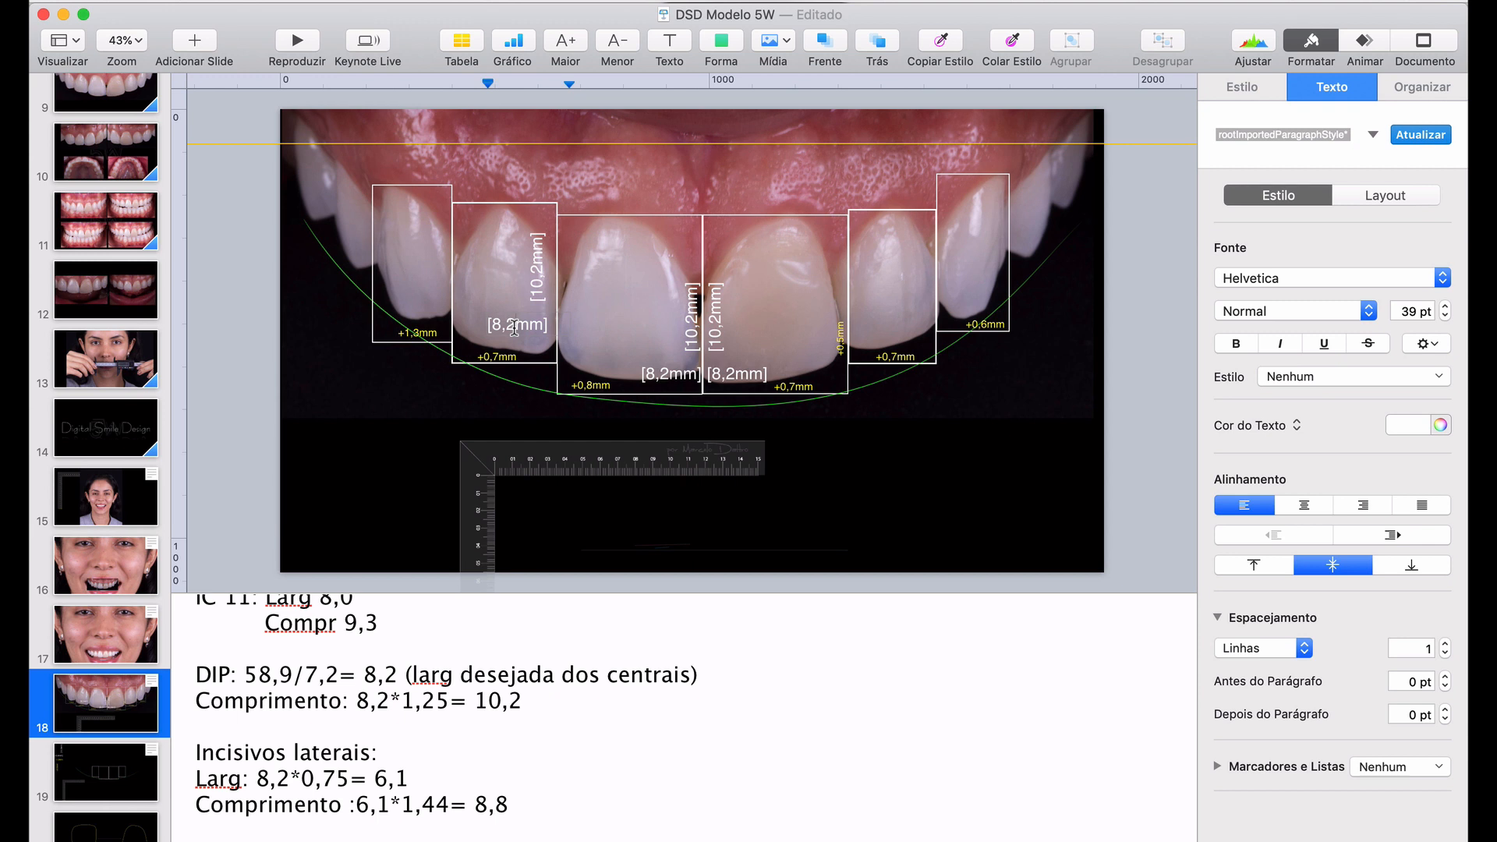
key(BackSpace)
text(1)
key(Left)
key(Left)
key(BackSpace)
text(6)
Measure the height of the lateral's rectangle with the ruler and change its copied length label to [9,1mm]
drag(532, 463, 521, 191)
scroll(491, 297, up, 5)
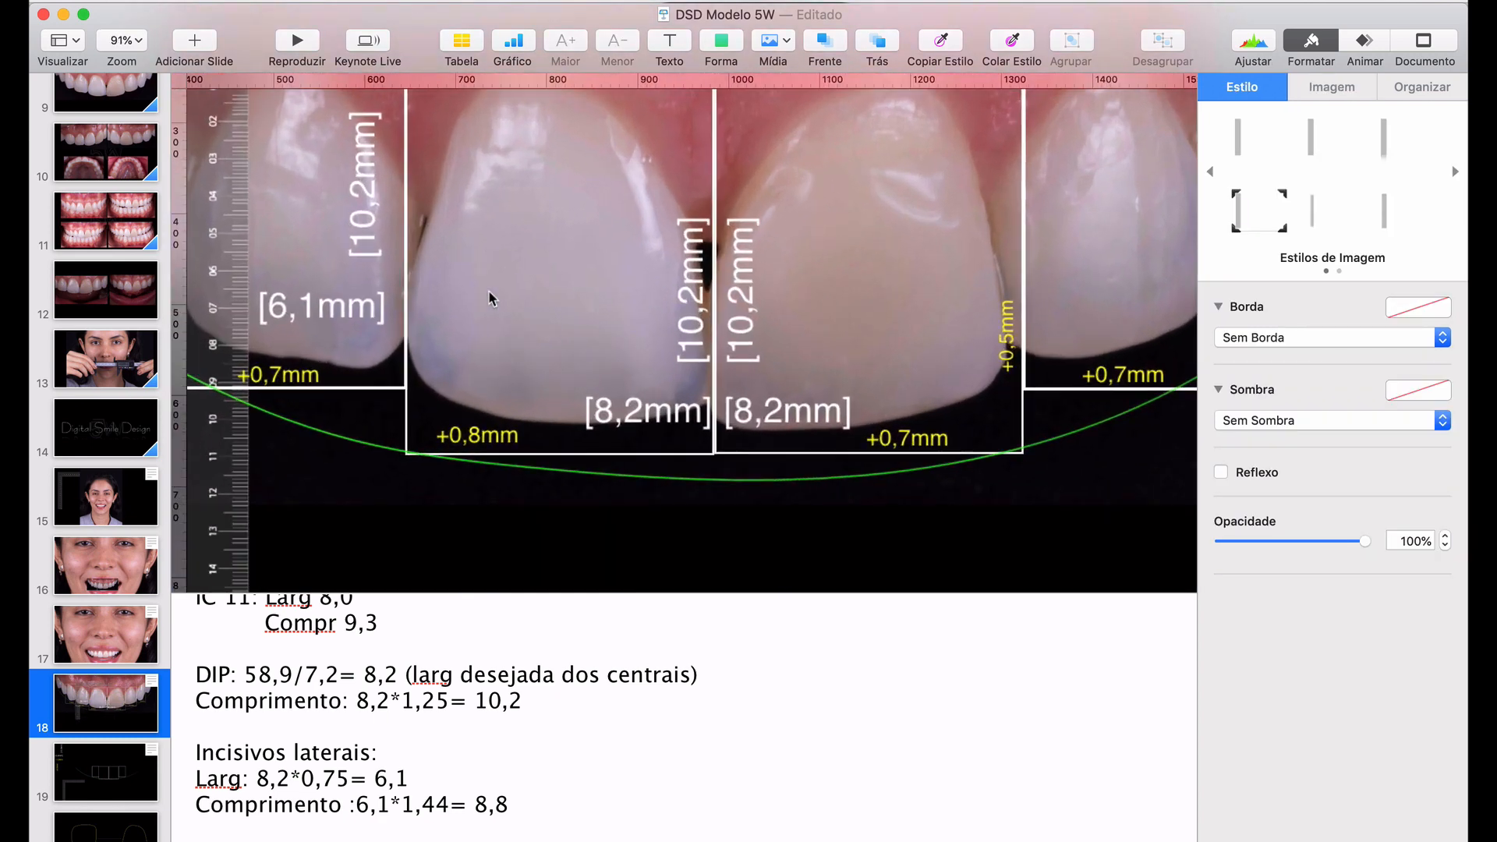
scroll(491, 297, left, 3)
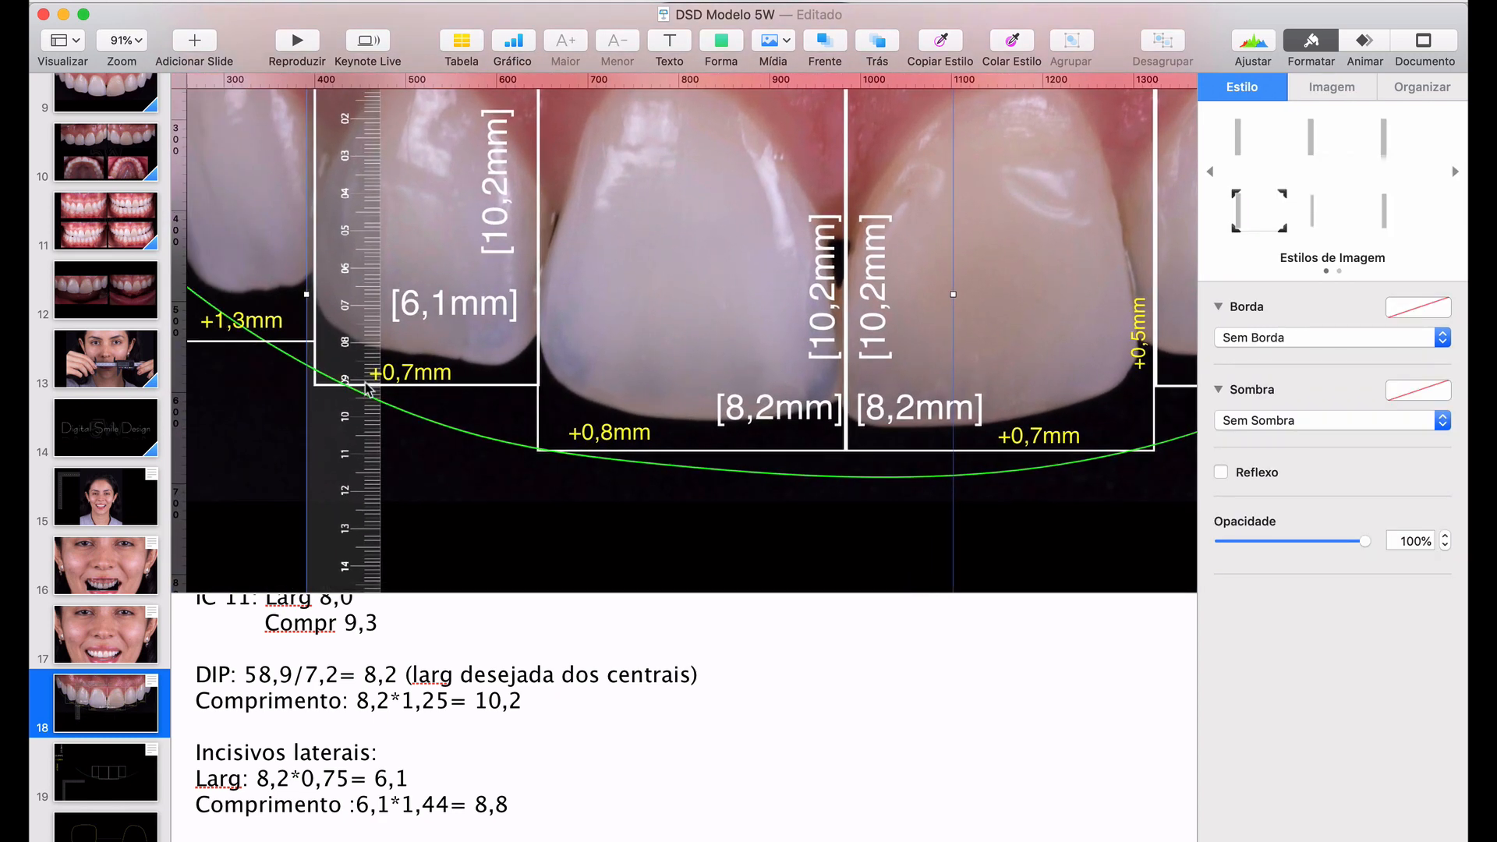
click(499, 191)
click(500, 188)
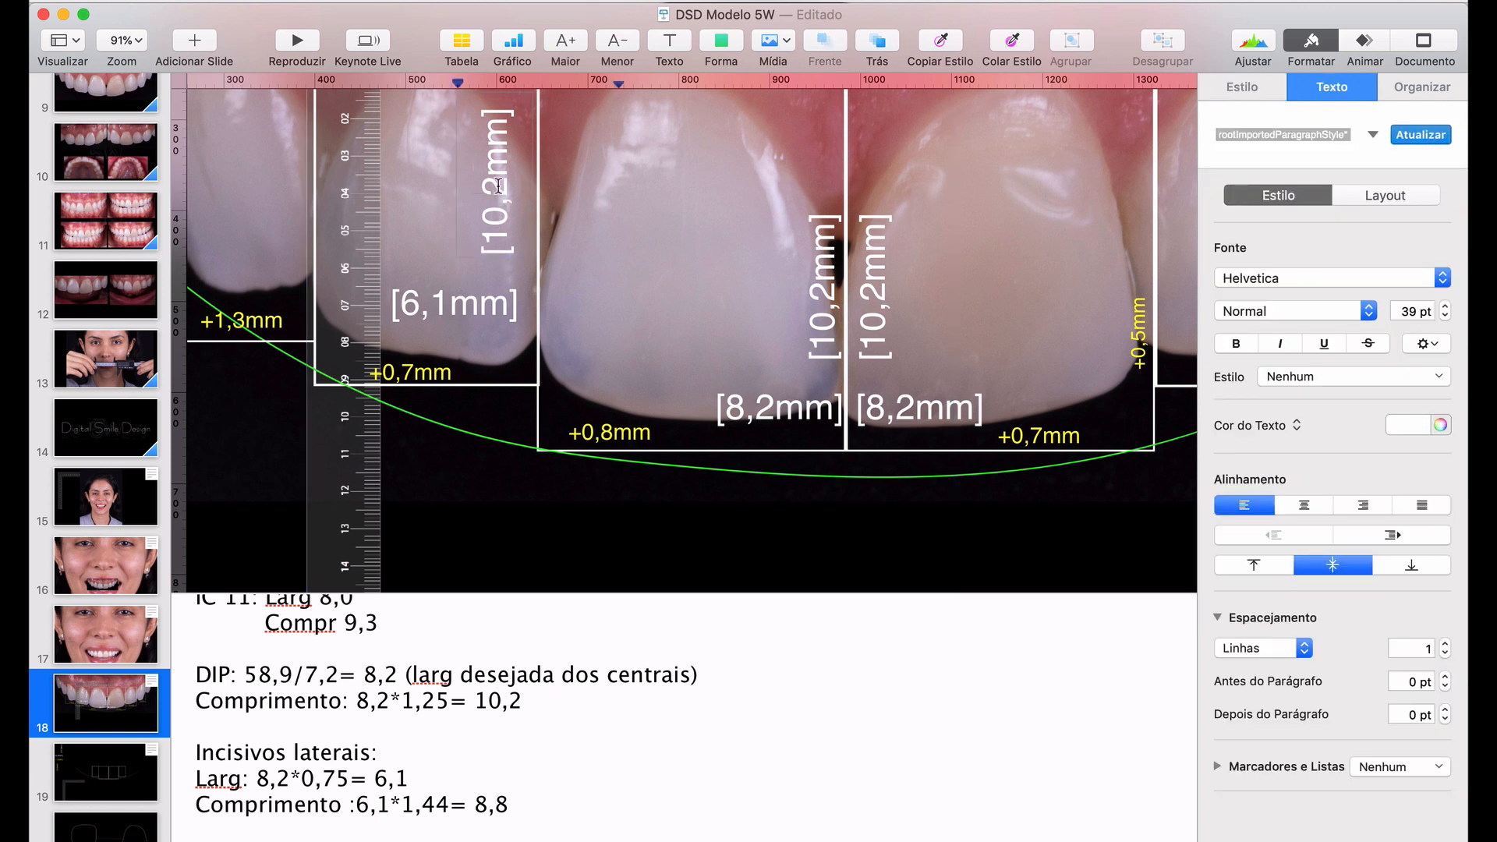
key(BackSpace)
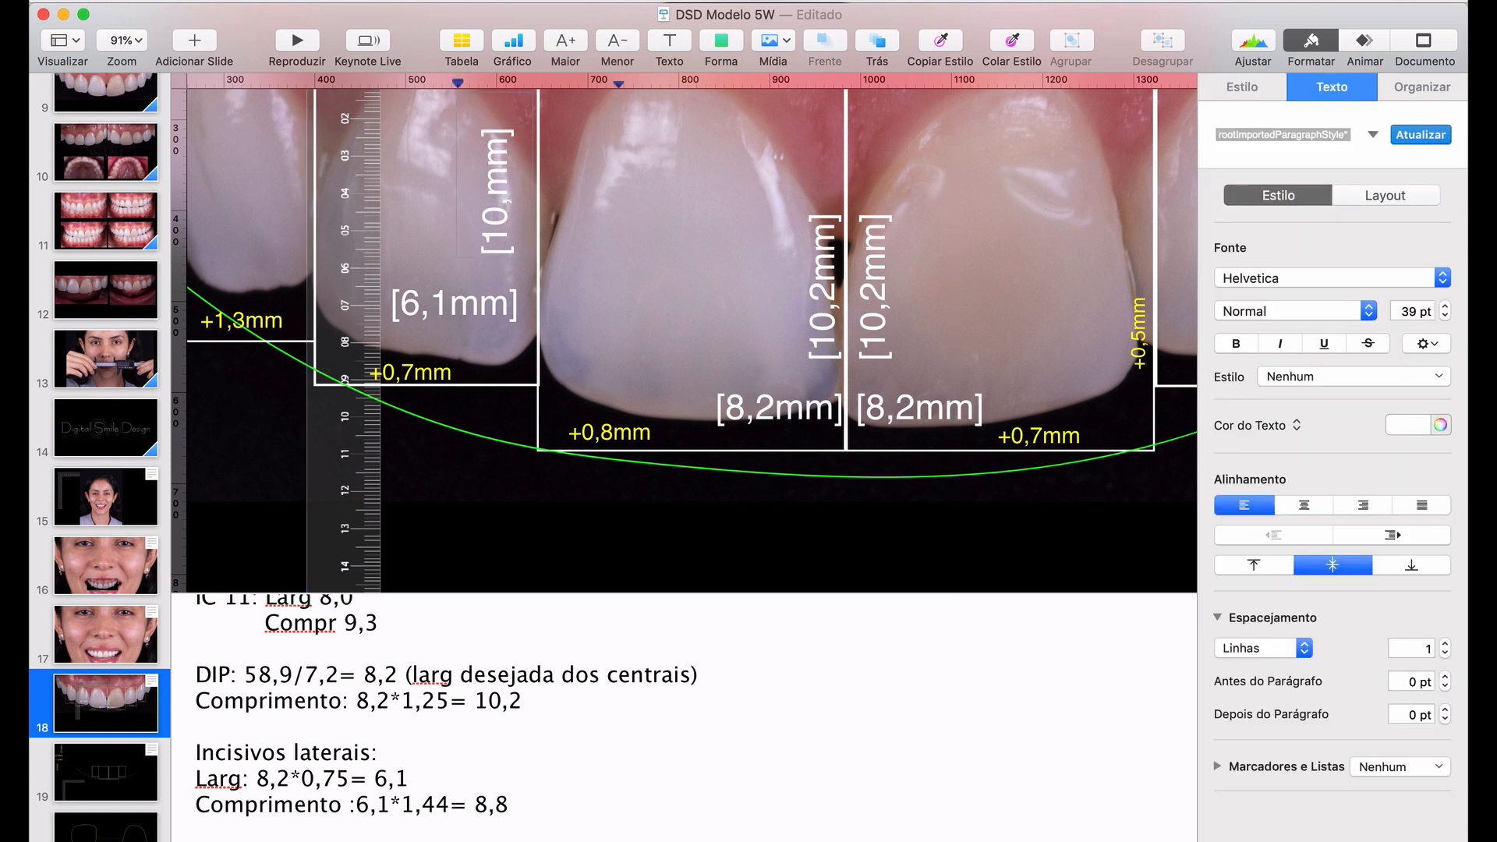
text(1)
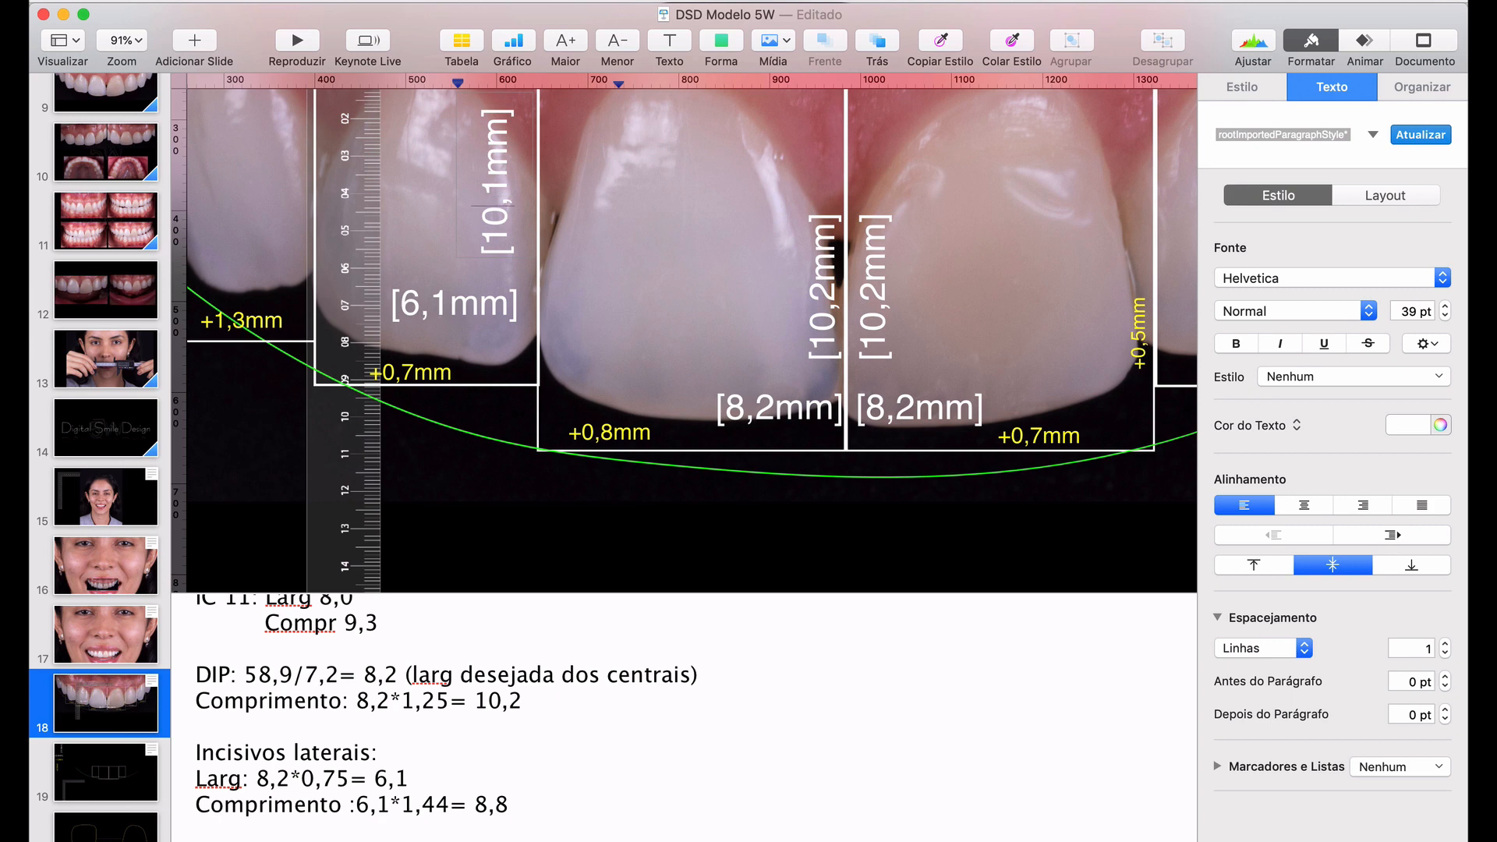
key(BackSpace)
key(BackSpace)
text(9)
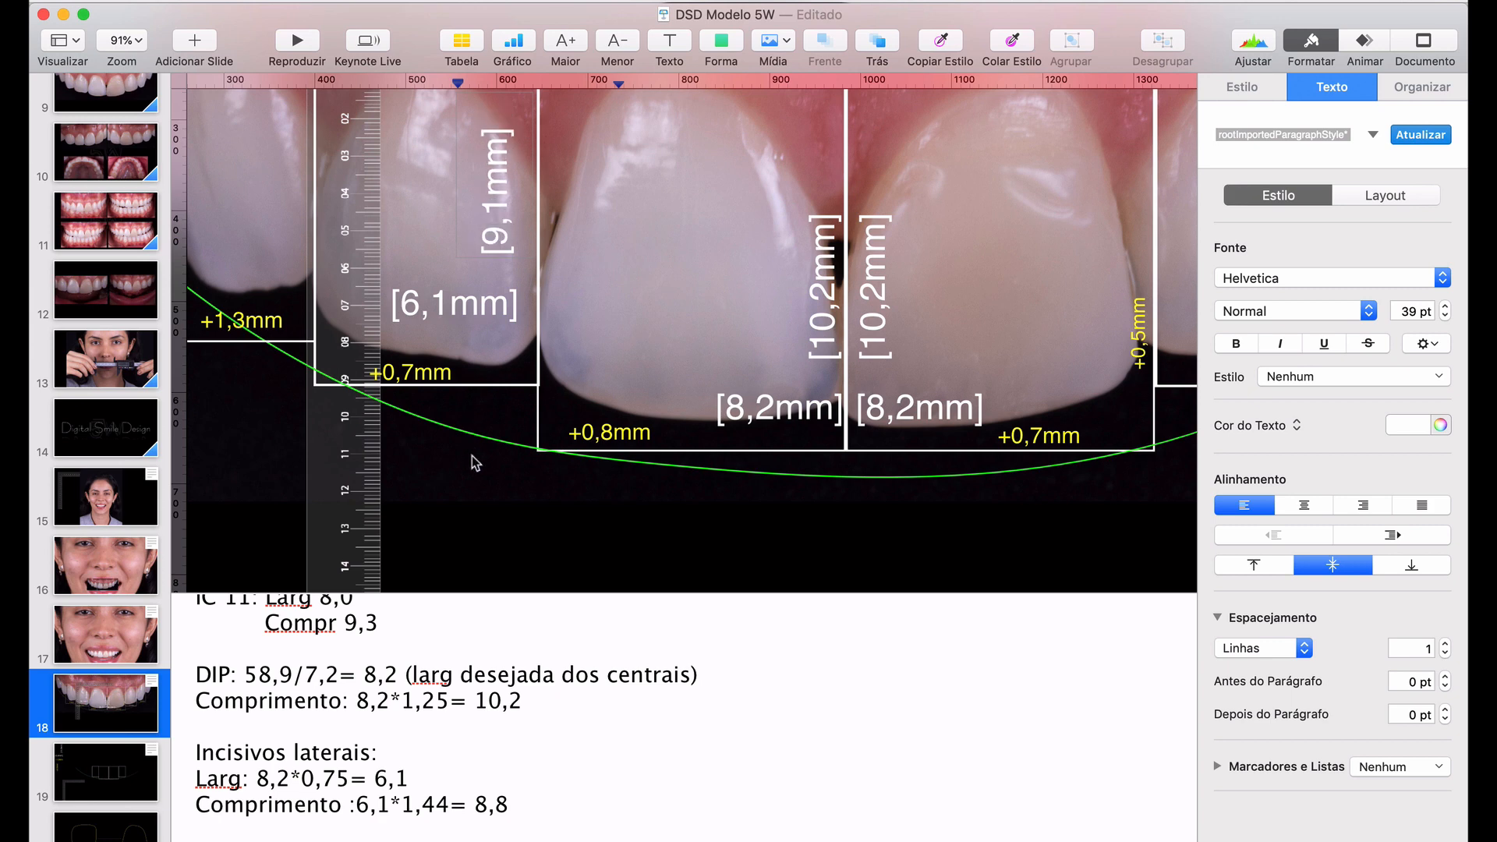
click(489, 537)
Measure the adjacent canine's rectangle height with the ruler and add a [9,0mm] length label copied from the lateral's
scroll(489, 536, down, 5)
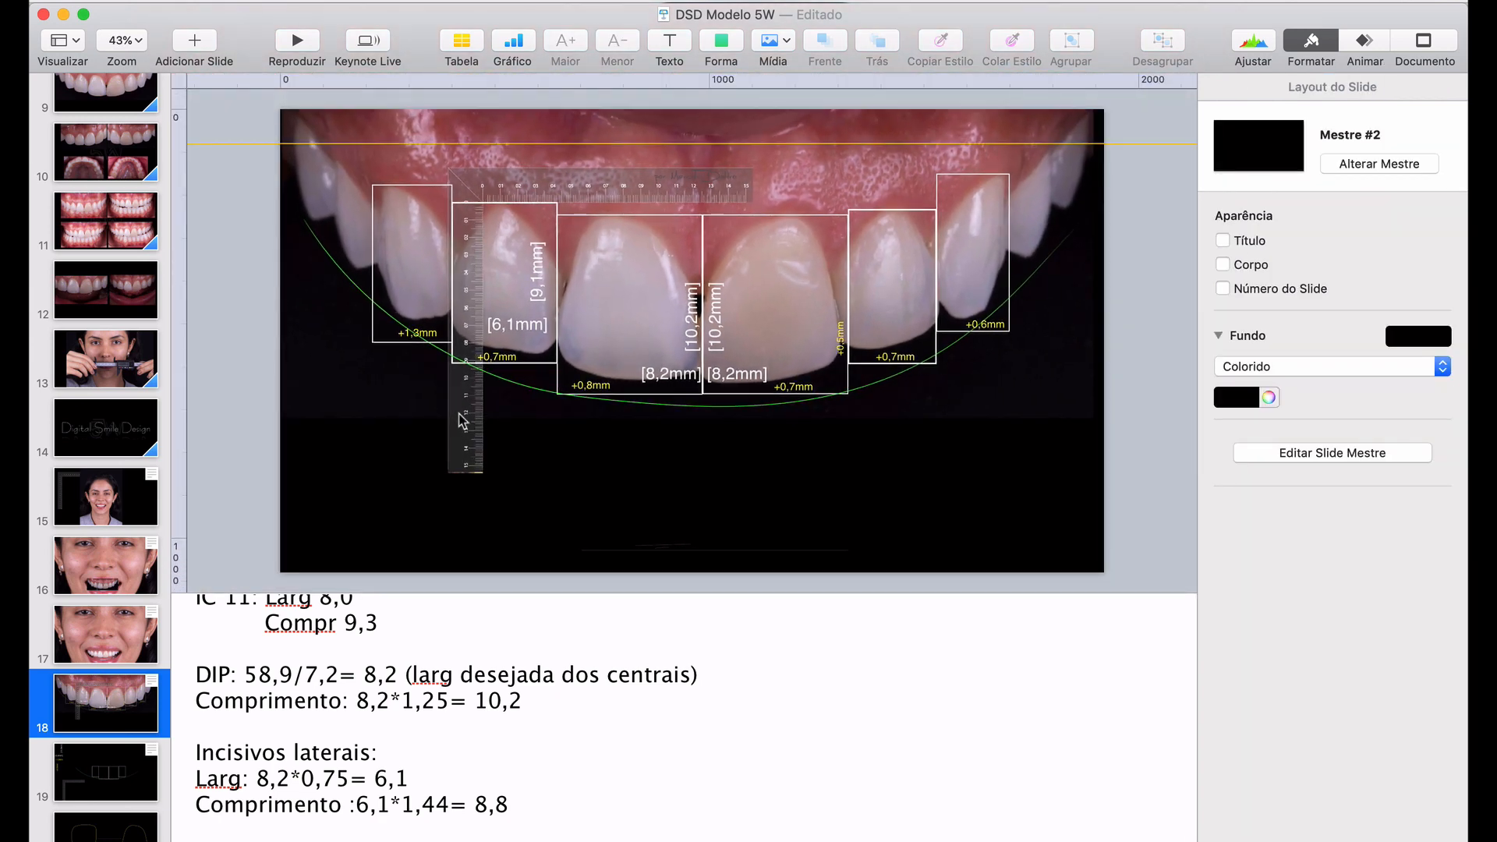
drag(462, 421, 370, 392)
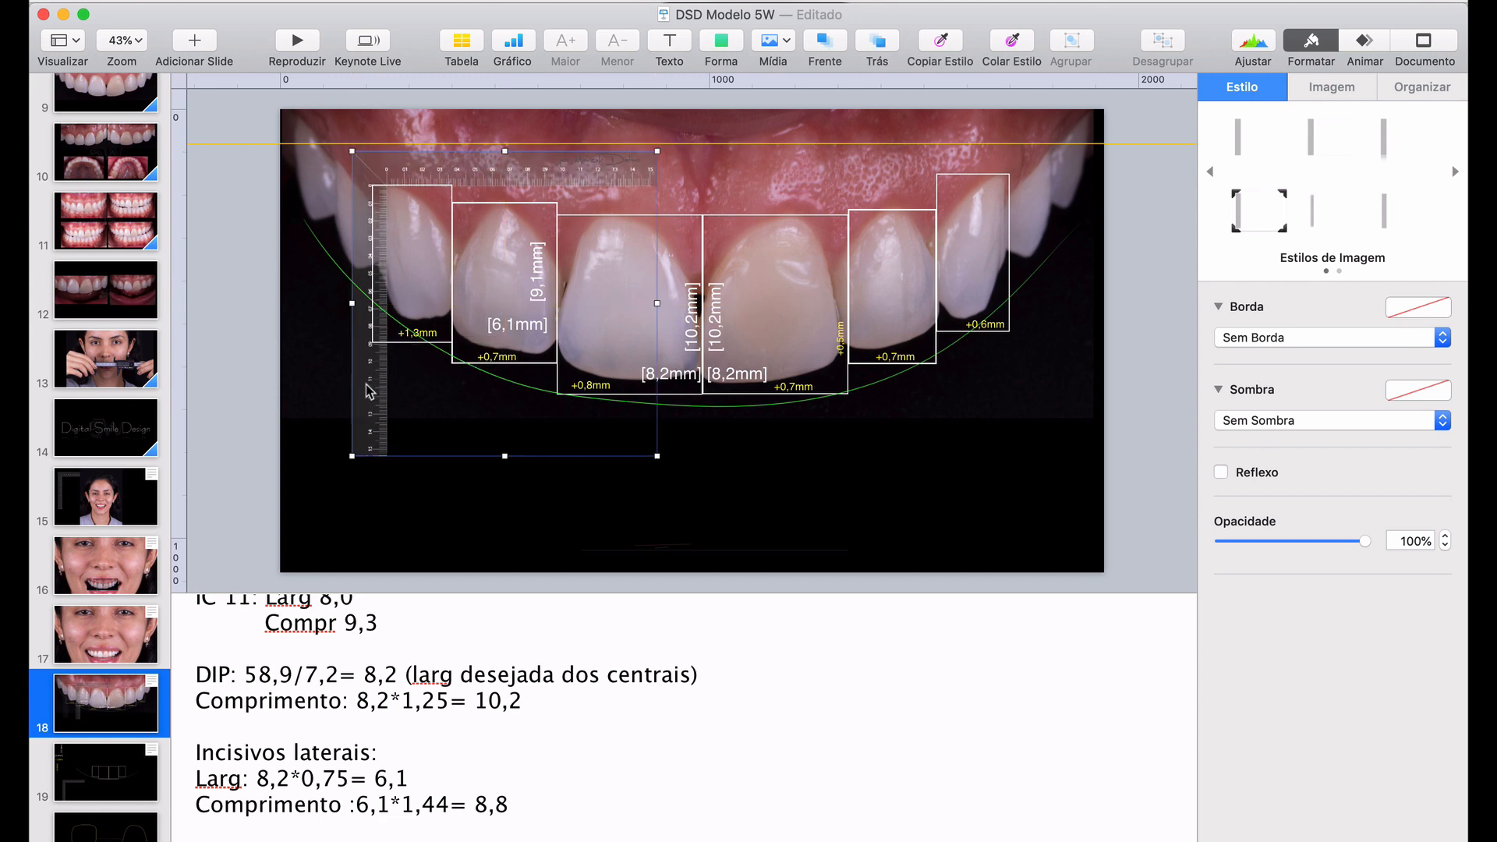
scroll(369, 392, up, 5)
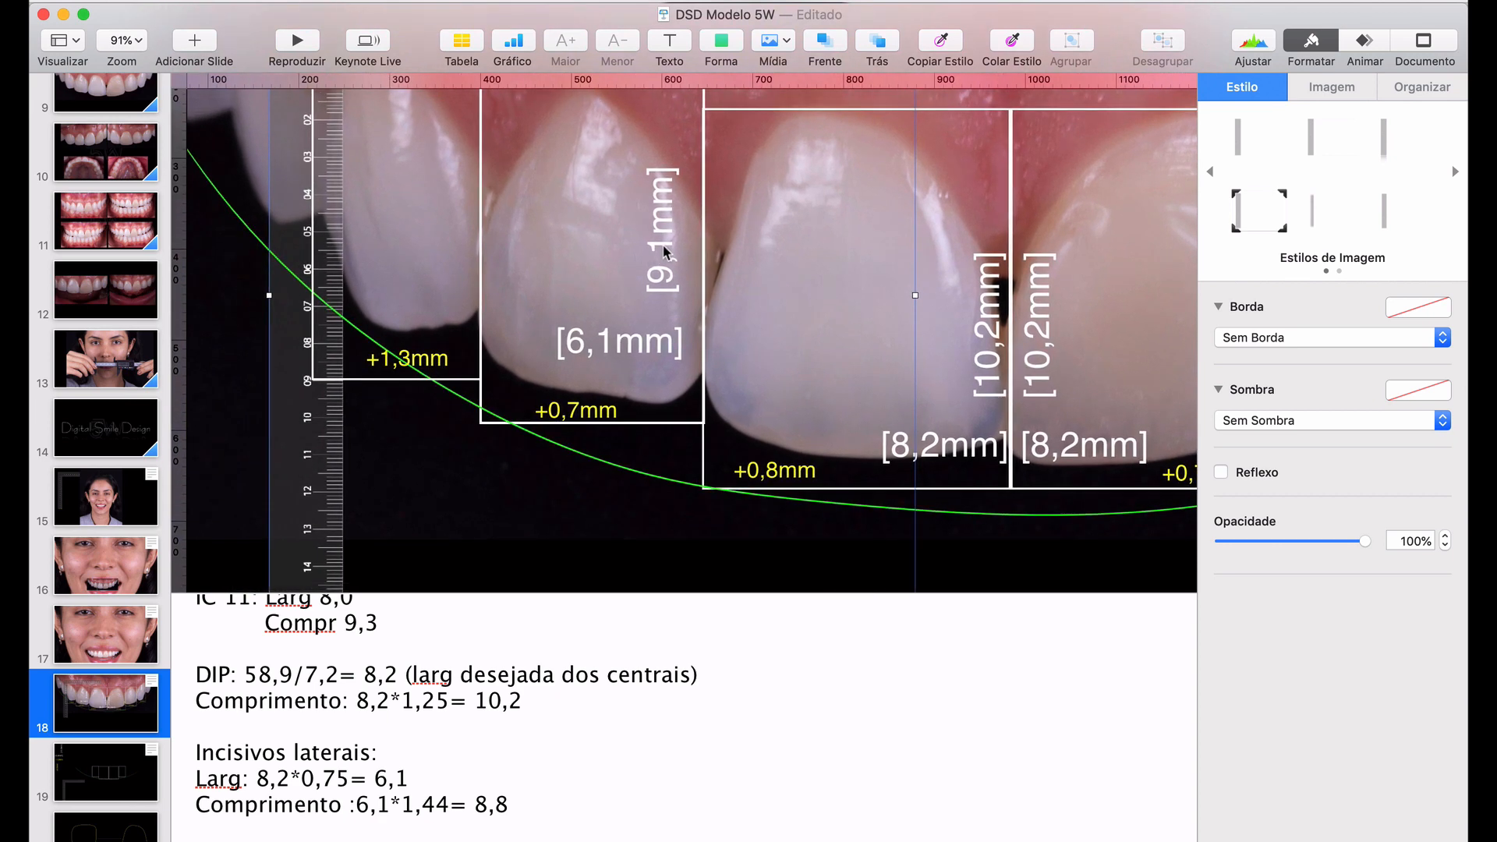
click(665, 249)
drag(665, 250, 460, 186)
double_click(458, 179)
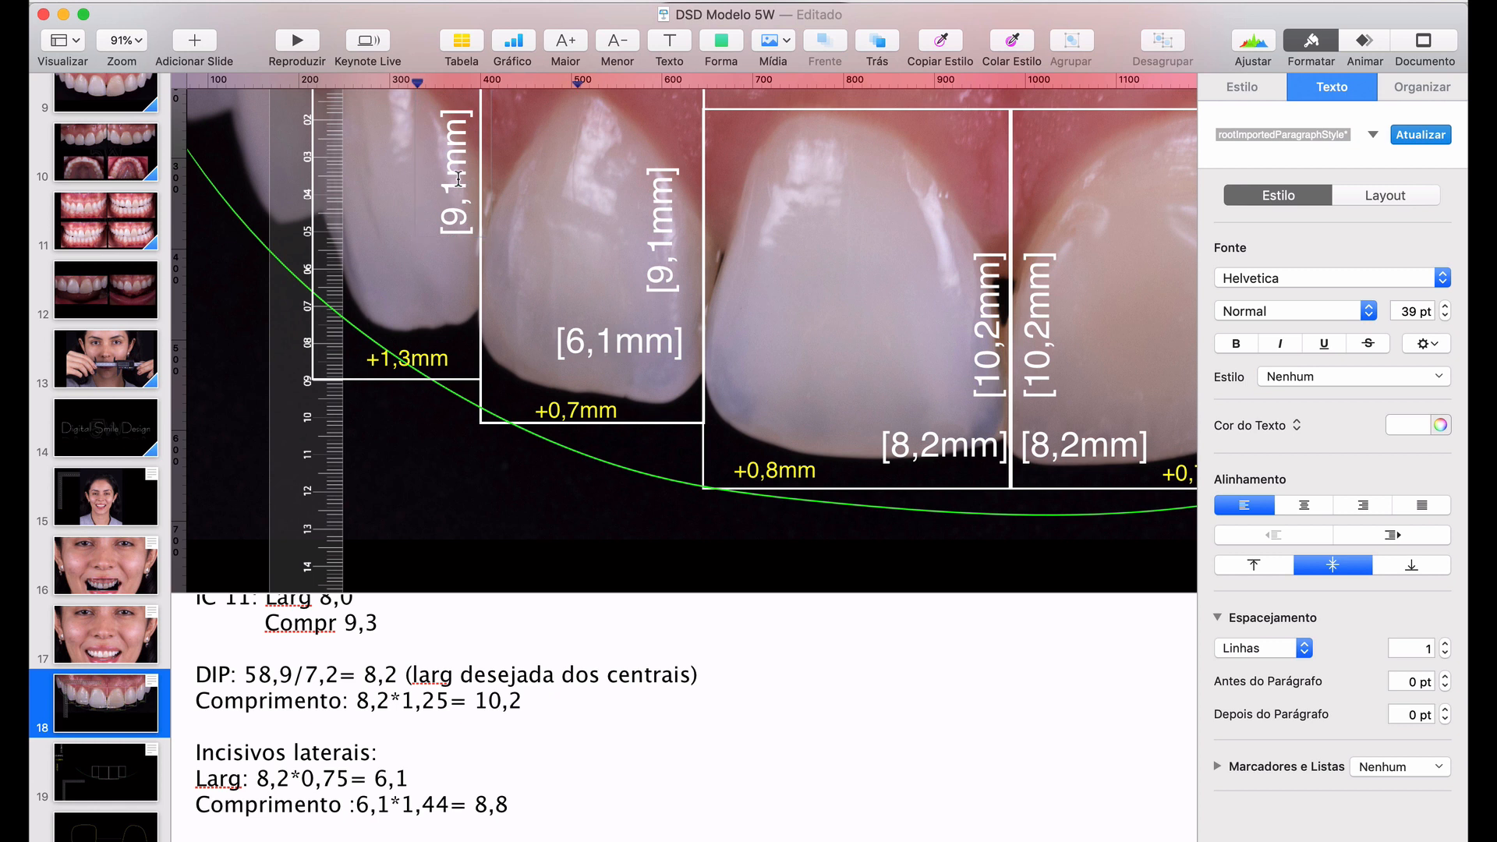
key(BackSpace)
text(0)
Copy the lateral's [6,1mm] width label into the adjacent canine's rectangle and change it to [7,4mm]
click(593, 349)
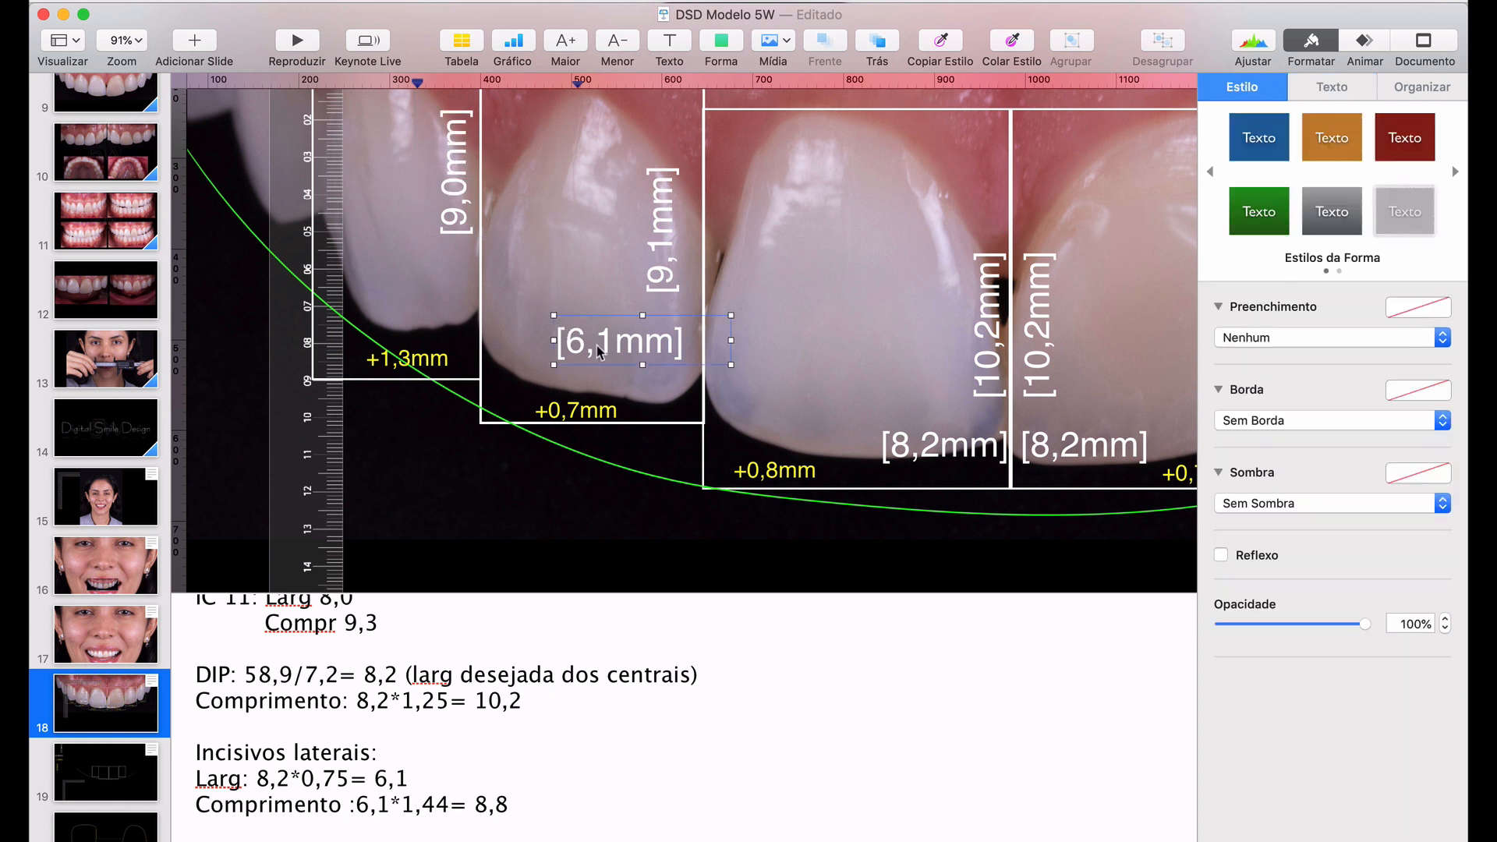
scroll(503, 725, down, 3)
scroll(509, 750, up, 3)
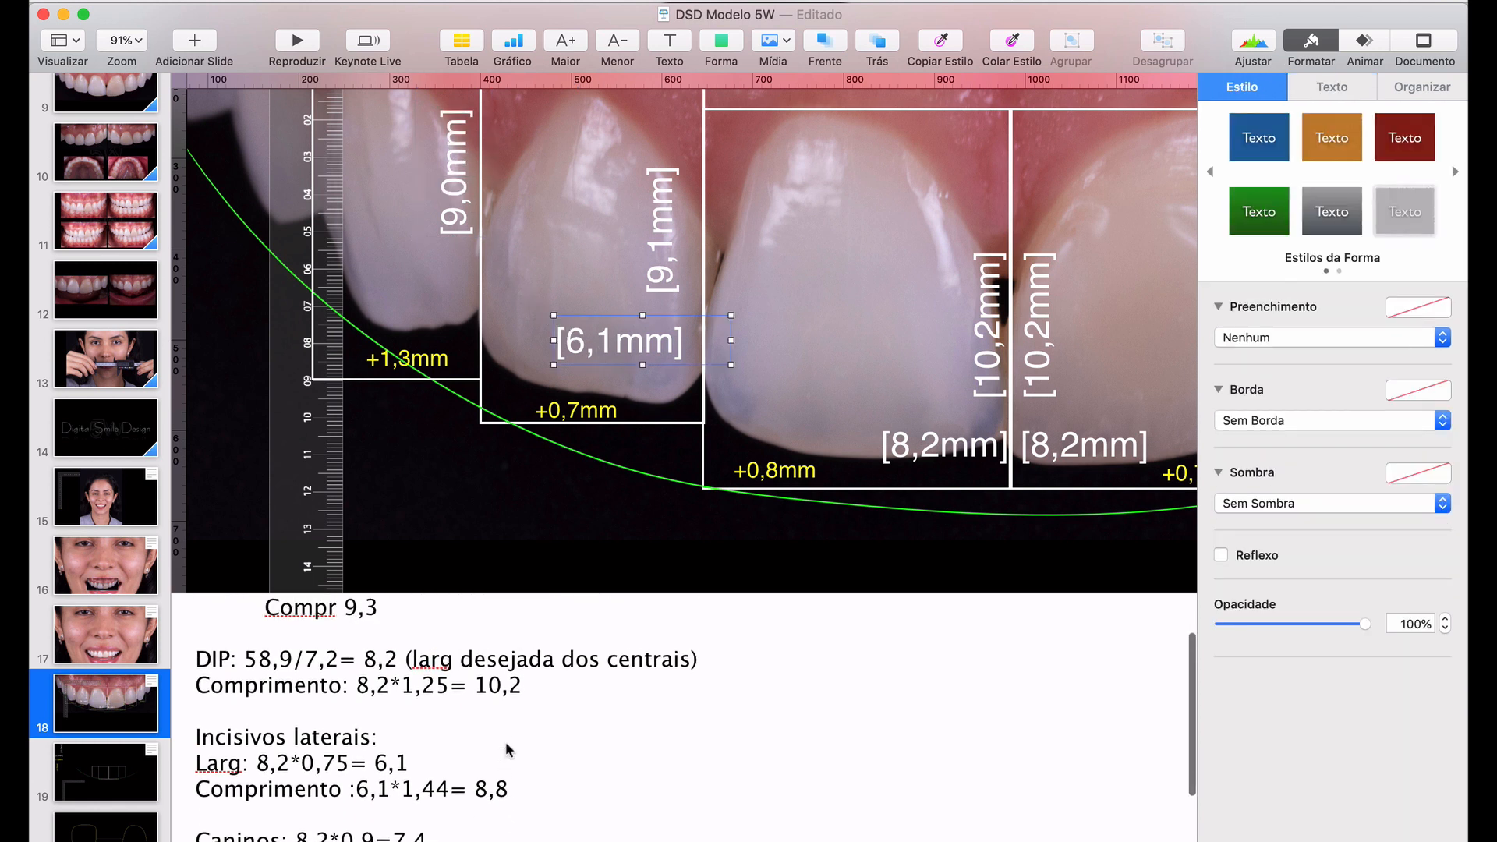
key(super+d)
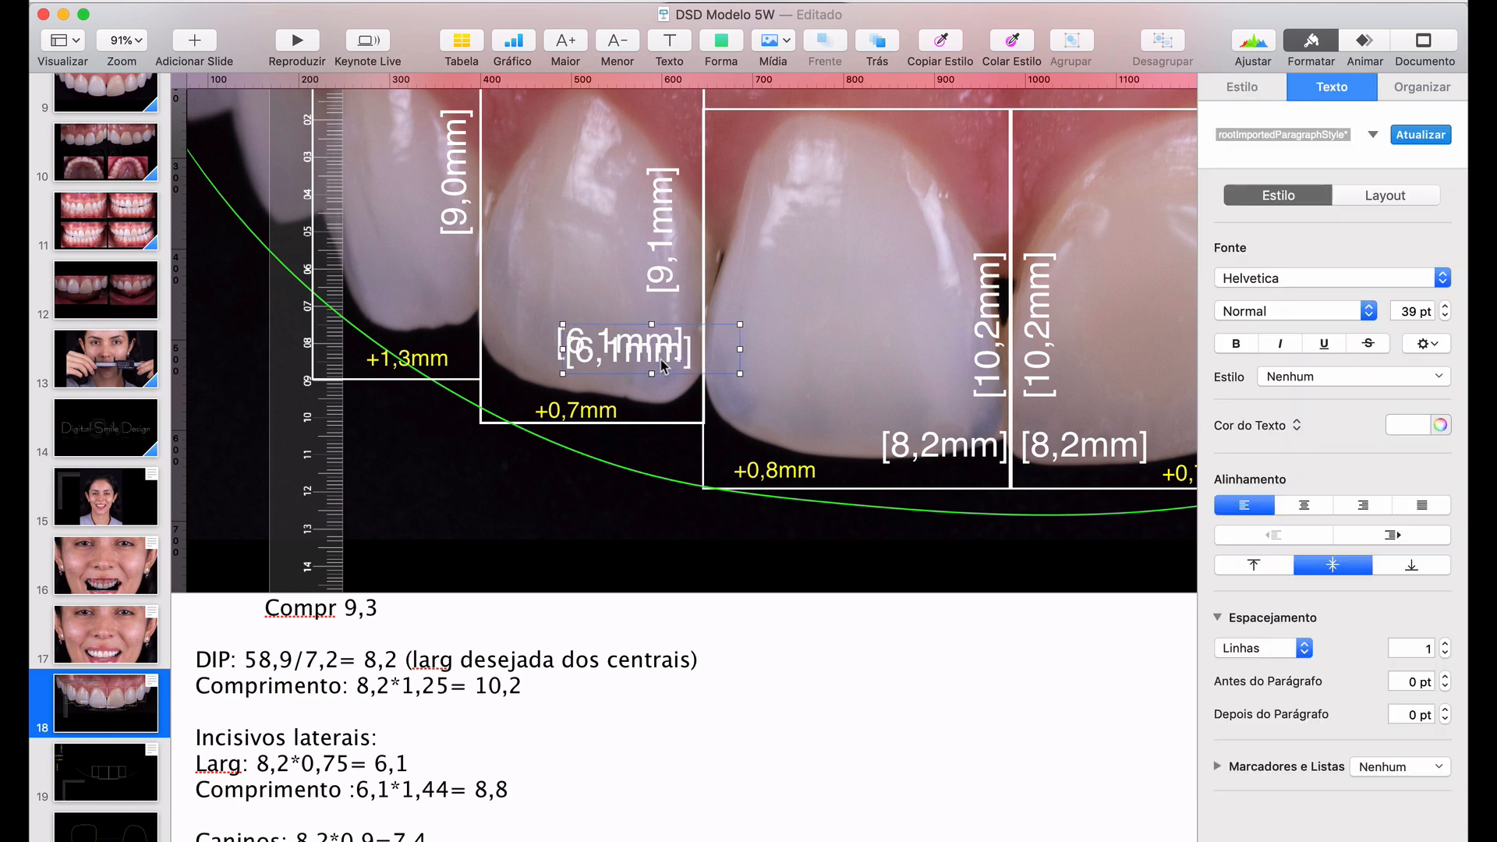
drag(621, 361, 404, 298)
click(398, 292)
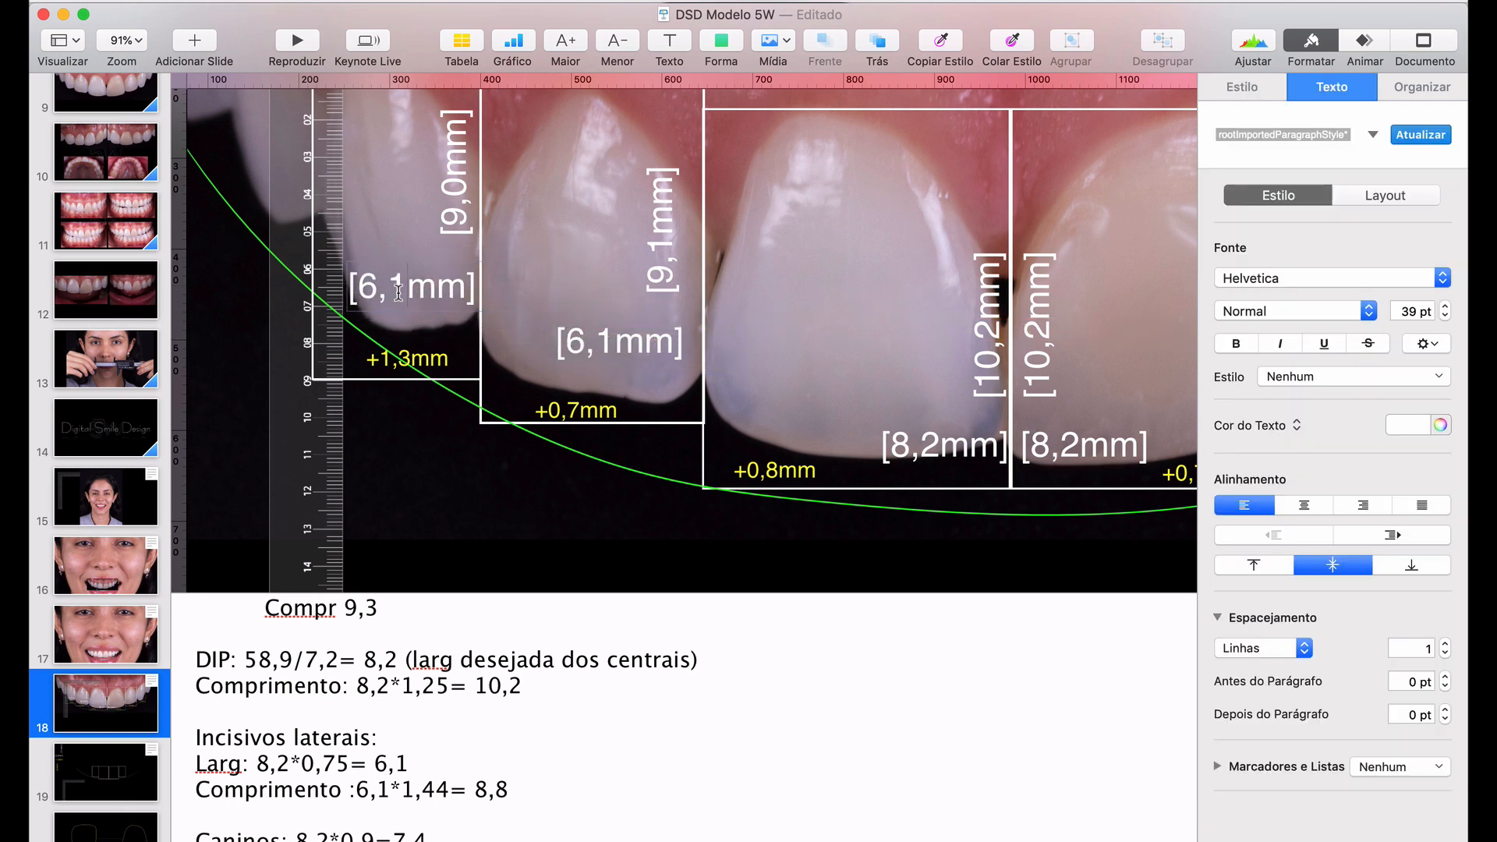
key(BackSpace)
text(4)
key(Left)
key(BackSpace)
text(7)
click(526, 523)
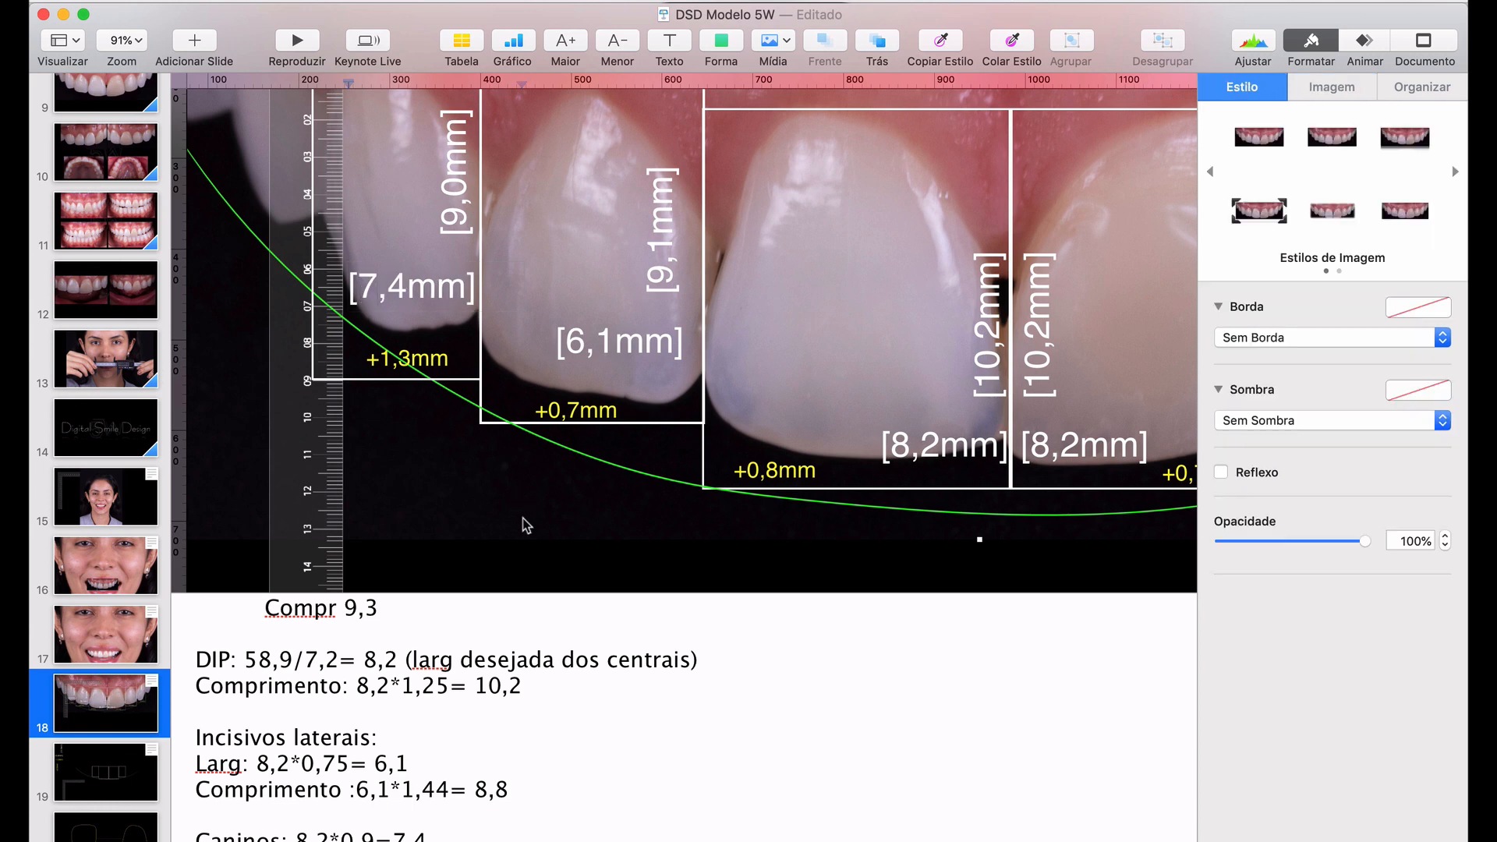
key(shift+super+0)
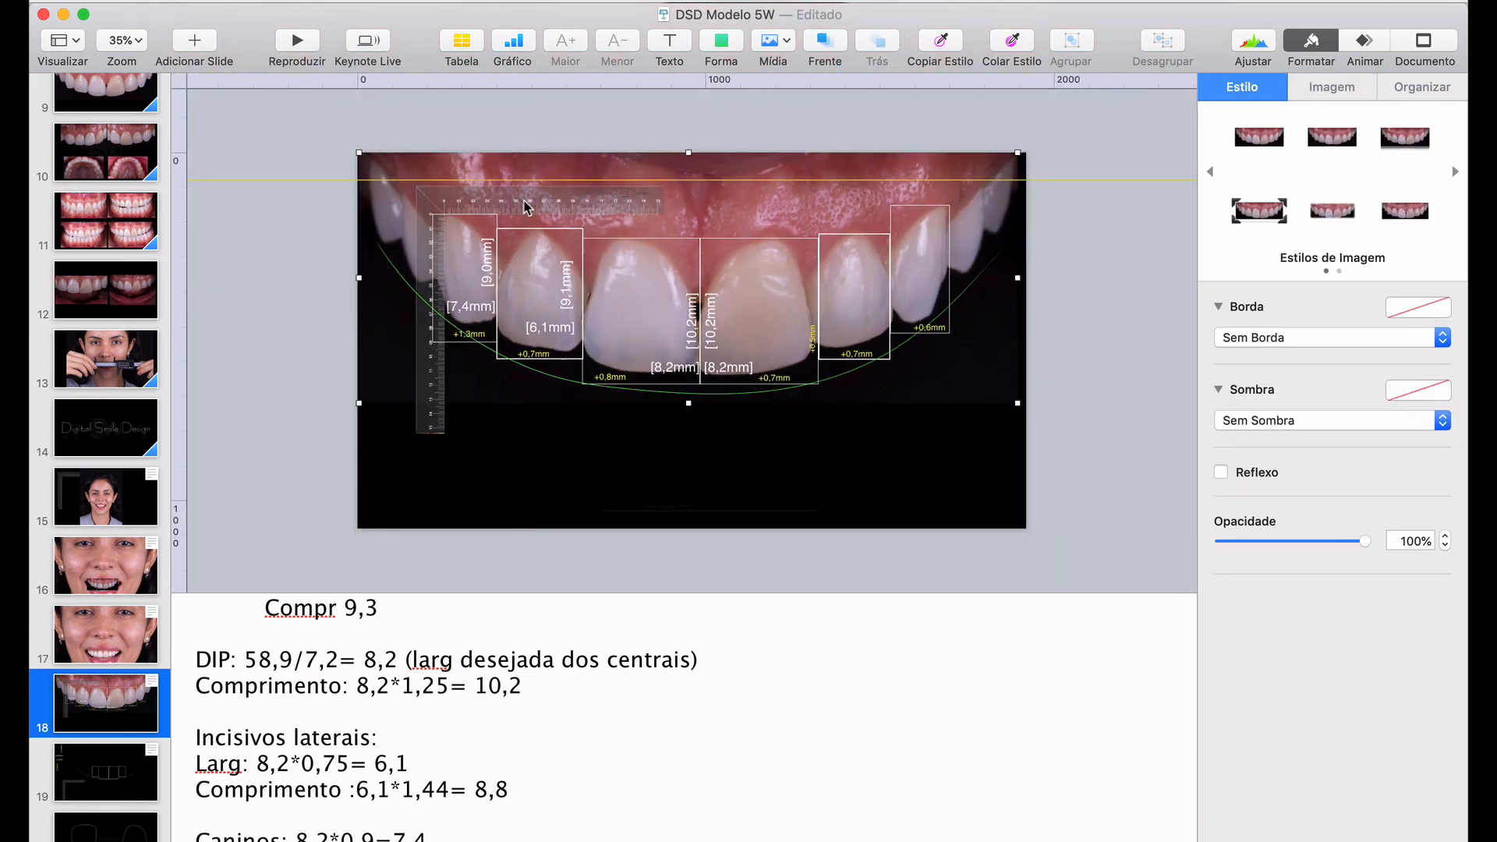
Measure the height of the opposite lateral incisor's rectangle, the one without labels, with the ruler
drag(526, 207, 906, 218)
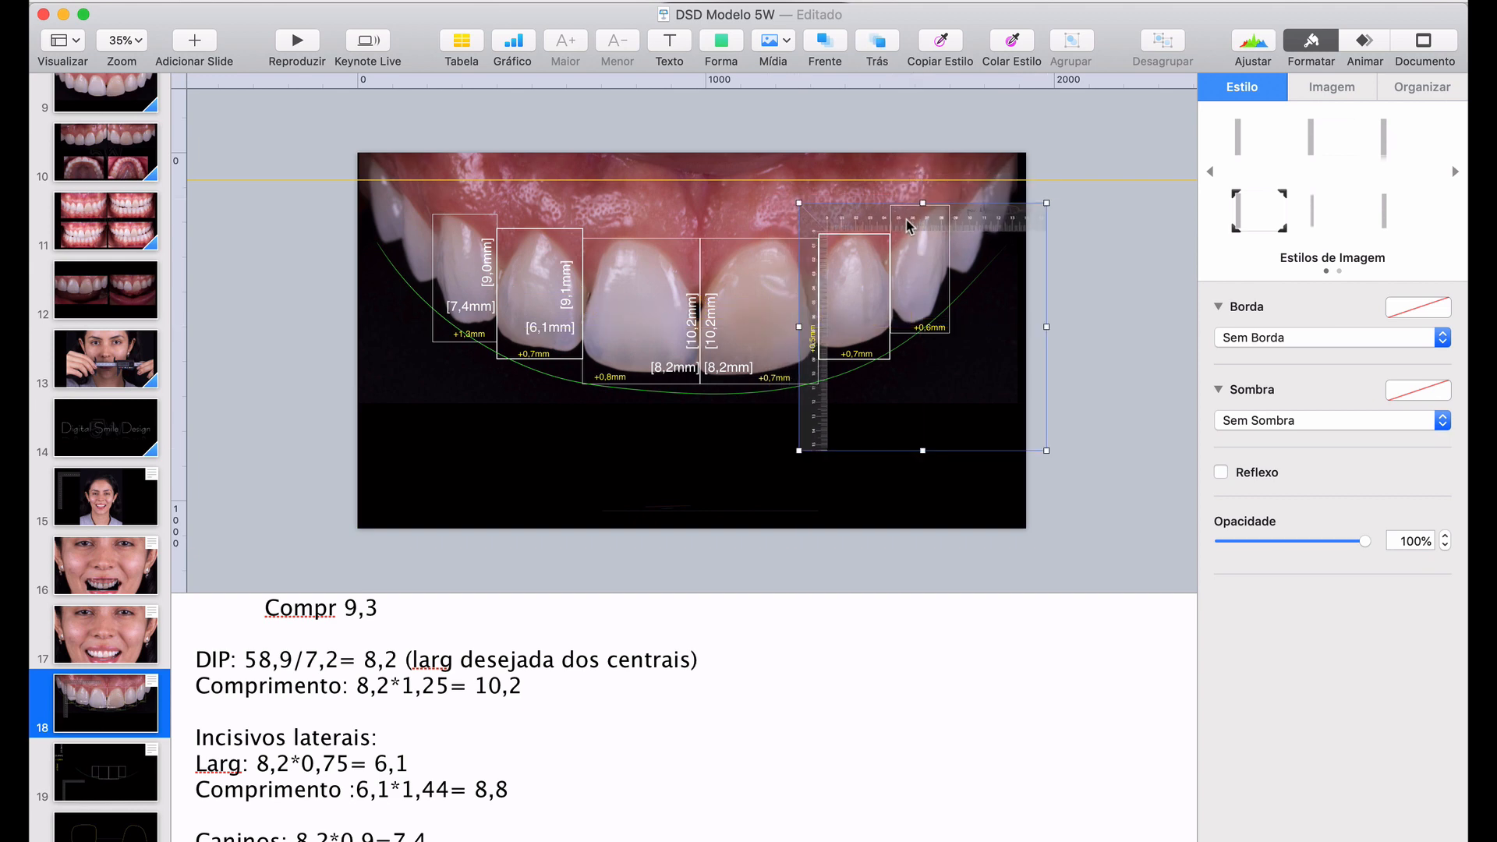
scroll(858, 289, up, 3)
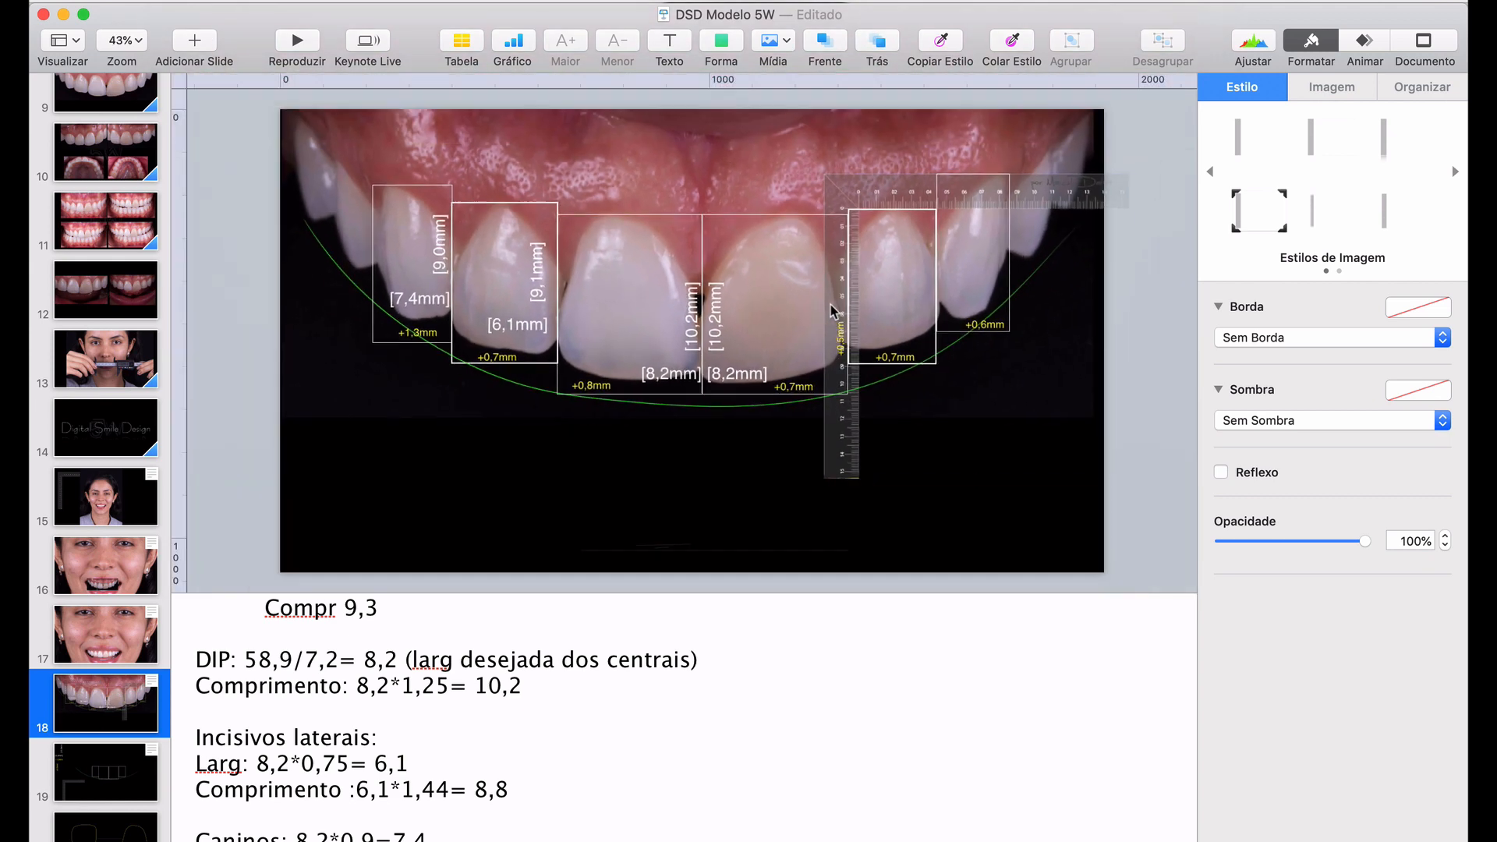
scroll(835, 311, up, 3)
scroll(793, 343, up, 3)
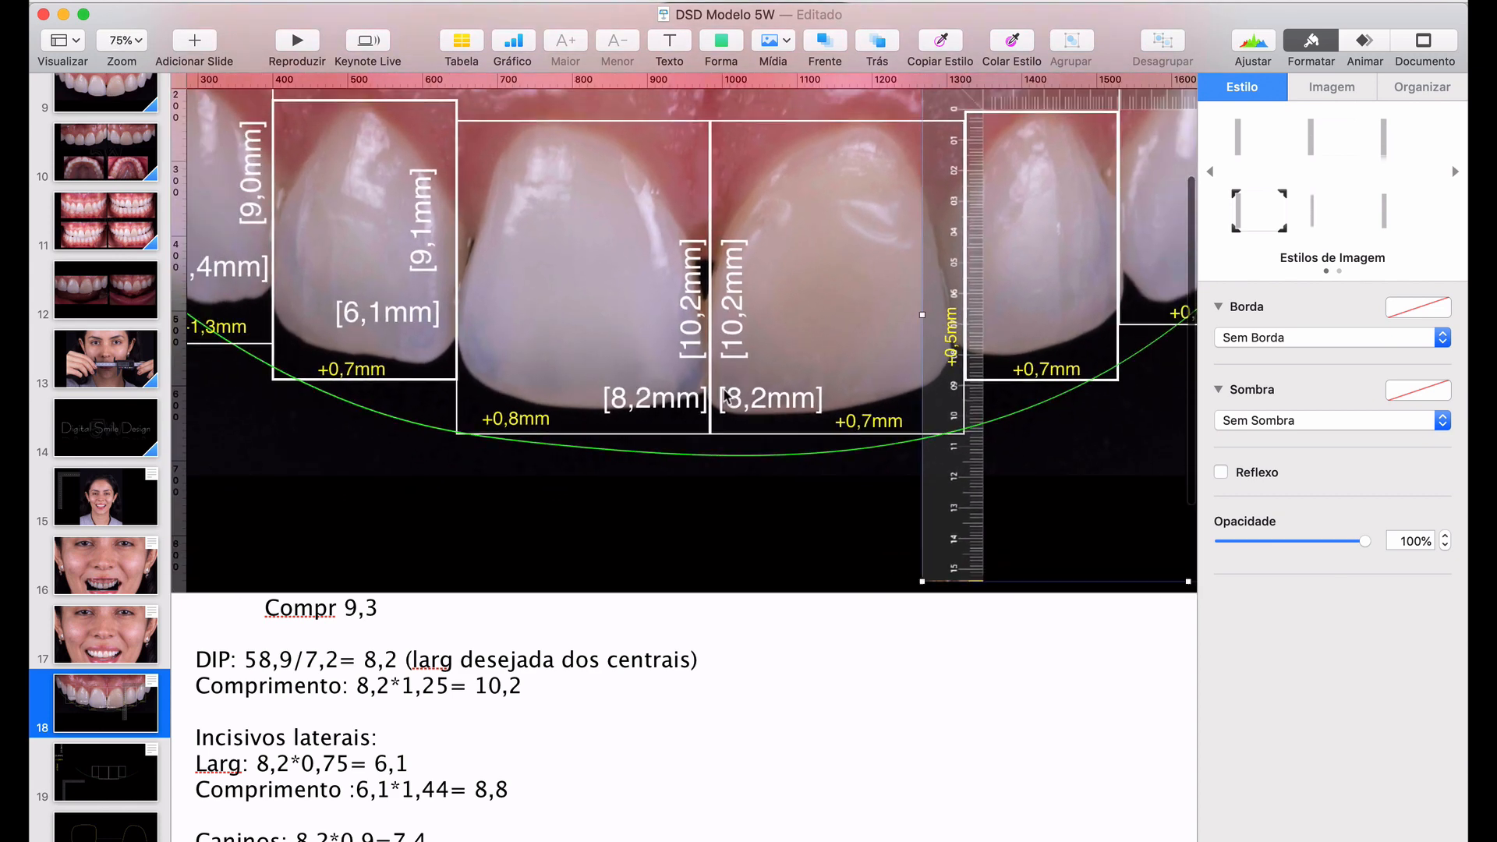
scroll(731, 386, right, 2)
scroll(965, 347, up, 5)
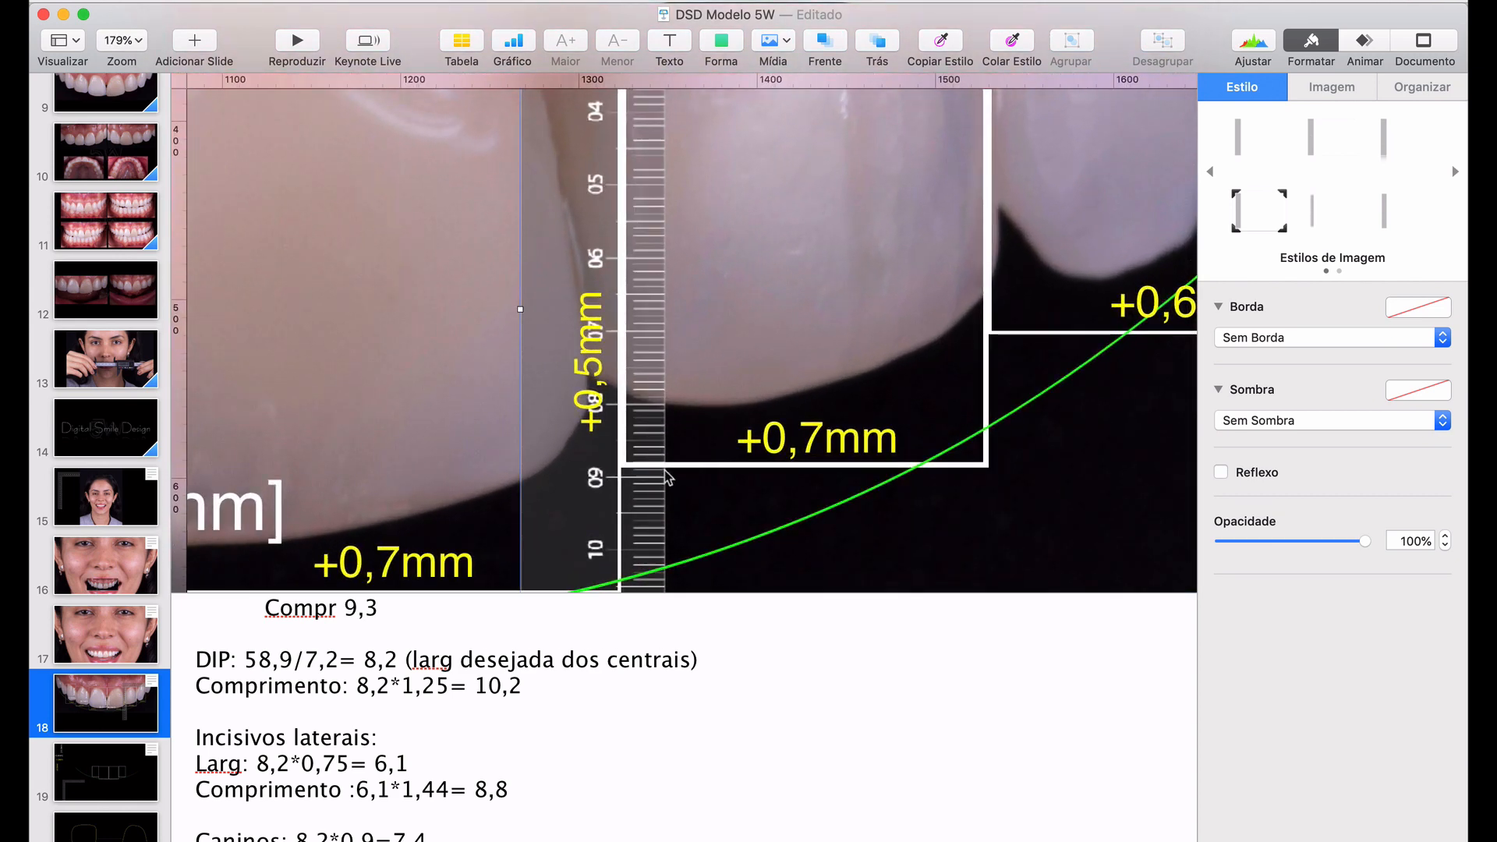
scroll(663, 475, left, 4)
scroll(663, 476, down, 3)
scroll(664, 476, up, 2)
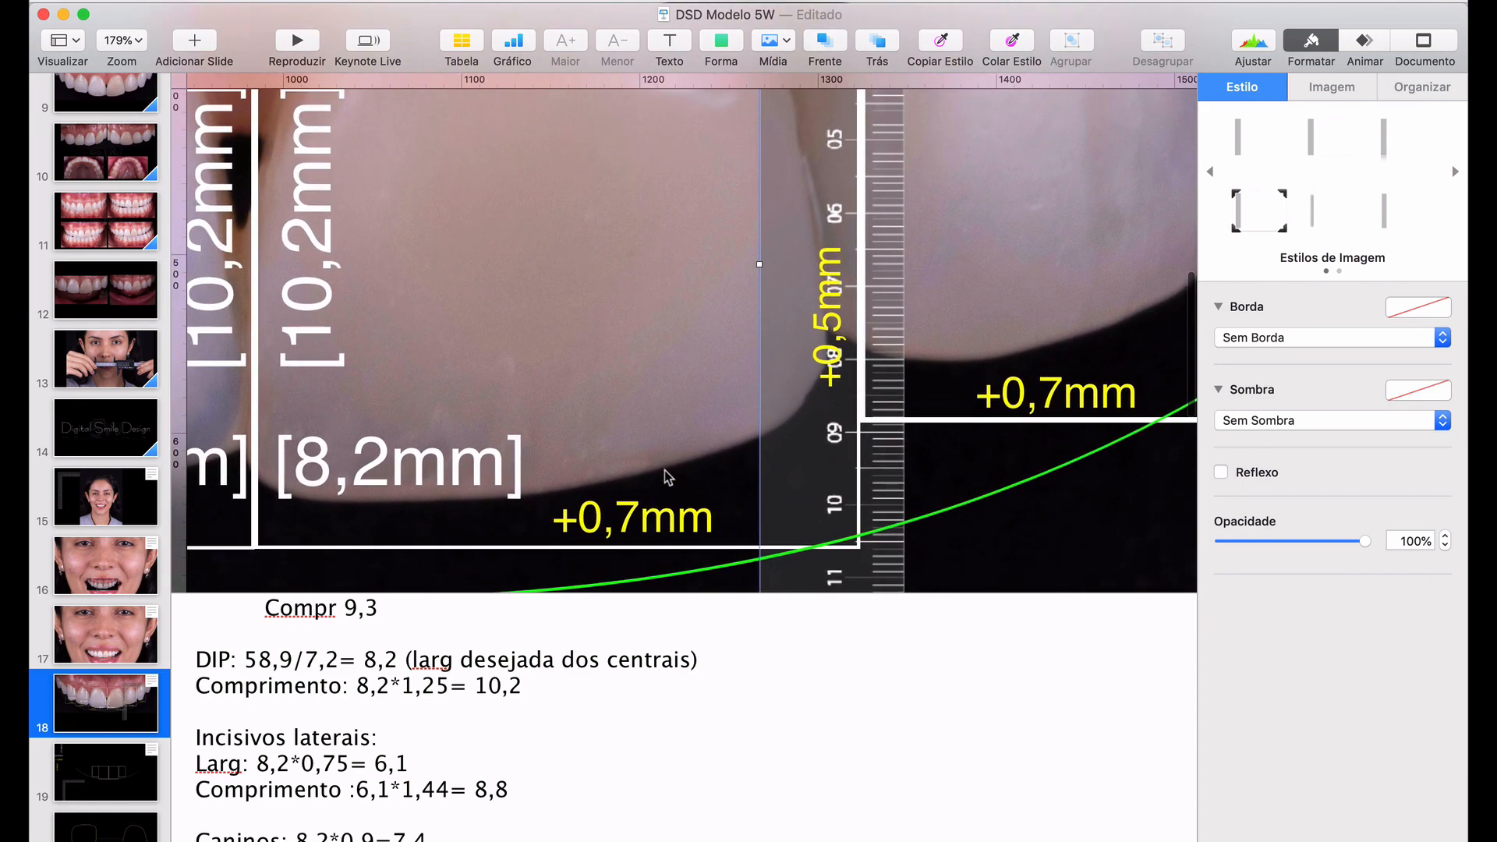
scroll(666, 477, down, 5)
scroll(667, 477, down, 2)
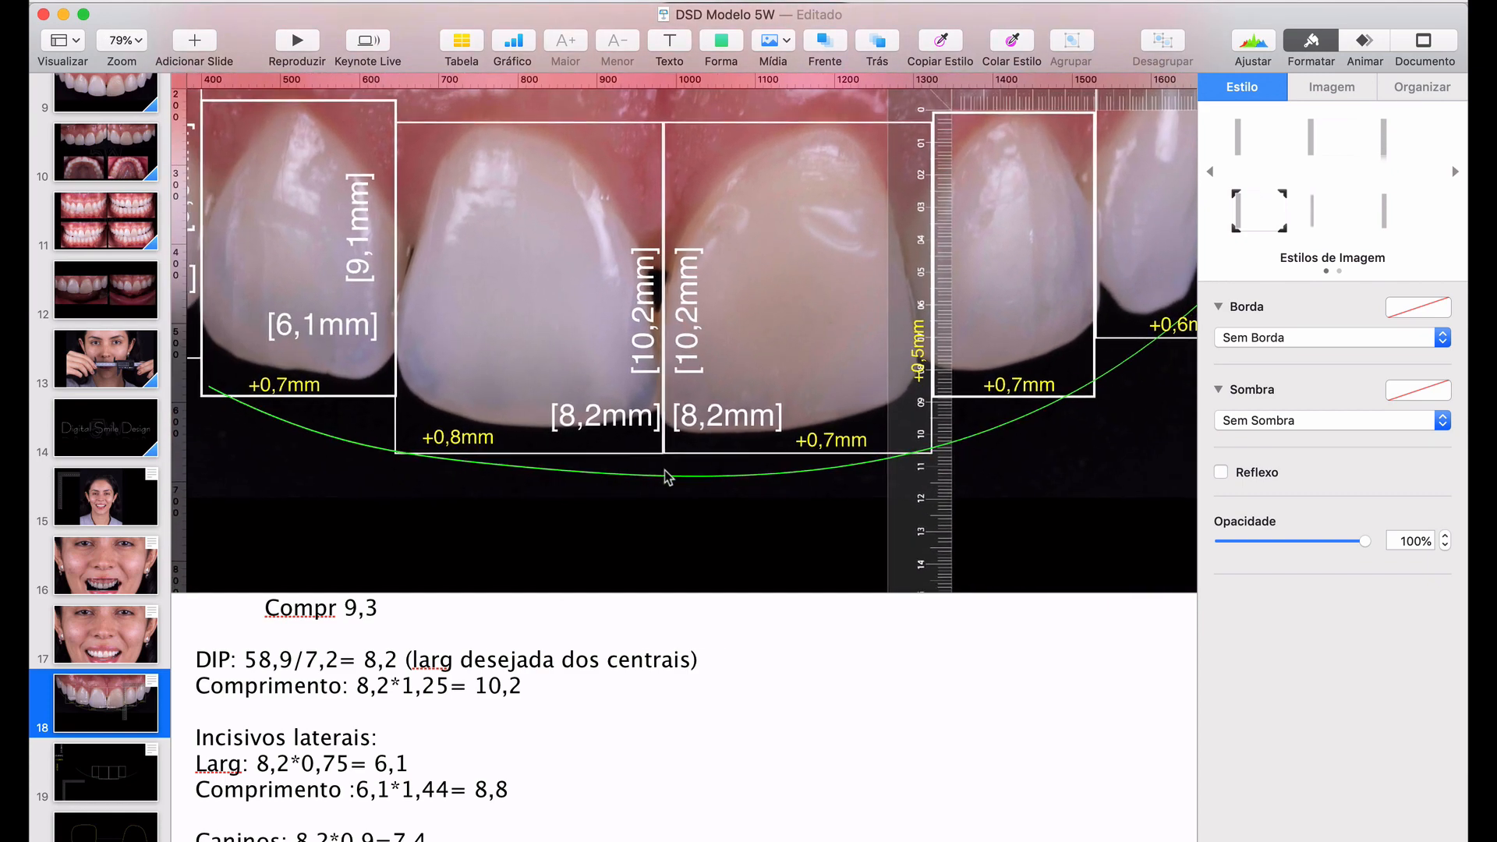
Copy the [9,1mm] length label into the opposite lateral incisor's rectangle and change it to [8,8mm]
click(442, 269)
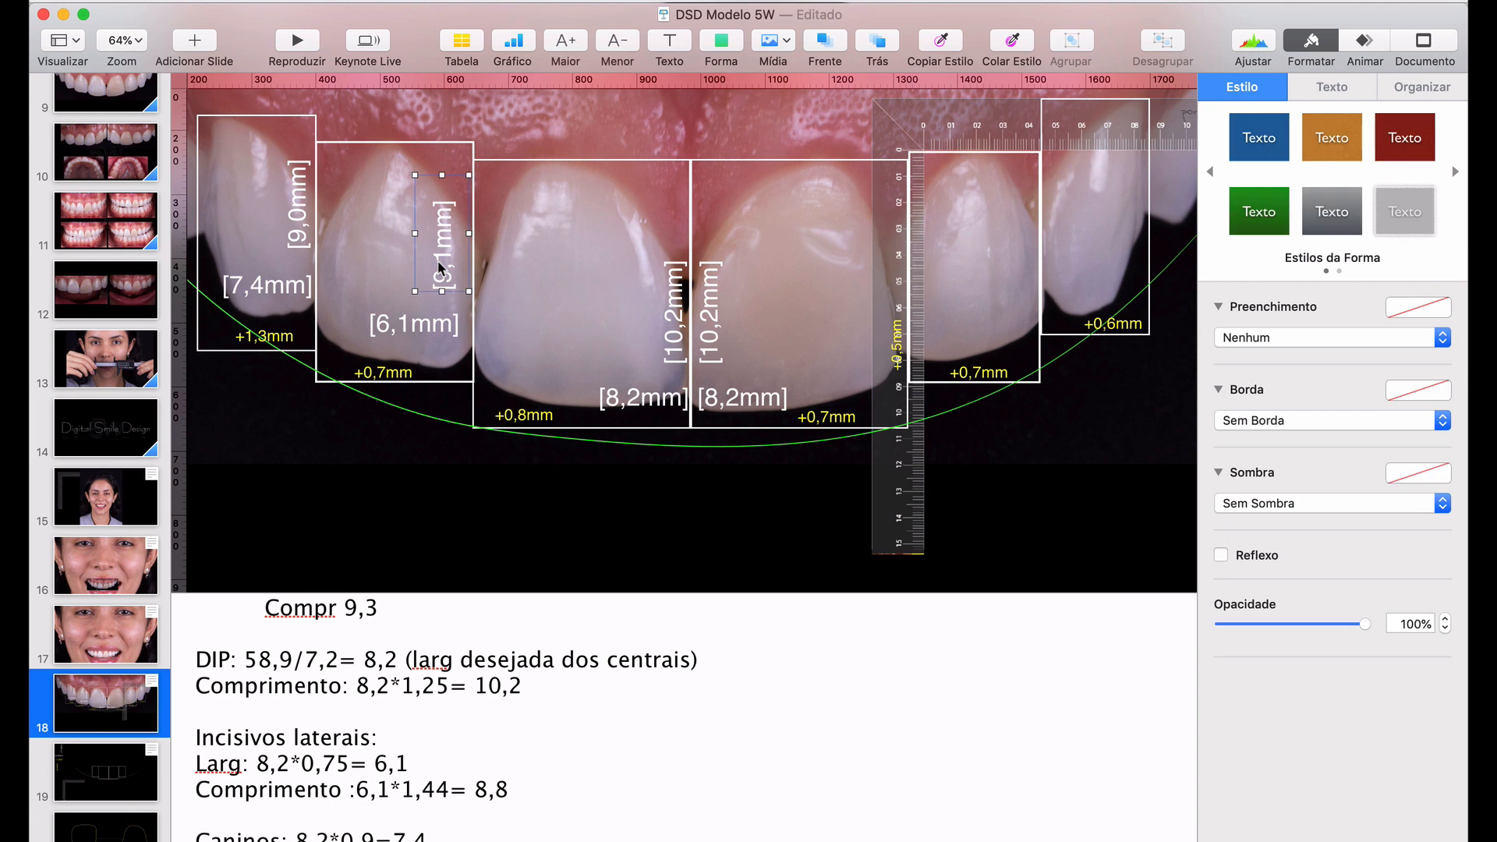
drag(441, 269, 1014, 271)
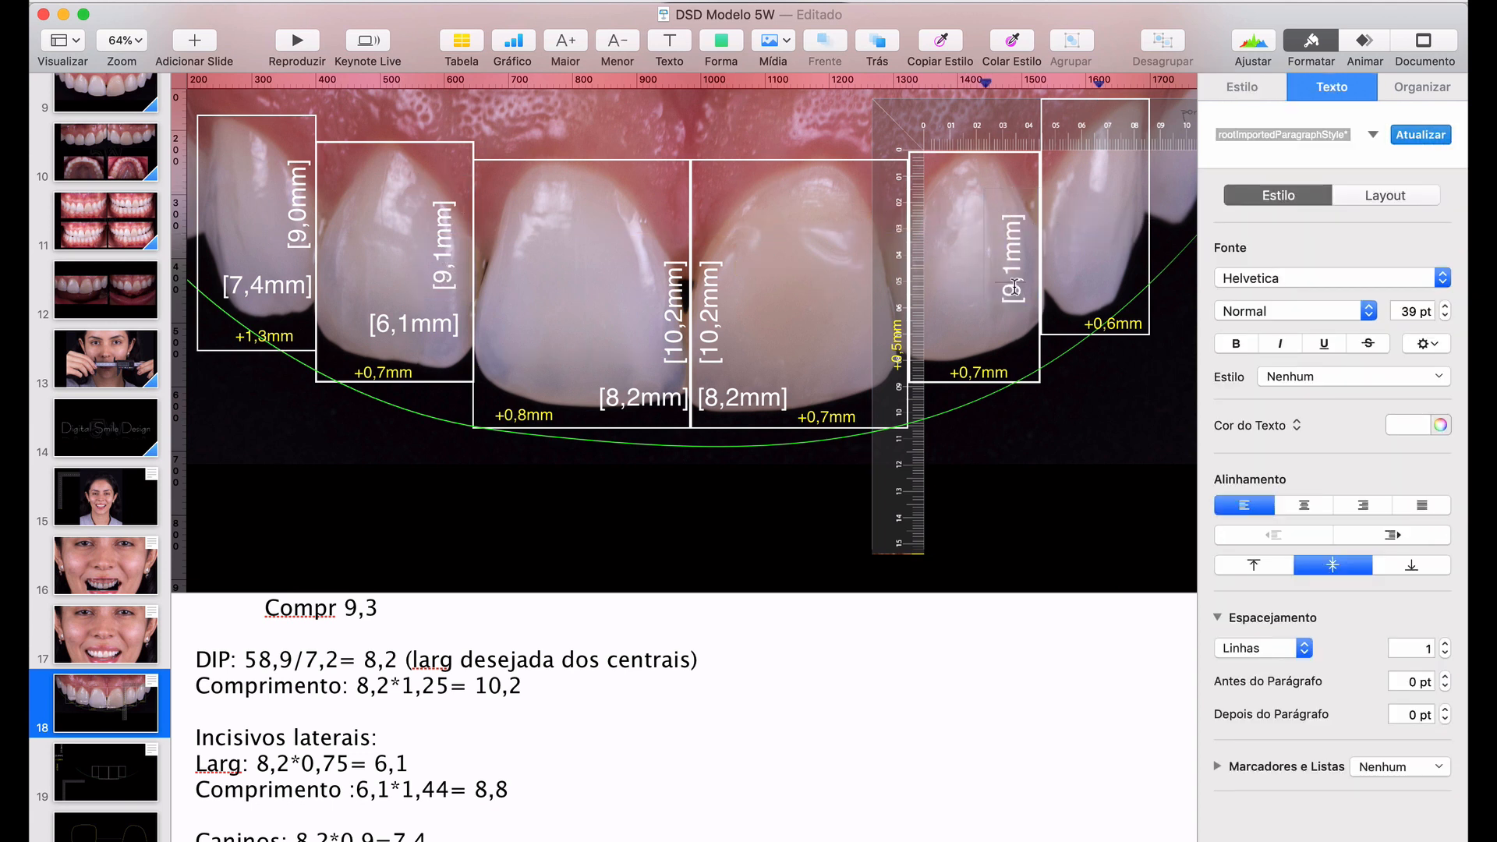
key(BackSpace)
text(8)
key(Right)
key(Right)
key(BackSpace)
text(8)
Copy the [6,1mm] and [7,4mm] width labels into the opposite lateral's and canine's rectangles
click(419, 323)
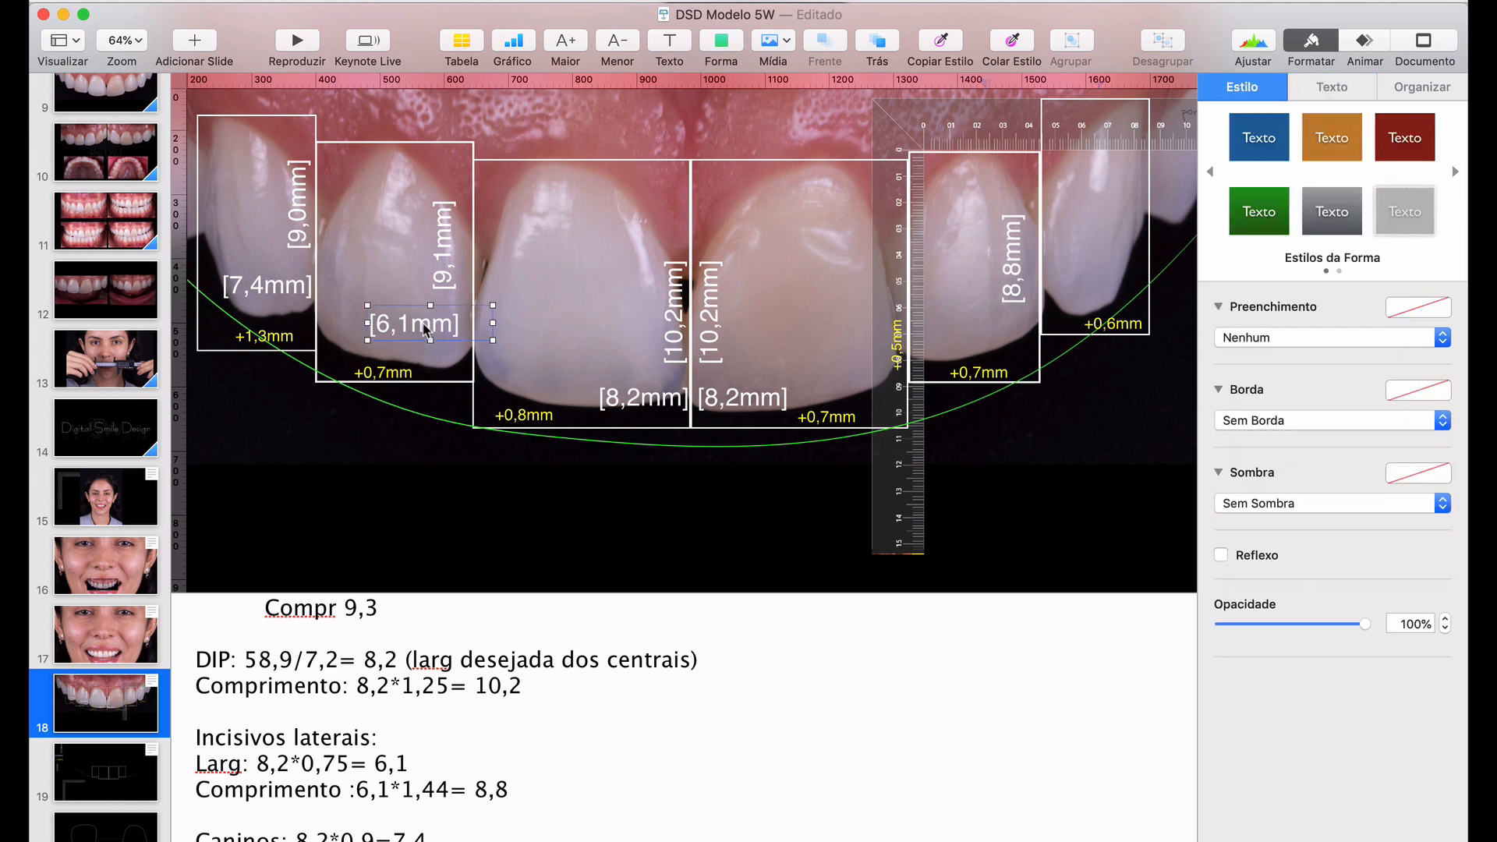
drag(419, 322, 994, 335)
click(290, 303)
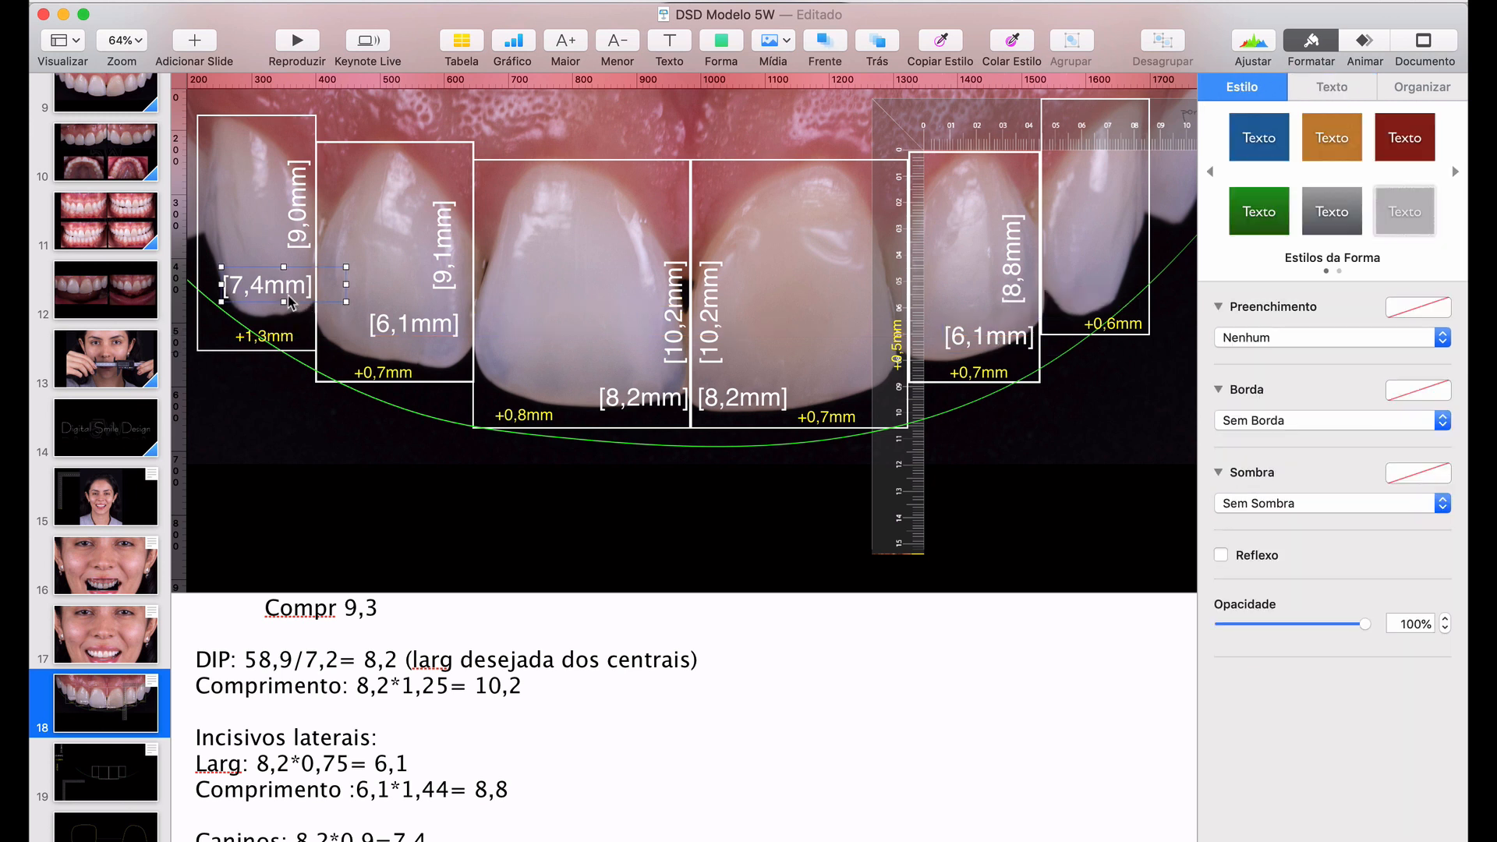
drag(290, 302, 1127, 303)
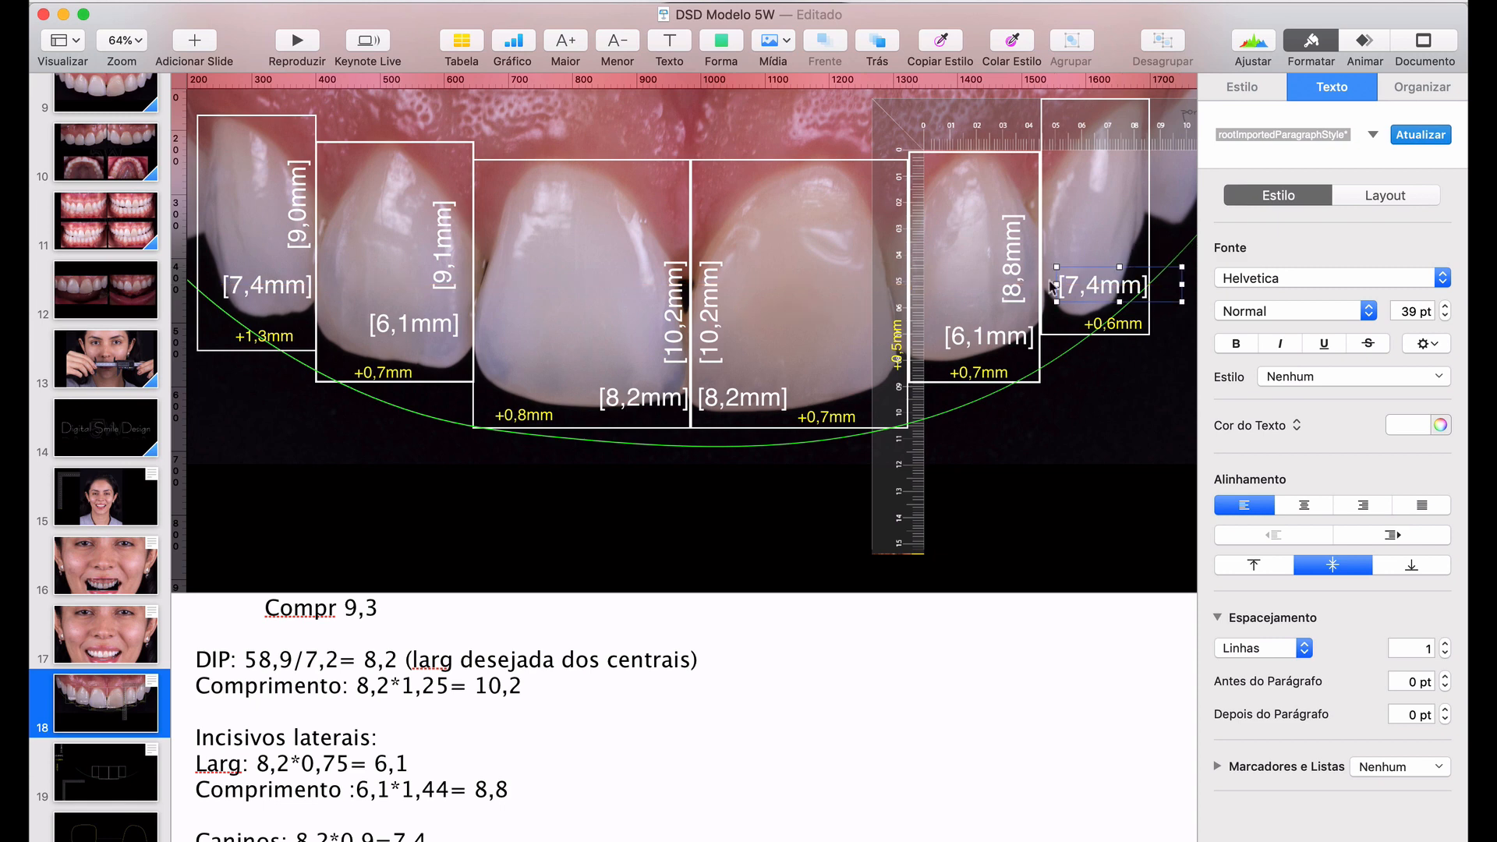
Duplicate the [8,8mm] length label and place the copy in the adjacent canine's rectangle
click(1016, 262)
key(super+d)
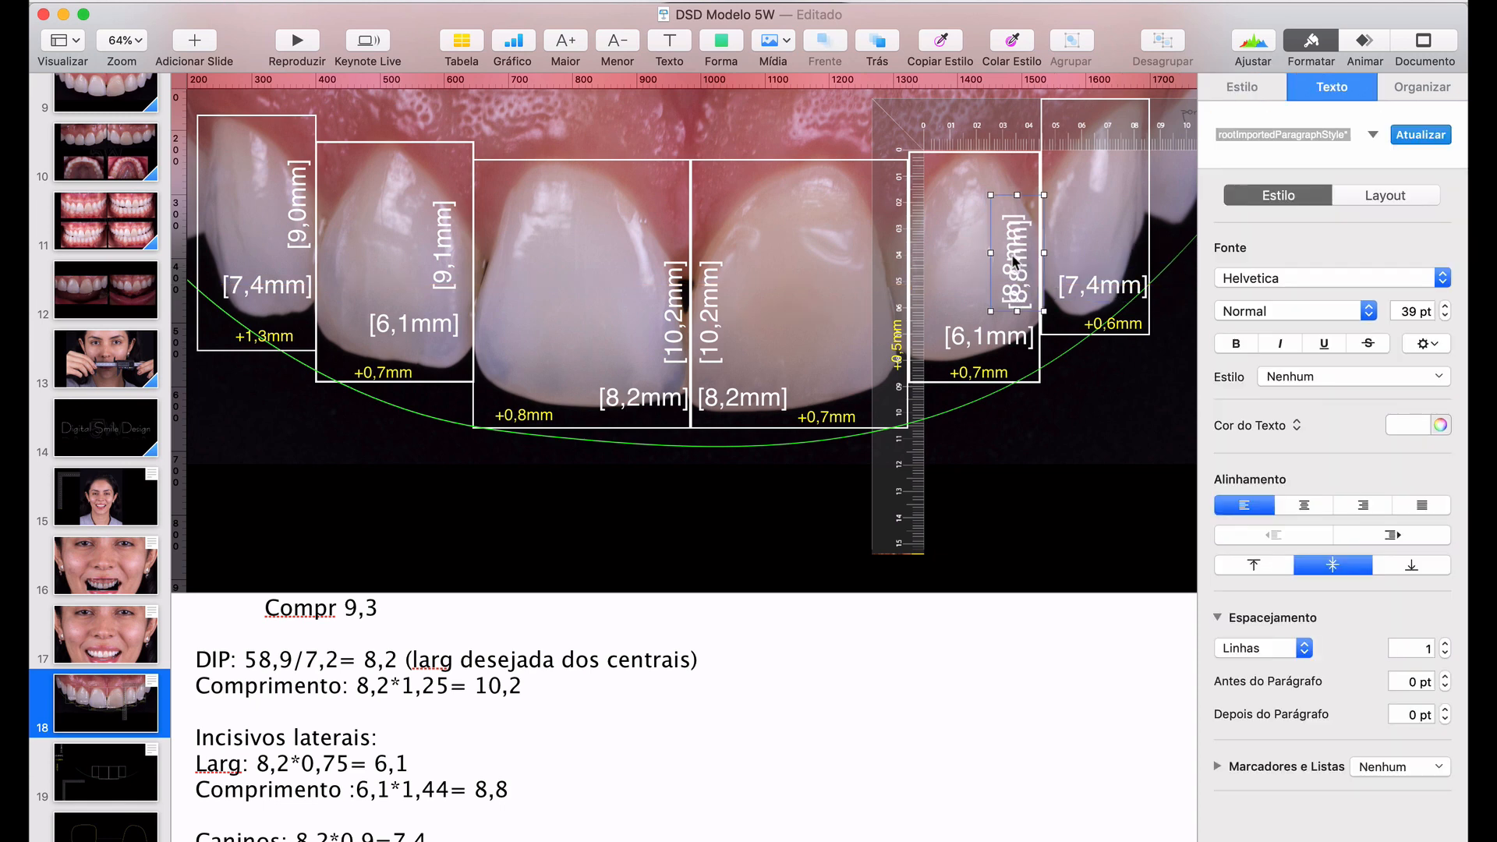
drag(1015, 261, 1120, 195)
Measure that canine's rectangle height with the ruler and change its copied length label to [9,0mm]
drag(1034, 123, 1177, 165)
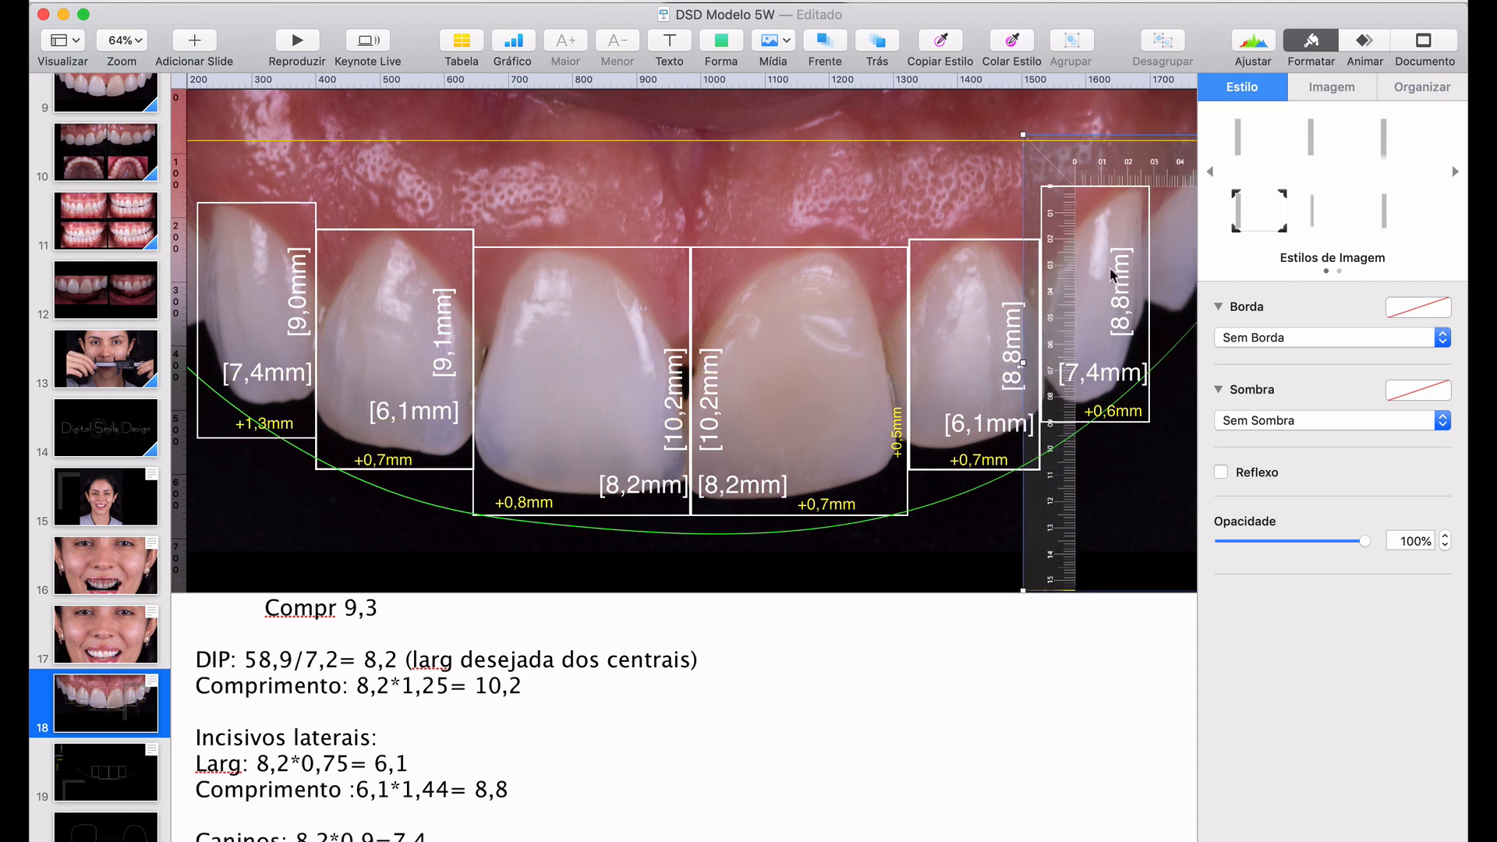
scroll(1100, 296, up, 5)
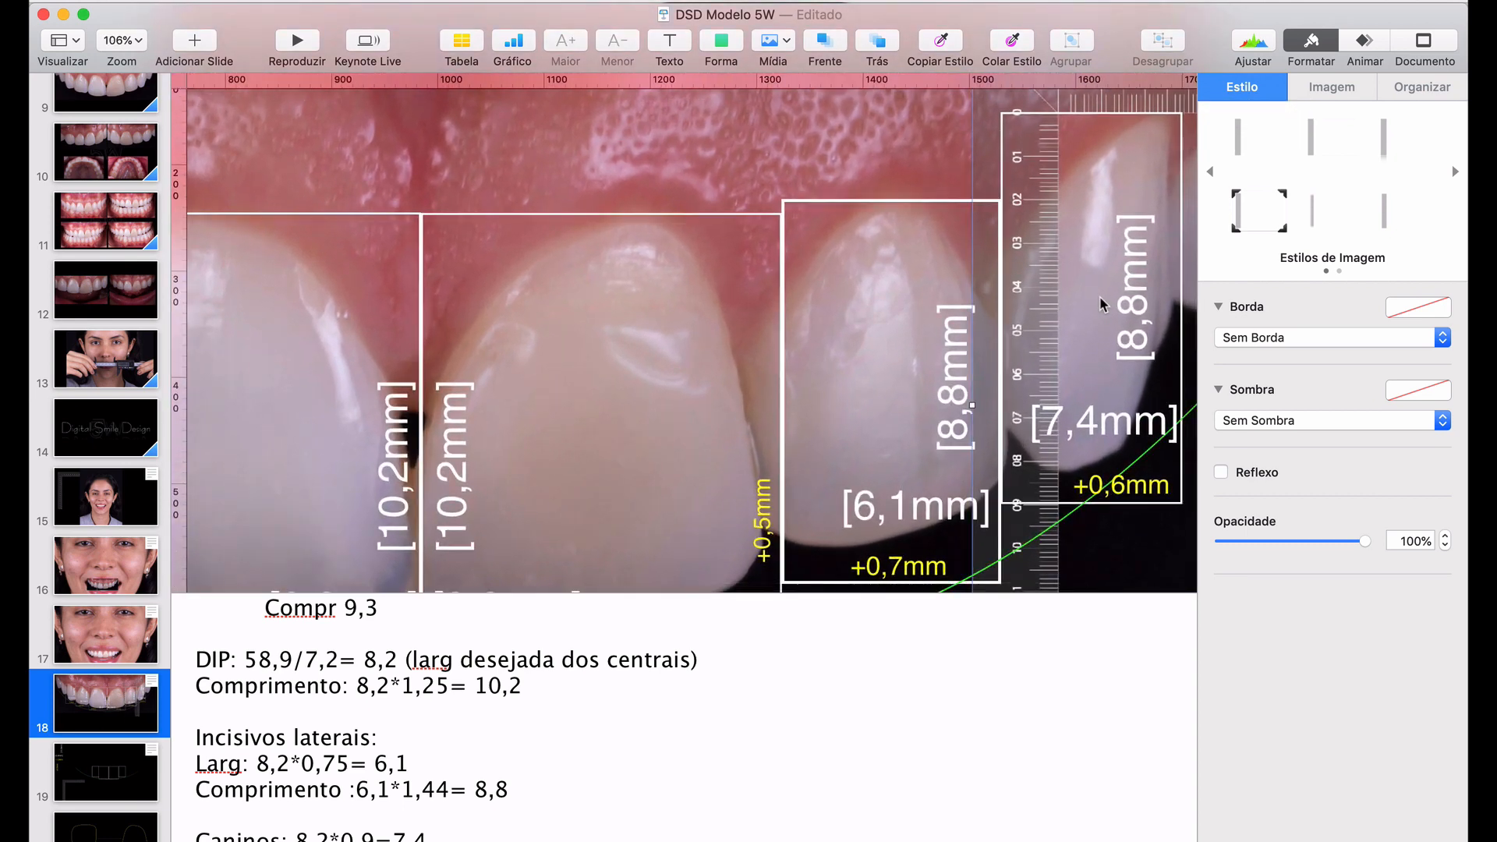
click(1137, 313)
click(1136, 309)
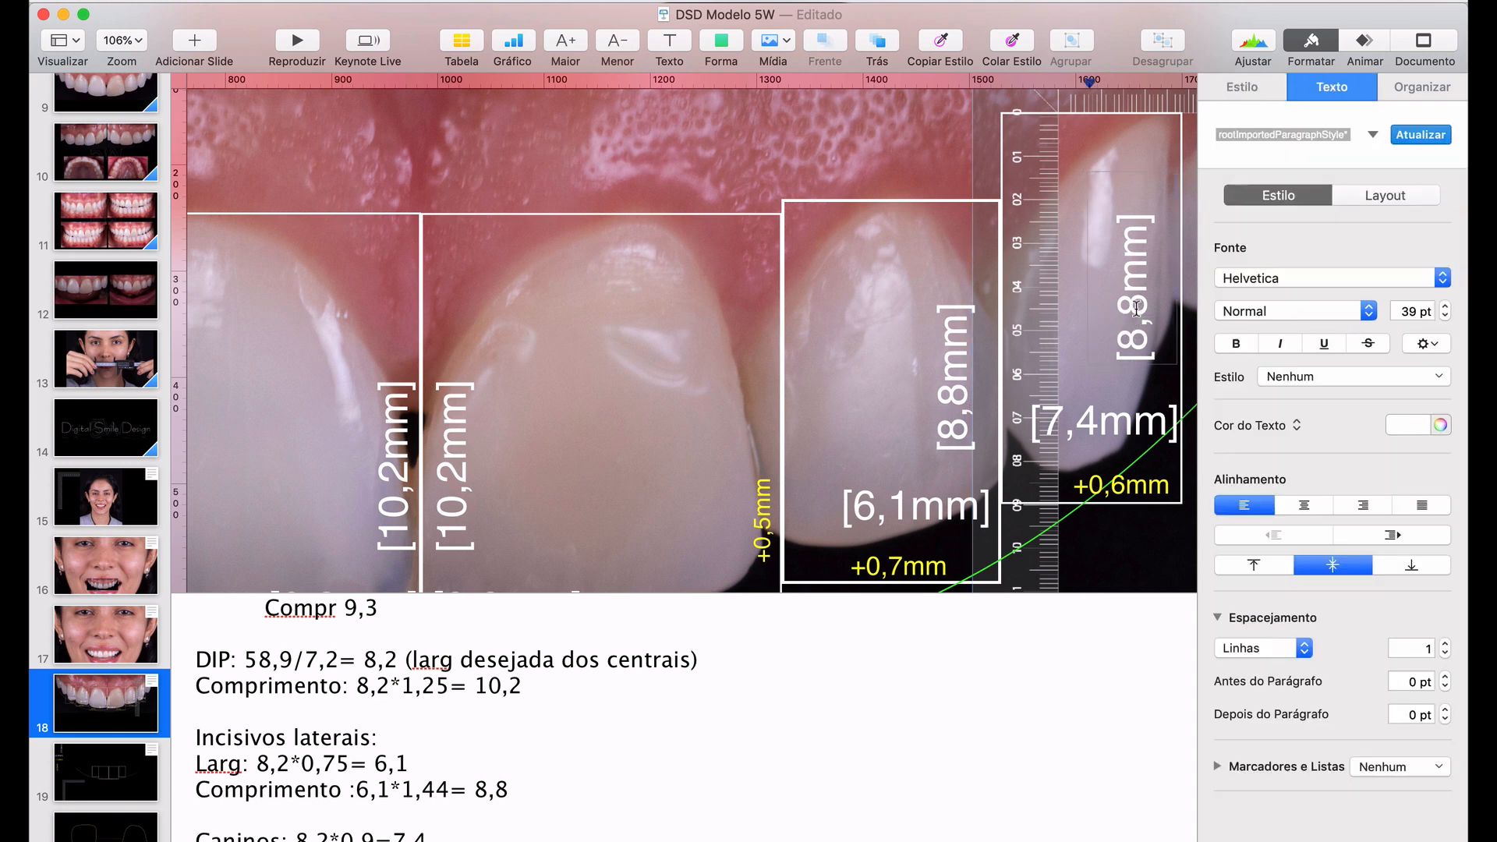
key(Delete)
text(0)
key(BackSpace)
text(9)
click(856, 104)
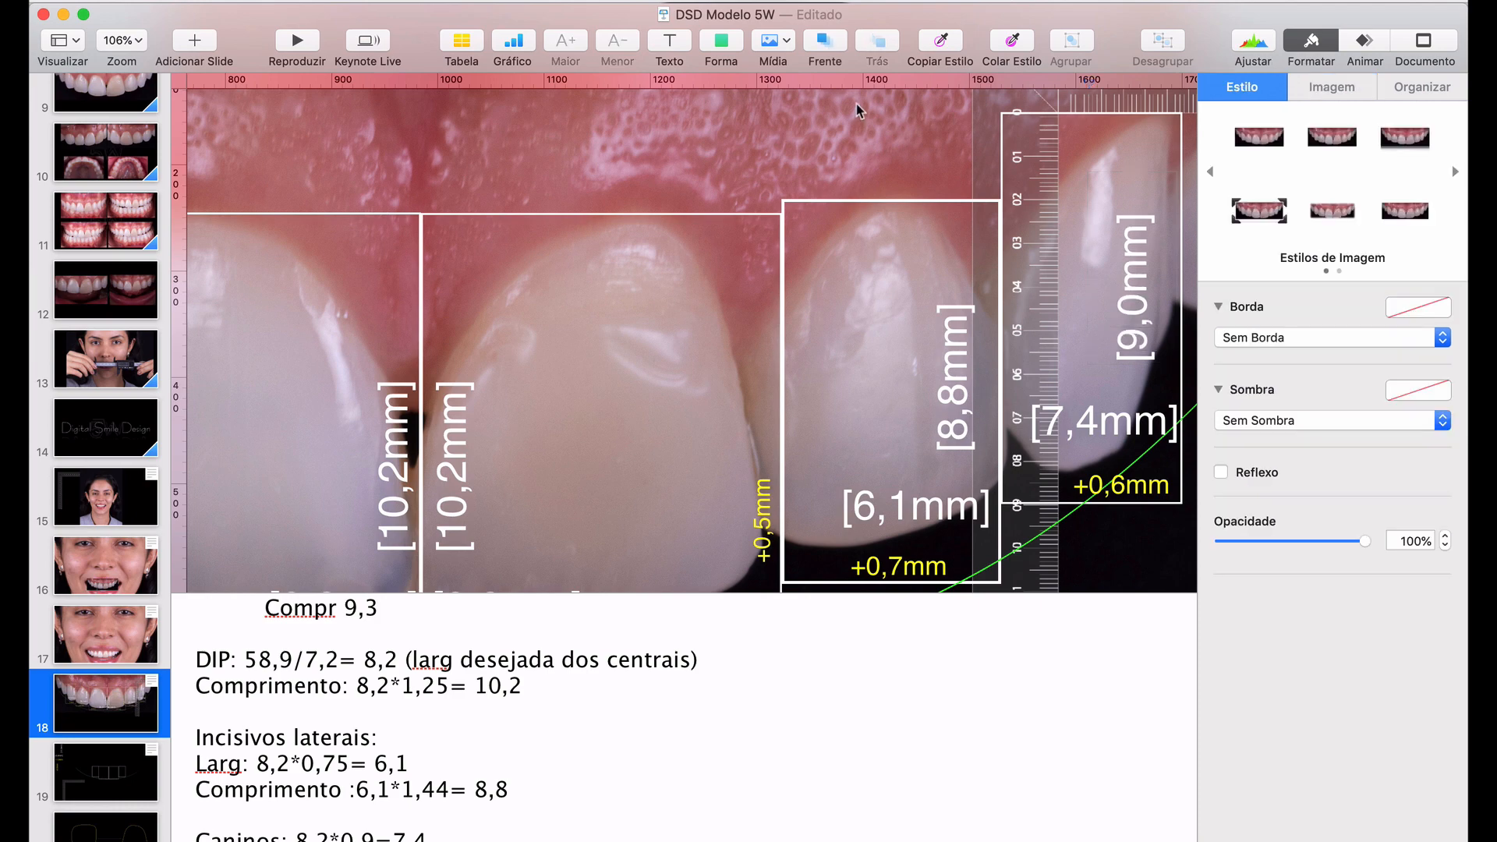
Park the ruler near the slide's upper-left corner and remove the horizontal guide above the teeth
scroll(857, 105, down, 5)
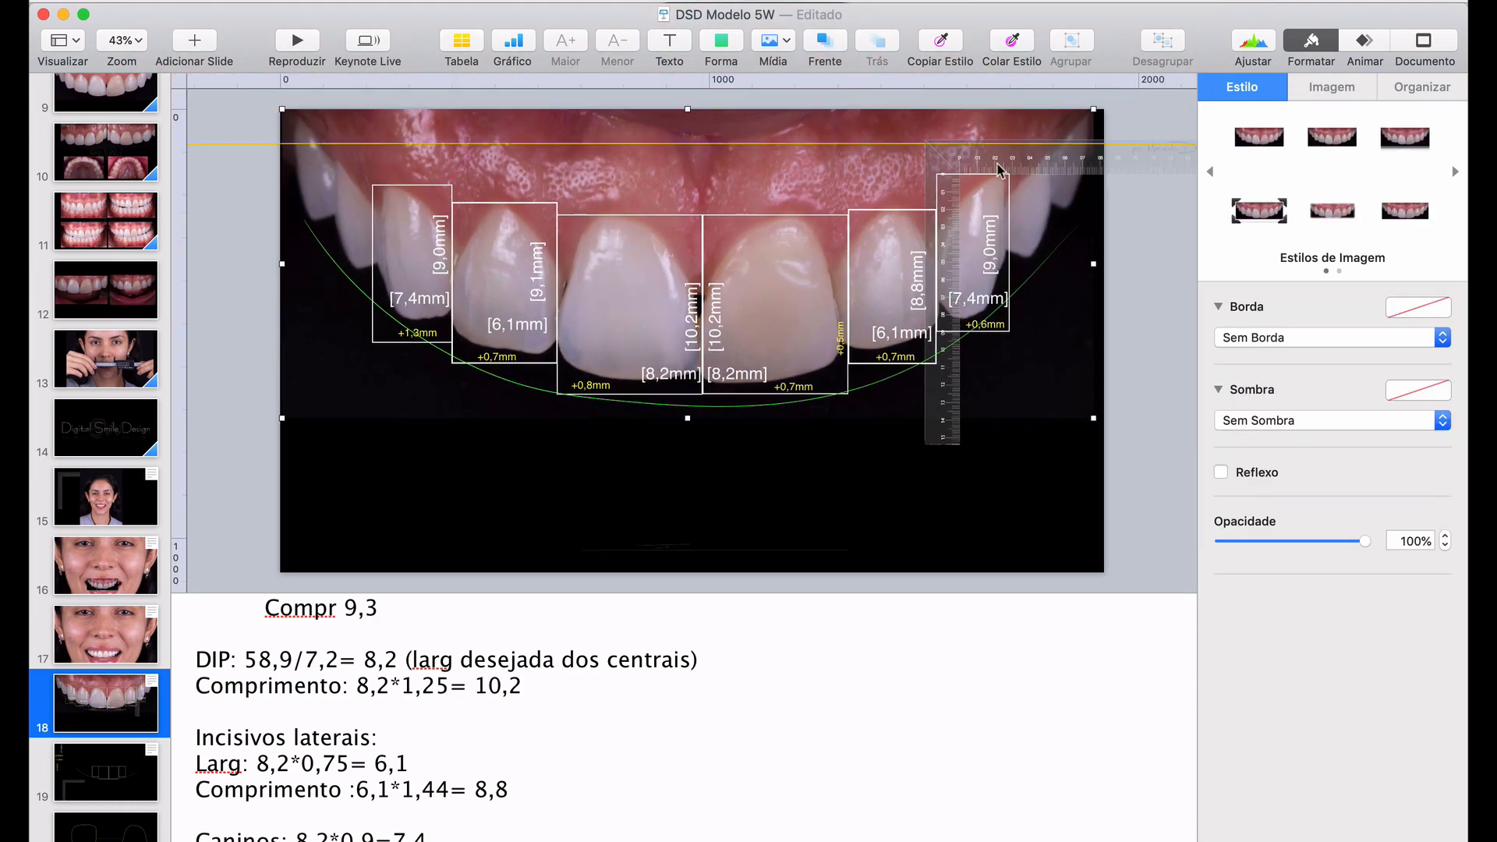
drag(1024, 160, 411, 146)
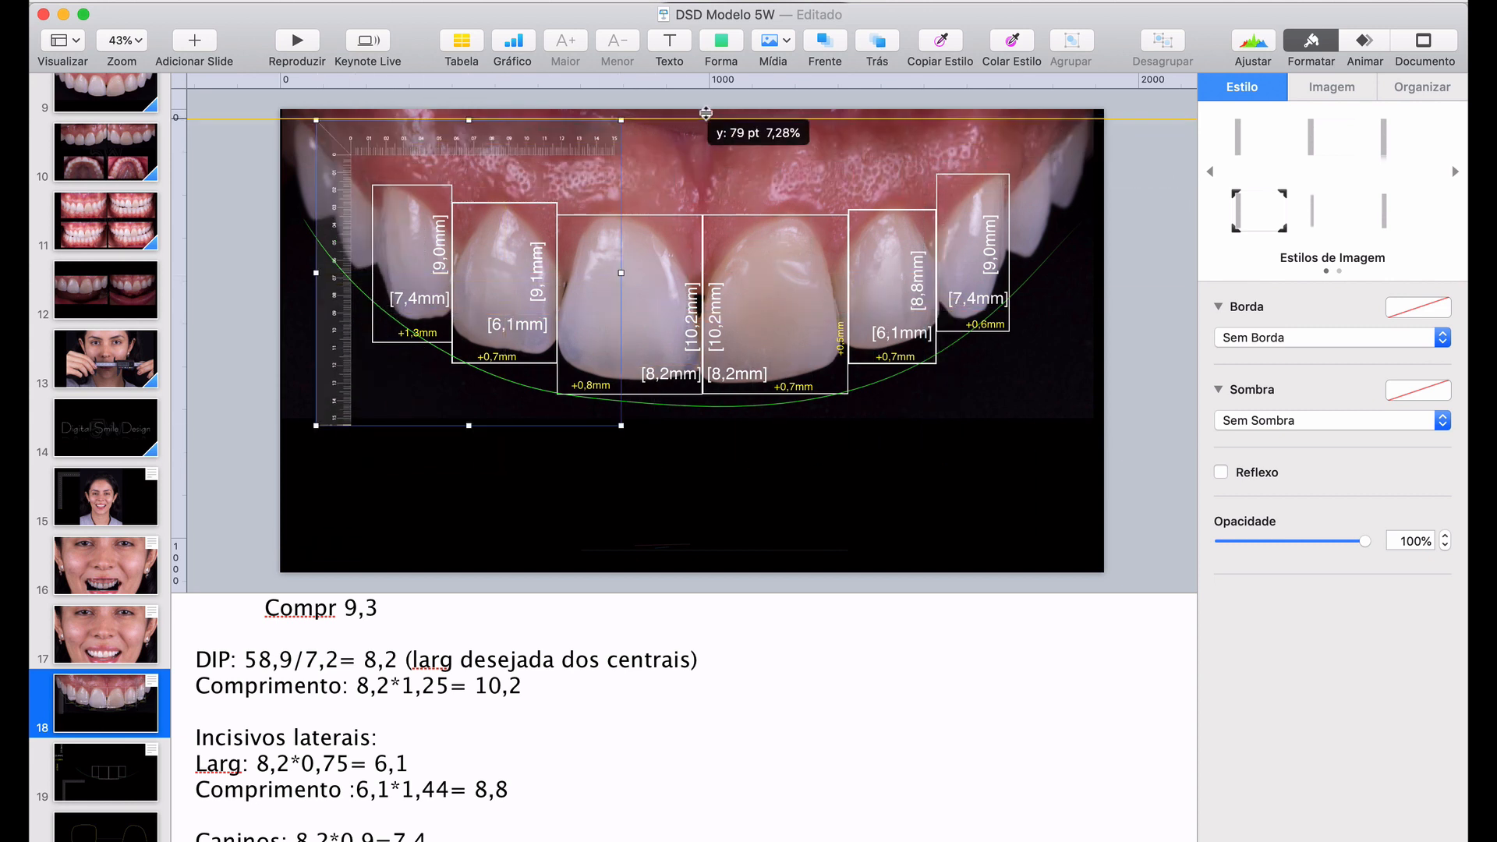
click(778, 471)
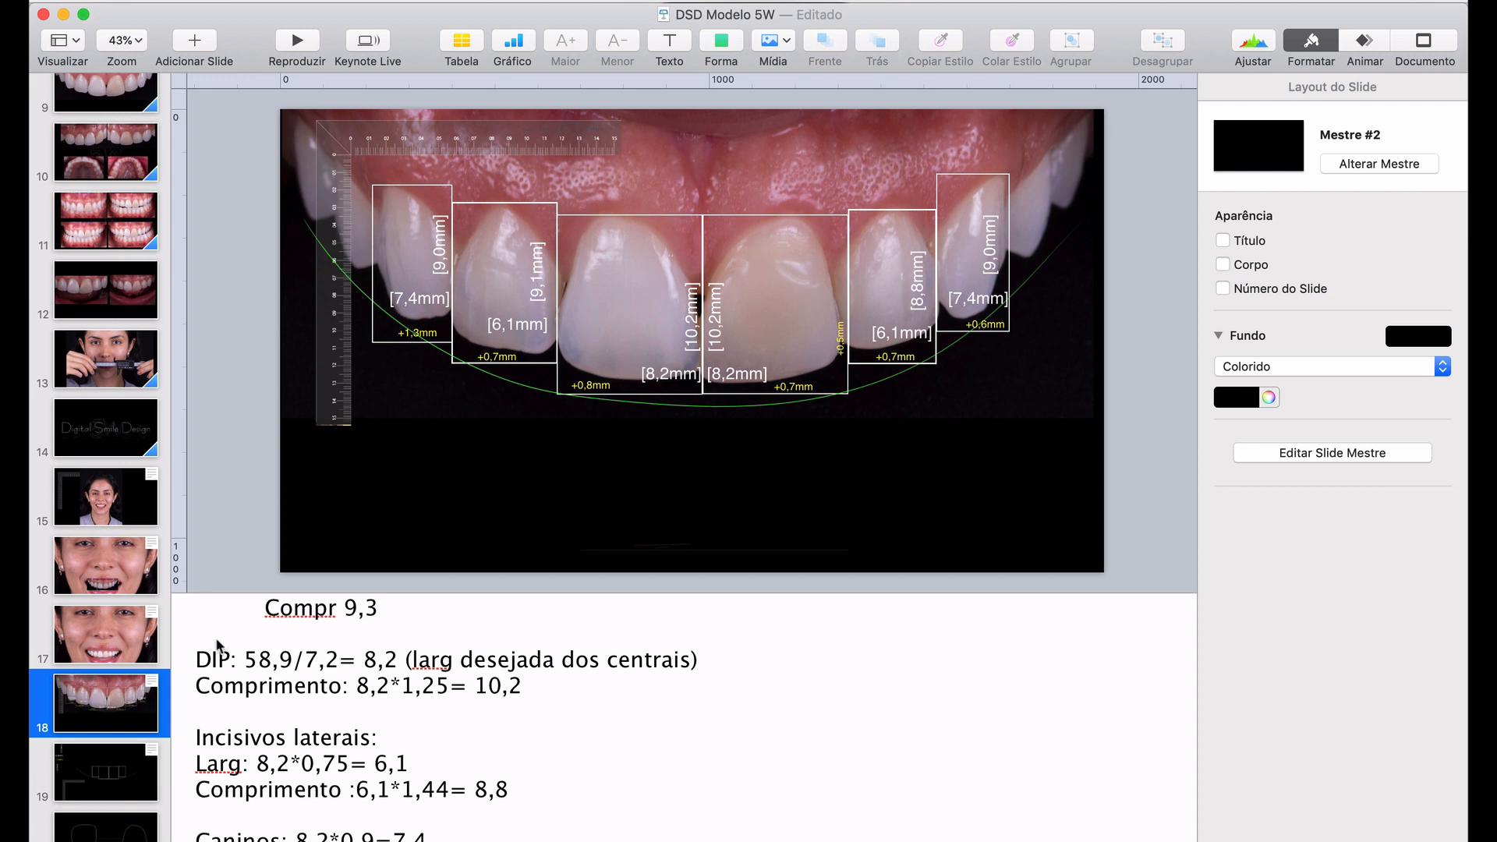
Duplicate slide 18 and delete the black template slide with the four empty rectangles and smile curve
click(102, 725)
key(Down)
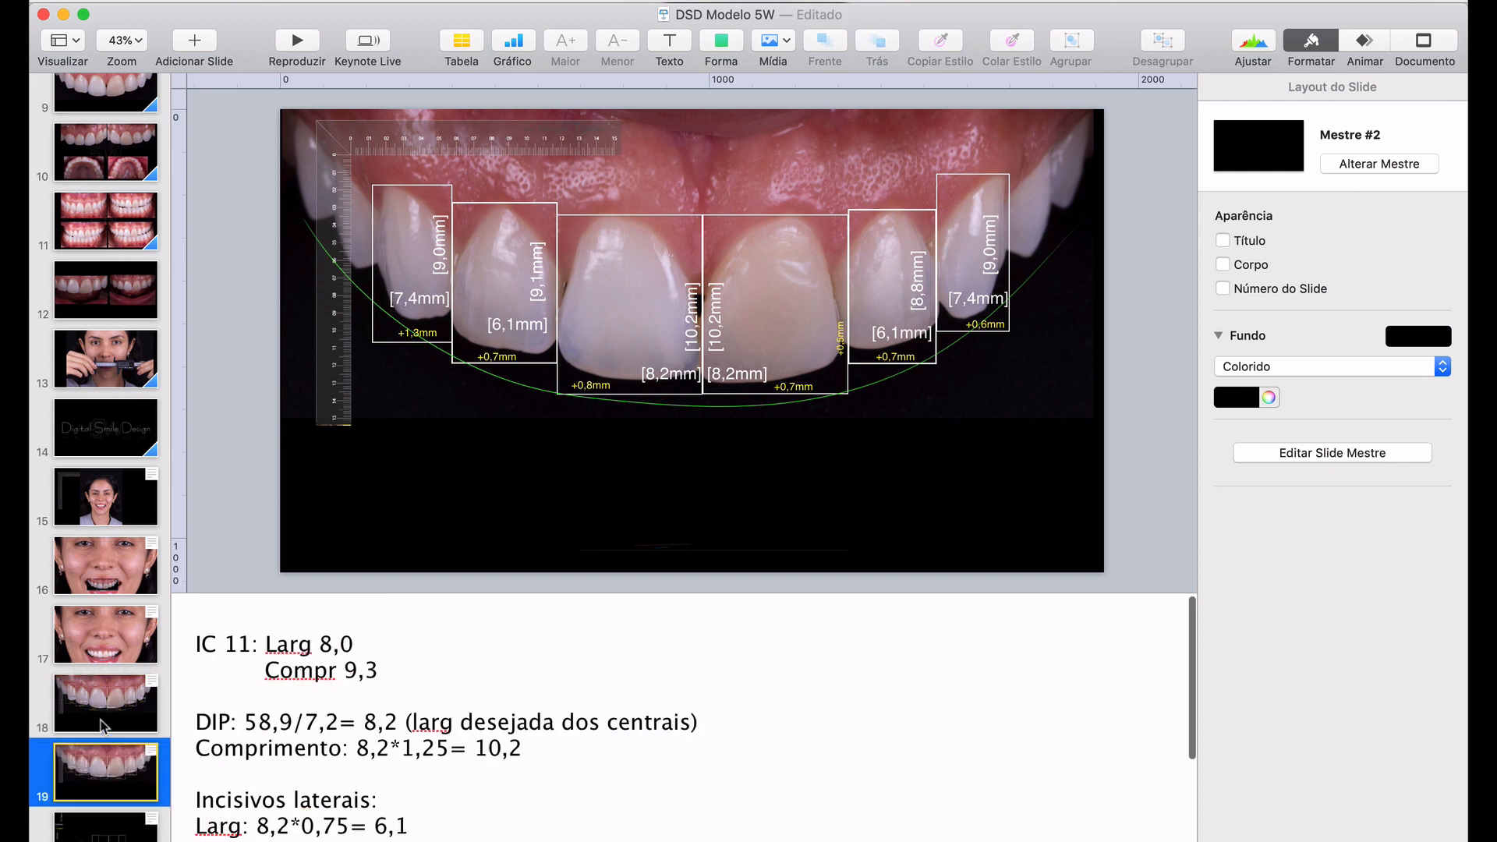
scroll(135, 717, down, 3)
click(134, 717)
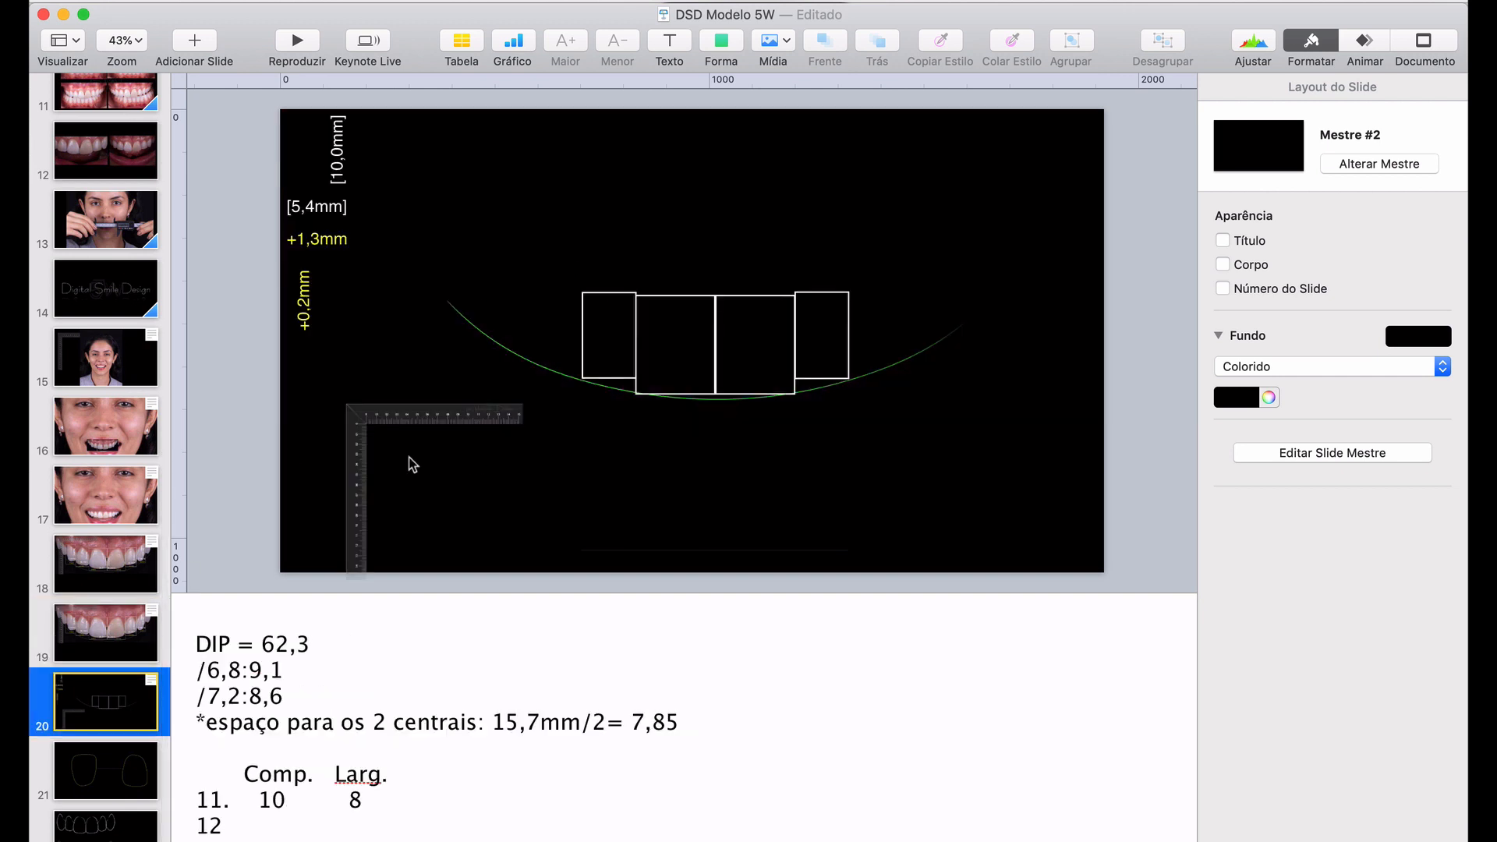
key(Delete)
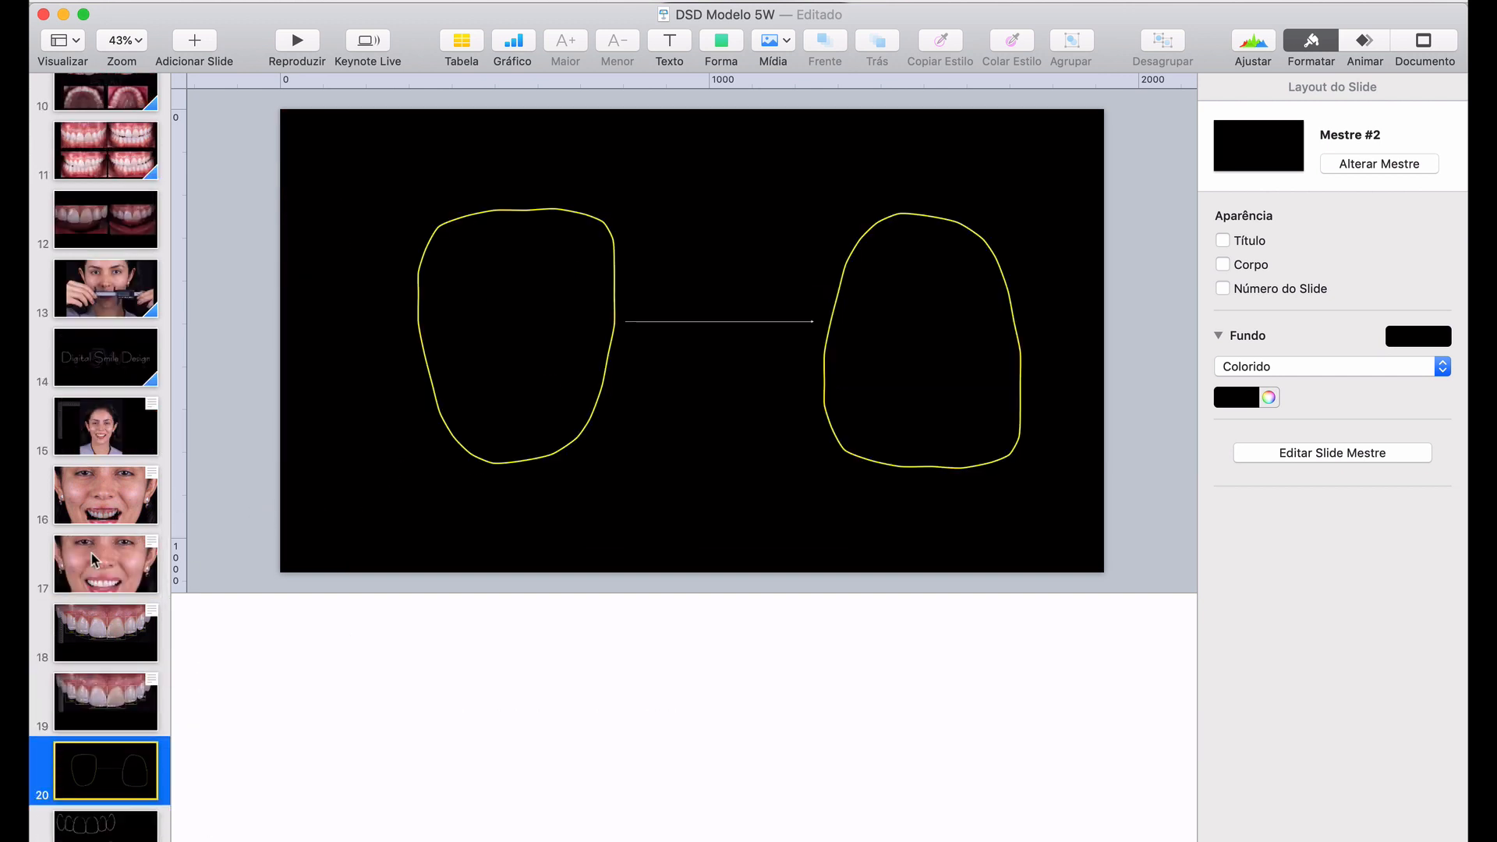
Duplicate the full-face photo slide 15 and move the copy after slide 19
click(117, 427)
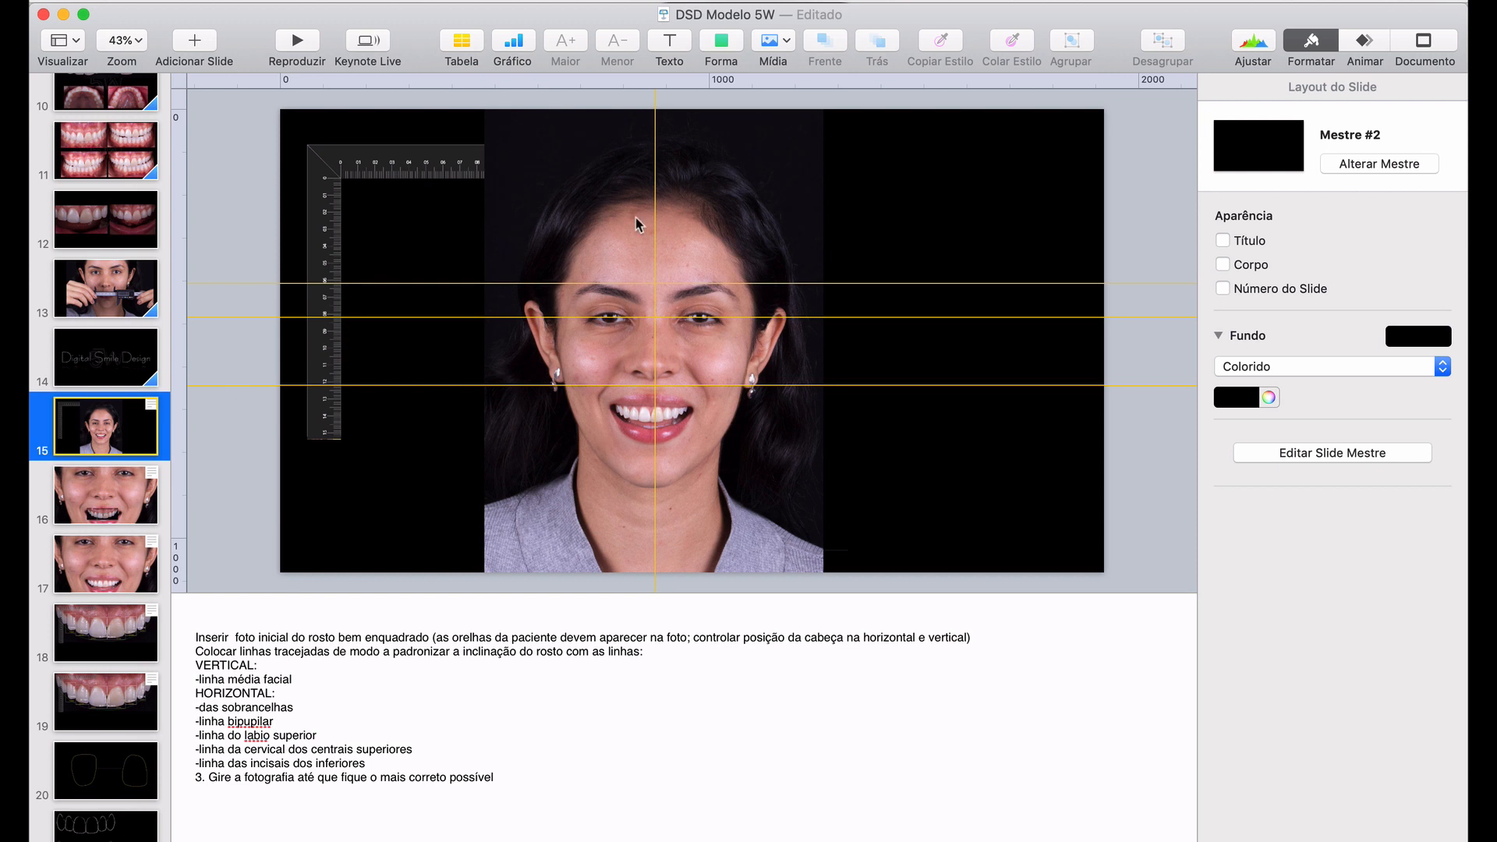
click(634, 224)
click(153, 433)
key(super+d)
drag(119, 497, 133, 827)
Copy the upper row's left central incisor outline from slide 22 and paste it on the face photo slide 20
click(128, 833)
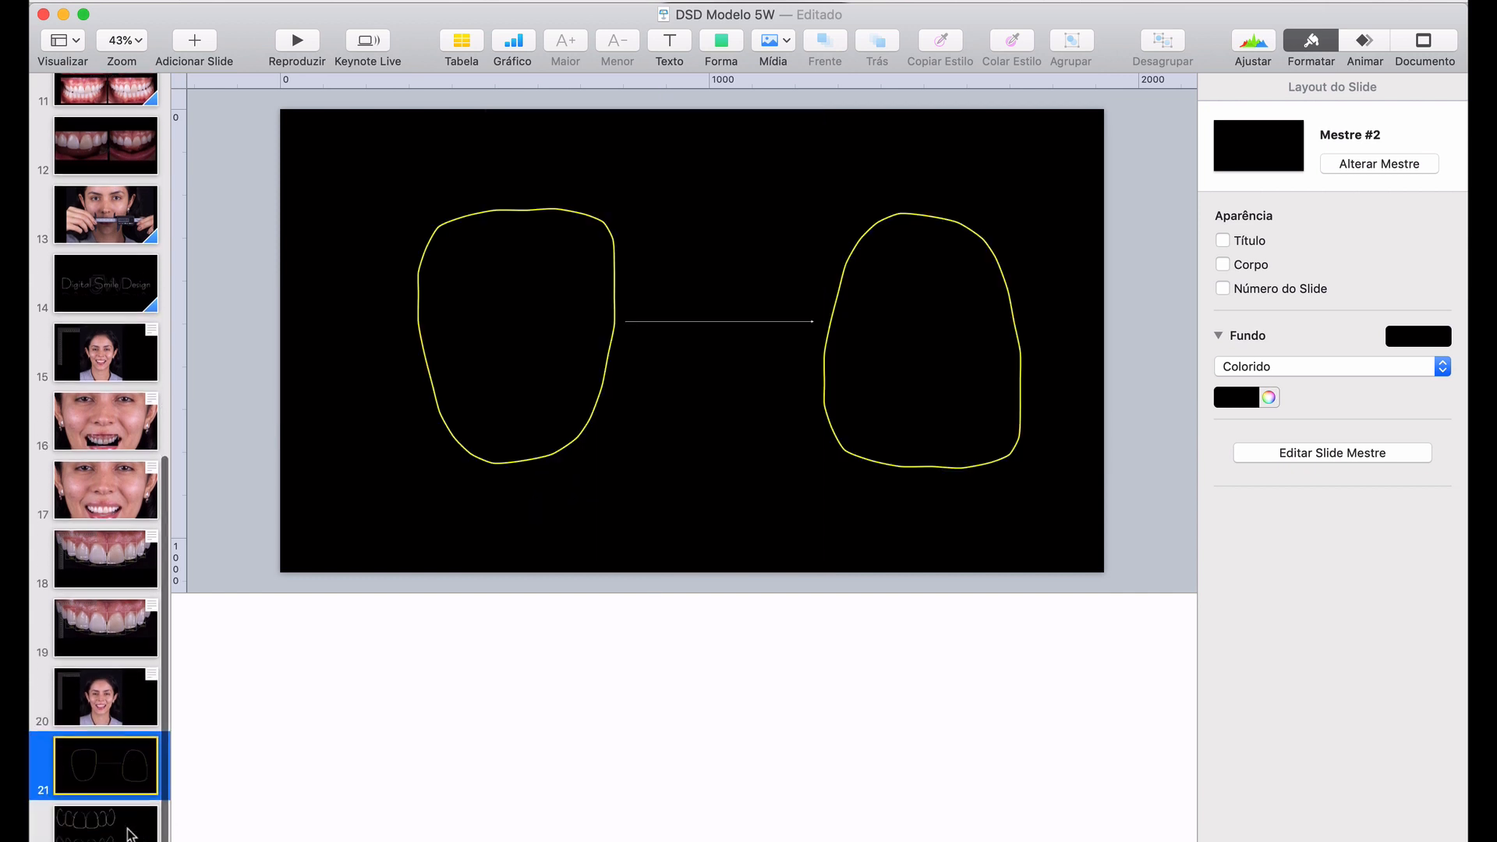
click(124, 837)
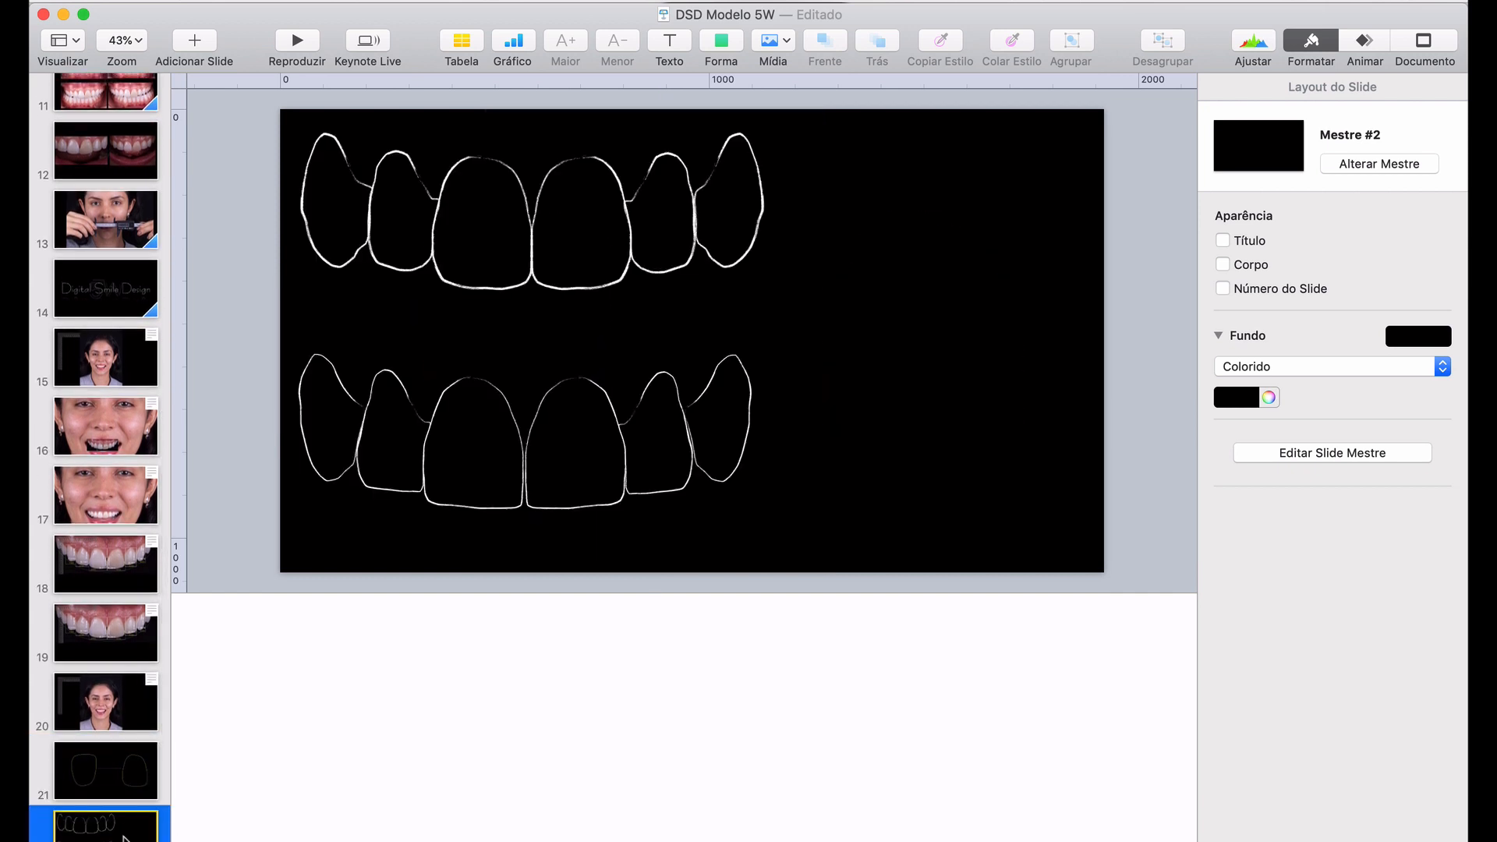
click(484, 288)
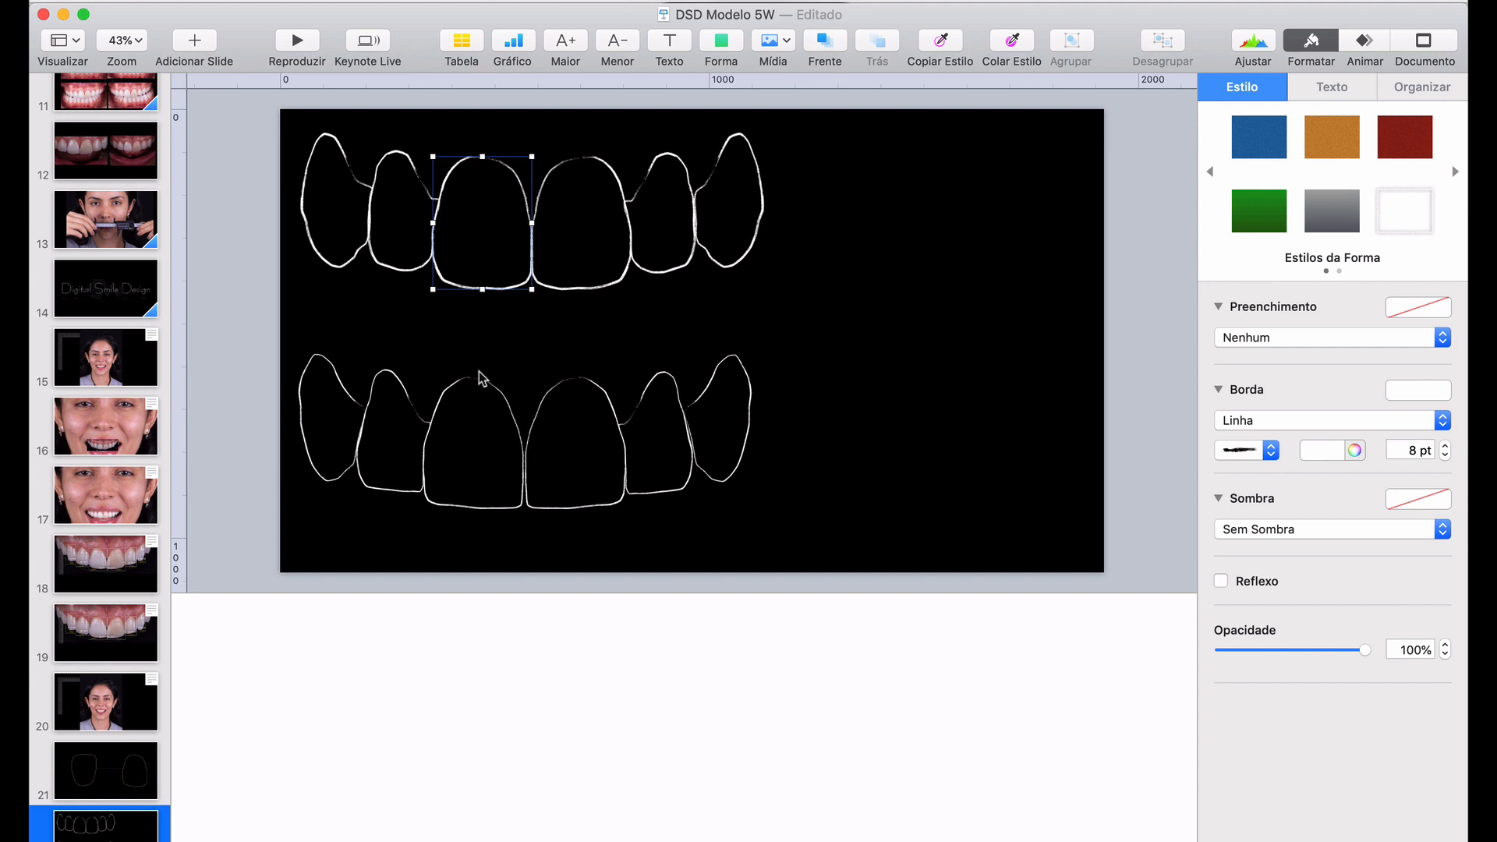
click(121, 741)
click(134, 716)
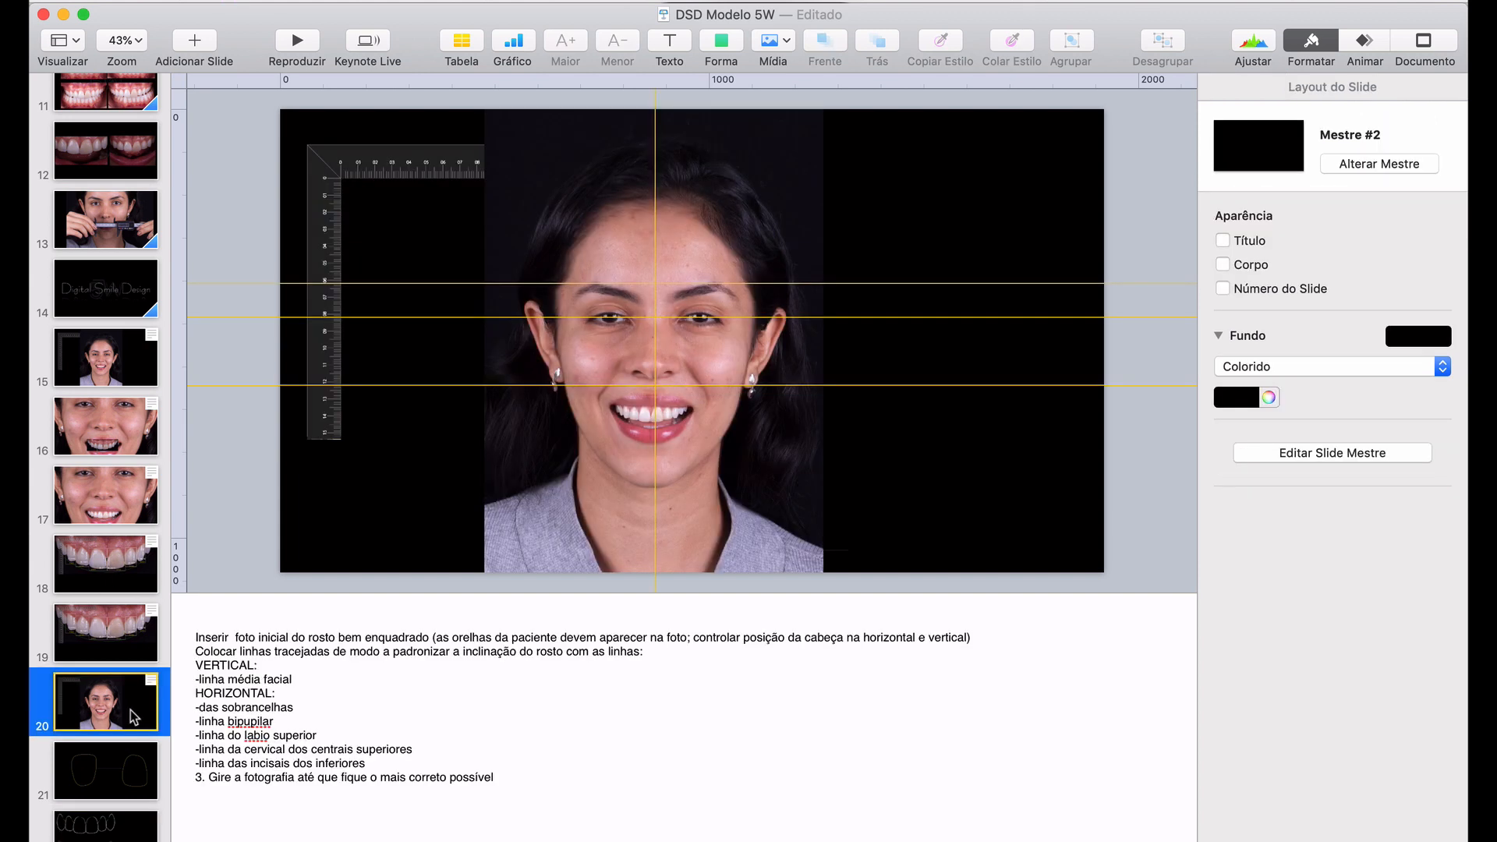
key(super+v)
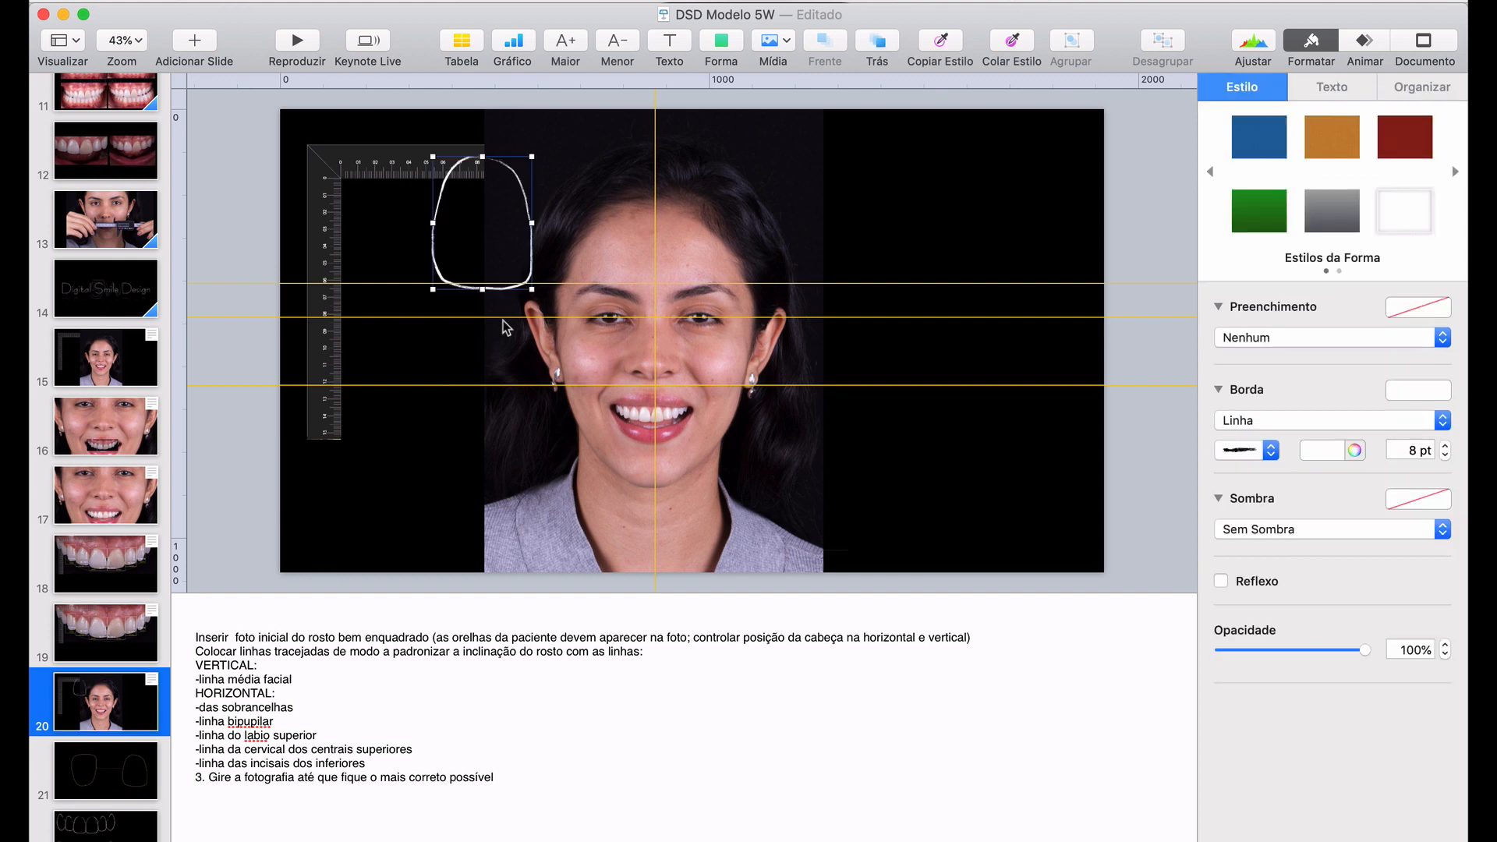
Remove the three horizontal guides, the vertical guide and the ruler from slide 20
drag(692, 285, 687, 67)
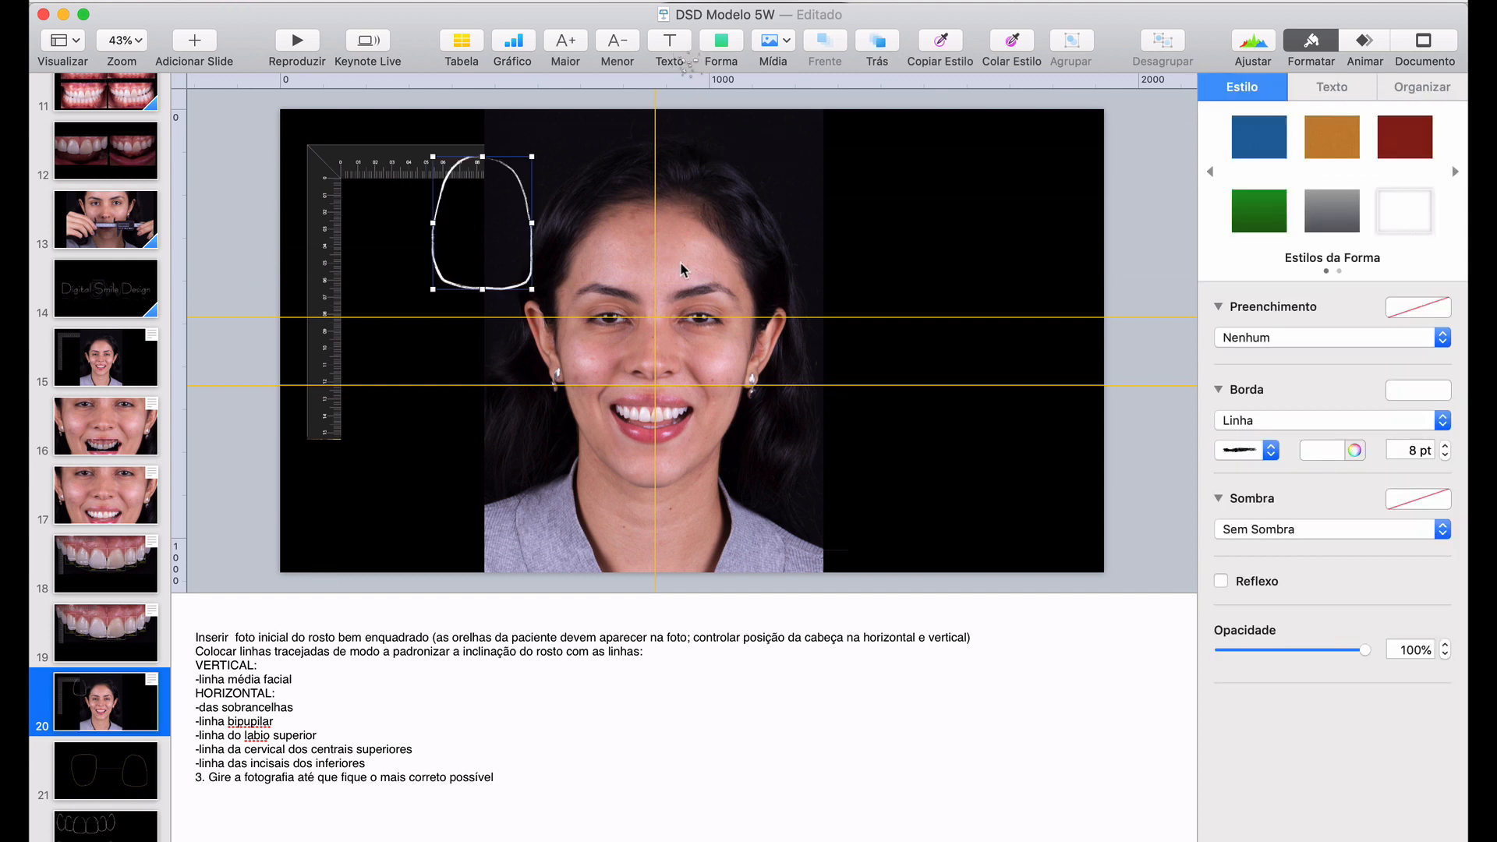
drag(685, 317, 687, 268)
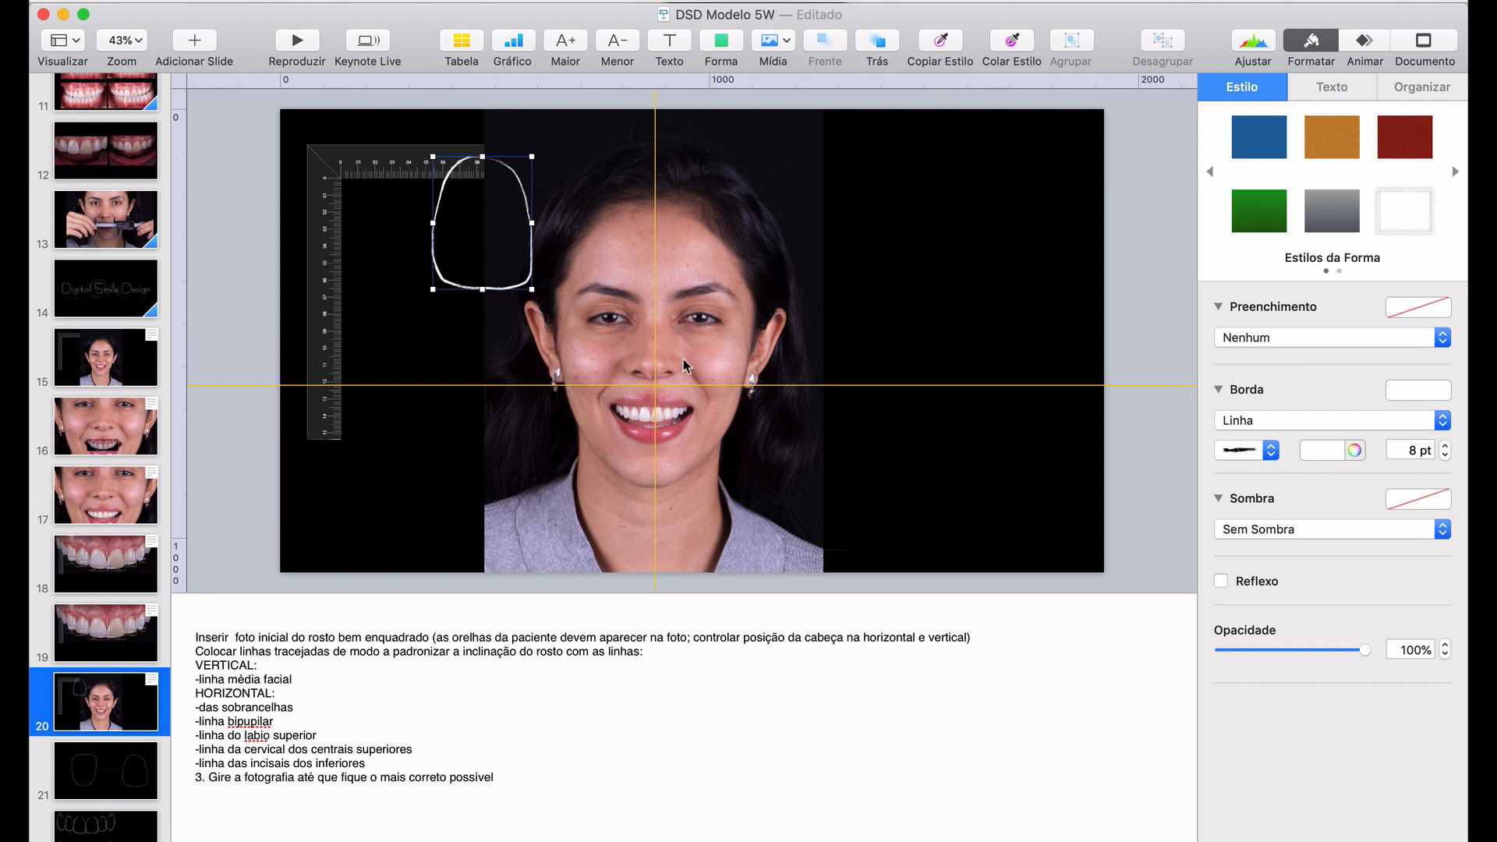
drag(687, 386, 702, 72)
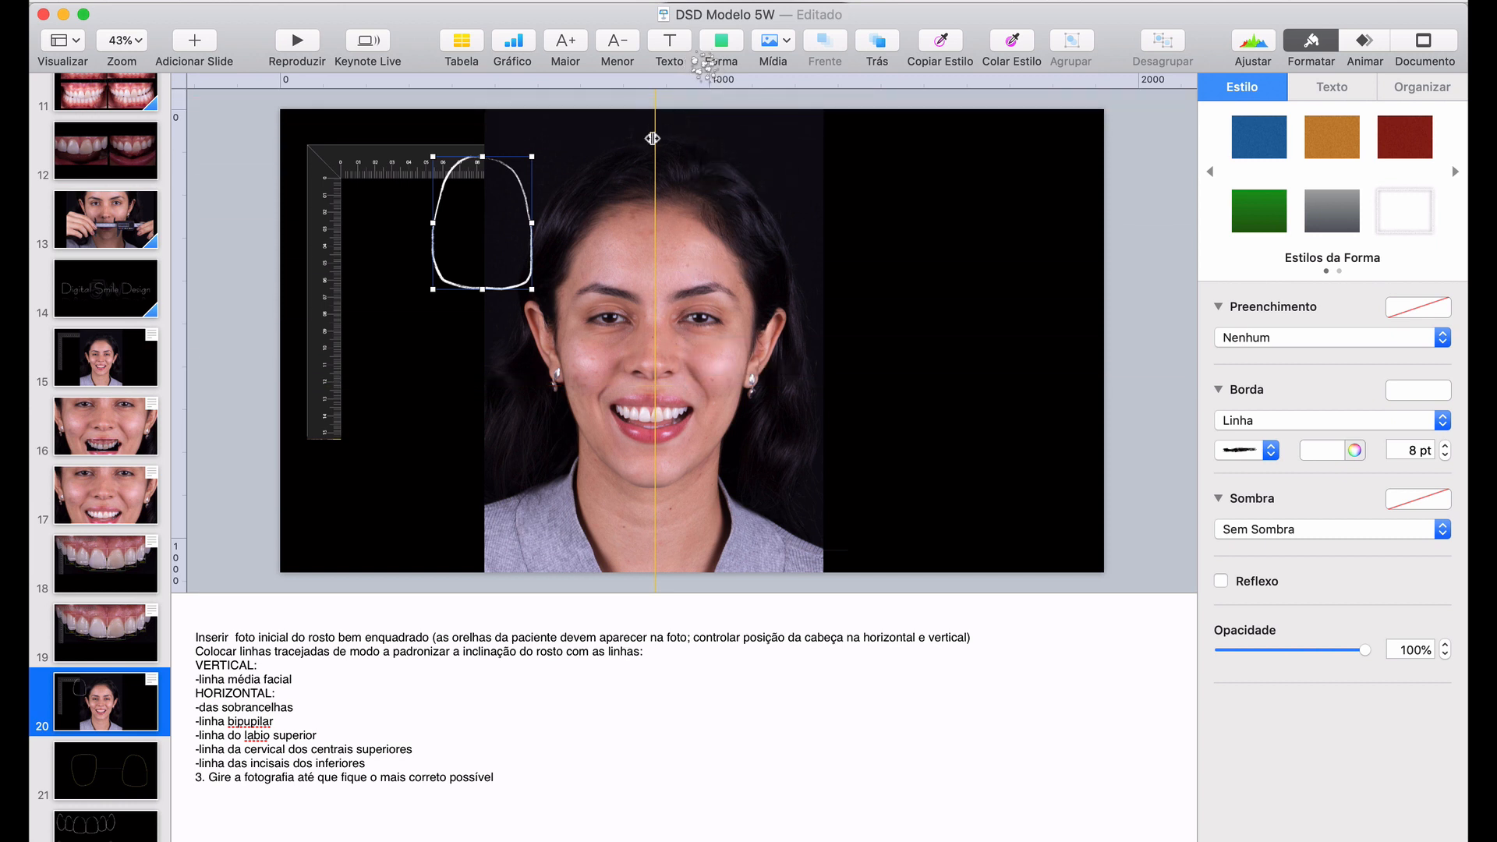
drag(653, 138, 164, 185)
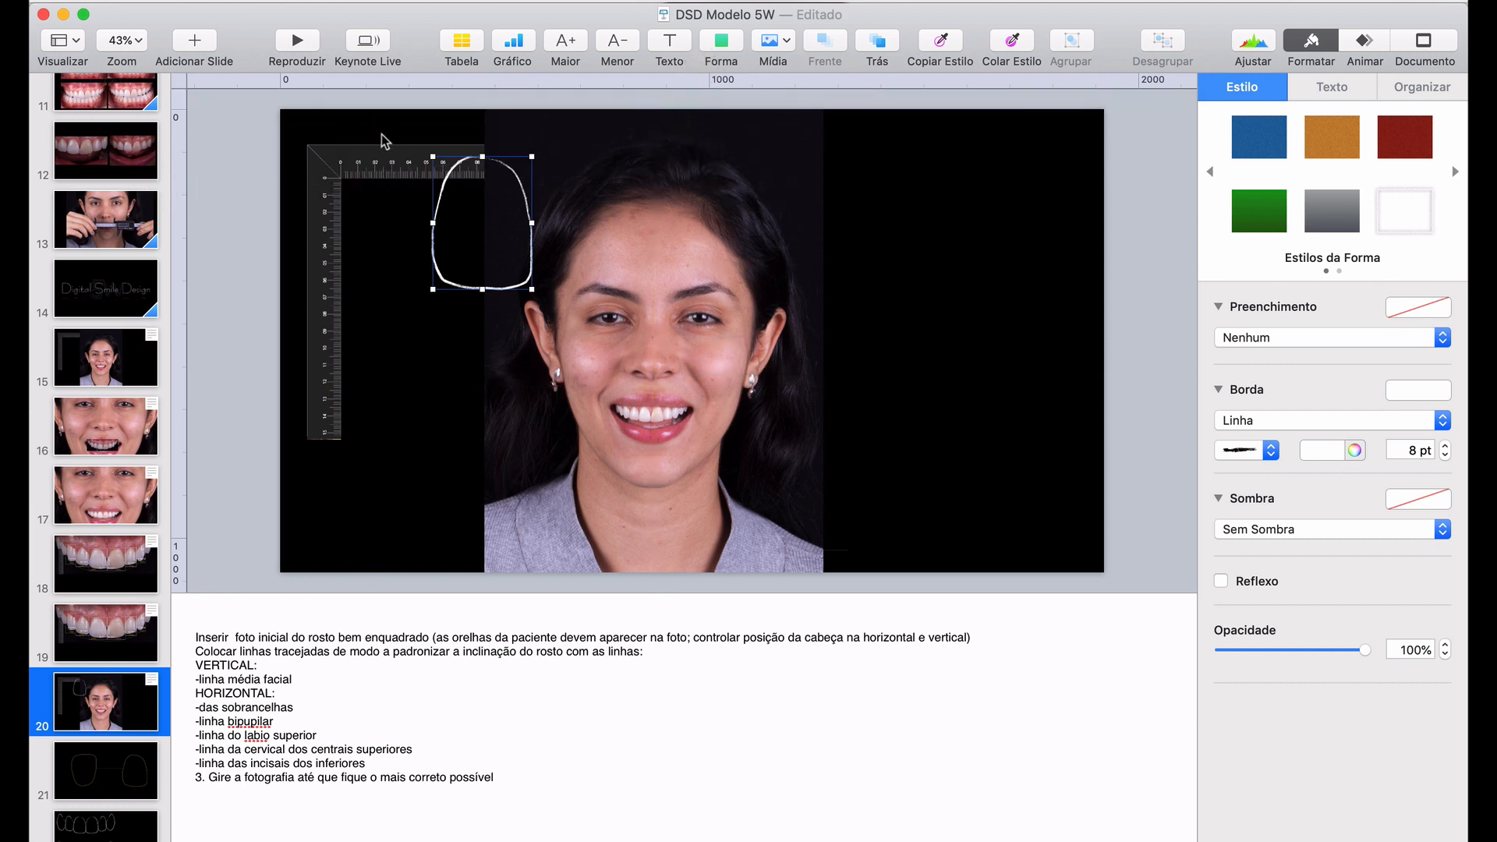
click(379, 166)
key(Delete)
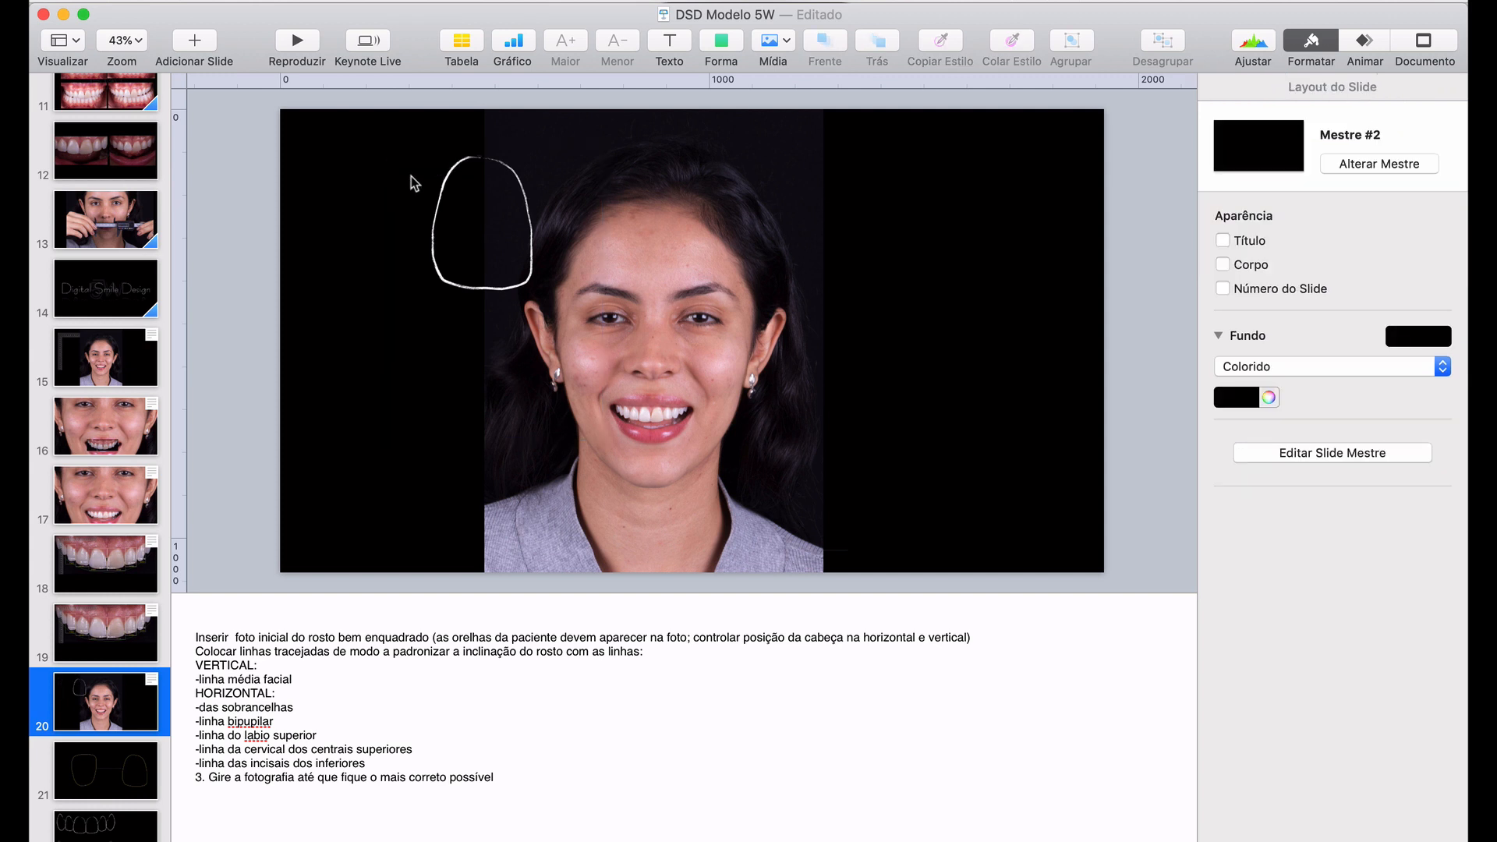
Flip the pasted tooth outline on the face photo slide vertically
click(440, 193)
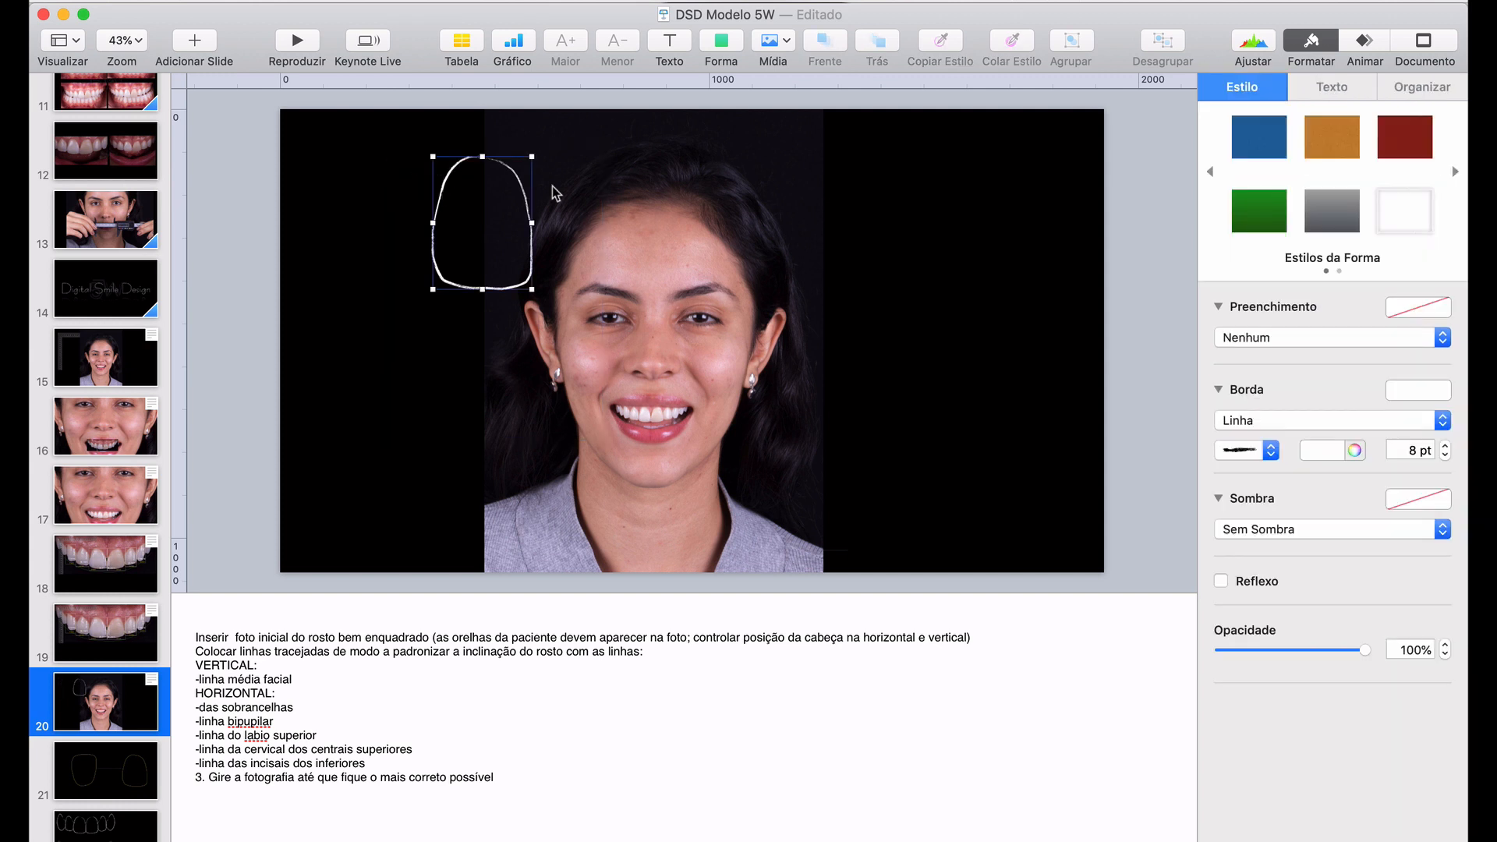
click(1420, 89)
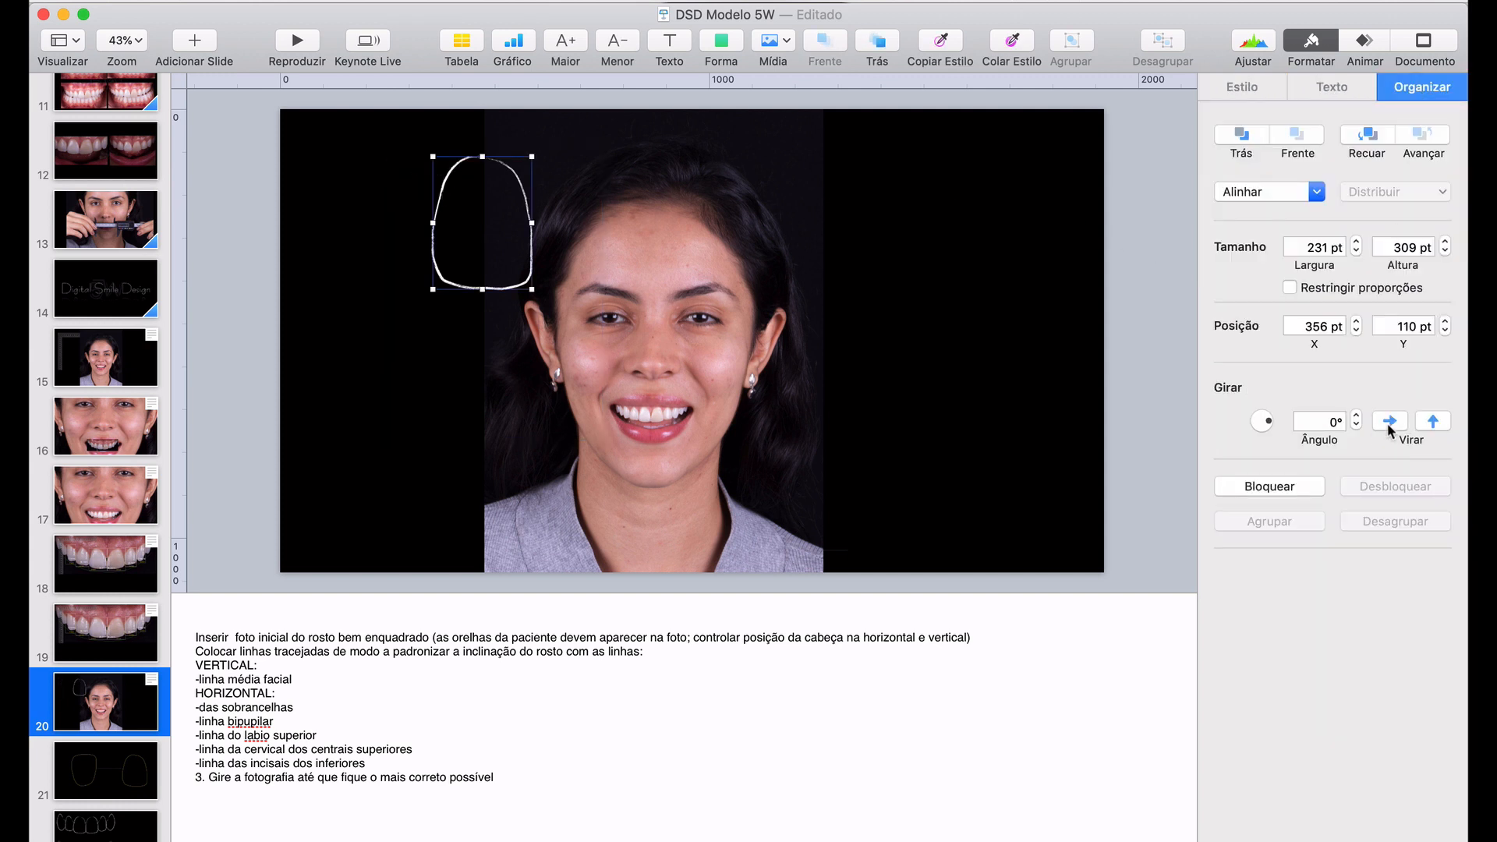
click(1431, 422)
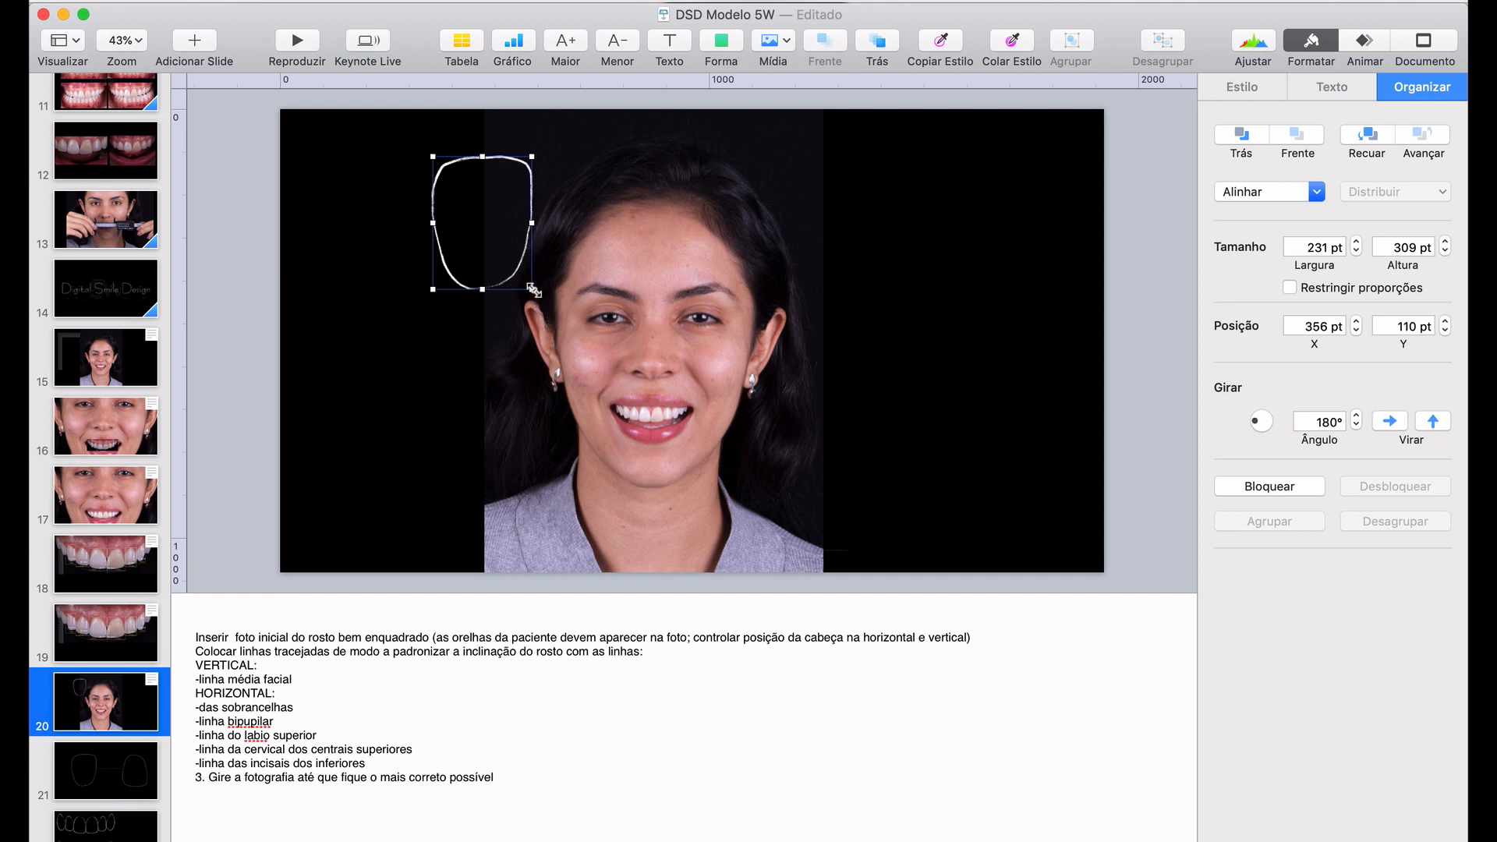
drag(529, 286, 577, 404)
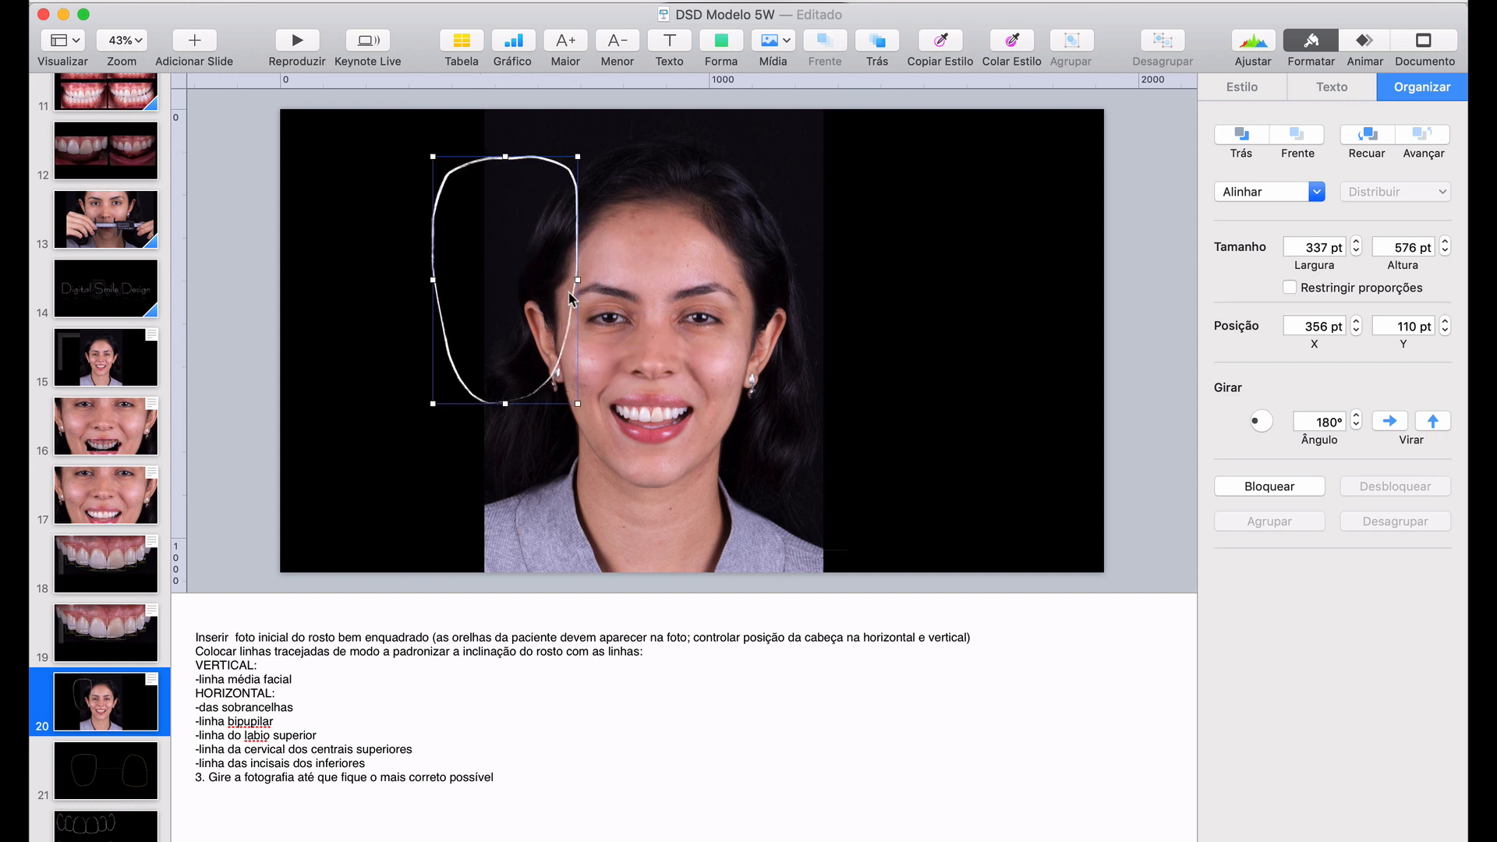
drag(569, 293, 686, 350)
key(super+z)
key(super+z)
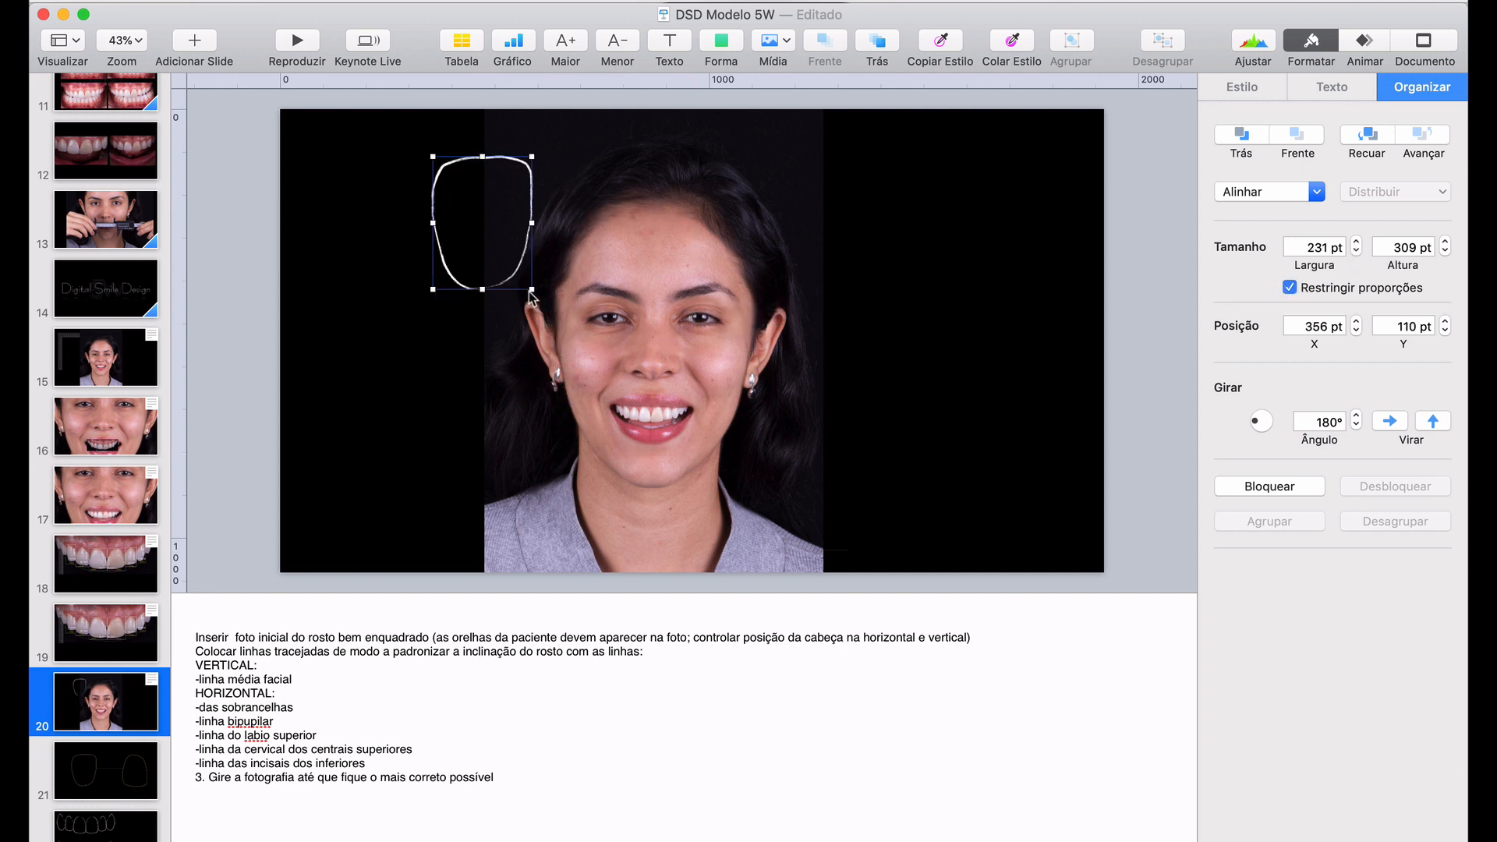
With proportions constrained, enlarge the flipped outline to about 450 × 603 pt and fit it over the face from forehead to chin
drag(532, 289, 699, 392)
drag(711, 447, 740, 481)
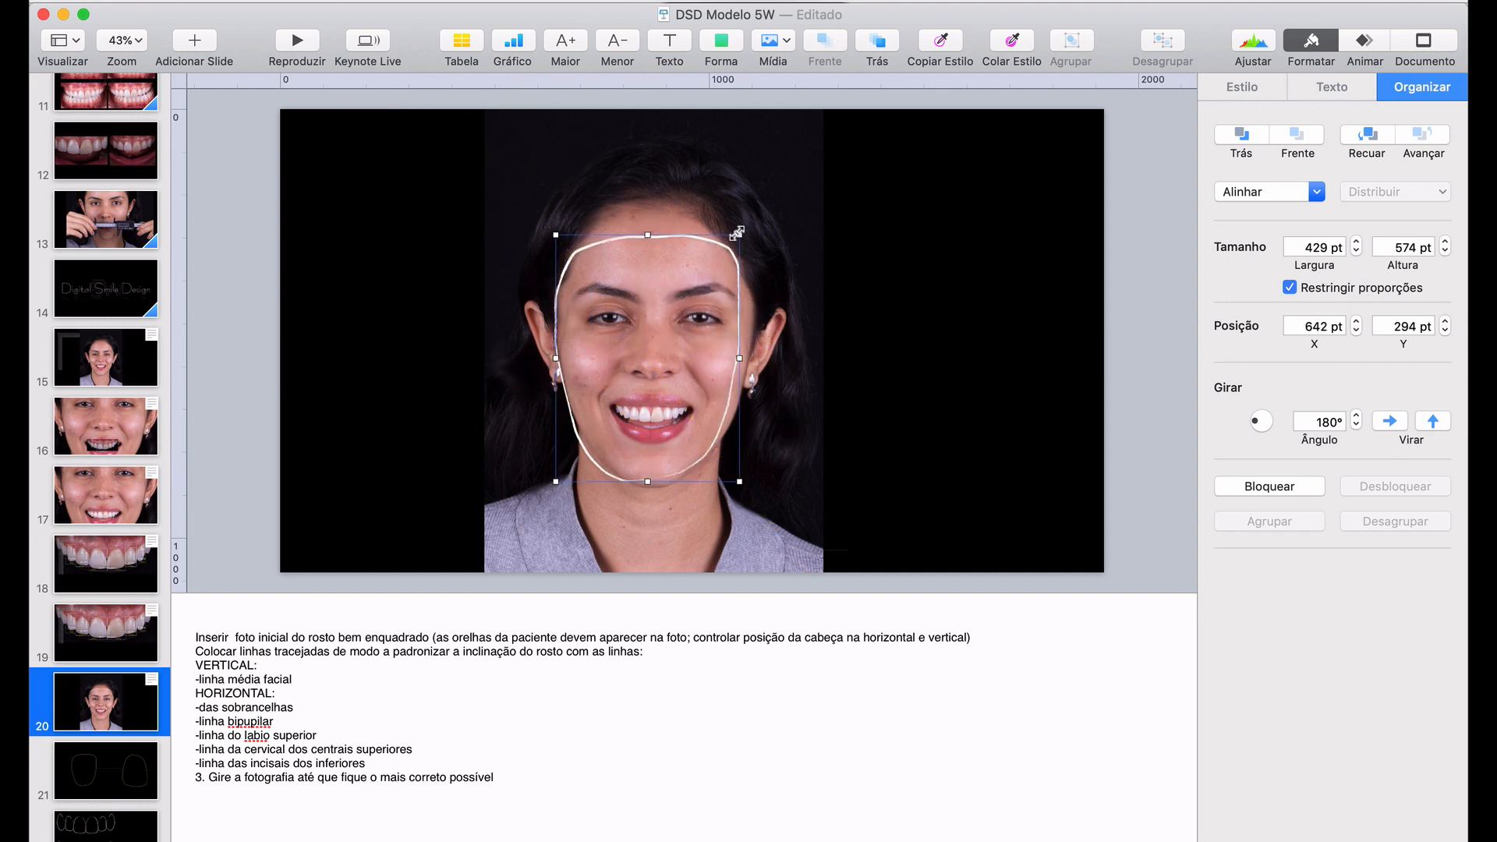
drag(739, 235, 752, 221)
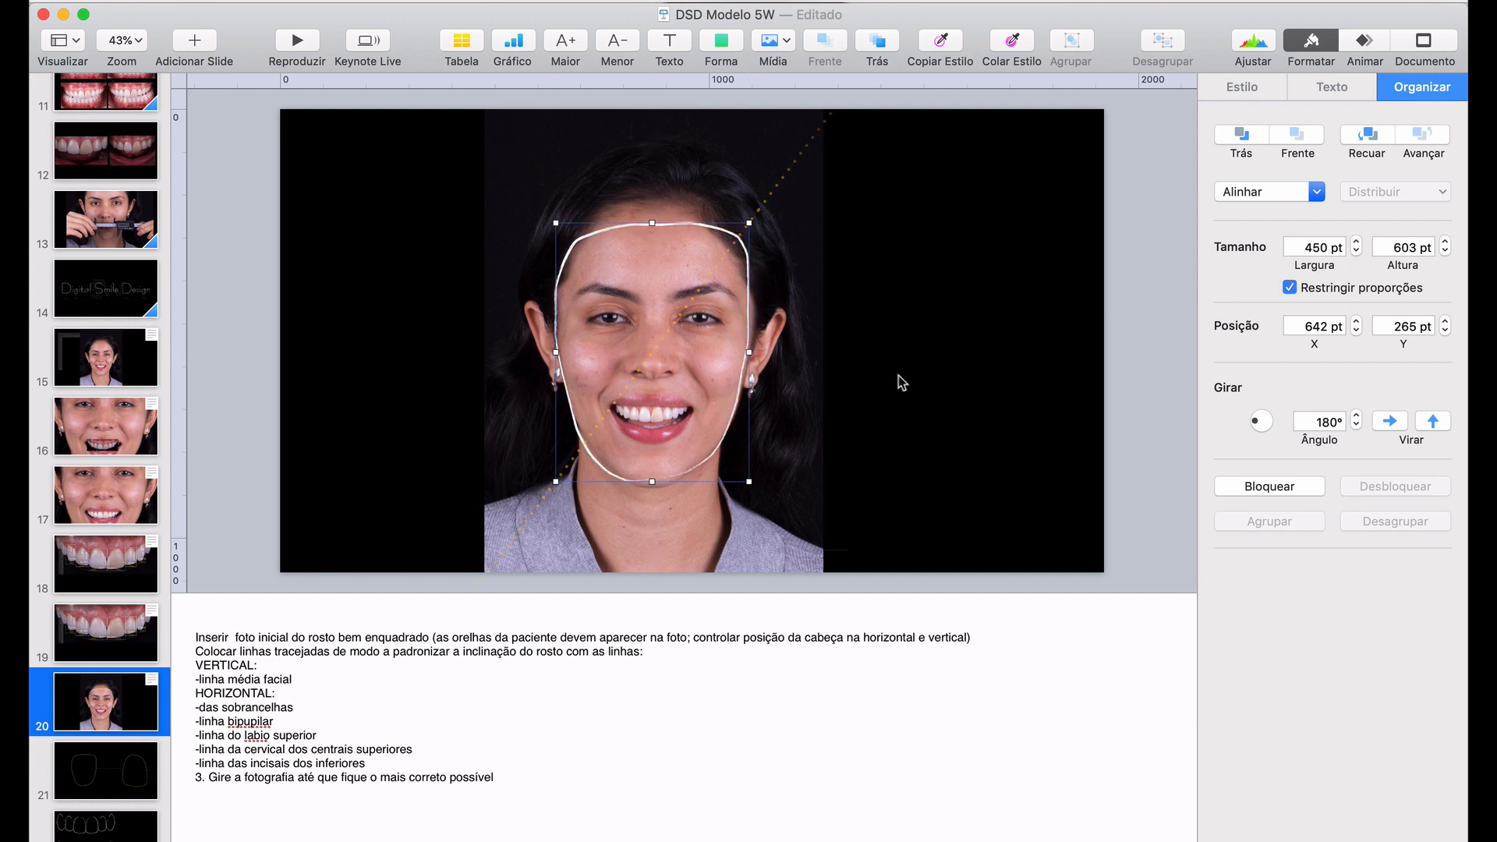
click(898, 376)
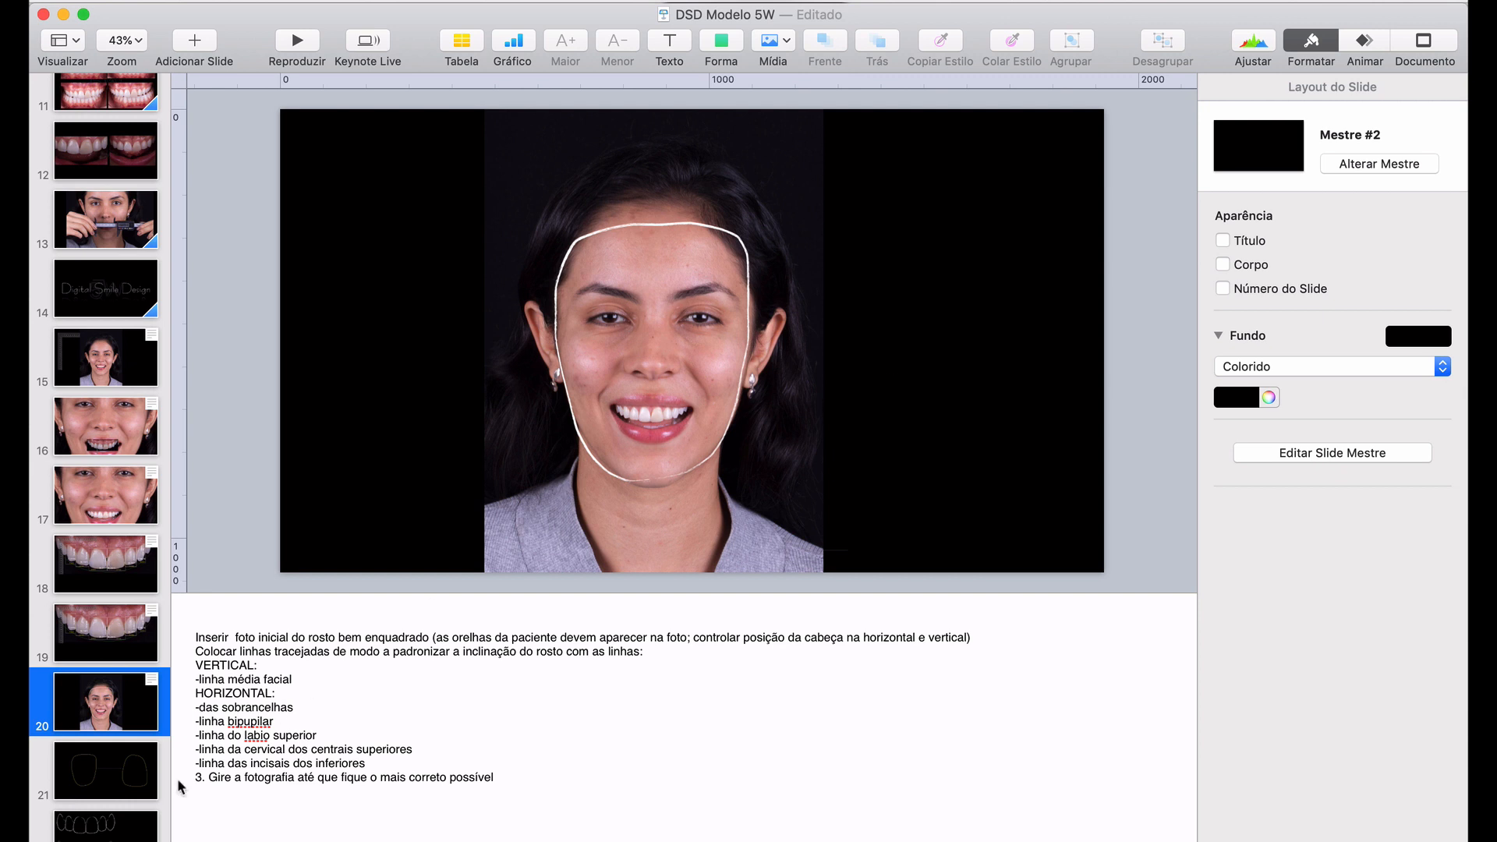
Copy the six tooth outlines of the upper row on slide 22 and paste them on slide 19
click(129, 825)
drag(845, 225, 295, 195)
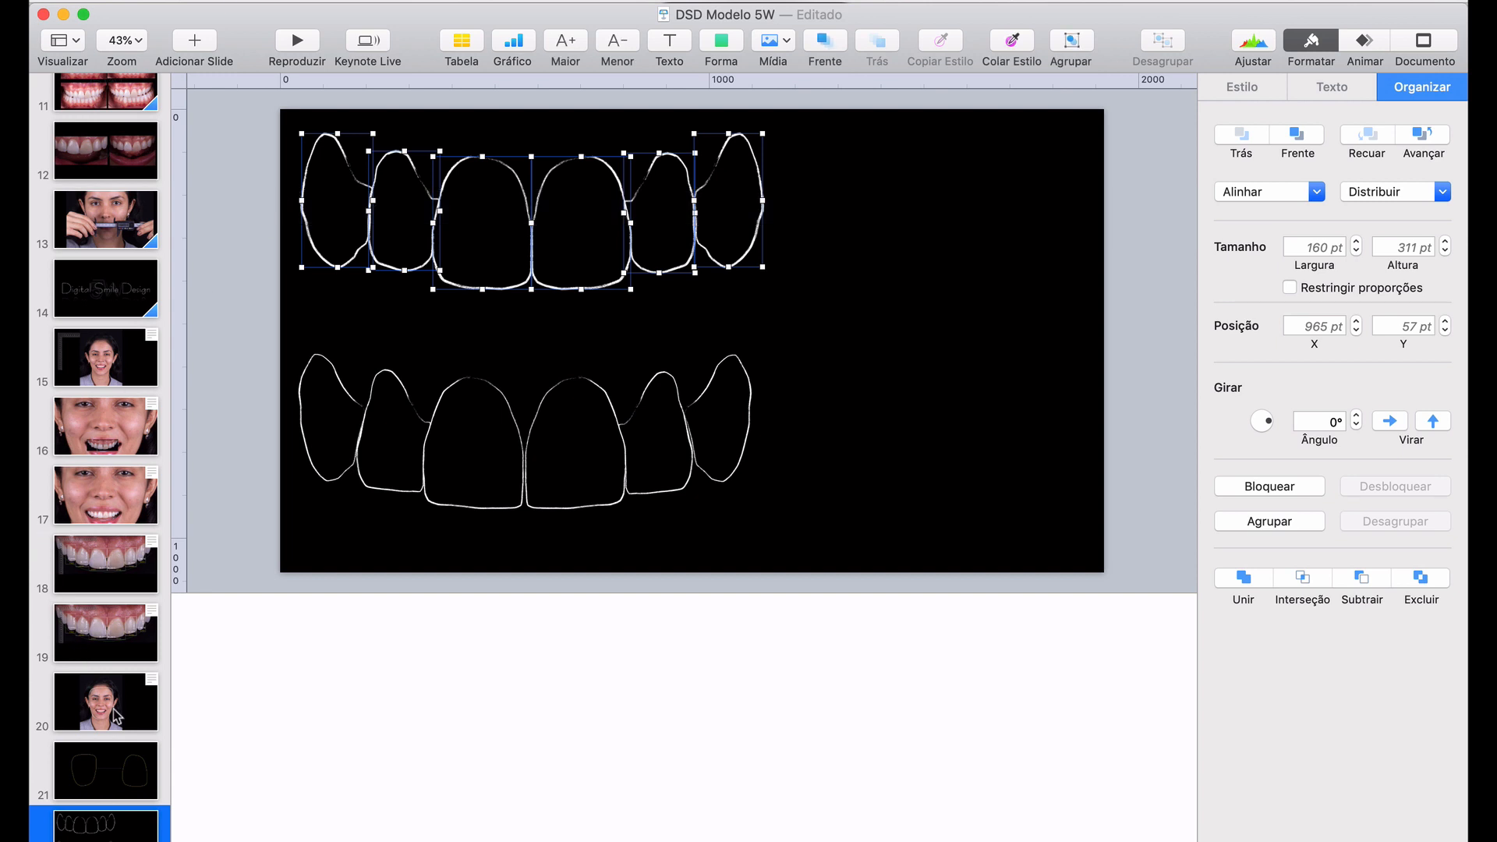
click(128, 646)
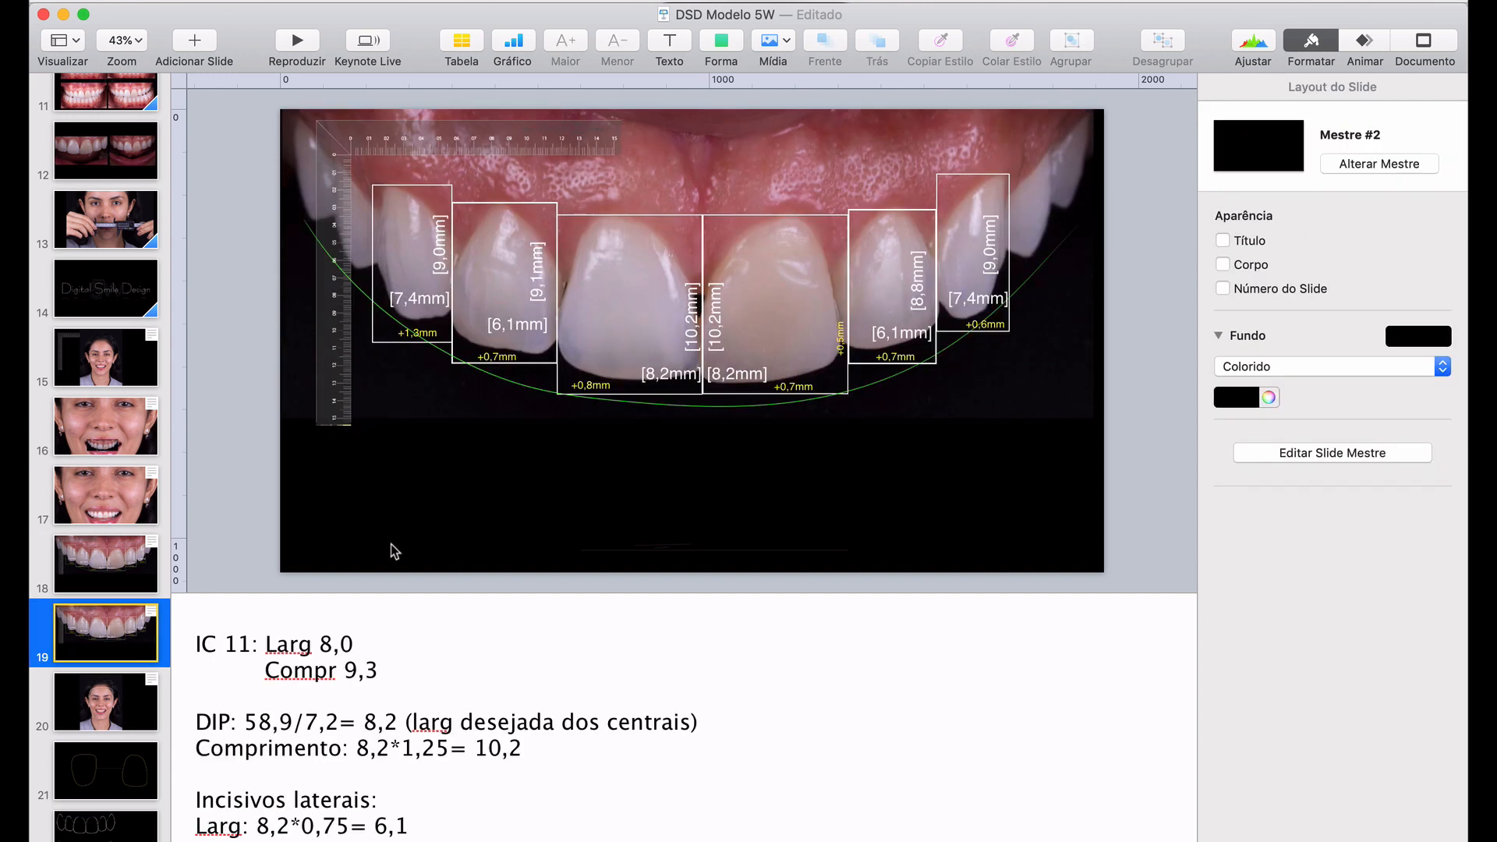
key(super+v)
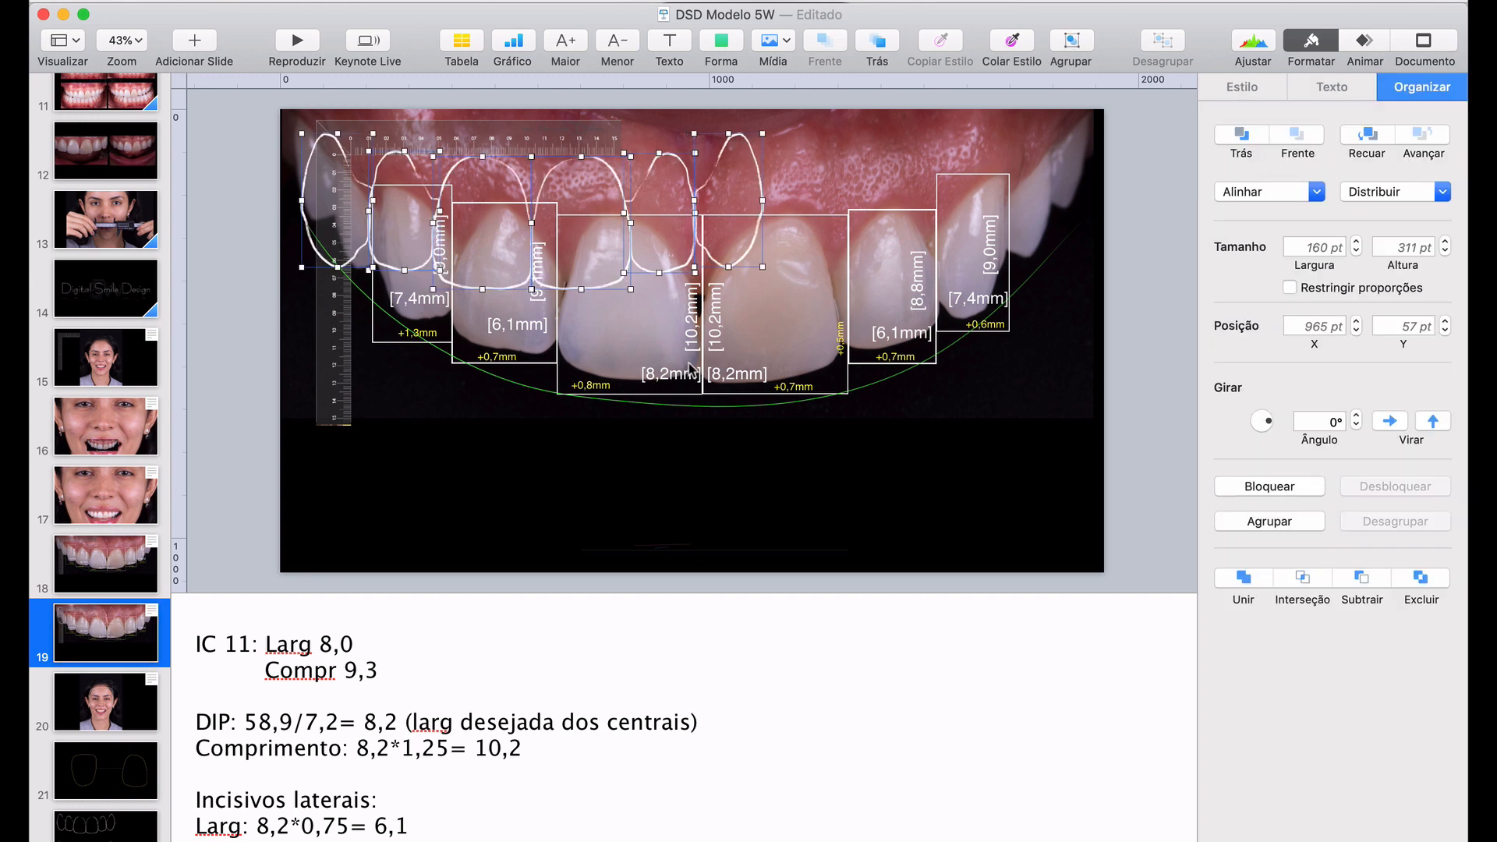
Group the six pasted tooth outlines and move the group over the gums above the central incisors
click(1072, 39)
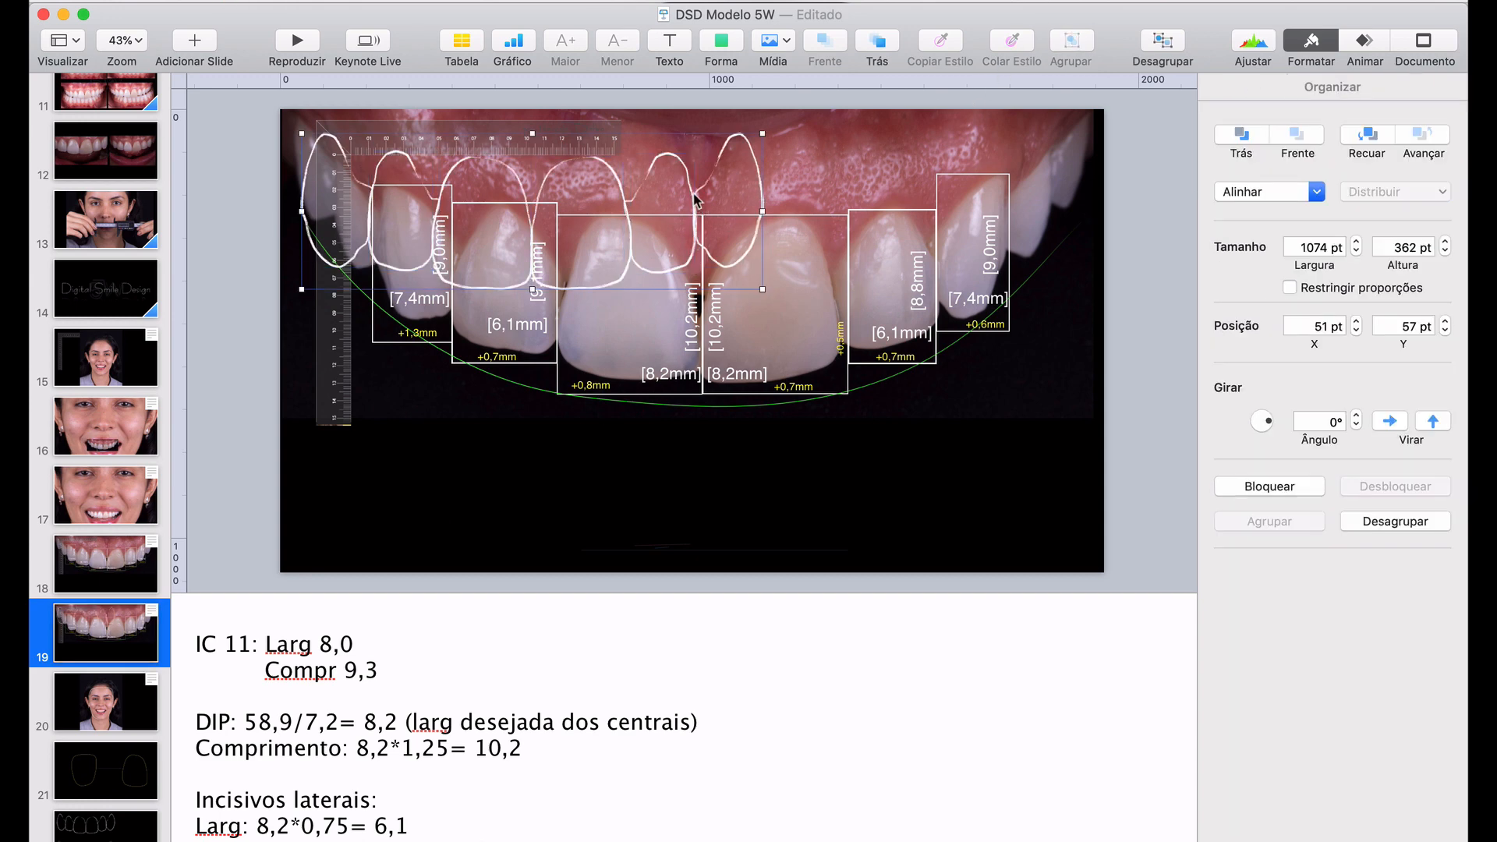
drag(696, 201, 846, 124)
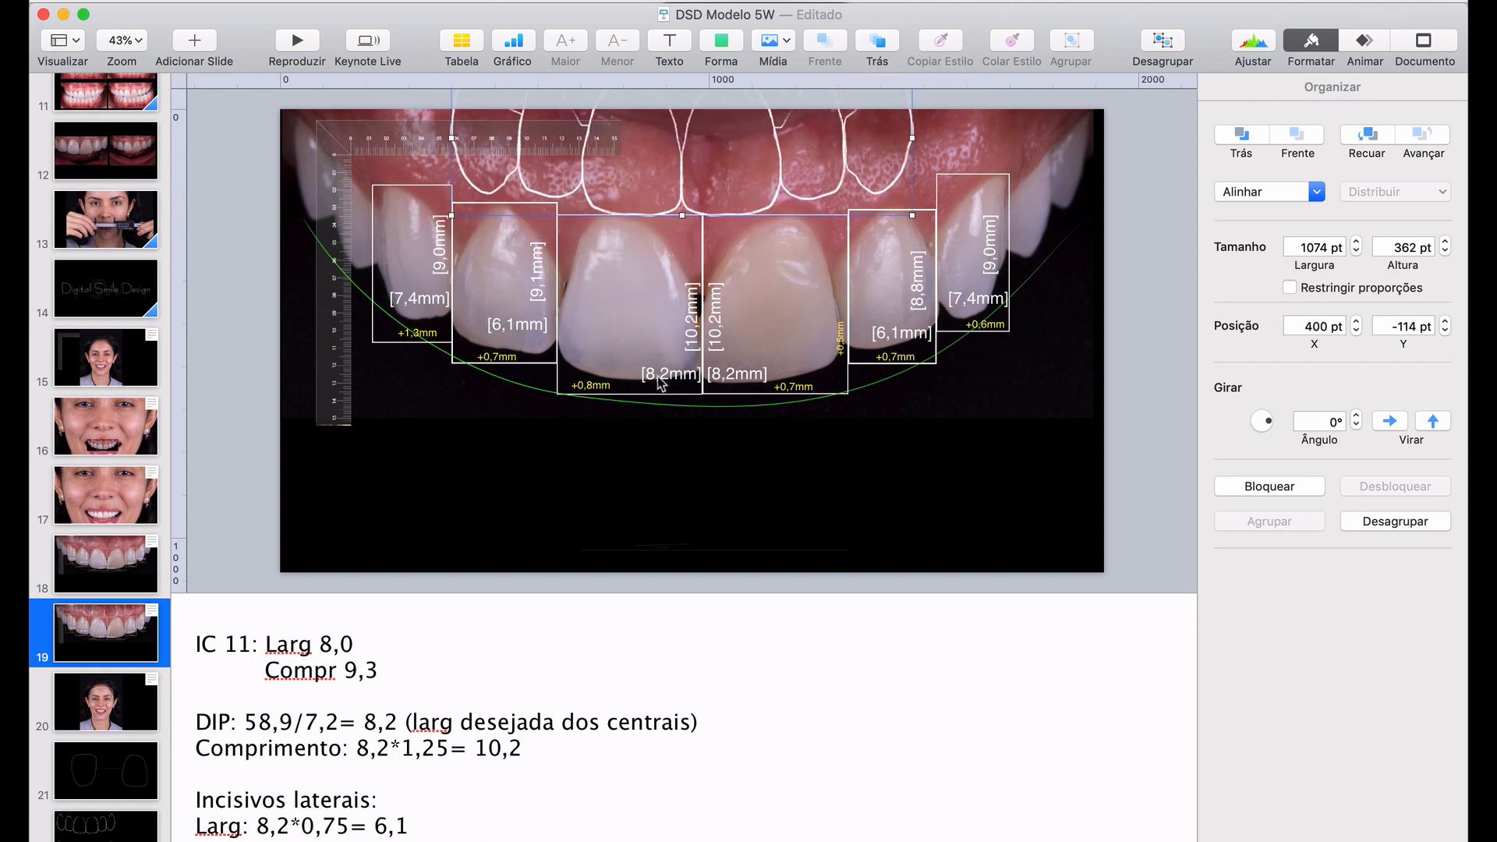